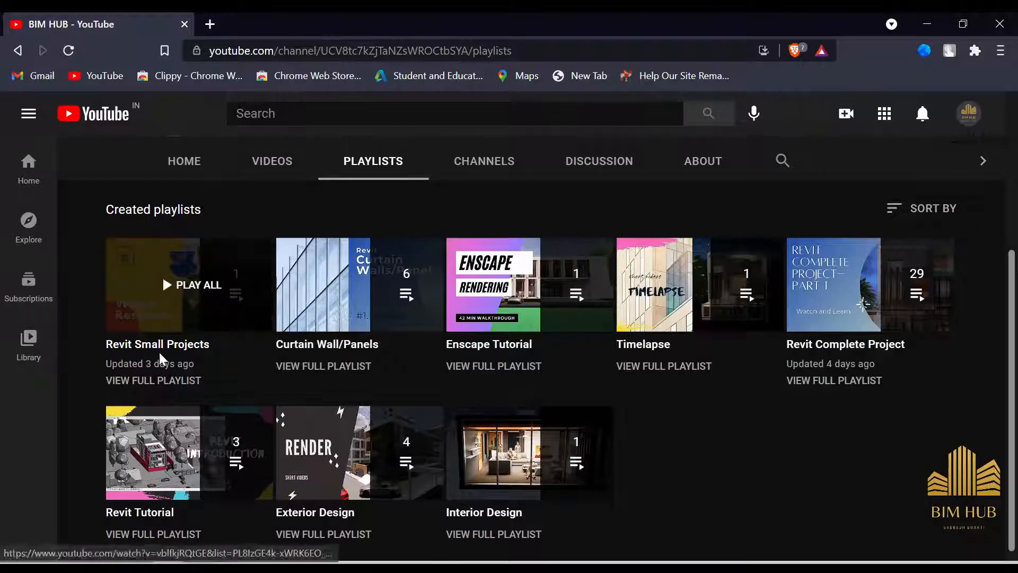
{"action": "scroll", "coordinate": [159, 352], "scroll_direction": "up", "scroll_amount": 5}
{"action": "scroll", "coordinate": [119, 439], "scroll_direction": "down", "scroll_amount": 3}
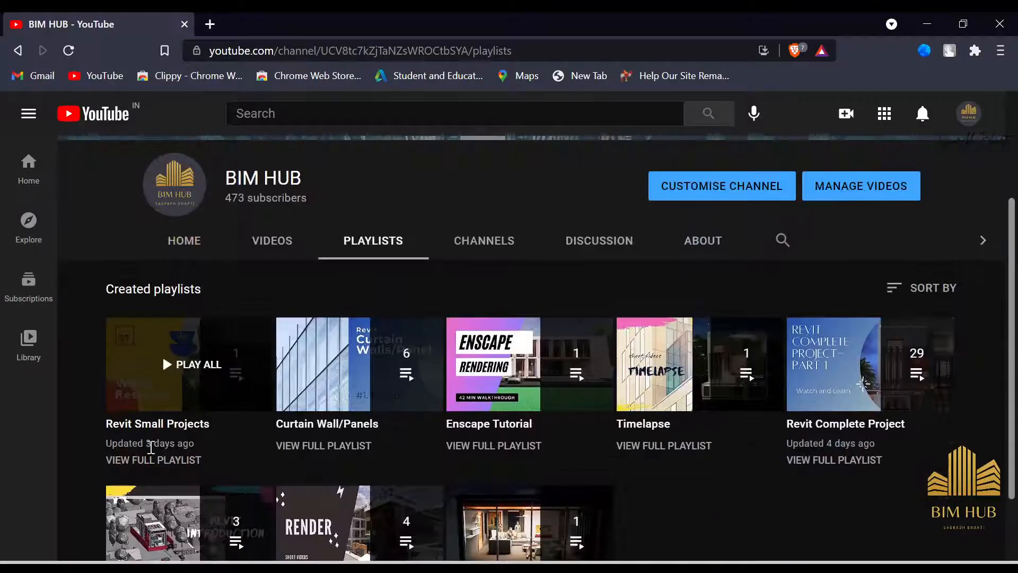
{"action": "scroll", "coordinate": [372, 413], "scroll_direction": "up", "scroll_amount": 3}
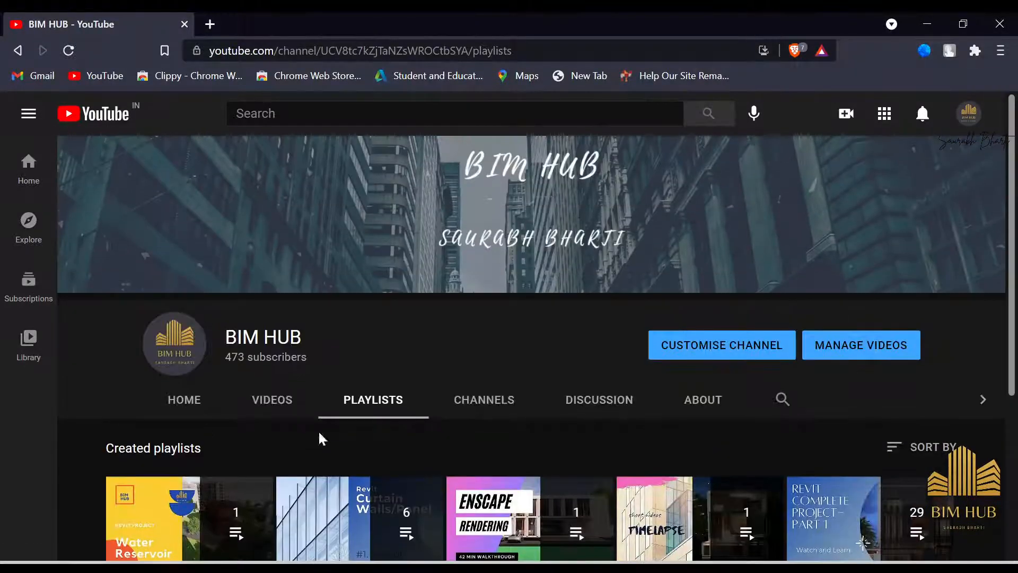
Switch to Revit and create a new project from the Imperial-Architectural Template.
{"action": "left_click", "coordinate": [928, 24]}
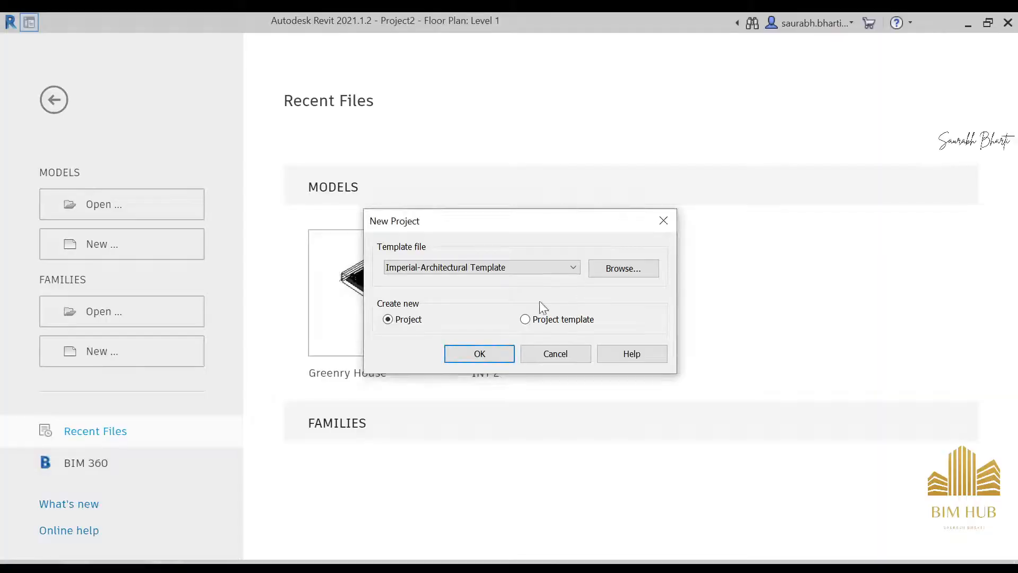
{"action": "left_click", "coordinate": [517, 268]}
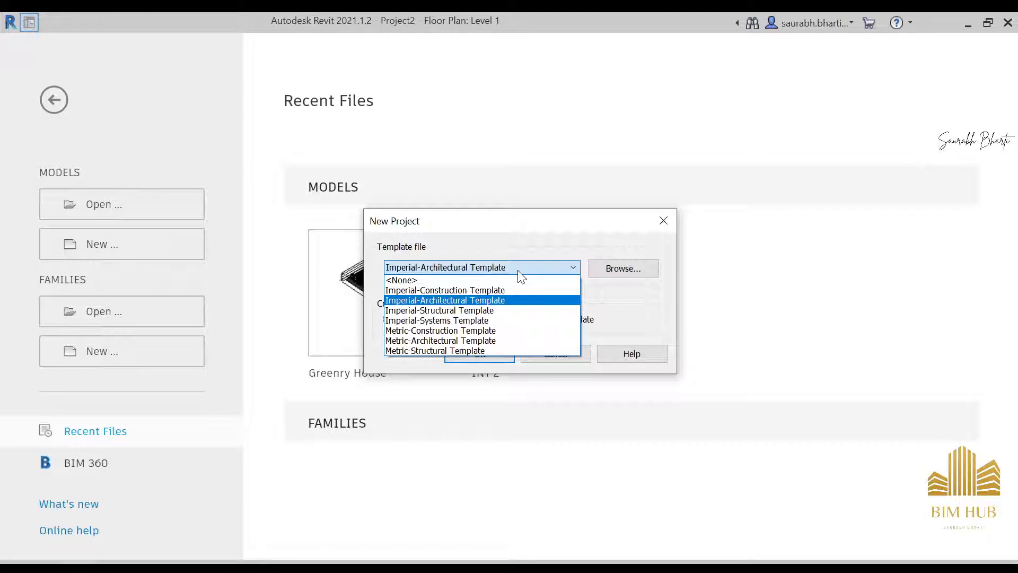
{"action": "left_click", "coordinate": [518, 270]}
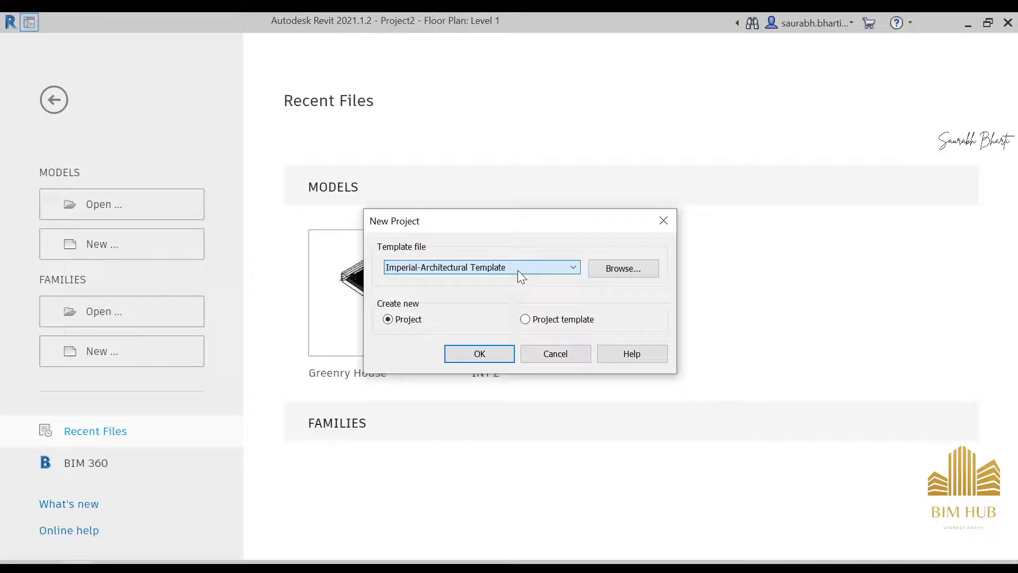
{"action": "left_click", "coordinate": [484, 352]}
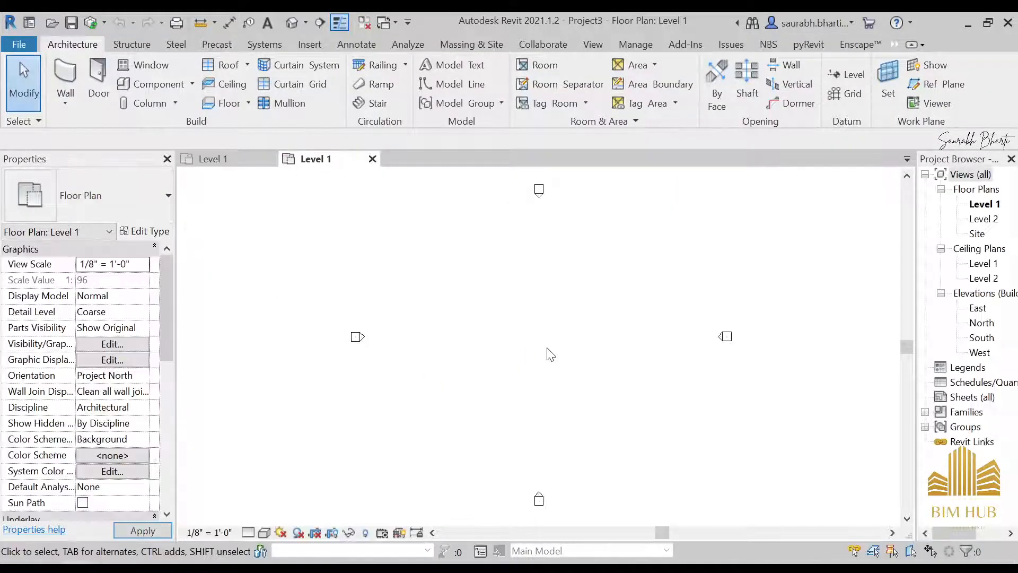
Close the Level 1 view of the other open project, Project2, keeping the new project's plan open.
{"action": "middle_click_drag", "start_coordinate": [640, 370], "coordinate": [602, 359]}
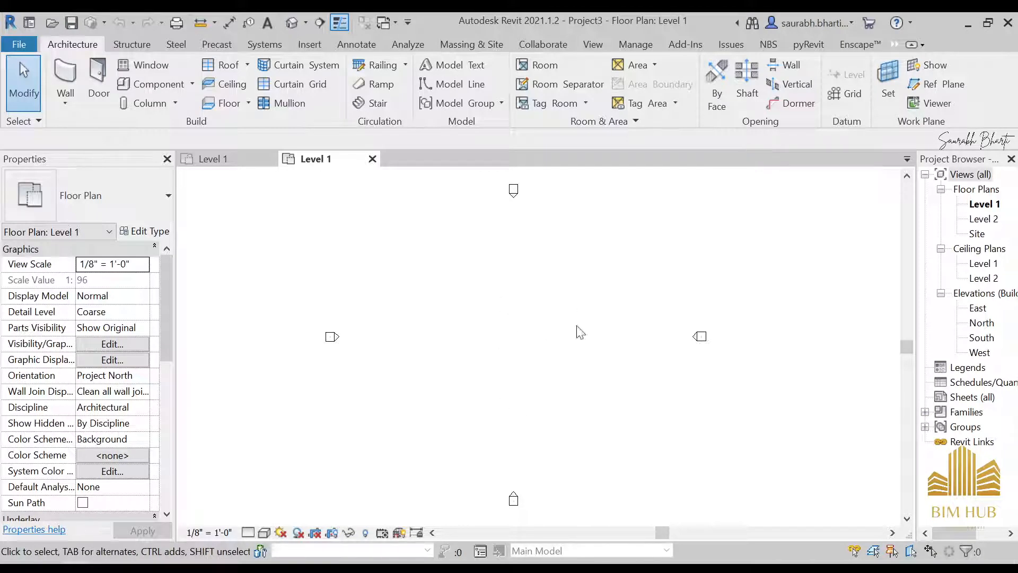
{"action": "left_click", "coordinate": [265, 159]}
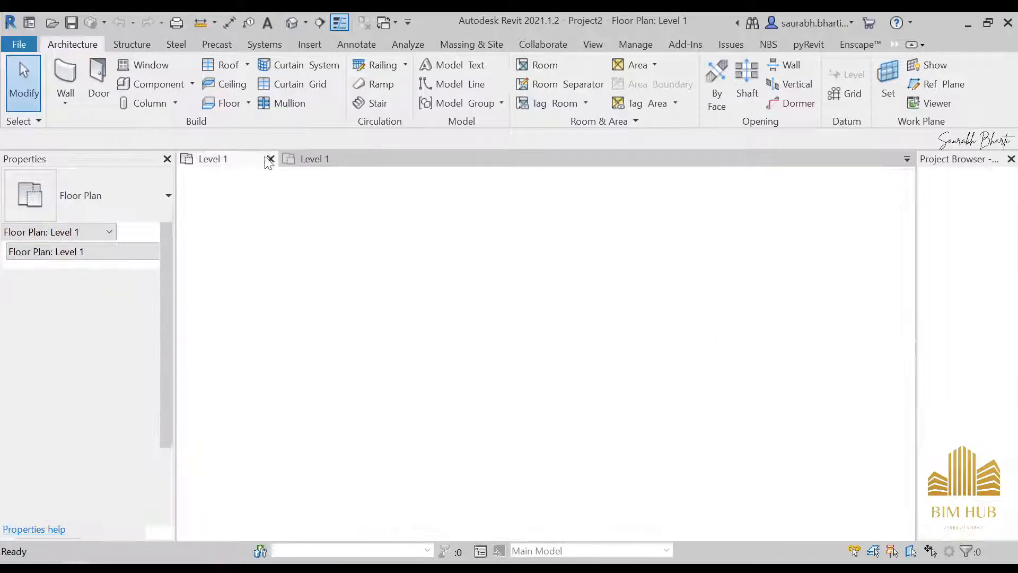
{"action": "left_click", "coordinate": [271, 159]}
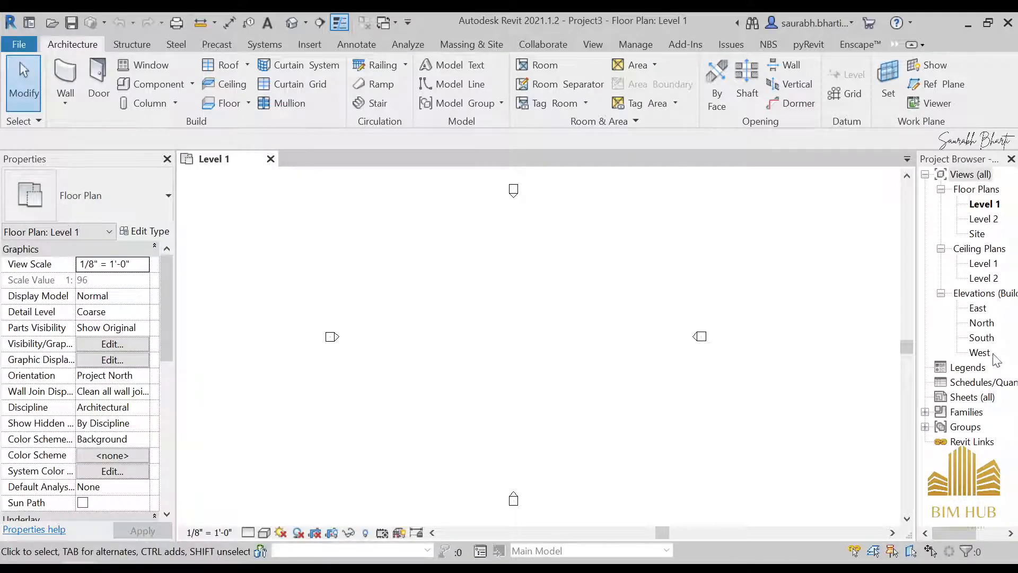
In the South elevation, add two levels above Level 2, each offset 10' from the level below.
{"action": "double_click", "coordinate": [986, 340]}
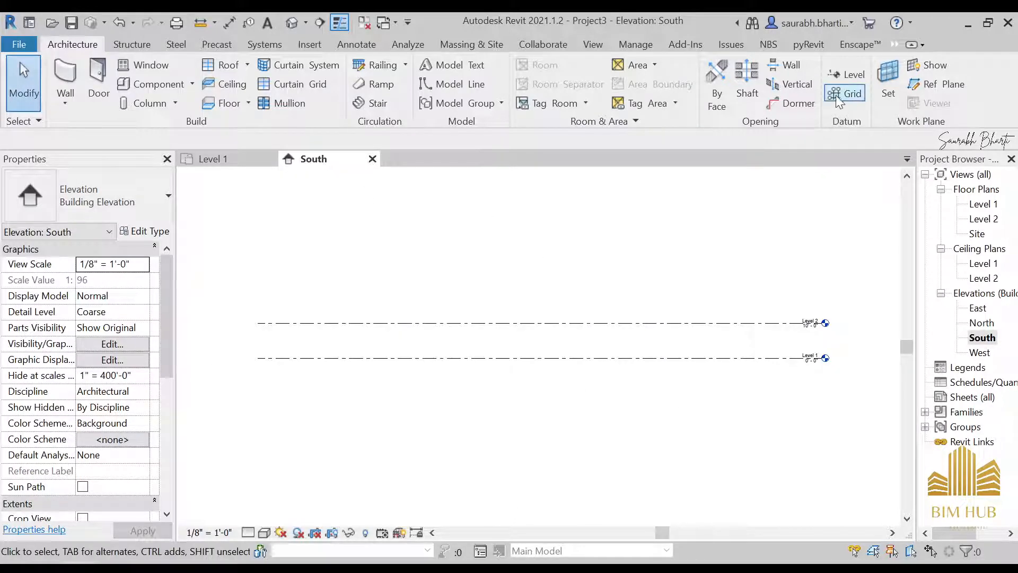
{"action": "left_click", "coordinate": [847, 77]}
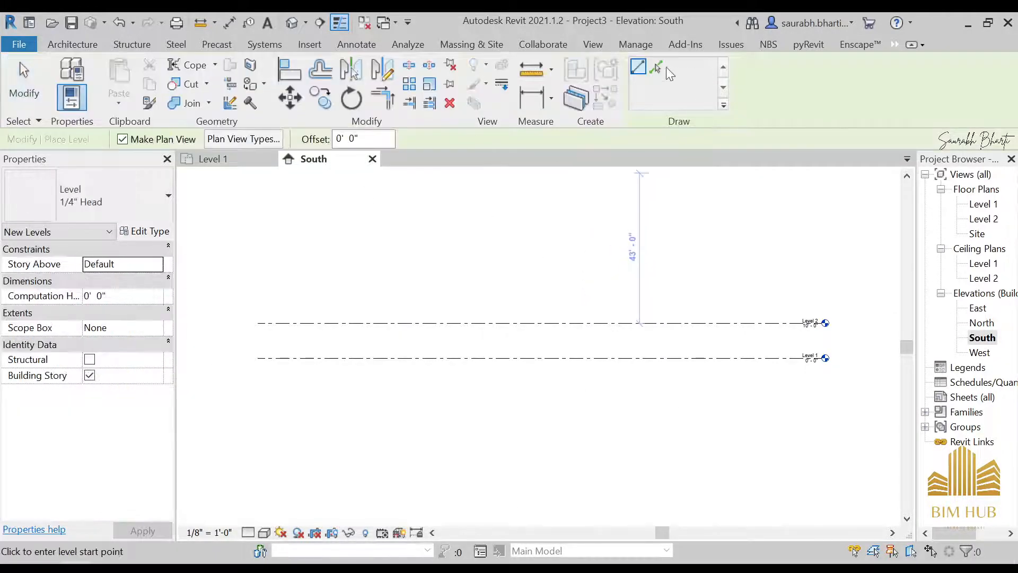
{"action": "left_click", "coordinate": [658, 67]}
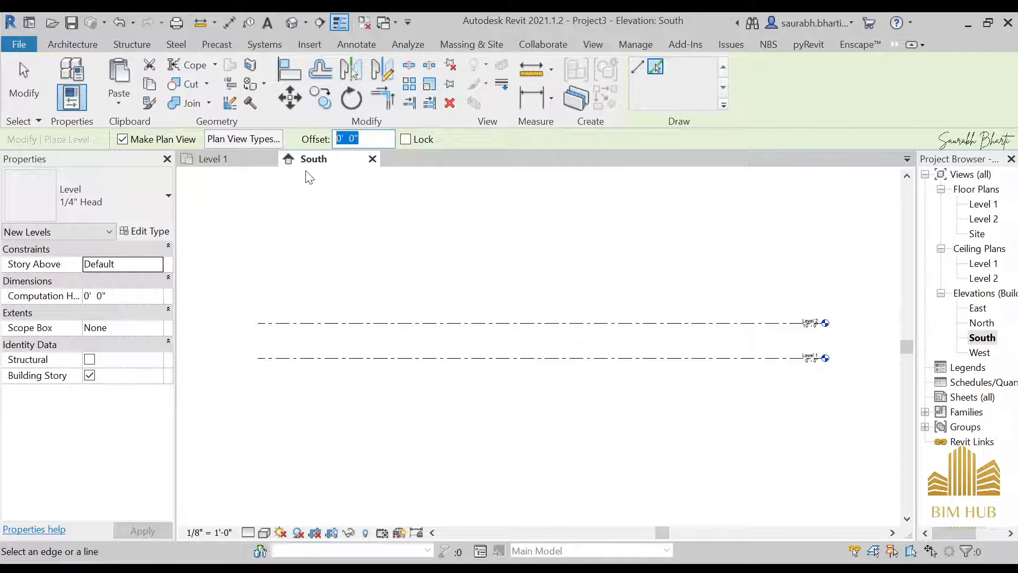
{"action": "type", "text": "10"}
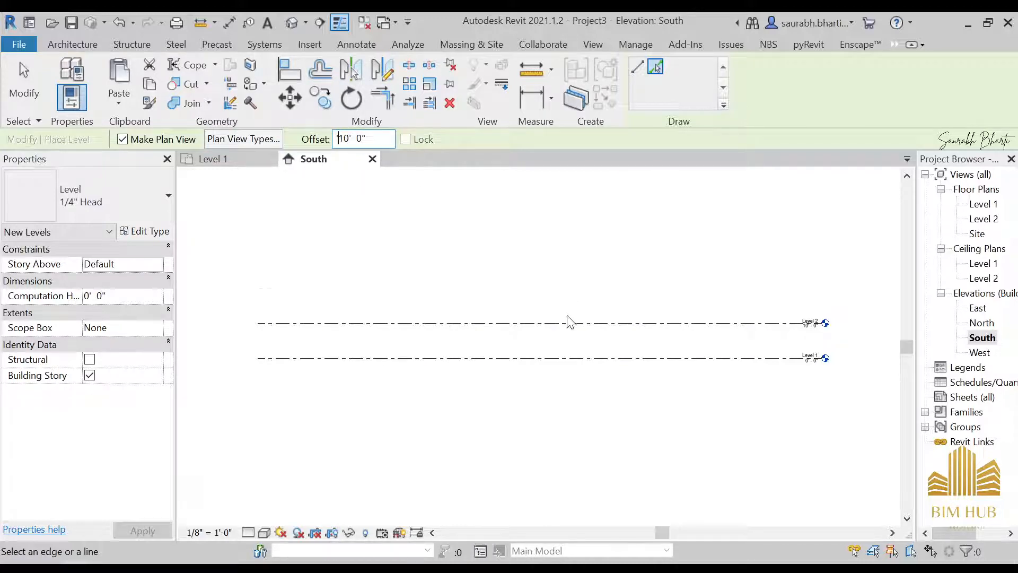
{"action": "left_click", "coordinate": [567, 317]}
{"action": "left_click", "coordinate": [582, 295]}
{"action": "left_click", "coordinate": [363, 140]}
{"action": "left_click", "coordinate": [561, 320]}
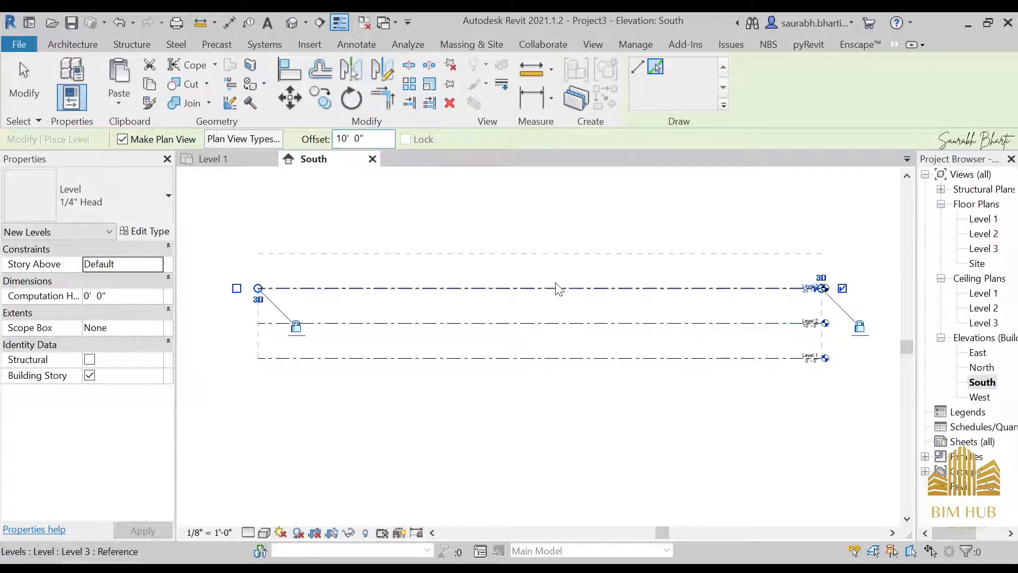
{"action": "left_click", "coordinate": [555, 287]}
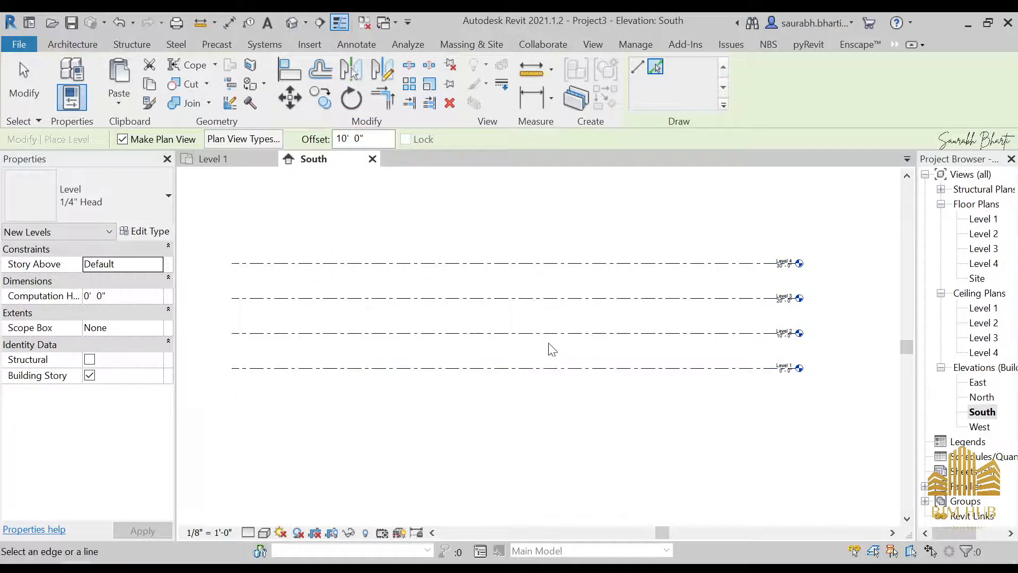
{"action": "scroll", "coordinate": [610, 376], "scroll_direction": "up", "scroll_amount": 2}
{"action": "key", "text": "Escape"}
{"action": "key", "text": "Escape"}
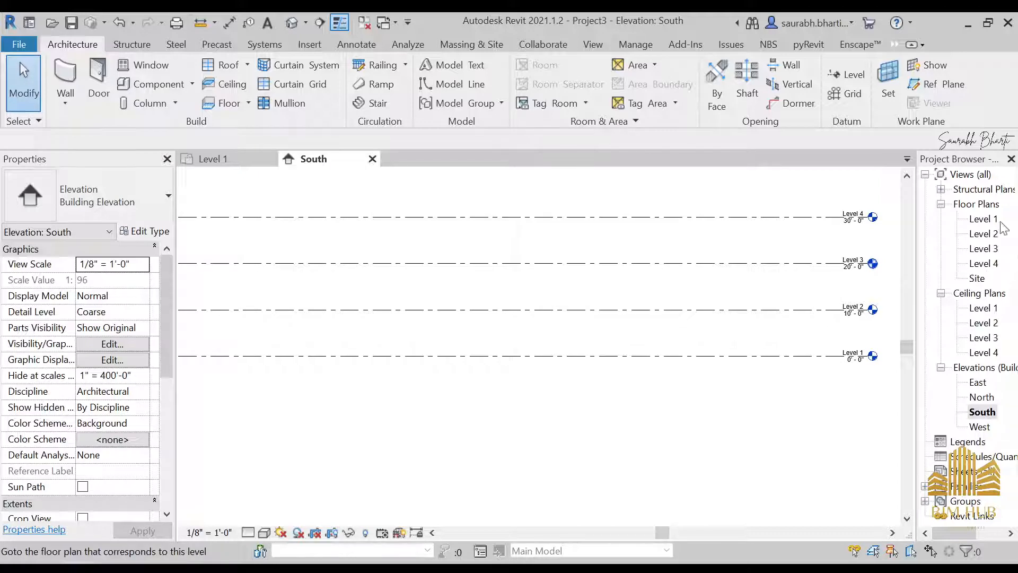
In the Level 1 floor plan, draw a horizontal reference plane midway between the elevation markers.
{"action": "left_click", "coordinate": [982, 222]}
{"action": "double_click", "coordinate": [982, 221]}
{"action": "key", "text": "r"}
{"action": "key", "text": "p"}
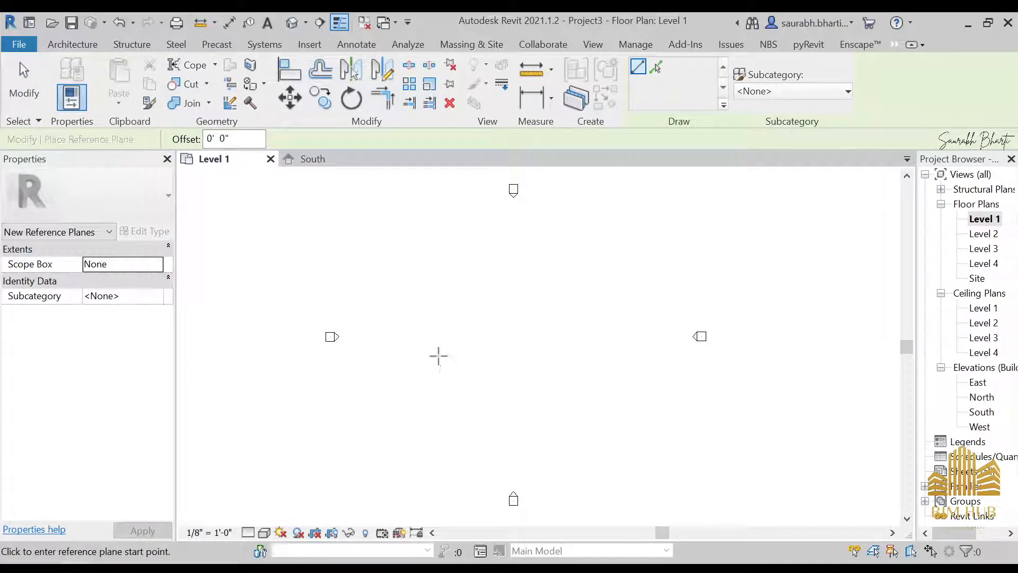
{"action": "left_click", "coordinate": [443, 335]}
{"action": "left_click", "coordinate": [625, 335]}
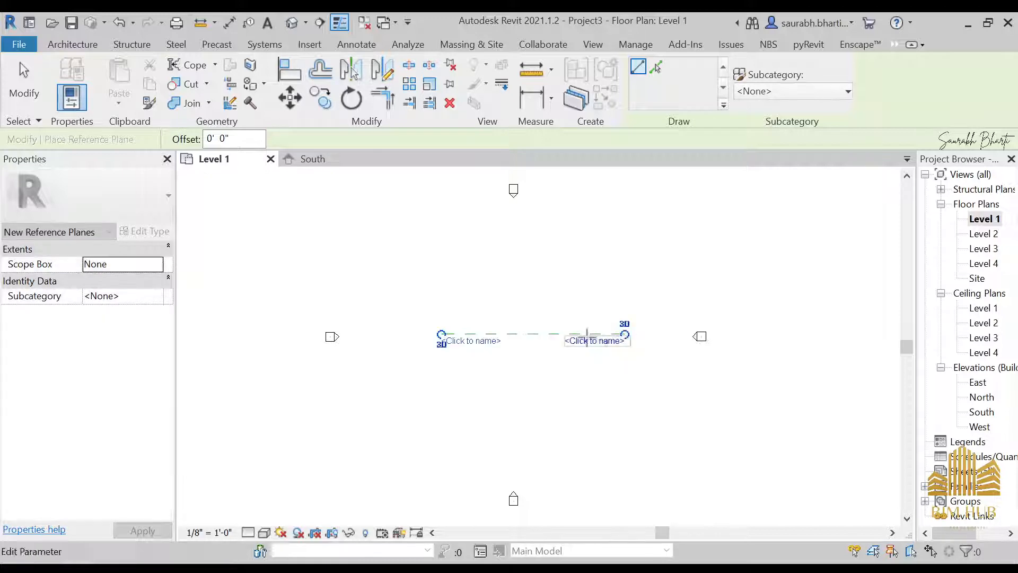
{"action": "key", "text": "Escape"}
{"action": "key", "text": "Escape"}
Name the horizontal reference plane 1.
{"action": "left_click", "coordinate": [573, 335]}
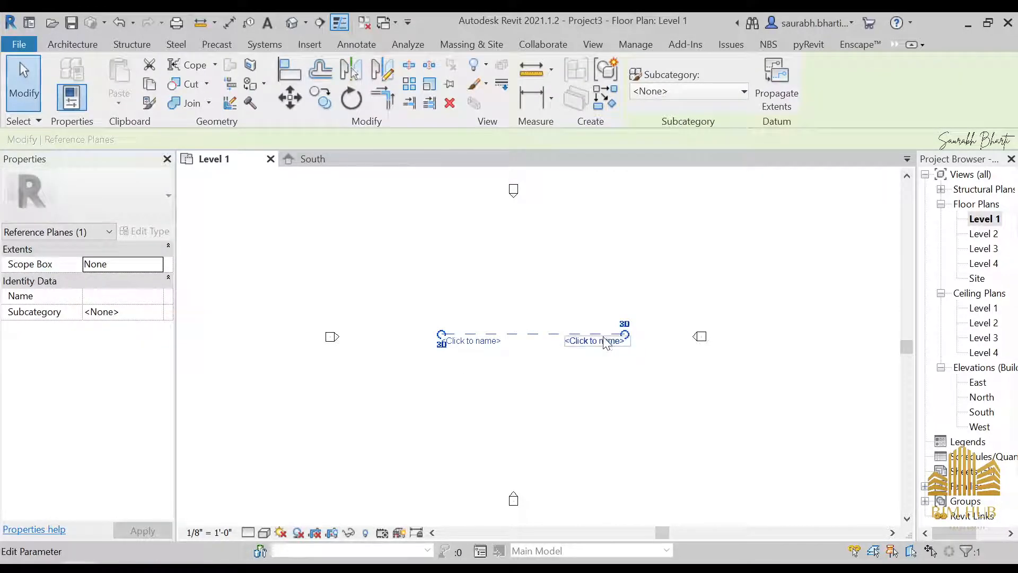
{"action": "left_click", "coordinate": [600, 342]}
{"action": "left_click", "coordinate": [572, 401]}
{"action": "left_click", "coordinate": [701, 411]}
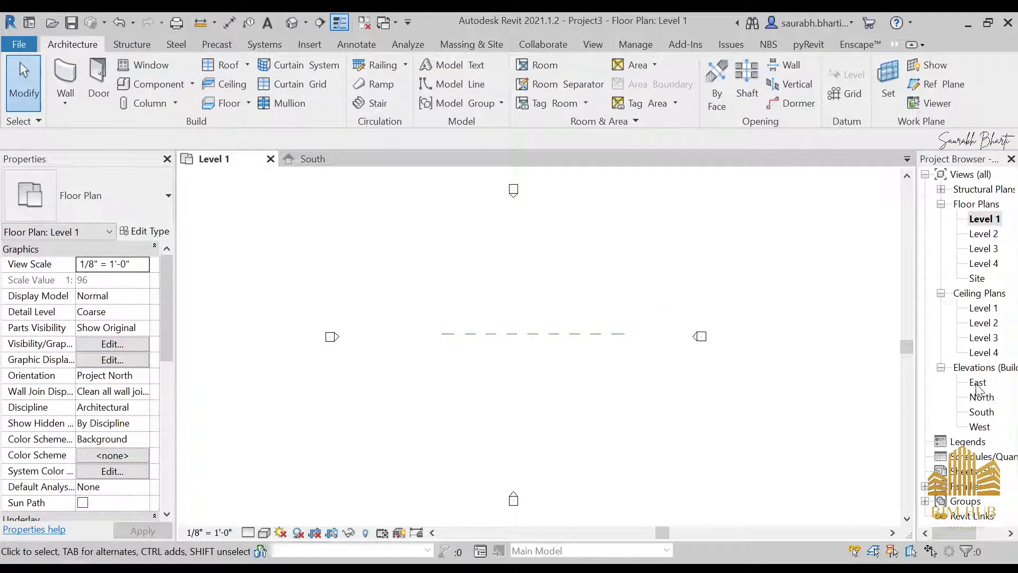
In the South elevation, start the Model Line command with Reference Plane : 1 as the work plane.
{"action": "double_click", "coordinate": [981, 412]}
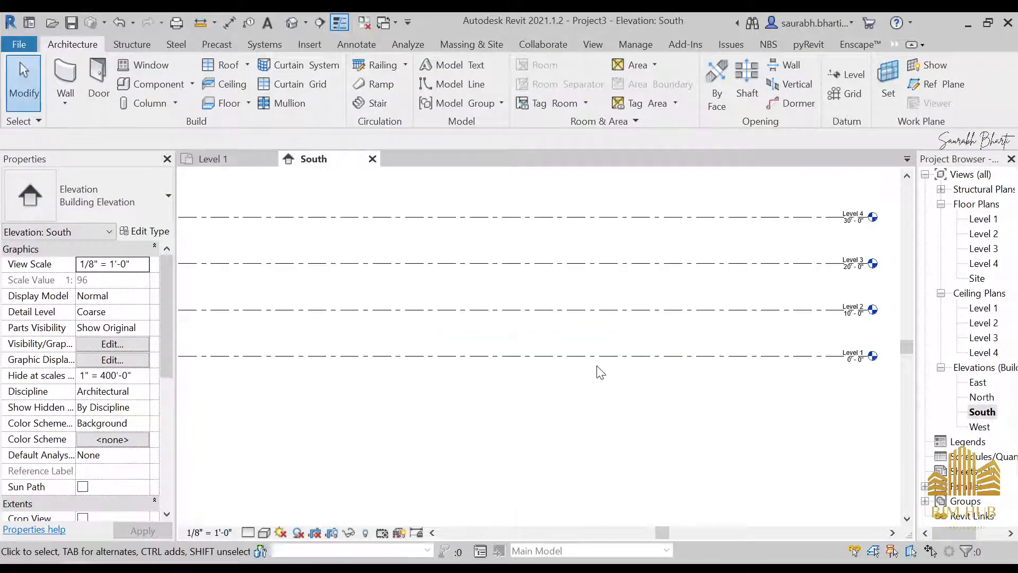
{"action": "scroll", "coordinate": [484, 352], "scroll_direction": "up", "scroll_amount": 2}
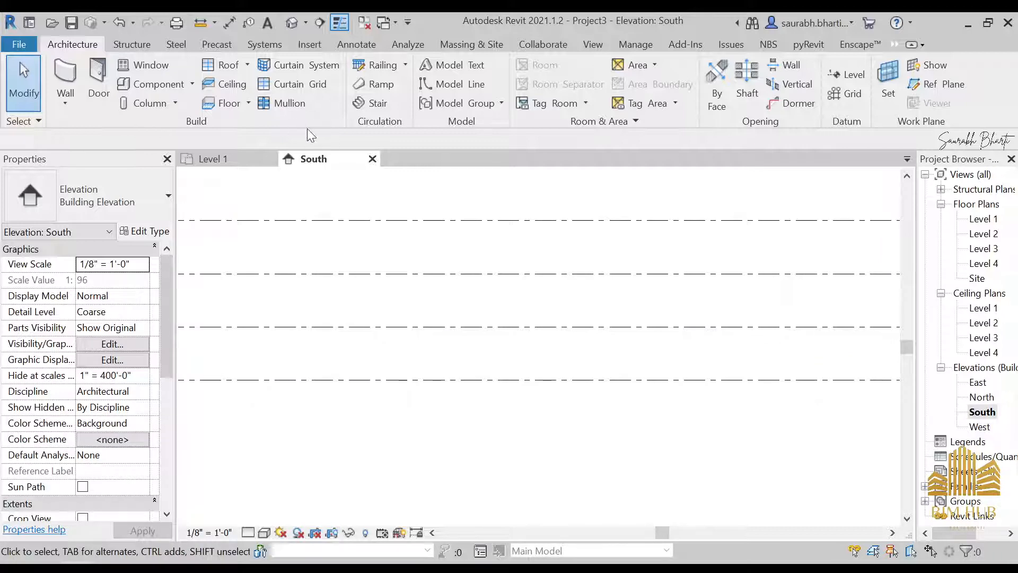
{"action": "left_click", "coordinate": [442, 84]}
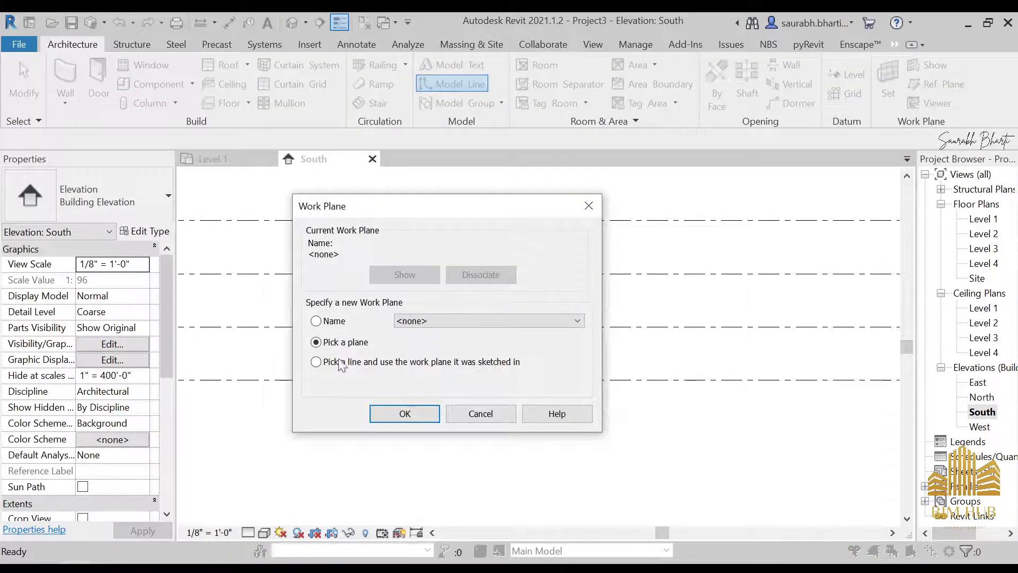
{"action": "left_click", "coordinate": [412, 321]}
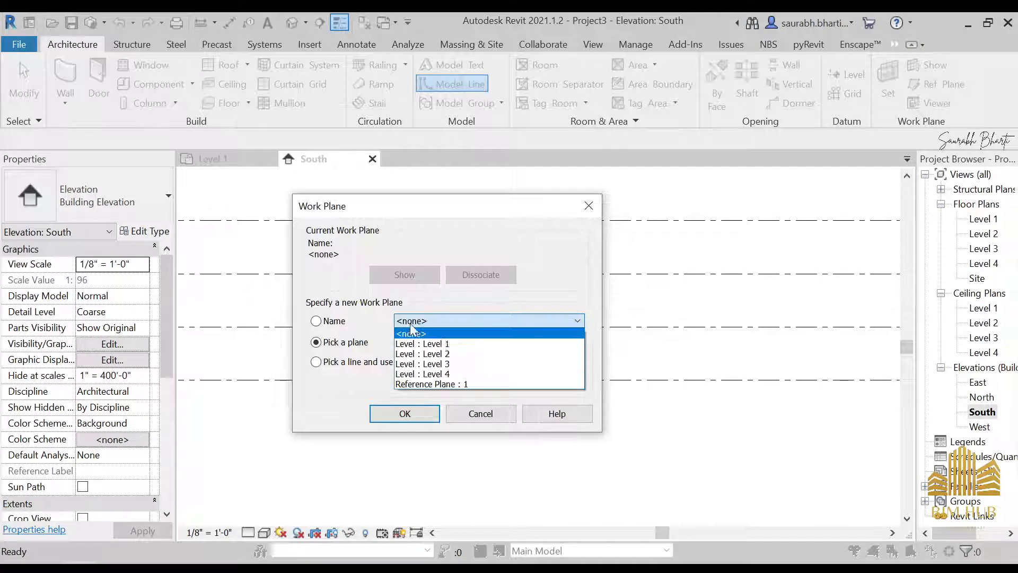
{"action": "left_click", "coordinate": [438, 384]}
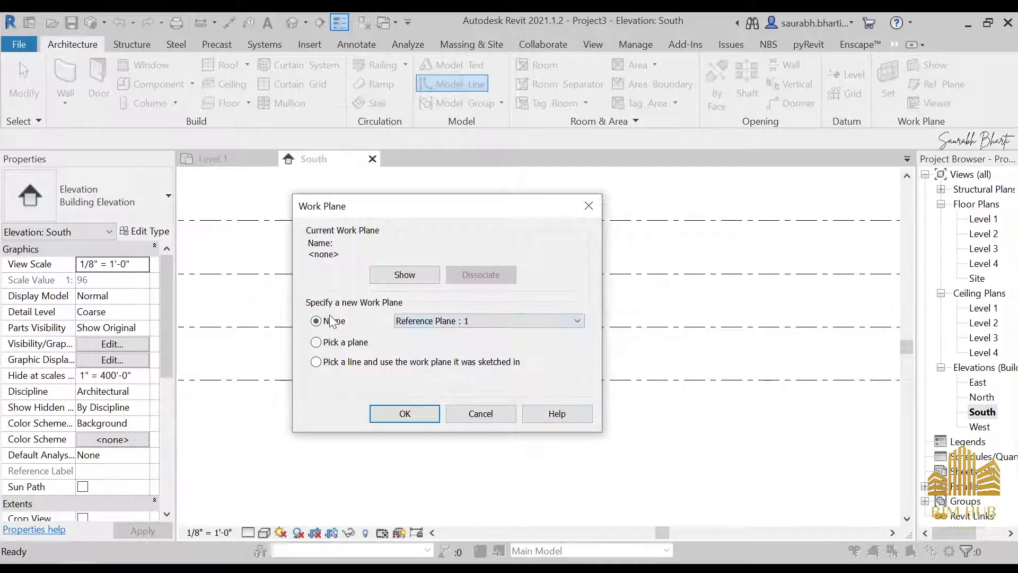
{"action": "left_click", "coordinate": [405, 414]}
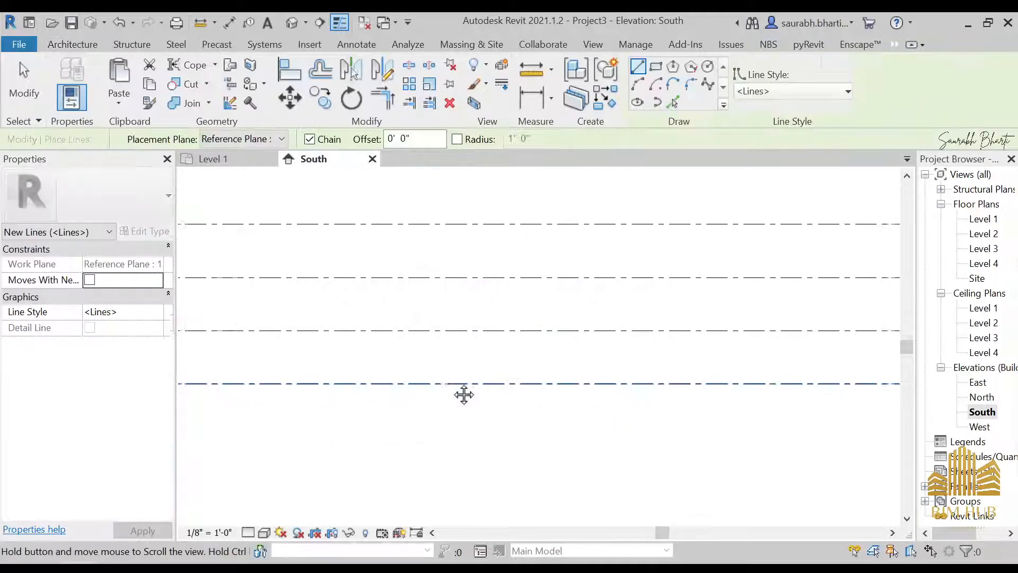
Draw a 50' model line leftward along Level 1 and continue it vertically up to Level 2.
{"action": "scroll", "coordinate": [463, 393], "scroll_direction": "down", "scroll_amount": 2}
{"action": "scroll", "coordinate": [507, 399], "scroll_direction": "up", "scroll_amount": 2}
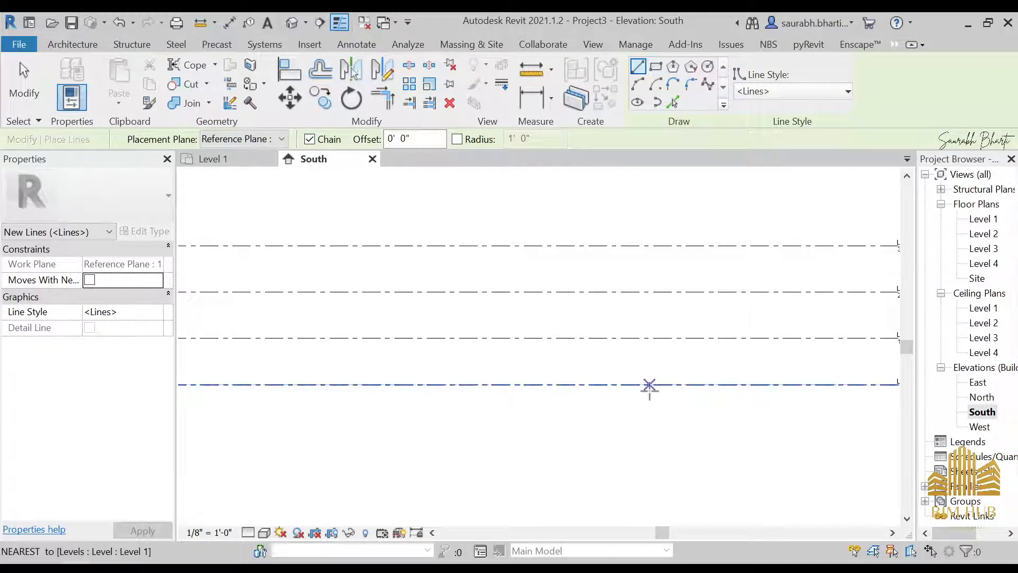
{"action": "left_click", "coordinate": [664, 385]}
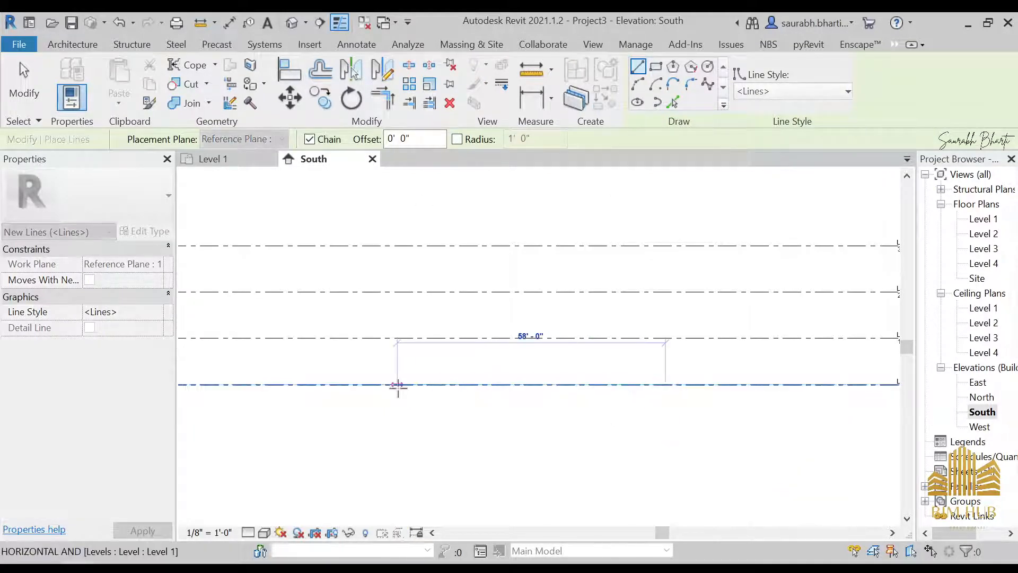
{"action": "type", "text": "50"}
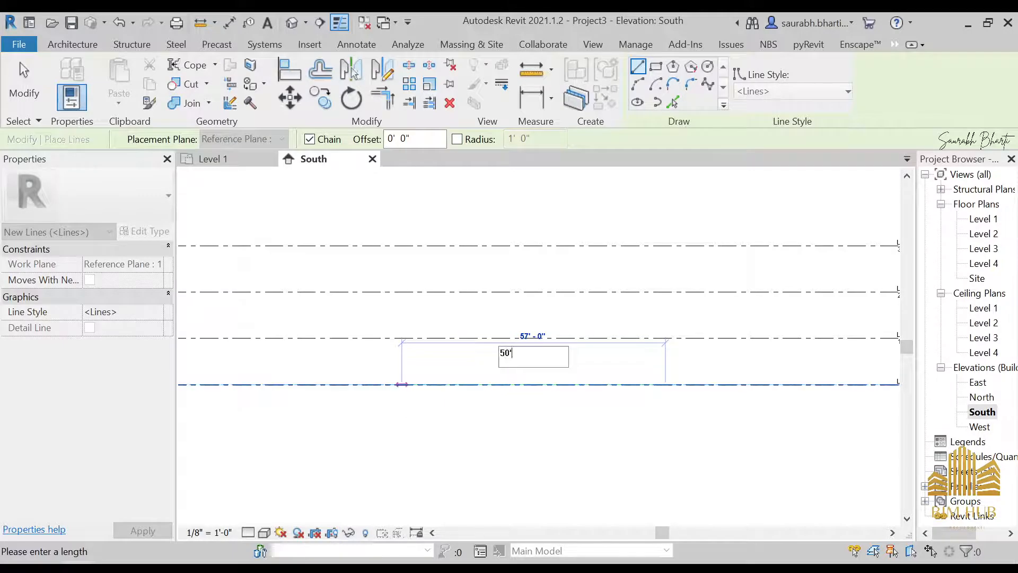
{"action": "key", "text": "Return"}
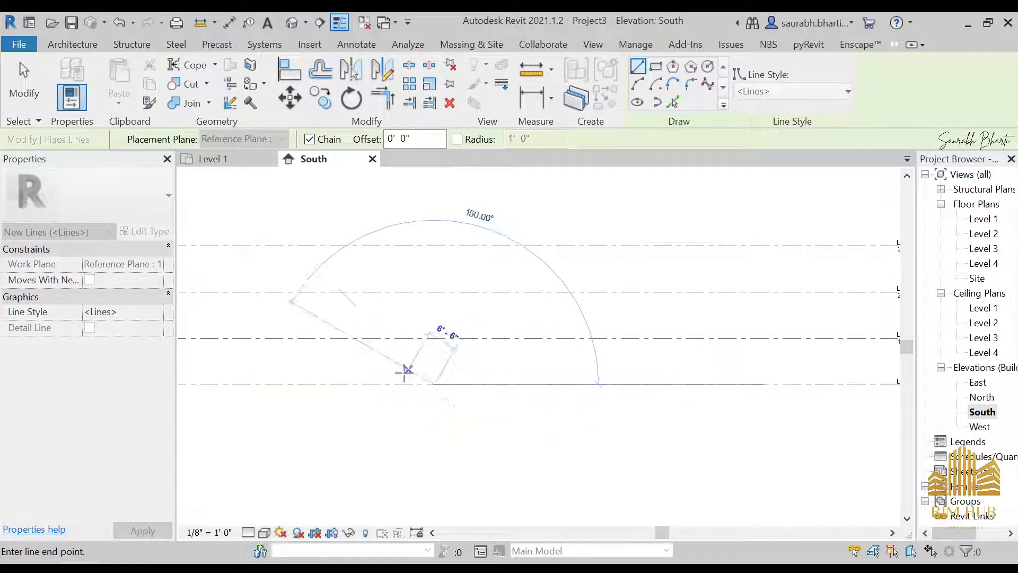
{"action": "left_click", "coordinate": [434, 338]}
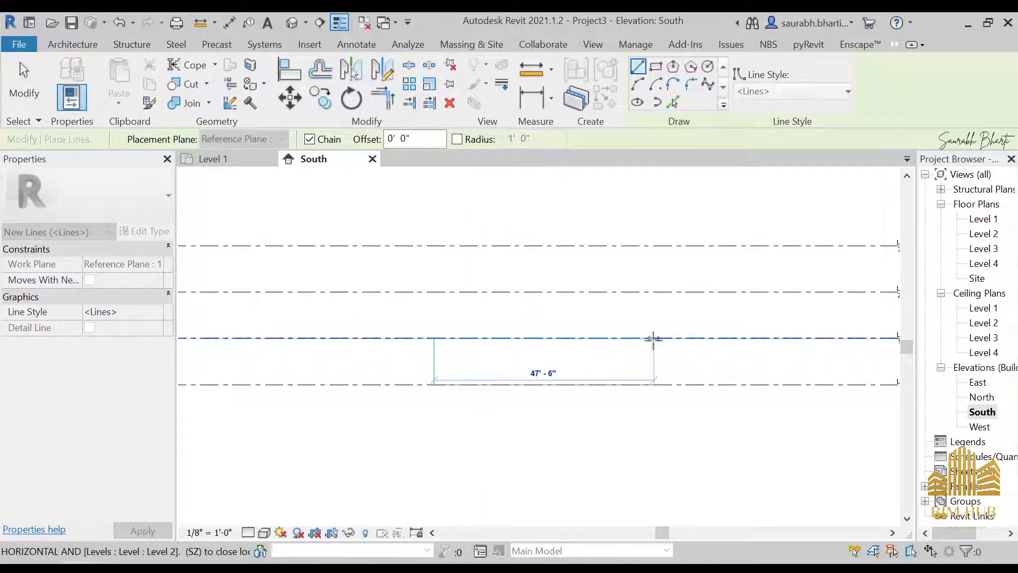
Continue the model line 40' rightward along Level 2 and vertically up to Level 3.
{"action": "type", "text": "40"}
{"action": "key", "text": "Return"}
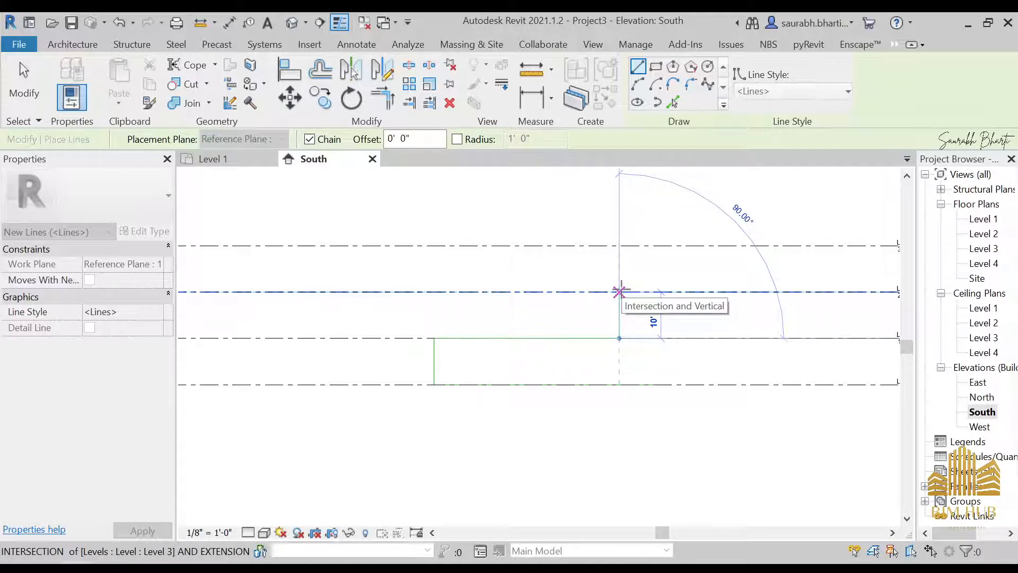
{"action": "type", "text": "20"}
{"action": "key", "text": "Return"}
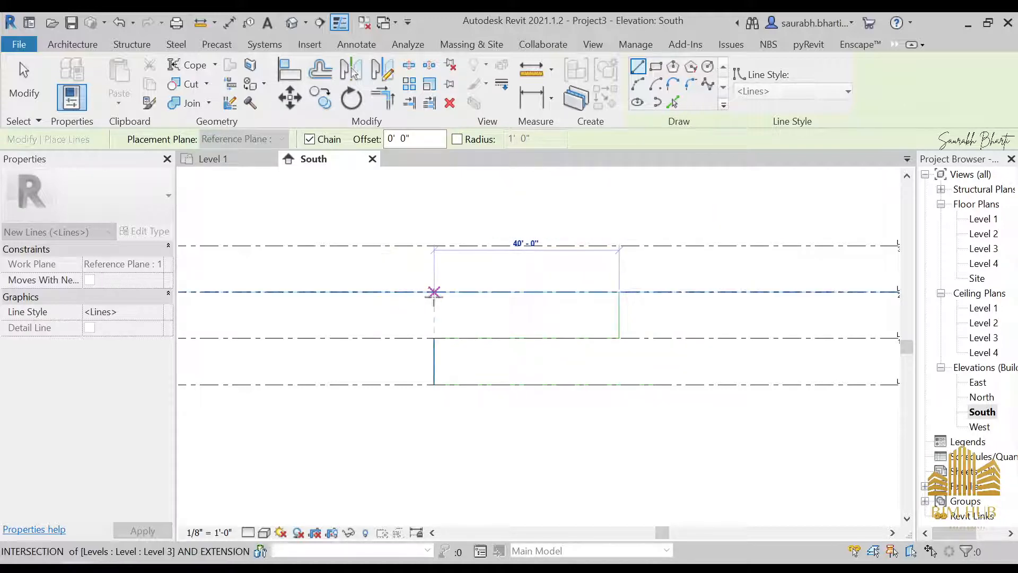
Draw the model line 40' back leftward along Level 3 and vertically up to Level 4, ending the chain there.
{"action": "left_click", "coordinate": [434, 291]}
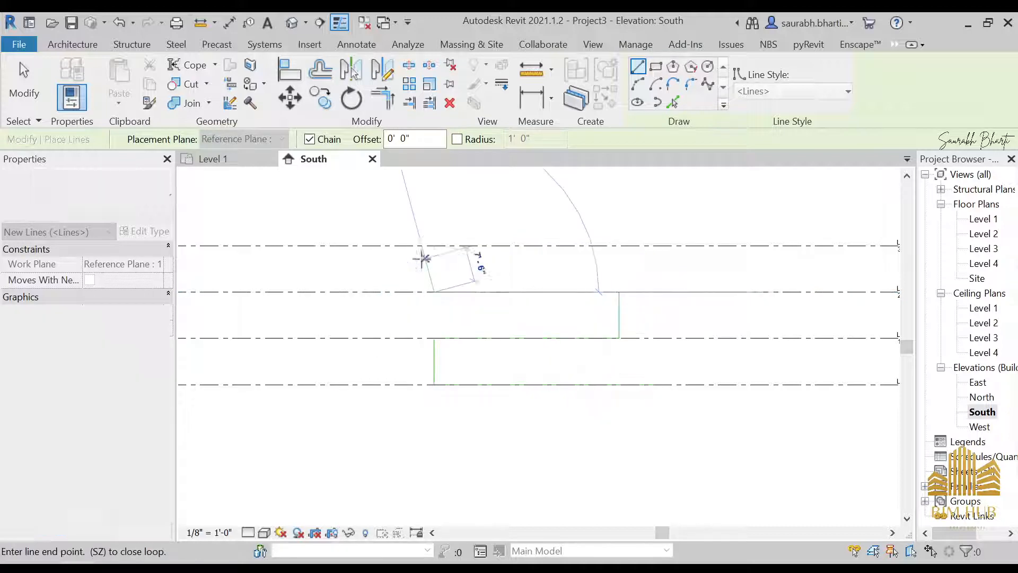
{"action": "left_click", "coordinate": [432, 245]}
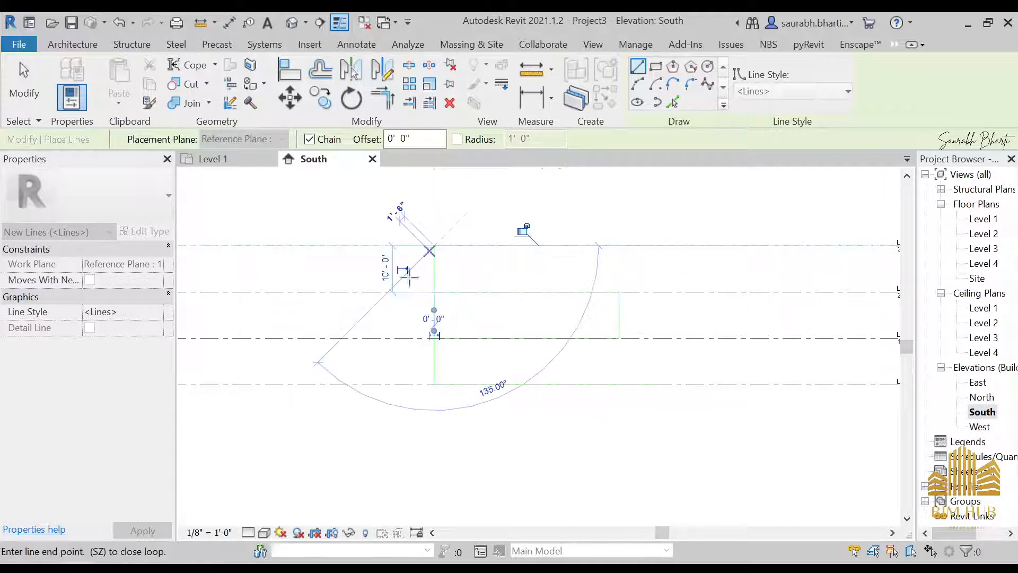
{"action": "key", "text": "Escape"}
{"action": "key", "text": "Escape"}
{"action": "left_click", "coordinate": [434, 384]}
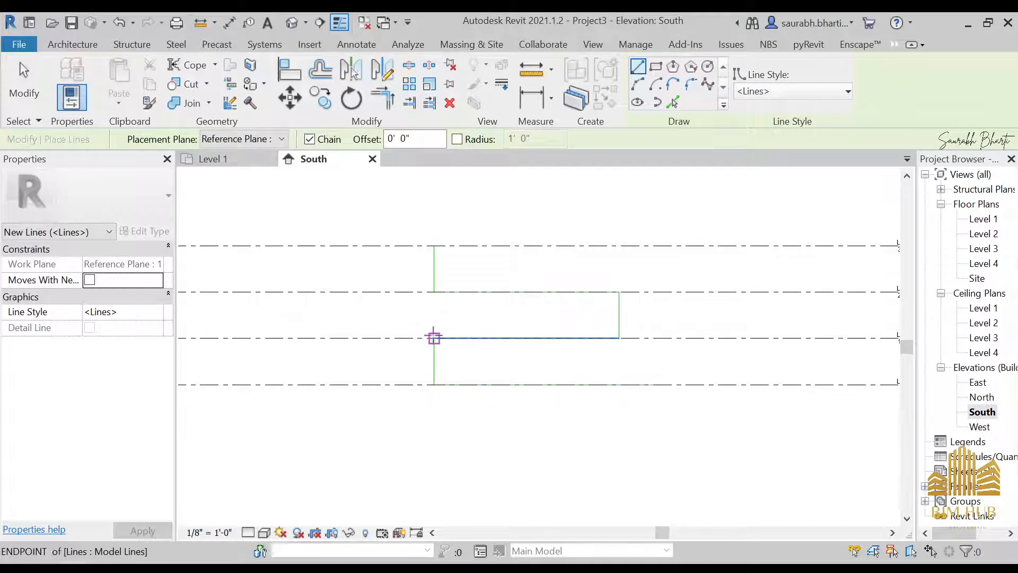
{"action": "left_click", "coordinate": [434, 338]}
{"action": "key", "text": "Escape"}
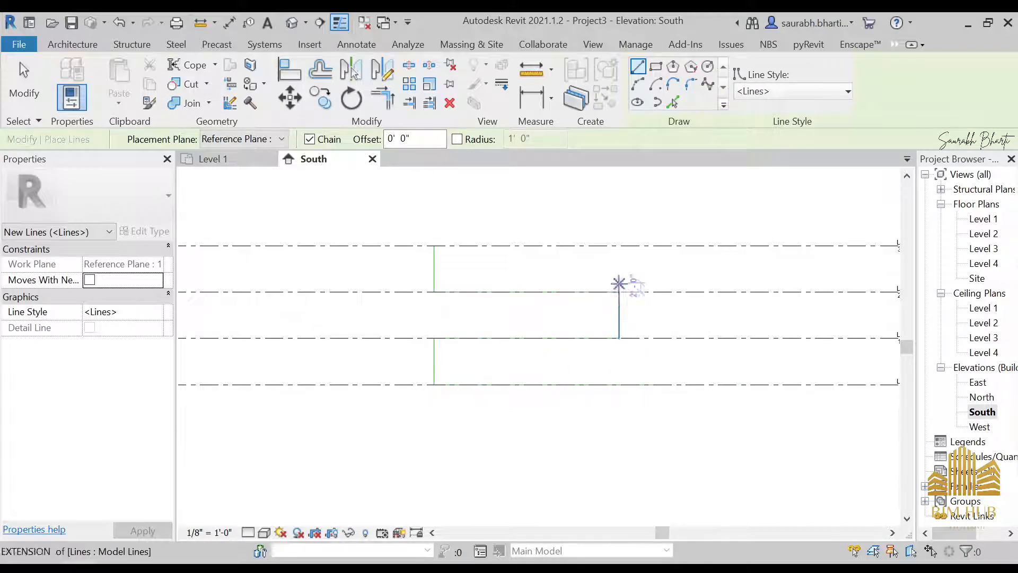
{"action": "left_click", "coordinate": [434, 291]}
{"action": "key", "text": "Escape"}
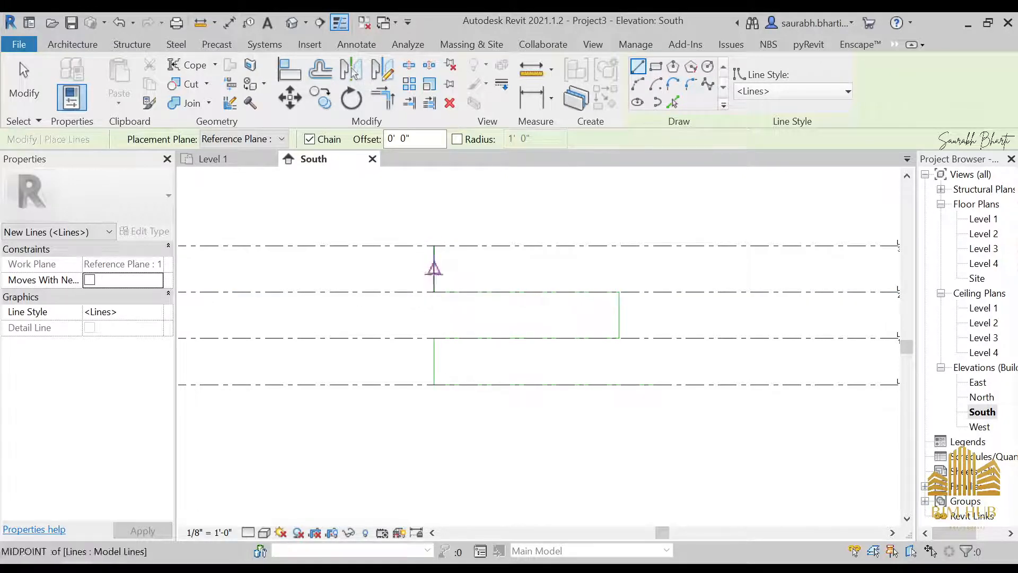
{"action": "key", "text": "Escape"}
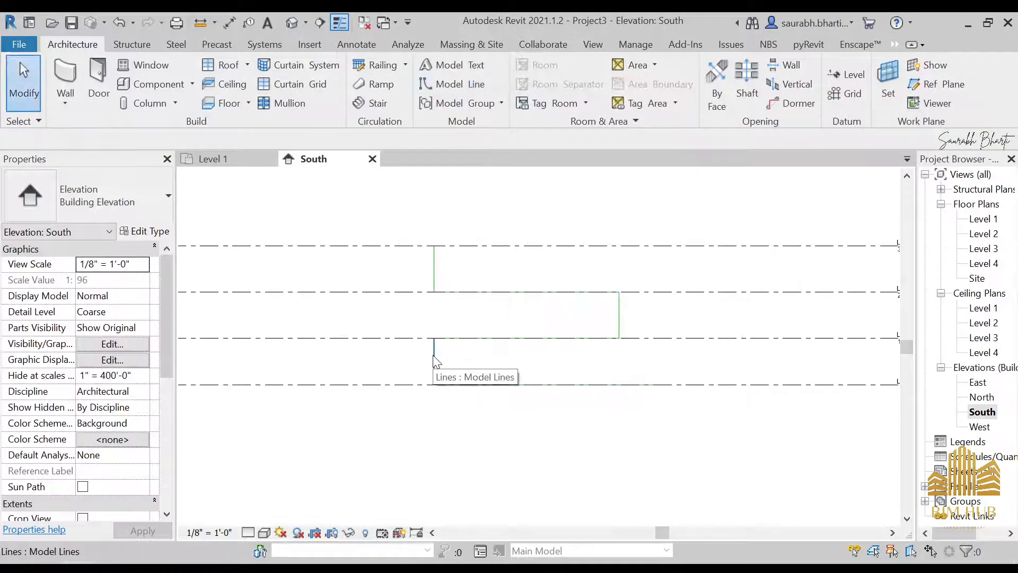
Start a new model line in Start-End-Radius Arc mode for the profile's left end between Levels 1 and 2.
{"action": "scroll", "coordinate": [454, 380], "scroll_direction": "up", "scroll_amount": 3}
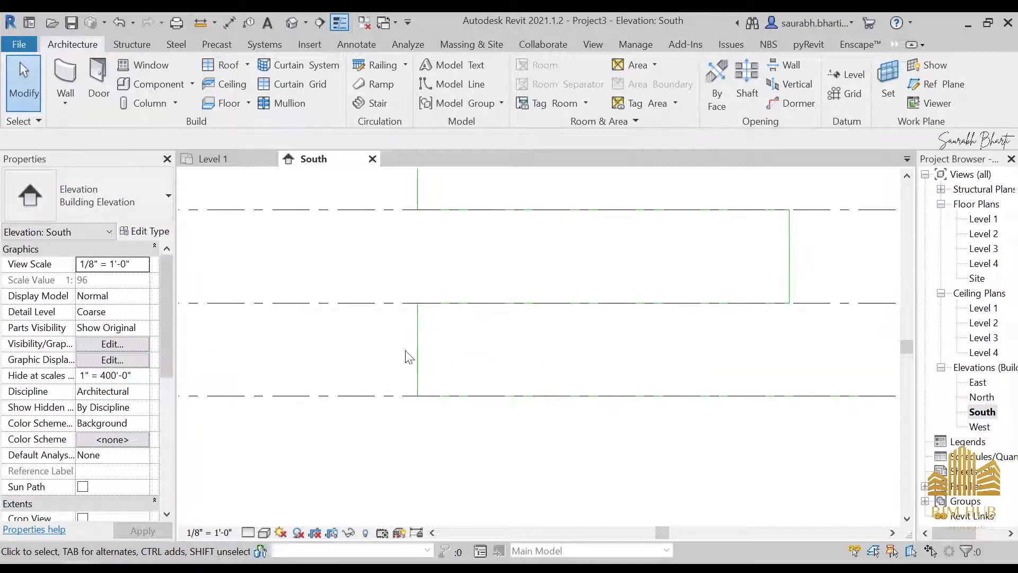
{"action": "left_click", "coordinate": [417, 350]}
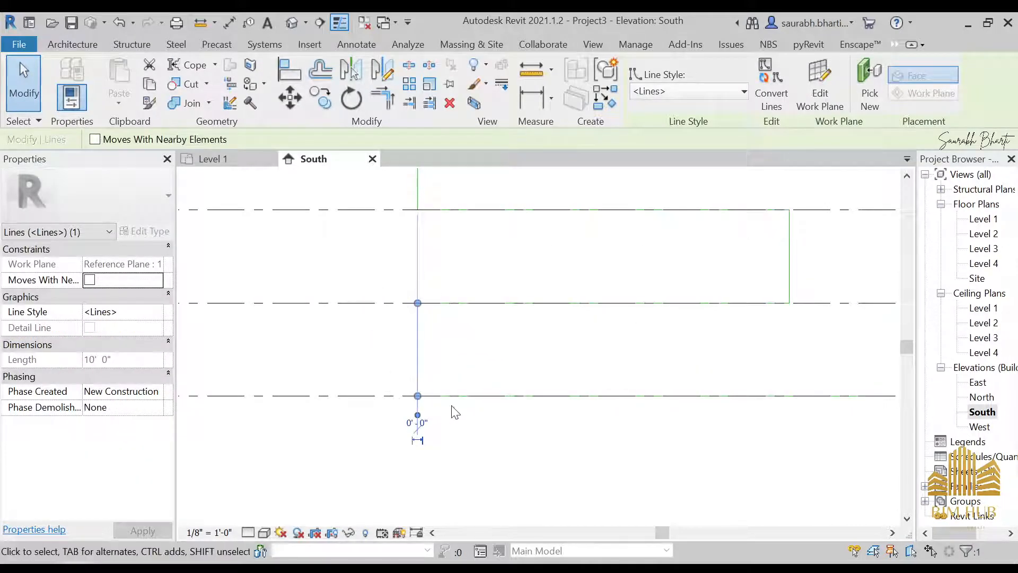
{"action": "left_click", "coordinate": [72, 44]}
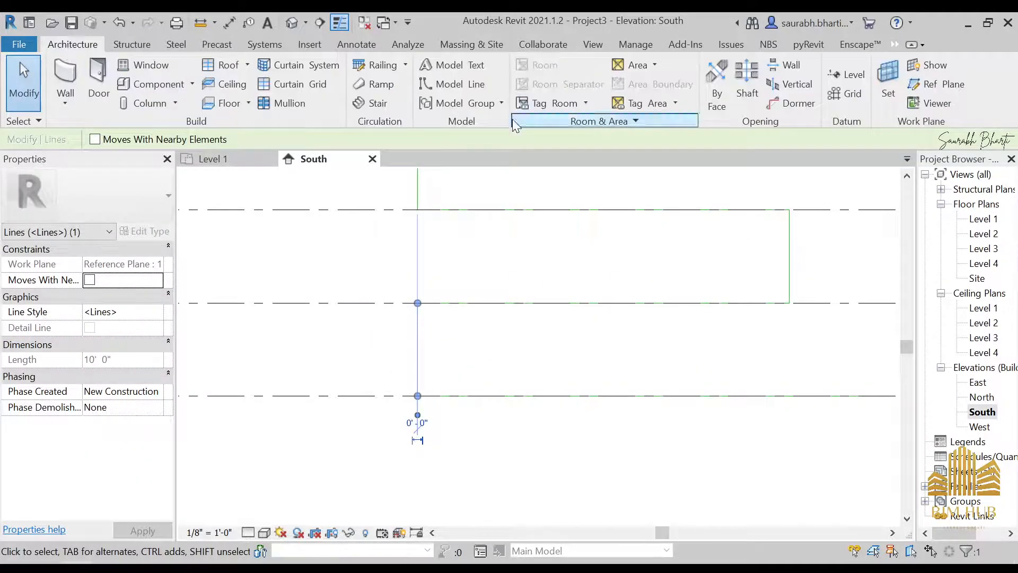
{"action": "left_click", "coordinate": [460, 84]}
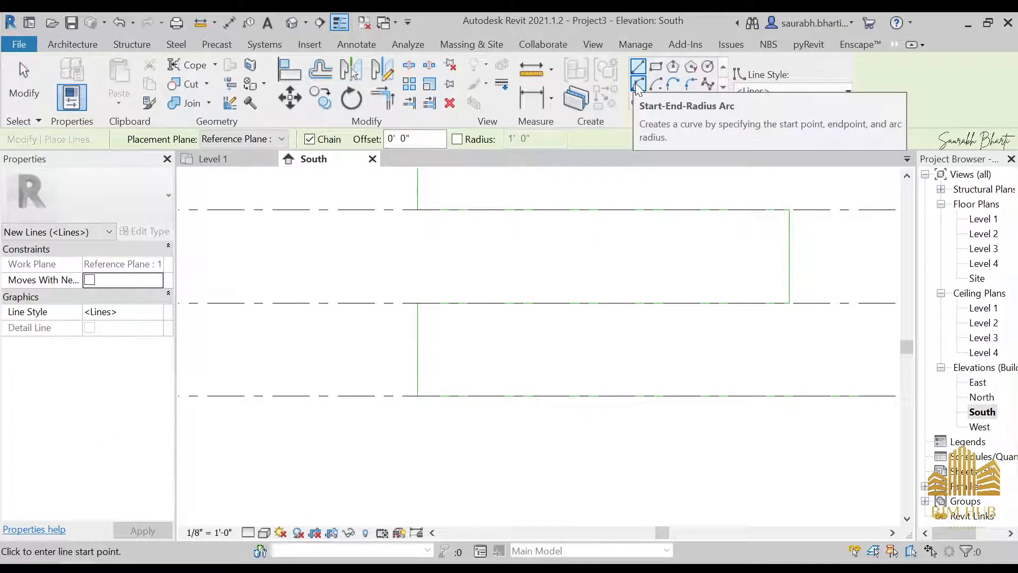
{"action": "left_click", "coordinate": [638, 85]}
{"action": "left_click", "coordinate": [415, 352]}
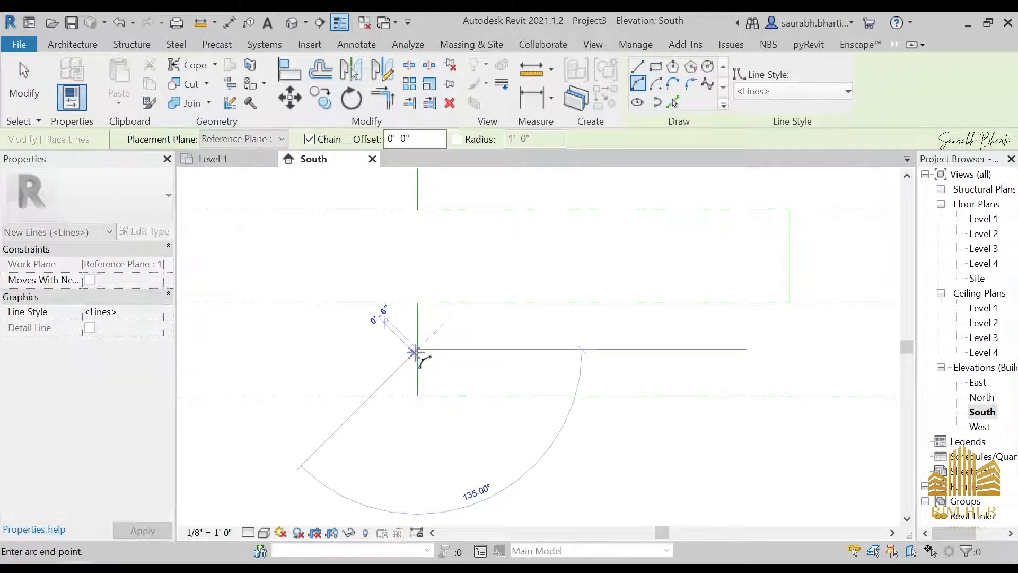
{"action": "left_click", "coordinate": [418, 396]}
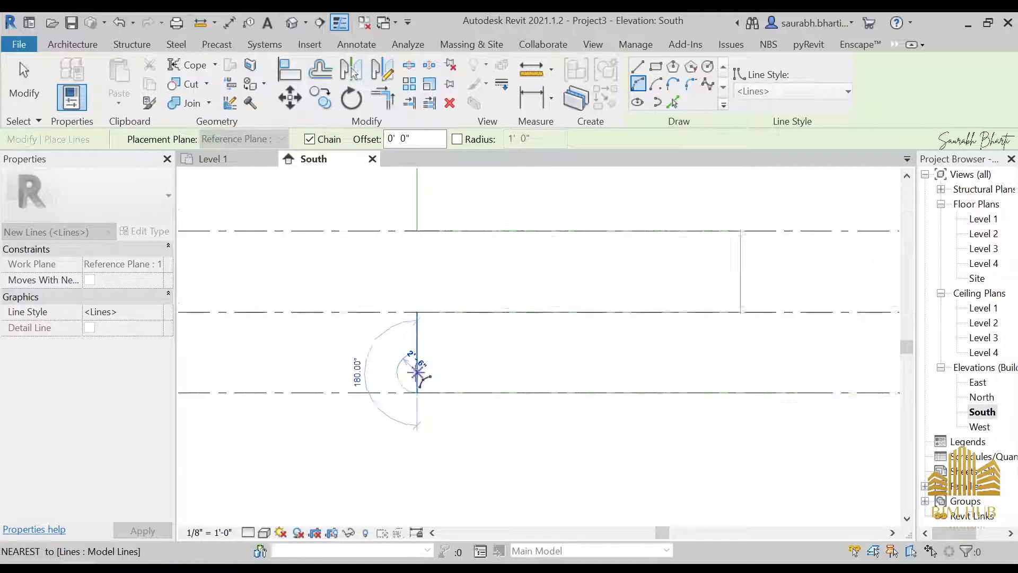
{"action": "key", "text": "Escape"}
{"action": "left_click", "coordinate": [416, 302]}
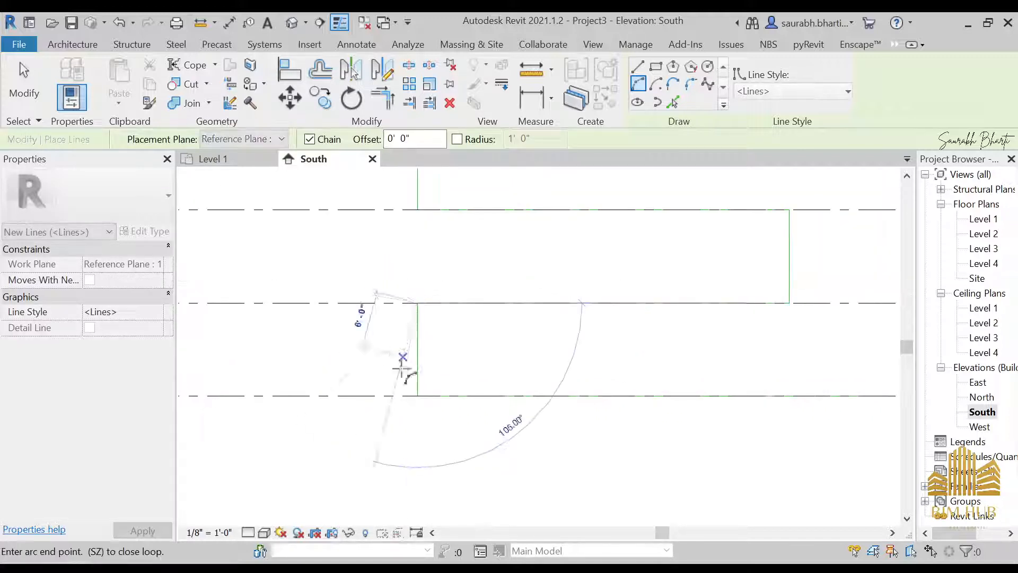
{"action": "left_click", "coordinate": [416, 395]}
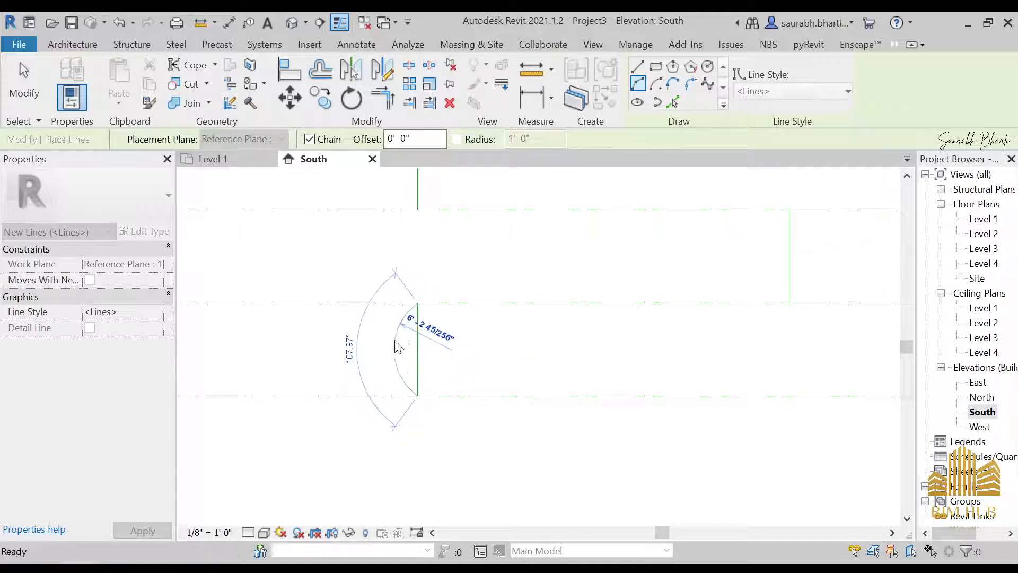
{"action": "key", "text": "Escape"}
{"action": "left_click", "coordinate": [417, 350]}
{"action": "left_click", "coordinate": [418, 396]}
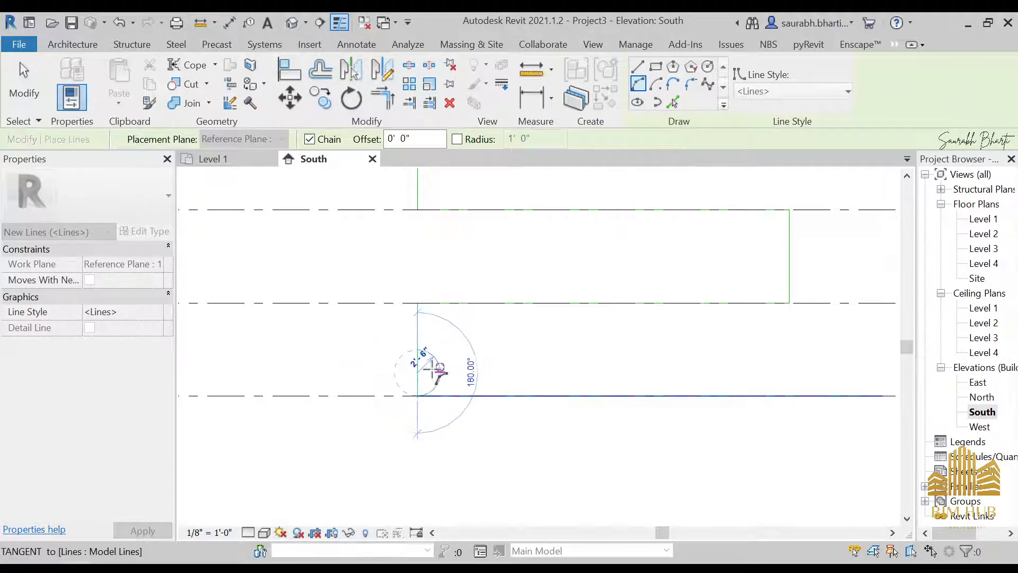
{"action": "scroll", "coordinate": [416, 369], "scroll_direction": "up", "scroll_amount": 3}
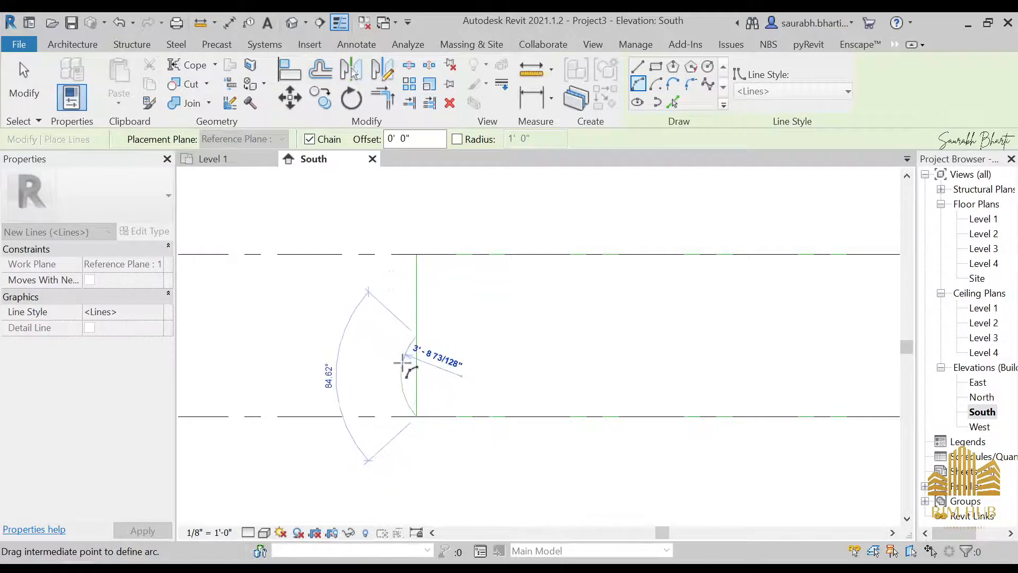
{"action": "scroll", "coordinate": [404, 367], "scroll_direction": "down", "scroll_amount": 3}
{"action": "scroll", "coordinate": [404, 364], "scroll_direction": "up", "scroll_amount": 4}
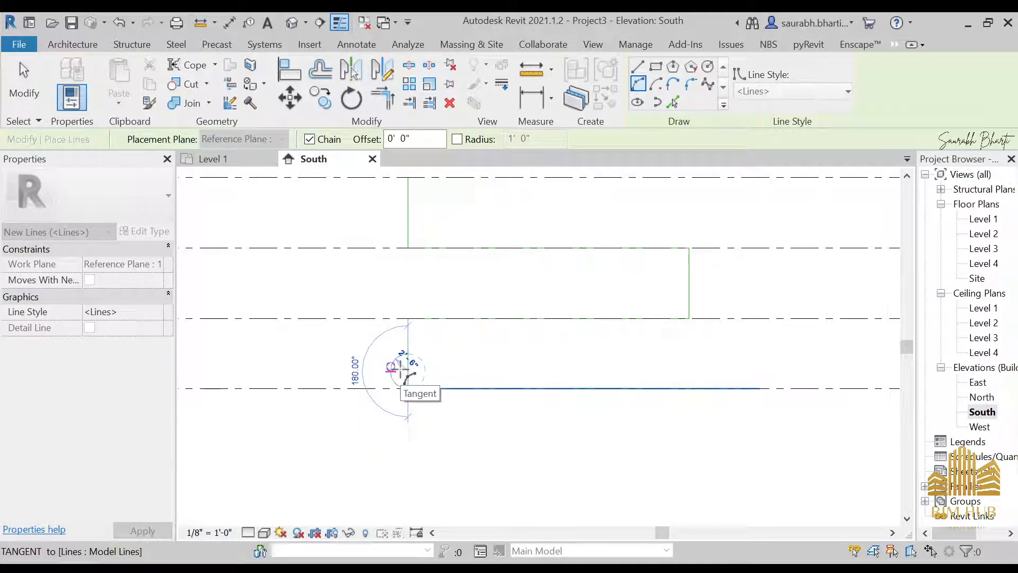
{"action": "scroll", "coordinate": [402, 369], "scroll_direction": "down", "scroll_amount": 1}
{"action": "scroll", "coordinate": [401, 368], "scroll_direction": "down", "scroll_amount": 4}
{"action": "scroll", "coordinate": [409, 366], "scroll_direction": "up", "scroll_amount": 2}
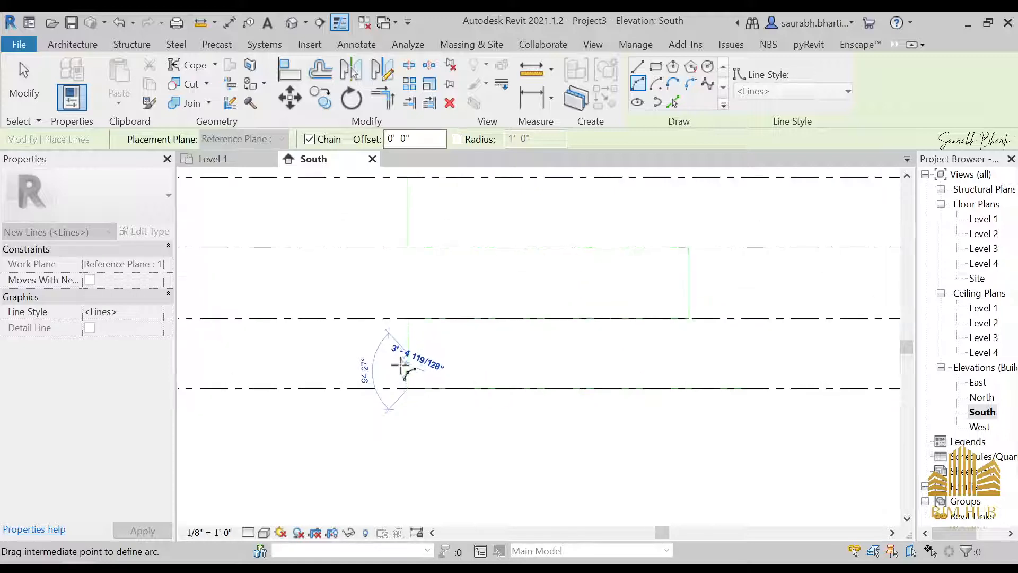
{"action": "scroll", "coordinate": [408, 366], "scroll_direction": "up", "scroll_amount": 2}
{"action": "key", "text": "Escape"}
Draw an outward-bulging arc of 5' radius joining the left ends of the Level 2 and Level 1 lines.
{"action": "left_click", "coordinate": [409, 318]}
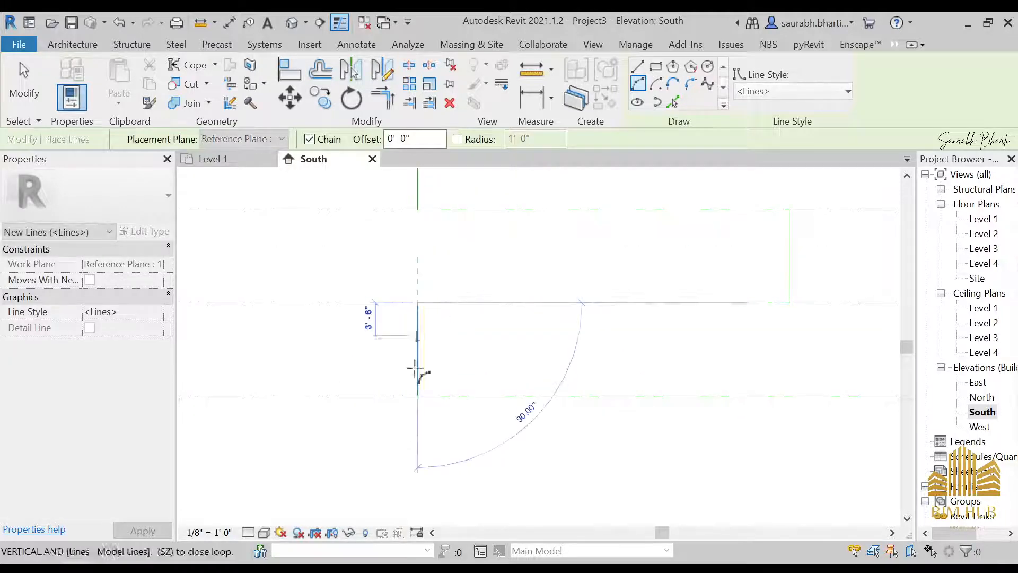
{"action": "left_click", "coordinate": [417, 395]}
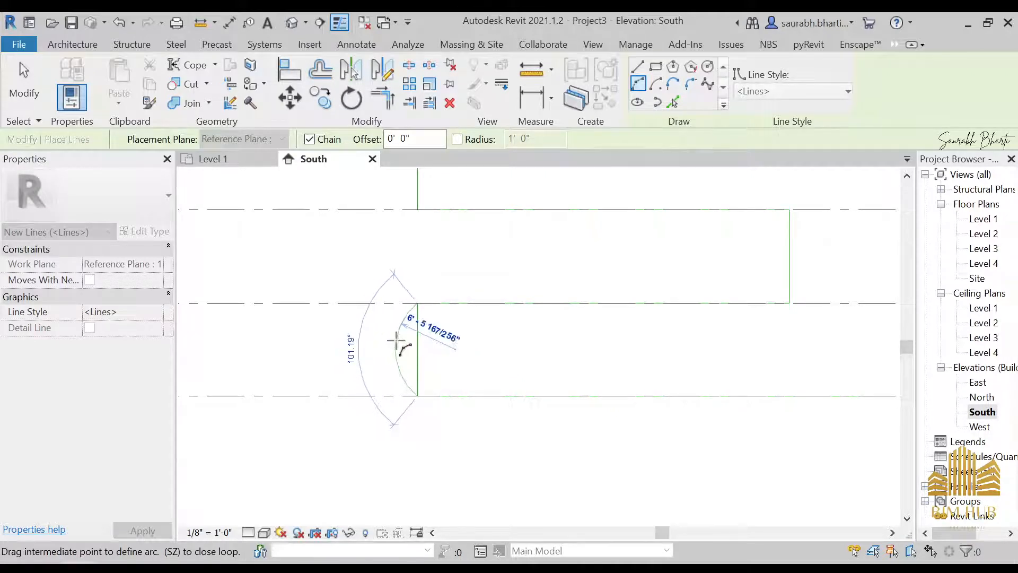
{"action": "type", "text": "5"}
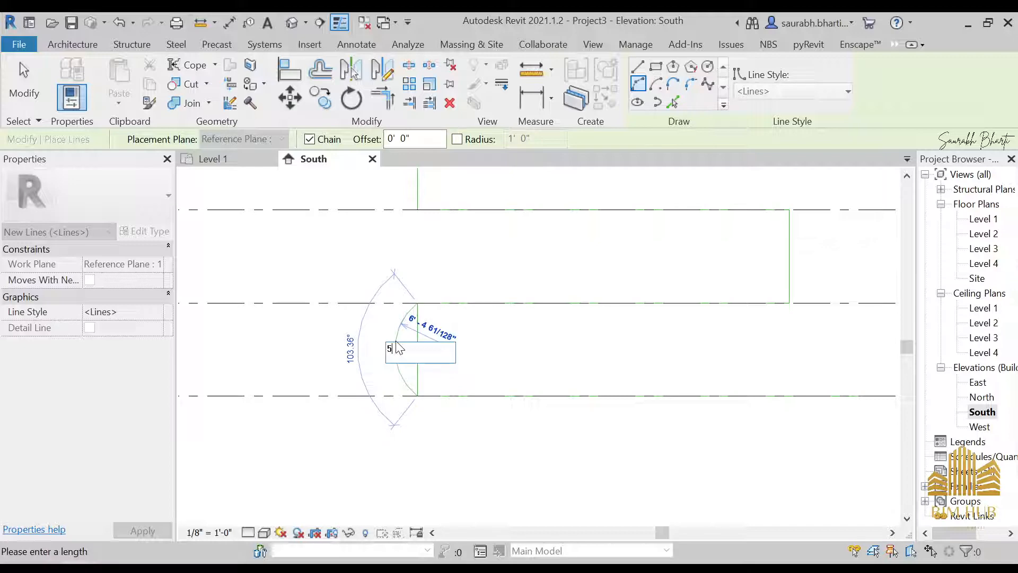
{"action": "key", "text": "Return"}
{"action": "key", "text": "Escape"}
{"action": "key", "text": "Escape"}
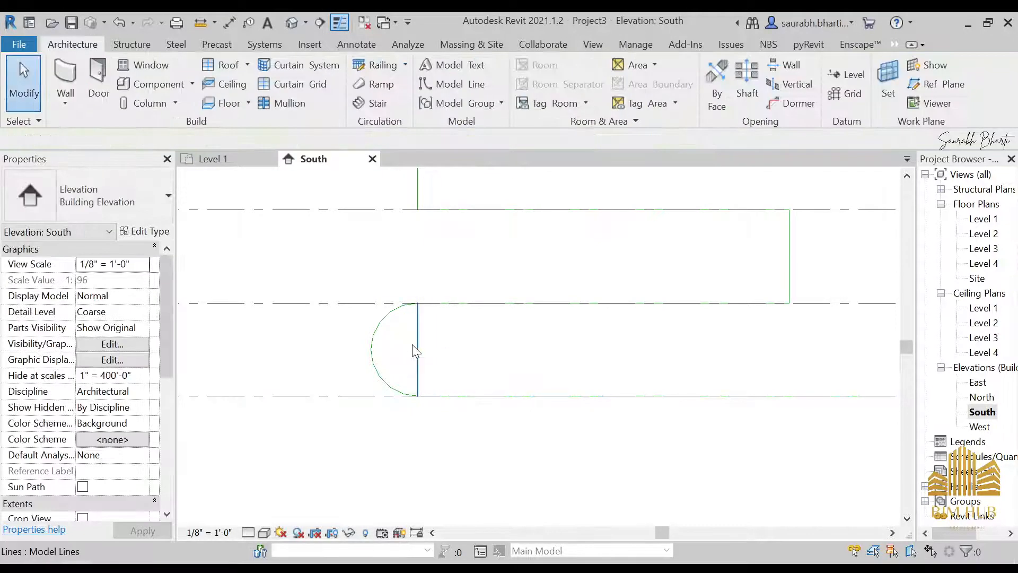
Delete the left vertical line between Levels 1 and 2 and the right vertical line between Levels 2 and 3.
{"action": "left_click", "coordinate": [415, 351]}
{"action": "key", "text": "Delete"}
{"action": "scroll", "coordinate": [421, 386], "scroll_direction": "down", "scroll_amount": 4}
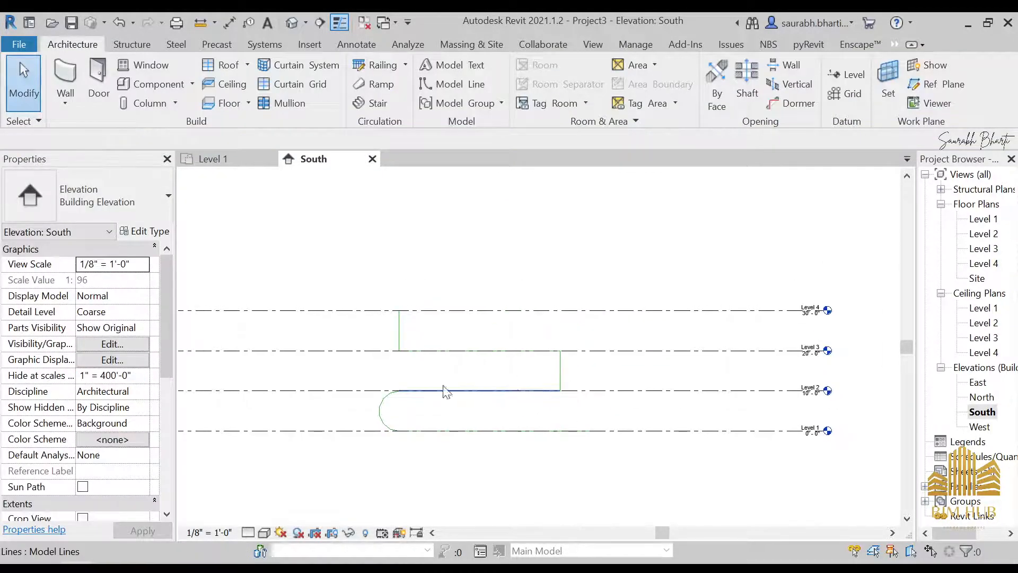
{"action": "scroll", "coordinate": [550, 378], "scroll_direction": "up", "scroll_amount": 3}
{"action": "left_click", "coordinate": [578, 372]}
{"action": "scroll", "coordinate": [580, 371], "scroll_direction": "down", "scroll_amount": 2}
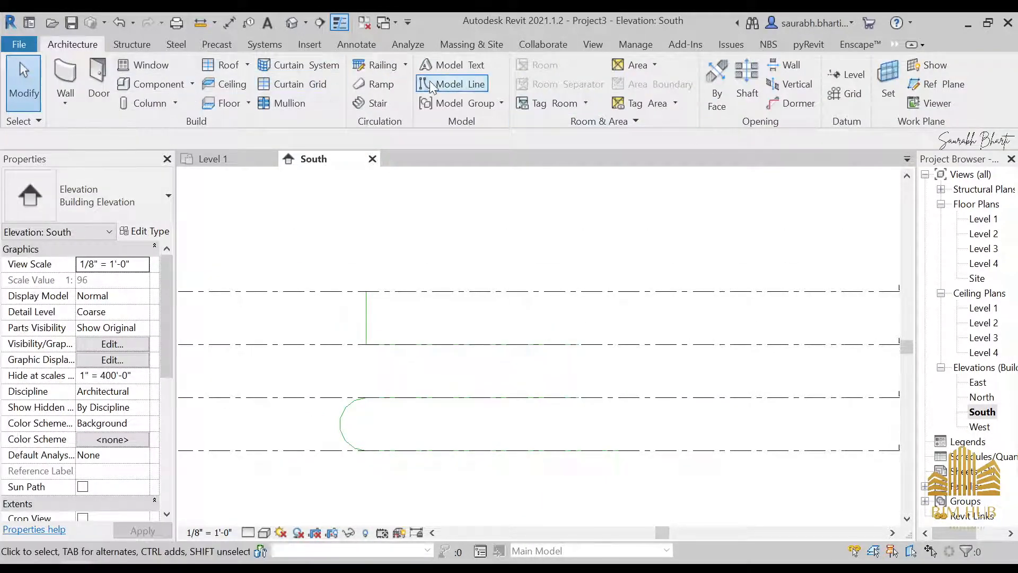
Draw an outward-bulging model-line arc of 5' radius joining the right ends of the Level 2 and Level 3 lines.
{"action": "left_click", "coordinate": [459, 84]}
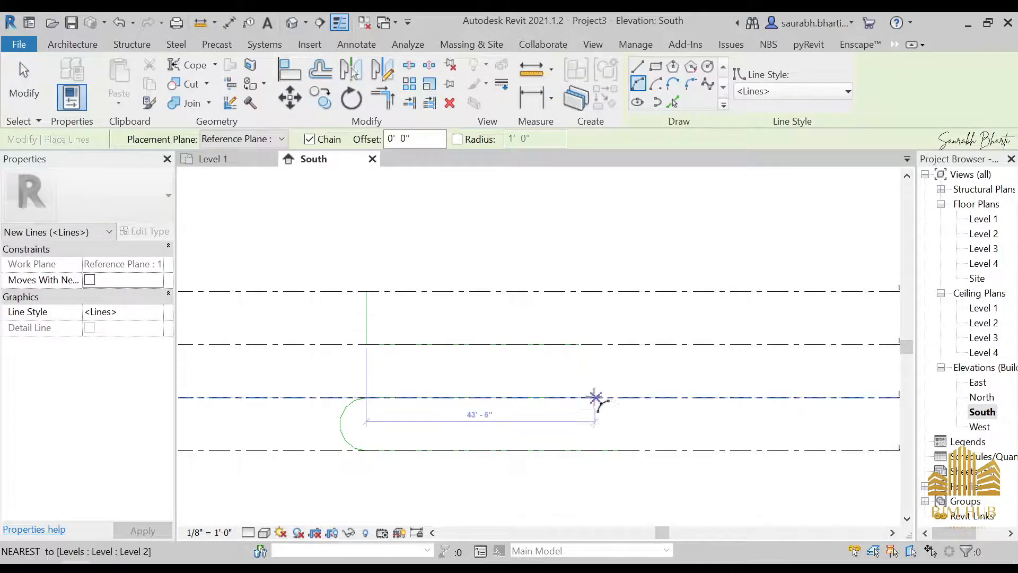
{"action": "left_click", "coordinate": [579, 397]}
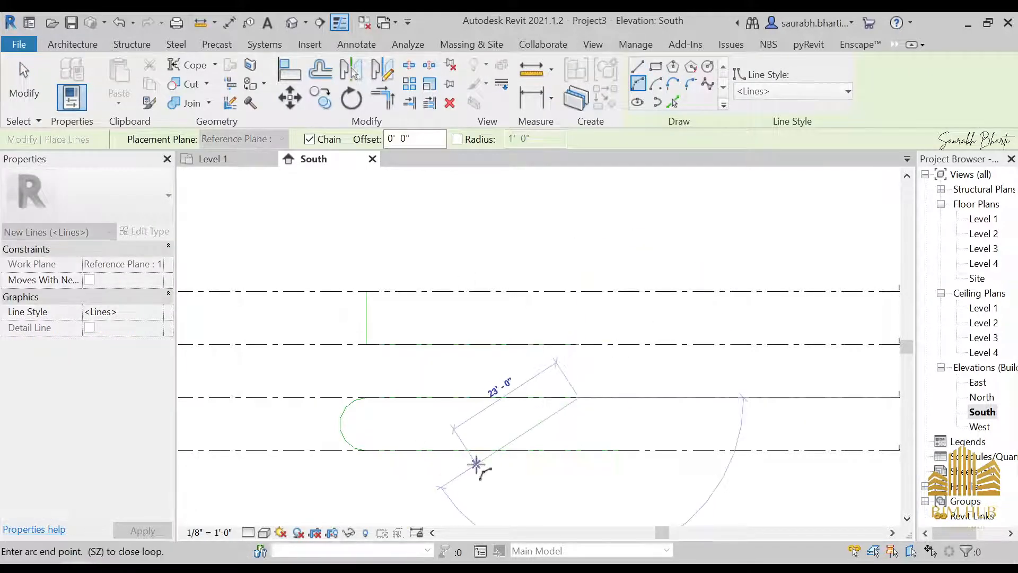
{"action": "left_click", "coordinate": [579, 344]}
{"action": "scroll", "coordinate": [594, 358], "scroll_direction": "up", "scroll_amount": 4}
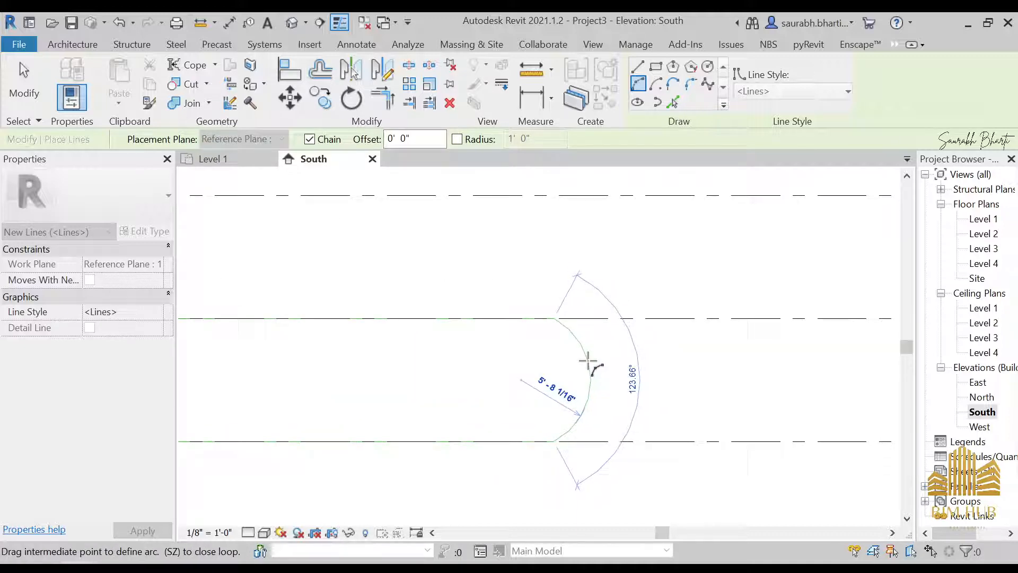
{"action": "type", "text": "5"}
{"action": "key", "text": "Return"}
{"action": "scroll", "coordinate": [588, 362], "scroll_direction": "down", "scroll_amount": 5}
{"action": "scroll", "coordinate": [525, 381], "scroll_direction": "down", "scroll_amount": 1}
{"action": "middle_click_drag", "start_coordinate": [520, 380], "coordinate": [538, 386]}
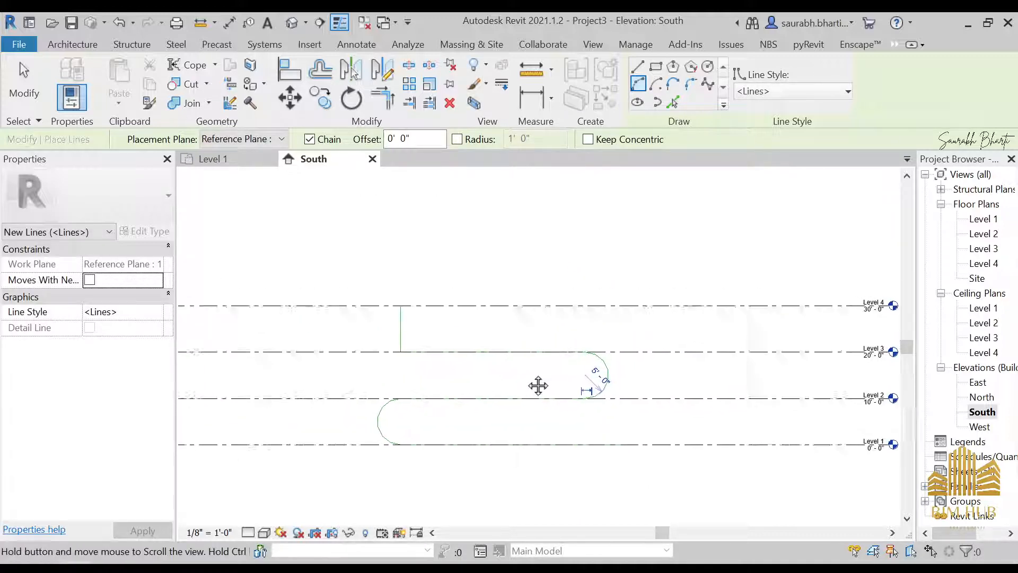
{"action": "scroll", "coordinate": [377, 341], "scroll_direction": "up", "scroll_amount": 5}
{"action": "left_click", "coordinate": [416, 372]}
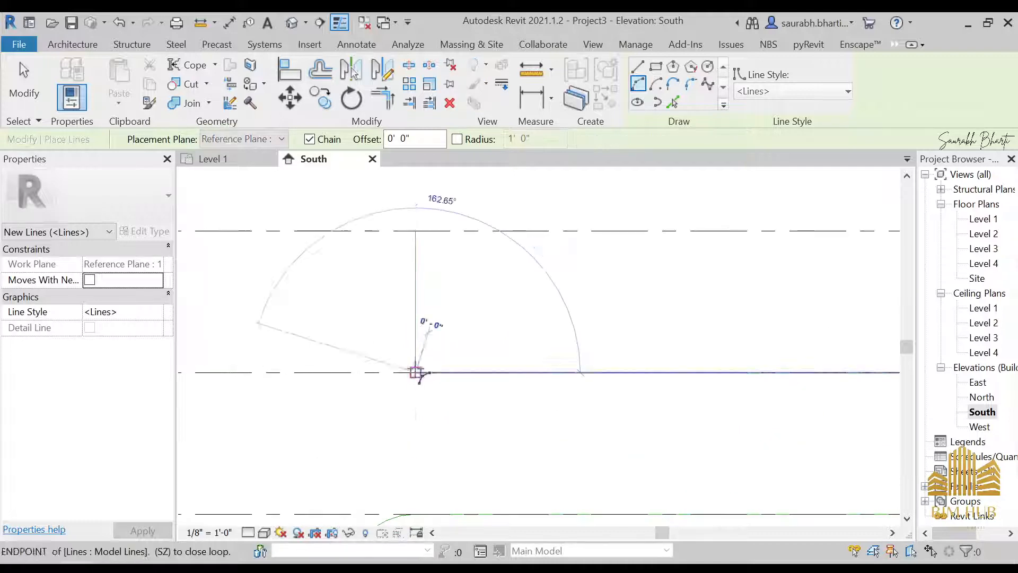
{"action": "key", "text": "Escape"}
{"action": "key", "text": "Escape"}
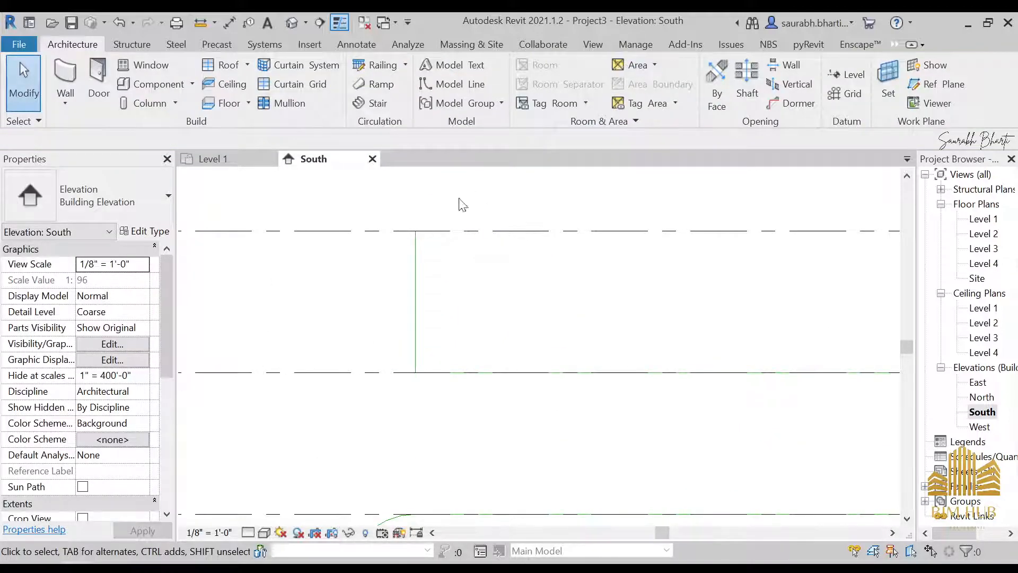
Draw a straight model line about 32' long rightward along Level 4 from the top of the remaining vertical line.
{"action": "left_click", "coordinate": [416, 243]}
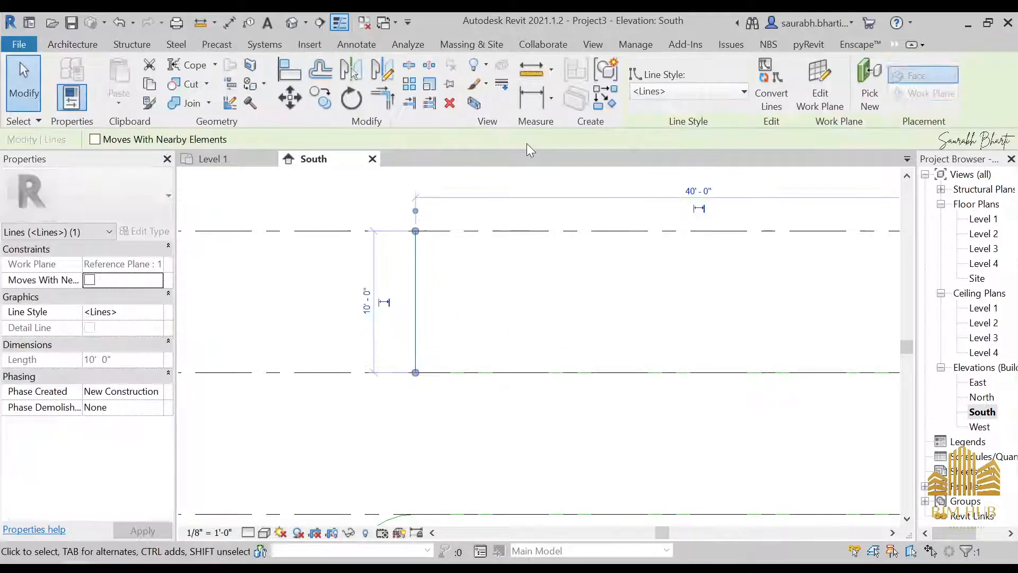
{"action": "key", "text": "l"}
{"action": "key", "text": "i"}
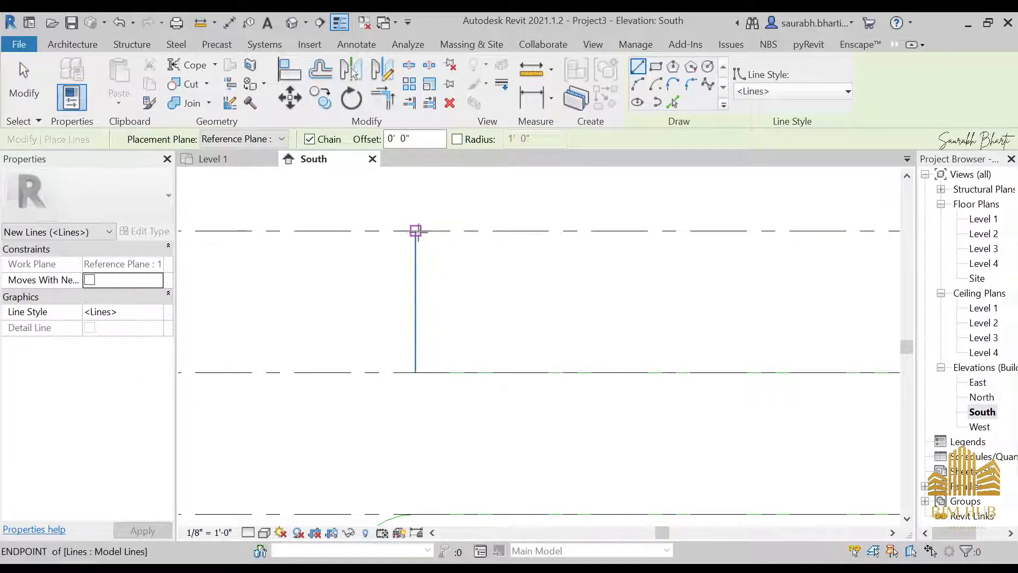
{"action": "left_click", "coordinate": [417, 231]}
{"action": "scroll", "coordinate": [767, 242], "scroll_direction": "down", "scroll_amount": 3}
{"action": "left_click", "coordinate": [815, 237]}
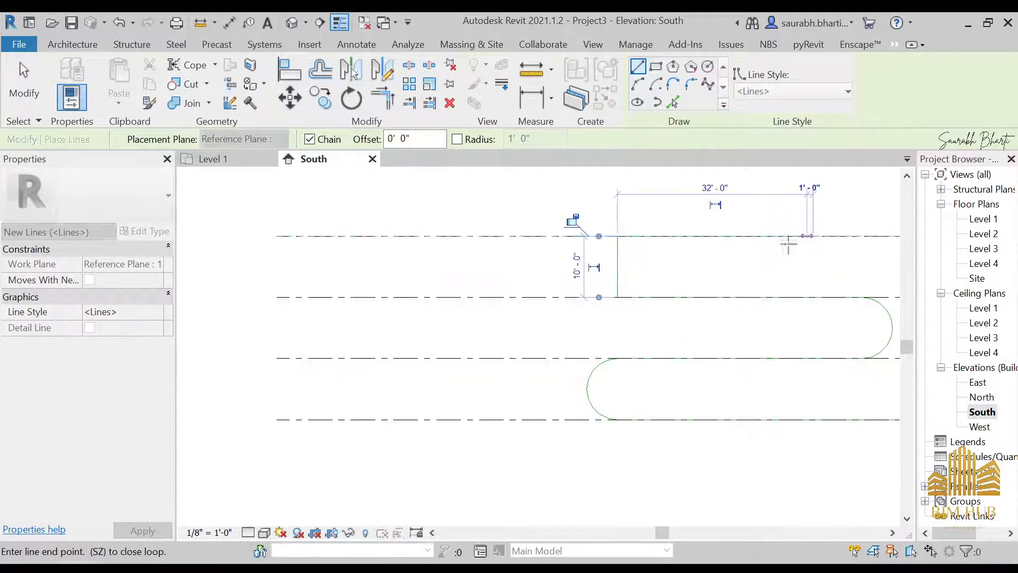
{"action": "key", "text": "Escape"}
{"action": "key", "text": "Escape"}
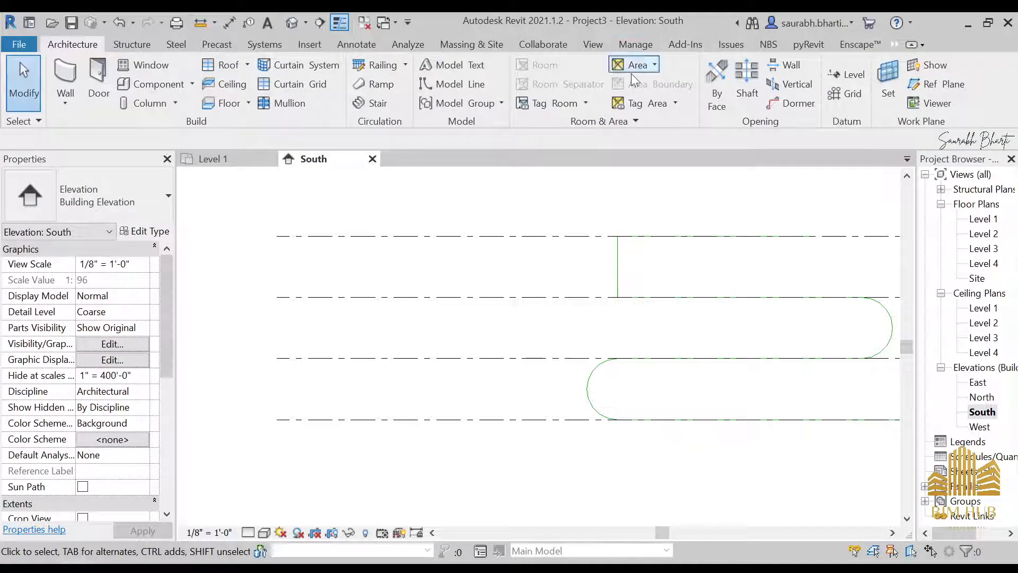
{"action": "key", "text": "l"}
{"action": "key", "text": "i"}
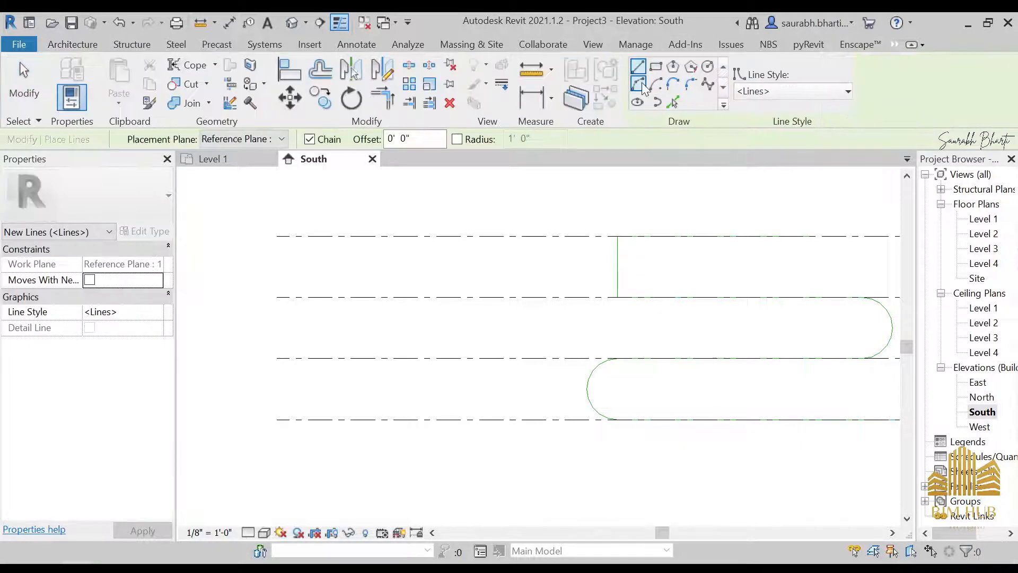
{"action": "left_click", "coordinate": [642, 87]}
{"action": "scroll", "coordinate": [613, 294], "scroll_direction": "up", "scroll_amount": 5}
{"action": "left_click", "coordinate": [622, 239]}
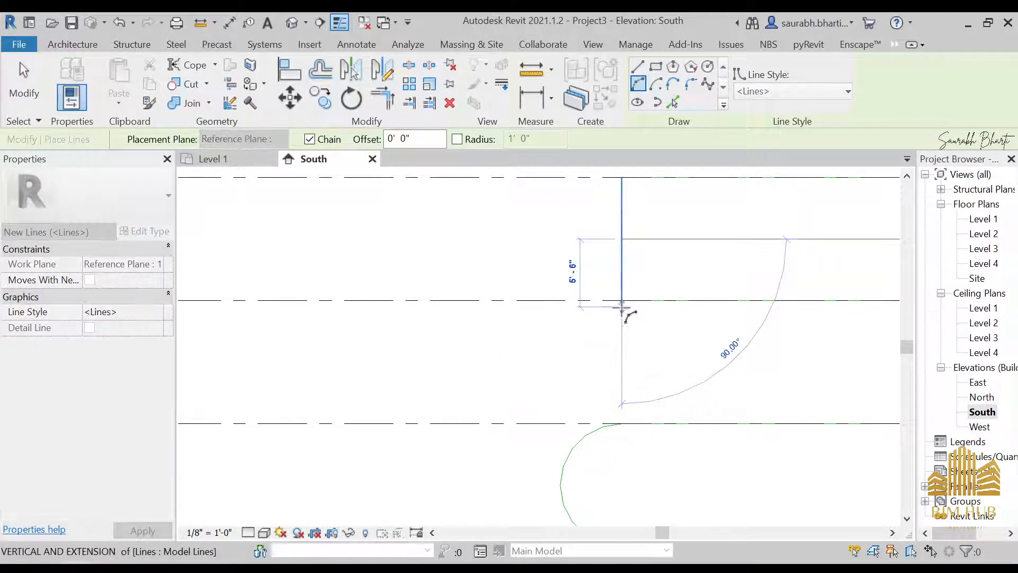
{"action": "left_click", "coordinate": [621, 303]}
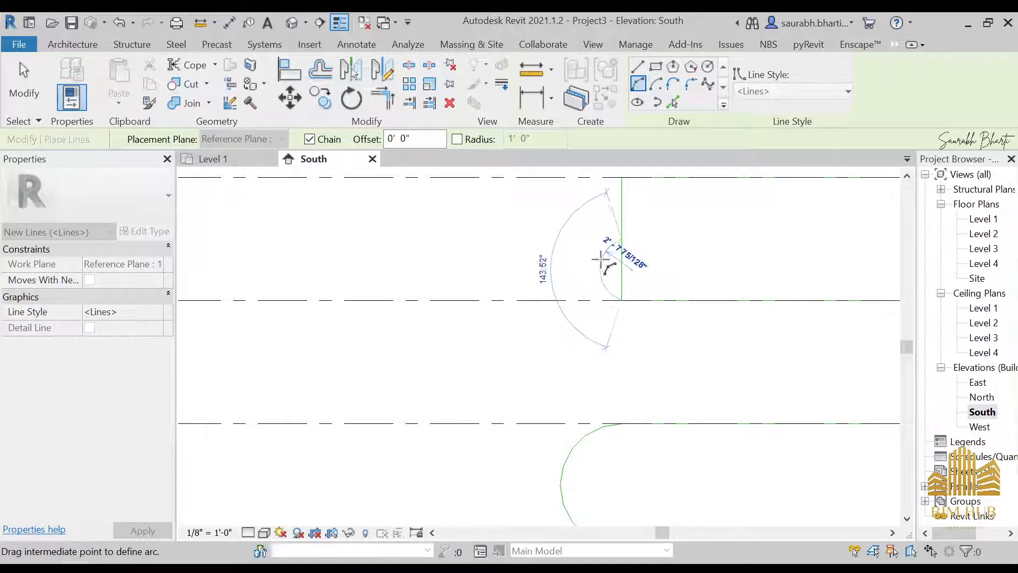
{"action": "middle_click_drag", "start_coordinate": [618, 264], "coordinate": [515, 259]}
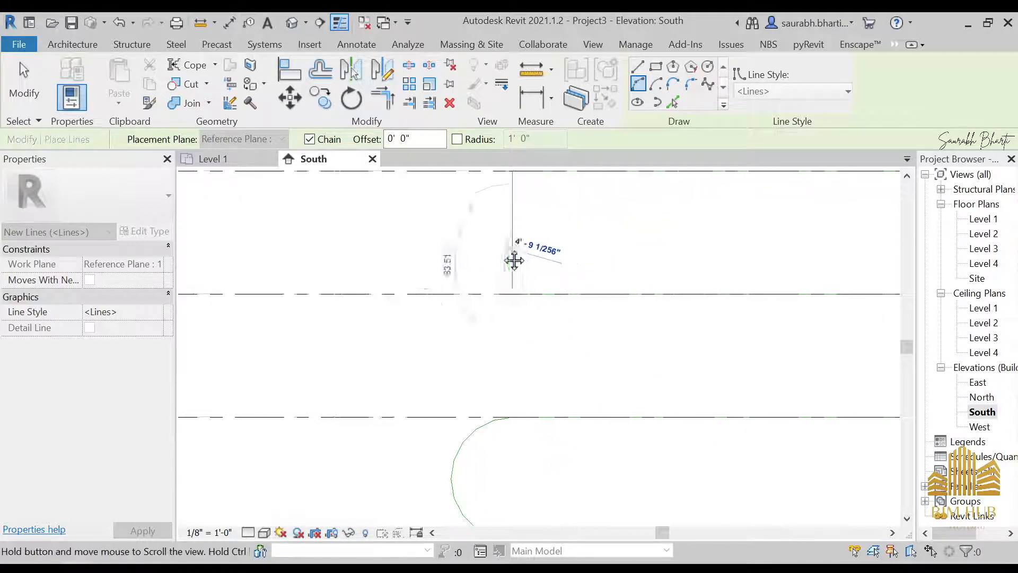
{"action": "scroll", "coordinate": [505, 252], "scroll_direction": "down", "scroll_amount": 5}
{"action": "key", "text": "Escape"}
{"action": "key", "text": "Escape"}
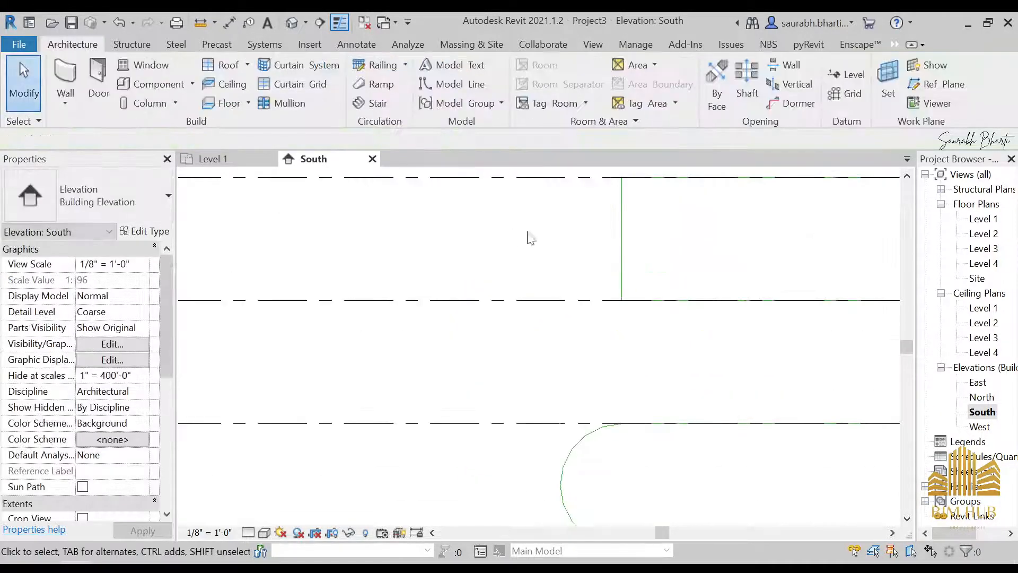
Delete the vertical model line between Level 3 and Level 4.
{"action": "left_click", "coordinate": [621, 236]}
{"action": "scroll", "coordinate": [501, 270], "scroll_direction": "down", "scroll_amount": 2}
{"action": "key", "text": "Delete"}
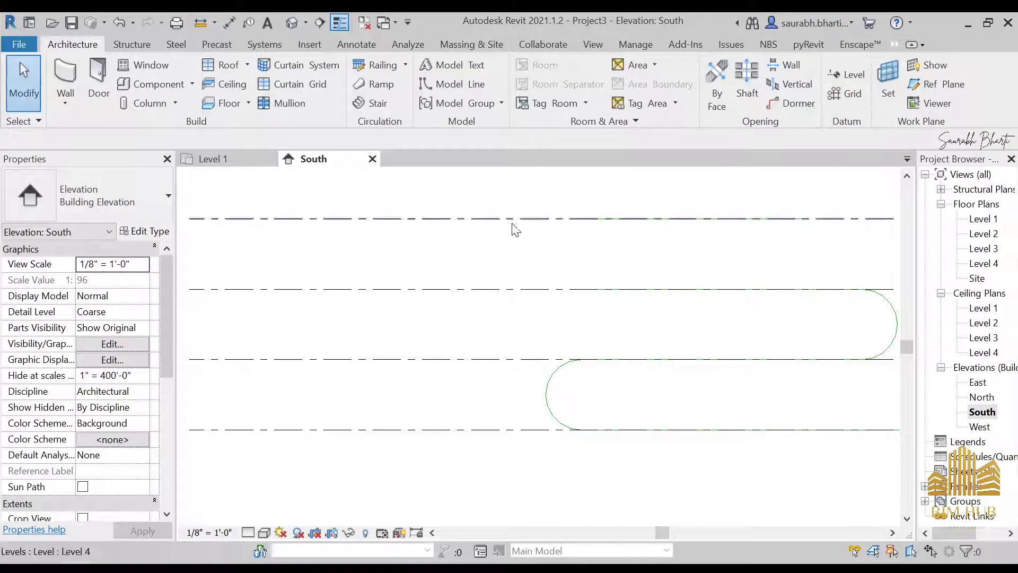
Draw an outward-bulging model-line arc of 5' radius joining the left ends of the Level 4 and Level 3 lines.
{"action": "key", "text": "l"}
{"action": "key", "text": "i"}
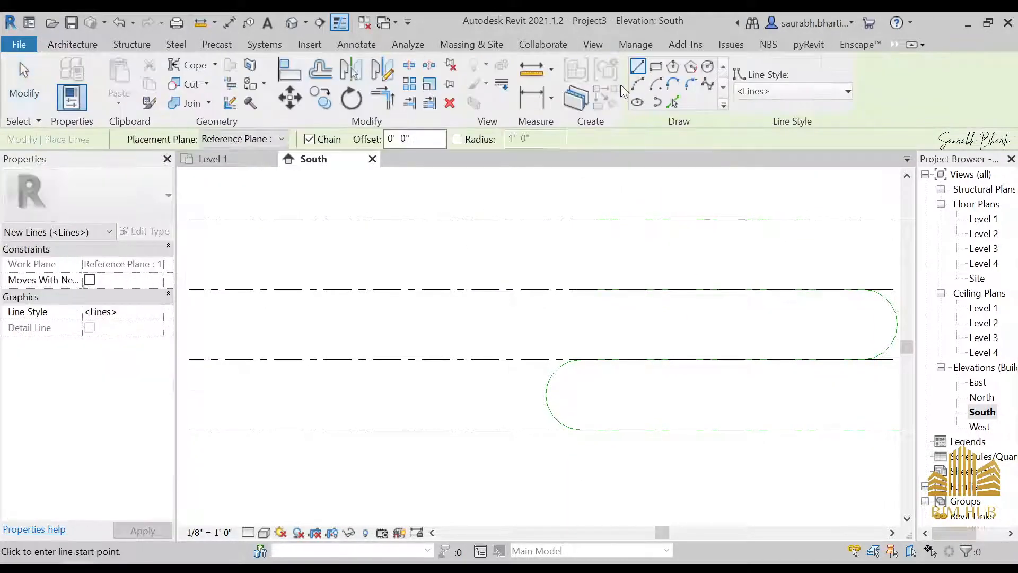
{"action": "left_click", "coordinate": [638, 83]}
{"action": "left_click", "coordinate": [571, 218]}
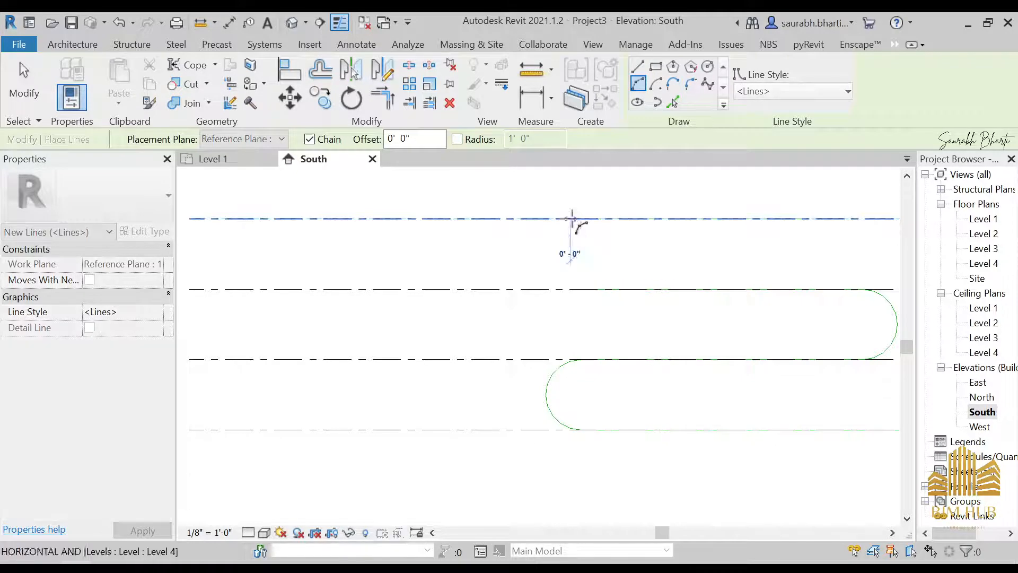
{"action": "left_click", "coordinate": [734, 218]}
{"action": "left_click", "coordinate": [569, 289]}
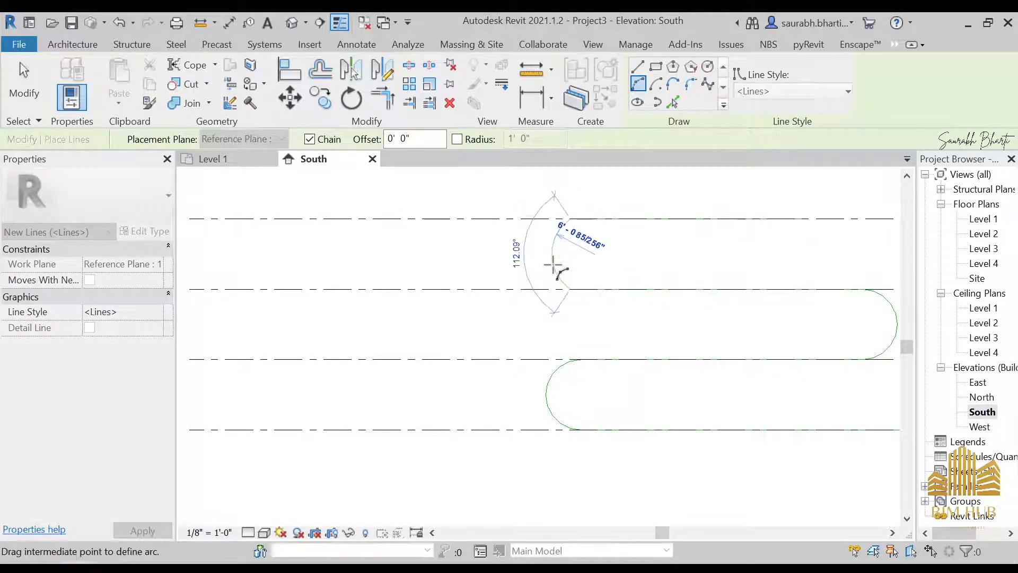
{"action": "type", "text": "5"}
{"action": "key", "text": "Return"}
{"action": "scroll", "coordinate": [556, 273], "scroll_direction": "down", "scroll_amount": 3}
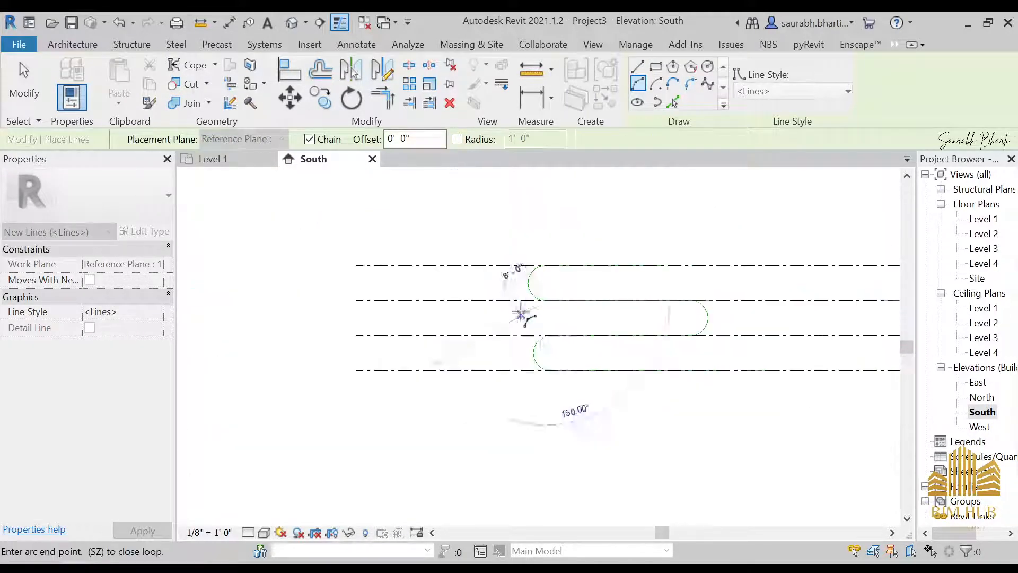
{"action": "key", "text": "Escape"}
{"action": "key", "text": "Escape"}
Delete the straight model line along Level 4, keeping the arc below it.
{"action": "scroll", "coordinate": [562, 302], "scroll_direction": "up", "scroll_amount": 4}
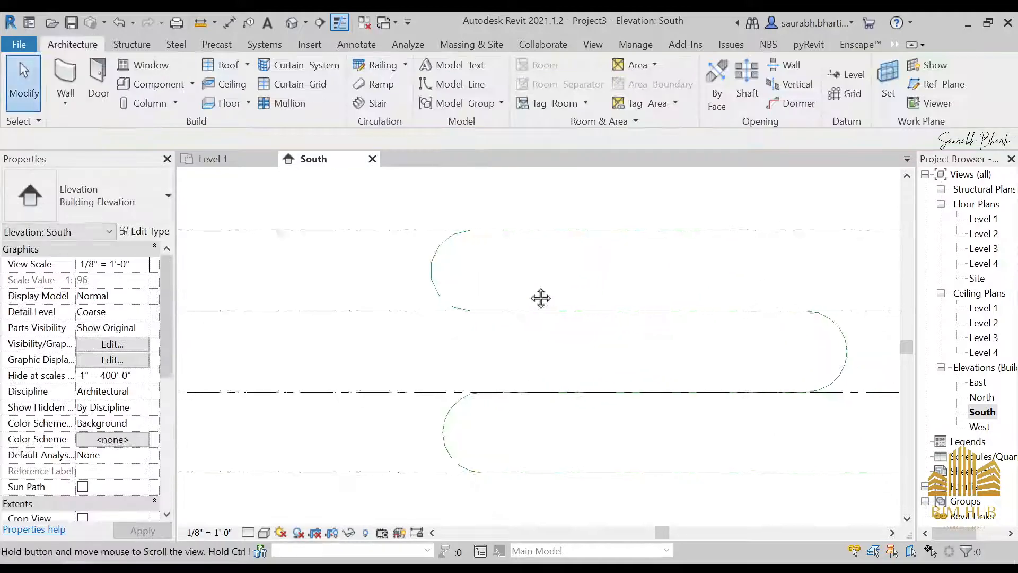
{"action": "left_click", "coordinate": [507, 230]}
{"action": "key", "text": "Delete"}
{"action": "scroll", "coordinate": [449, 278], "scroll_direction": "down", "scroll_amount": 3}
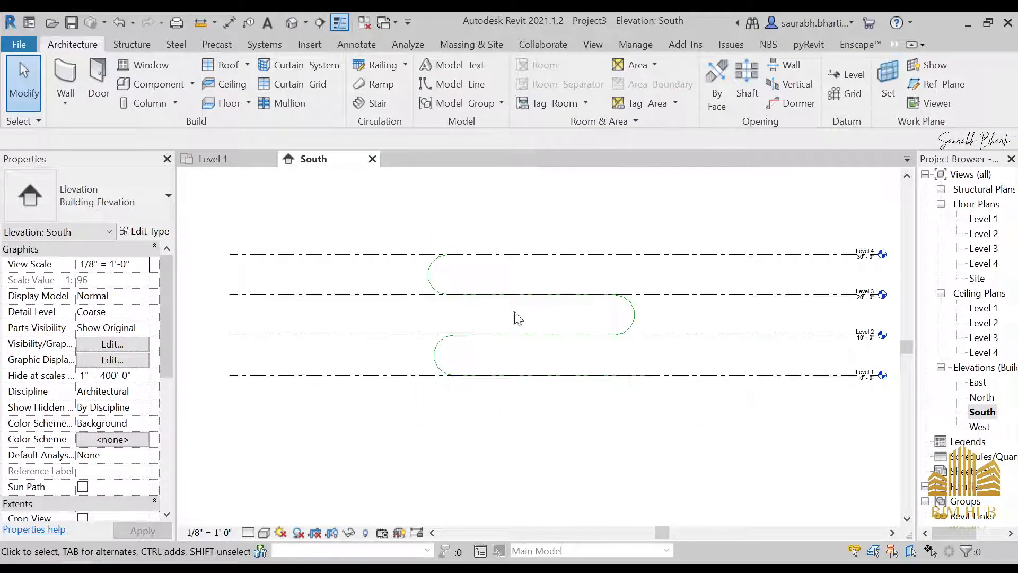
{"action": "scroll", "coordinate": [513, 266], "scroll_direction": "down", "scroll_amount": 3}
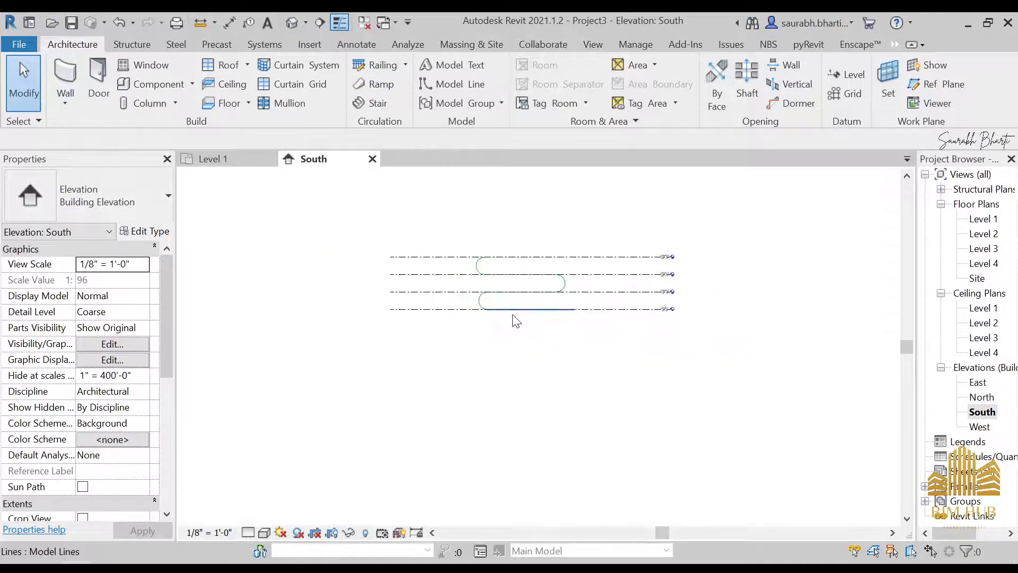
{"action": "scroll", "coordinate": [548, 316], "scroll_direction": "up", "scroll_amount": 5}
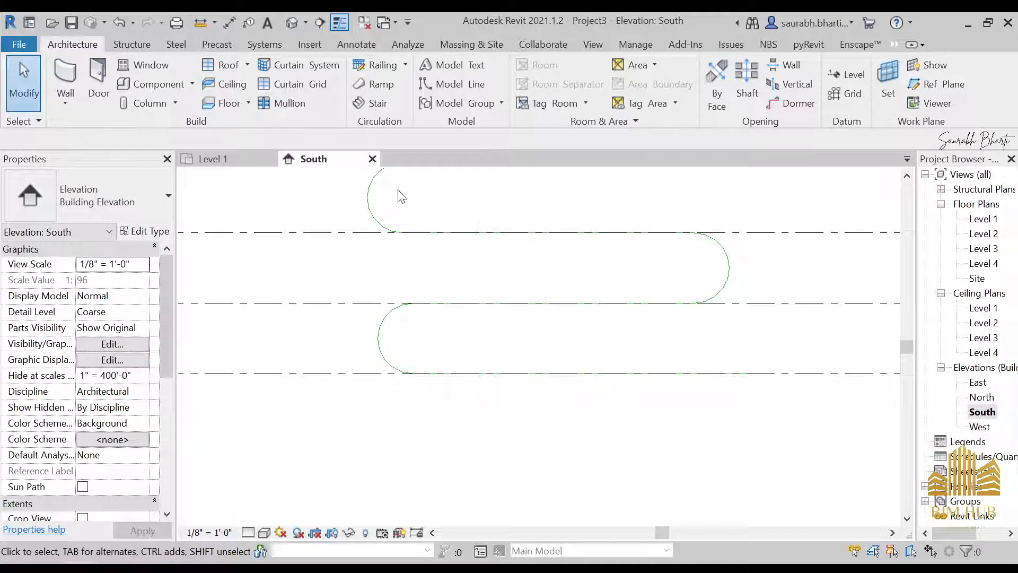
{"action": "middle_click_drag", "start_coordinate": [420, 229], "coordinate": [432, 236]}
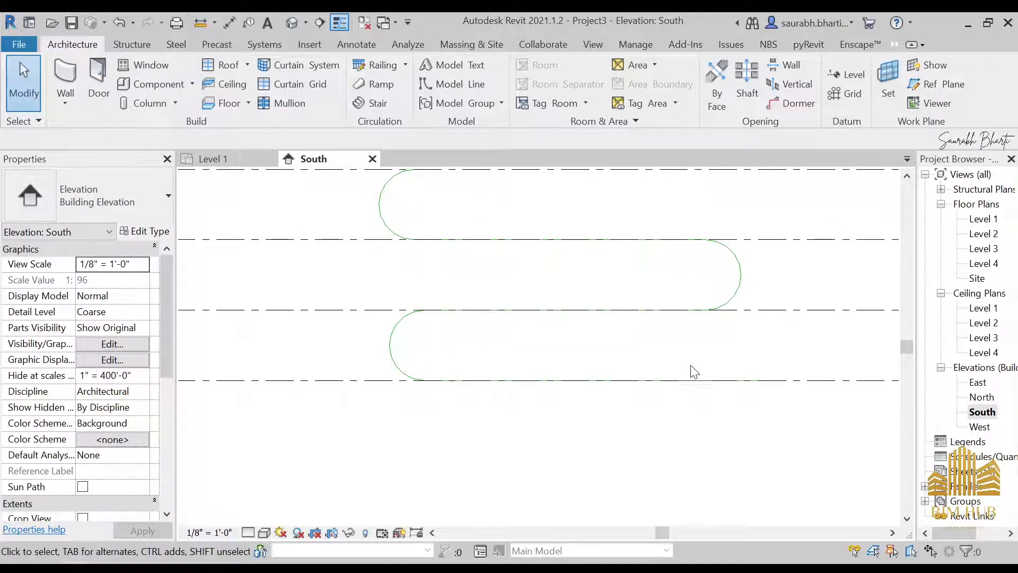
{"action": "scroll", "coordinate": [397, 197], "scroll_direction": "up", "scroll_amount": 2}
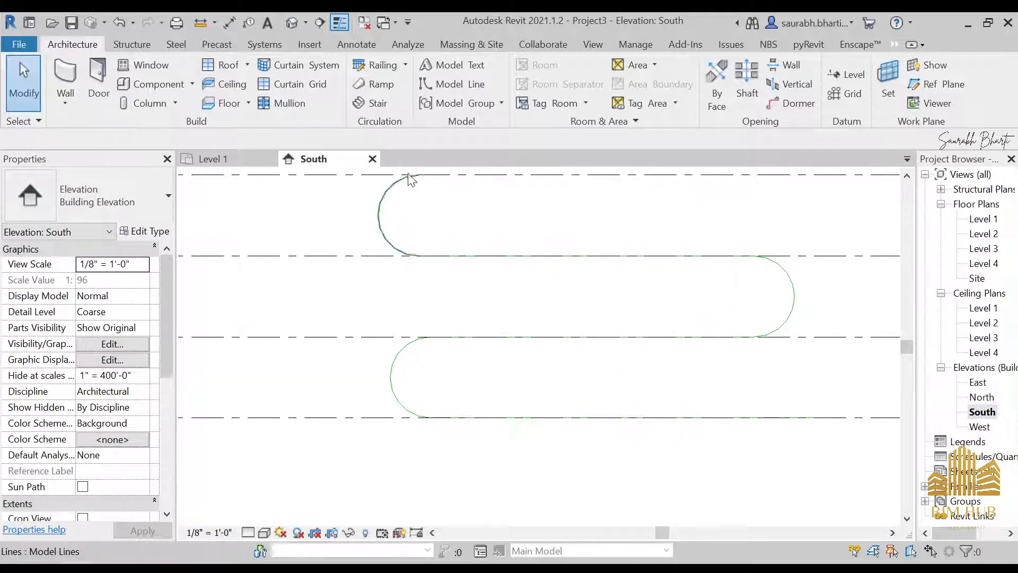
{"action": "scroll", "coordinate": [522, 287], "scroll_direction": "down", "scroll_amount": 3}
{"action": "scroll", "coordinate": [522, 290], "scroll_direction": "down", "scroll_amount": 1}
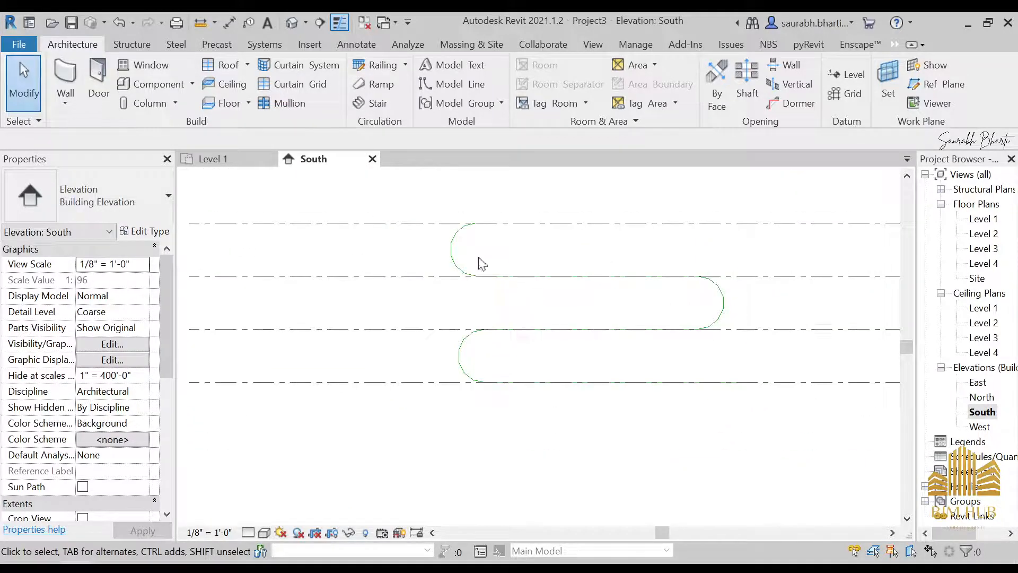
{"action": "scroll", "coordinate": [578, 289], "scroll_direction": "down", "scroll_amount": 2}
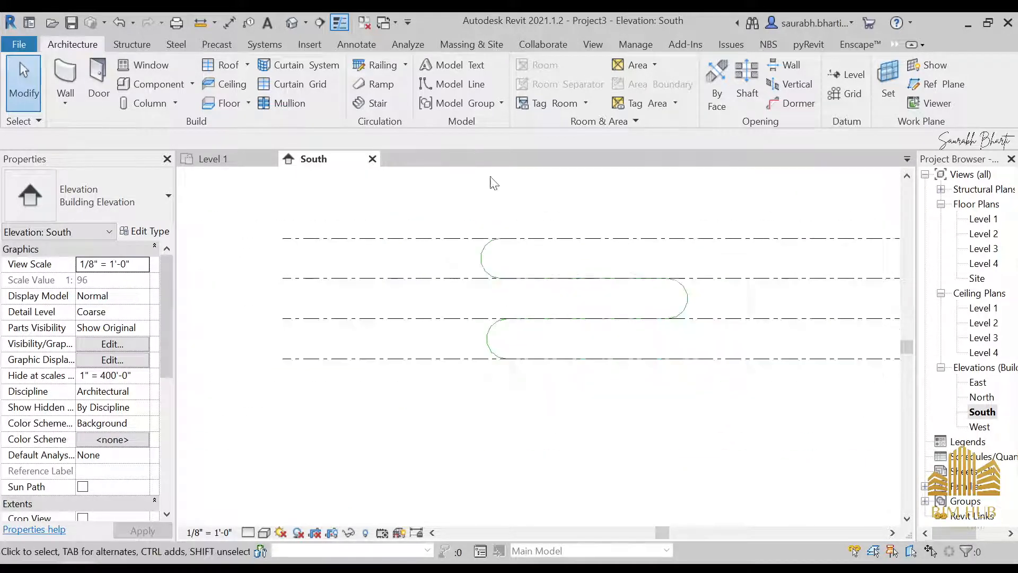
Examine the serpentine model-line profile from several angles in the default 3D view, checking how its arcs and straight segments connect.
{"action": "left_click", "coordinate": [292, 23]}
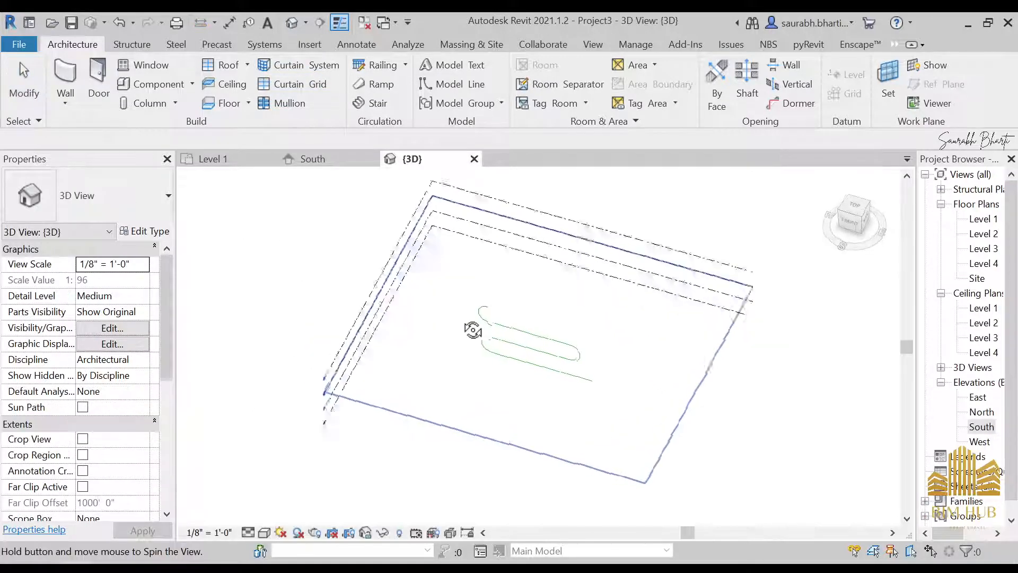
{"action": "scroll", "coordinate": [586, 375], "scroll_direction": "up", "scroll_amount": 4}
{"action": "scroll", "coordinate": [440, 387], "scroll_direction": "up", "scroll_amount": 3}
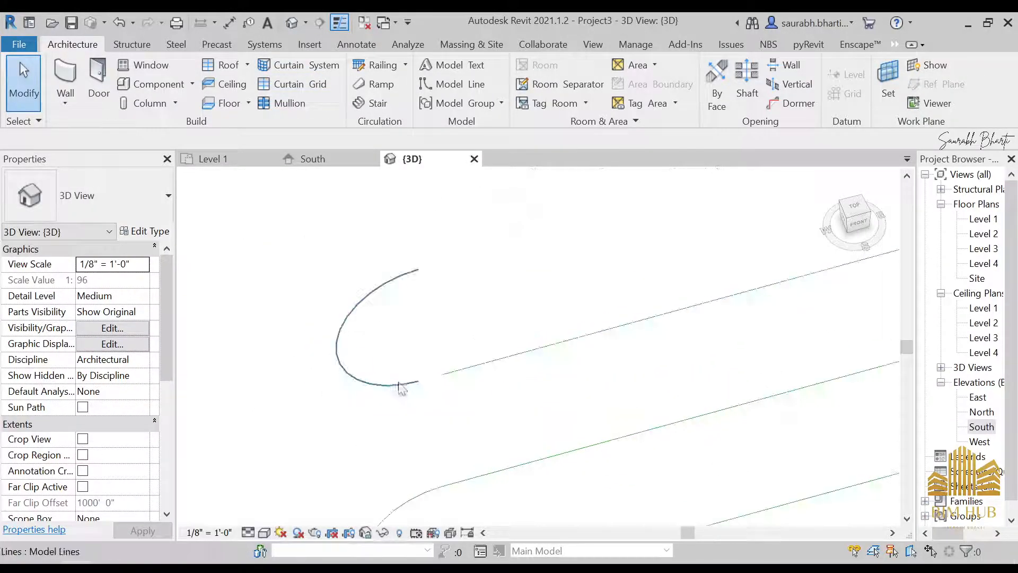
{"action": "scroll", "coordinate": [453, 385], "scroll_direction": "down", "scroll_amount": 4}
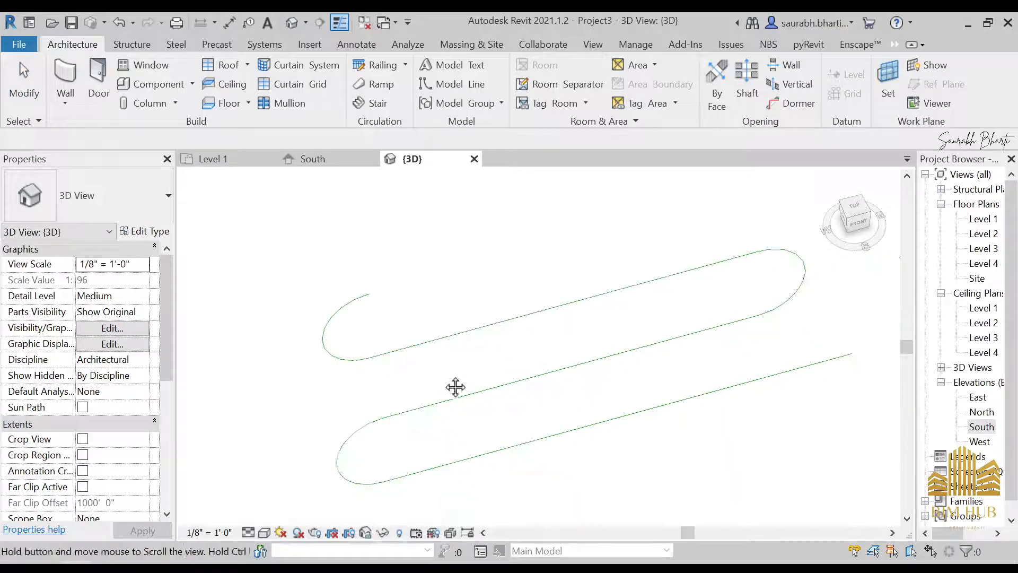
{"action": "middle_click_drag", "start_coordinate": [454, 387], "coordinate": [553, 332], "text": "shift"}
{"action": "scroll", "coordinate": [482, 325], "scroll_direction": "up", "scroll_amount": 3}
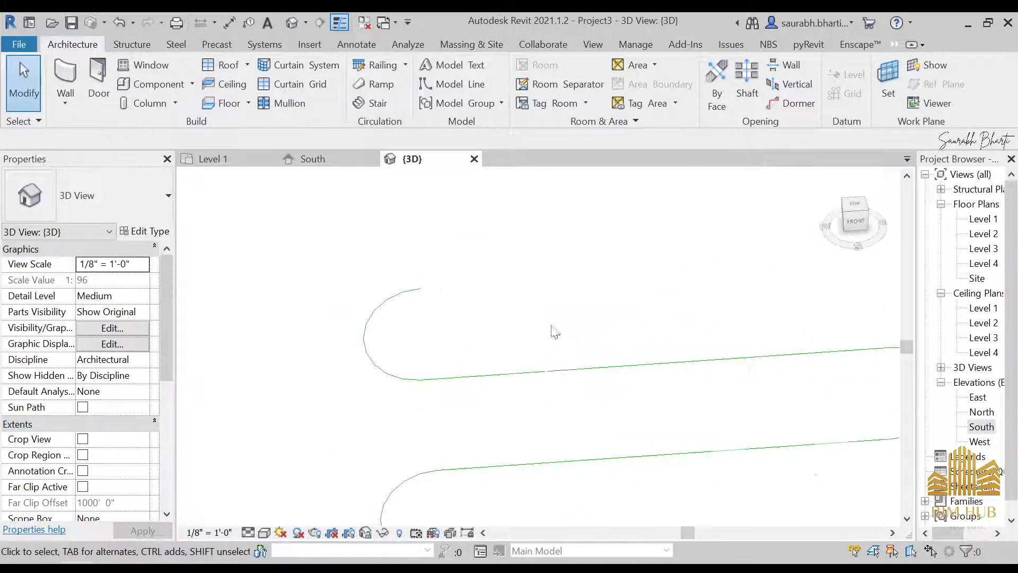
{"action": "scroll", "coordinate": [554, 336], "scroll_direction": "down", "scroll_amount": 4}
{"action": "scroll", "coordinate": [557, 338], "scroll_direction": "up", "scroll_amount": 2}
{"action": "scroll", "coordinate": [589, 364], "scroll_direction": "down", "scroll_amount": 3}
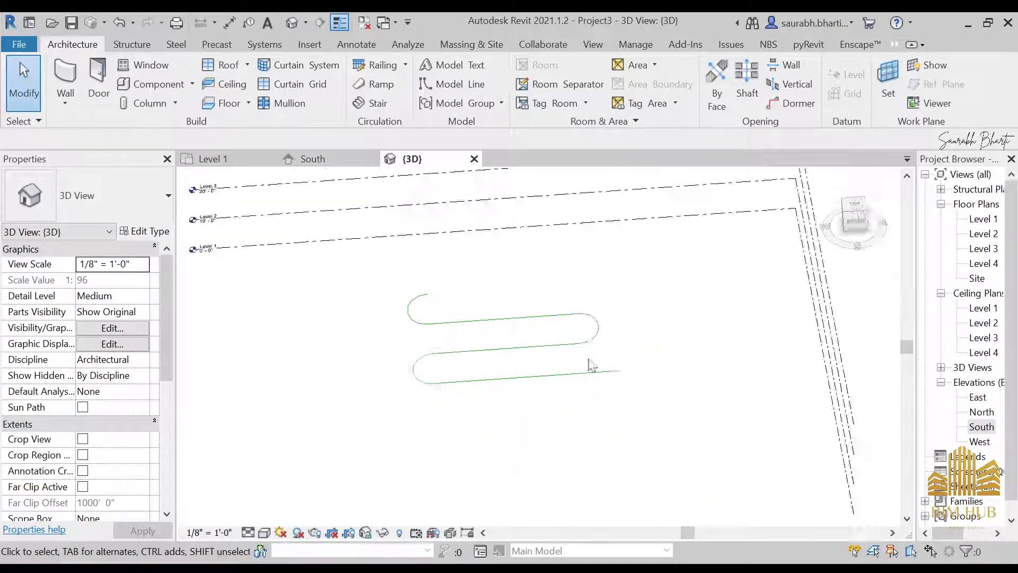
{"action": "middle_click_drag", "start_coordinate": [588, 363], "coordinate": [501, 376], "text": "shift"}
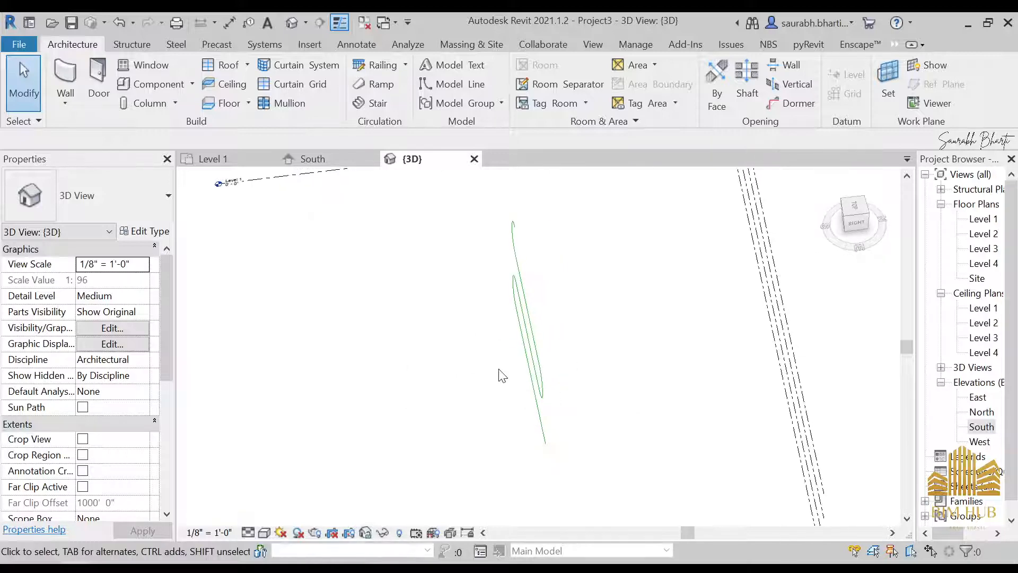
{"action": "middle_click_drag", "start_coordinate": [700, 315], "coordinate": [795, 334], "text": "shift"}
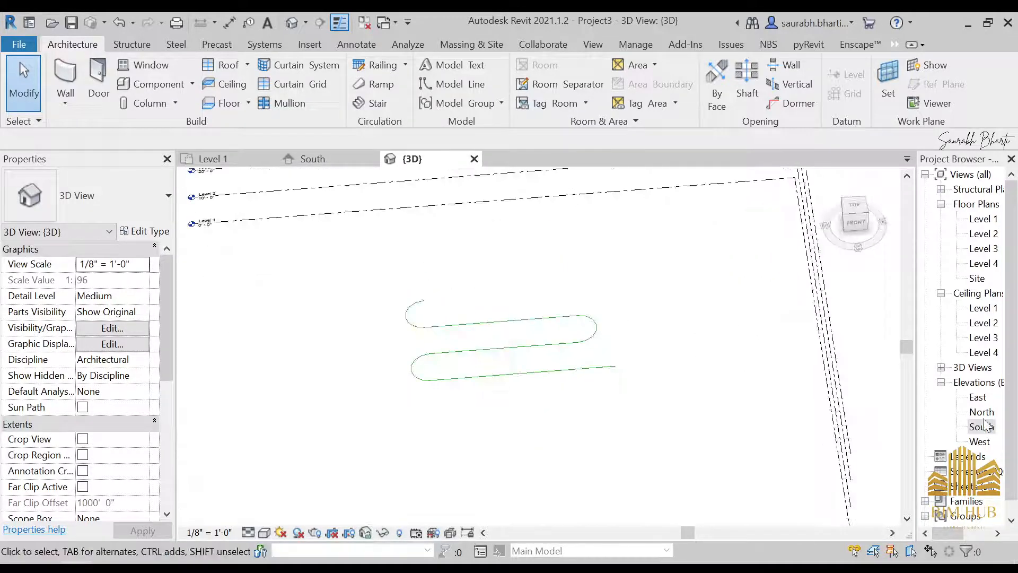
Open the South elevation view to work on the serpentine model-line profile.
{"action": "double_click", "coordinate": [990, 427]}
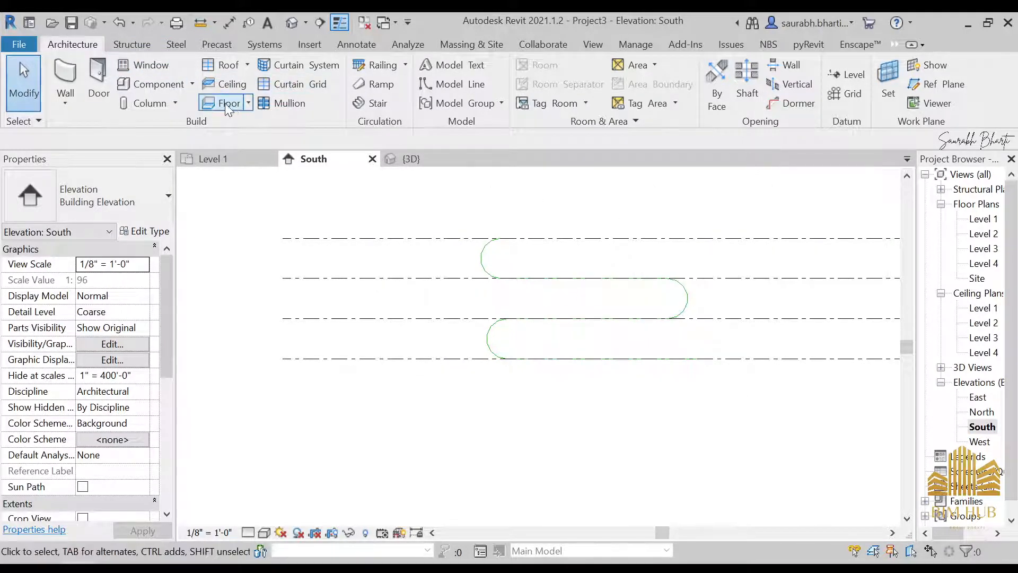
{"action": "left_click", "coordinate": [192, 84]}
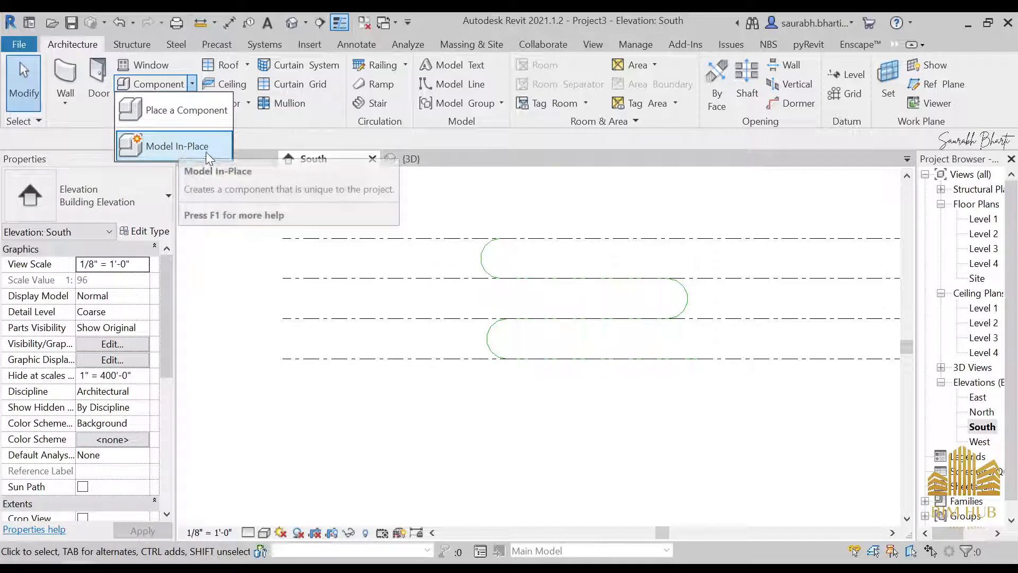
{"action": "left_click", "coordinate": [569, 194]}
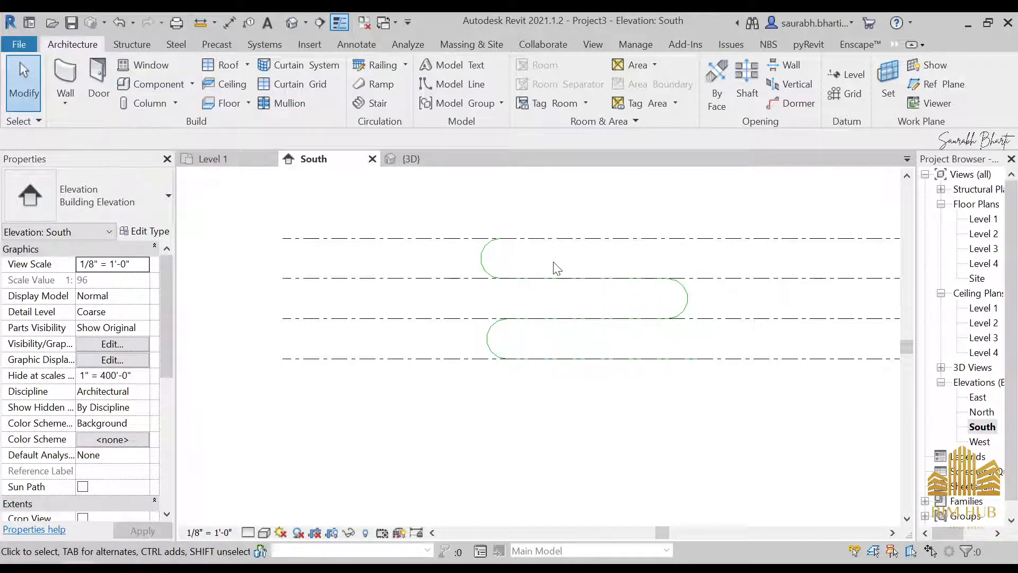
{"action": "scroll", "coordinate": [556, 267], "scroll_direction": "up", "scroll_amount": 3}
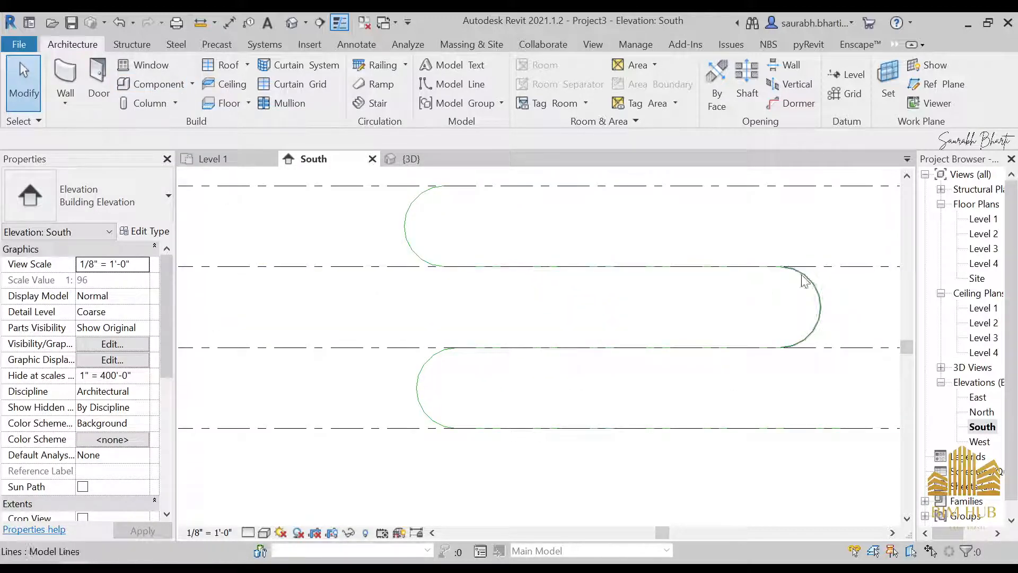
Start an in-place component in the Floors category and accept the suggested name Floors 1.
{"action": "left_click", "coordinate": [192, 84]}
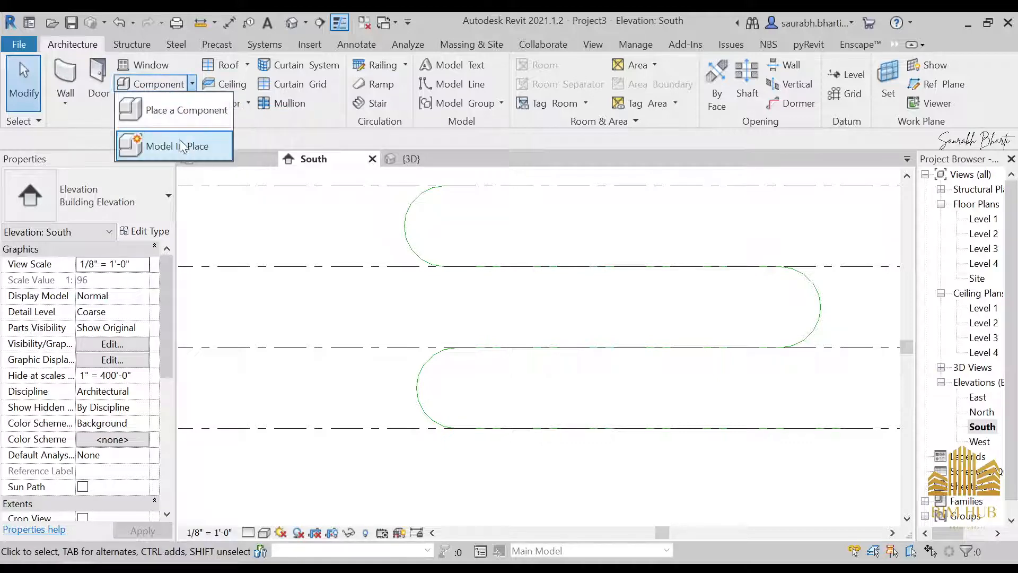
{"action": "left_click", "coordinate": [154, 144]}
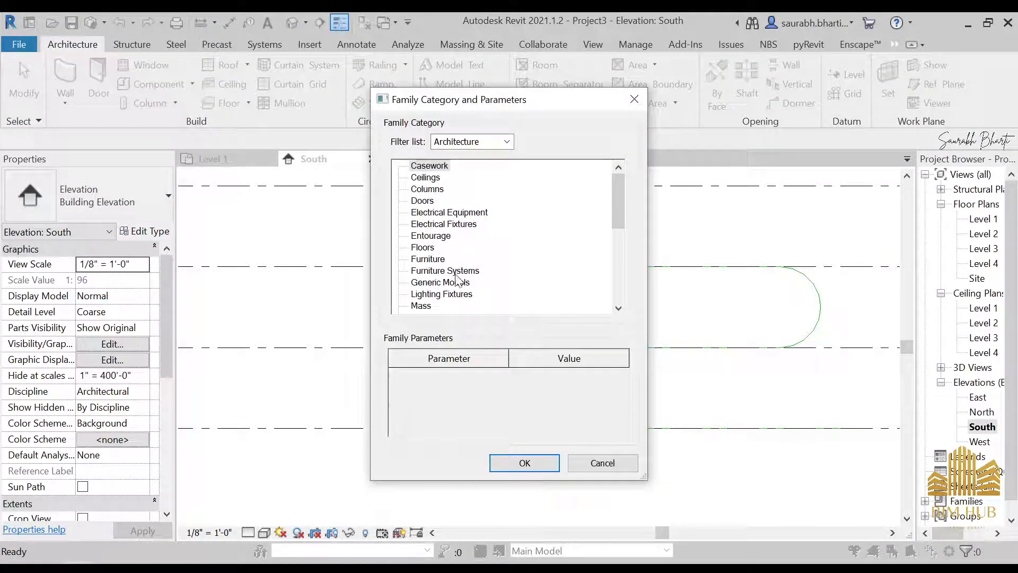
{"action": "scroll", "coordinate": [450, 287], "scroll_direction": "down", "scroll_amount": 5}
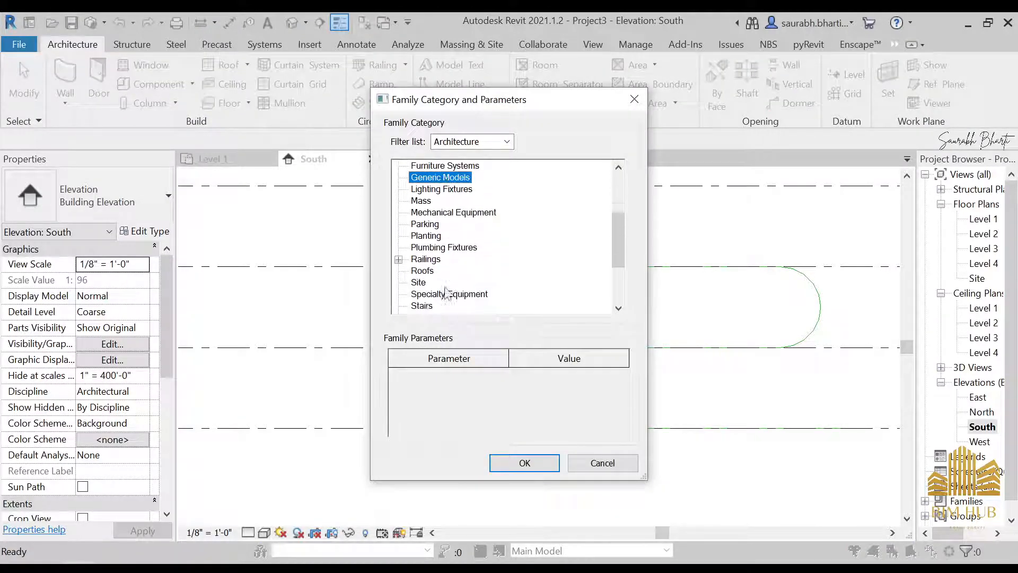
{"action": "scroll", "coordinate": [448, 301], "scroll_direction": "down", "scroll_amount": 1}
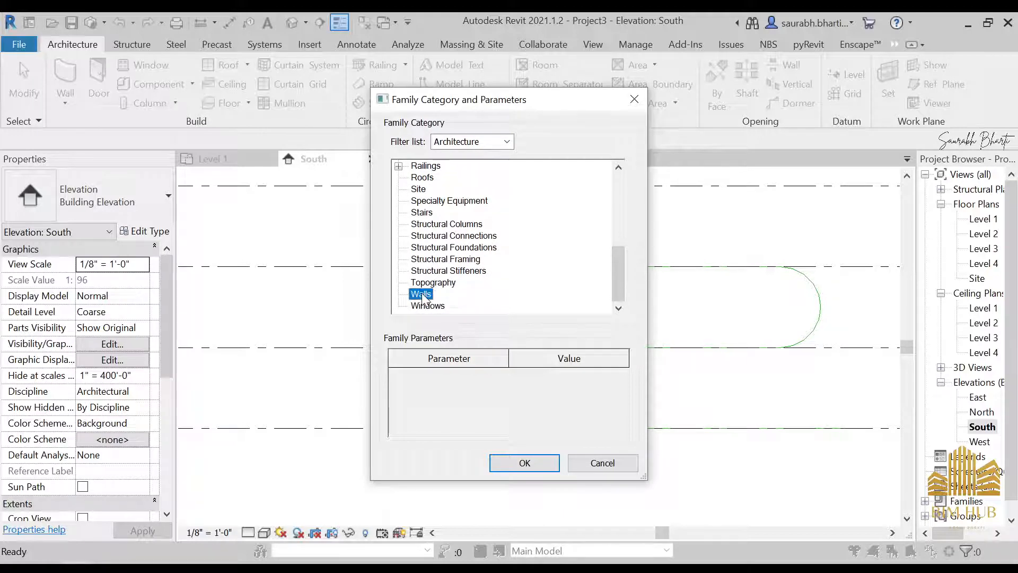
{"action": "scroll", "coordinate": [424, 298], "scroll_direction": "up", "scroll_amount": 6}
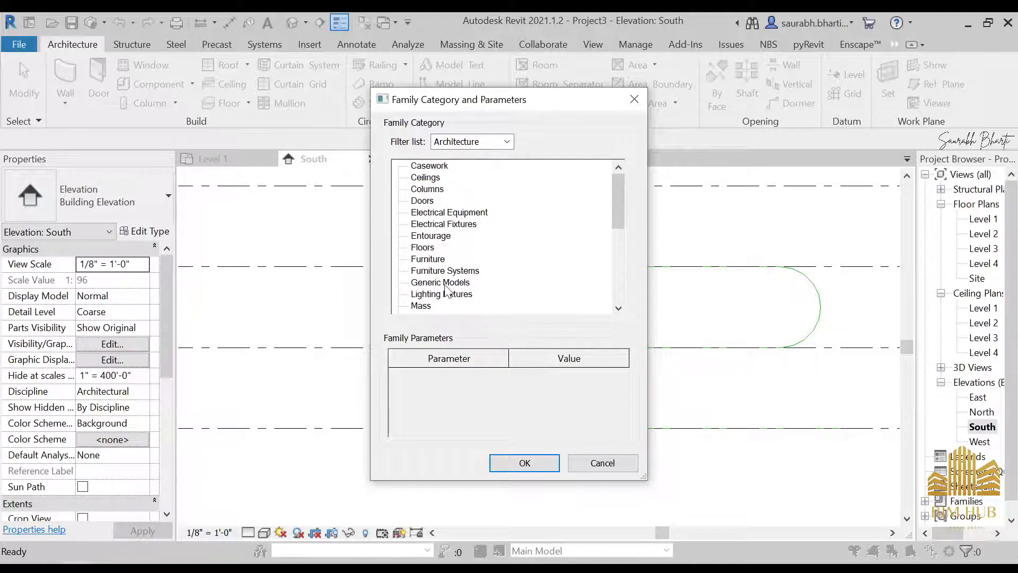
{"action": "scroll", "coordinate": [447, 288], "scroll_direction": "down", "scroll_amount": 2}
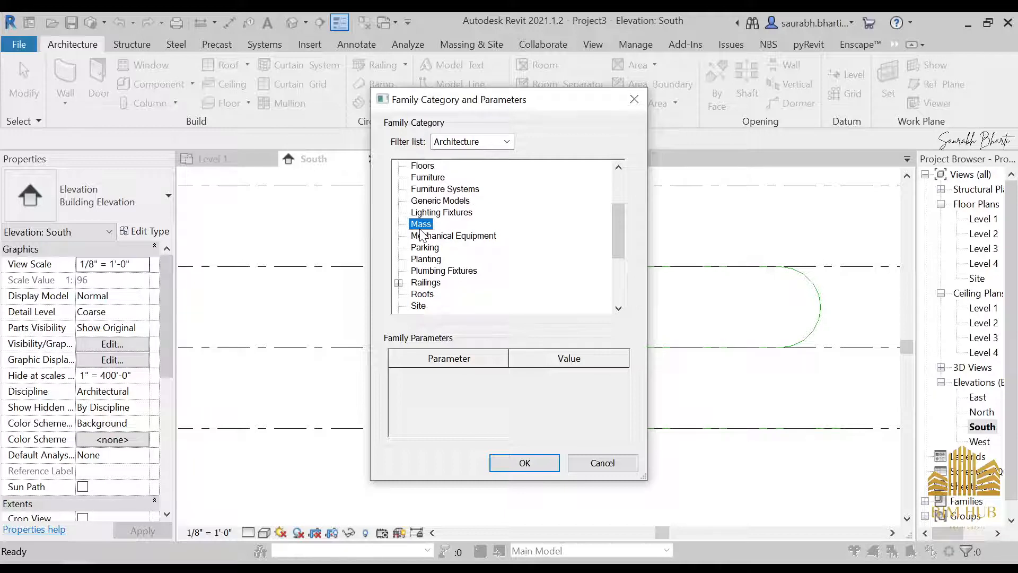
{"action": "key", "text": "f"}
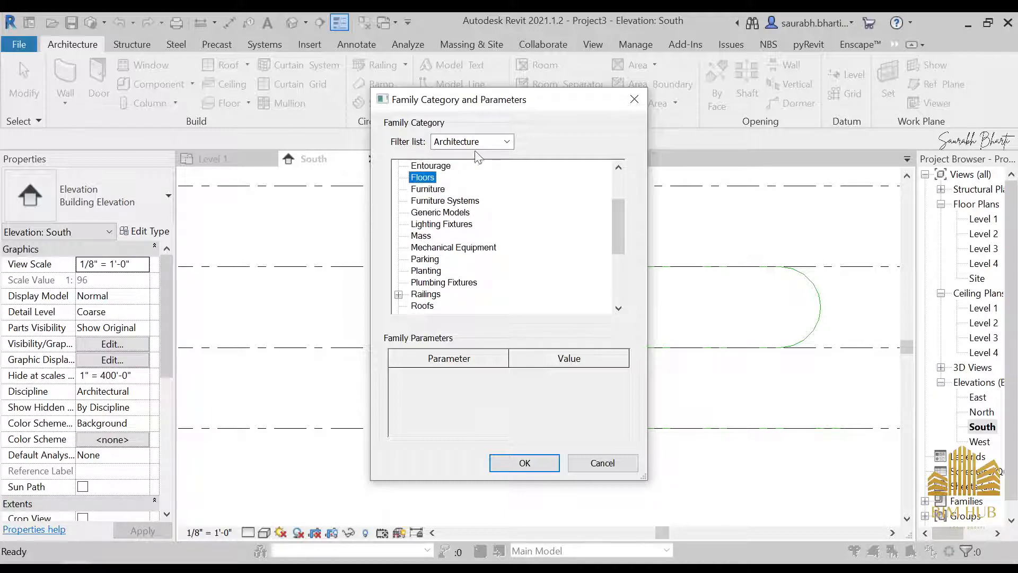
{"action": "left_click", "coordinate": [512, 459]}
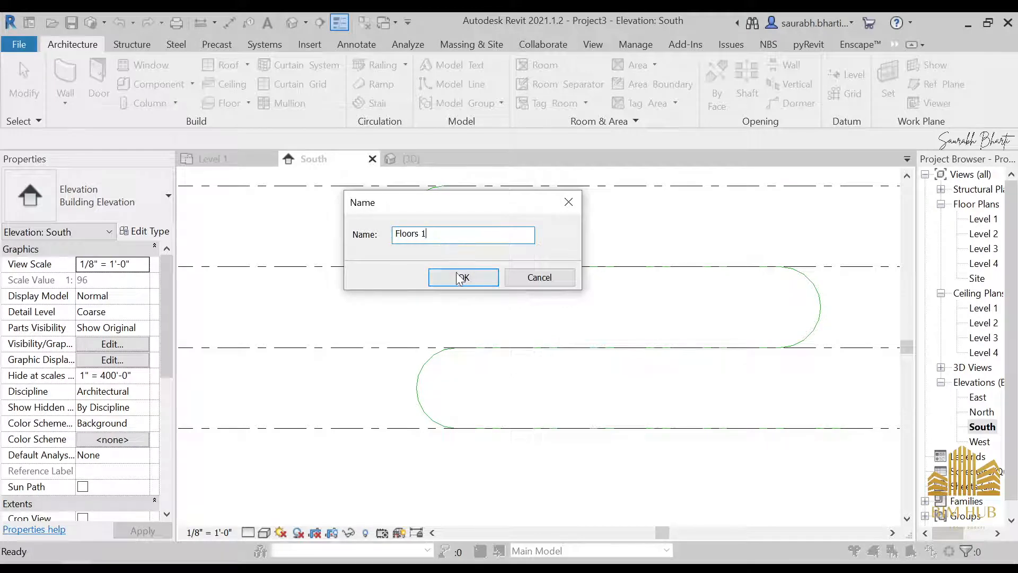
{"action": "left_click", "coordinate": [460, 278]}
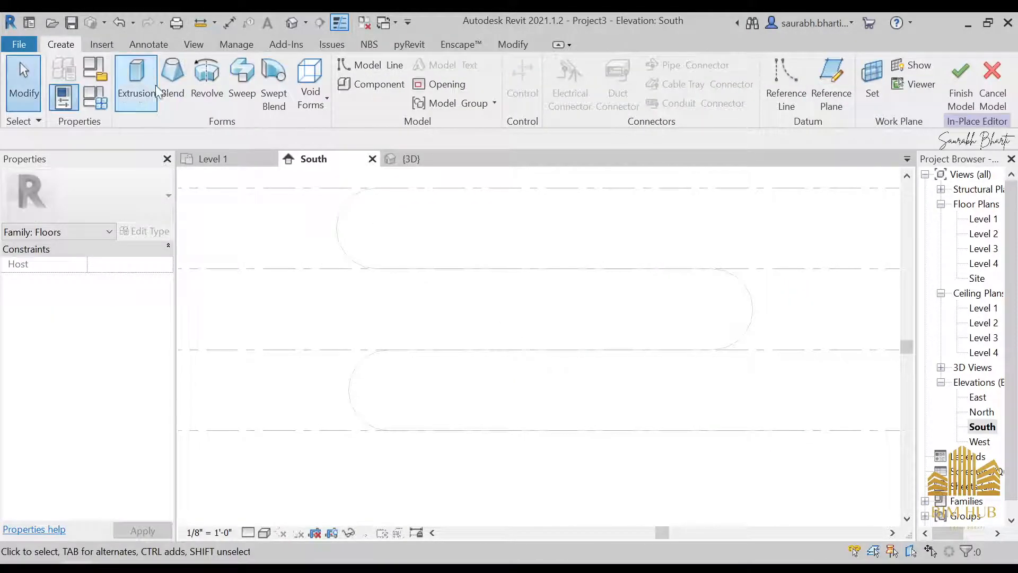
Start an Extrusion and trace all the arcs and straight segments of the serpentine model lines as its sketch, using Pick Lines with zero offset.
{"action": "left_click", "coordinate": [156, 90]}
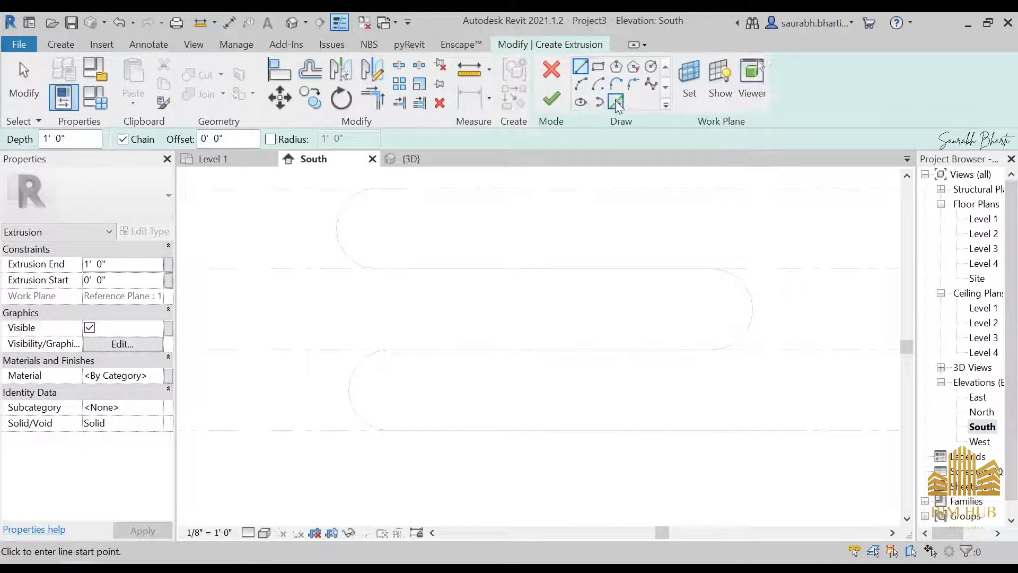
{"action": "left_click", "coordinate": [615, 105]}
{"action": "left_click", "coordinate": [355, 202]}
{"action": "left_click", "coordinate": [416, 269]}
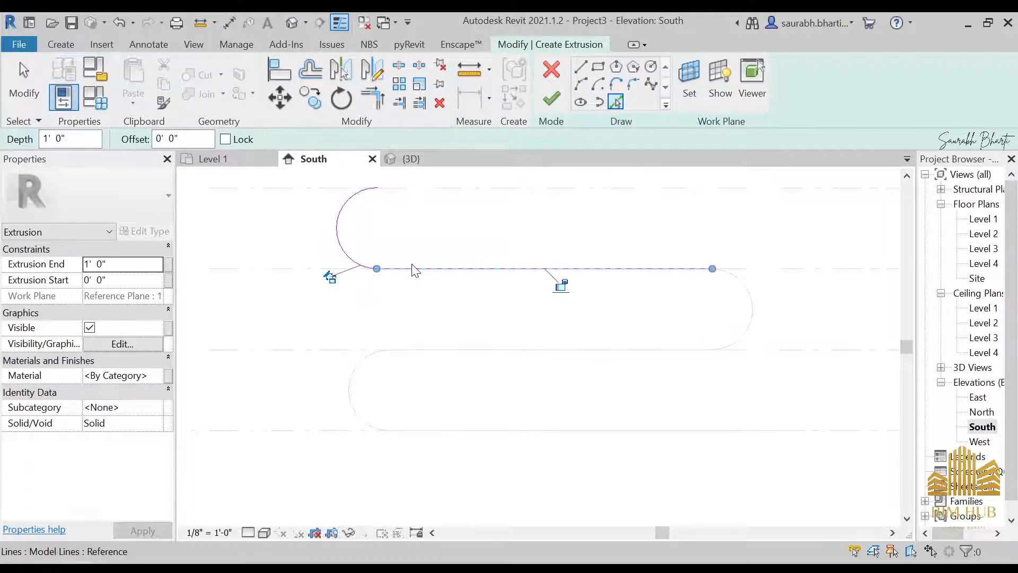
{"action": "left_click", "coordinate": [739, 295]}
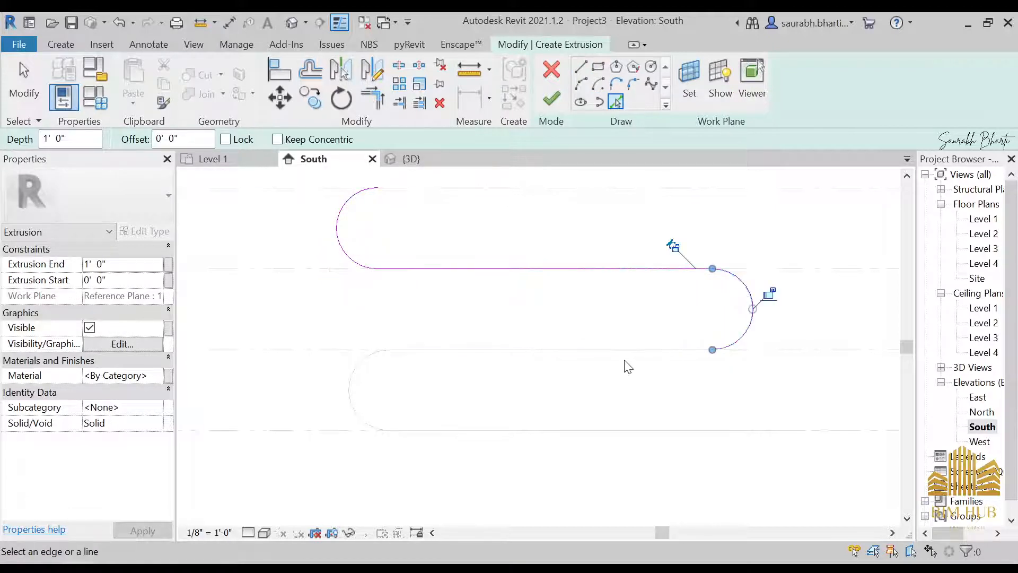
{"action": "left_click", "coordinate": [546, 352]}
{"action": "left_click", "coordinate": [348, 391]}
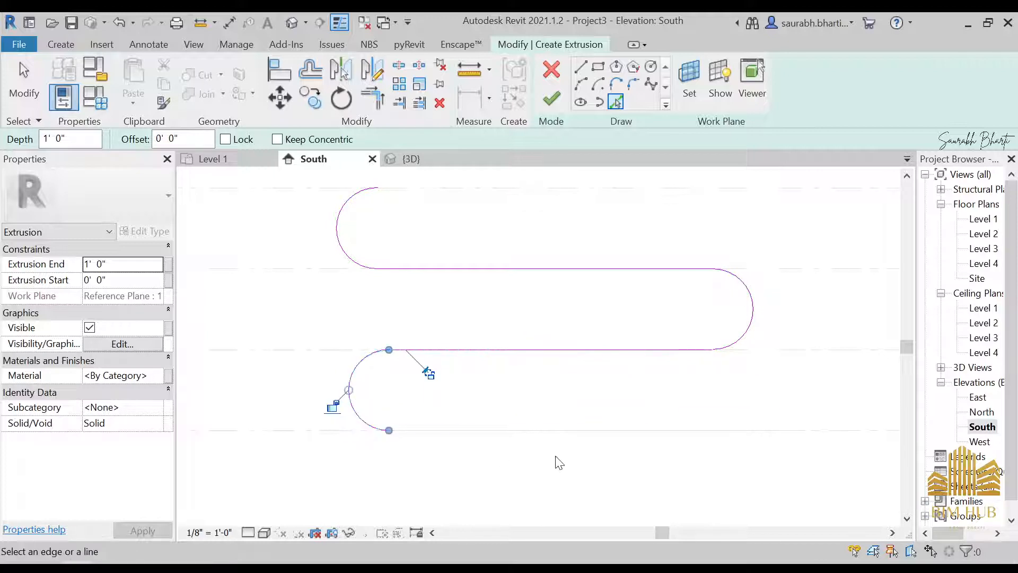
{"action": "left_click", "coordinate": [570, 431]}
{"action": "scroll", "coordinate": [378, 318], "scroll_direction": "down", "scroll_amount": 3}
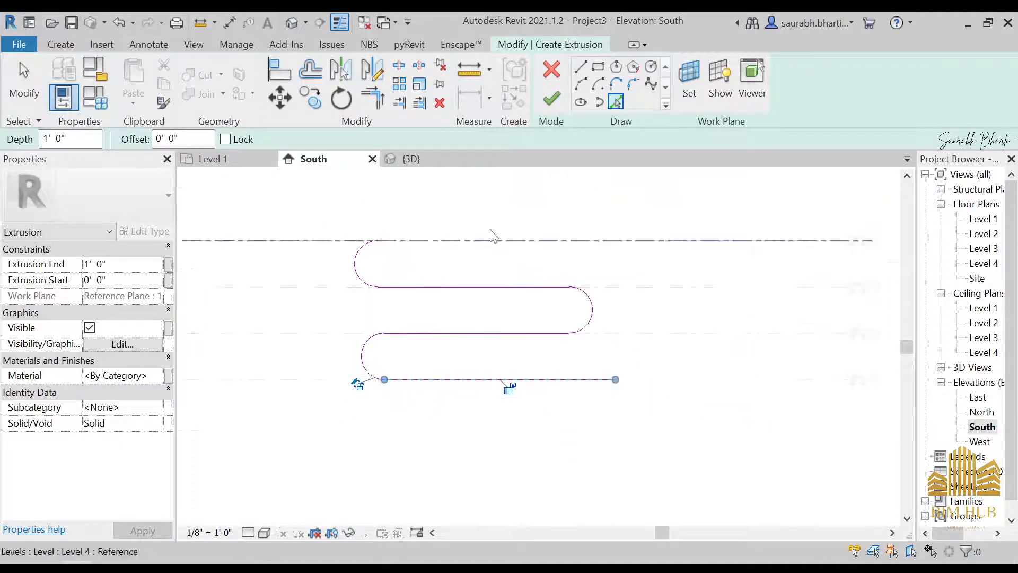
Try to finish the extrusion sketch with only the single open serpentine line.
{"action": "left_click", "coordinate": [556, 101]}
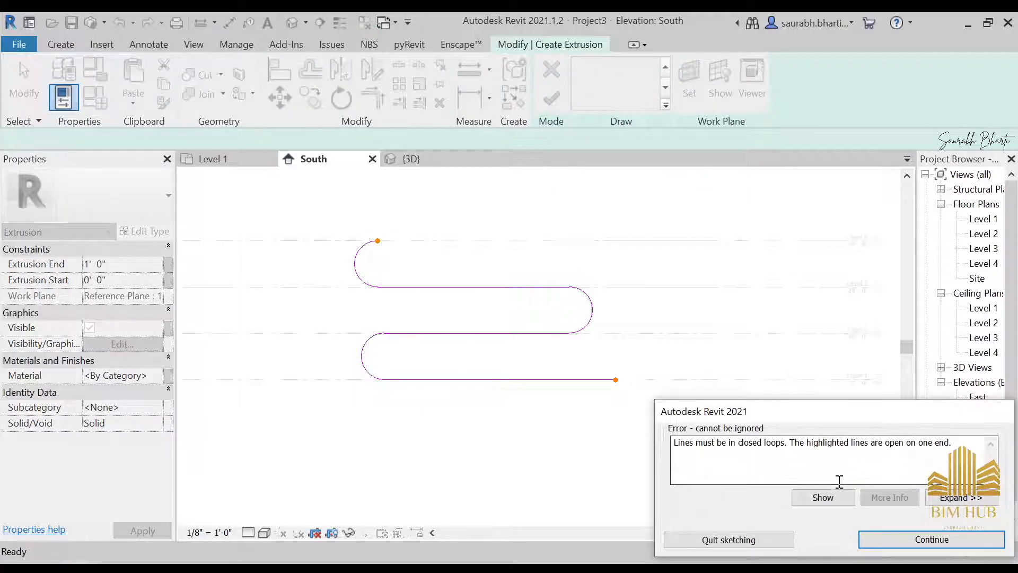
{"action": "left_click_drag", "start_coordinate": [702, 443], "coordinate": [740, 446]}
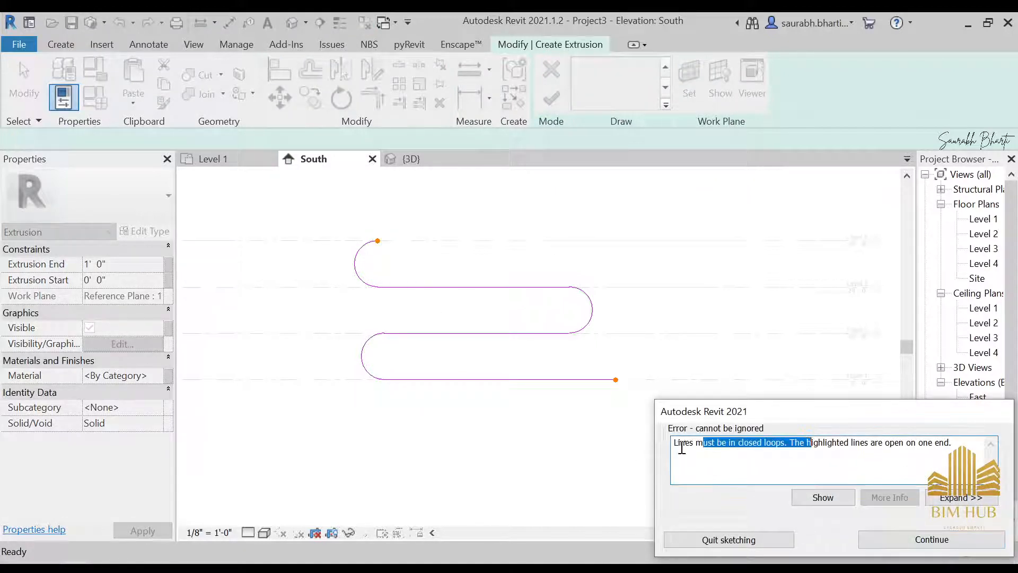
{"action": "left_click_drag", "start_coordinate": [675, 444], "coordinate": [684, 444]}
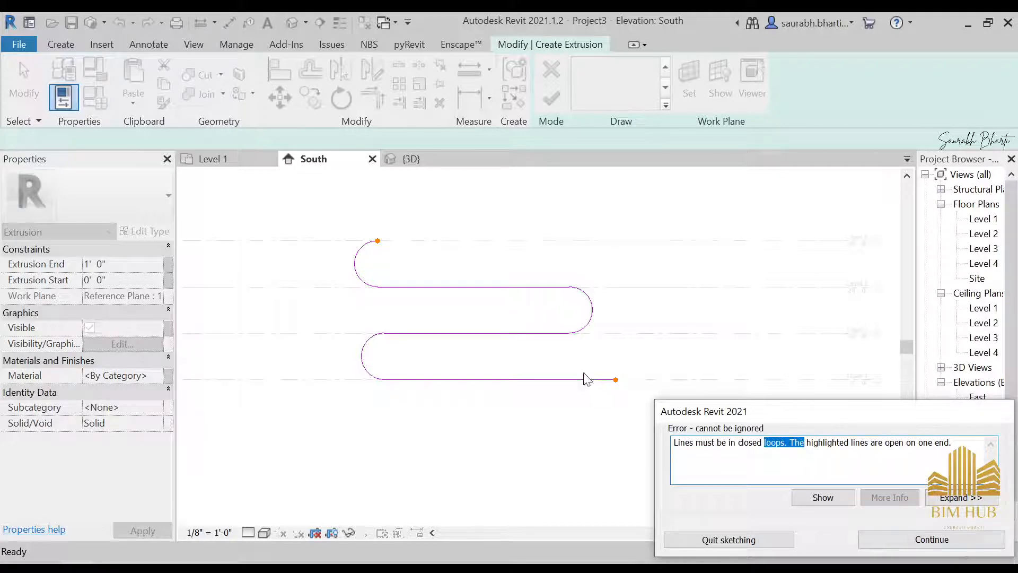
{"action": "left_click", "coordinate": [928, 539]}
Set the Pick Lines offset to 0' 6" and preview the offset on the straight sketch line at Level 3.
{"action": "scroll", "coordinate": [461, 370], "scroll_direction": "up", "scroll_amount": 2}
{"action": "mouse_move", "coordinate": [461, 370]}
{"action": "middle_mouse_down"}
{"action": "mouse_move", "coordinate": [472, 398]}
{"action": "mouse_move", "coordinate": [503, 397]}
{"action": "mouse_move", "coordinate": [495, 411]}
{"action": "middle_mouse_up"}
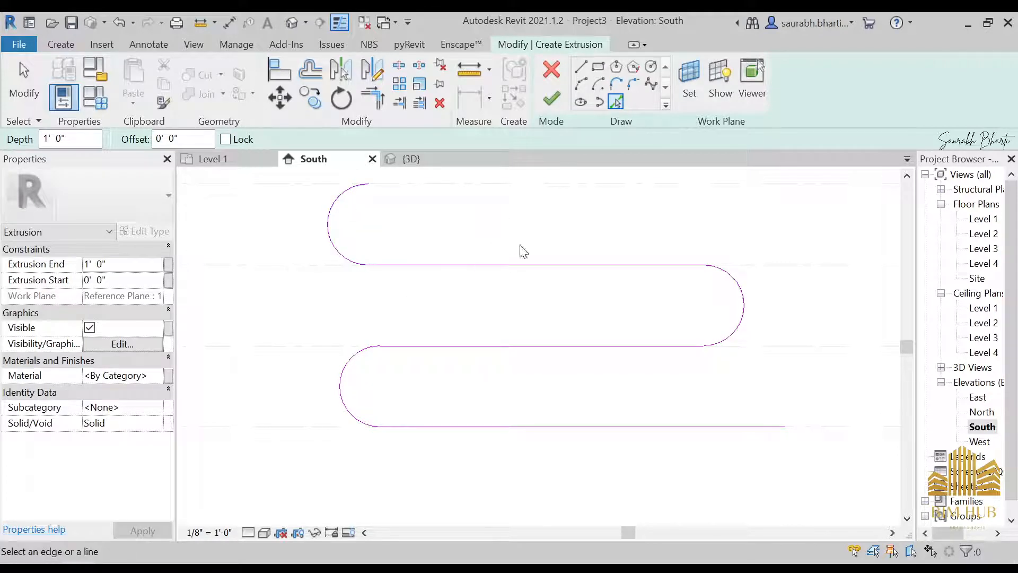
{"action": "scroll", "coordinate": [483, 281], "scroll_direction": "up", "scroll_amount": 3}
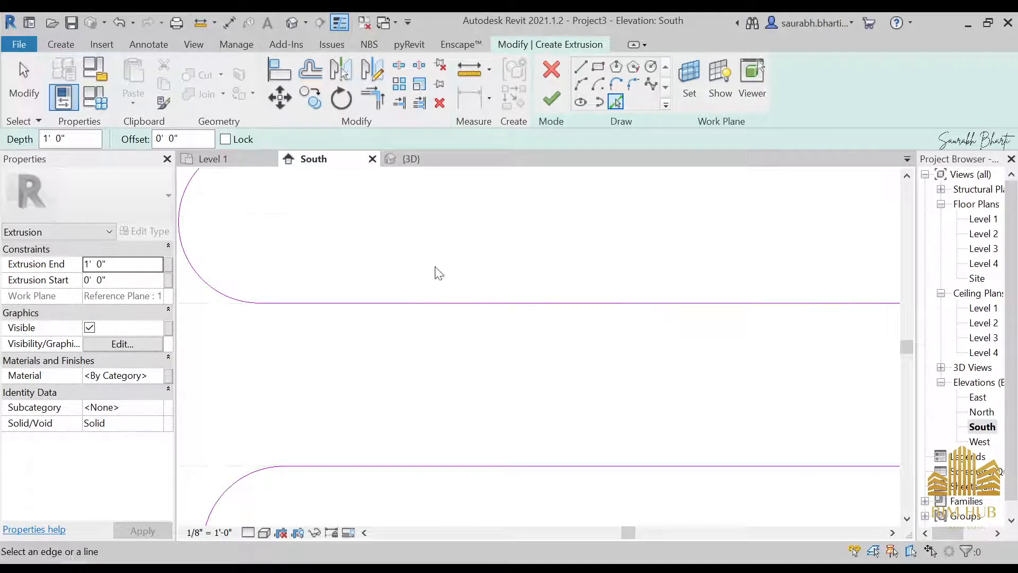
{"action": "scroll", "coordinate": [436, 273], "scroll_direction": "down", "scroll_amount": 4}
{"action": "left_click", "coordinate": [614, 103]}
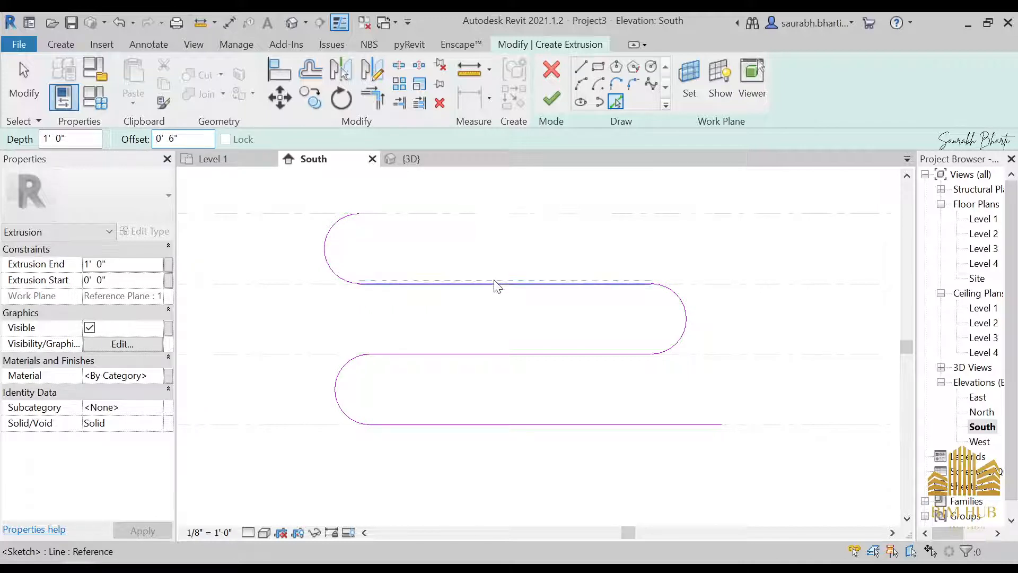
{"action": "scroll", "coordinate": [497, 286], "scroll_direction": "up", "scroll_amount": 3}
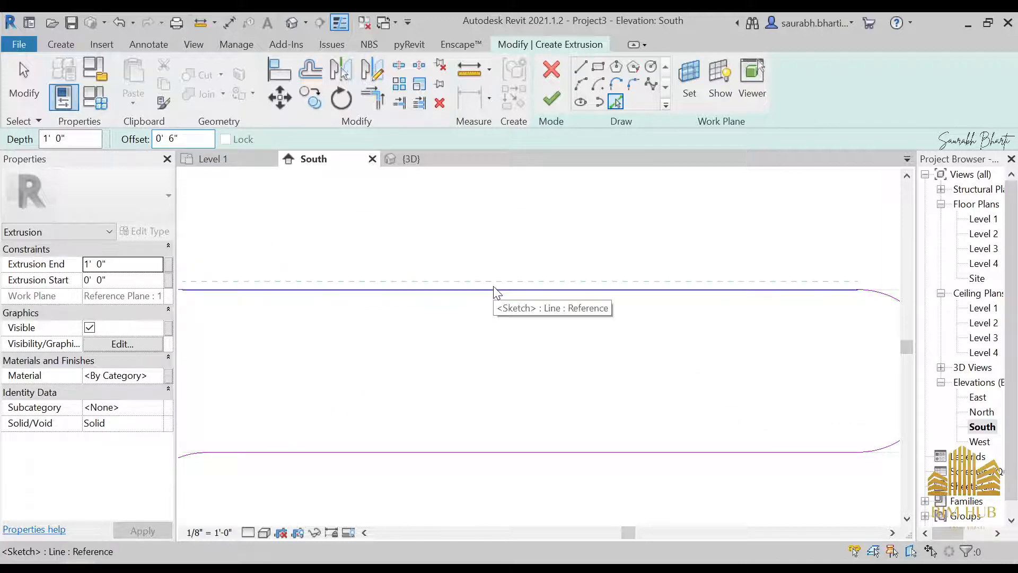
{"action": "scroll", "coordinate": [497, 290], "scroll_direction": "down", "scroll_amount": 3}
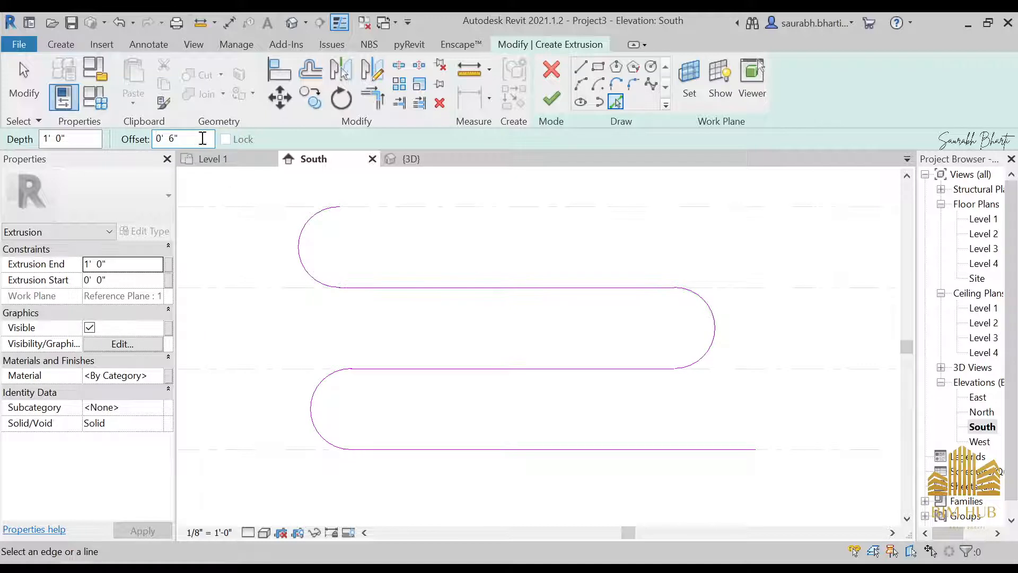
Create parallel copies of every serpentine sketch segment at a 0' 9" offset, forming one continuous second outline alongside the first.
{"action": "key", "text": "Return"}
{"action": "left_click", "coordinate": [453, 285]}
{"action": "left_click", "coordinate": [495, 447]}
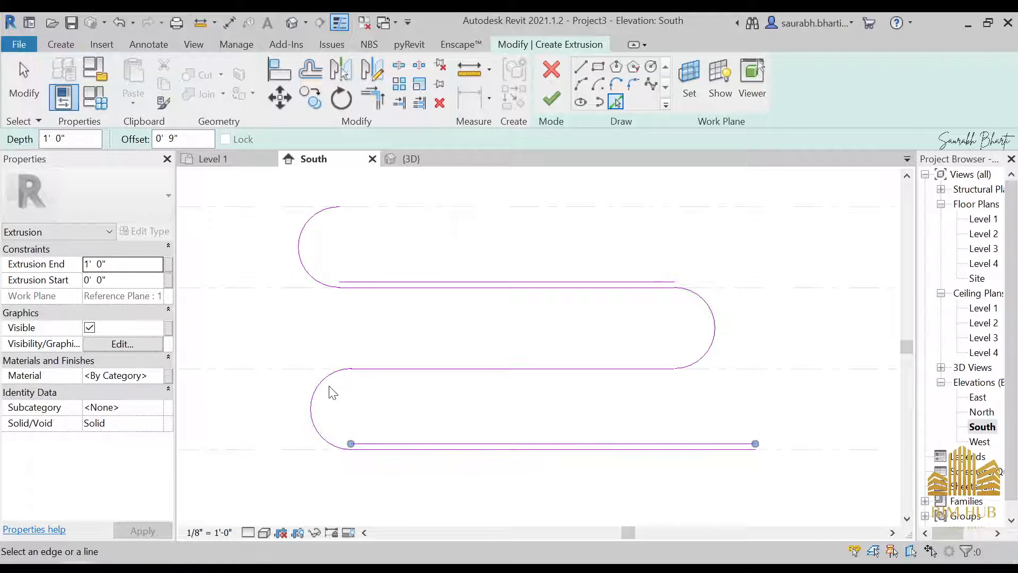
{"action": "left_click", "coordinate": [326, 392]}
{"action": "left_click", "coordinate": [422, 370]}
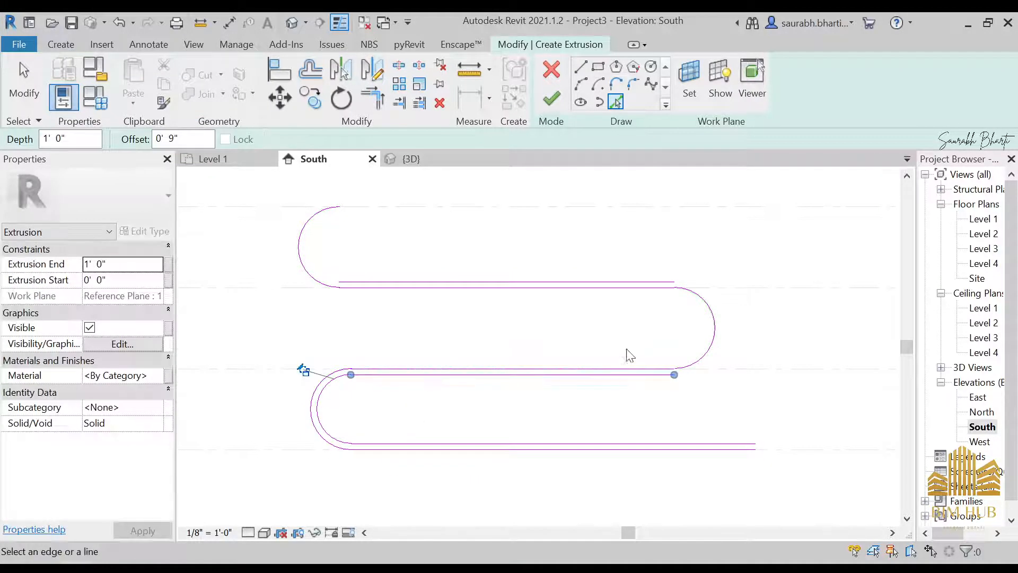
{"action": "left_click", "coordinate": [719, 340]}
{"action": "left_click", "coordinate": [301, 247]}
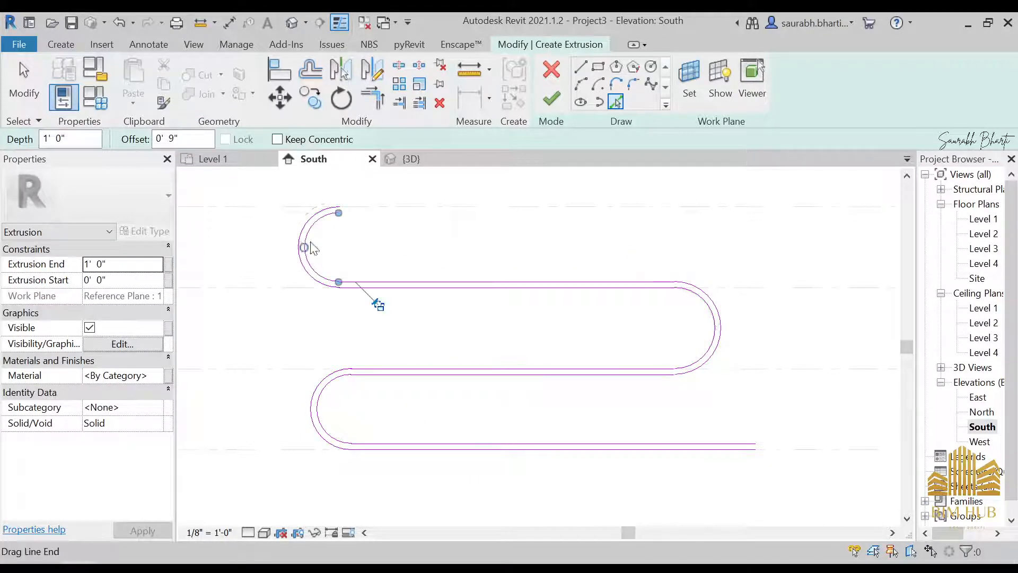
{"action": "middle_click_drag", "start_coordinate": [369, 259], "coordinate": [385, 266]}
{"action": "key", "text": "Escape"}
{"action": "key", "text": "Escape"}
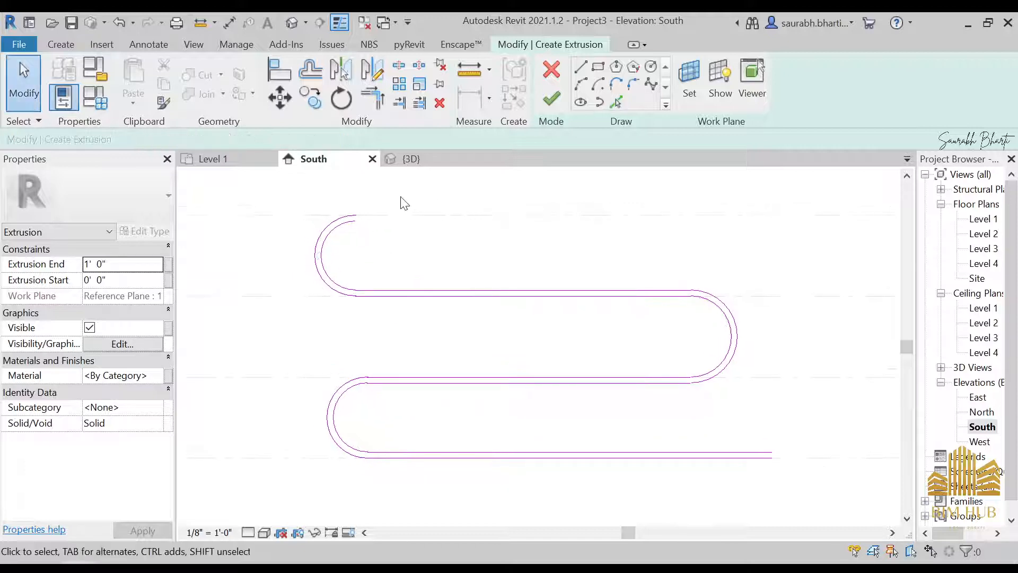
Close the upper end of the double outline near Level 4 with a short vertical line between the two arc ends.
{"action": "left_click", "coordinate": [581, 72]}
{"action": "scroll", "coordinate": [380, 230], "scroll_direction": "up", "scroll_amount": 5}
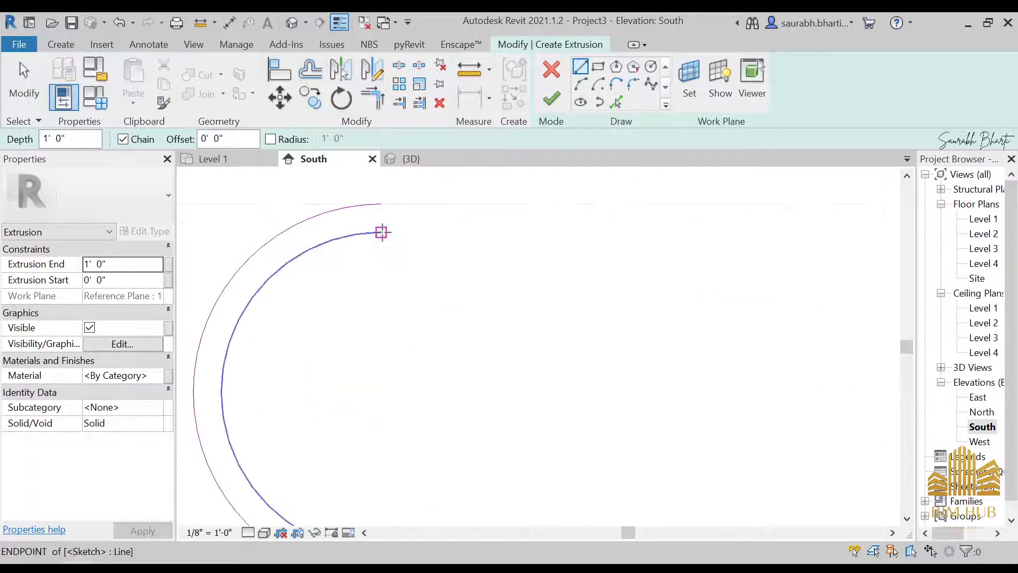
{"action": "left_click", "coordinate": [381, 203]}
{"action": "scroll", "coordinate": [380, 218], "scroll_direction": "down", "scroll_amount": 4}
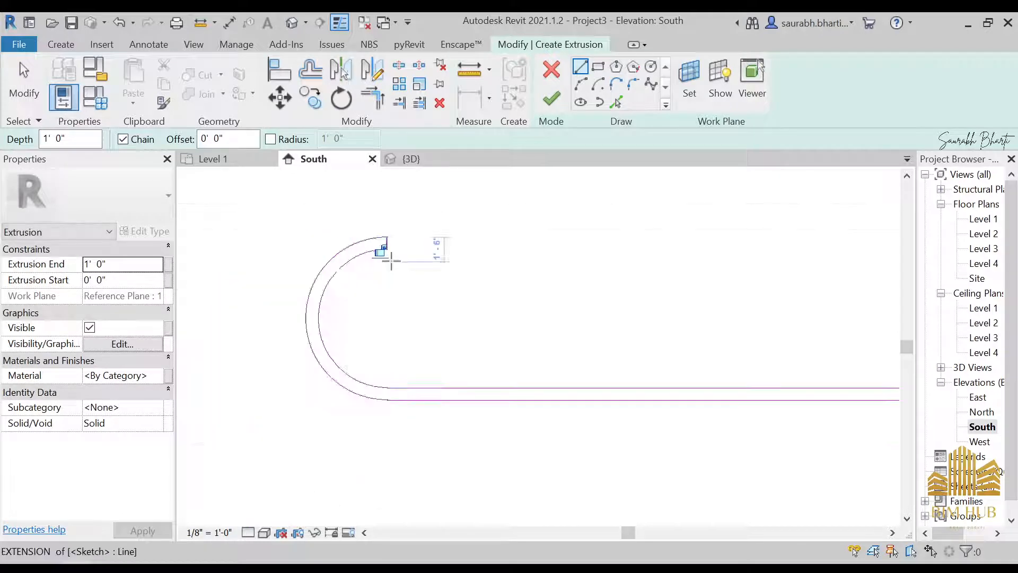
Close the open right end of the double outline at Level 1 with a short vertical line joining the two straight segments.
{"action": "scroll", "coordinate": [383, 307], "scroll_direction": "down", "scroll_amount": 1}
{"action": "mouse_move", "coordinate": [444, 359]}
{"action": "middle_mouse_down"}
{"action": "mouse_move", "coordinate": [448, 295]}
{"action": "mouse_move", "coordinate": [419, 195]}
{"action": "middle_mouse_up"}
{"action": "scroll", "coordinate": [486, 377], "scroll_direction": "down", "scroll_amount": 2}
{"action": "middle_click_drag", "start_coordinate": [487, 377], "coordinate": [408, 364]}
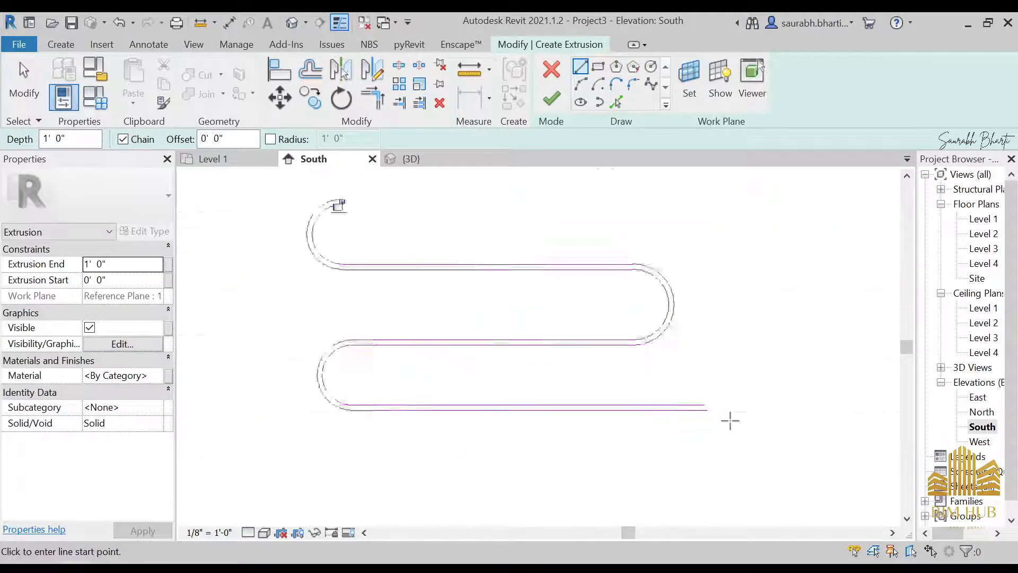
{"action": "scroll", "coordinate": [731, 420], "scroll_direction": "up", "scroll_amount": 3}
{"action": "left_click", "coordinate": [668, 411]}
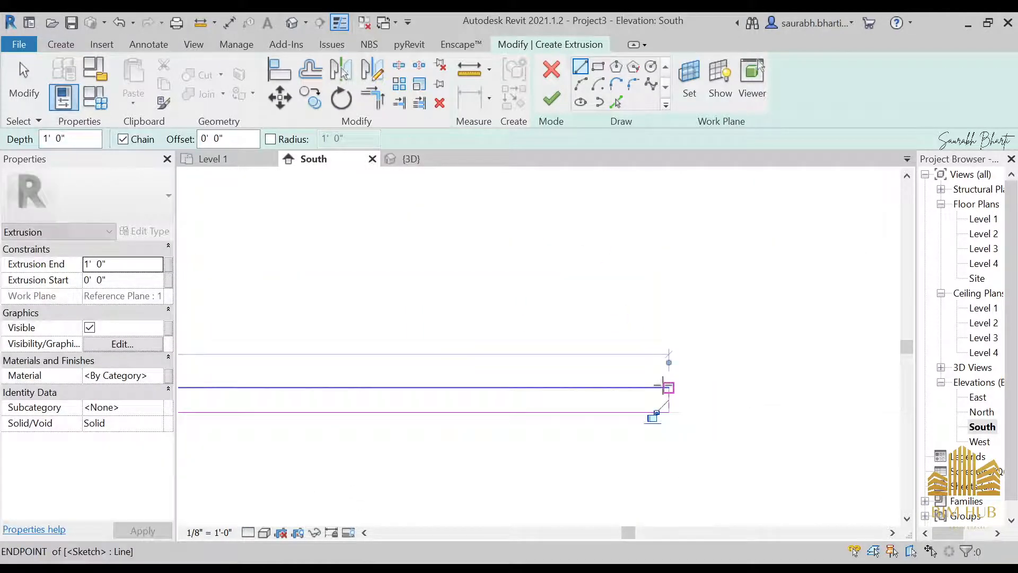
{"action": "scroll", "coordinate": [663, 386], "scroll_direction": "down", "scroll_amount": 3}
{"action": "scroll", "coordinate": [514, 343], "scroll_direction": "down", "scroll_amount": 2}
{"action": "mouse_move", "coordinate": [524, 349]}
{"action": "middle_mouse_down"}
{"action": "mouse_move", "coordinate": [512, 338]}
{"action": "mouse_move", "coordinate": [615, 340]}
{"action": "middle_mouse_up"}
{"action": "key", "text": "Escape"}
{"action": "middle_click_drag", "start_coordinate": [378, 290], "coordinate": [406, 300]}
{"action": "key", "text": "Escape"}
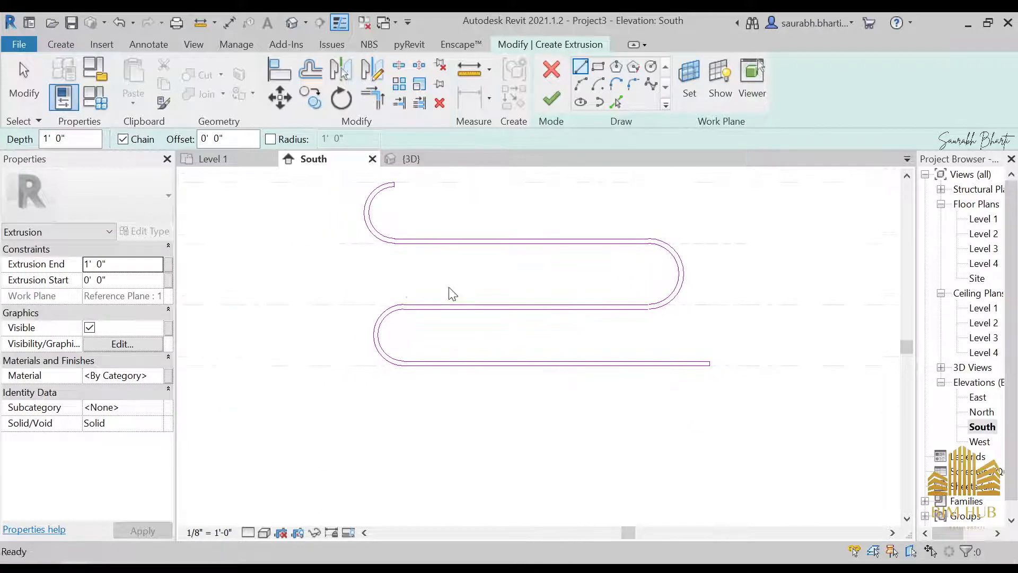
Finish the closed serpentine sketch to create the extrusion and display it in the default 3D view.
{"action": "key", "text": "Escape"}
{"action": "scroll", "coordinate": [437, 268], "scroll_direction": "down", "scroll_amount": 3}
{"action": "left_click", "coordinate": [552, 99]}
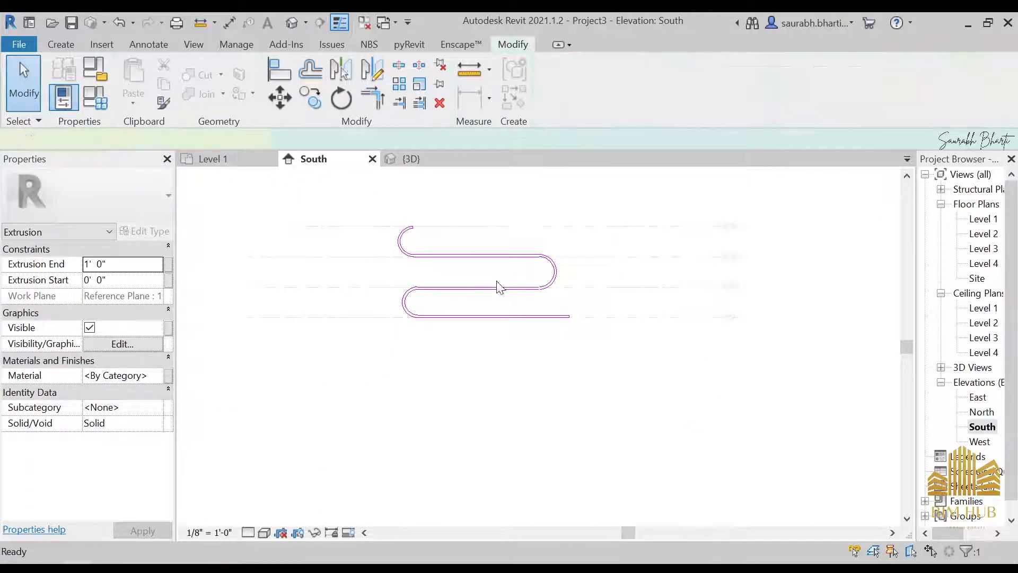
{"action": "scroll", "coordinate": [550, 302], "scroll_direction": "down", "scroll_amount": 2}
{"action": "mouse_move", "coordinate": [550, 302]}
{"action": "middle_mouse_down"}
{"action": "mouse_move", "coordinate": [431, 357]}
{"action": "mouse_move", "coordinate": [615, 323]}
{"action": "middle_mouse_up"}
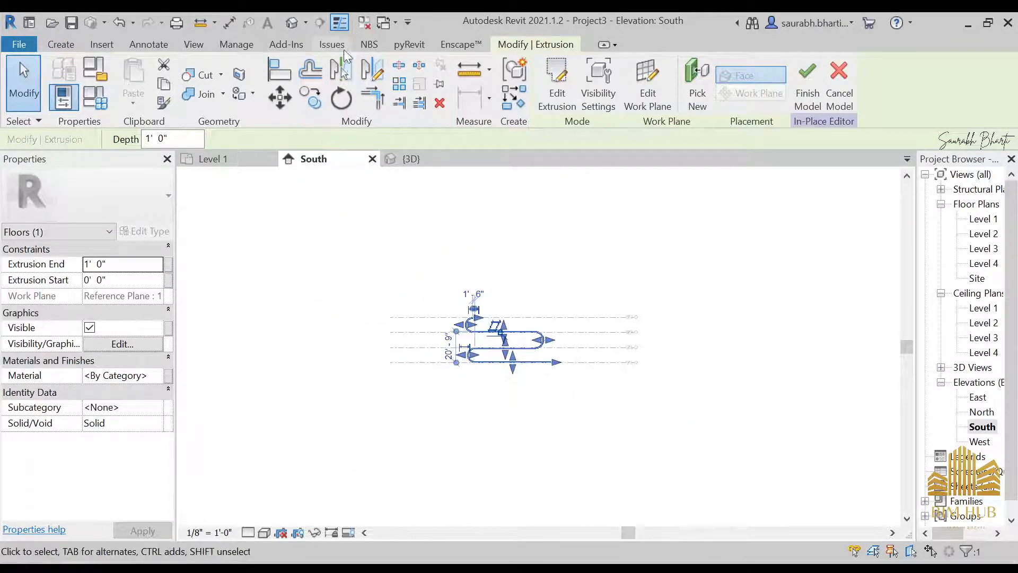
{"action": "left_click", "coordinate": [295, 21]}
{"action": "middle_click_drag", "start_coordinate": [536, 323], "coordinate": [610, 254], "text": "shift"}
{"action": "left_click", "coordinate": [442, 269]}
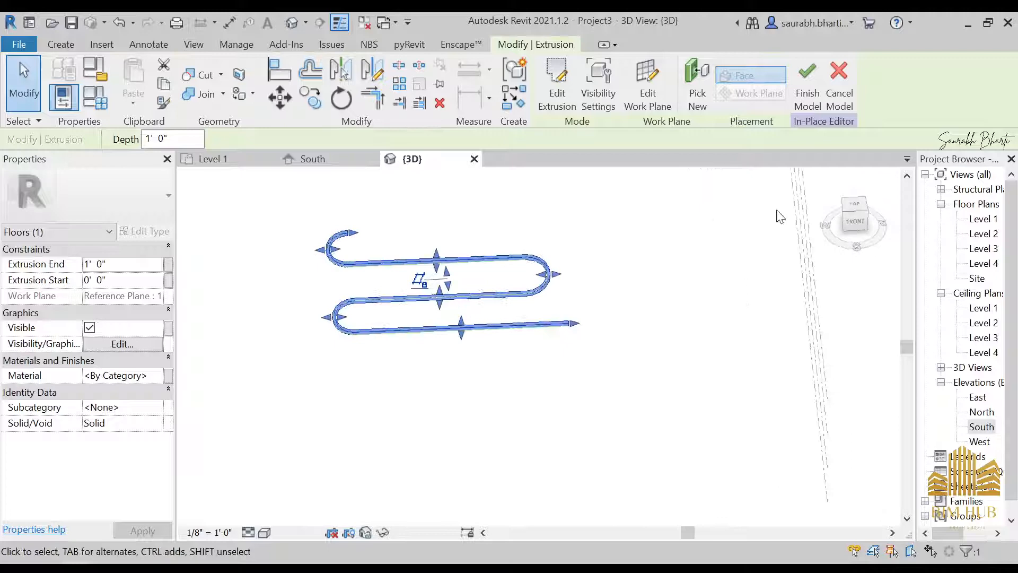
Edit the serpentine extrusion in 3D, set its Extrusion End to 15' 0", and finish the sketch edit.
{"action": "left_click", "coordinate": [863, 227]}
{"action": "middle_click_drag", "start_coordinate": [620, 378], "coordinate": [509, 430], "text": "shift"}
{"action": "middle_click_drag", "start_coordinate": [639, 359], "coordinate": [602, 182], "text": "shift"}
{"action": "left_click", "coordinate": [557, 85]}
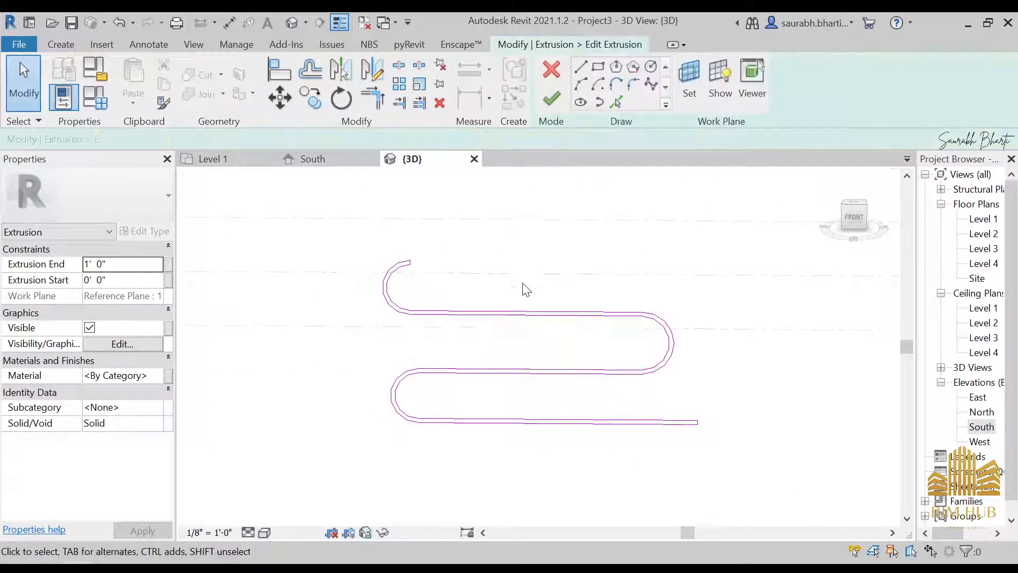
{"action": "mouse_move", "coordinate": [523, 288]}
{"action": "middle_mouse_down", "text": "shift"}
{"action": "mouse_move", "coordinate": [537, 371]}
{"action": "mouse_move", "coordinate": [357, 319]}
{"action": "mouse_move", "coordinate": [130, 294]}
{"action": "middle_mouse_up", "text": "shift"}
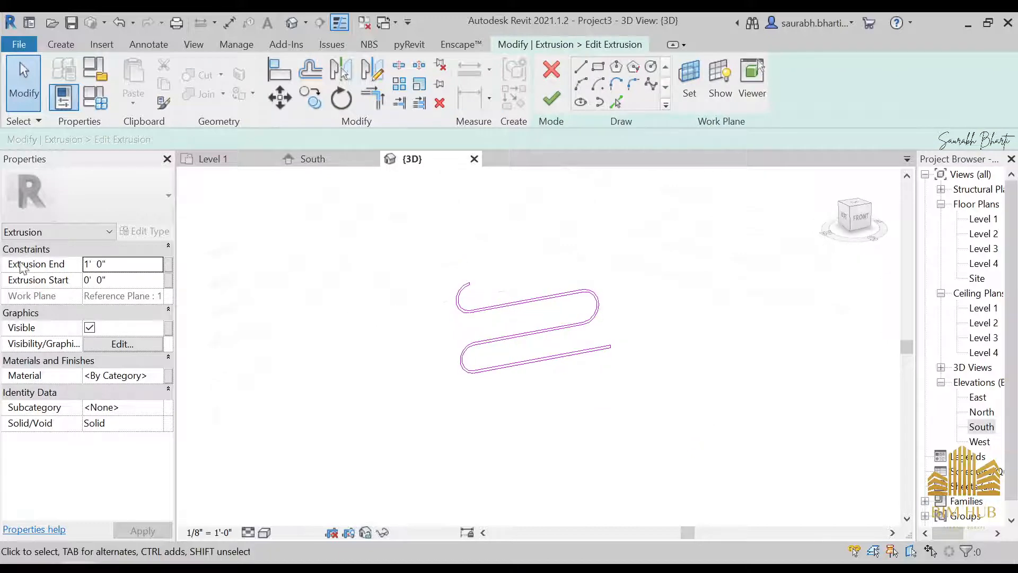
{"action": "mouse_move", "coordinate": [499, 331]}
{"action": "middle_mouse_down", "text": "shift"}
{"action": "mouse_move", "coordinate": [546, 363]}
{"action": "mouse_move", "coordinate": [547, 335]}
{"action": "middle_mouse_up", "text": "shift"}
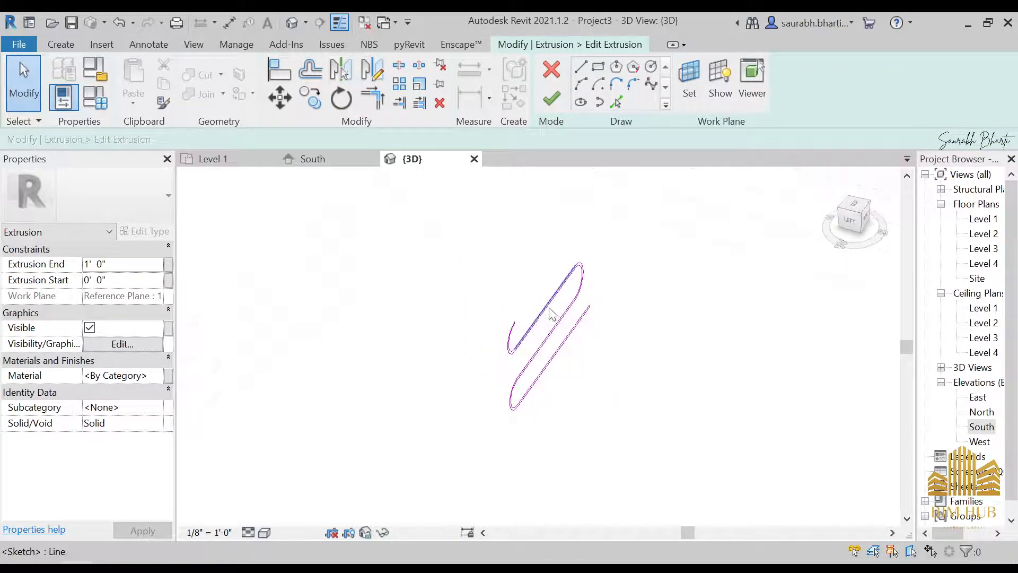
{"action": "mouse_move", "coordinate": [578, 281]}
{"action": "middle_mouse_down", "text": "shift"}
{"action": "mouse_move", "coordinate": [574, 346]}
{"action": "mouse_move", "coordinate": [557, 266]}
{"action": "mouse_move", "coordinate": [532, 364]}
{"action": "mouse_move", "coordinate": [615, 360]}
{"action": "mouse_move", "coordinate": [570, 272]}
{"action": "middle_mouse_up", "text": "shift"}
{"action": "mouse_move", "coordinate": [503, 289]}
{"action": "middle_mouse_down", "text": "shift"}
{"action": "mouse_move", "coordinate": [525, 316]}
{"action": "mouse_move", "coordinate": [359, 296]}
{"action": "middle_mouse_up", "text": "shift"}
{"action": "left_click", "coordinate": [151, 264]}
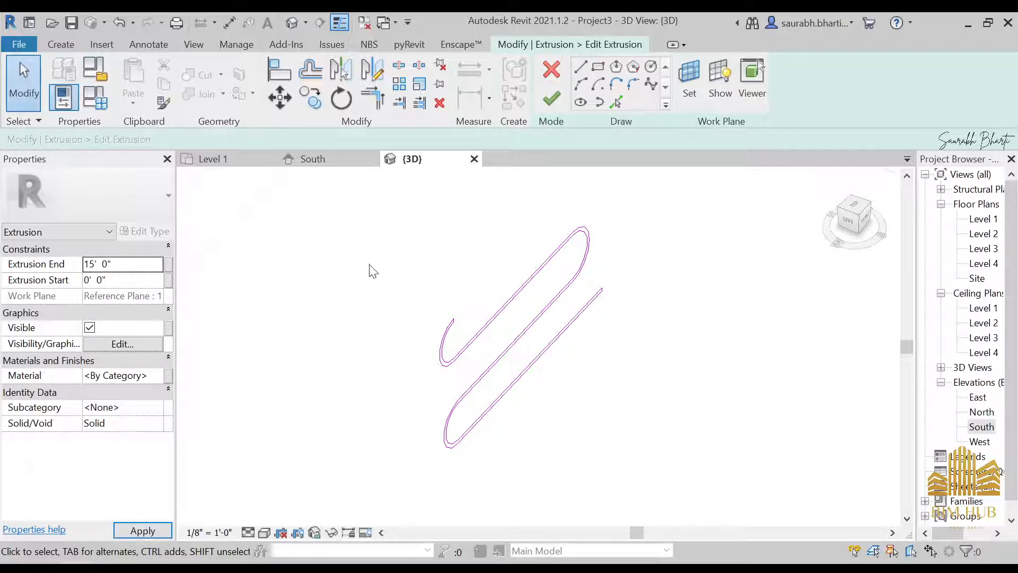
{"action": "left_click", "coordinate": [550, 99]}
Finish the in-place floor model and view it straight from the front.
{"action": "middle_click_drag", "start_coordinate": [499, 344], "coordinate": [492, 265], "text": "shift"}
{"action": "left_click", "coordinate": [559, 429]}
{"action": "middle_click_drag", "start_coordinate": [470, 317], "coordinate": [467, 289], "text": "shift"}
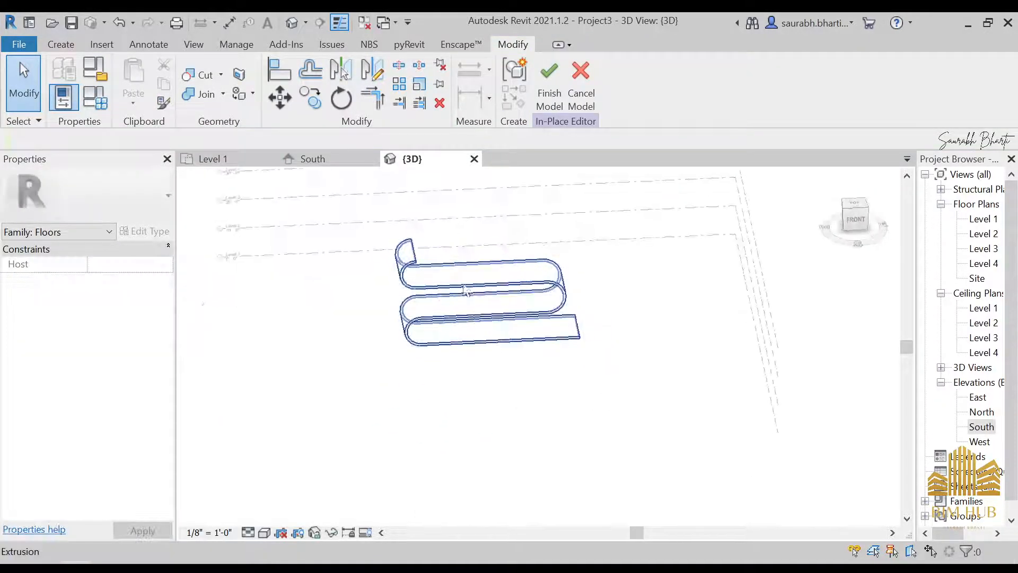
{"action": "left_click", "coordinate": [551, 91]}
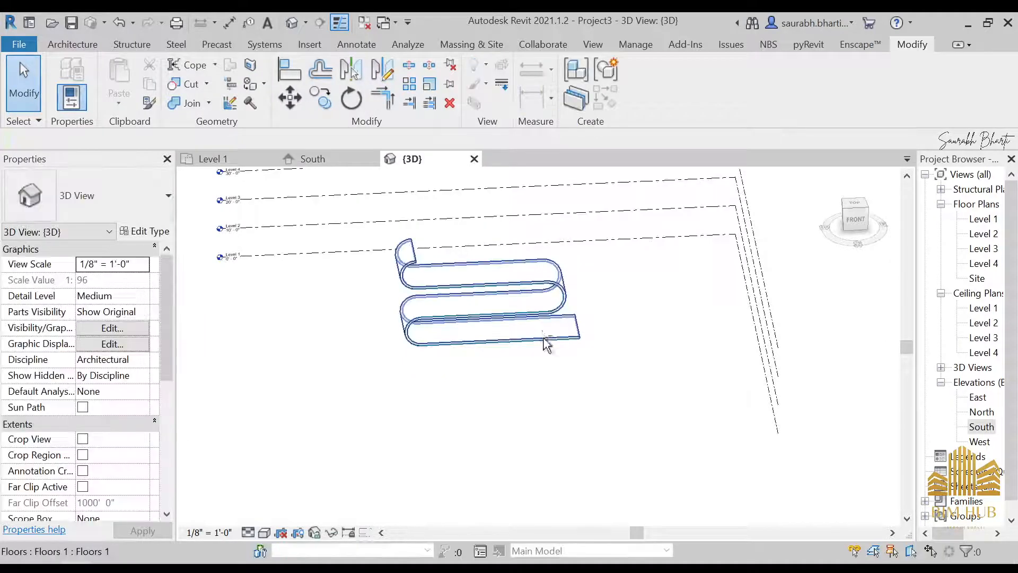
{"action": "left_click", "coordinate": [855, 219]}
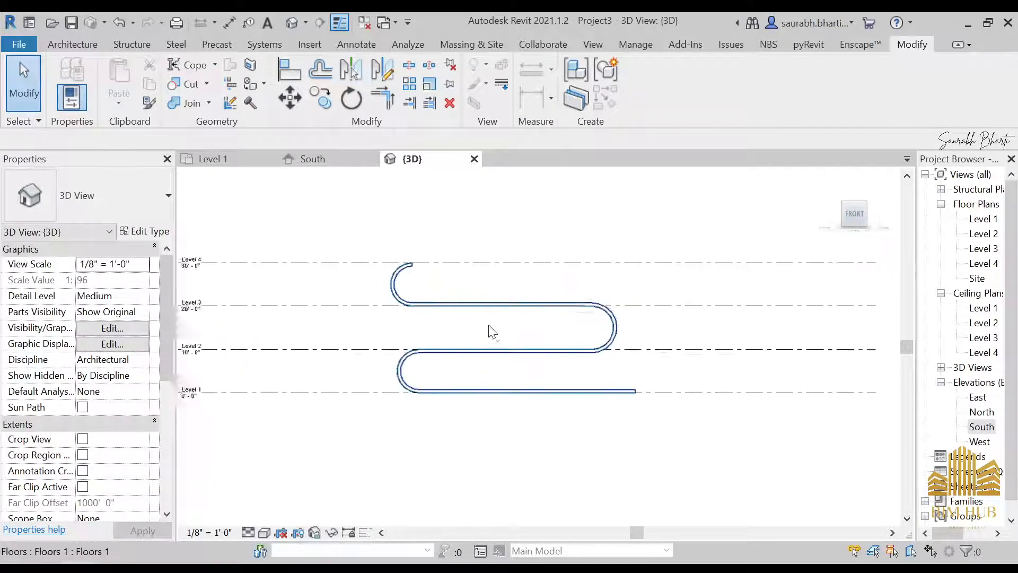
{"action": "middle_click_drag", "start_coordinate": [464, 415], "coordinate": [469, 377]}
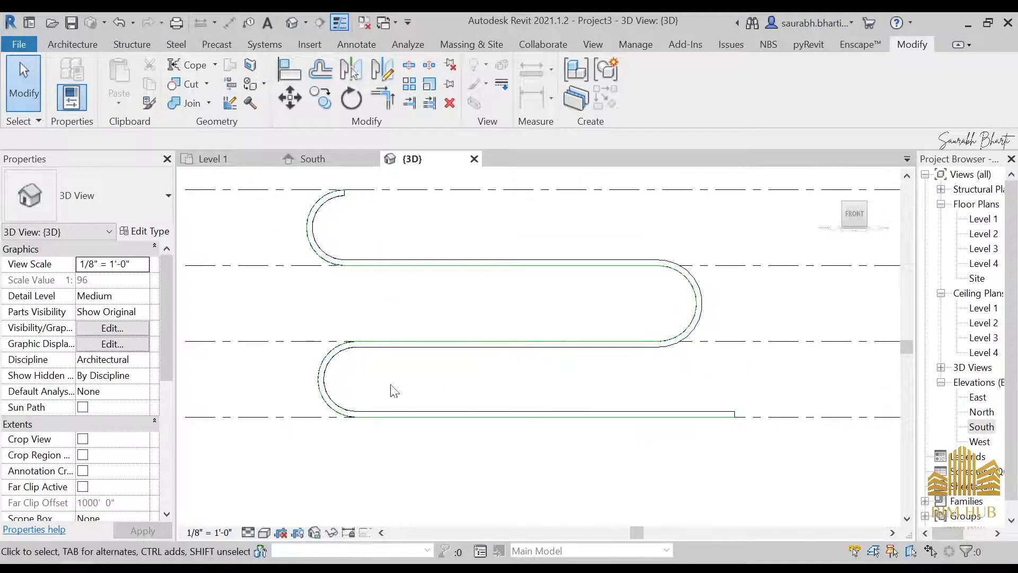
Open the Level 1 floor plan, select the floor, and switch the plan's visual style to Wireframe.
{"action": "double_click", "coordinate": [981, 219]}
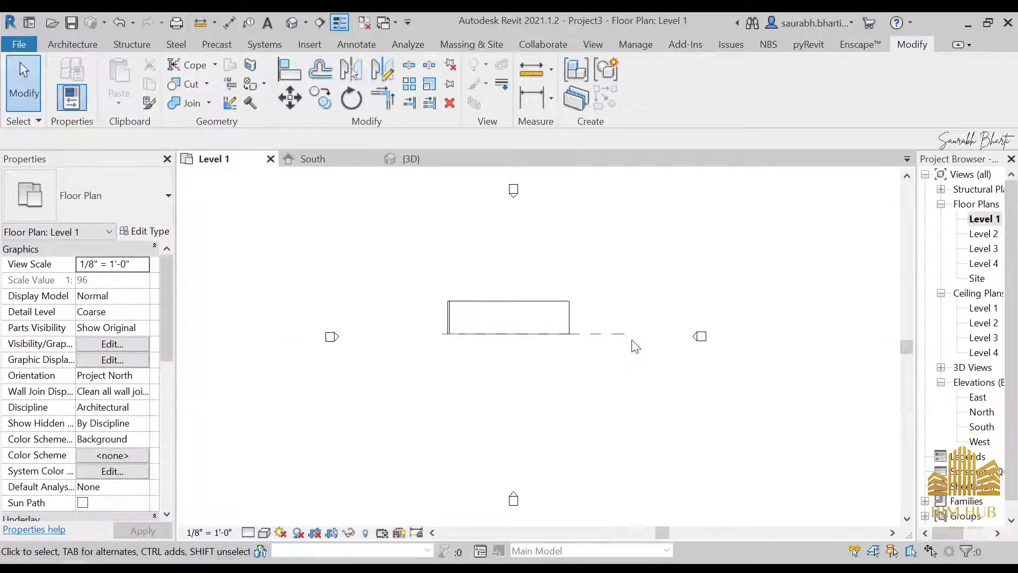
{"action": "left_click", "coordinate": [508, 306]}
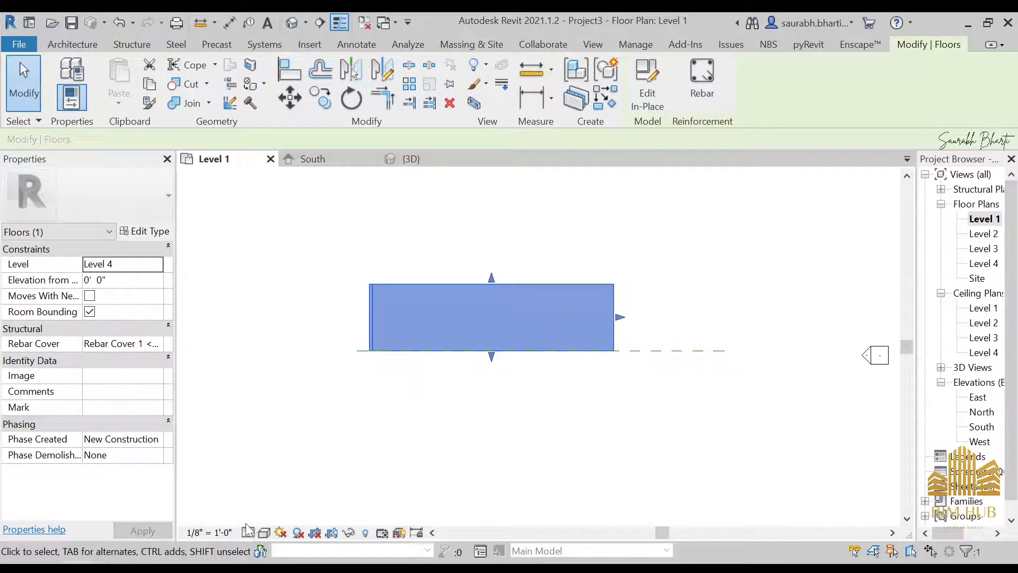
{"action": "left_click", "coordinate": [264, 533]}
{"action": "left_click", "coordinate": [289, 468]}
{"action": "left_click", "coordinate": [264, 533]}
{"action": "left_click", "coordinate": [289, 453]}
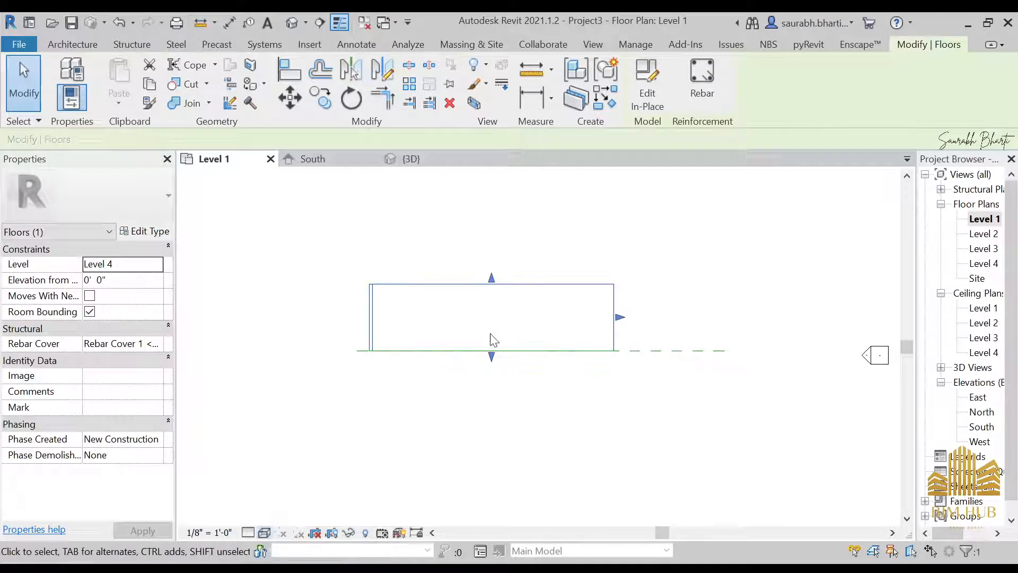
{"action": "left_click", "coordinate": [385, 454]}
{"action": "left_click", "coordinate": [484, 287]}
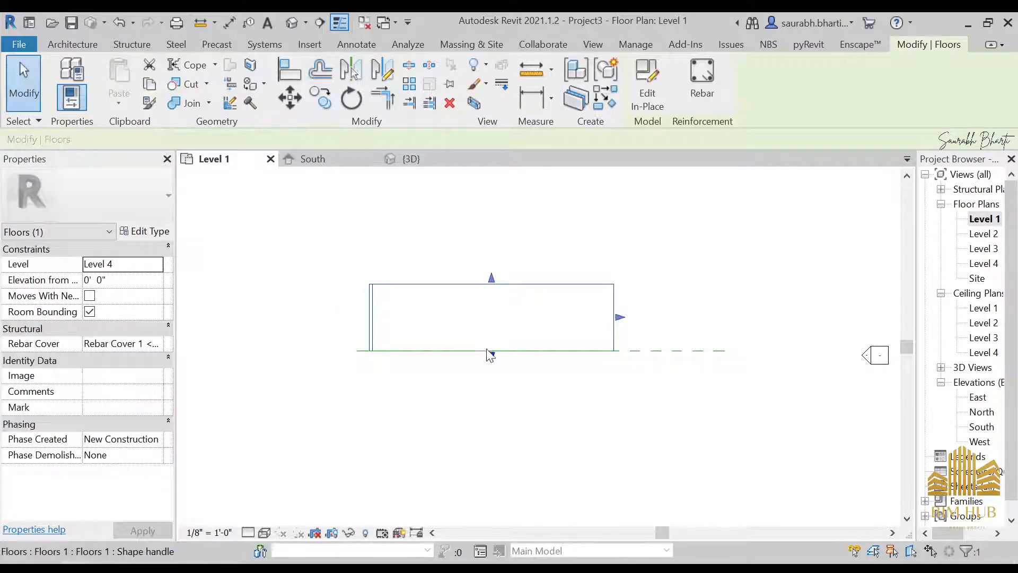
Start an architectural wall using the Curtain Wall 1 type.
{"action": "left_click", "coordinate": [64, 45]}
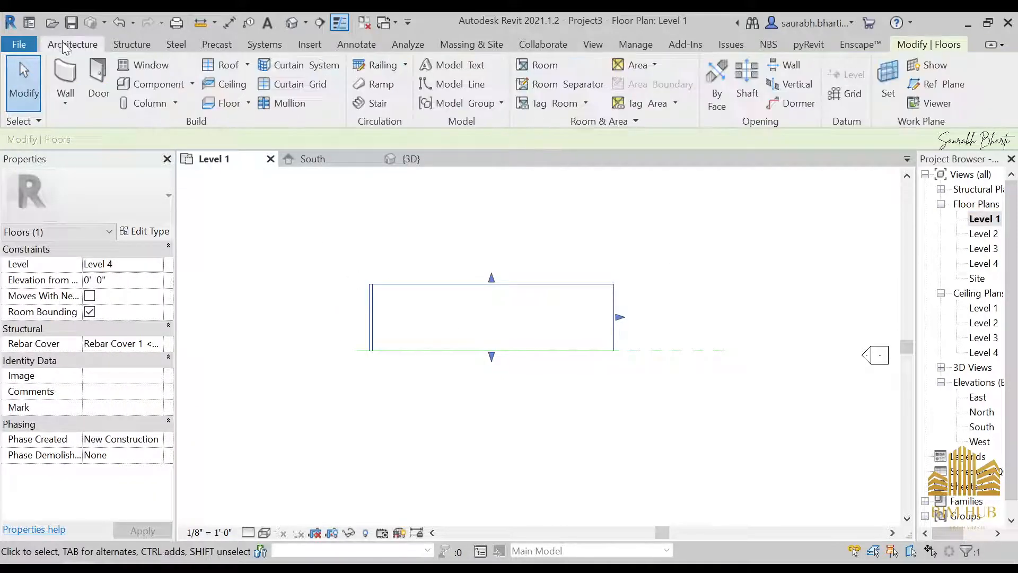
{"action": "left_click", "coordinate": [64, 69]}
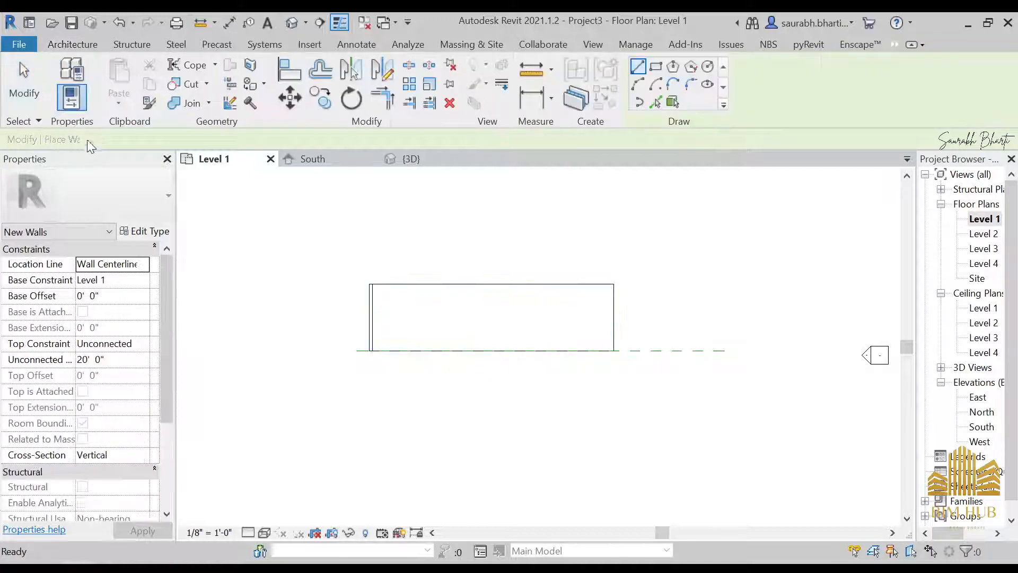
{"action": "left_click", "coordinate": [87, 194]}
{"action": "scroll", "coordinate": [125, 459], "scroll_direction": "down", "scroll_amount": 3}
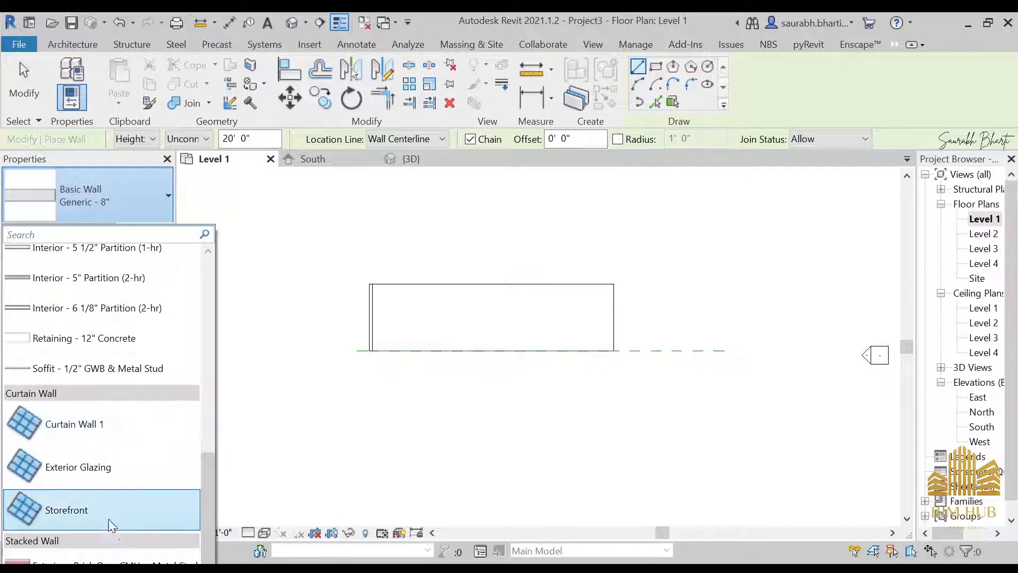
{"action": "left_click", "coordinate": [104, 445]}
Draw a straight curtain wall about 59' long along the reference plane, from the floor's lower-left corner past its right edge.
{"action": "scroll", "coordinate": [352, 340], "scroll_direction": "up", "scroll_amount": 2}
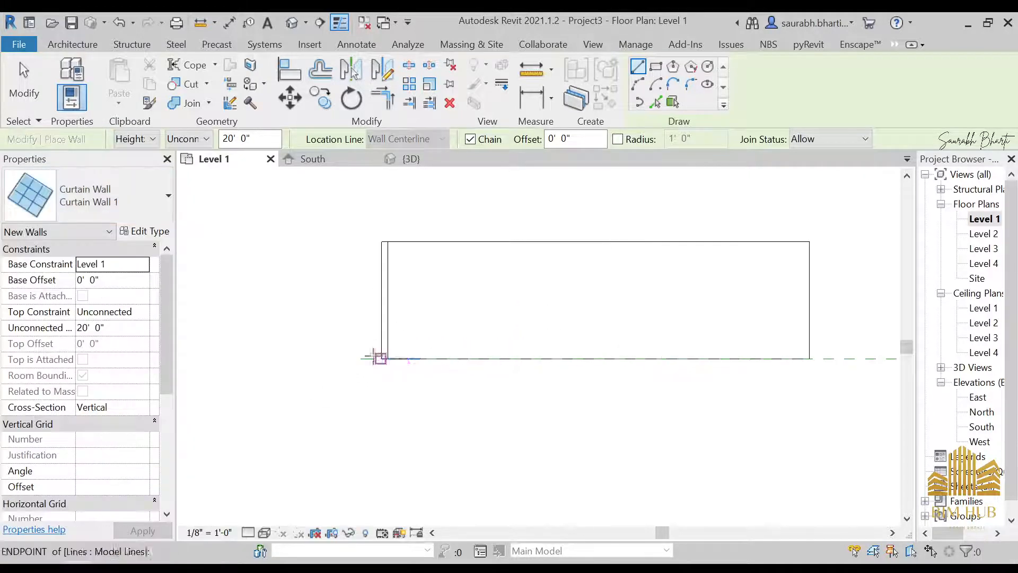
{"action": "scroll", "coordinate": [381, 358], "scroll_direction": "up", "scroll_amount": 2}
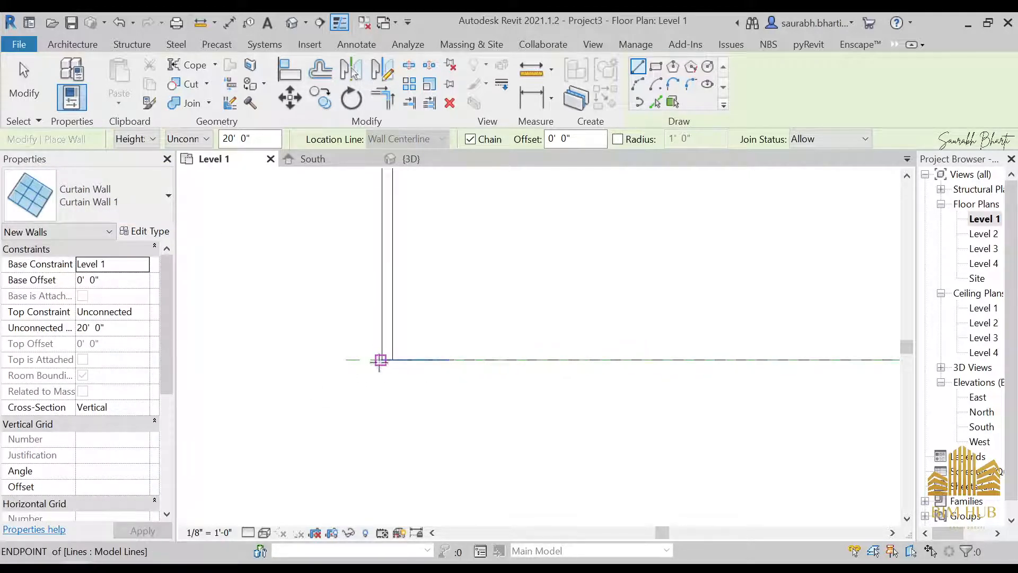
{"action": "left_click", "coordinate": [379, 362]}
{"action": "scroll", "coordinate": [631, 367], "scroll_direction": "down", "scroll_amount": 2}
{"action": "middle_click_drag", "start_coordinate": [725, 381], "coordinate": [394, 378]}
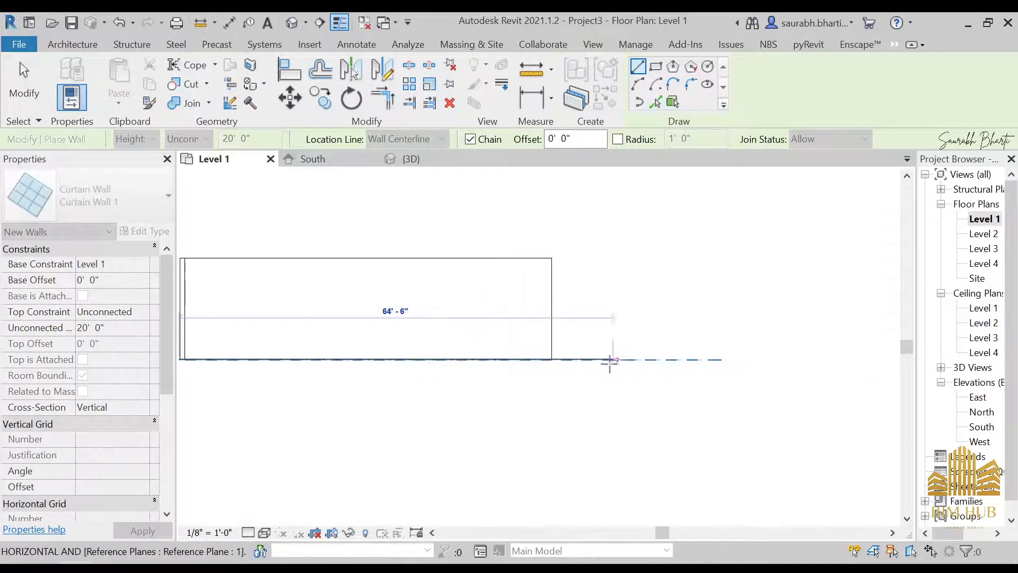
{"action": "left_click", "coordinate": [578, 359]}
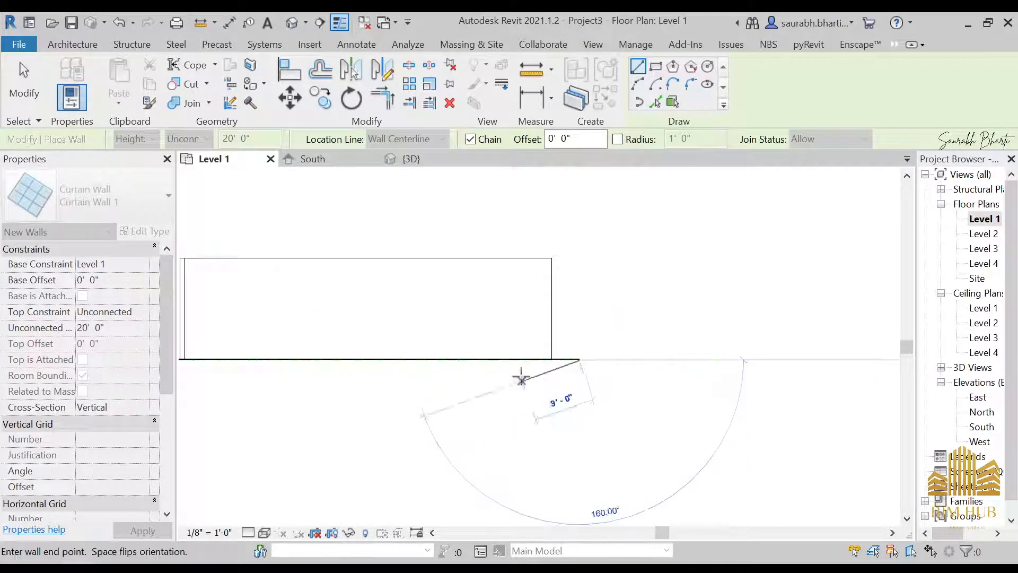
{"action": "key", "text": "Escape"}
{"action": "key", "text": "Escape"}
Nudge the curtain wall downward from the floor's edge in plan and back up again.
{"action": "scroll", "coordinate": [504, 366], "scroll_direction": "up", "scroll_amount": 4}
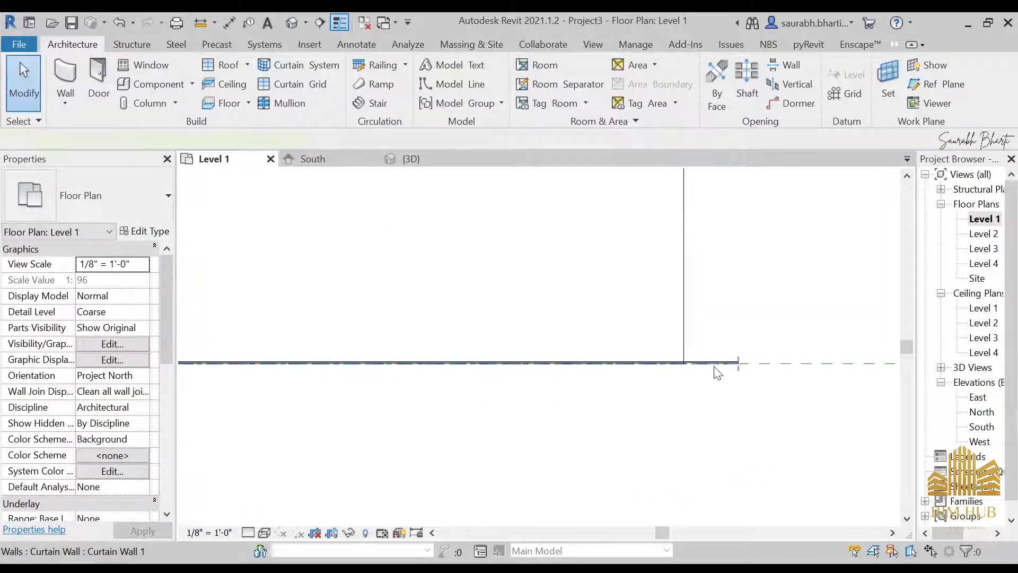
{"action": "left_click", "coordinate": [687, 353]}
{"action": "scroll", "coordinate": [684, 356], "scroll_direction": "up", "scroll_amount": 2}
{"action": "scroll", "coordinate": [671, 339], "scroll_direction": "up", "scroll_amount": 2}
{"action": "left_click", "coordinate": [693, 333]}
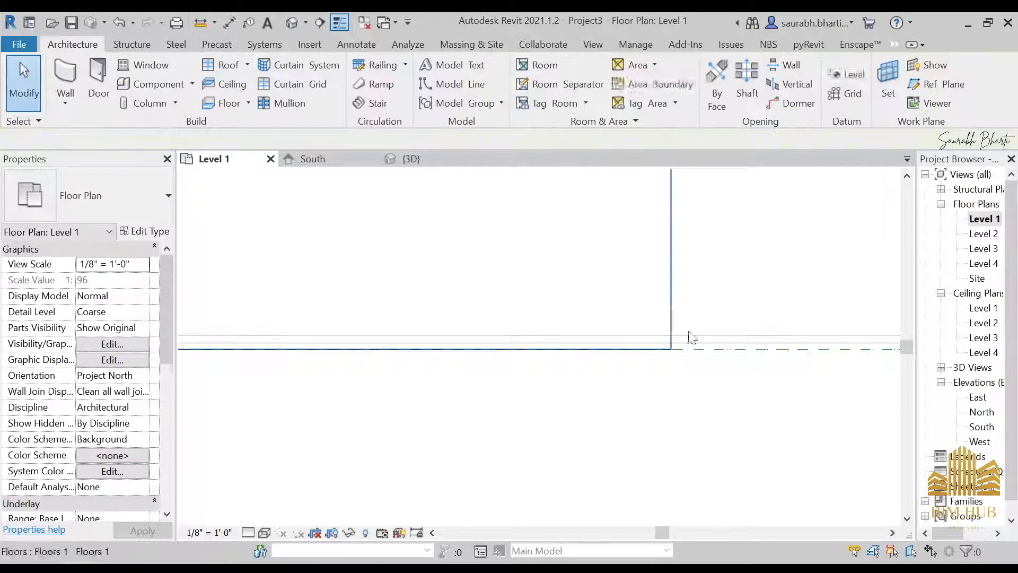
{"action": "left_click", "coordinate": [747, 334]}
{"action": "key", "text": "Down"}
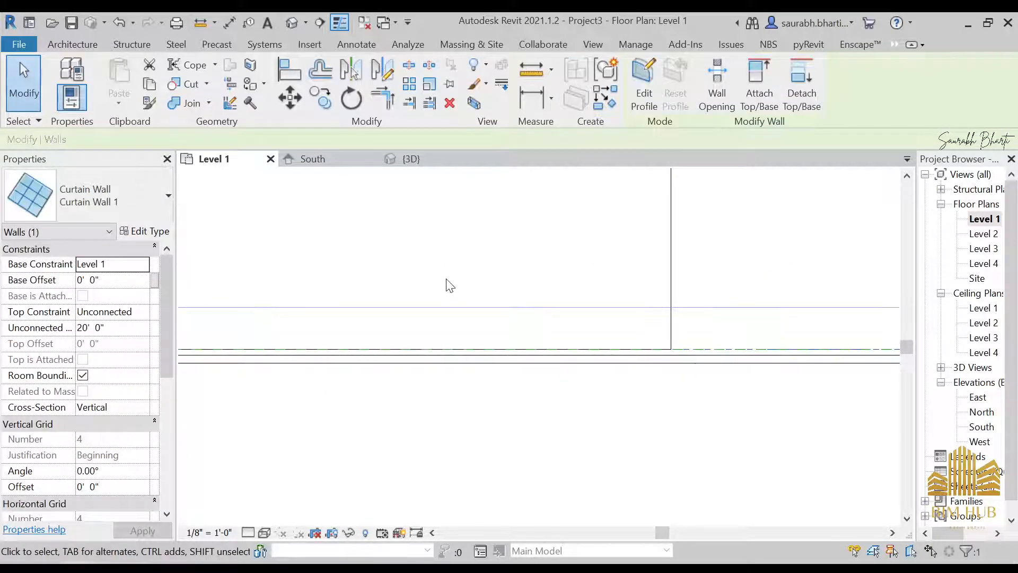
{"action": "key", "text": "Up"}
{"action": "key", "text": "Escape"}
In the front 3D view, lower the curtain wall's top to the underside of the Level 2 floor, at 9' 3" unconnected height.
{"action": "left_click", "coordinate": [292, 23]}
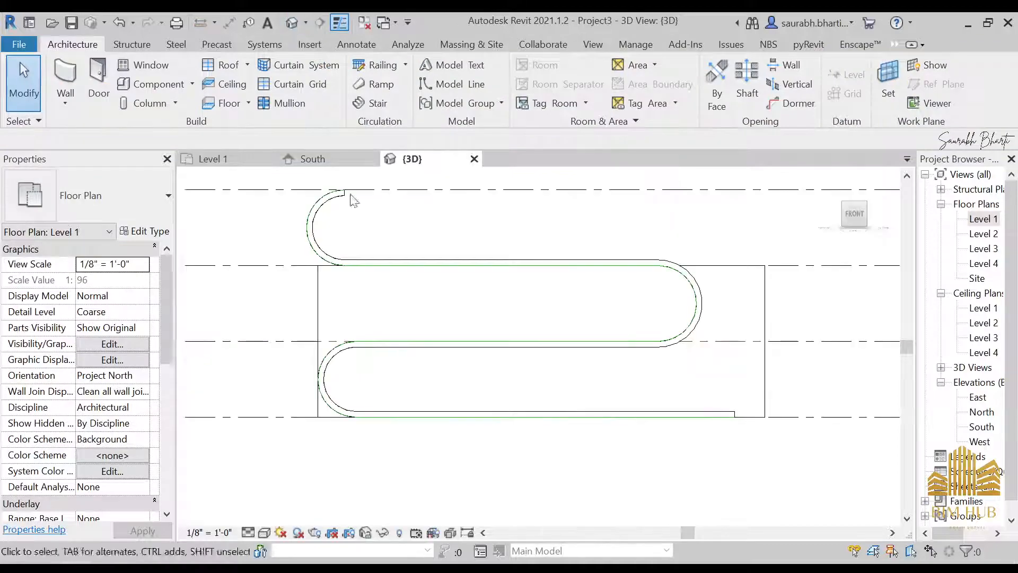
{"action": "middle_click_drag", "start_coordinate": [450, 382], "coordinate": [580, 485], "text": "shift"}
{"action": "left_click", "coordinate": [493, 366]}
{"action": "middle_click_drag", "start_coordinate": [493, 366], "coordinate": [477, 321], "text": "shift"}
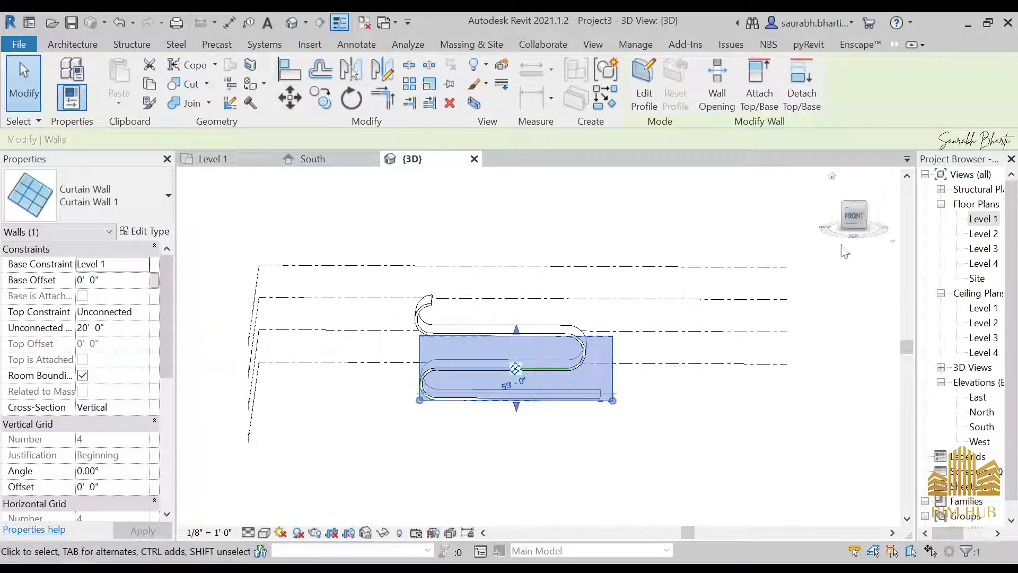
{"action": "left_click", "coordinate": [850, 223]}
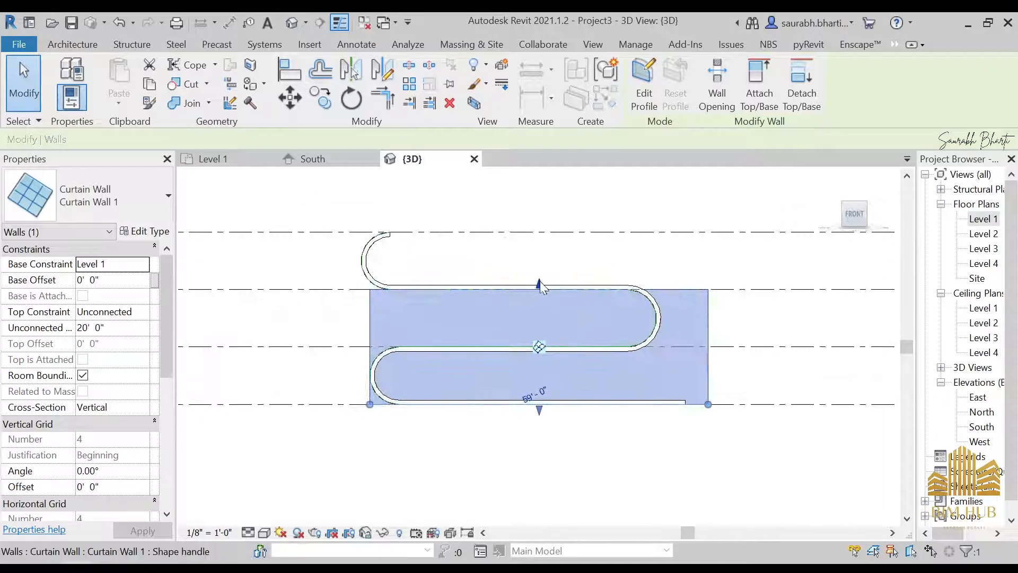
{"action": "left_click_drag", "start_coordinate": [539, 285], "coordinate": [538, 369]}
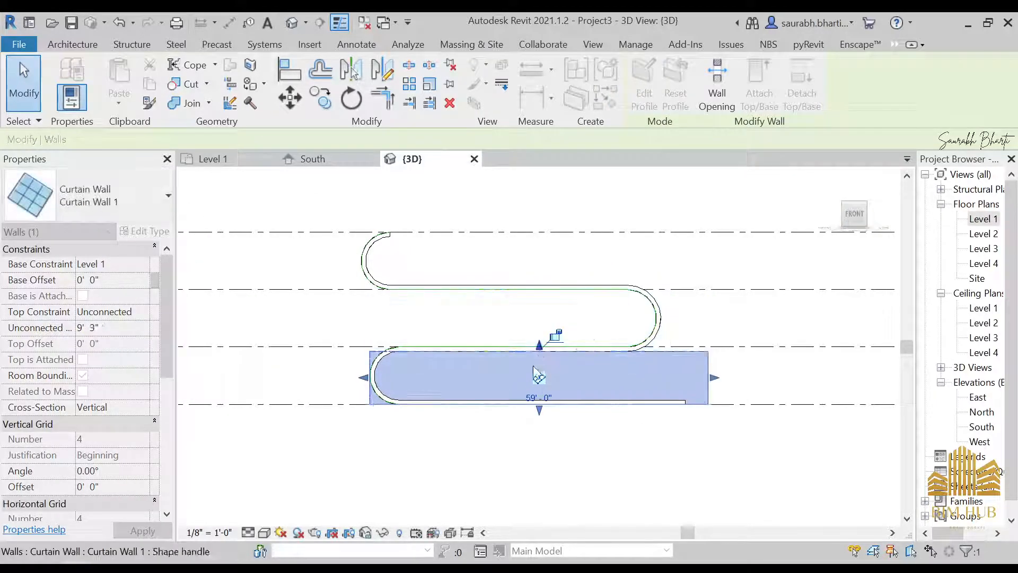
Raise the curtain wall's base to the top surface of the Level 1 floor, giving a 0' 9" base offset.
{"action": "scroll", "coordinate": [583, 399], "scroll_direction": "up", "scroll_amount": 4}
{"action": "scroll", "coordinate": [582, 399], "scroll_direction": "up", "scroll_amount": 2}
{"action": "left_click_drag", "start_coordinate": [596, 392], "coordinate": [595, 361]}
{"action": "scroll", "coordinate": [595, 361], "scroll_direction": "down", "scroll_amount": 3}
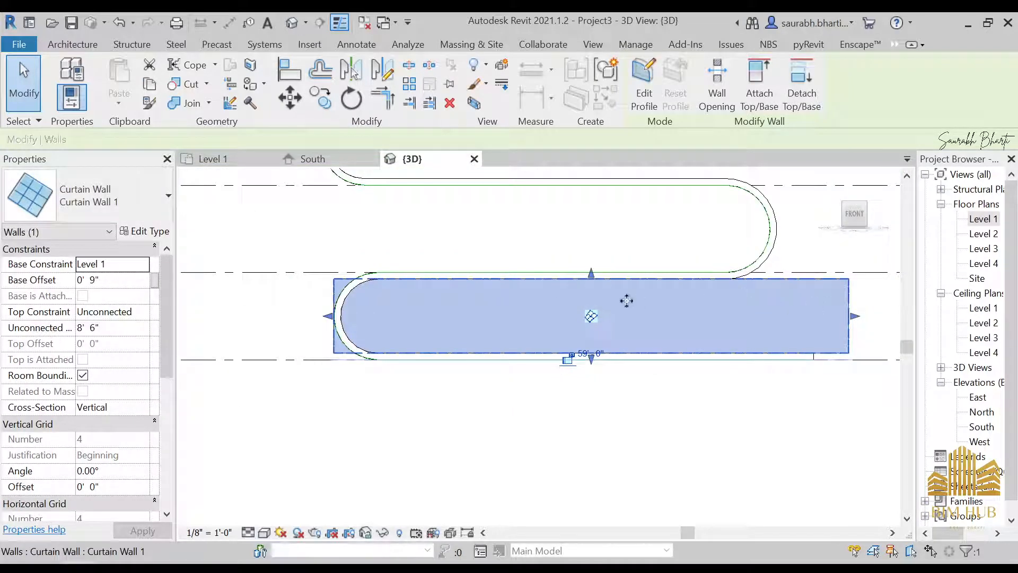
Shorten the curtain wall's right end to where the arc toward Level 3 begins, making it about 45' 2" long.
{"action": "scroll", "coordinate": [588, 302], "scroll_direction": "up", "scroll_amount": 1}
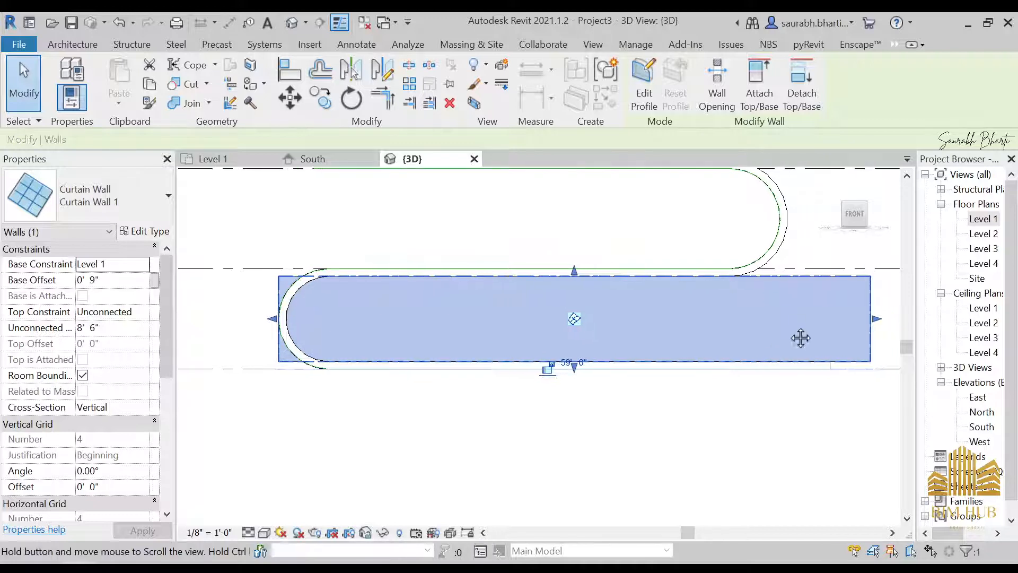
{"action": "left_click_drag", "start_coordinate": [877, 318], "coordinate": [722, 290]}
{"action": "scroll", "coordinate": [741, 321], "scroll_direction": "up", "scroll_amount": 3}
{"action": "scroll", "coordinate": [741, 298], "scroll_direction": "down", "scroll_amount": 3}
{"action": "scroll", "coordinate": [741, 298], "scroll_direction": "up", "scroll_amount": 3}
{"action": "scroll", "coordinate": [743, 284], "scroll_direction": "down", "scroll_amount": 5}
{"action": "left_click", "coordinate": [466, 359]}
Edit the curtain wall's profile and pick the inner arc of the floor's left fold as a profile line.
{"action": "scroll", "coordinate": [475, 348], "scroll_direction": "up", "scroll_amount": 2}
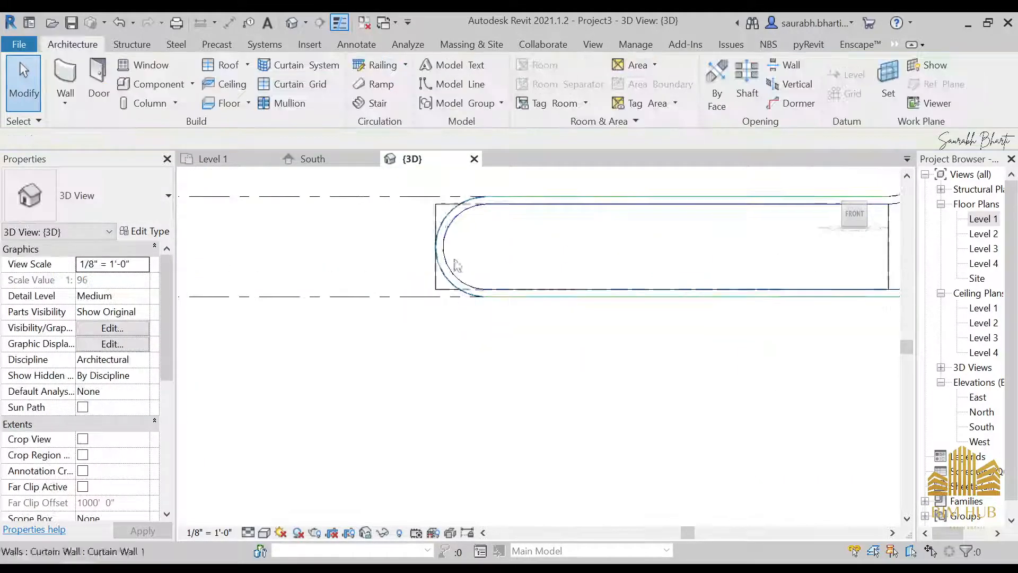
{"action": "middle_click_drag", "start_coordinate": [709, 252], "coordinate": [559, 287]}
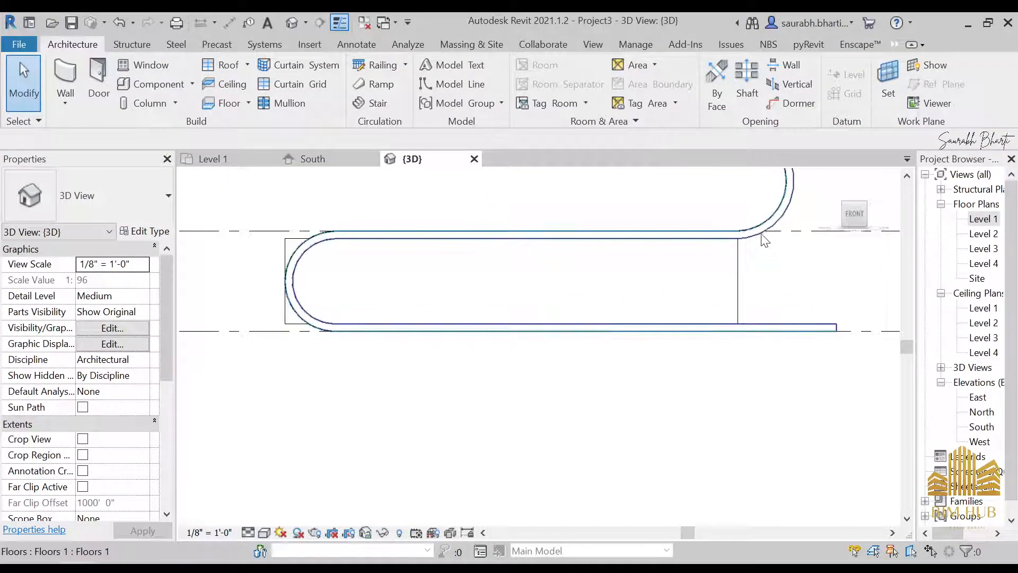
{"action": "left_click", "coordinate": [709, 289]}
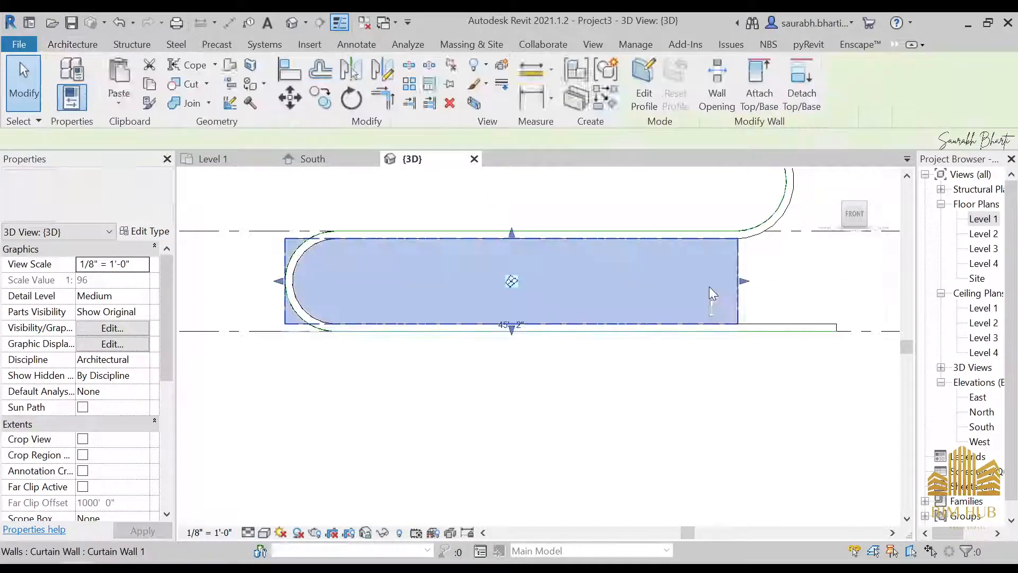
{"action": "middle_click_drag", "start_coordinate": [654, 303], "coordinate": [646, 344]}
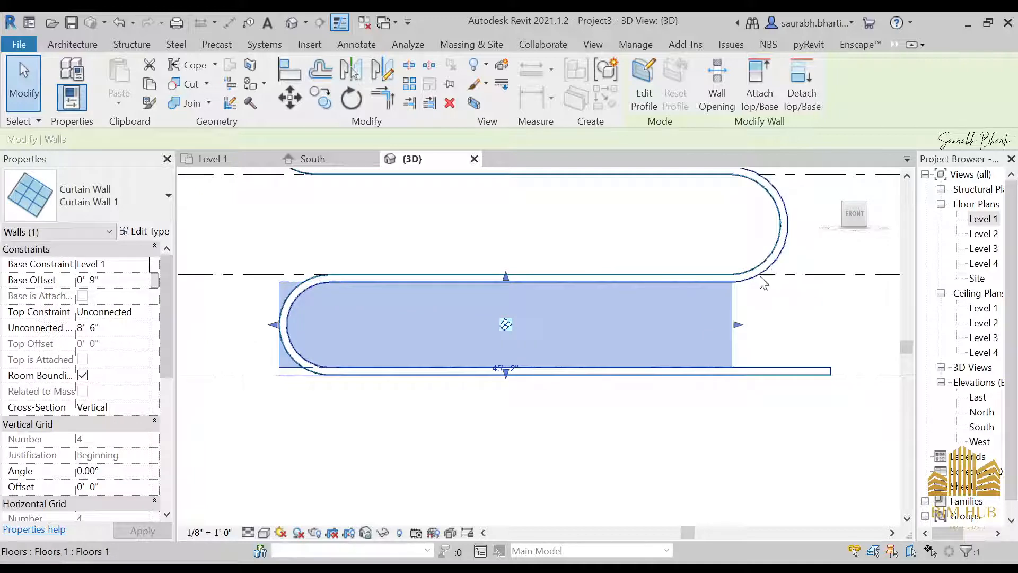
{"action": "left_click", "coordinate": [644, 99]}
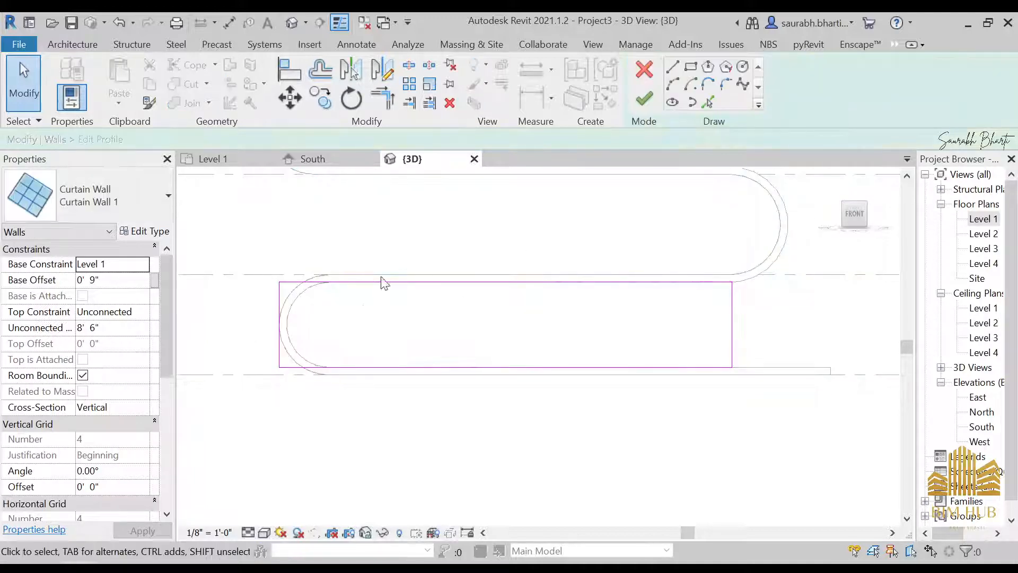
{"action": "left_click", "coordinate": [709, 105]}
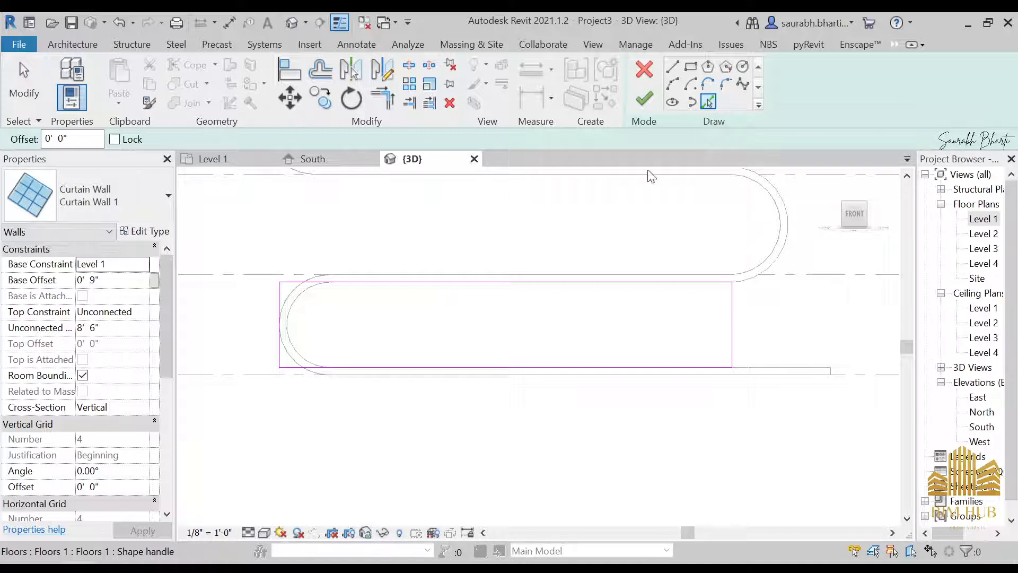
{"action": "left_click", "coordinate": [309, 321]}
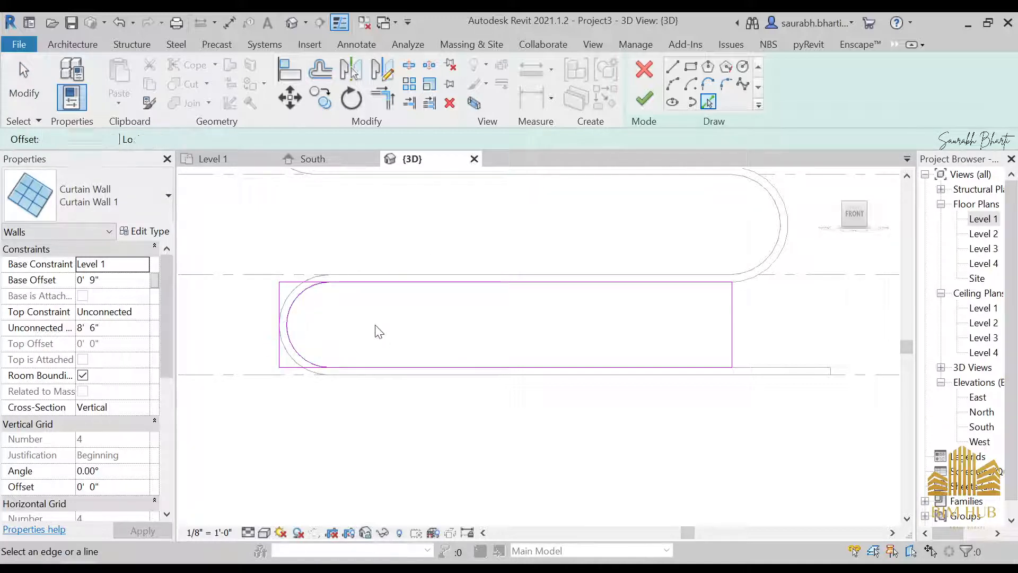
Trim the profile's top and bottom lines to the inner arc and delete the vertical line at its left end.
{"action": "key", "text": "t"}
{"action": "key", "text": "r"}
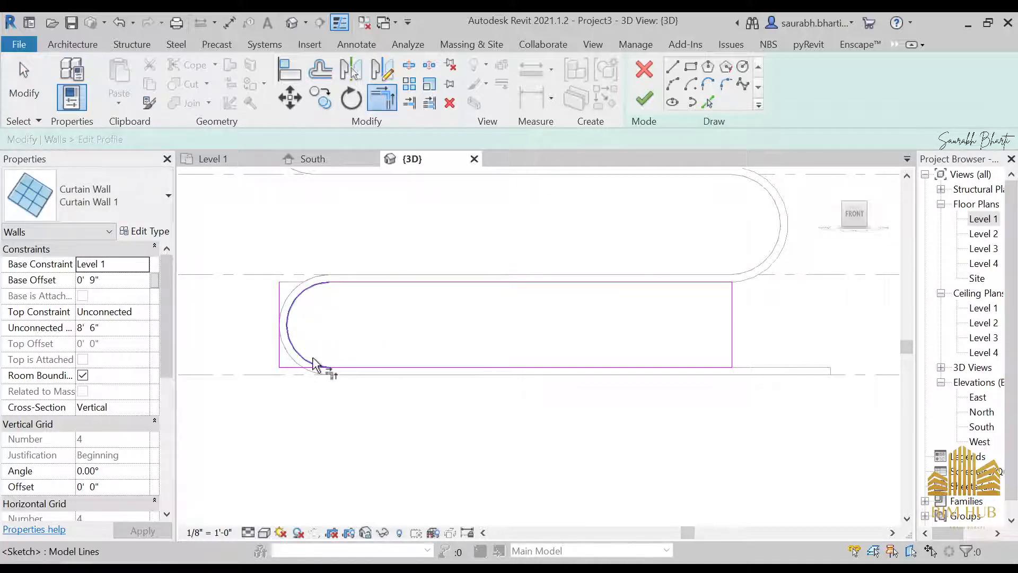
{"action": "left_click", "coordinate": [341, 369]}
{"action": "key", "text": "Escape"}
{"action": "left_click", "coordinate": [278, 358]}
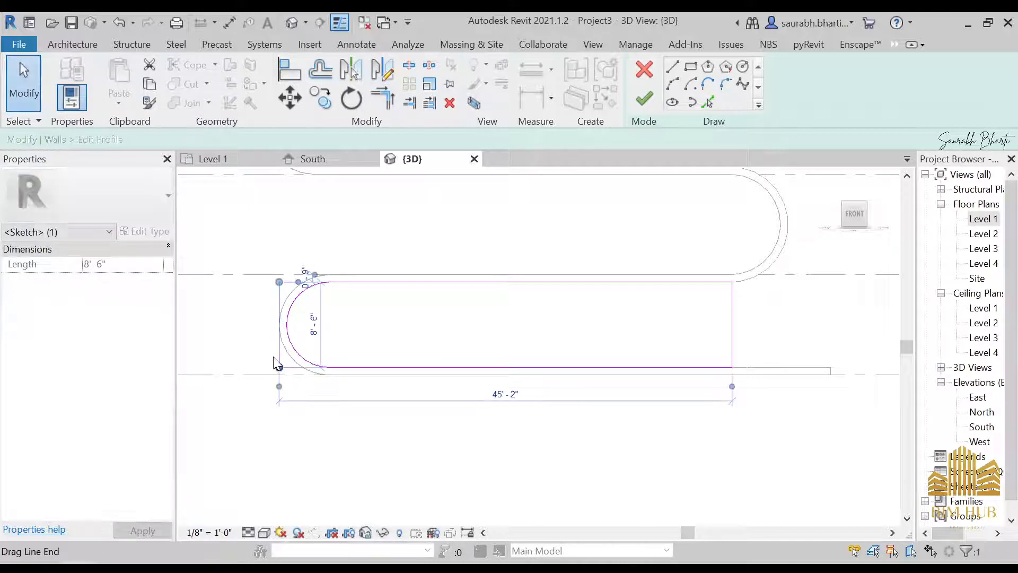
{"action": "key", "text": "Delete"}
Replace the profile's right vertical edge with a slanted line from the Level 1 floor's top end corner to where the outer arc crosses Level 2.
{"action": "middle_click_drag", "start_coordinate": [710, 337], "coordinate": [546, 338]}
{"action": "left_click", "coordinate": [570, 325]}
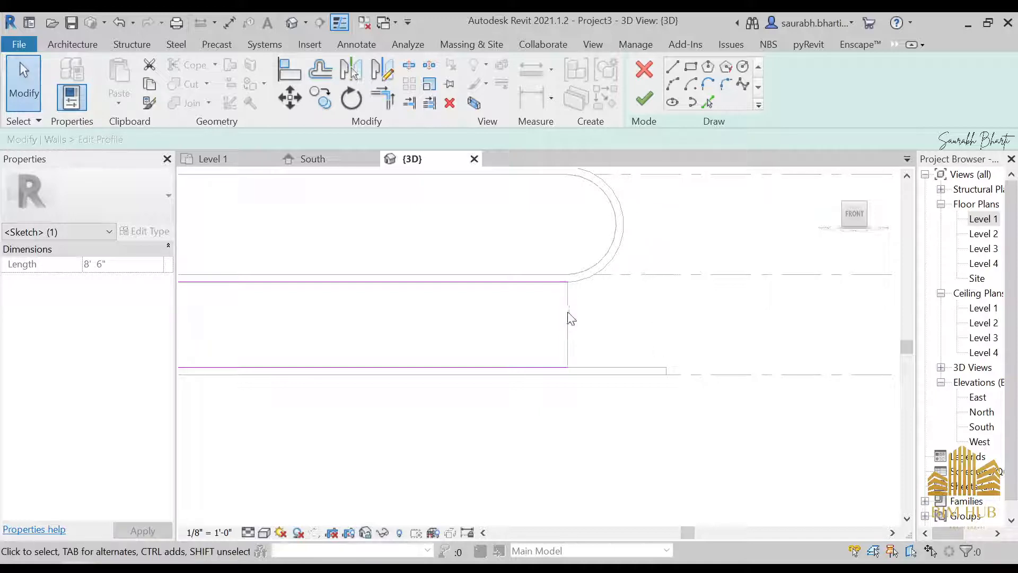
{"action": "key", "text": "Escape"}
{"action": "left_click", "coordinate": [673, 68]}
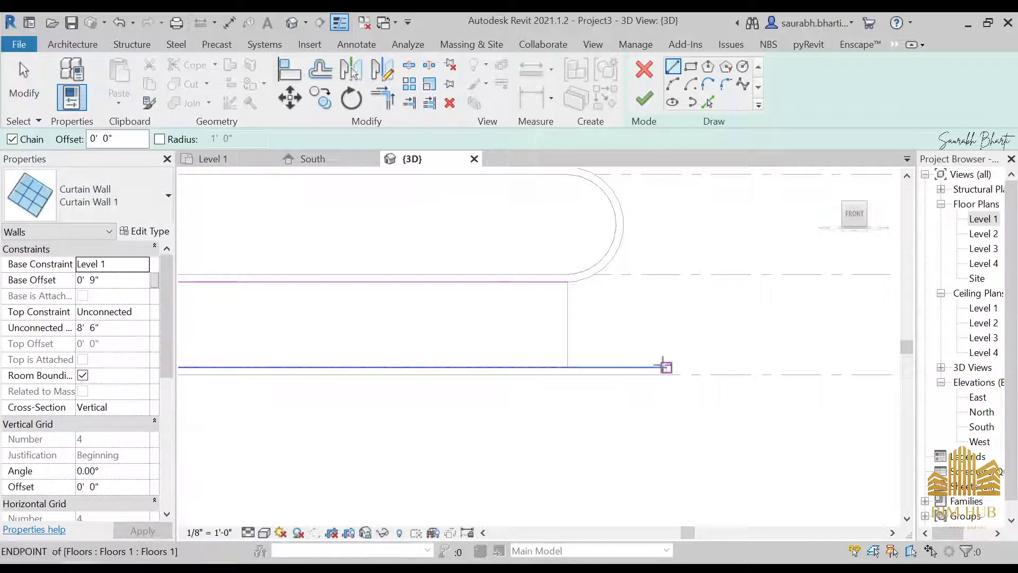
{"action": "left_click", "coordinate": [666, 367]}
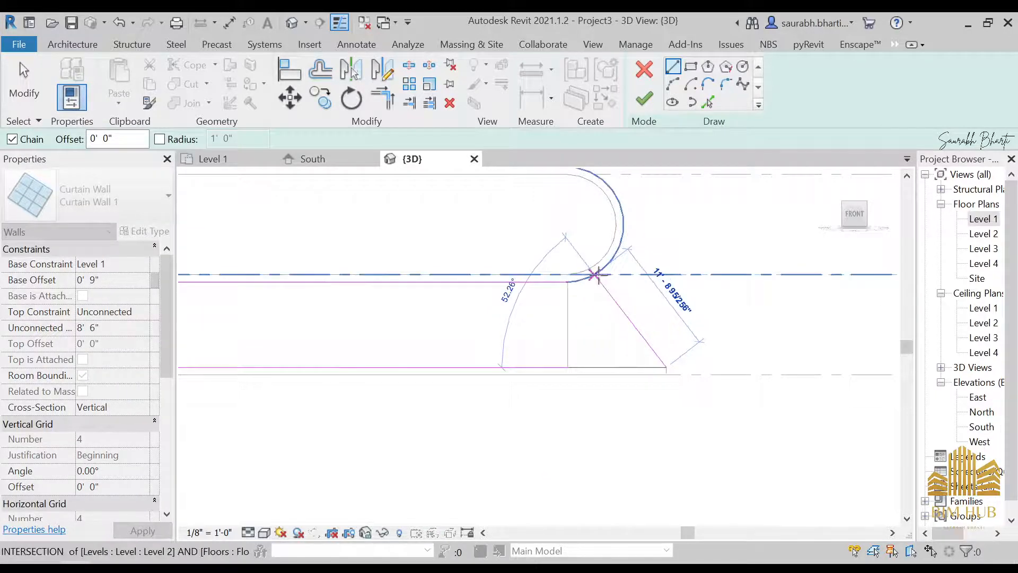
{"action": "left_click", "coordinate": [595, 275]}
{"action": "key", "text": "Escape"}
{"action": "key", "text": "Escape"}
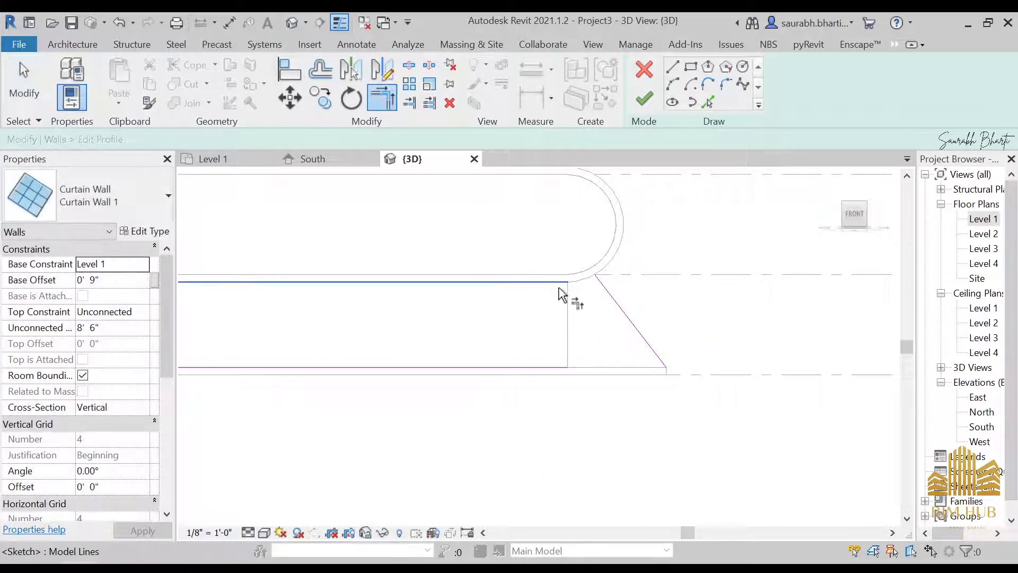
Add the floor's outer arc toward Level 3 to the profile and trim it to the slanted line.
{"action": "scroll", "coordinate": [597, 292], "scroll_direction": "up", "scroll_amount": 4}
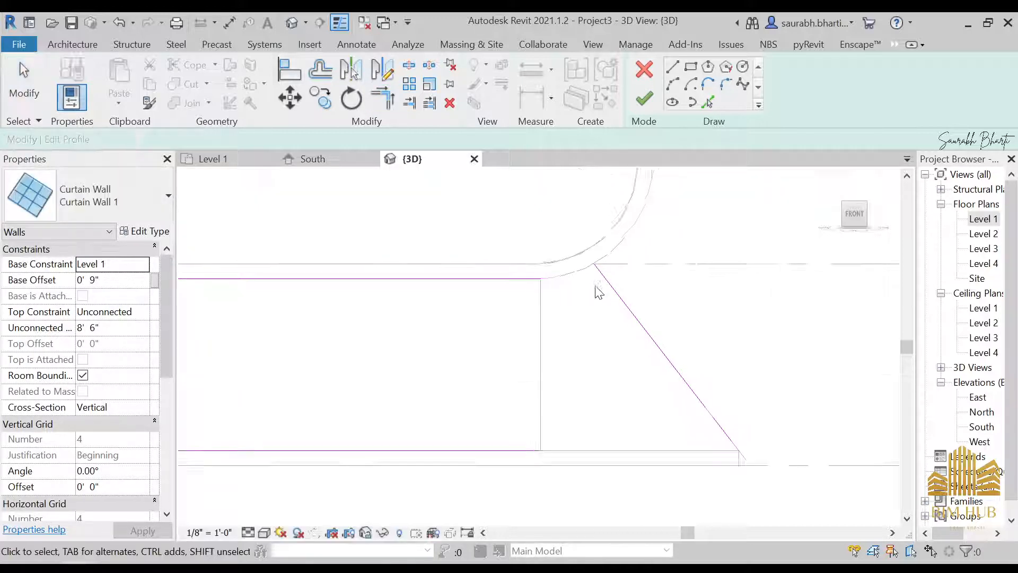
{"action": "left_click", "coordinate": [707, 102]}
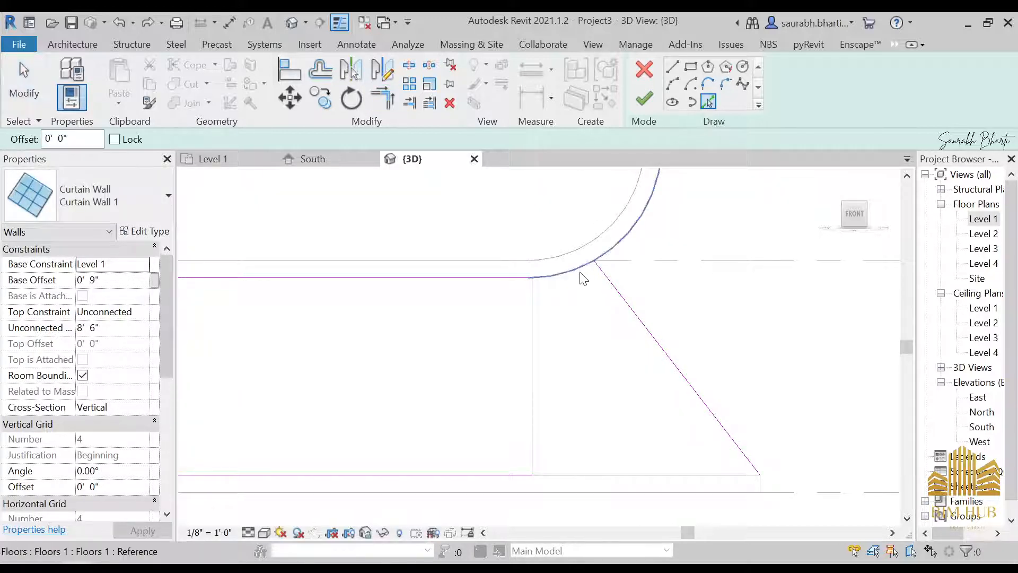
{"action": "left_click", "coordinate": [582, 273]}
{"action": "key", "text": "Escape"}
{"action": "key", "text": "Escape"}
{"action": "key", "text": "t"}
{"action": "key", "text": "r"}
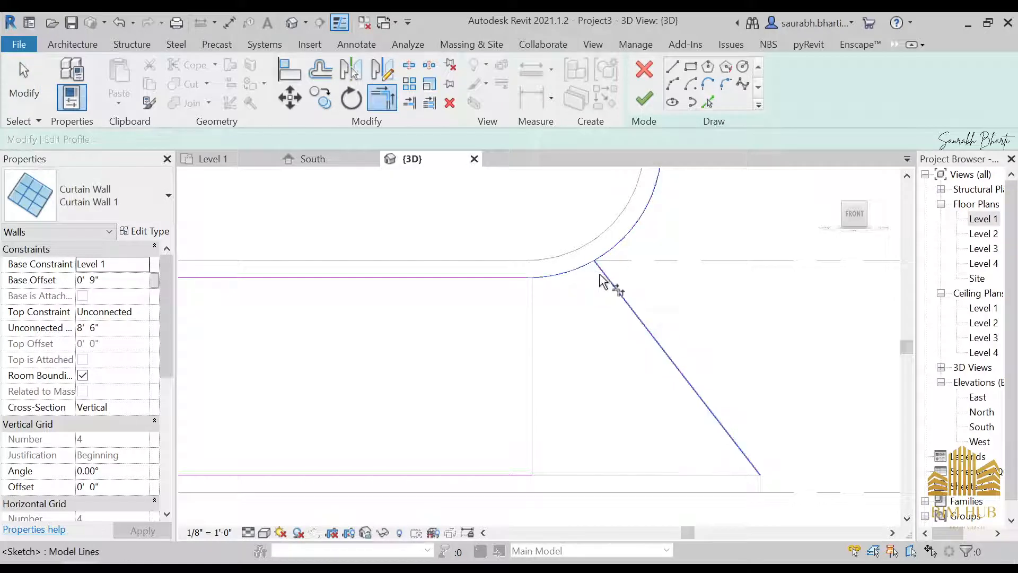
{"action": "scroll", "coordinate": [579, 345], "scroll_direction": "down", "scroll_amount": 6}
{"action": "key", "text": "Escape"}
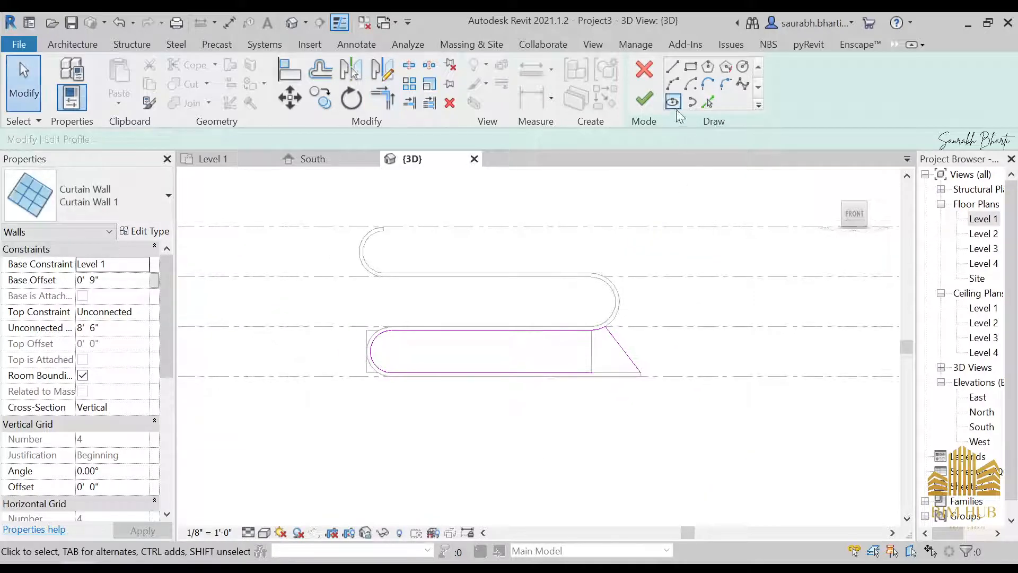
Extend the bottom profile line to the foot of the slanted line and try to finish the profile.
{"action": "scroll", "coordinate": [602, 329], "scroll_direction": "up", "scroll_amount": 3}
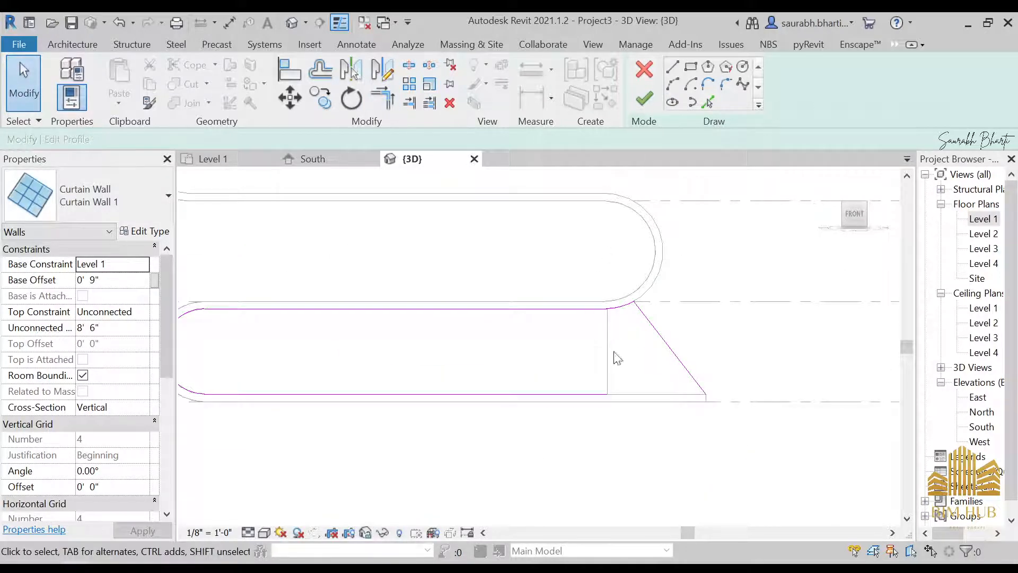
{"action": "key", "text": "t"}
{"action": "key", "text": "r"}
{"action": "left_click", "coordinate": [605, 394]}
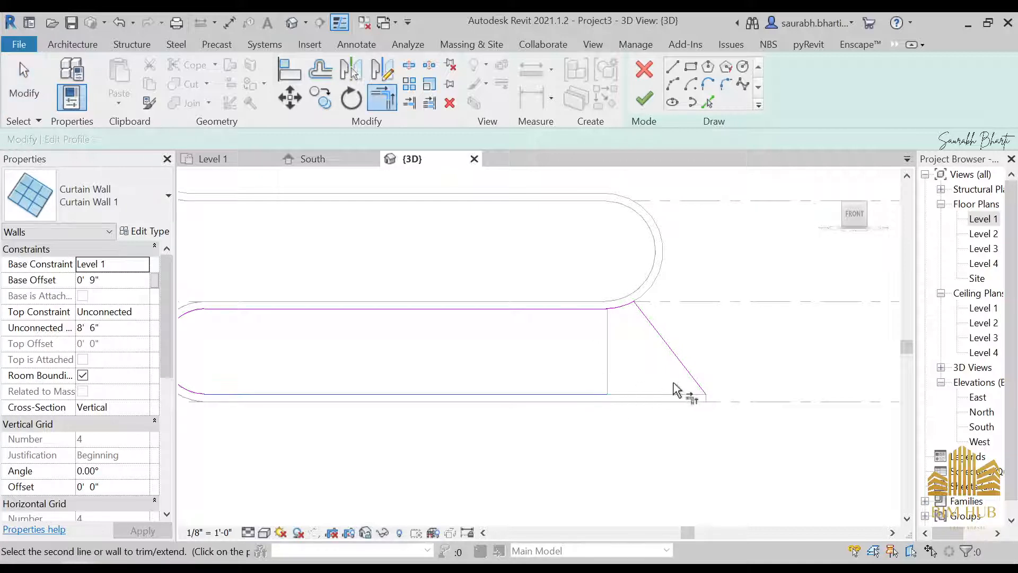
{"action": "left_click", "coordinate": [643, 98]}
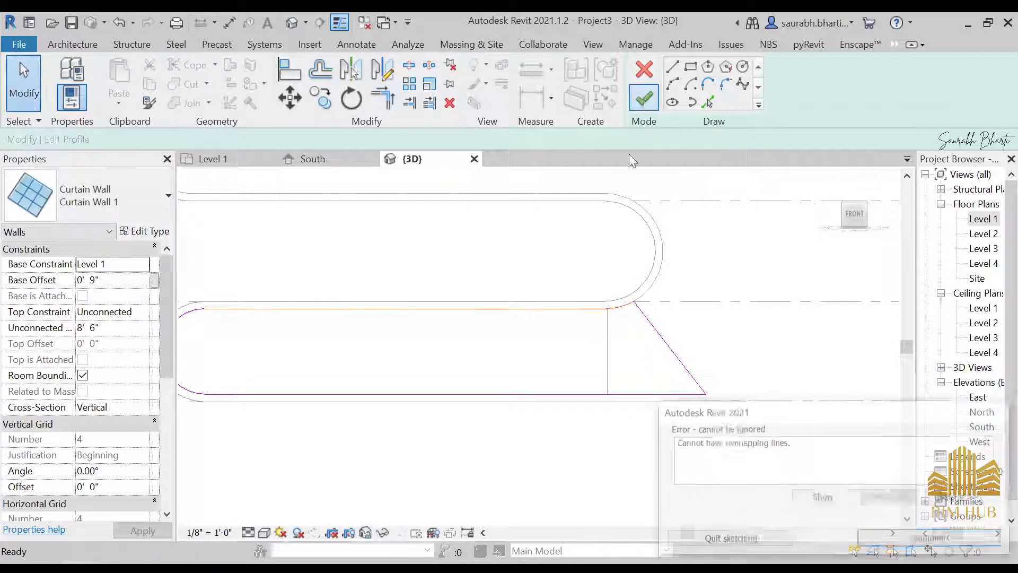
{"action": "key", "text": "Return"}
Delete the short arc segment between the profile's top line and the slanted line.
{"action": "scroll", "coordinate": [620, 306], "scroll_direction": "up", "scroll_amount": 4}
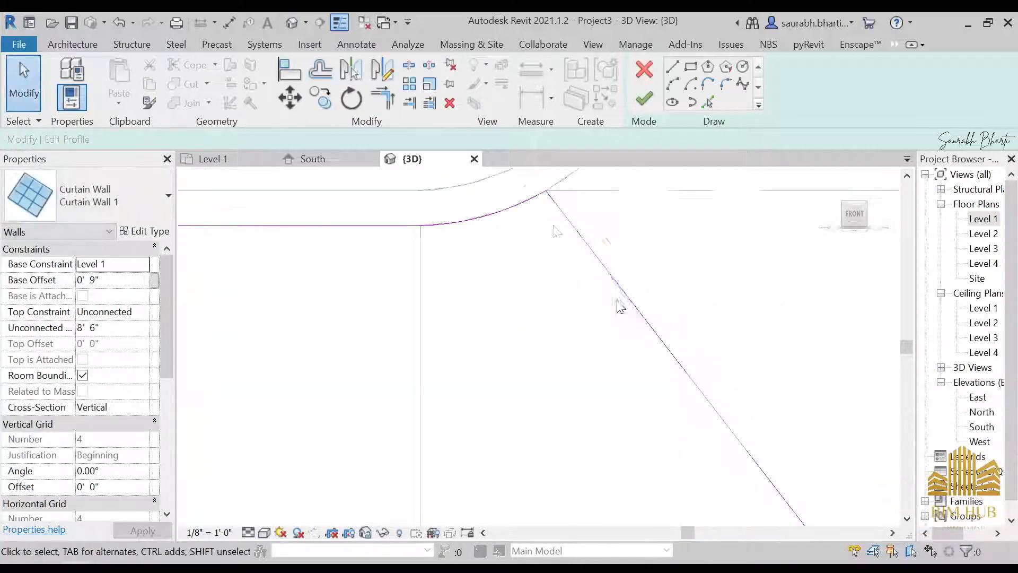
{"action": "scroll", "coordinate": [530, 208], "scroll_direction": "down", "scroll_amount": 2}
{"action": "left_click", "coordinate": [528, 203]}
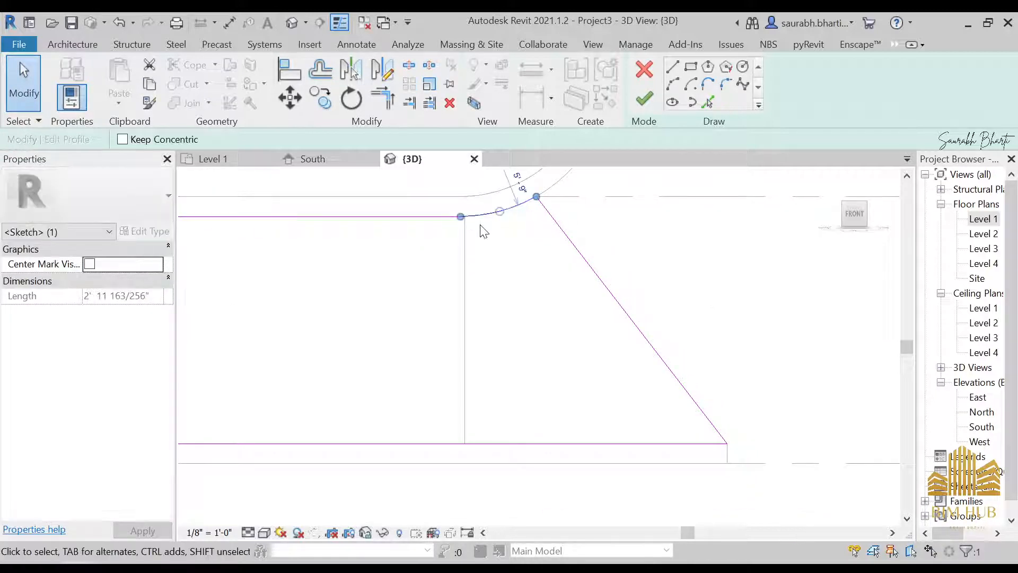
{"action": "left_click", "coordinate": [497, 233]}
{"action": "scroll", "coordinate": [494, 232], "scroll_direction": "up", "scroll_amount": 2}
{"action": "middle_click_drag", "start_coordinate": [462, 229], "coordinate": [516, 285]}
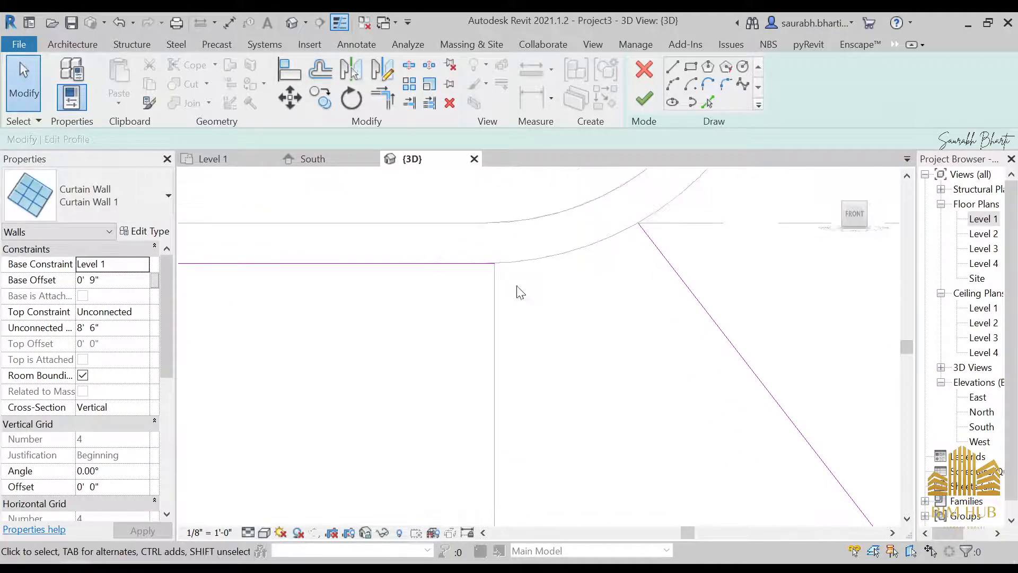
Try trimming the profile's top line straight to the slanted line, and undo the trim.
{"action": "scroll", "coordinate": [516, 284], "scroll_direction": "up", "scroll_amount": 3}
{"action": "left_click", "coordinate": [454, 229]}
{"action": "scroll", "coordinate": [504, 327], "scroll_direction": "down", "scroll_amount": 1}
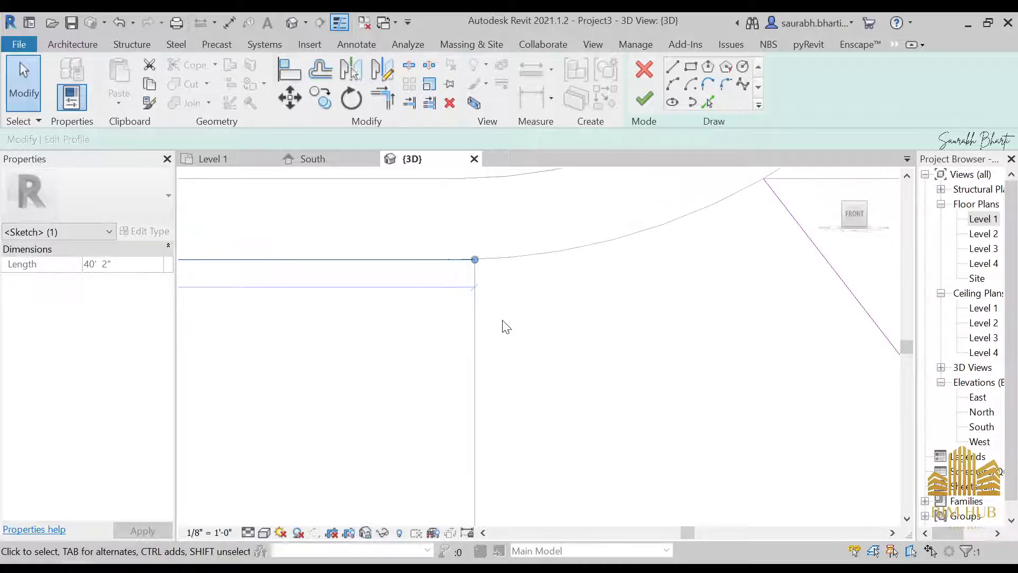
{"action": "key", "text": "Escape"}
{"action": "key", "text": "t"}
{"action": "key", "text": "r"}
{"action": "left_click", "coordinate": [457, 261]}
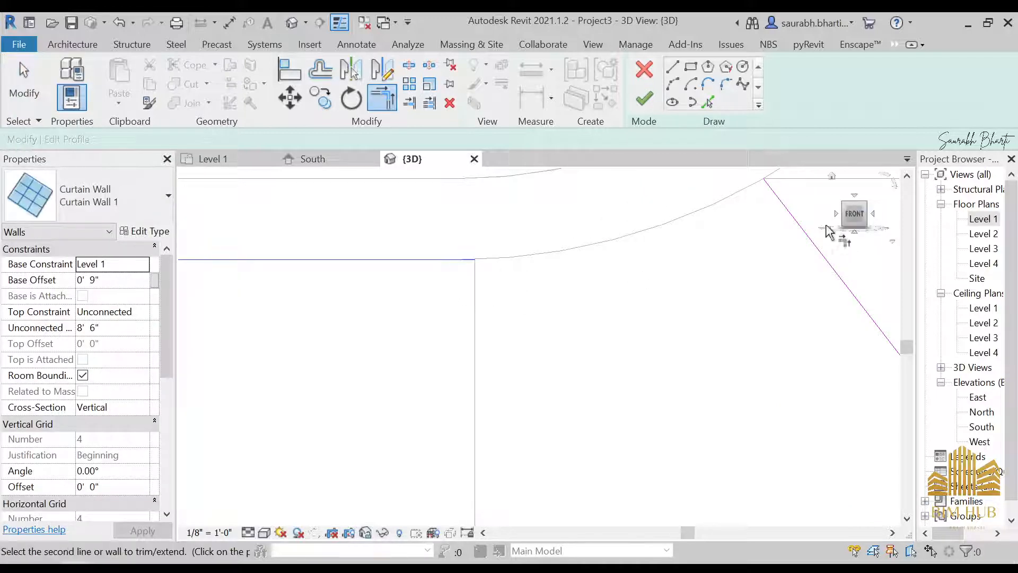
{"action": "left_click", "coordinate": [787, 204]}
{"action": "key", "text": "Escape"}
{"action": "scroll", "coordinate": [699, 284], "scroll_direction": "down", "scroll_amount": 4}
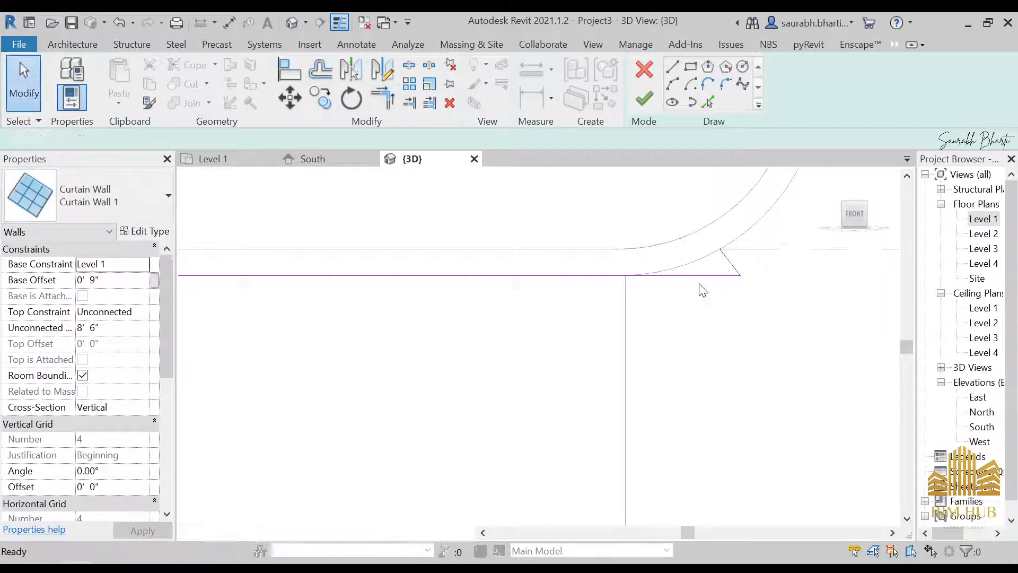
{"action": "key", "text": "ctrl+z"}
Pick the floor's outer arc again, trim it between the top line and the slanted line, and finish the profile.
{"action": "scroll", "coordinate": [735, 225], "scroll_direction": "down", "scroll_amount": 3}
{"action": "left_click", "coordinate": [709, 101]}
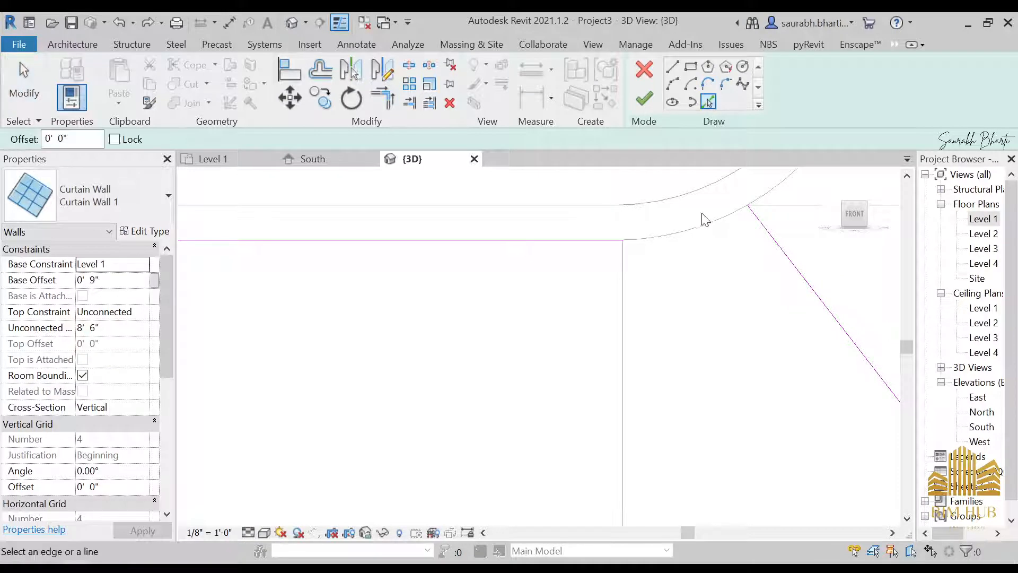
{"action": "key", "text": "Escape"}
{"action": "key", "text": "t"}
{"action": "key", "text": "r"}
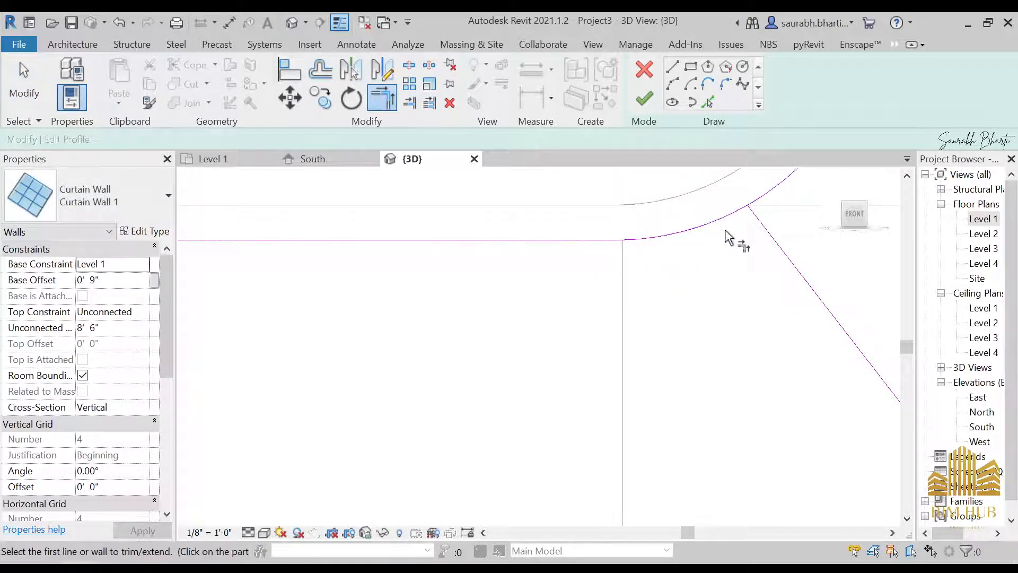
{"action": "left_click", "coordinate": [644, 98]}
{"action": "scroll", "coordinate": [640, 223], "scroll_direction": "down", "scroll_amount": 3}
{"action": "key", "text": "Escape"}
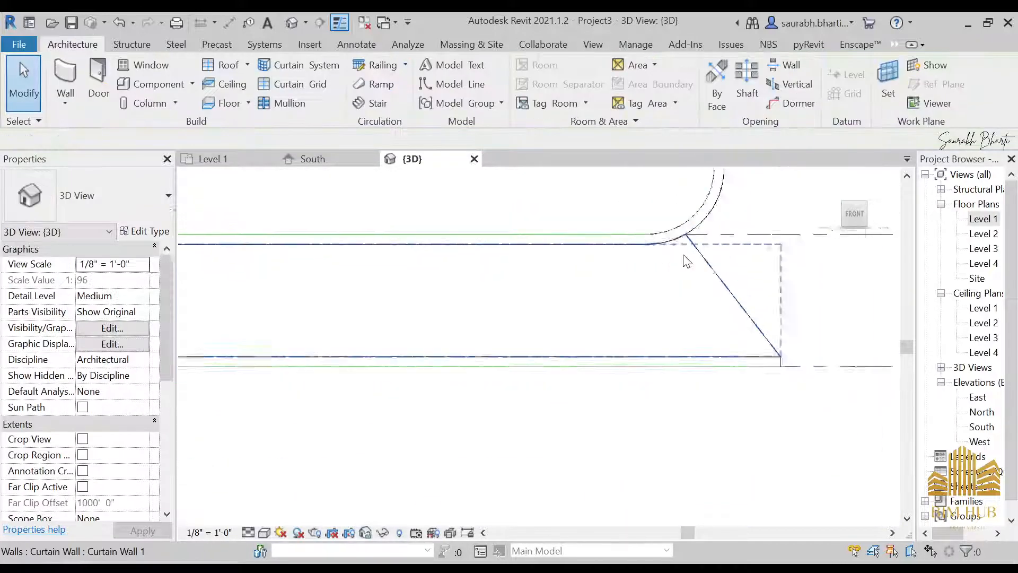
Orbit the model to examine the curtain wall's slanted end between the Level 1 and Level 2 floors.
{"action": "scroll", "coordinate": [747, 330], "scroll_direction": "down", "scroll_amount": 3}
{"action": "middle_click_drag", "start_coordinate": [732, 369], "coordinate": [594, 413], "text": "shift"}
{"action": "scroll", "coordinate": [664, 319], "scroll_direction": "up", "scroll_amount": 4}
{"action": "left_click", "coordinate": [658, 355]}
{"action": "middle_click_drag", "start_coordinate": [674, 415], "coordinate": [736, 425], "text": "shift"}
{"action": "left_click", "coordinate": [743, 379]}
{"action": "middle_click_drag", "start_coordinate": [772, 349], "coordinate": [823, 355], "text": "shift"}
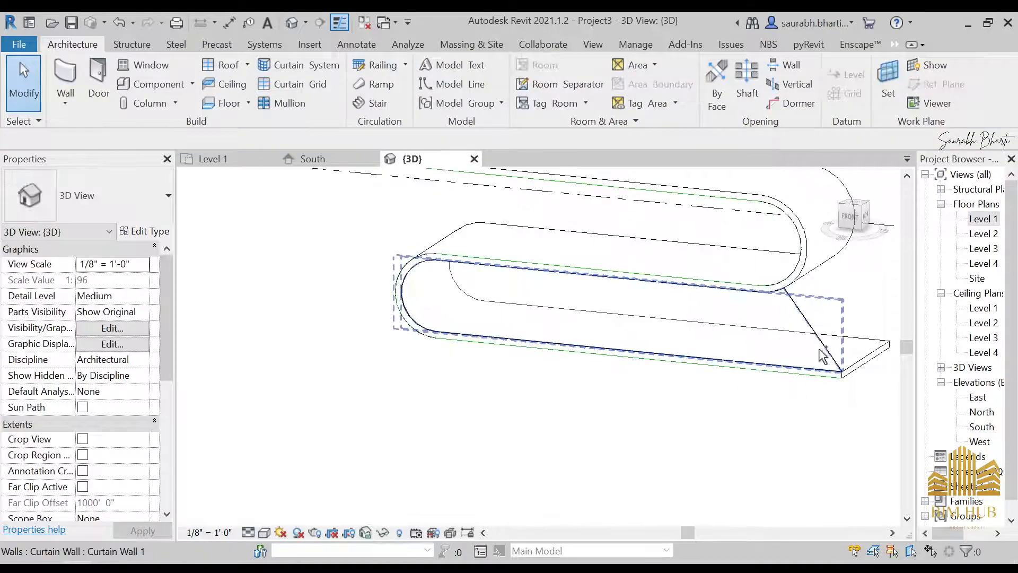
Reopen the curtain wall's profile, remove the slanted line and short arc, and cut the bottom line back to where the top line ends.
{"action": "double_click", "coordinate": [803, 364]}
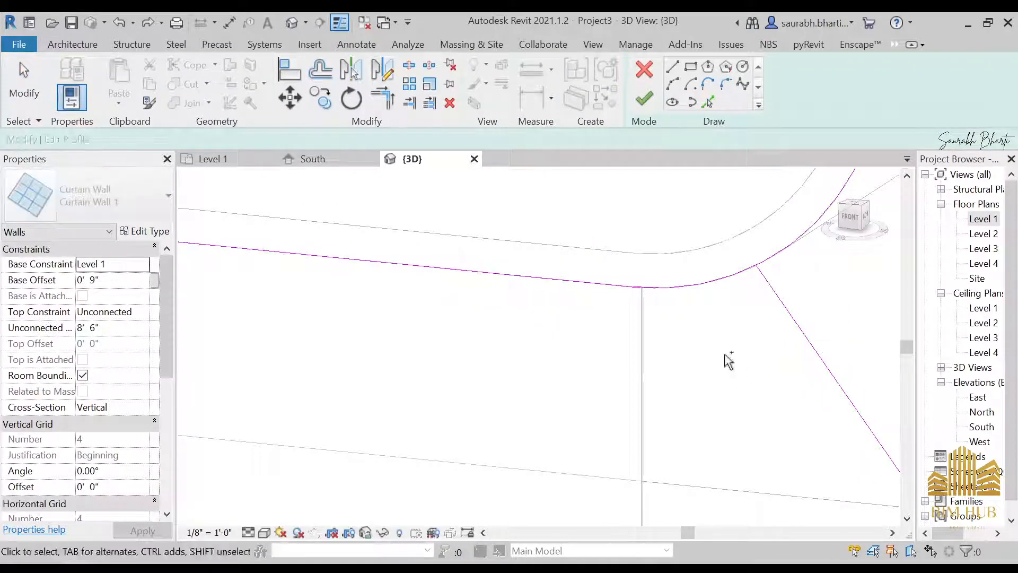
{"action": "scroll", "coordinate": [719, 321], "scroll_direction": "down", "scroll_amount": 5}
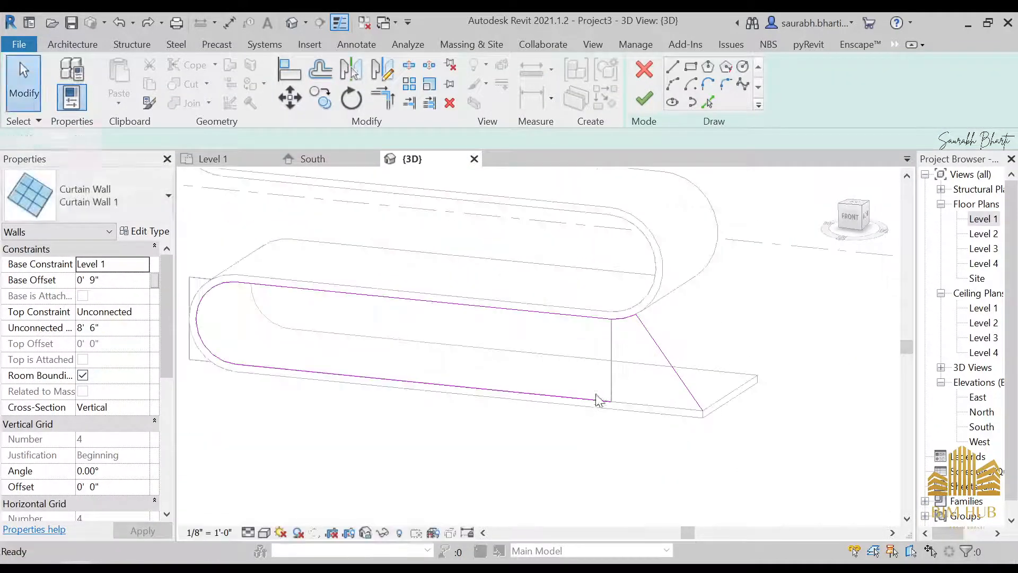
{"action": "scroll", "coordinate": [616, 381], "scroll_direction": "up", "scroll_amount": 5}
{"action": "scroll", "coordinate": [584, 406], "scroll_direction": "down", "scroll_amount": 2}
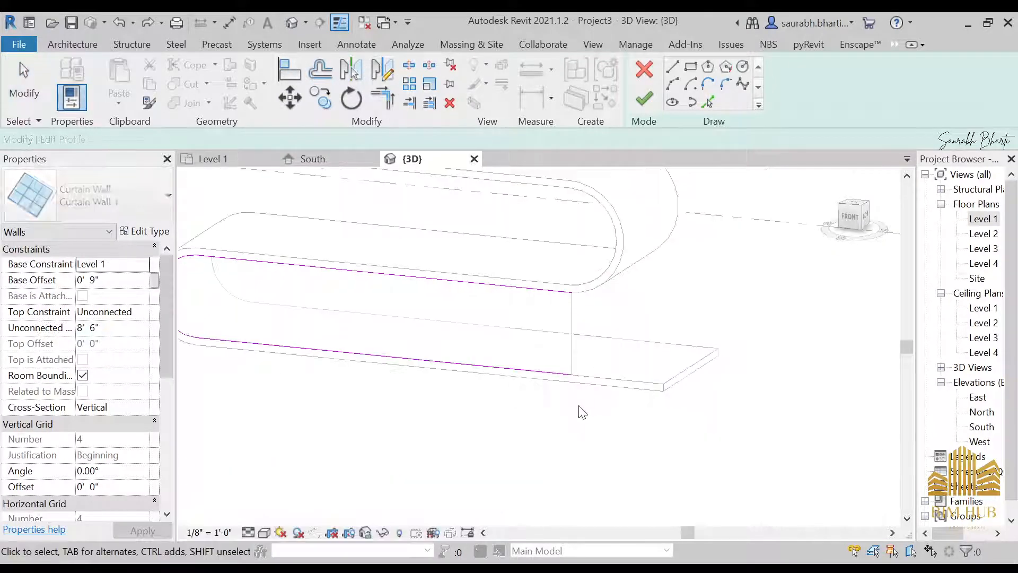
Close the curtain wall's profile with a vertical line joining the open ends of its bottom and top lines, and finish the profile.
{"action": "left_click", "coordinate": [853, 232]}
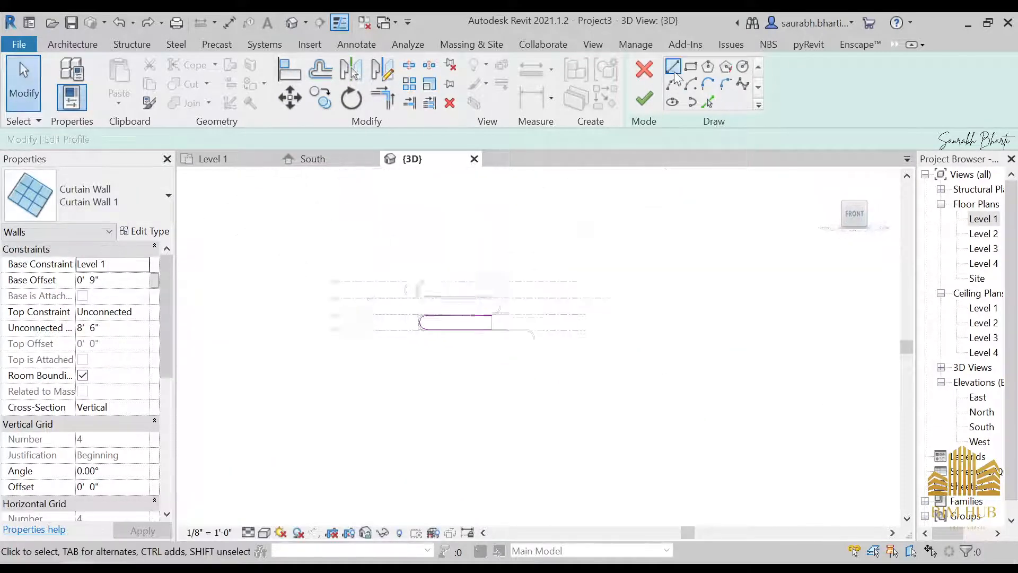
{"action": "key", "text": "l"}
{"action": "key", "text": "i"}
{"action": "scroll", "coordinate": [490, 288], "scroll_direction": "up", "scroll_amount": 3}
{"action": "middle_click_drag", "start_coordinate": [591, 321], "coordinate": [665, 466]}
{"action": "left_click", "coordinate": [643, 459]}
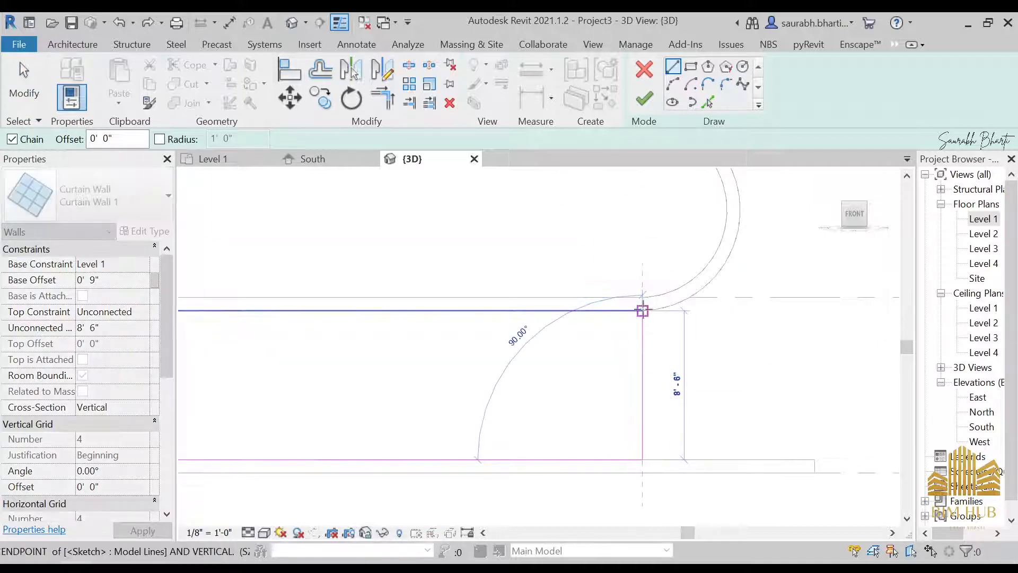
{"action": "left_click", "coordinate": [642, 310]}
{"action": "left_click", "coordinate": [645, 99]}
{"action": "scroll", "coordinate": [642, 327], "scroll_direction": "down", "scroll_amount": 3}
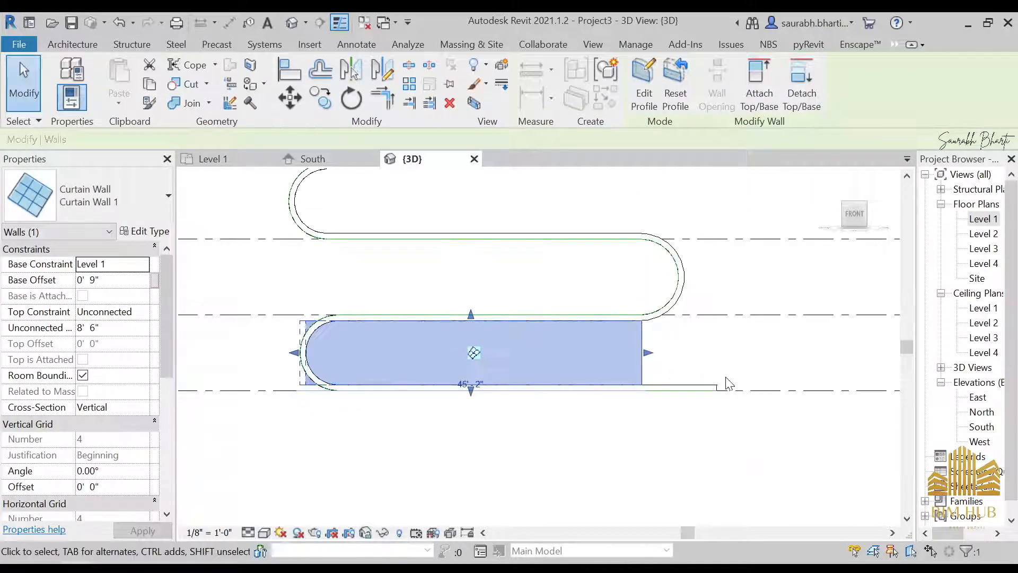
Change the type of the curtain wall between the Level 1 and Level 2 floors to Storefront.
{"action": "middle_click_drag", "start_coordinate": [743, 412], "coordinate": [607, 361], "text": "shift"}
{"action": "key", "text": "Escape"}
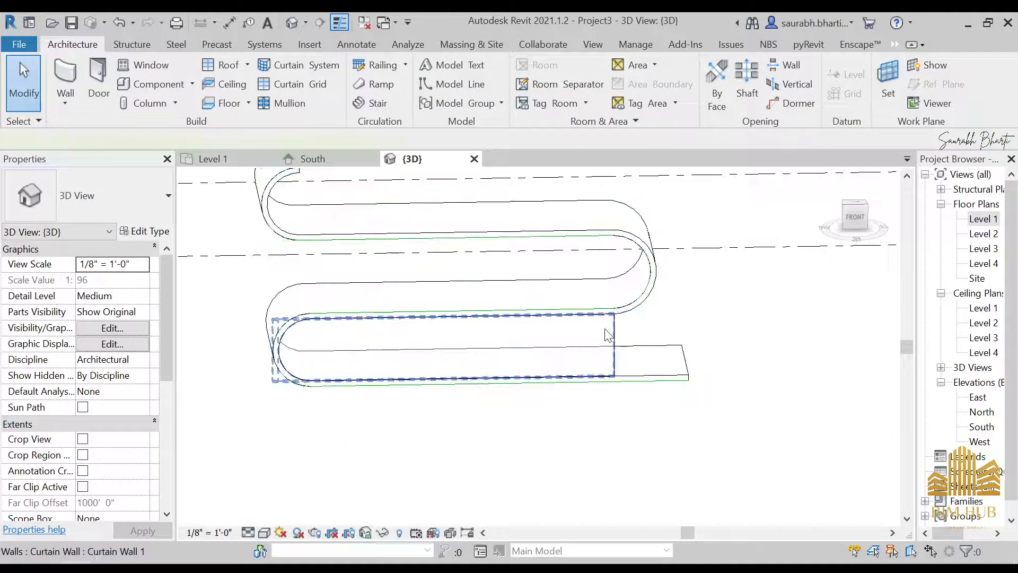
{"action": "left_click", "coordinate": [608, 335]}
{"action": "middle_click_drag", "start_coordinate": [724, 412], "coordinate": [741, 375], "text": "shift"}
{"action": "left_click", "coordinate": [852, 219]}
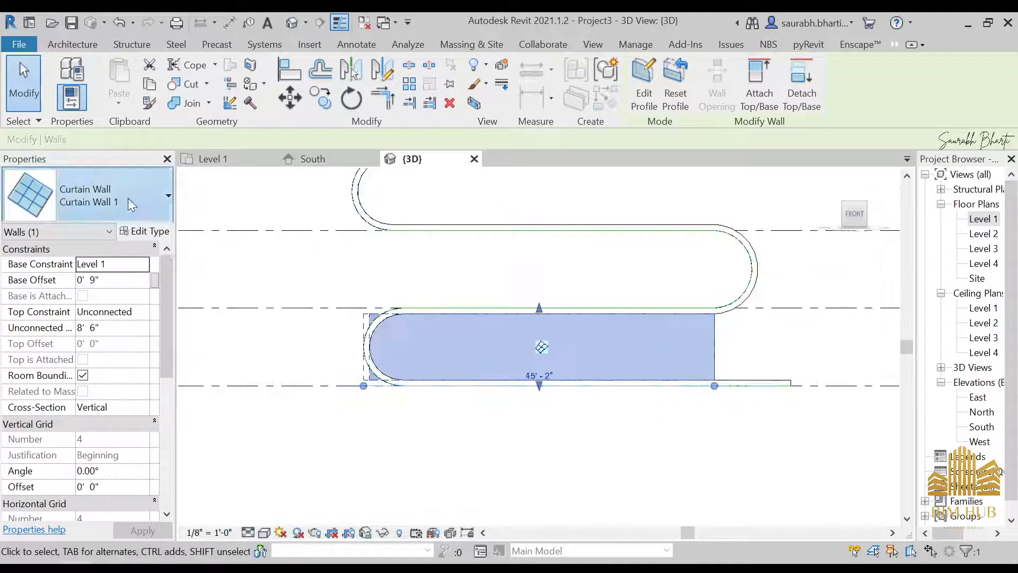
{"action": "left_click", "coordinate": [95, 196]}
{"action": "left_click", "coordinate": [72, 474]}
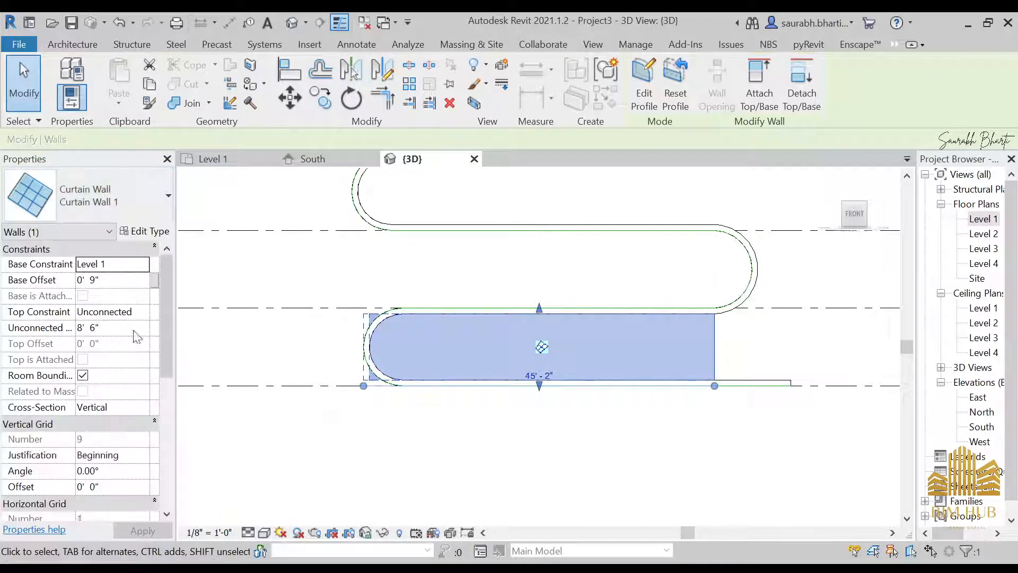
{"action": "left_click", "coordinate": [577, 451]}
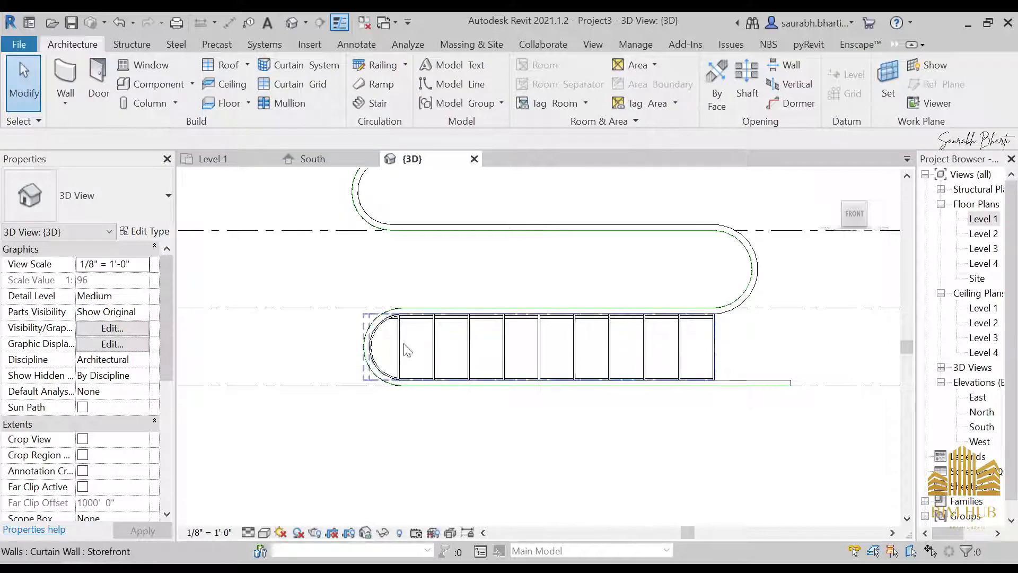
Duplicate the curtain wall's Storefront type under the name My Cutain Storefront.
{"action": "middle_click_drag", "start_coordinate": [731, 359], "coordinate": [599, 438], "text": "shift"}
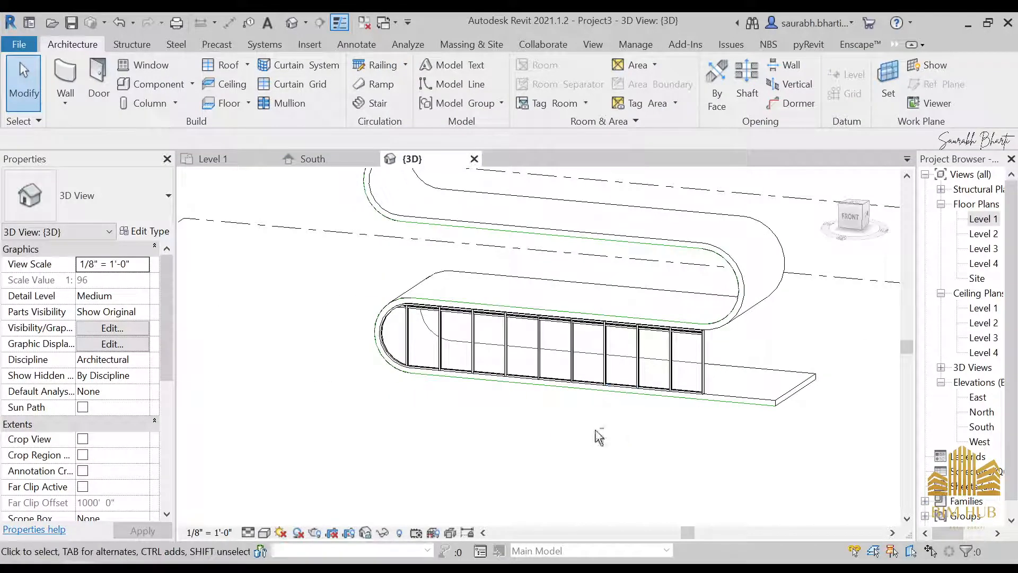
{"action": "left_click", "coordinate": [849, 216]}
{"action": "left_click", "coordinate": [596, 390]}
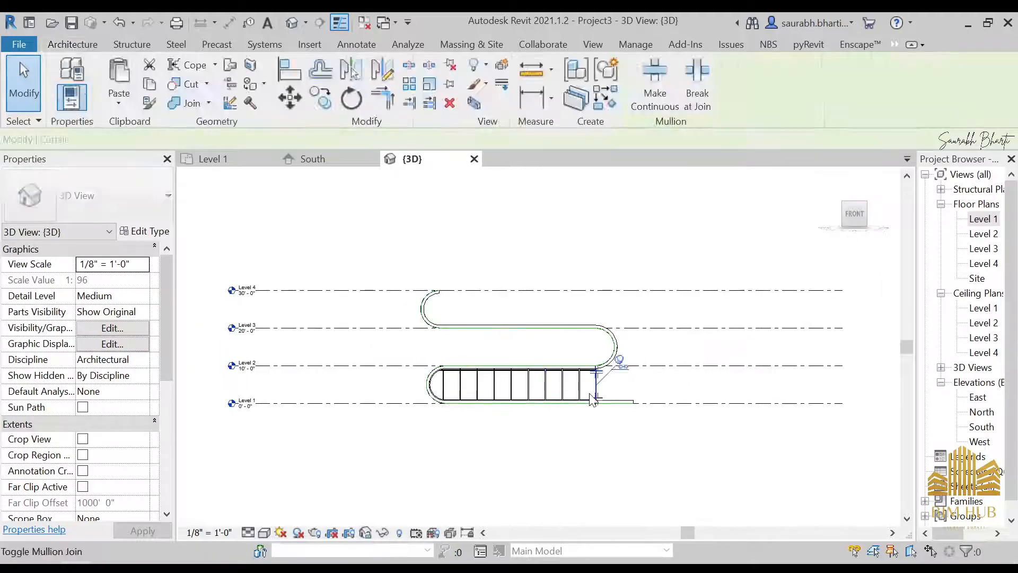
{"action": "left_click", "coordinate": [600, 391]}
{"action": "left_click", "coordinate": [597, 390]}
{"action": "left_click", "coordinate": [149, 231]}
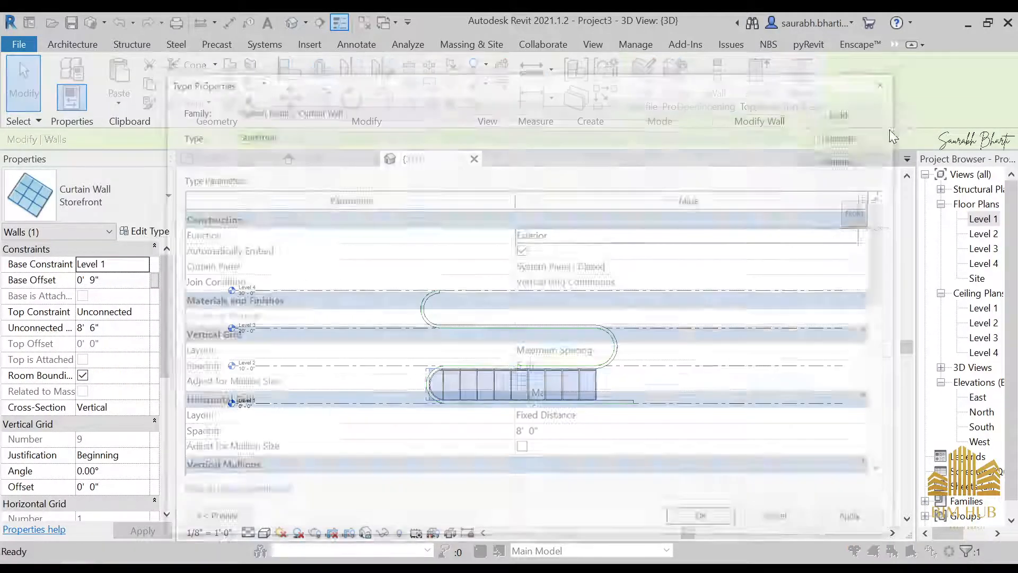
{"action": "left_click", "coordinate": [851, 134]}
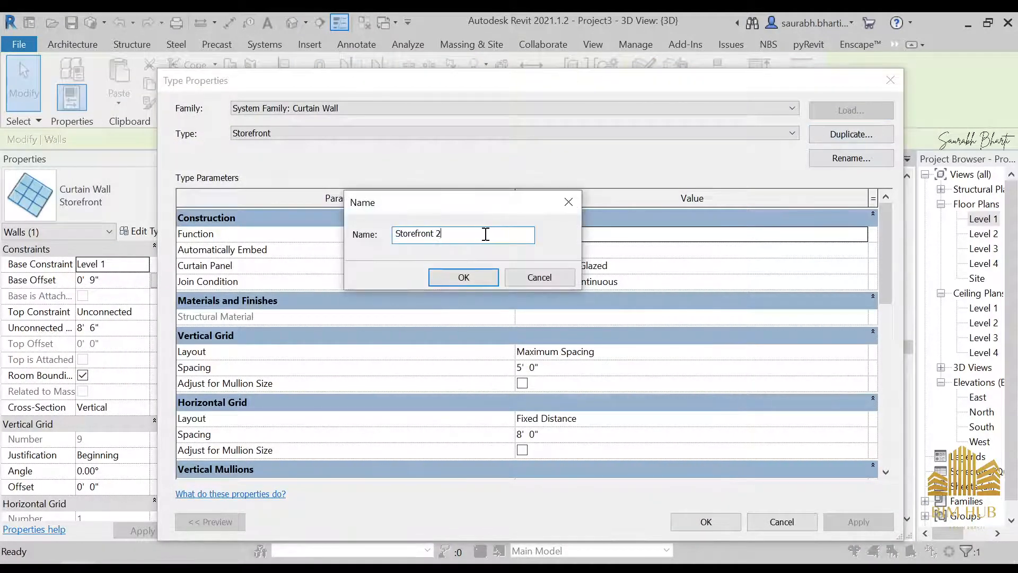
{"action": "type", "text": "My Cutain"}
{"action": "left_click", "coordinate": [444, 280]}
Set the horizontal grid spacing of the My Cutain Storefront type to 6' 6" and apply the type changes.
{"action": "left_click", "coordinate": [564, 435]}
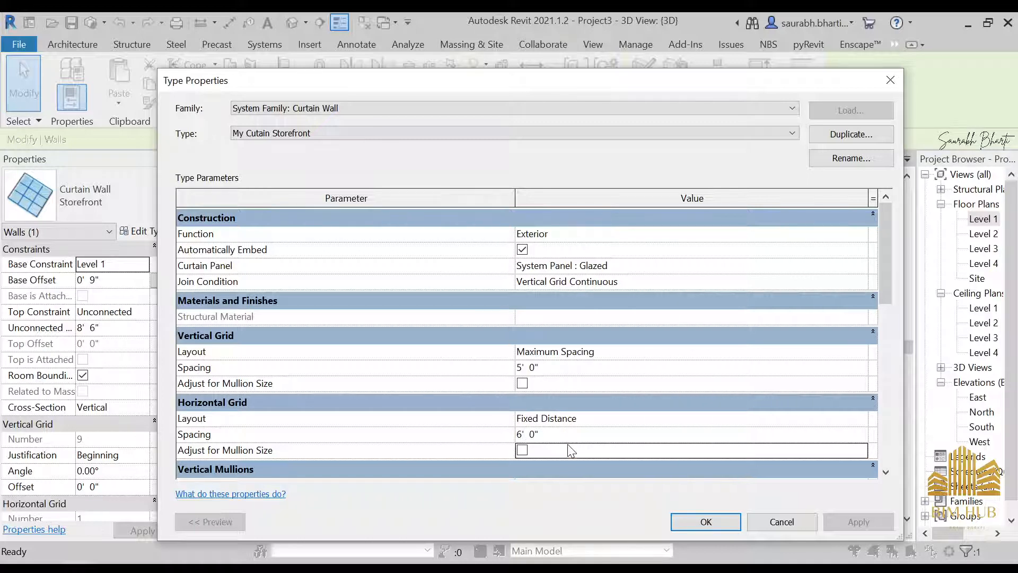
{"action": "left_click", "coordinate": [558, 438]}
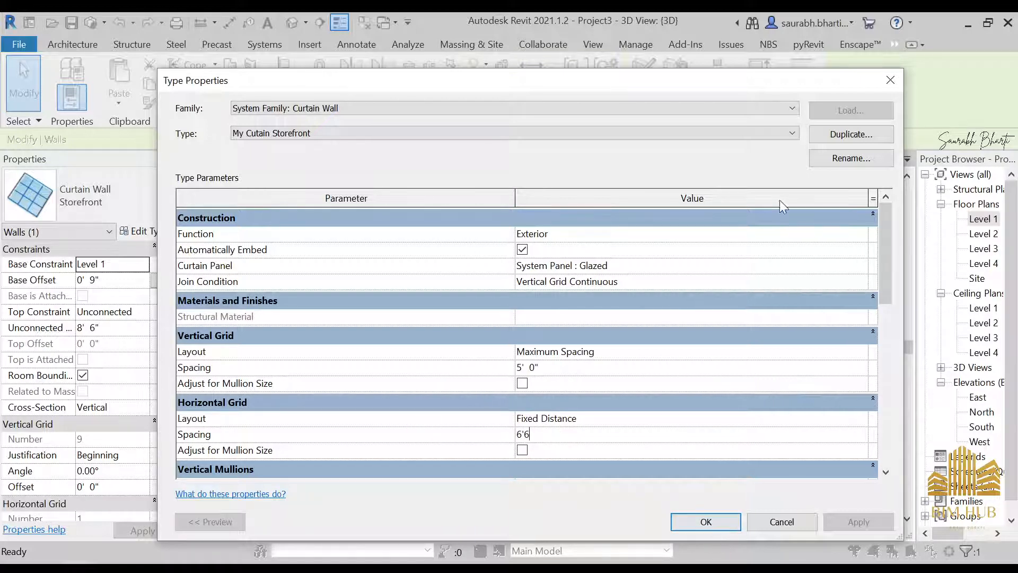
{"action": "left_click", "coordinate": [727, 522]}
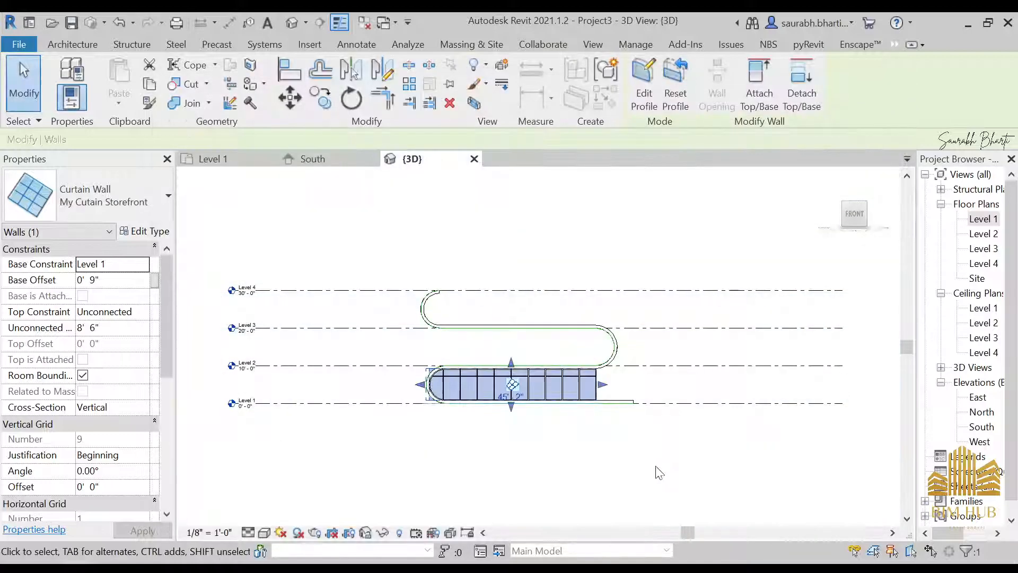
{"action": "left_click", "coordinate": [562, 431]}
Examine the curtain wall's grid and mullions from the front, then from the open back side of the floor.
{"action": "scroll", "coordinate": [578, 393], "scroll_direction": "up", "scroll_amount": 4}
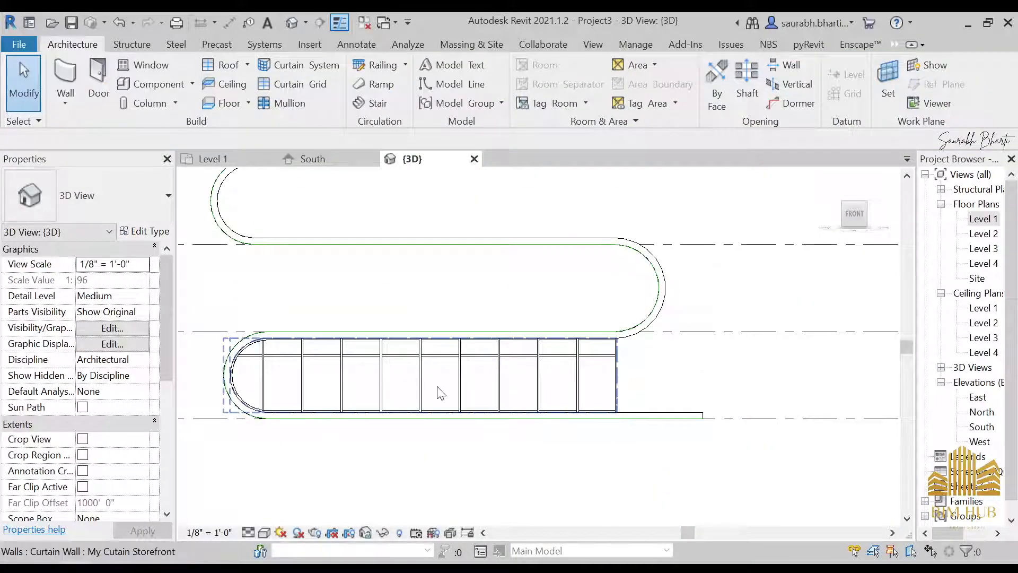
{"action": "scroll", "coordinate": [456, 388], "scroll_direction": "up", "scroll_amount": 2}
{"action": "scroll", "coordinate": [535, 379], "scroll_direction": "down", "scroll_amount": 5}
{"action": "middle_click_drag", "start_coordinate": [596, 378], "coordinate": [673, 420], "text": "shift"}
{"action": "left_click", "coordinate": [593, 365]}
{"action": "scroll", "coordinate": [592, 367], "scroll_direction": "up", "scroll_amount": 2}
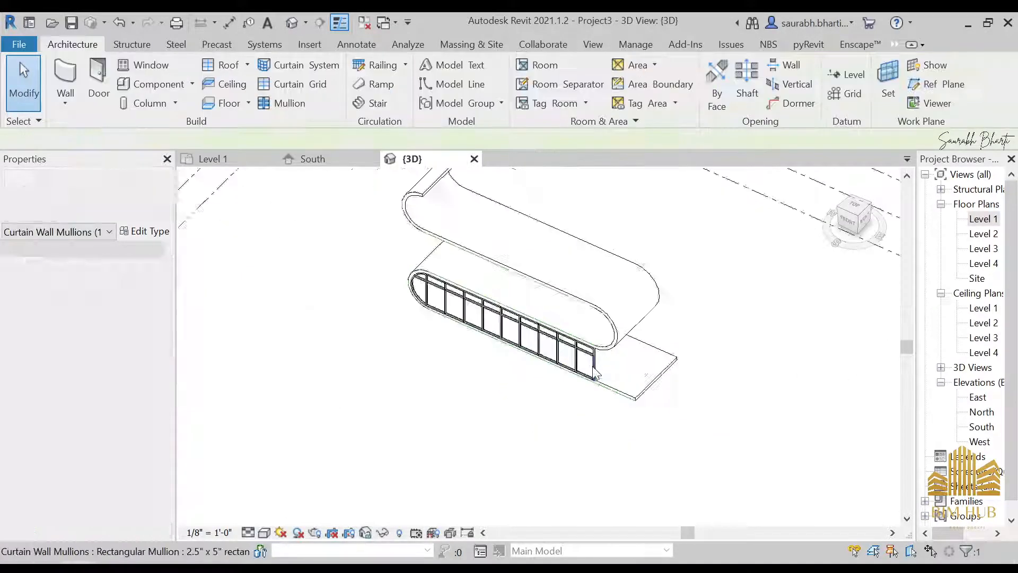
{"action": "middle_click_drag", "start_coordinate": [655, 378], "coordinate": [455, 325], "text": "shift"}
{"action": "middle_click_drag", "start_coordinate": [572, 429], "coordinate": [574, 395], "text": "shift"}
Open the Level 1 floor plan with the curtain wall in view.
{"action": "double_click", "coordinate": [984, 219]}
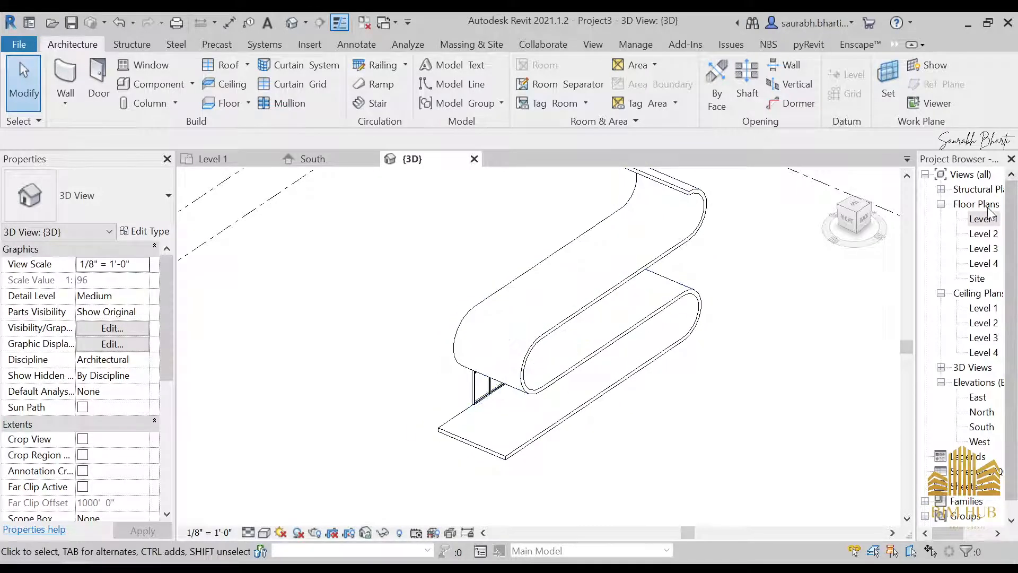
{"action": "scroll", "coordinate": [552, 300], "scroll_direction": "down", "scroll_amount": 3}
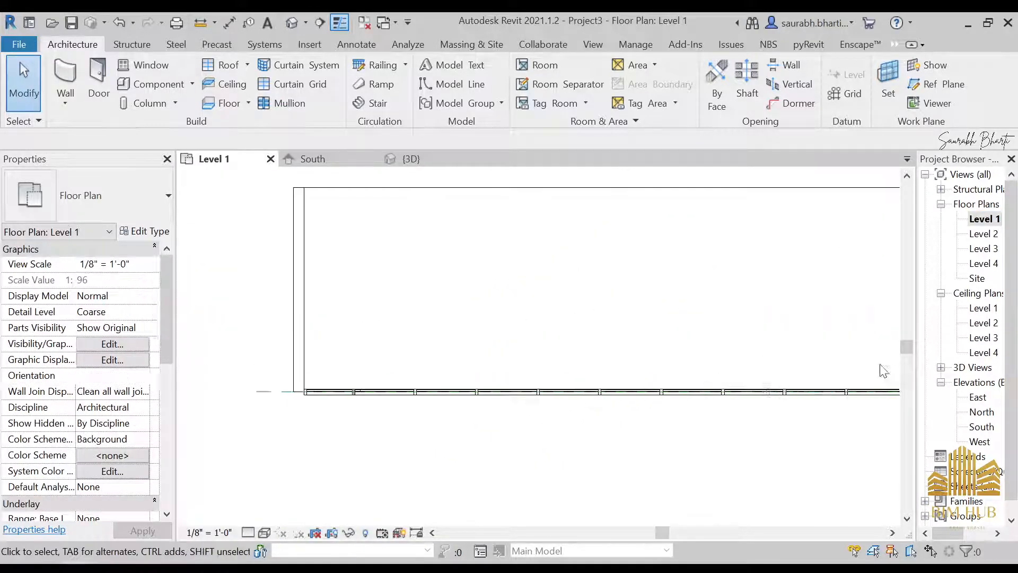
{"action": "scroll", "coordinate": [641, 409], "scroll_direction": "down", "scroll_amount": 2}
{"action": "left_click", "coordinate": [646, 381]}
{"action": "middle_click_drag", "start_coordinate": [702, 381], "coordinate": [552, 359]}
{"action": "scroll", "coordinate": [465, 265], "scroll_direction": "down", "scroll_amount": 1}
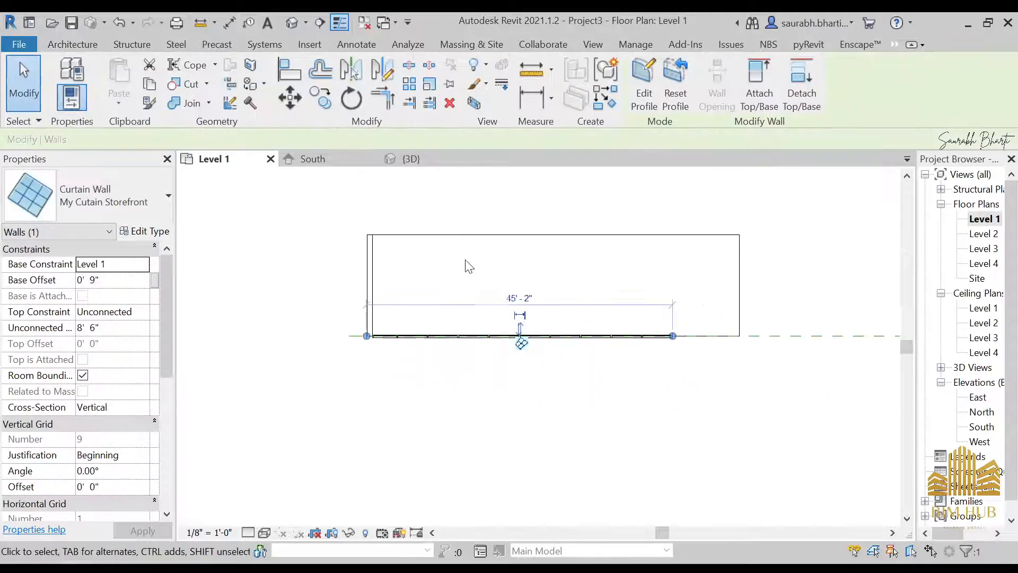
{"action": "middle_click_drag", "start_coordinate": [466, 266], "coordinate": [476, 332]}
{"action": "left_click", "coordinate": [330, 99]}
{"action": "scroll", "coordinate": [393, 366], "scroll_direction": "up", "scroll_amount": 3}
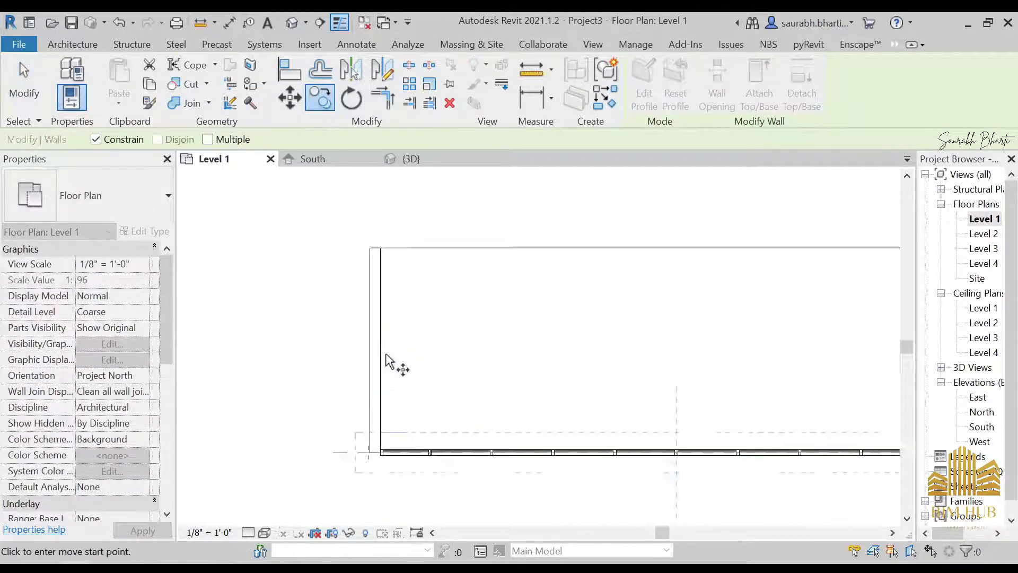
{"action": "scroll", "coordinate": [380, 499], "scroll_direction": "up", "scroll_amount": 3}
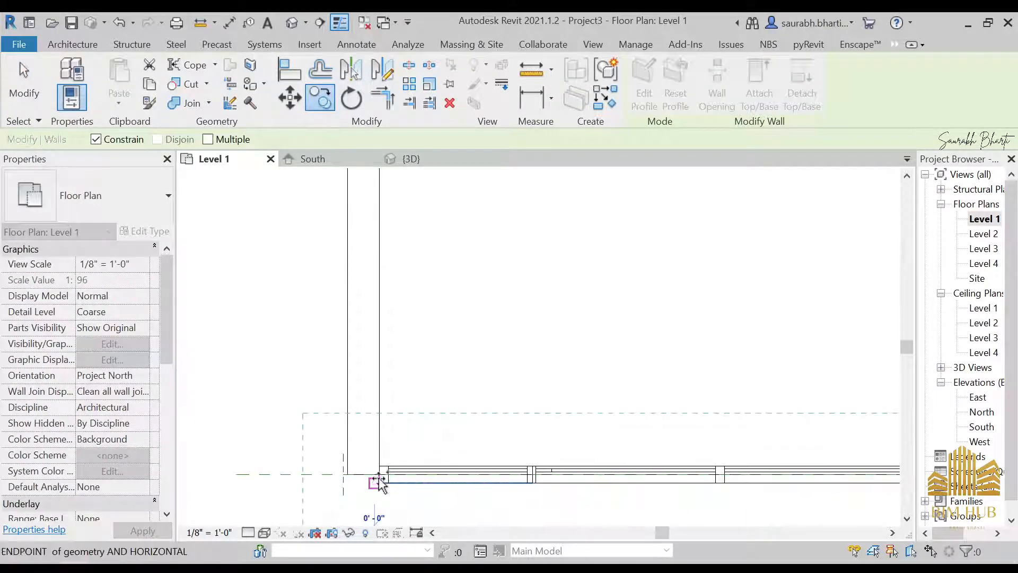
{"action": "scroll", "coordinate": [377, 206], "scroll_direction": "down", "scroll_amount": 2}
{"action": "middle_click_drag", "start_coordinate": [377, 206], "coordinate": [352, 375]}
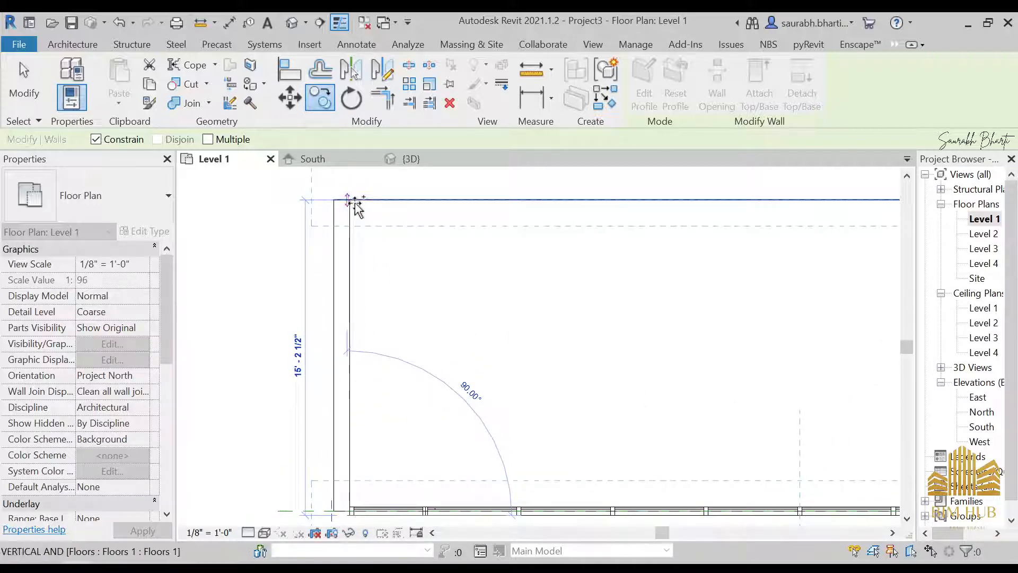
{"action": "scroll", "coordinate": [355, 207], "scroll_direction": "up", "scroll_amount": 2}
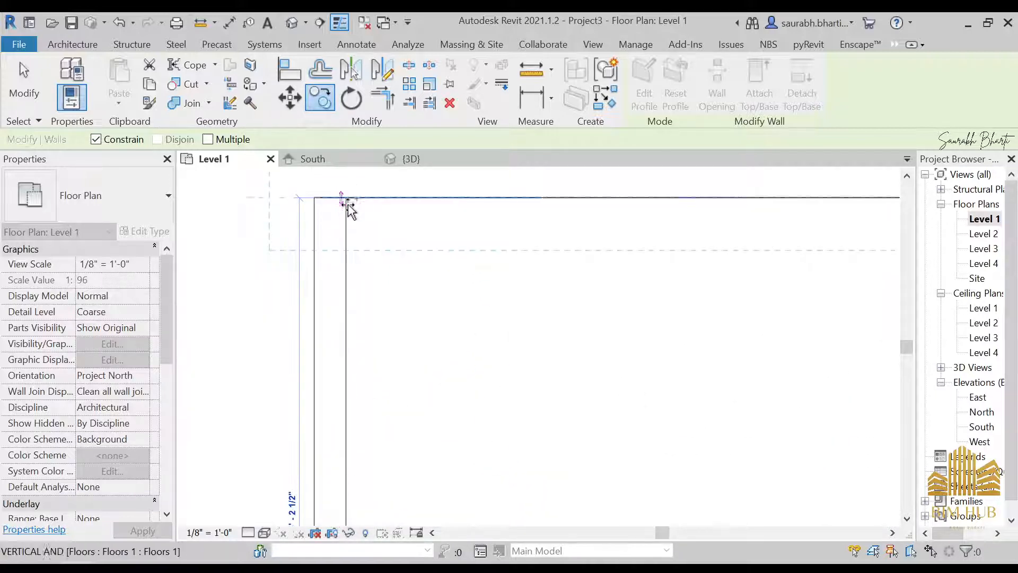
{"action": "scroll", "coordinate": [350, 204], "scroll_direction": "down", "scroll_amount": 2}
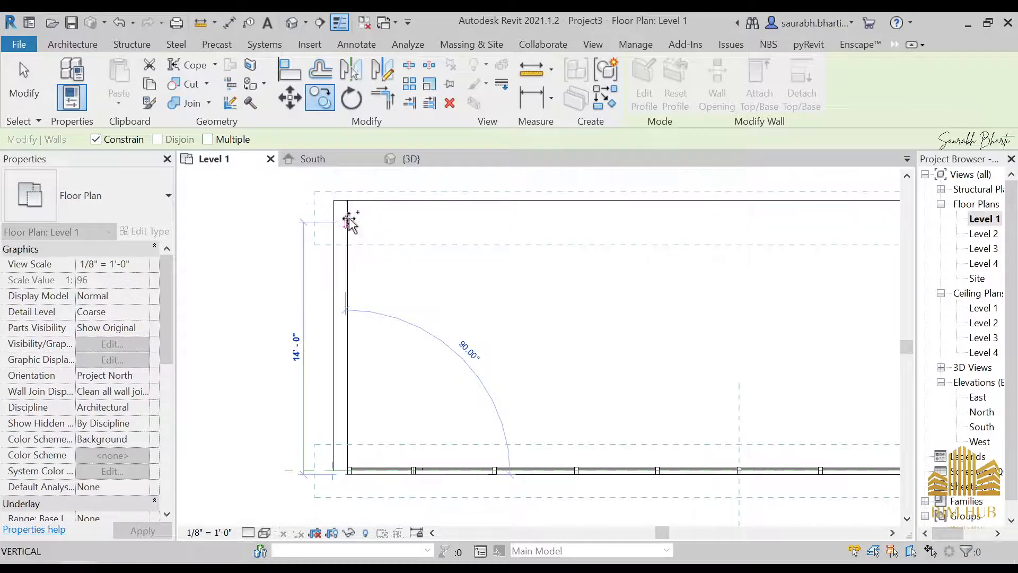
{"action": "key", "text": "Escape"}
{"action": "key", "text": "Escape"}
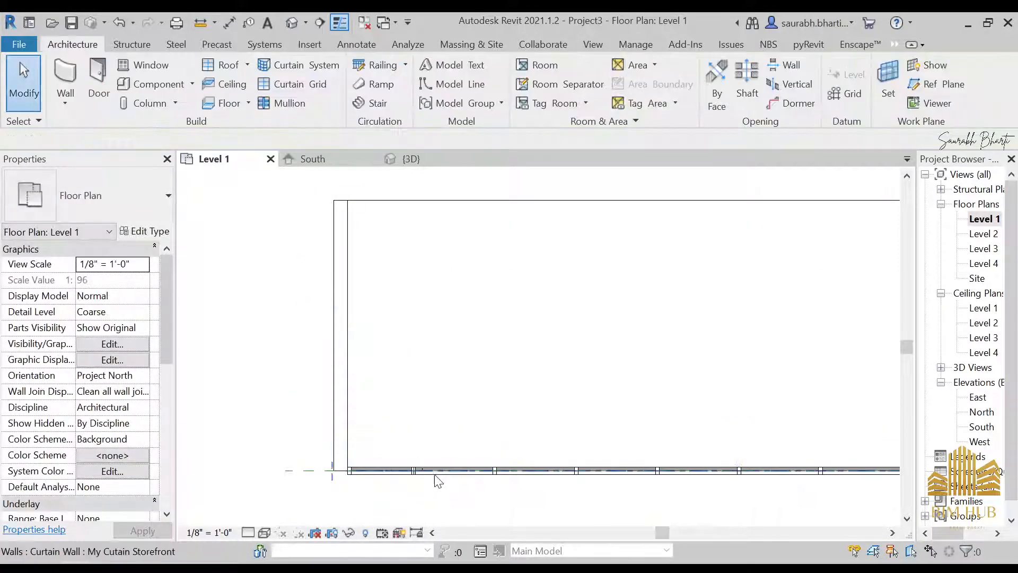
Copy the curtain wall straight across the floor, from its outer end corner to the floor's opposite long edge.
{"action": "left_click", "coordinate": [433, 473]}
{"action": "left_click", "coordinate": [321, 101]}
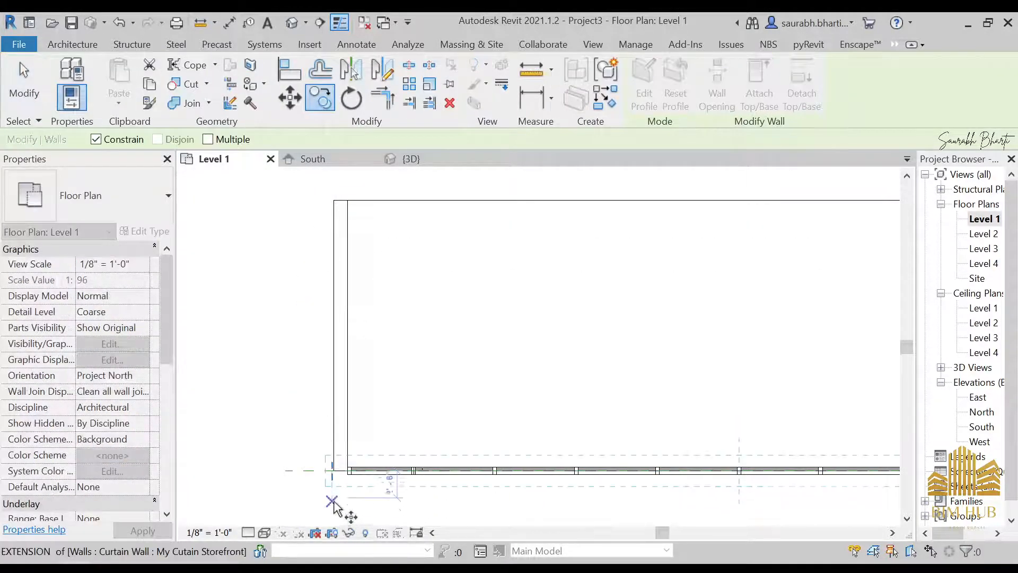
{"action": "scroll", "coordinate": [374, 411], "scroll_direction": "up", "scroll_amount": 3}
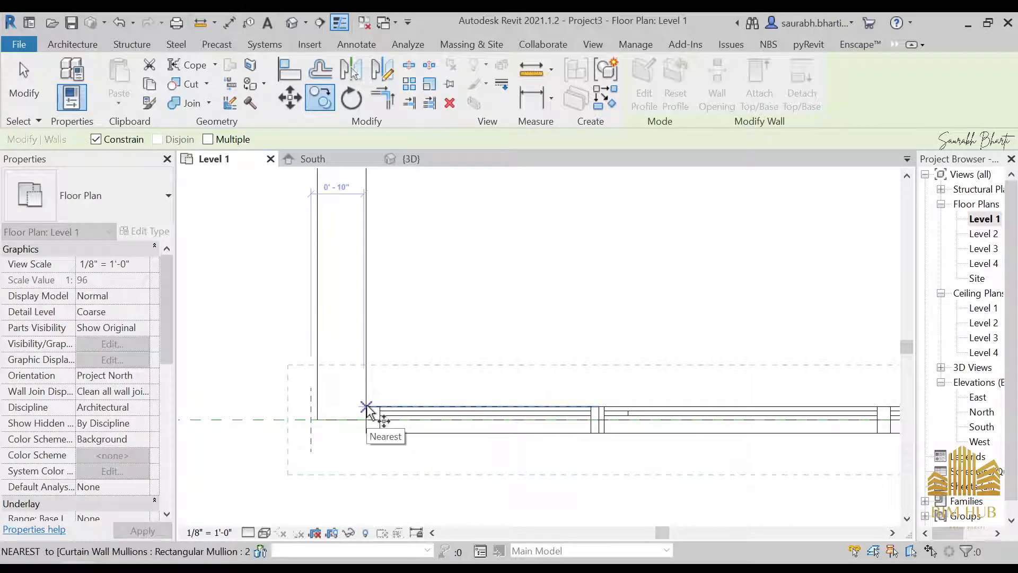
{"action": "scroll", "coordinate": [369, 409], "scroll_direction": "down", "scroll_amount": 5}
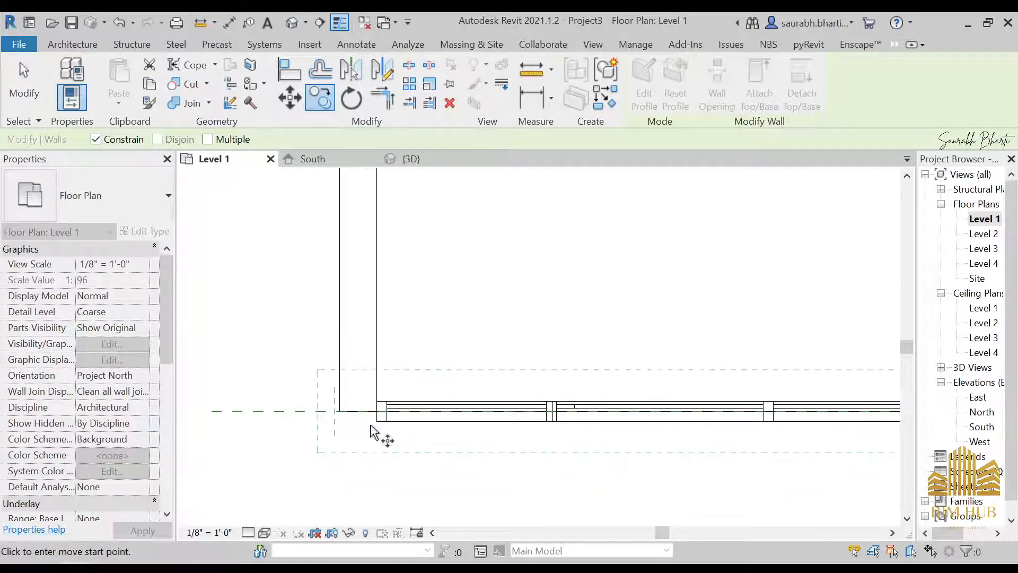
{"action": "left_click", "coordinate": [373, 419]}
{"action": "middle_click_drag", "start_coordinate": [405, 252], "coordinate": [393, 457]}
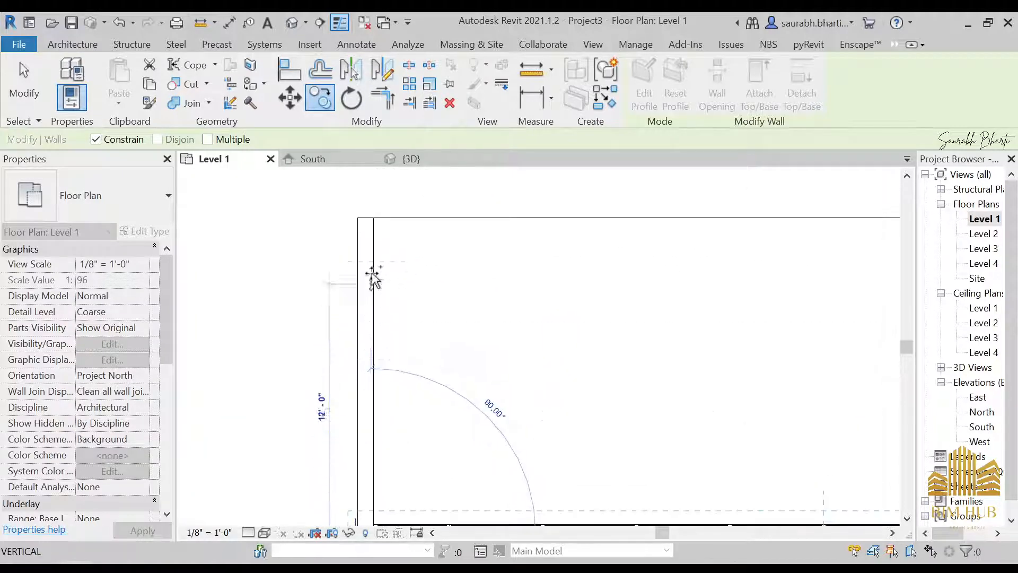
{"action": "left_click", "coordinate": [374, 219]}
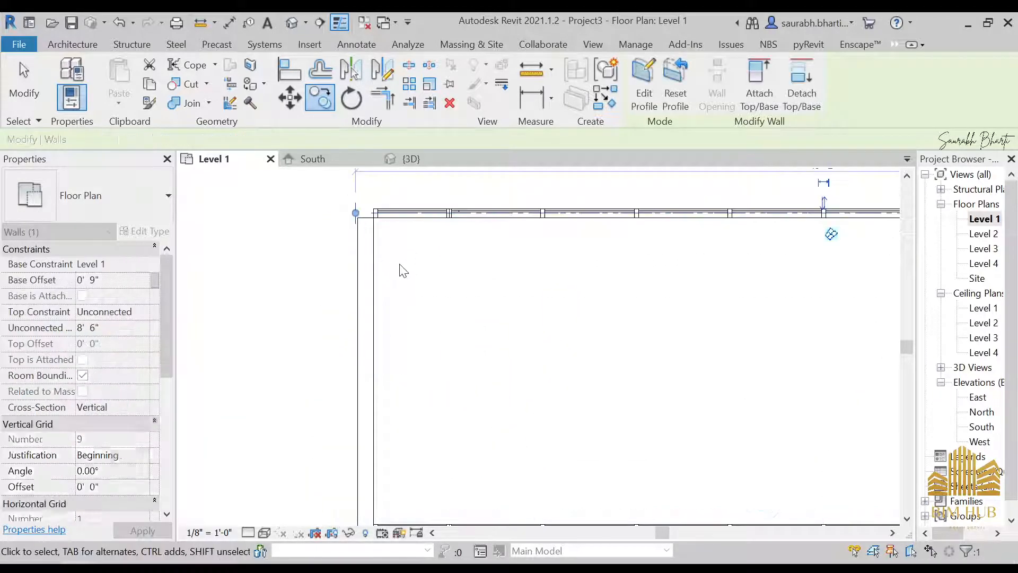
Move the copied curtain wall inward so its outer face lines up with the floor's long edge.
{"action": "scroll", "coordinate": [419, 254], "scroll_direction": "up", "scroll_amount": 2}
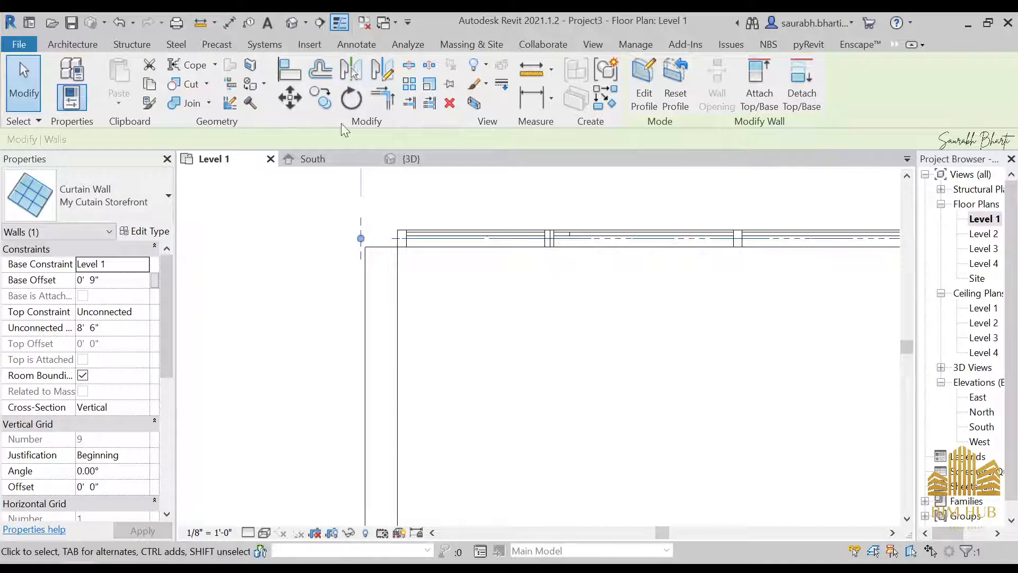
{"action": "left_click", "coordinate": [289, 97]}
{"action": "scroll", "coordinate": [377, 223], "scroll_direction": "up", "scroll_amount": 3}
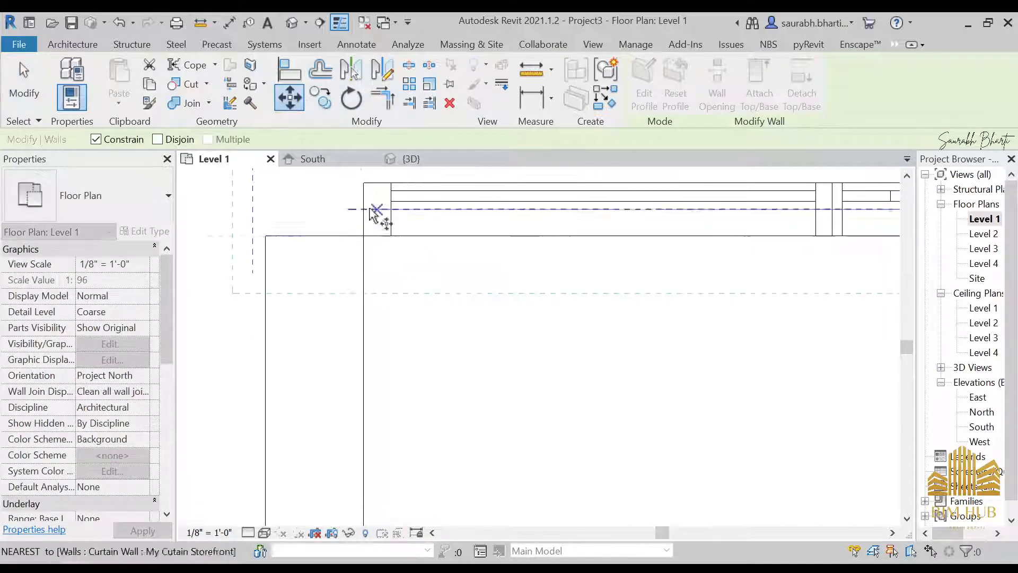
{"action": "left_click", "coordinate": [361, 184]}
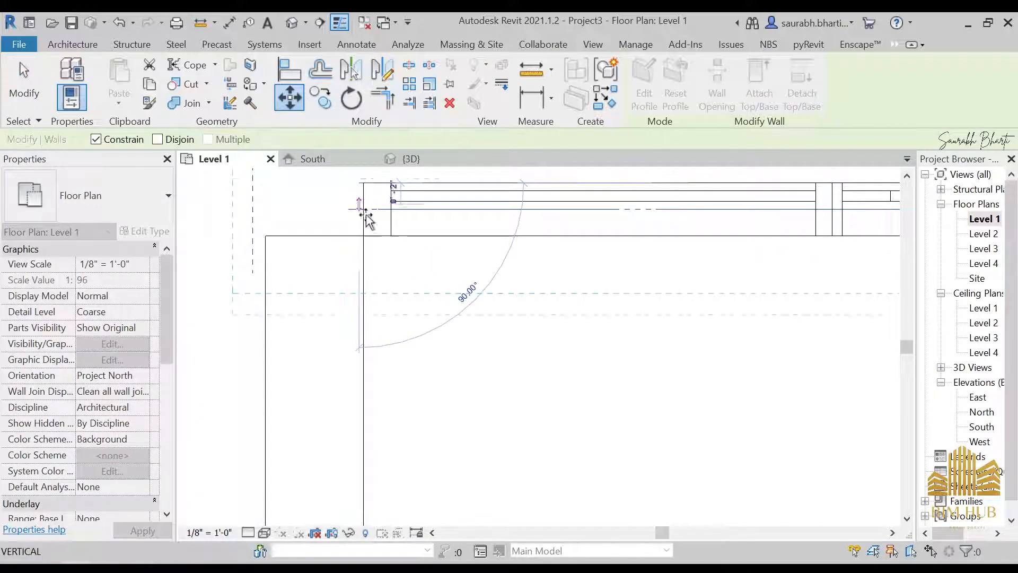
{"action": "left_click", "coordinate": [364, 234]}
{"action": "scroll", "coordinate": [395, 260], "scroll_direction": "down", "scroll_amount": 2}
{"action": "scroll", "coordinate": [395, 260], "scroll_direction": "down", "scroll_amount": 5}
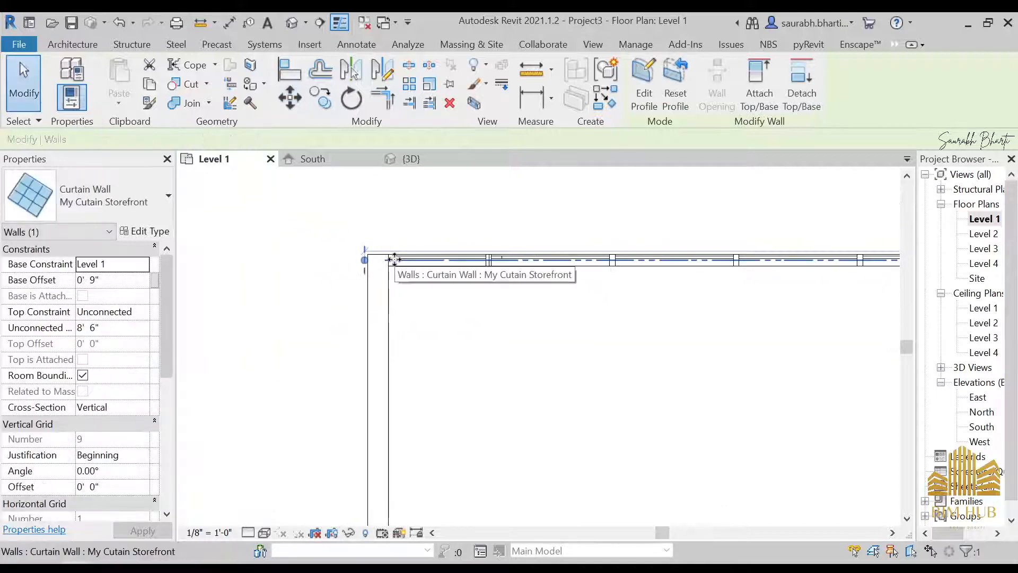
{"action": "scroll", "coordinate": [469, 415], "scroll_direction": "up", "scroll_amount": 3}
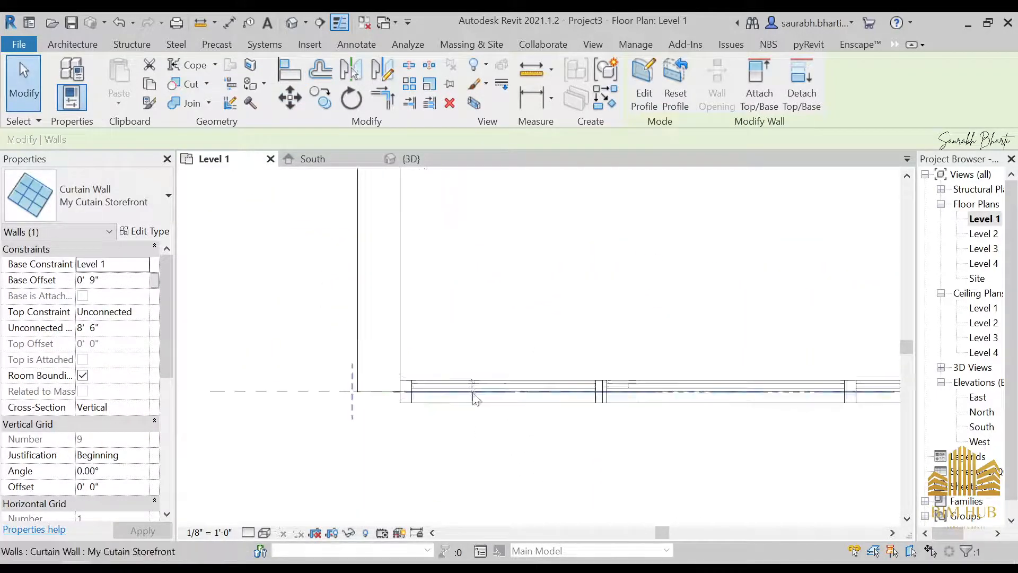
Move the original curtain wall inward 2 1/2" so its mullions' outer face lines up with the floor edge on the reference plane.
{"action": "key", "text": "m"}
{"action": "key", "text": "v"}
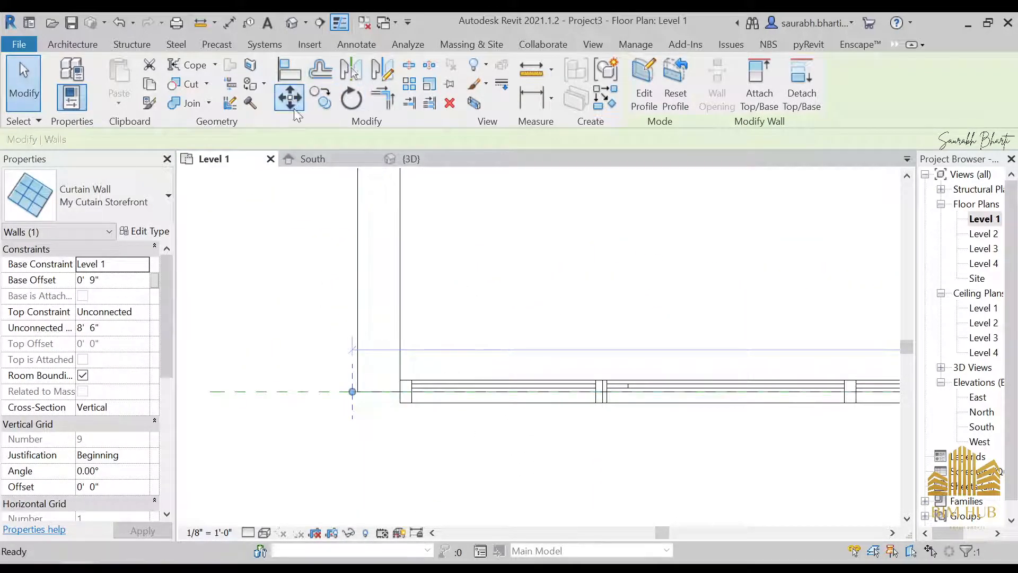
{"action": "scroll", "coordinate": [354, 392], "scroll_direction": "up", "scroll_amount": 3}
{"action": "left_click", "coordinate": [392, 404]}
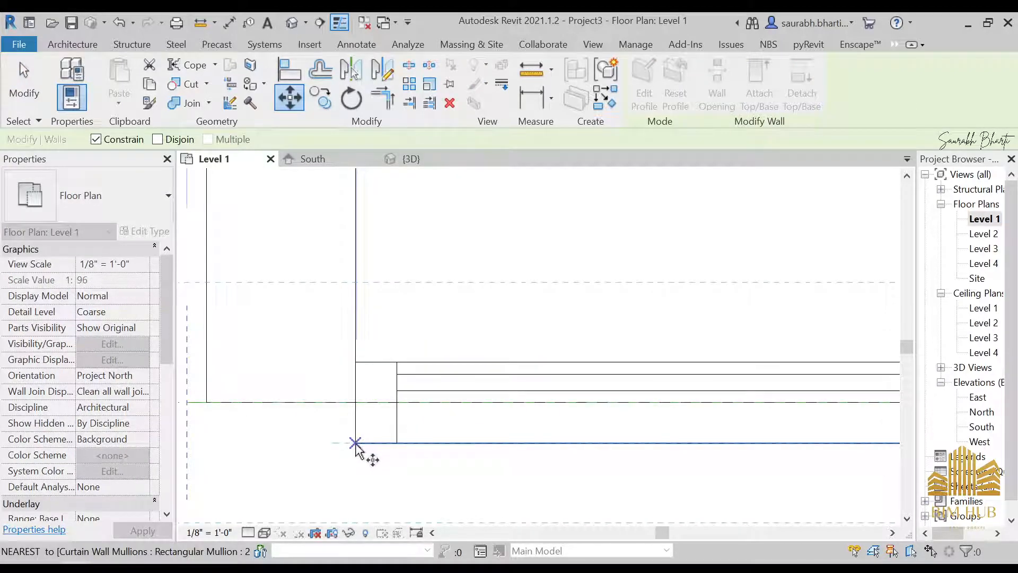
{"action": "left_click", "coordinate": [355, 443]}
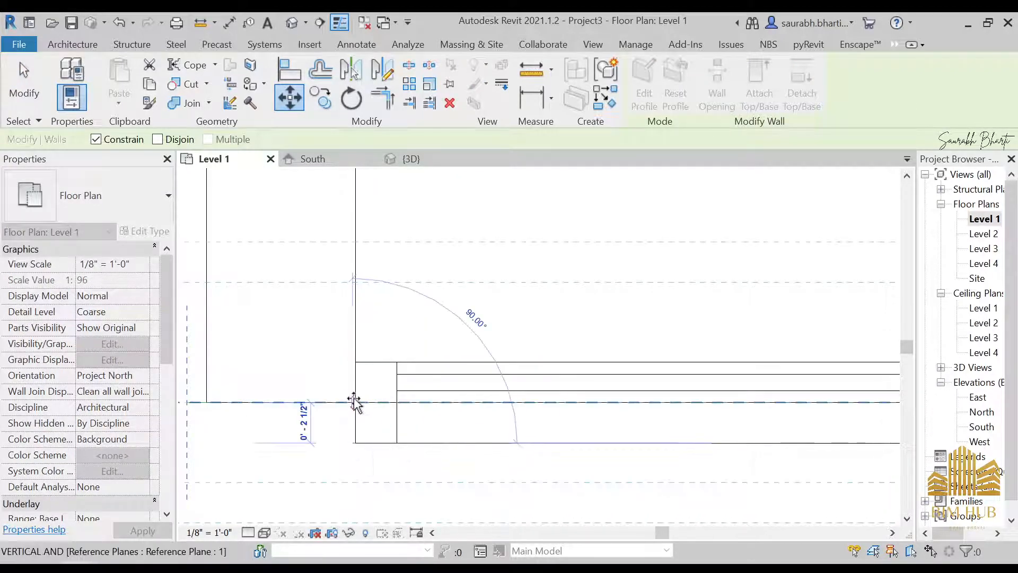
{"action": "left_click", "coordinate": [355, 402]}
{"action": "key", "text": "Escape"}
{"action": "scroll", "coordinate": [423, 328], "scroll_direction": "down", "scroll_amount": 3}
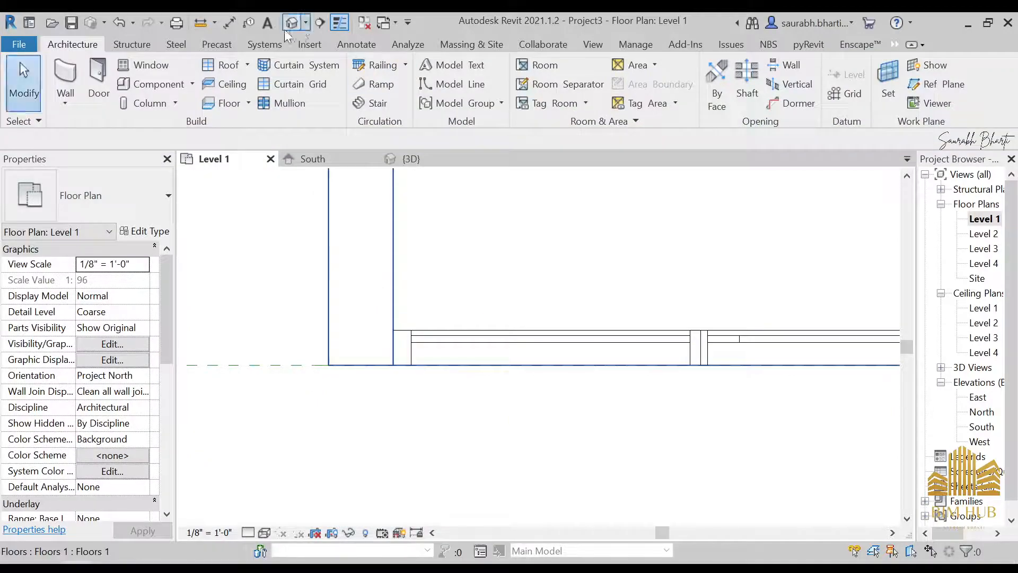
Examine both long curtain walls and the open end between them in the 3D view.
{"action": "left_click", "coordinate": [305, 23]}
{"action": "left_click", "coordinate": [335, 43]}
{"action": "scroll", "coordinate": [397, 277], "scroll_direction": "down", "scroll_amount": 3}
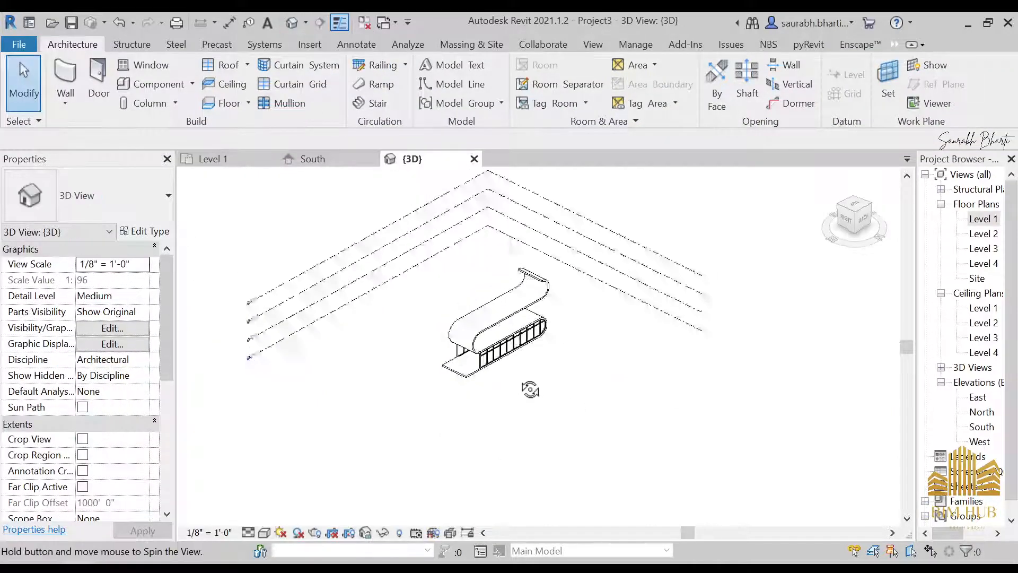
{"action": "middle_click_drag", "start_coordinate": [529, 387], "coordinate": [626, 355], "text": "shift"}
{"action": "scroll", "coordinate": [522, 337], "scroll_direction": "up", "scroll_amount": 3}
{"action": "middle_click_drag", "start_coordinate": [448, 403], "coordinate": [536, 413], "text": "shift"}
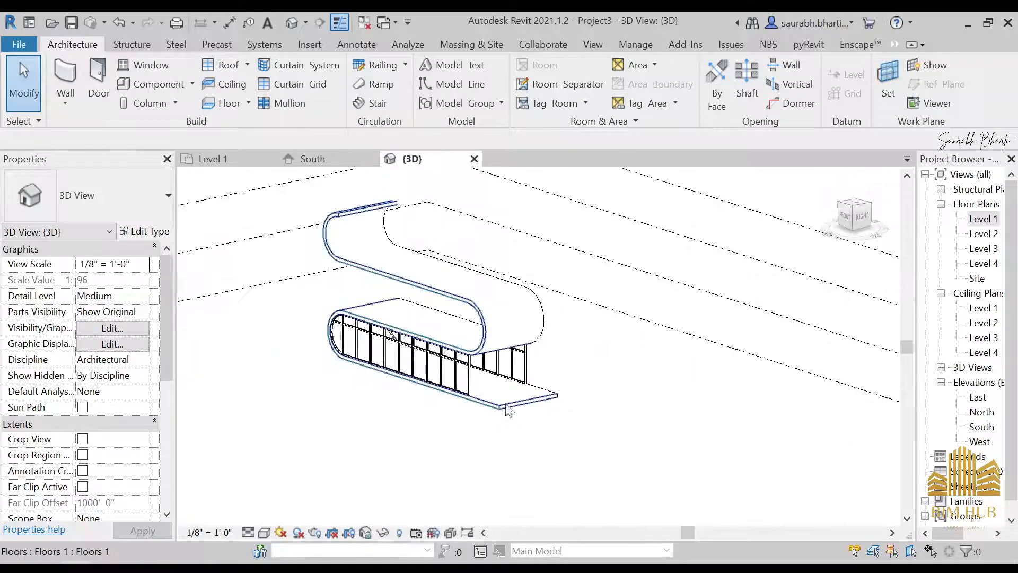
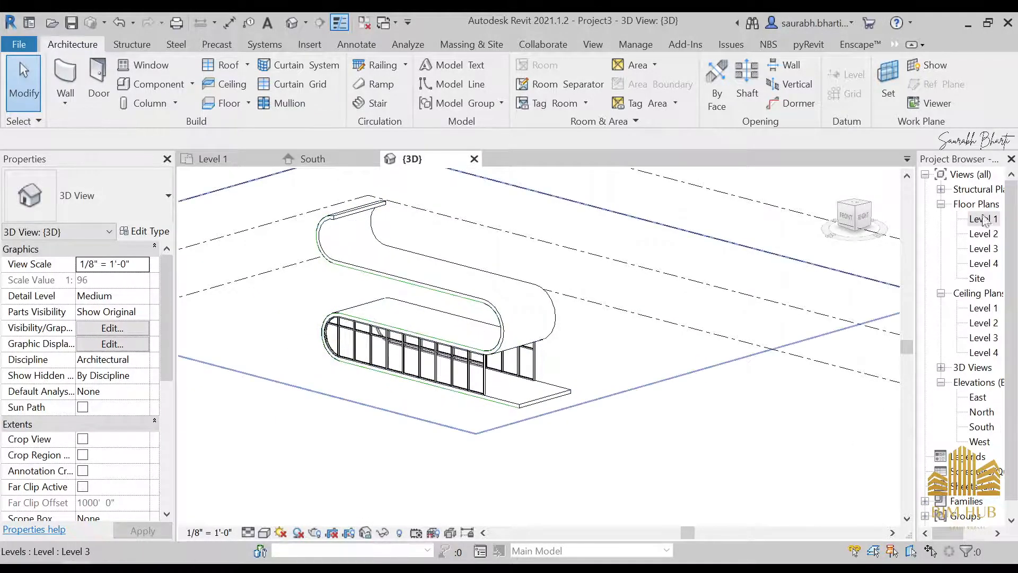
Start a new wall in the Level 1 floor plan using the curtain wall type My Cutain Storefront.
{"action": "double_click", "coordinate": [984, 219]}
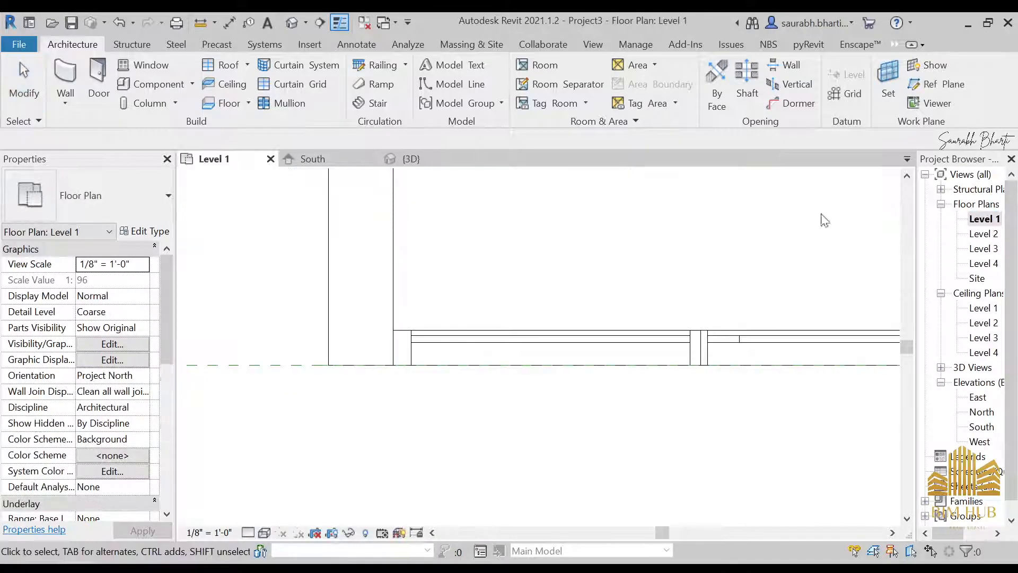
{"action": "scroll", "coordinate": [502, 310], "scroll_direction": "down", "scroll_amount": 10}
{"action": "middle_click_drag", "start_coordinate": [748, 275], "coordinate": [553, 304]}
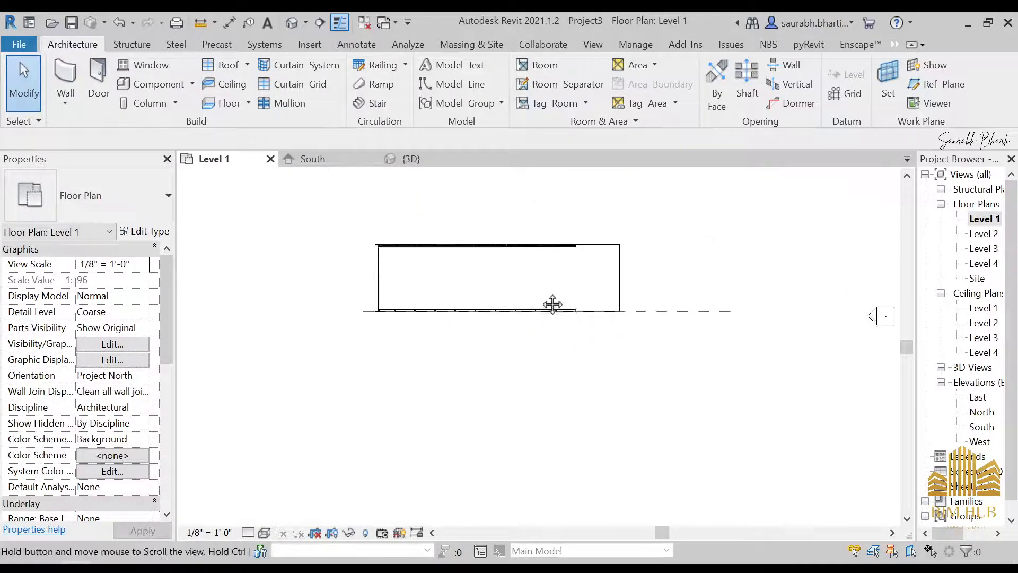
{"action": "scroll", "coordinate": [553, 304], "scroll_direction": "up", "scroll_amount": 2}
{"action": "left_click", "coordinate": [65, 79]}
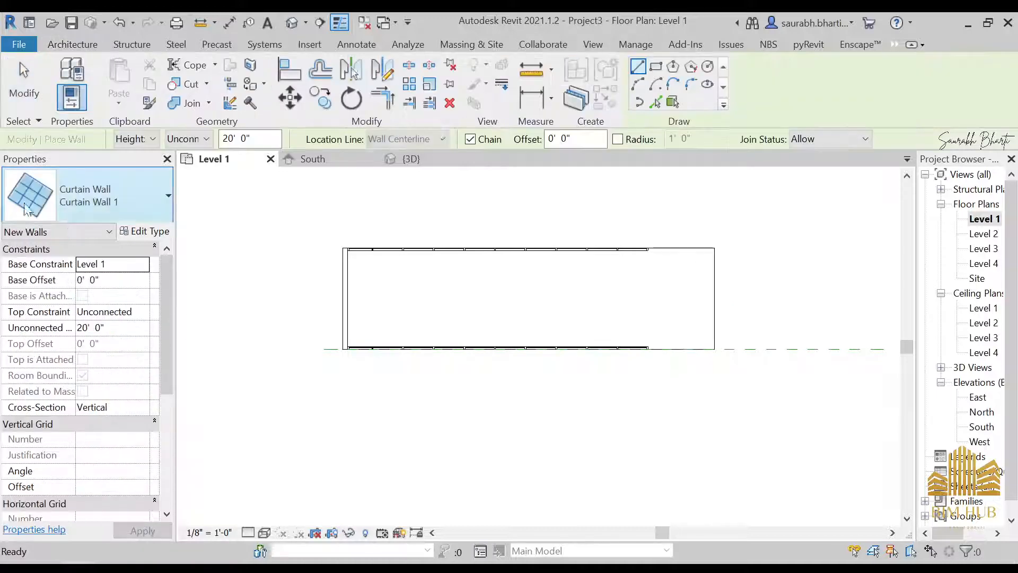
{"action": "left_click", "coordinate": [101, 205]}
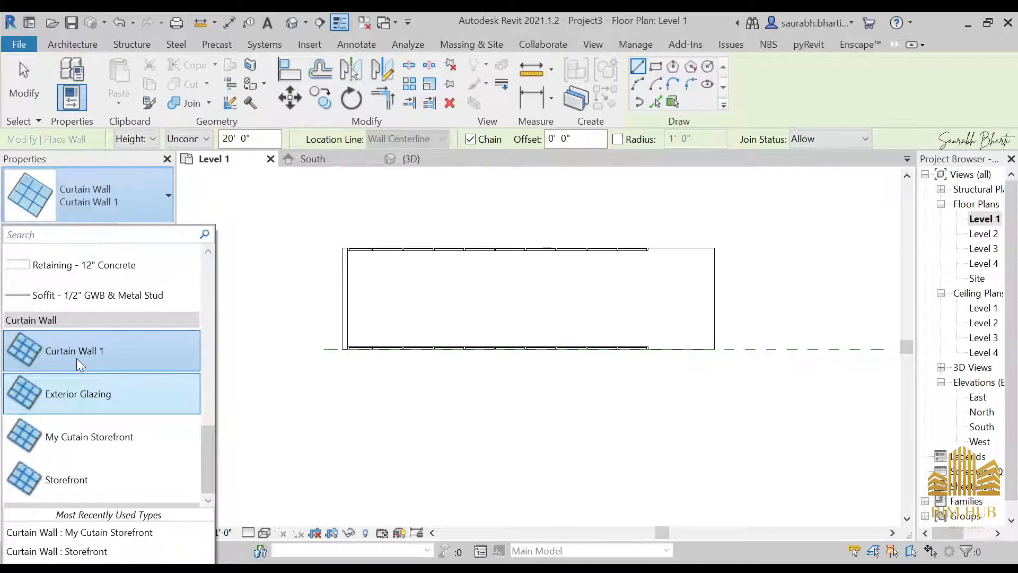
{"action": "left_click", "coordinate": [106, 436]}
{"action": "scroll", "coordinate": [689, 300], "scroll_direction": "up", "scroll_amount": 2}
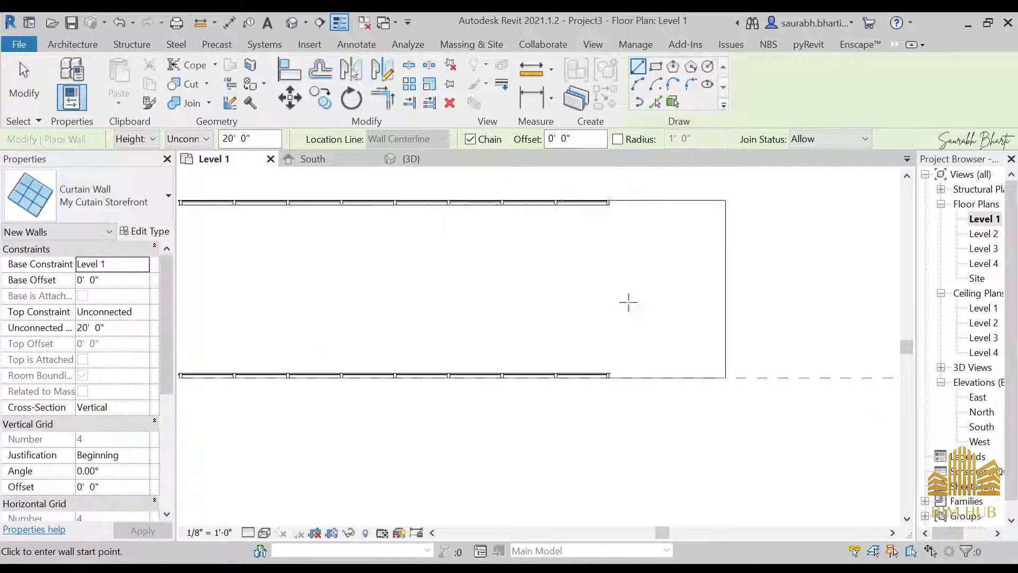
{"action": "scroll", "coordinate": [609, 202], "scroll_direction": "up", "scroll_amount": 3}
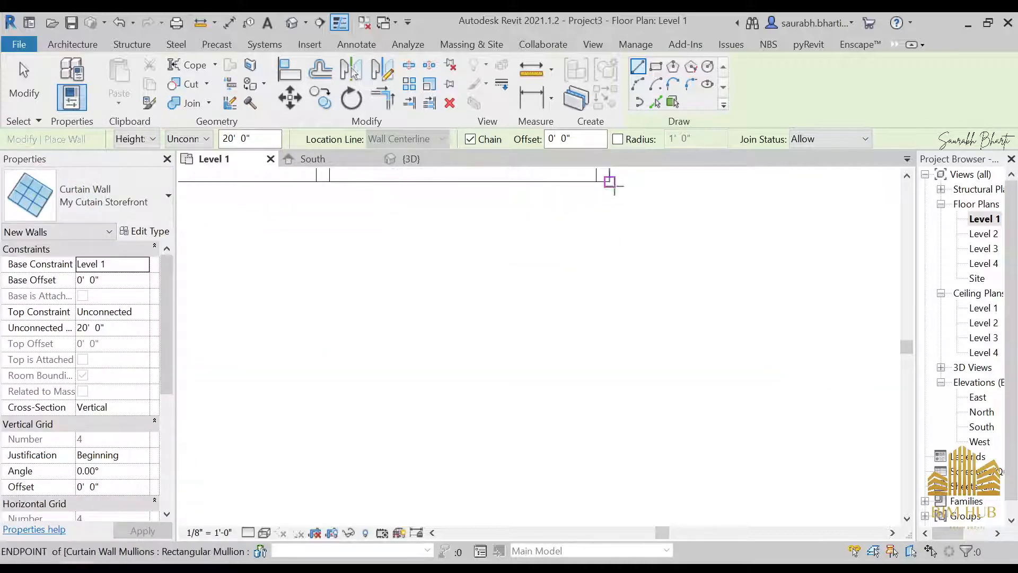
{"action": "left_click", "coordinate": [610, 181]}
{"action": "scroll", "coordinate": [619, 281], "scroll_direction": "down", "scroll_amount": 3}
{"action": "key", "text": "Escape"}
Draw a 15'-0" curtain wall across the floor, joining the outer end corners of the two long curtain walls at the open end.
{"action": "scroll", "coordinate": [617, 242], "scroll_direction": "up", "scroll_amount": 3}
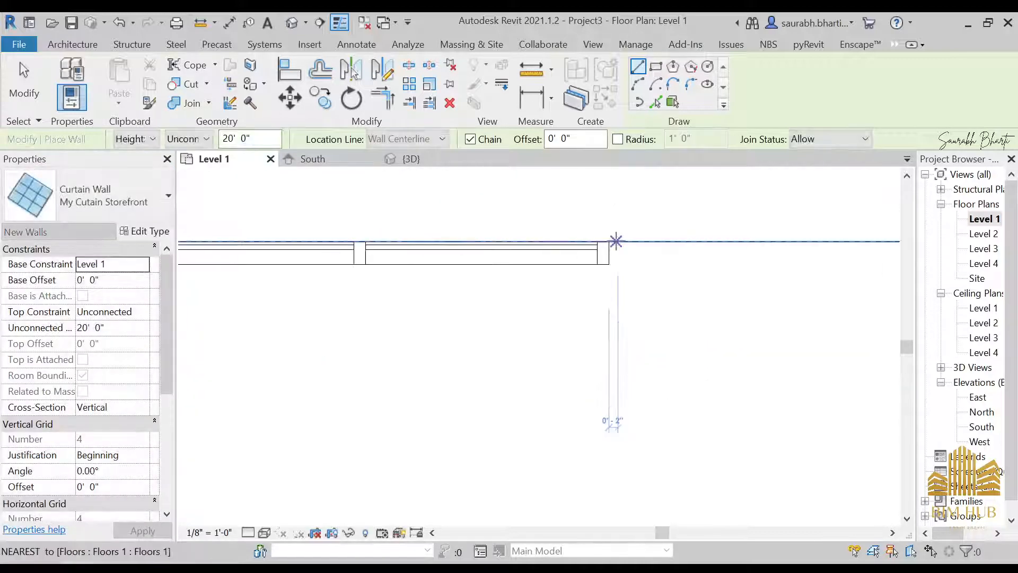
{"action": "left_click", "coordinate": [610, 241]}
{"action": "scroll", "coordinate": [625, 346], "scroll_direction": "down", "scroll_amount": 4}
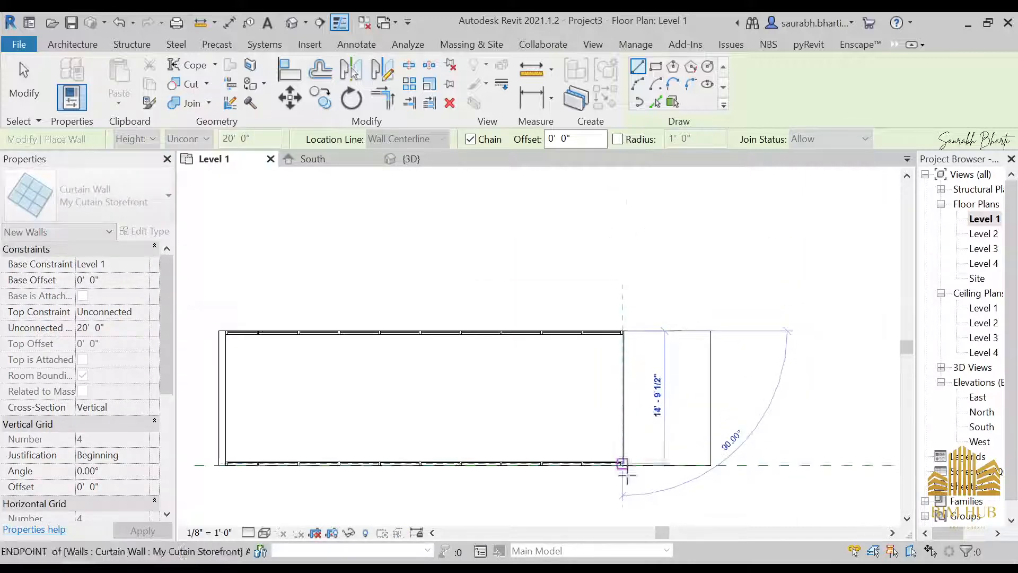
{"action": "scroll", "coordinate": [629, 375], "scroll_direction": "up", "scroll_amount": 4}
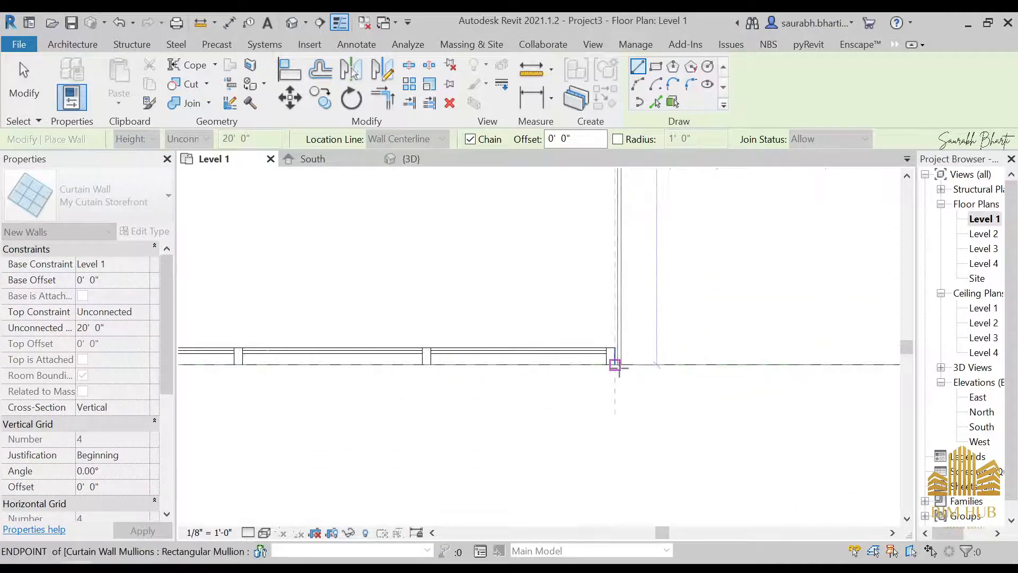
{"action": "left_click", "coordinate": [615, 365]}
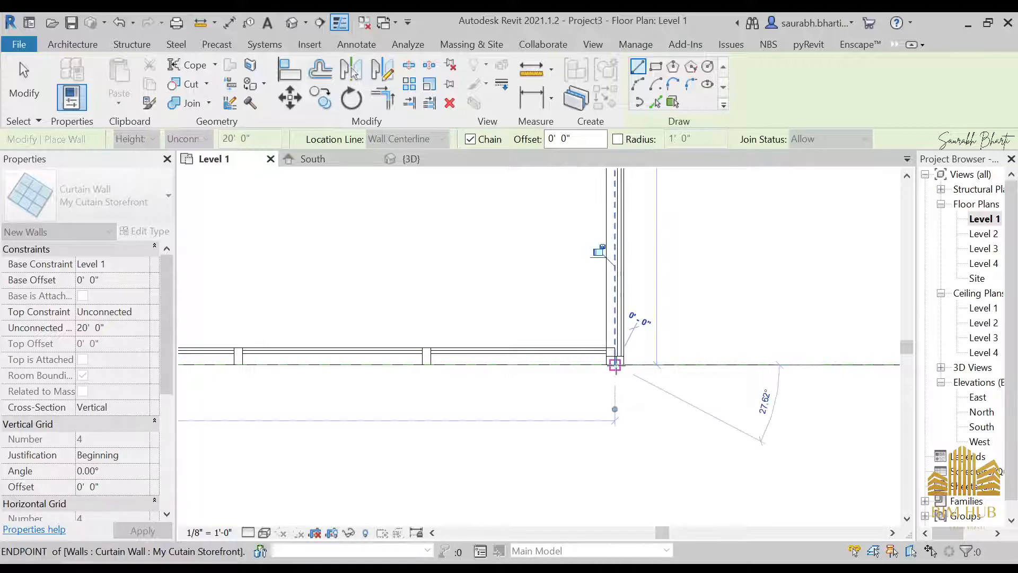
{"action": "key", "text": "Escape"}
{"action": "key", "text": "Escape"}
Examine in 3D how the new end curtain wall meets the floor slab and the fold above it.
{"action": "left_click", "coordinate": [292, 23]}
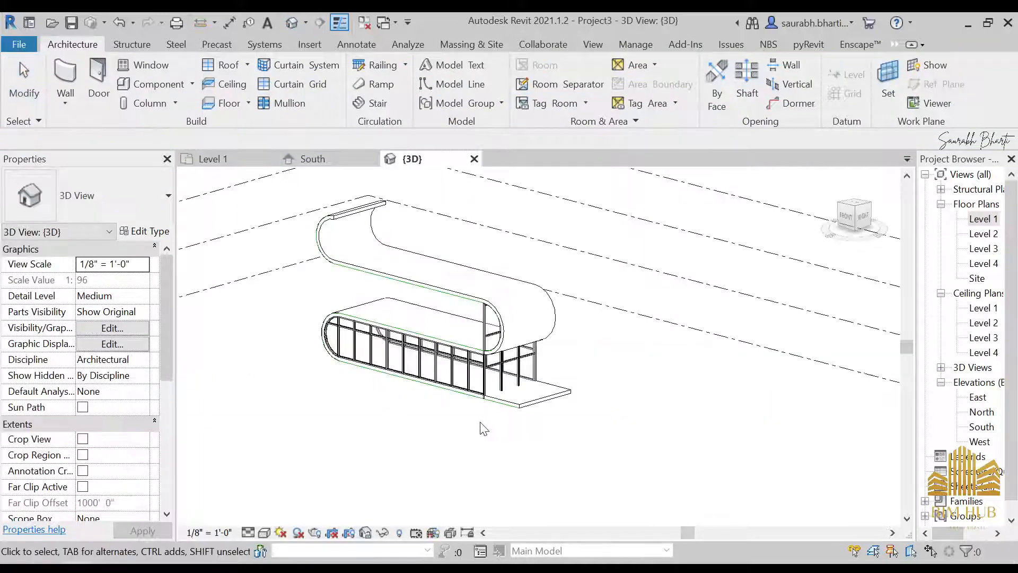
{"action": "middle_click_drag", "start_coordinate": [482, 425], "coordinate": [653, 387], "text": "shift"}
{"action": "scroll", "coordinate": [479, 415], "scroll_direction": "up", "scroll_amount": 5}
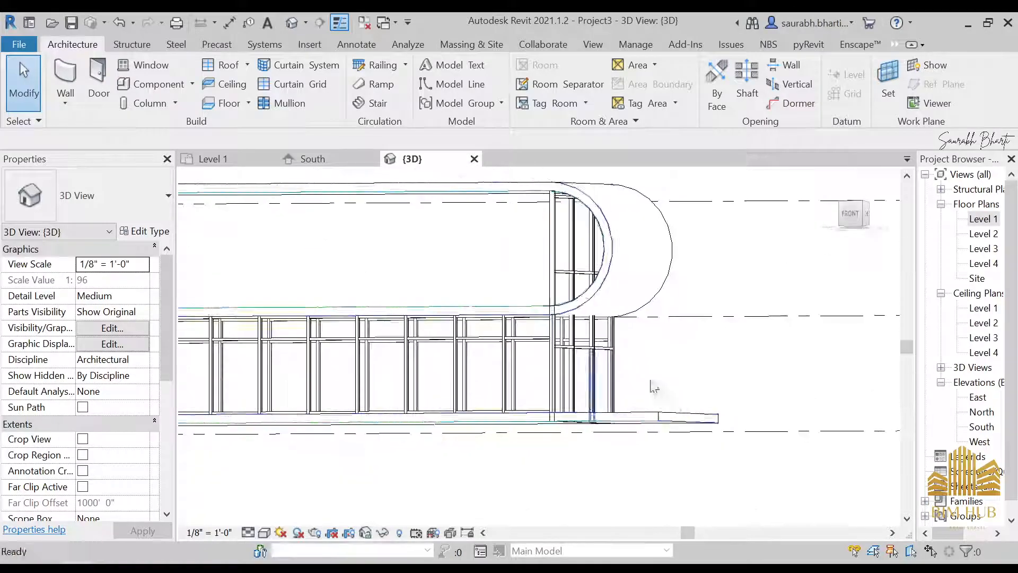
{"action": "left_click", "coordinate": [553, 259]}
{"action": "middle_click_drag", "start_coordinate": [698, 355], "coordinate": [676, 357], "text": "shift"}
{"action": "left_click", "coordinate": [677, 357]}
{"action": "middle_click_drag", "start_coordinate": [618, 390], "coordinate": [596, 378], "text": "shift"}
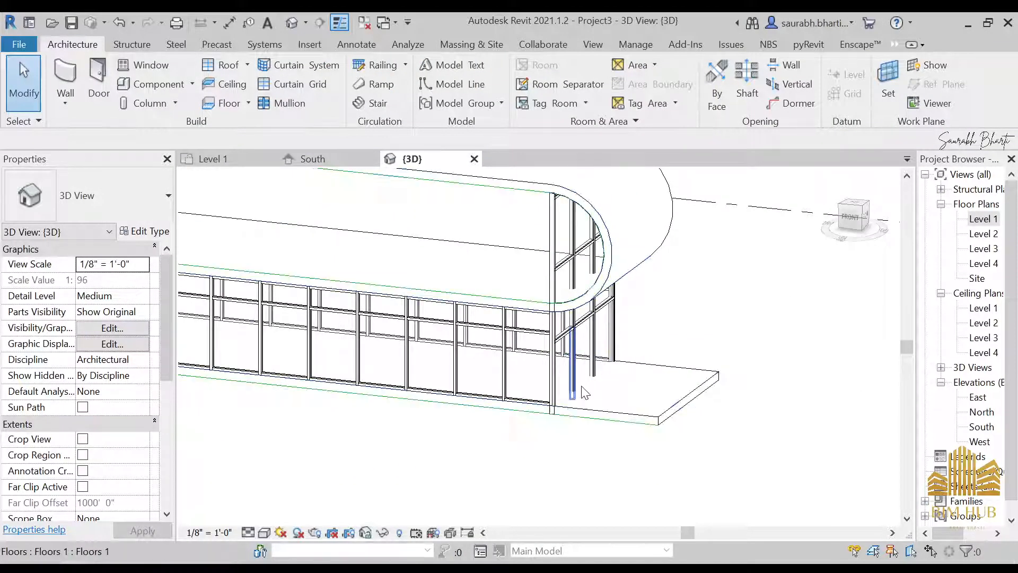
Edit the end curtain wall's profile, lowering its top edge to the underside of the Level 2 floor and removing the conflicting constraints.
{"action": "left_click", "coordinate": [554, 419]}
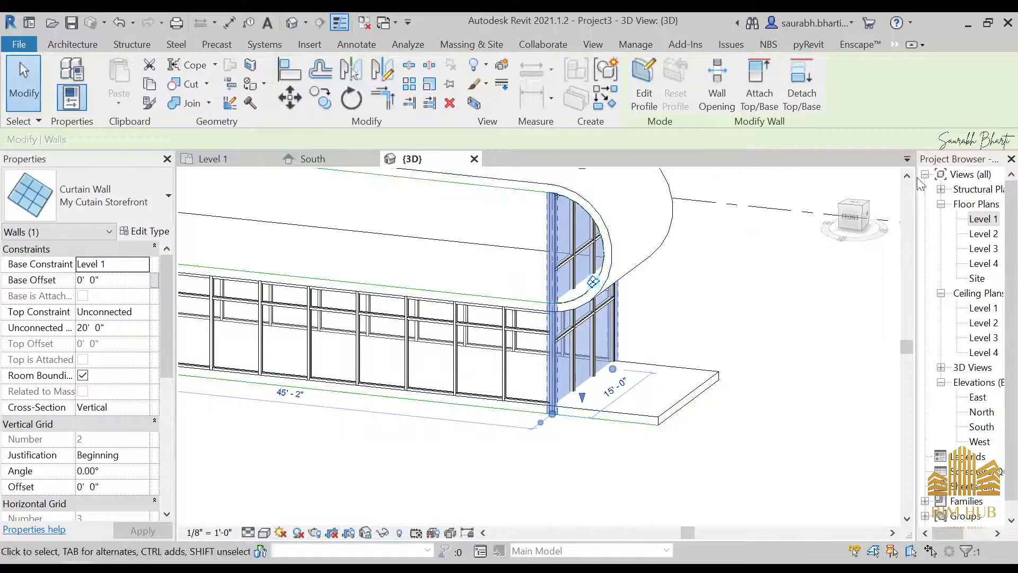
{"action": "left_click", "coordinate": [869, 220]}
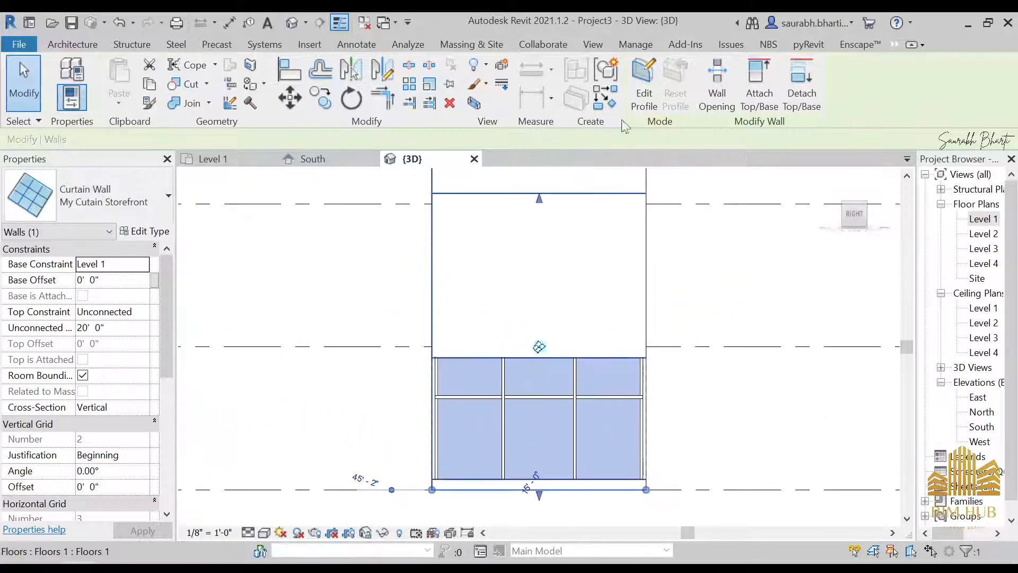
{"action": "left_click", "coordinate": [644, 85]}
{"action": "left_click_drag", "start_coordinate": [544, 201], "coordinate": [538, 364]}
{"action": "scroll", "coordinate": [560, 507], "scroll_direction": "up", "scroll_amount": 2}
{"action": "left_click", "coordinate": [706, 538]}
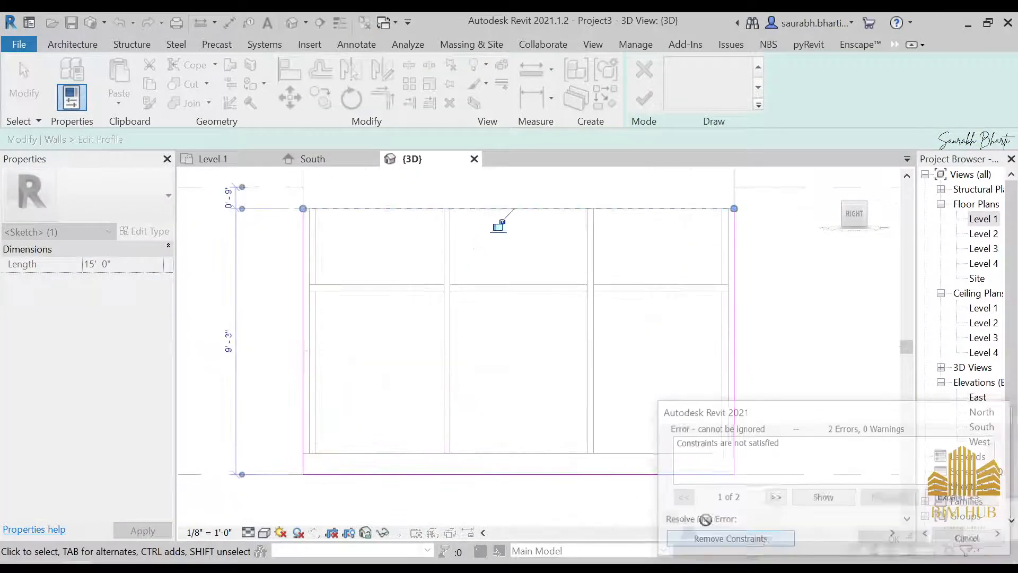
Raise the profile's bottom edge to the floor's top surface for an 8'-6" height, remove the conflicting constraints, and finish the profile.
{"action": "left_click_drag", "start_coordinate": [561, 474], "coordinate": [556, 448]}
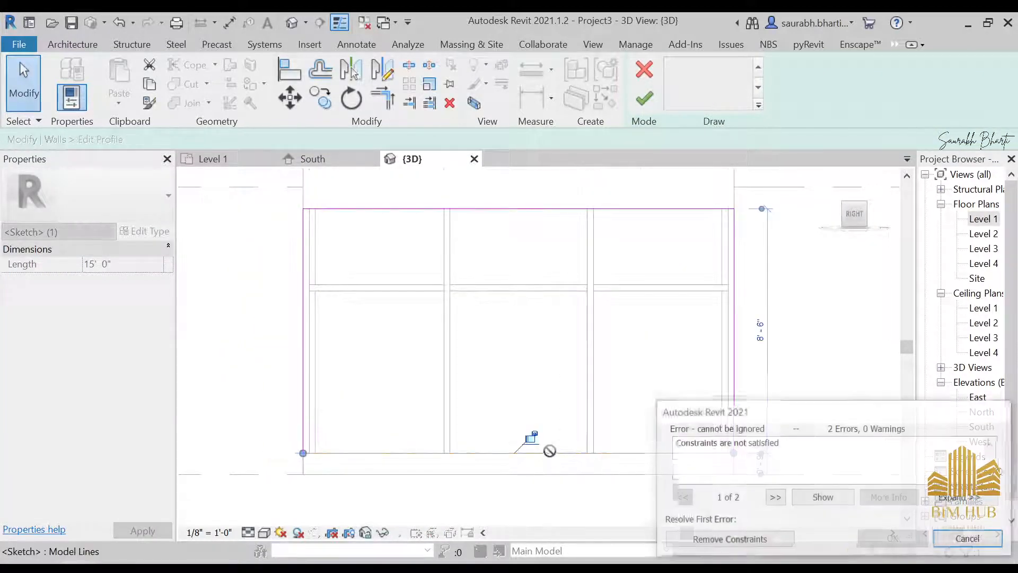
{"action": "scroll", "coordinate": [548, 450], "scroll_direction": "down", "scroll_amount": 2}
{"action": "mouse_move", "coordinate": [547, 451]}
{"action": "middle_mouse_down", "text": "shift"}
{"action": "mouse_move", "coordinate": [479, 426]}
{"action": "mouse_move", "coordinate": [539, 454]}
{"action": "mouse_move", "coordinate": [613, 413]}
{"action": "mouse_move", "coordinate": [622, 378]}
{"action": "mouse_move", "coordinate": [595, 354]}
{"action": "mouse_move", "coordinate": [595, 307]}
{"action": "middle_mouse_up", "text": "shift"}
{"action": "left_click", "coordinate": [698, 540]}
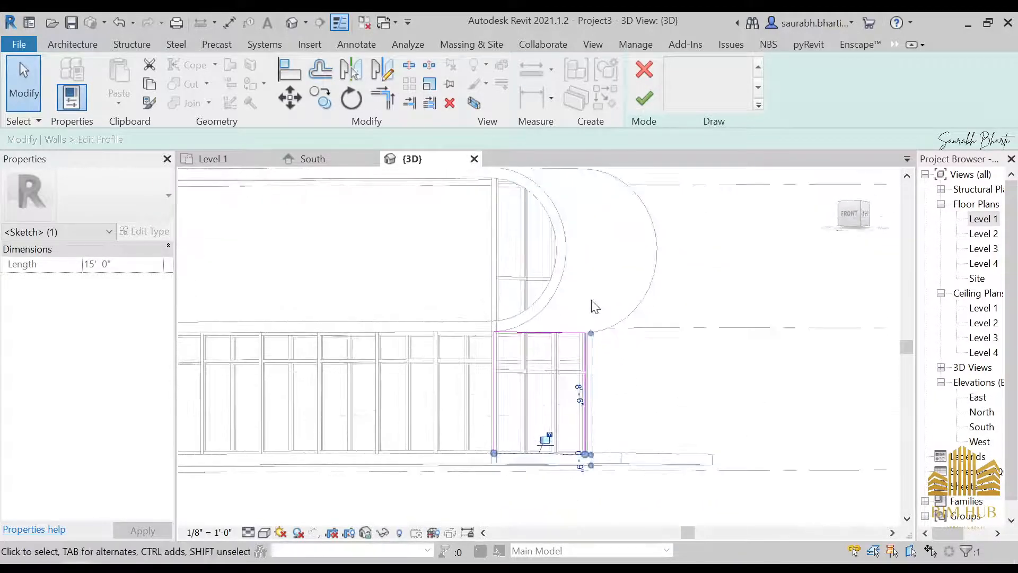
{"action": "left_click", "coordinate": [644, 111]}
Examine the enclosed Level 1 space in 3D, then the floor folds and the open space above it from the front.
{"action": "scroll", "coordinate": [582, 289], "scroll_direction": "down", "scroll_amount": 3}
{"action": "middle_click_drag", "start_coordinate": [563, 345], "coordinate": [625, 404], "text": "shift"}
{"action": "left_click", "coordinate": [632, 406]}
{"action": "mouse_move", "coordinate": [695, 398]}
{"action": "middle_mouse_down", "text": "shift"}
{"action": "mouse_move", "coordinate": [515, 392]}
{"action": "mouse_move", "coordinate": [609, 405]}
{"action": "mouse_move", "coordinate": [527, 418]}
{"action": "middle_mouse_up", "text": "shift"}
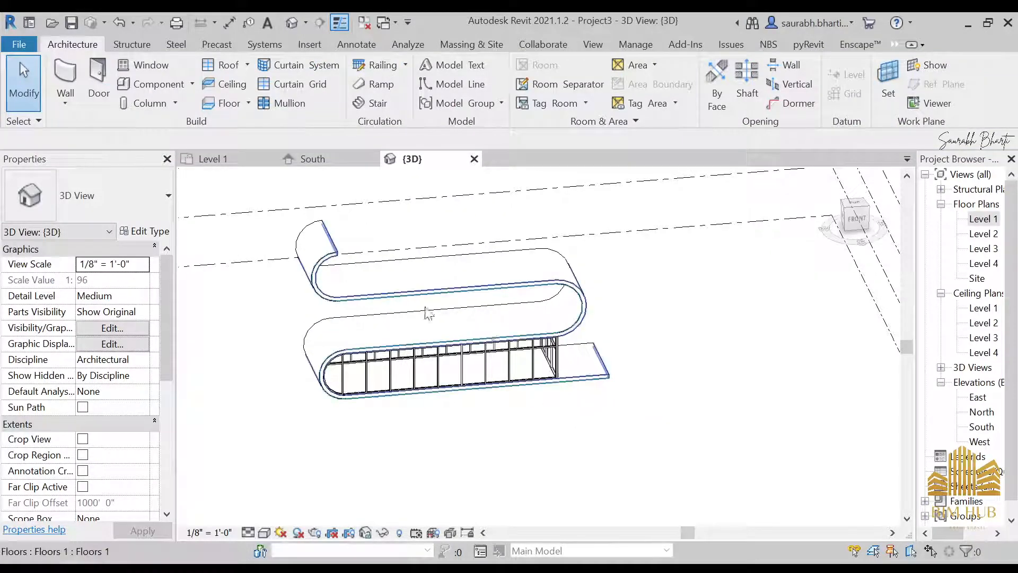
{"action": "left_click", "coordinate": [856, 220]}
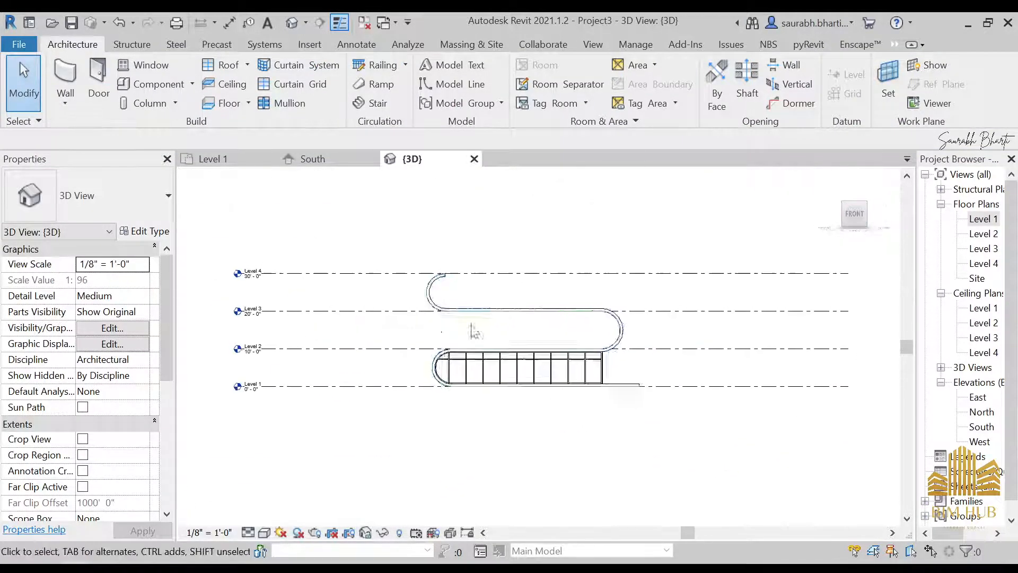
{"action": "scroll", "coordinate": [473, 332], "scroll_direction": "up", "scroll_amount": 3}
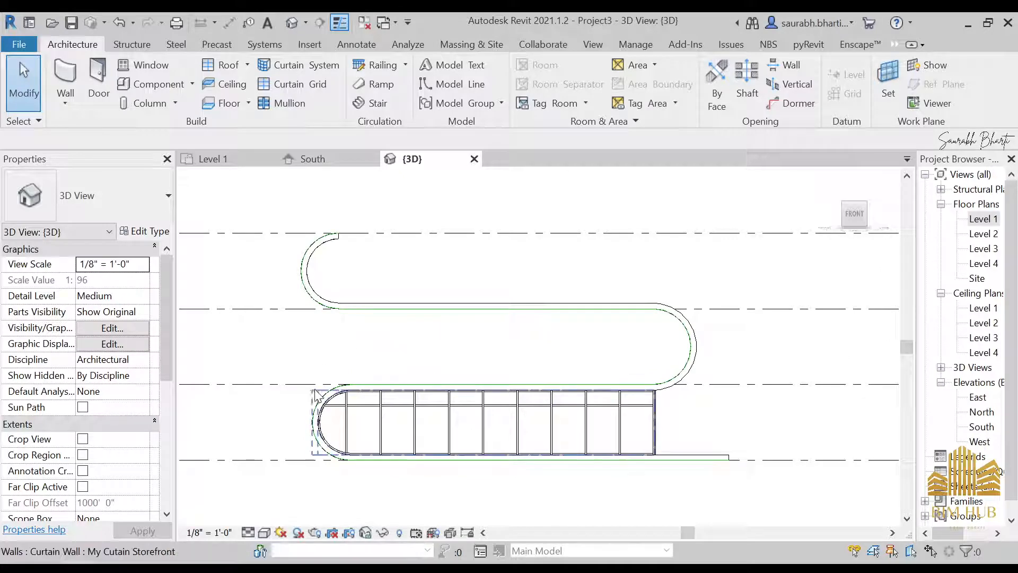
{"action": "scroll", "coordinate": [334, 376], "scroll_direction": "up", "scroll_amount": 2}
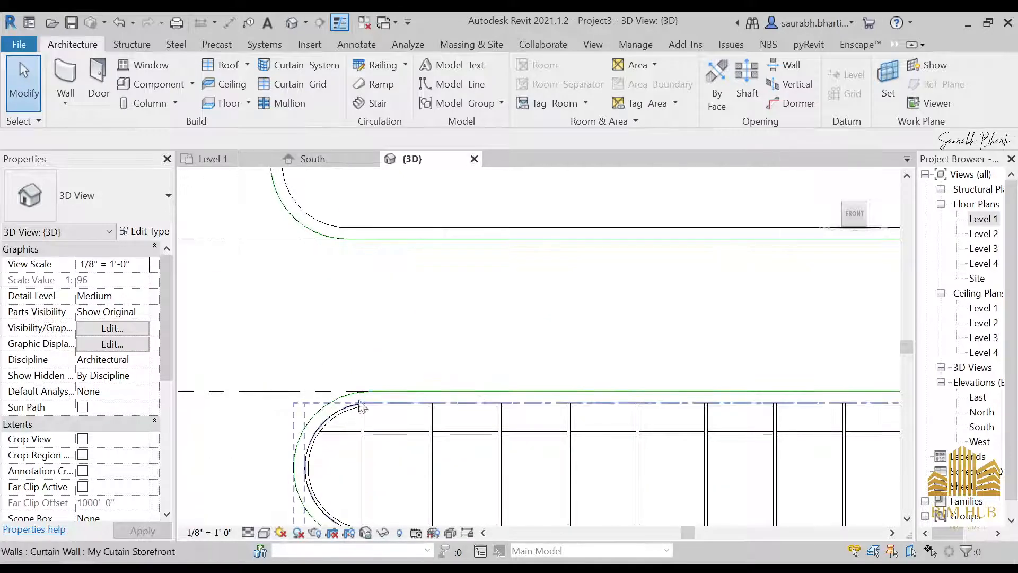
{"action": "scroll", "coordinate": [464, 318], "scroll_direction": "down", "scroll_amount": 2}
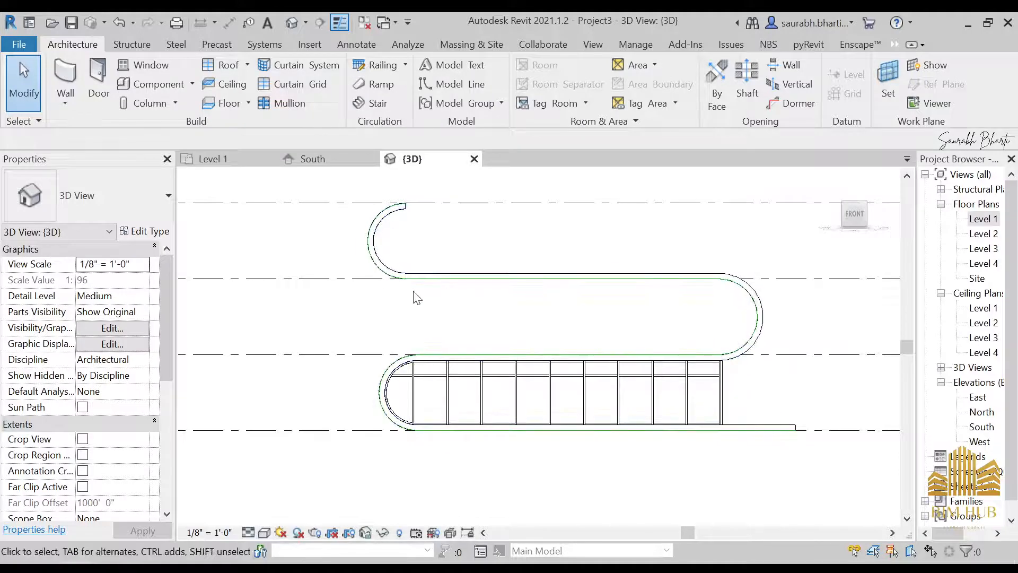
{"action": "scroll", "coordinate": [415, 295], "scroll_direction": "up", "scroll_amount": 1}
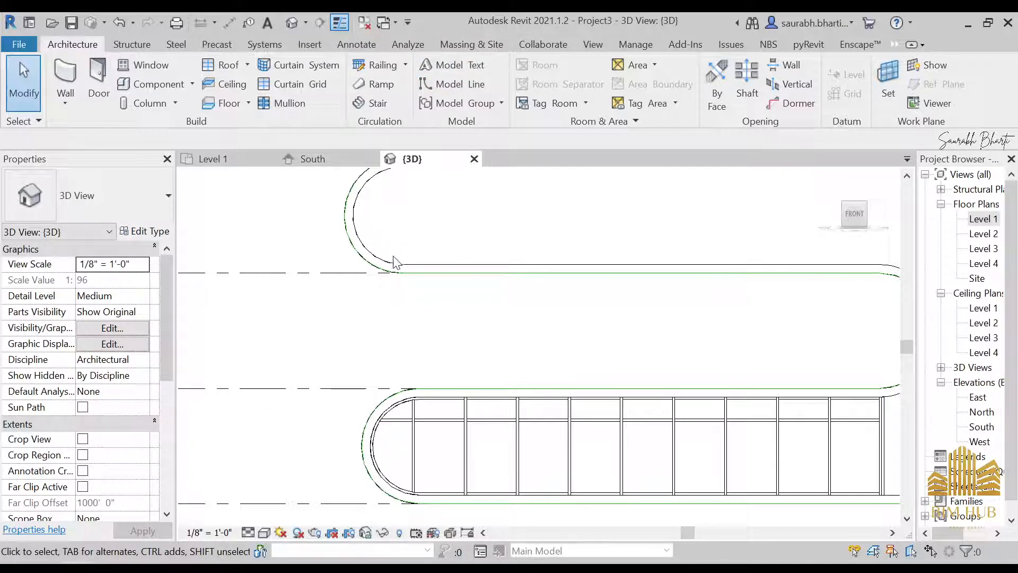
Start an in-place mass named Mass 1 with mass visibility enabled.
{"action": "left_click", "coordinate": [508, 49]}
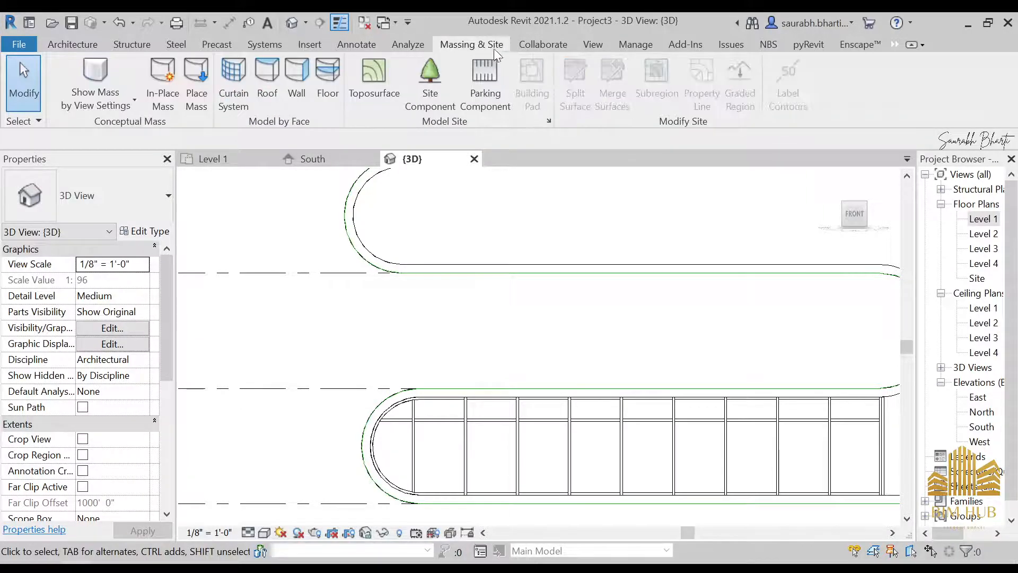
{"action": "left_click", "coordinate": [170, 77]}
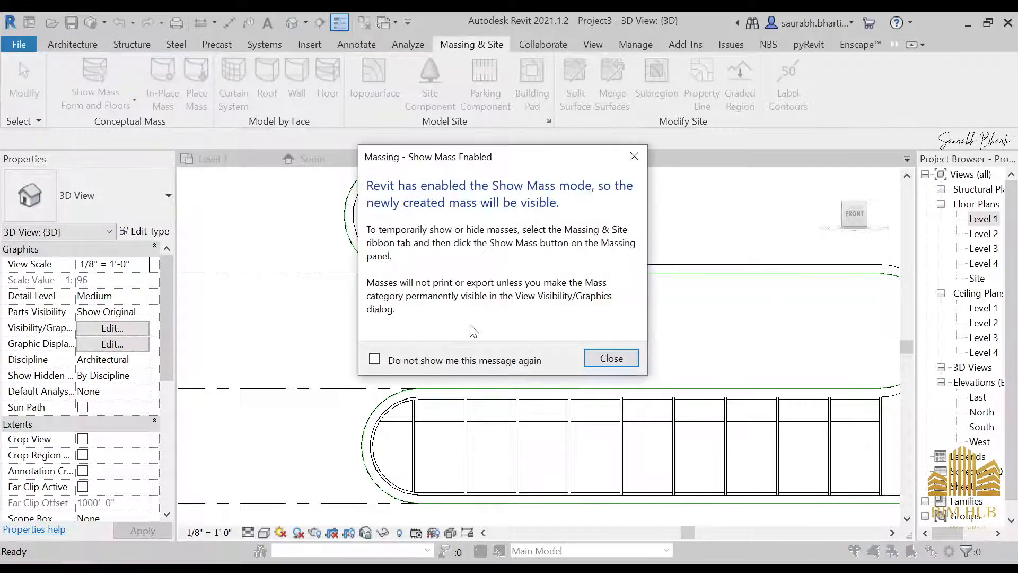
{"action": "left_click", "coordinate": [635, 359]}
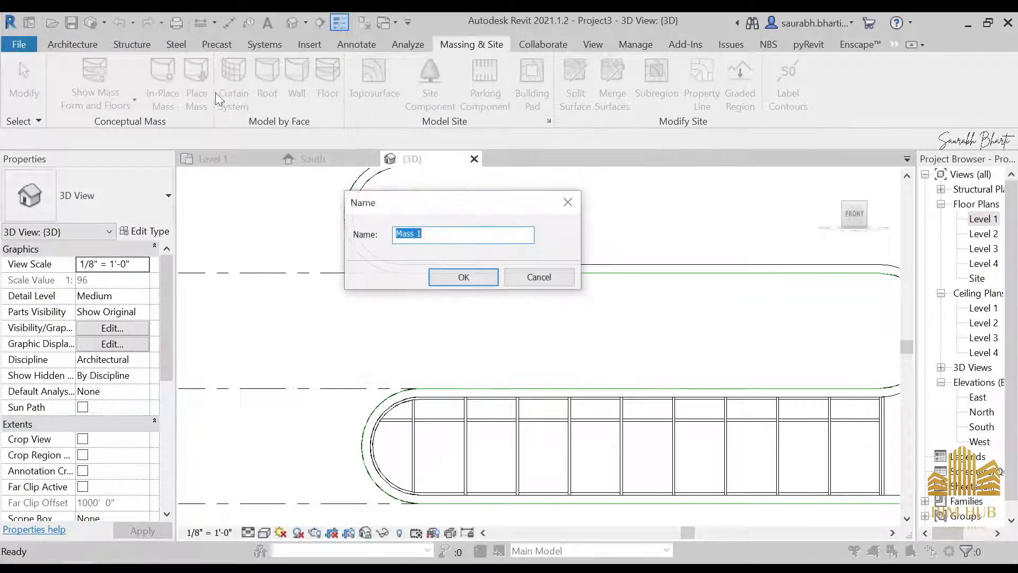
{"action": "left_click", "coordinate": [440, 285]}
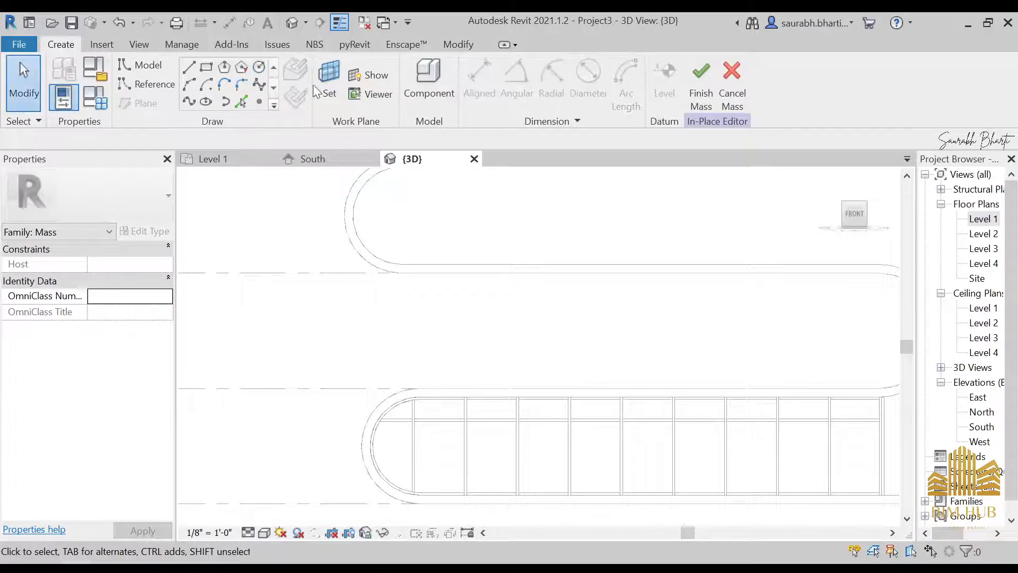
Sketch a slanted reference line about 10'-2" long from the top of the Level 2 floor's fold to the underside of the Level 3 floor.
{"action": "left_click", "coordinate": [152, 83]}
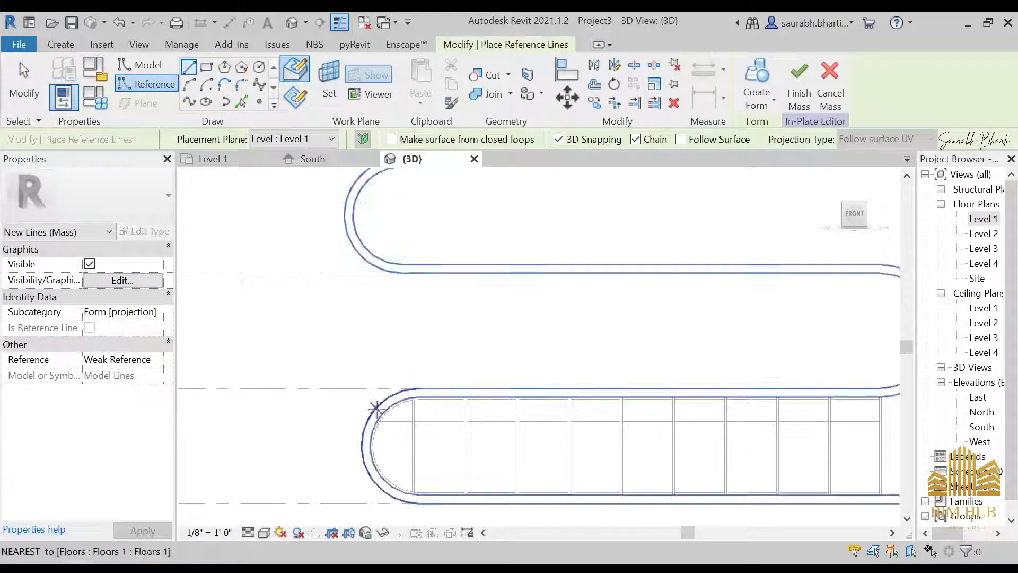
{"action": "scroll", "coordinate": [405, 390], "scroll_direction": "up", "scroll_amount": 4}
{"action": "scroll", "coordinate": [438, 386], "scroll_direction": "down", "scroll_amount": 5}
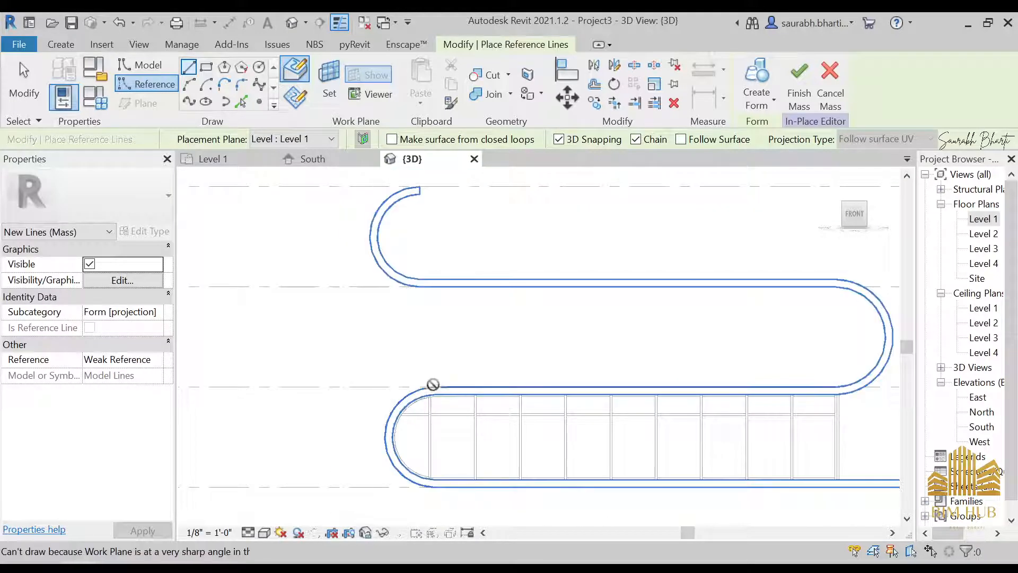
{"action": "scroll", "coordinate": [434, 387], "scroll_direction": "up", "scroll_amount": 2}
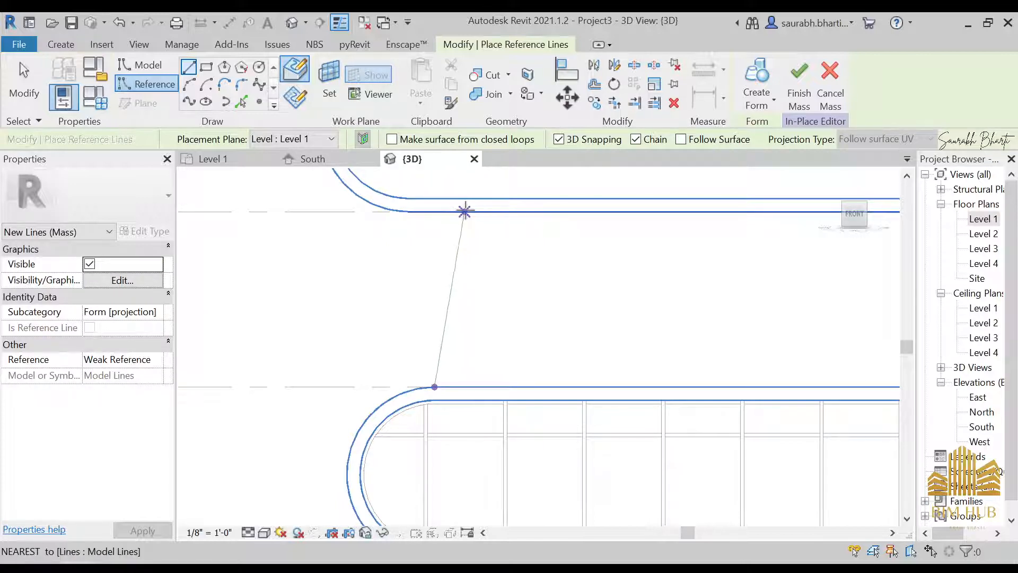
{"action": "left_click", "coordinate": [470, 212]}
{"action": "scroll", "coordinate": [447, 238], "scroll_direction": "down", "scroll_amount": 2}
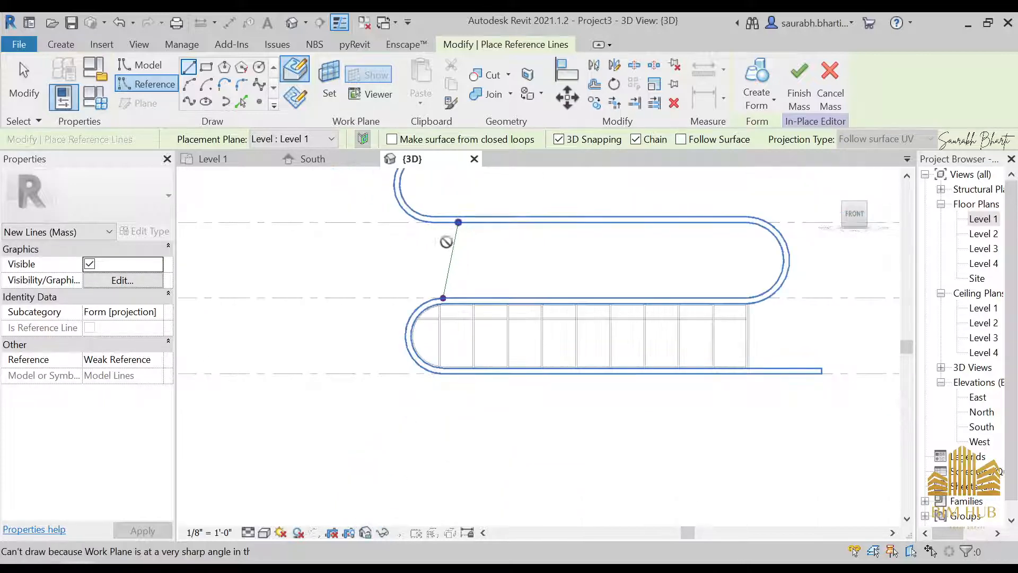
{"action": "middle_click_drag", "start_coordinate": [447, 239], "coordinate": [541, 339], "text": "shift"}
Create a solid form from the slanted reference line between the Level 2 and Level 3 floors.
{"action": "left_click", "coordinate": [757, 96]}
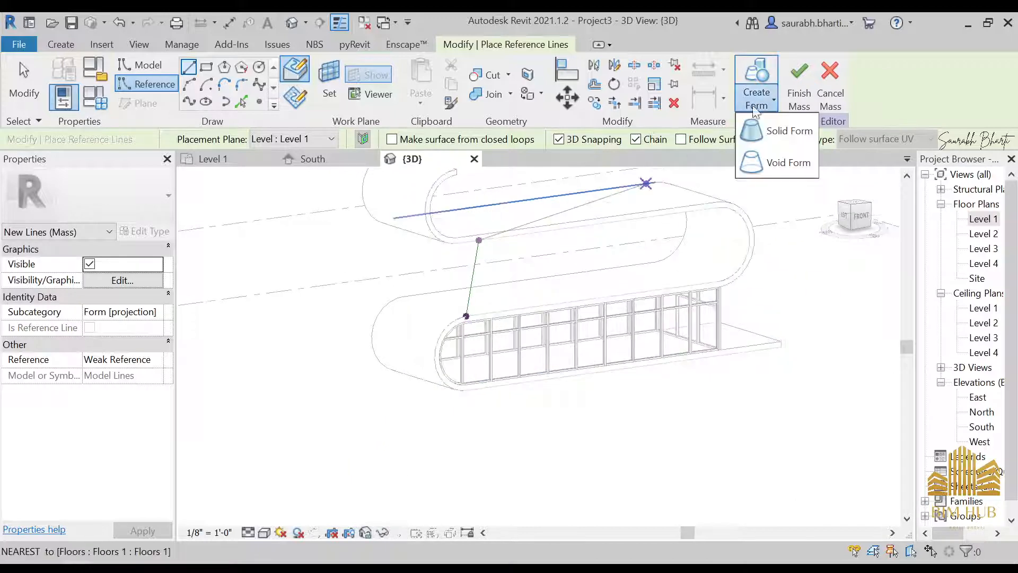
{"action": "left_click", "coordinate": [785, 130]}
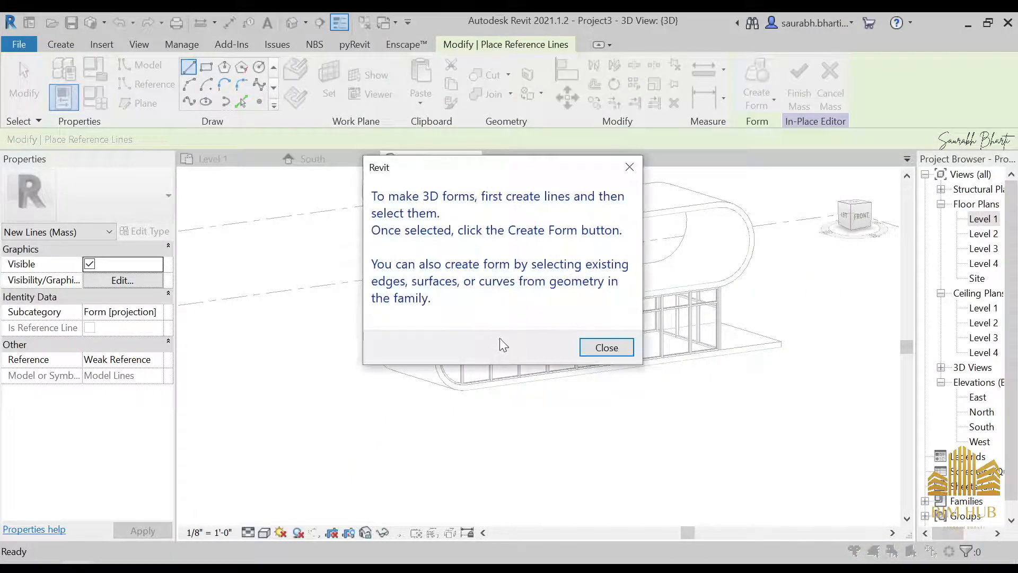
{"action": "left_click", "coordinate": [605, 348]}
{"action": "middle_click_drag", "start_coordinate": [450, 315], "coordinate": [601, 233], "text": "shift"}
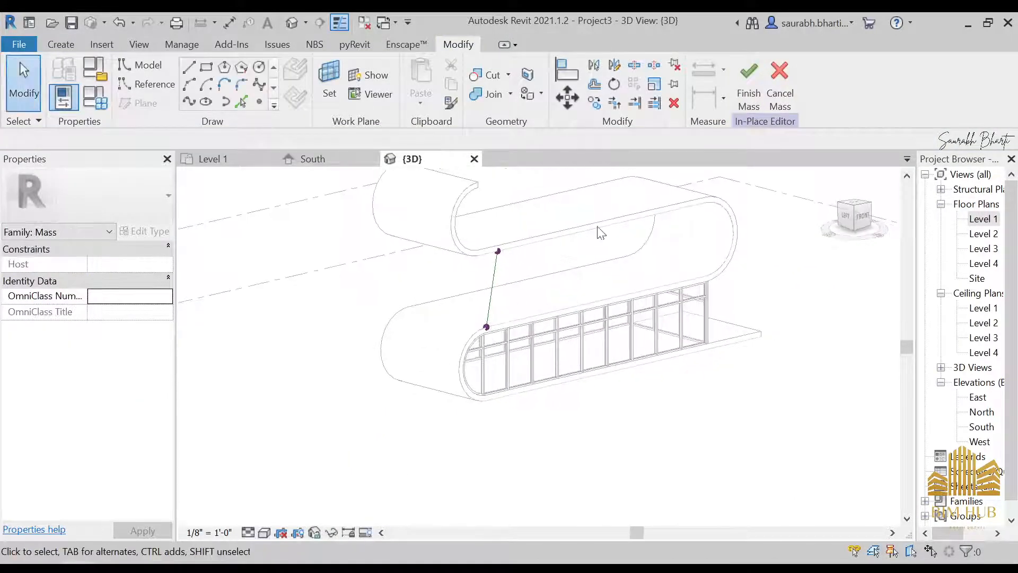
{"action": "left_click", "coordinate": [492, 289]}
{"action": "middle_click_drag", "start_coordinate": [492, 289], "coordinate": [562, 318], "text": "shift"}
{"action": "middle_click_drag", "start_coordinate": [461, 303], "coordinate": [509, 313], "text": "shift"}
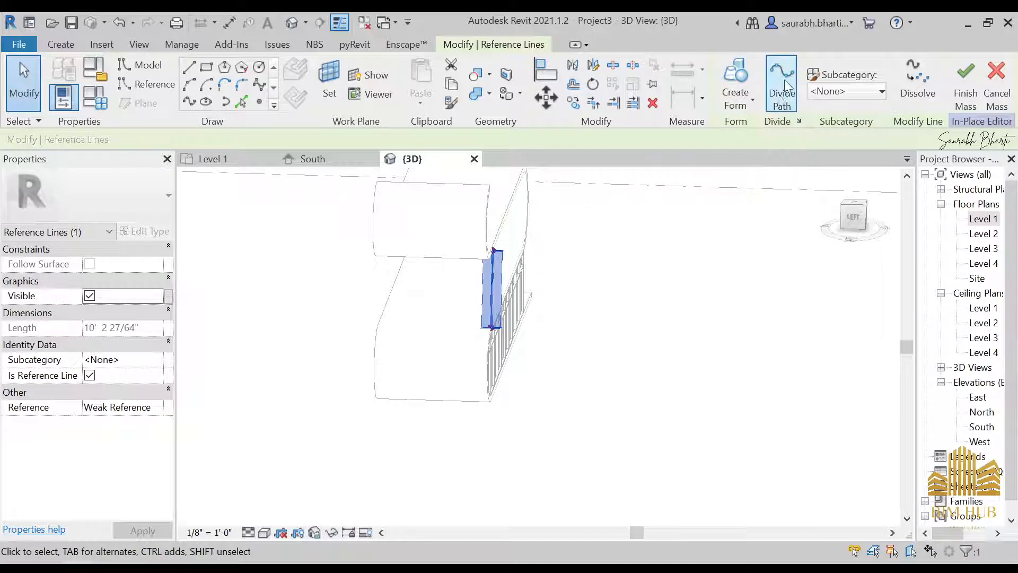
{"action": "left_click", "coordinate": [752, 99]}
{"action": "left_click", "coordinate": [766, 130]}
{"action": "left_click", "coordinate": [602, 227]}
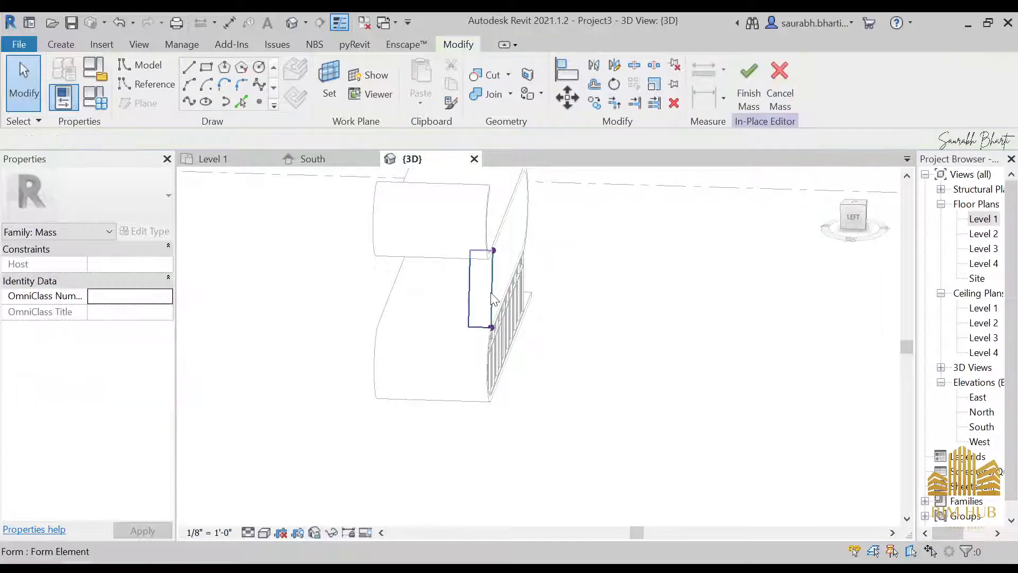
Unlock the solid form from its reference line and open its profile for editing.
{"action": "scroll", "coordinate": [483, 297], "scroll_direction": "up", "scroll_amount": 1}
{"action": "left_click", "coordinate": [482, 297]}
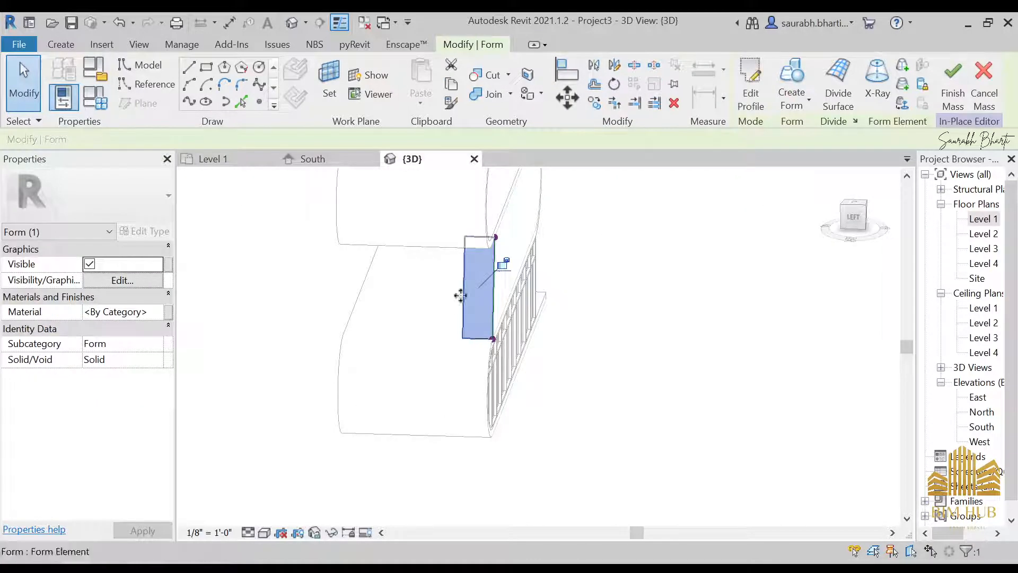
{"action": "middle_click_drag", "start_coordinate": [461, 296], "coordinate": [518, 266], "text": "shift"}
{"action": "left_click", "coordinate": [503, 266]}
{"action": "left_click", "coordinate": [484, 275]}
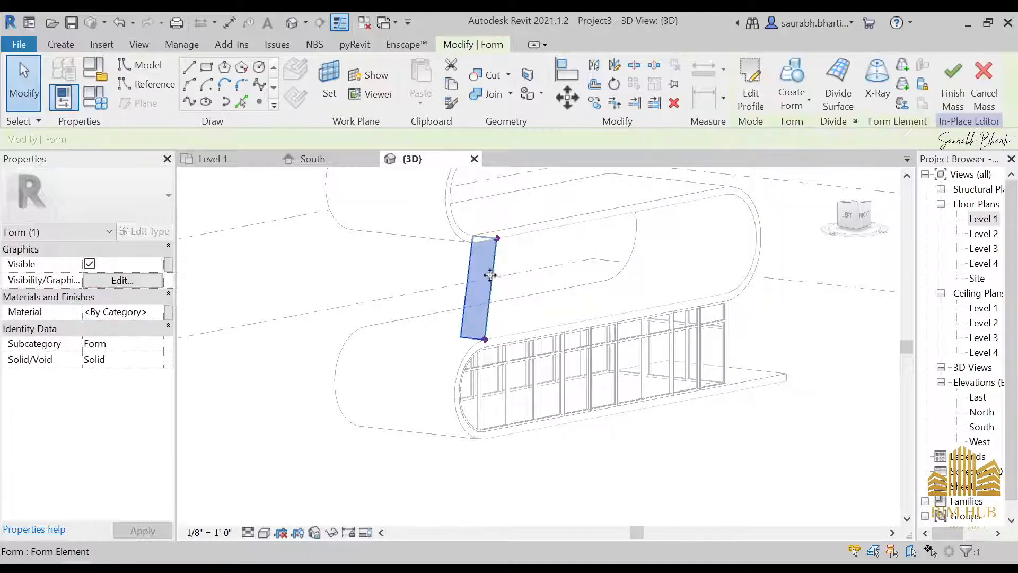
{"action": "left_click", "coordinate": [750, 84]}
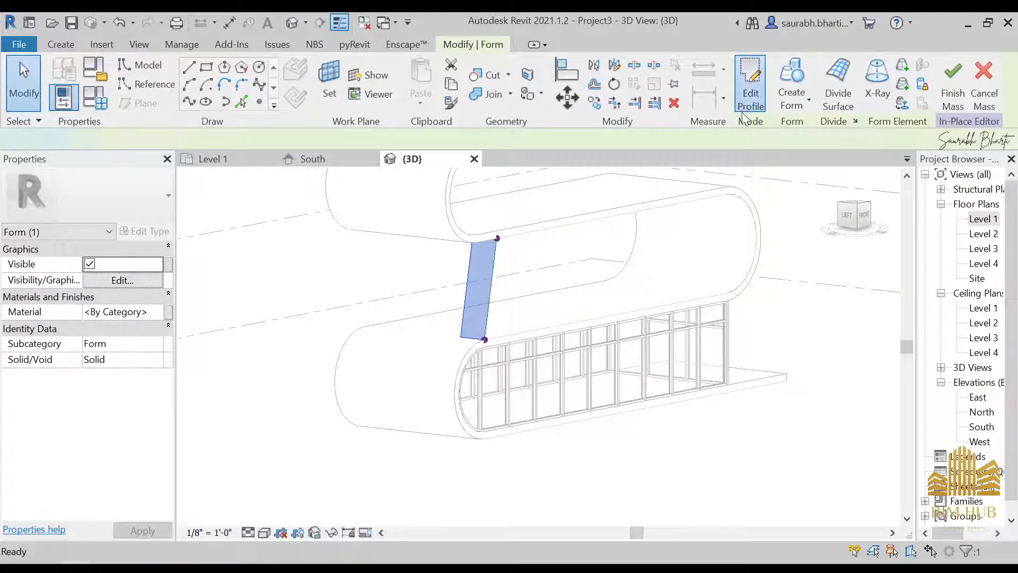
Try to move the form's profile line farther back across the floor depth, working from the left side.
{"action": "mouse_move", "coordinate": [465, 299]}
{"action": "middle_mouse_down", "text": "shift"}
{"action": "mouse_move", "coordinate": [491, 307]}
{"action": "mouse_move", "coordinate": [480, 290]}
{"action": "middle_mouse_up", "text": "shift"}
{"action": "left_click", "coordinate": [464, 289]}
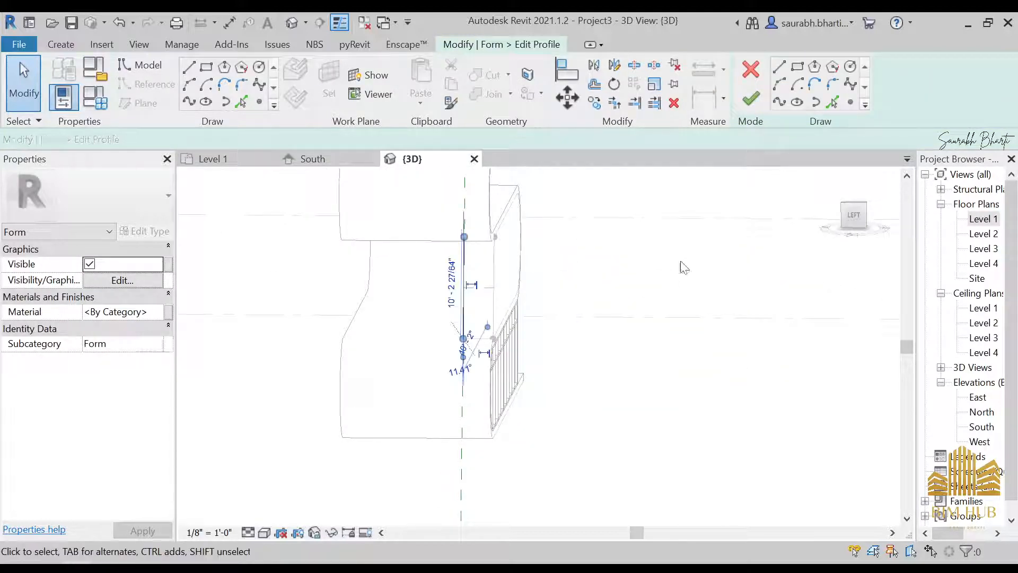
{"action": "left_click", "coordinate": [854, 216]}
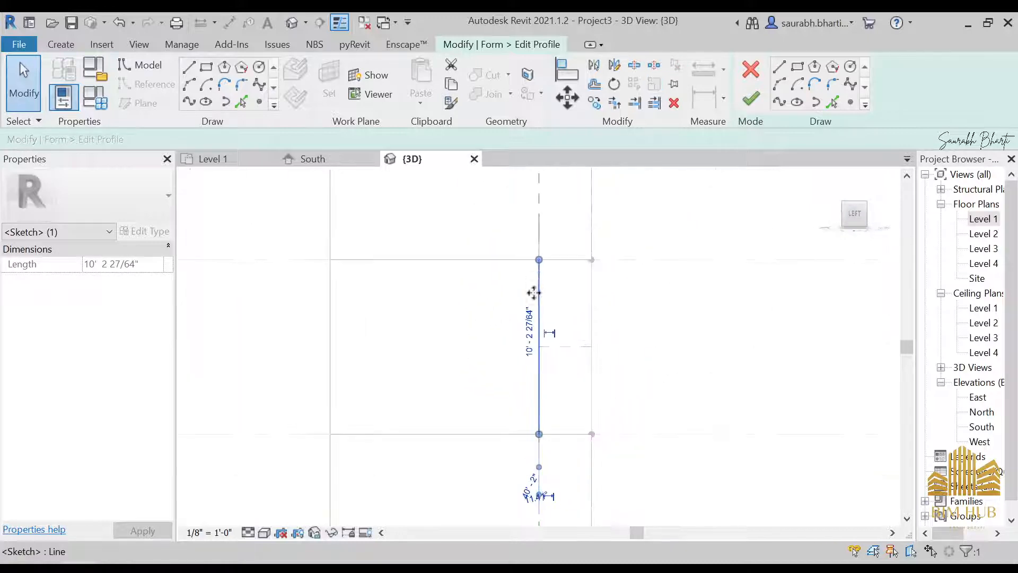
{"action": "left_click", "coordinate": [542, 320]}
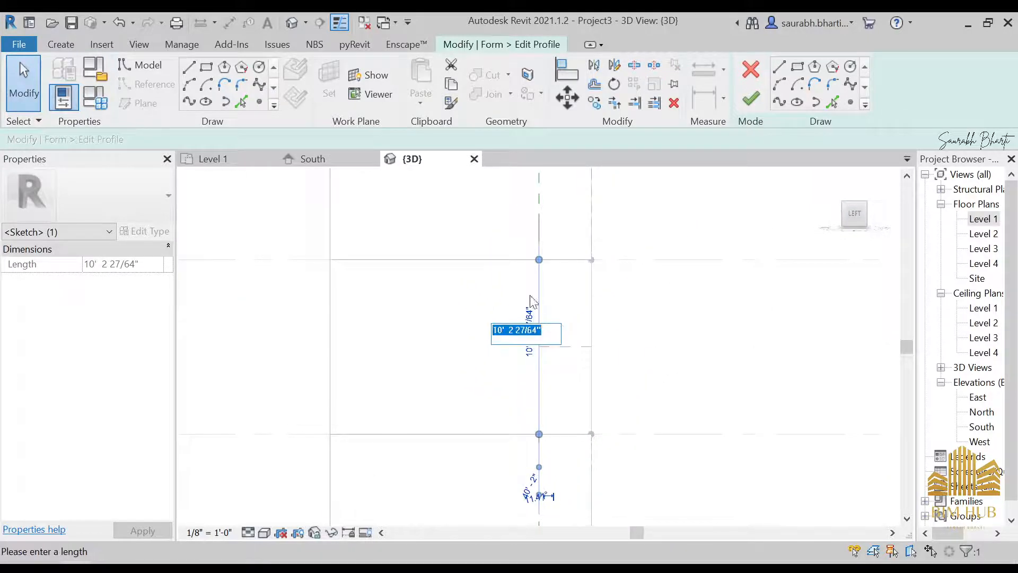
{"action": "left_click", "coordinate": [531, 296]}
{"action": "left_click_drag", "start_coordinate": [539, 301], "coordinate": [424, 286]}
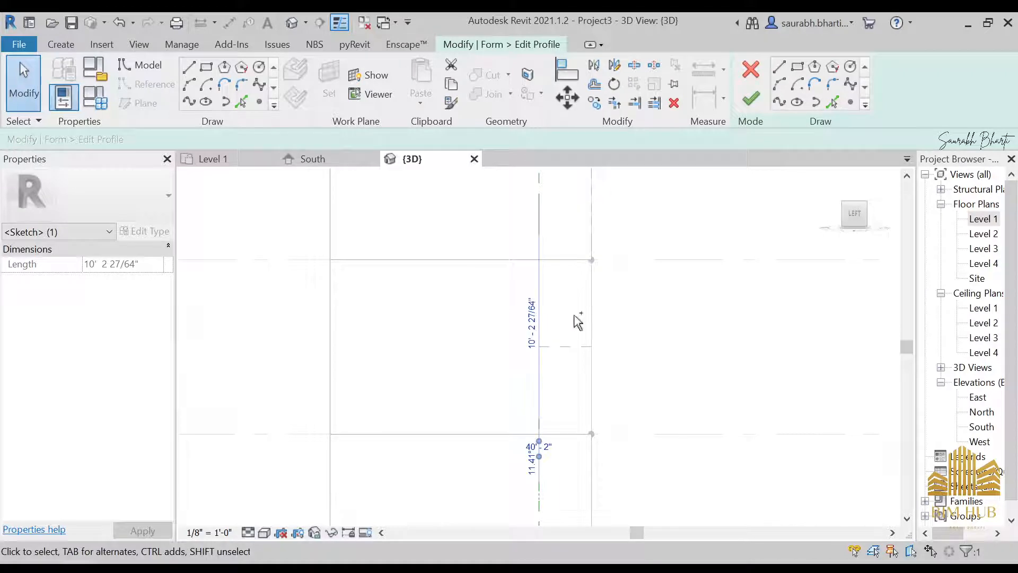
Undo the profile line move, the profile edit and the solid form, keeping only the reference line.
{"action": "key", "text": "ctrl+z"}
{"action": "scroll", "coordinate": [558, 339], "scroll_direction": "down", "scroll_amount": 2}
{"action": "key", "text": "ctrl+z"}
{"action": "scroll", "coordinate": [585, 347], "scroll_direction": "down", "scroll_amount": 5}
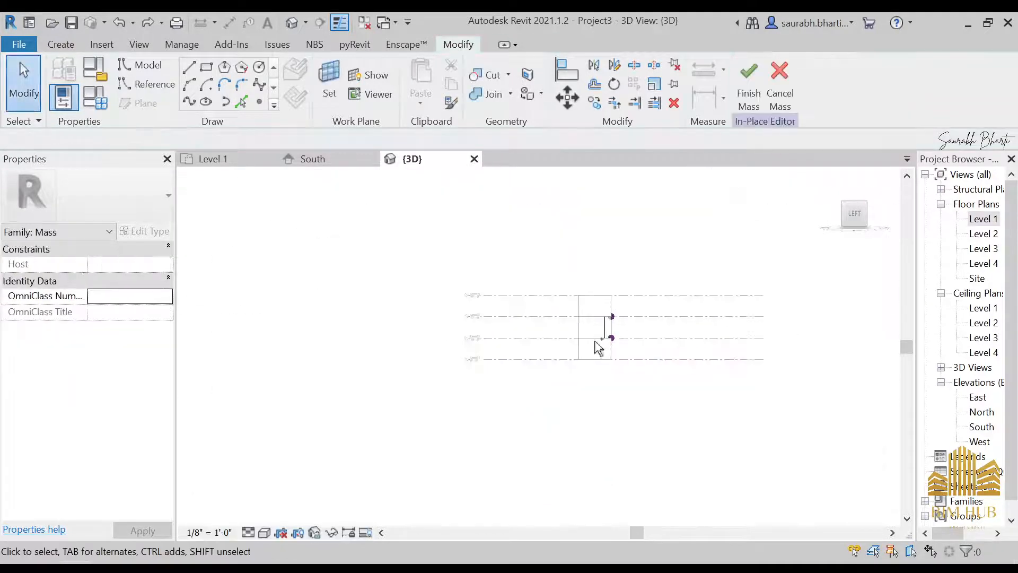
{"action": "scroll", "coordinate": [605, 341], "scroll_direction": "up", "scroll_amount": 3}
{"action": "mouse_move", "coordinate": [605, 341]}
{"action": "middle_mouse_down", "text": "shift"}
{"action": "mouse_move", "coordinate": [630, 350]}
{"action": "mouse_move", "coordinate": [588, 341]}
{"action": "middle_mouse_up", "text": "shift"}
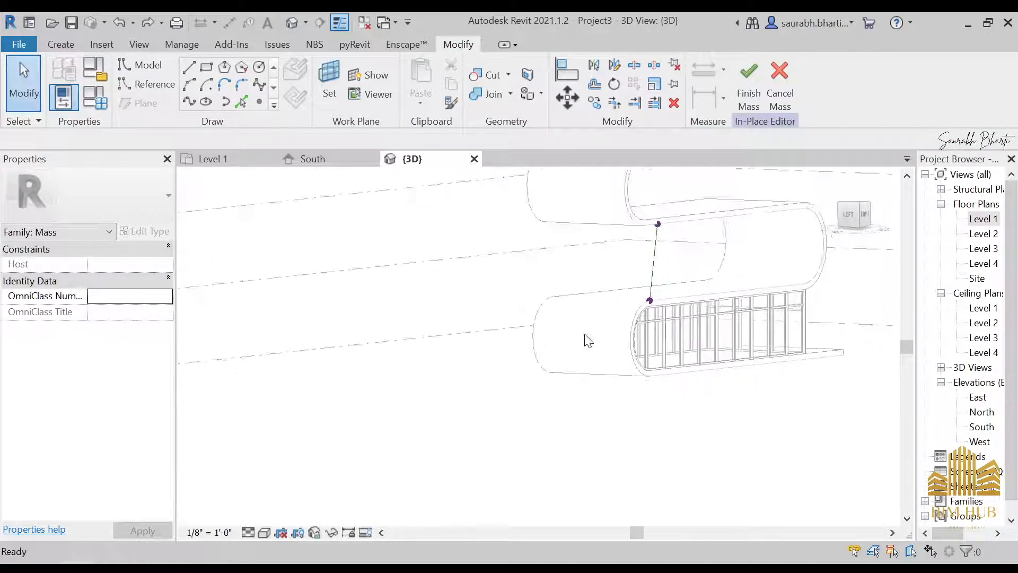
Recreate the solid form from the existing slanted reference line and select the form.
{"action": "left_click", "coordinate": [650, 277]}
{"action": "scroll", "coordinate": [640, 262], "scroll_direction": "up", "scroll_amount": 2}
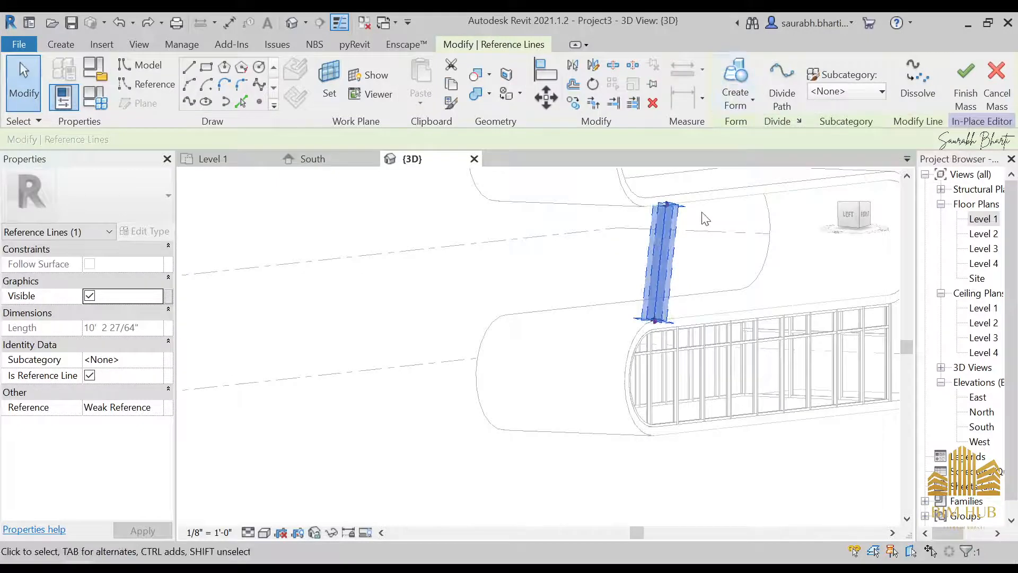
{"action": "left_click", "coordinate": [733, 101]}
{"action": "left_click", "coordinate": [635, 266]}
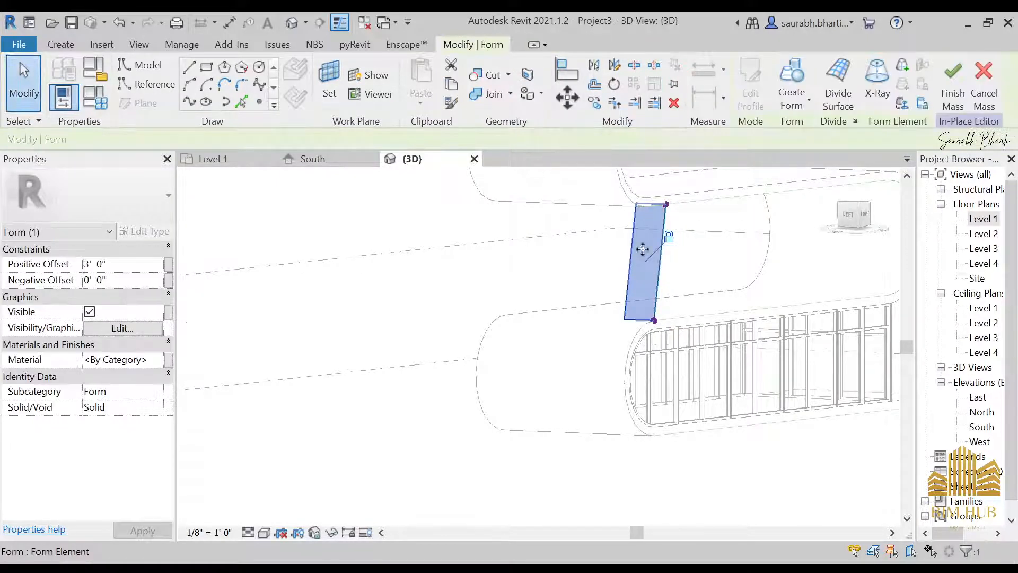
Unlock the recreated form, edit its profile, and try to shift the profile line toward the back of the floor.
{"action": "left_click", "coordinate": [672, 245]}
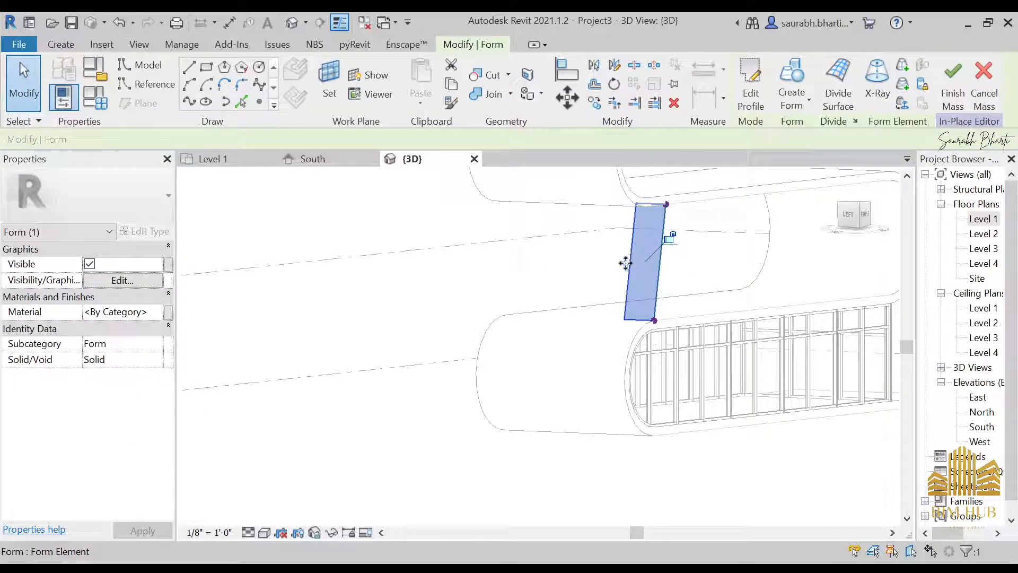
{"action": "double_click", "coordinate": [633, 260]}
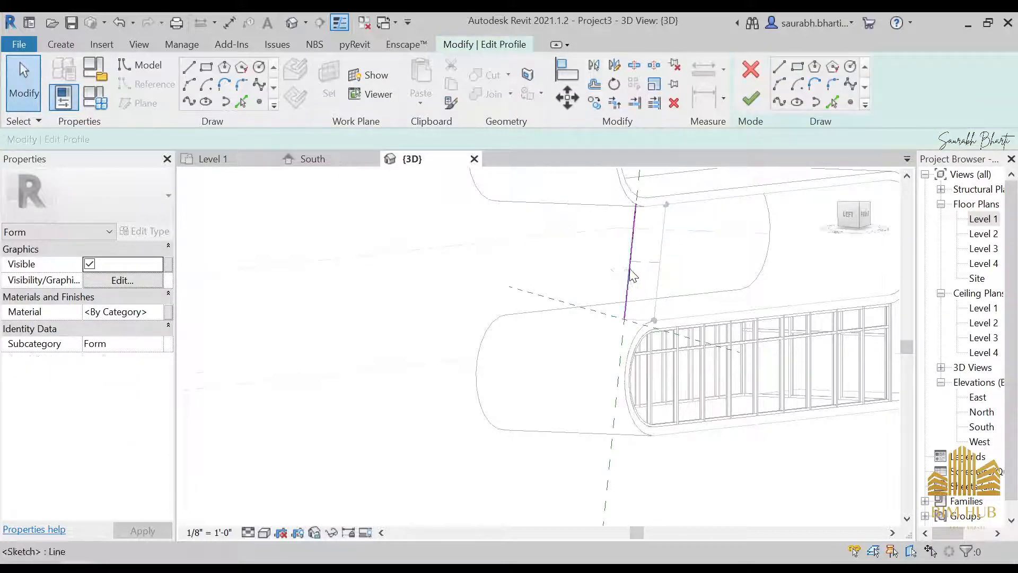
{"action": "left_click_drag", "start_coordinate": [632, 276], "coordinate": [561, 264]}
{"action": "mouse_move", "coordinate": [548, 301]}
{"action": "middle_mouse_down", "text": "shift"}
{"action": "mouse_move", "coordinate": [689, 348]}
{"action": "mouse_move", "coordinate": [648, 334]}
{"action": "mouse_move", "coordinate": [598, 277]}
{"action": "middle_mouse_up", "text": "shift"}
{"action": "key", "text": "Escape"}
{"action": "left_click", "coordinate": [541, 248]}
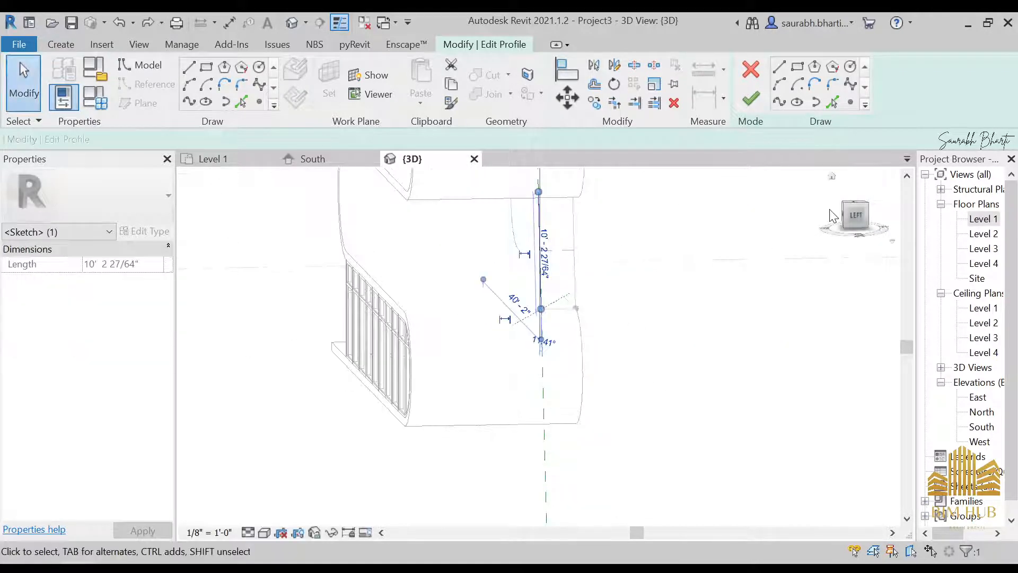
{"action": "left_click", "coordinate": [854, 223]}
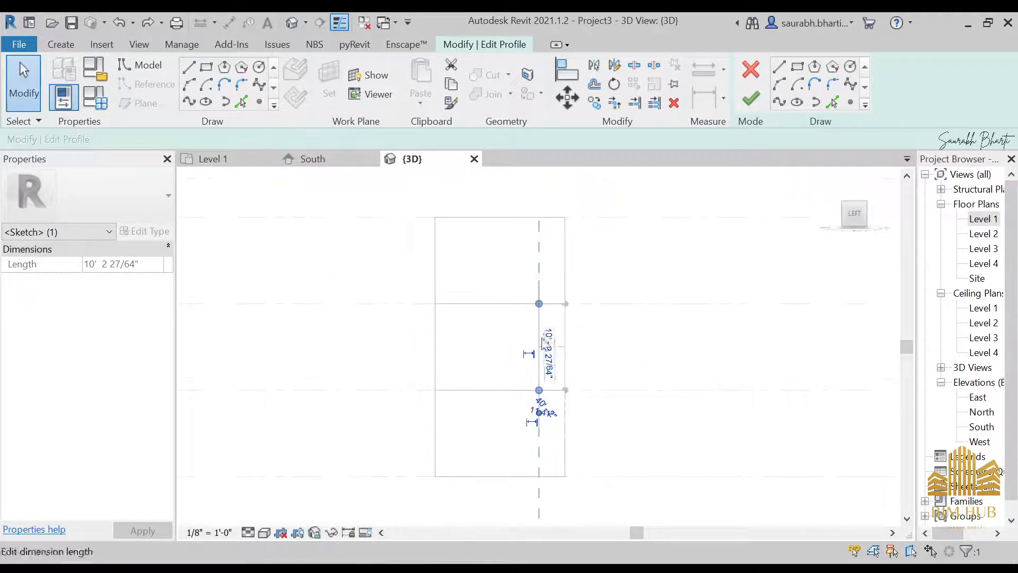
{"action": "scroll", "coordinate": [538, 334], "scroll_direction": "up", "scroll_amount": 2}
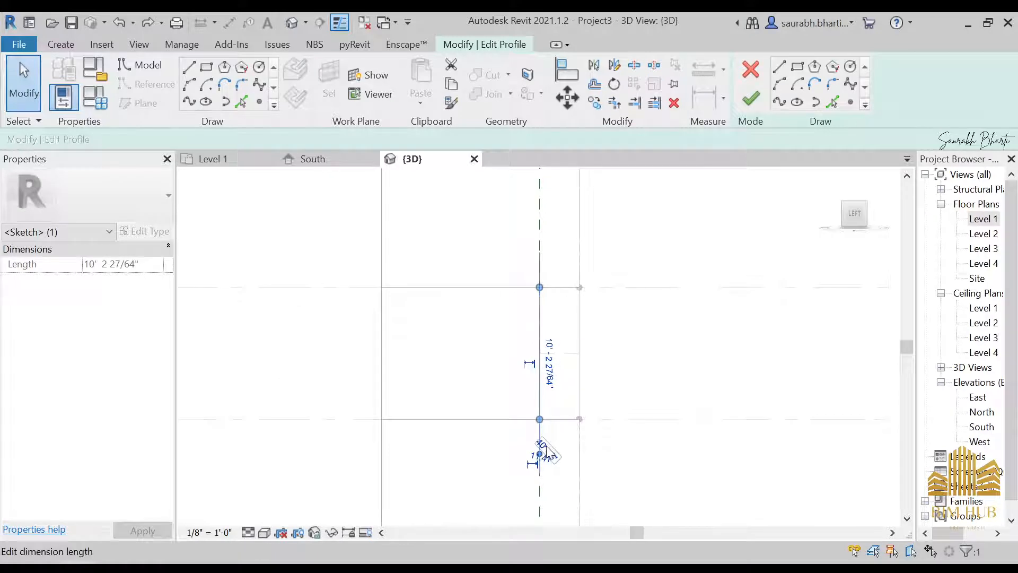
{"action": "scroll", "coordinate": [546, 448], "scroll_direction": "up", "scroll_amount": 6}
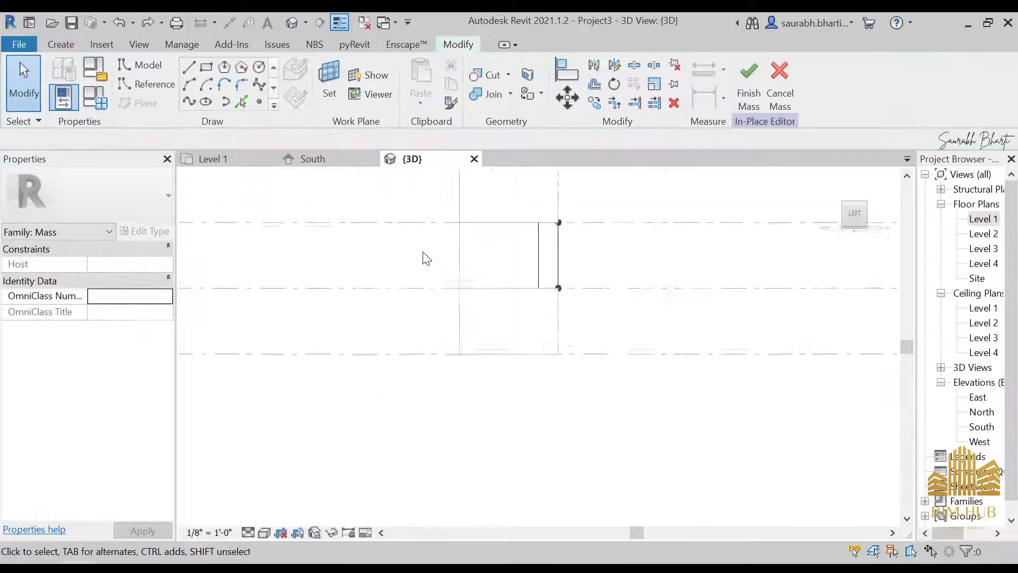
{"action": "scroll", "coordinate": [426, 258], "scroll_direction": "down", "scroll_amount": 3}
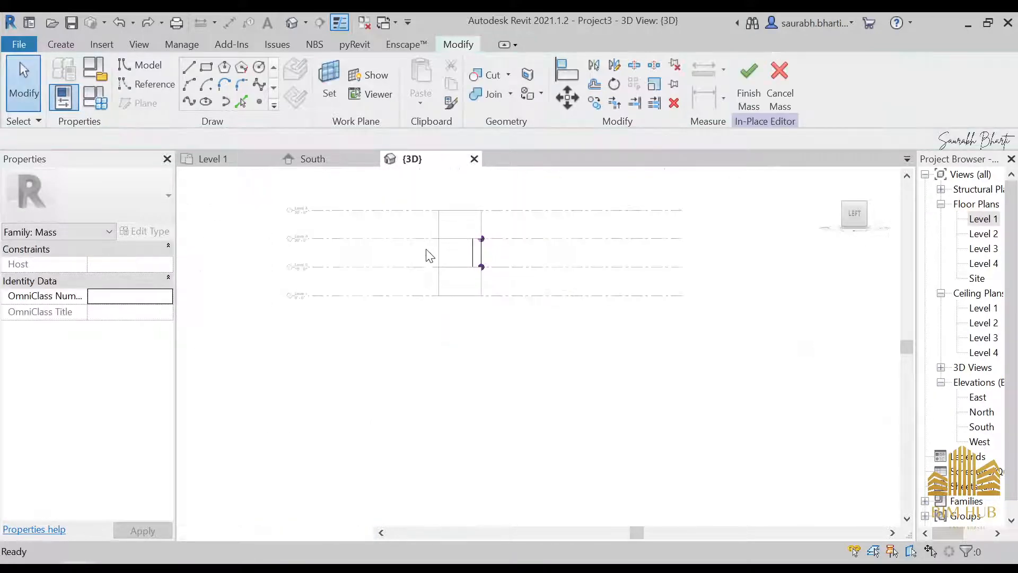
{"action": "scroll", "coordinate": [427, 254], "scroll_direction": "up", "scroll_amount": 5}
{"action": "scroll", "coordinate": [513, 264], "scroll_direction": "down", "scroll_amount": 3}
{"action": "scroll", "coordinate": [515, 263], "scroll_direction": "up", "scroll_amount": 3}
{"action": "scroll", "coordinate": [552, 280], "scroll_direction": "down", "scroll_amount": 3}
{"action": "middle_click_drag", "start_coordinate": [690, 291], "coordinate": [573, 323], "text": "shift"}
{"action": "scroll", "coordinate": [637, 311], "scroll_direction": "up", "scroll_amount": 2}
{"action": "scroll", "coordinate": [637, 309], "scroll_direction": "up", "scroll_amount": 3}
Draw a new reference line about 10'-1" long from the start of the Level 2 fold up to the Level 3 floor's underside.
{"action": "middle_click_drag", "start_coordinate": [640, 316], "coordinate": [689, 302], "text": "shift"}
{"action": "left_click", "coordinate": [860, 217]}
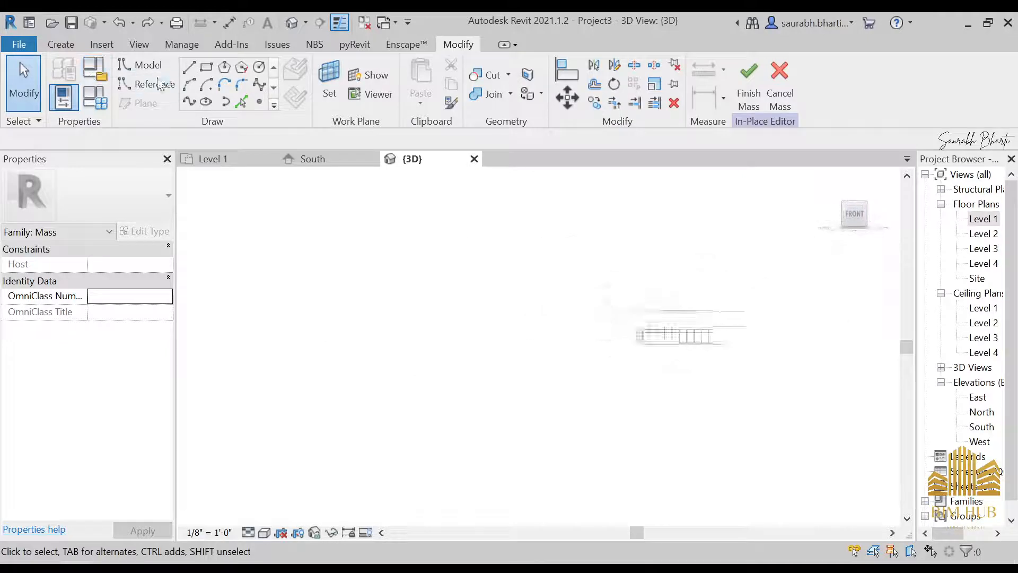
{"action": "left_click", "coordinate": [147, 84]}
{"action": "scroll", "coordinate": [530, 381], "scroll_direction": "up", "scroll_amount": 6}
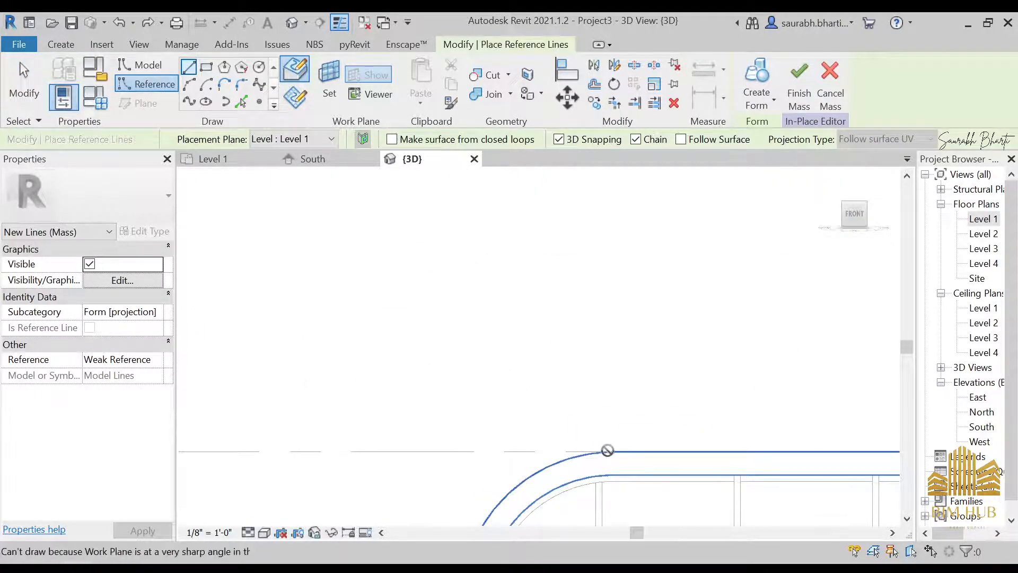
{"action": "scroll", "coordinate": [678, 227], "scroll_direction": "down", "scroll_amount": 3}
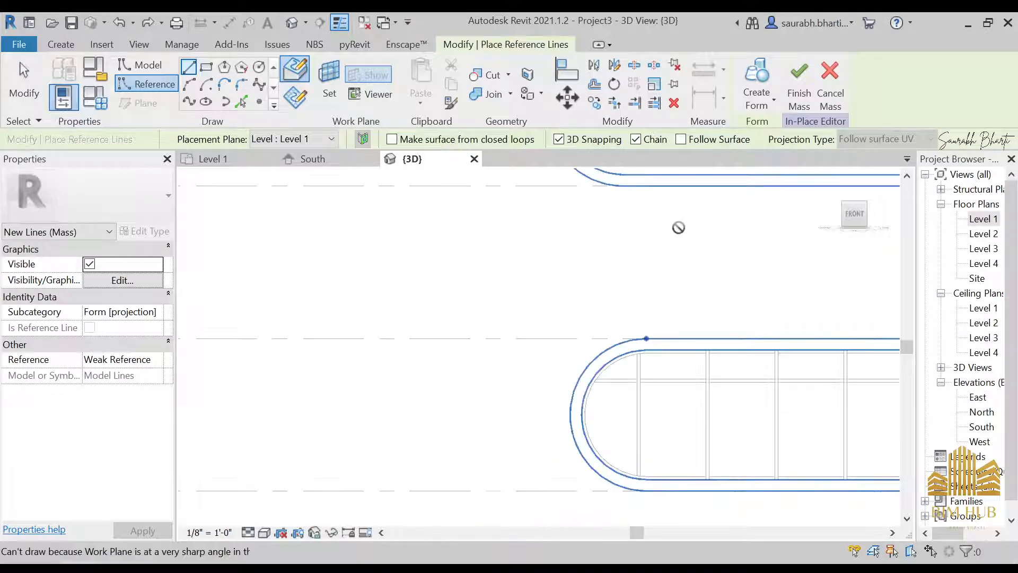
{"action": "middle_click_drag", "start_coordinate": [677, 227], "coordinate": [773, 166]}
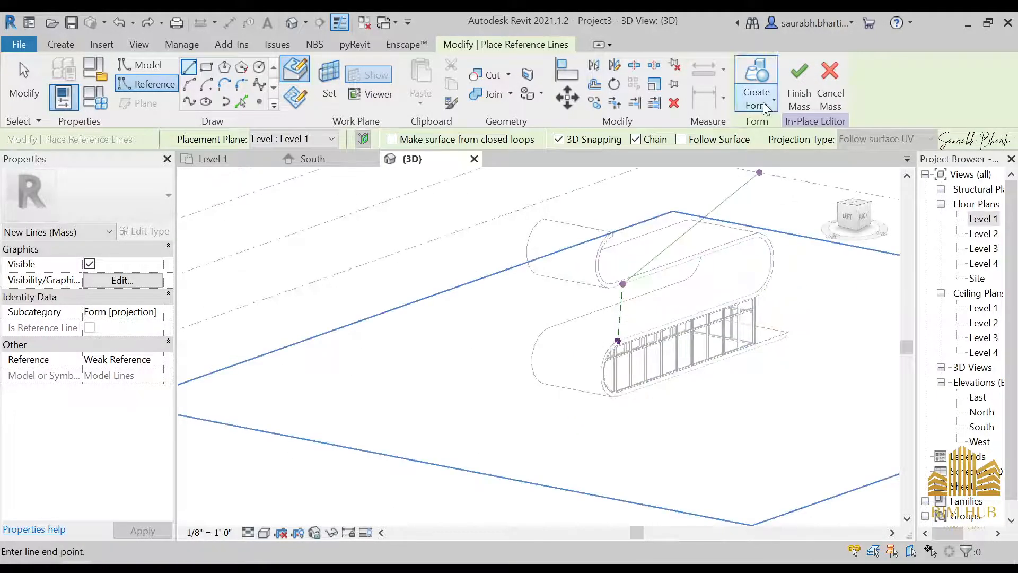
{"action": "key", "text": "Escape"}
{"action": "key", "text": "Escape"}
Create a solid form from the newly drawn reference line.
{"action": "scroll", "coordinate": [621, 310], "scroll_direction": "up", "scroll_amount": 1}
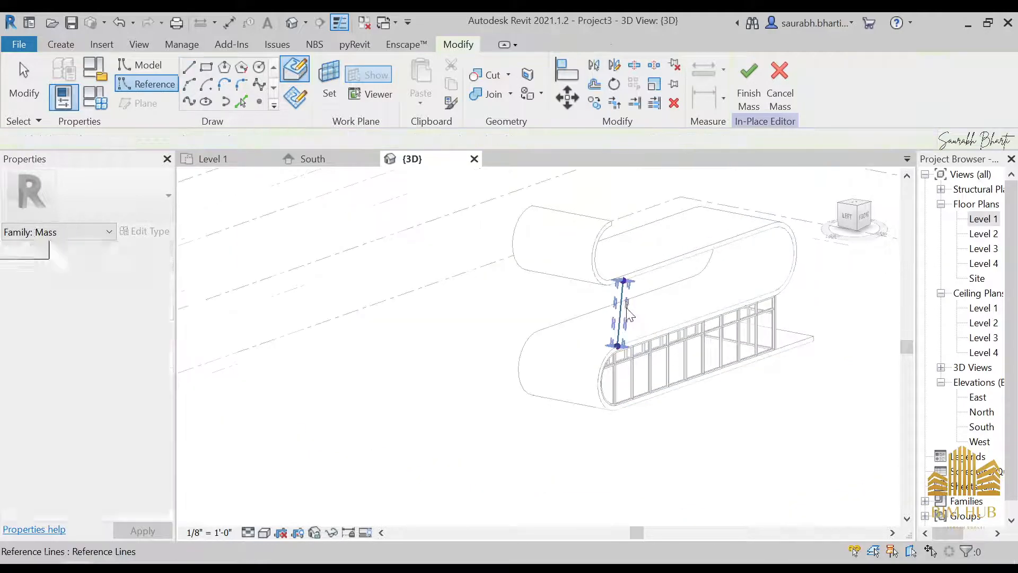
{"action": "left_click", "coordinate": [626, 315]}
{"action": "middle_click_drag", "start_coordinate": [625, 315], "coordinate": [662, 323], "text": "shift"}
{"action": "scroll", "coordinate": [603, 353], "scroll_direction": "up", "scroll_amount": 2}
{"action": "key", "text": "Escape"}
{"action": "left_click", "coordinate": [630, 280]}
{"action": "left_click", "coordinate": [748, 98]}
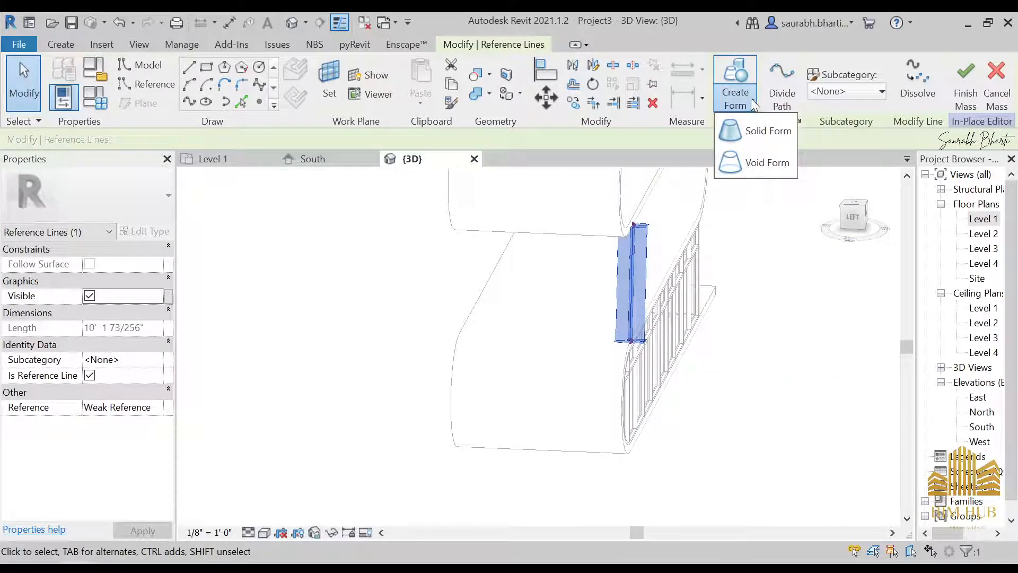
{"action": "left_click", "coordinate": [762, 135]}
{"action": "left_click", "coordinate": [630, 272]}
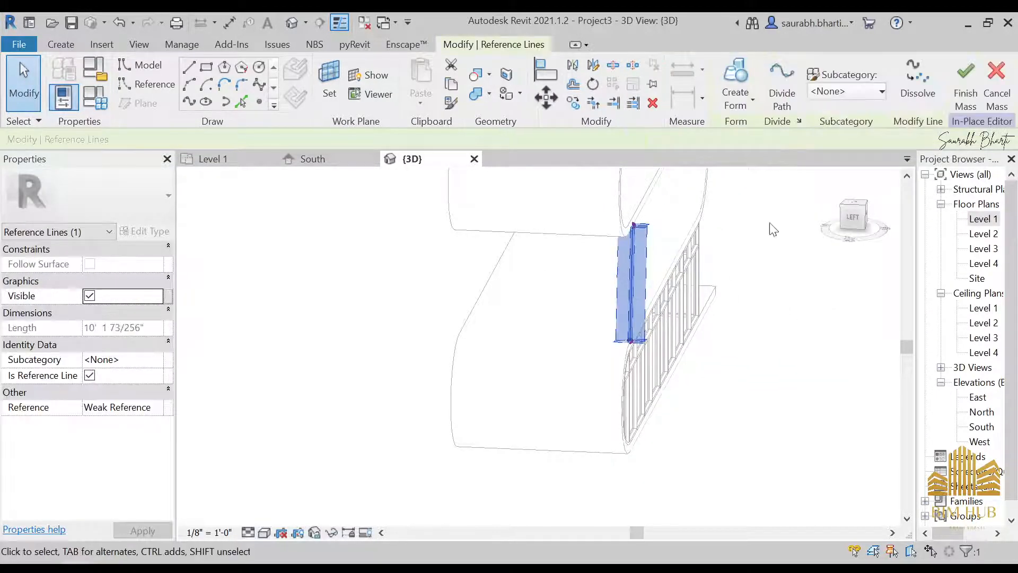
{"action": "left_click", "coordinate": [849, 222]}
{"action": "left_click", "coordinate": [735, 93]}
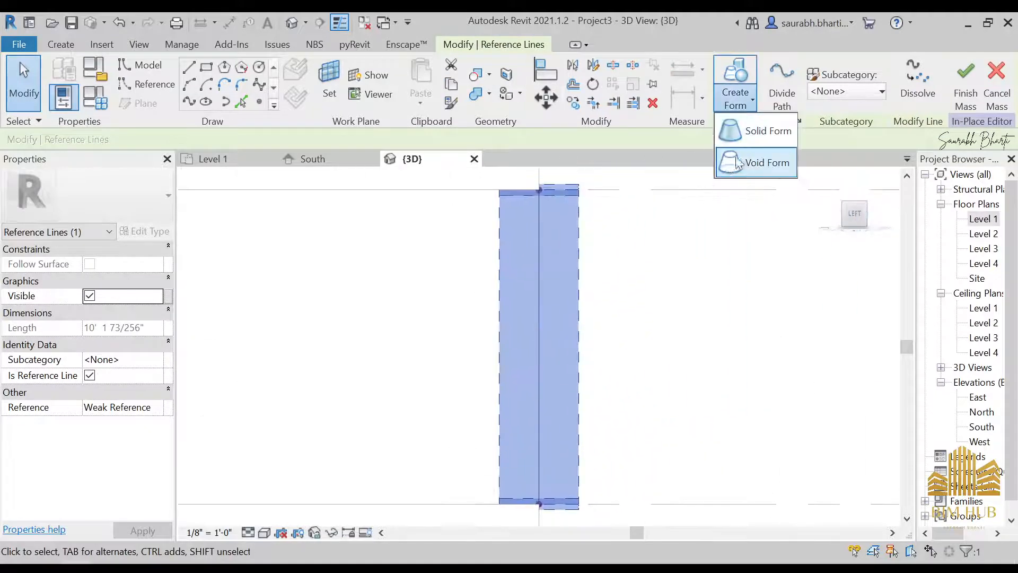
{"action": "left_click", "coordinate": [743, 137]}
Select the new solid form between the floors and unlock its profile.
{"action": "scroll", "coordinate": [565, 248], "scroll_direction": "down", "scroll_amount": 3}
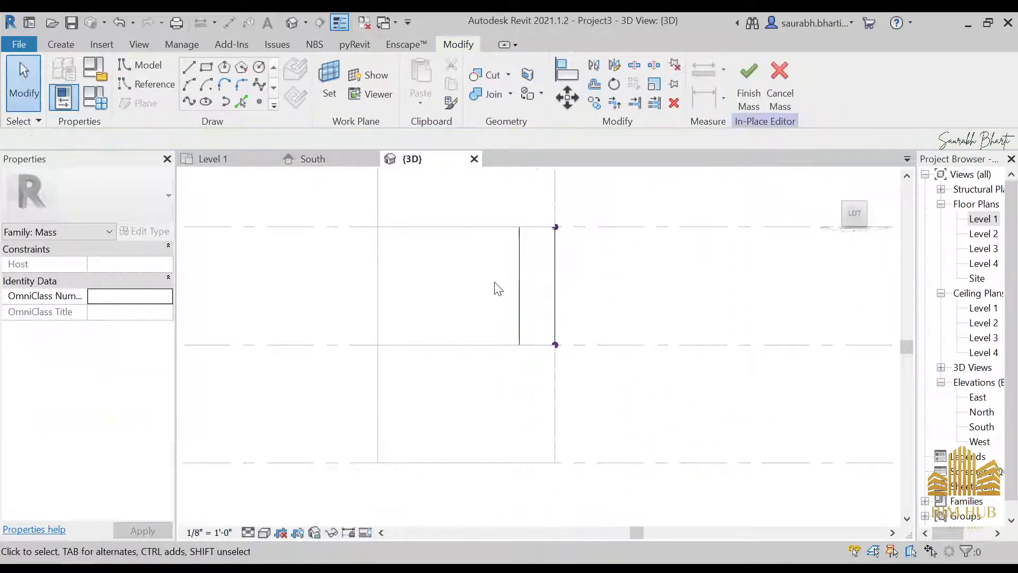
{"action": "left_click", "coordinate": [523, 286]}
{"action": "scroll", "coordinate": [511, 297], "scroll_direction": "down", "scroll_amount": 1}
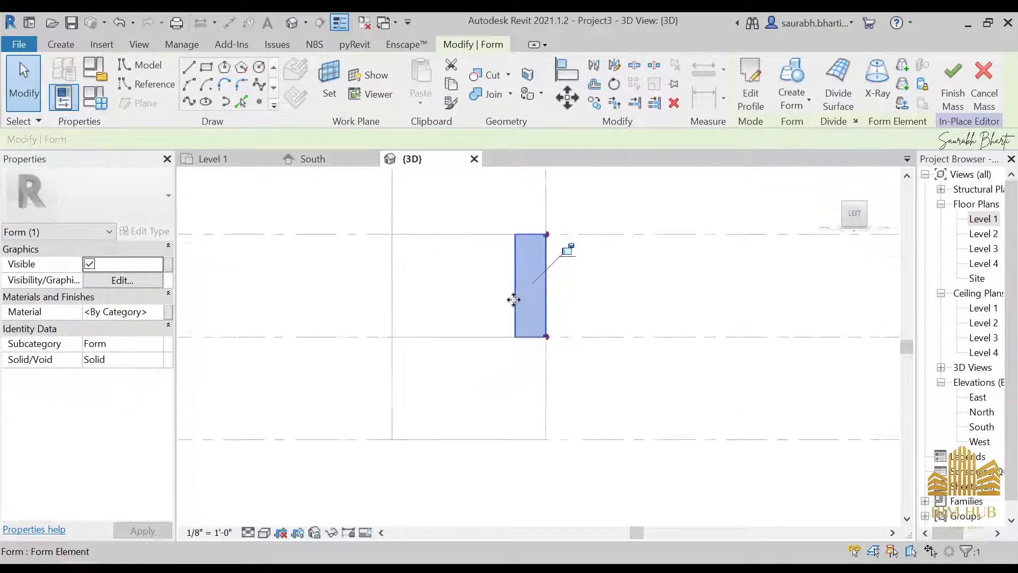
{"action": "middle_click_drag", "start_coordinate": [583, 293], "coordinate": [528, 291], "text": "shift"}
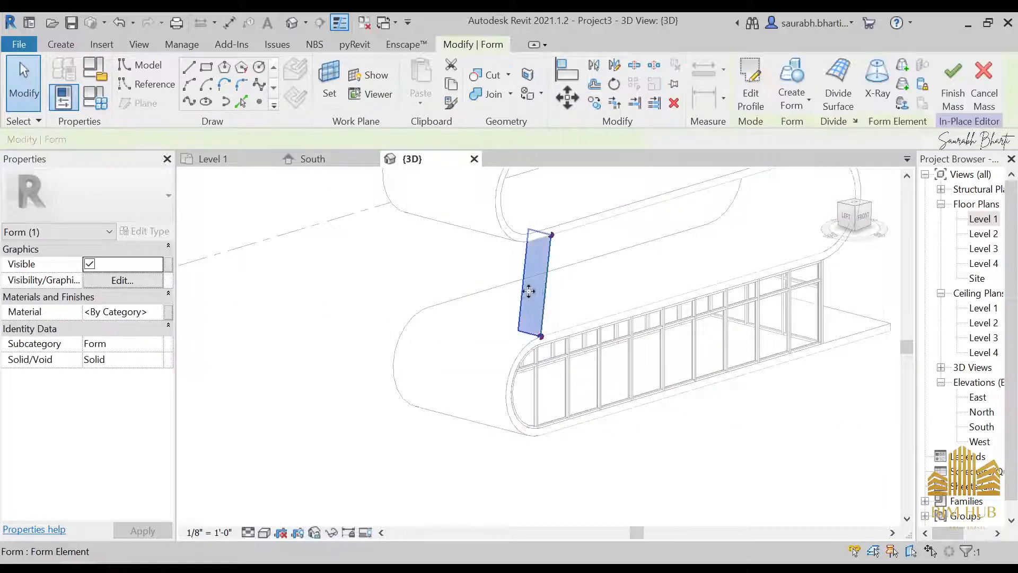
{"action": "left_click", "coordinate": [757, 104]}
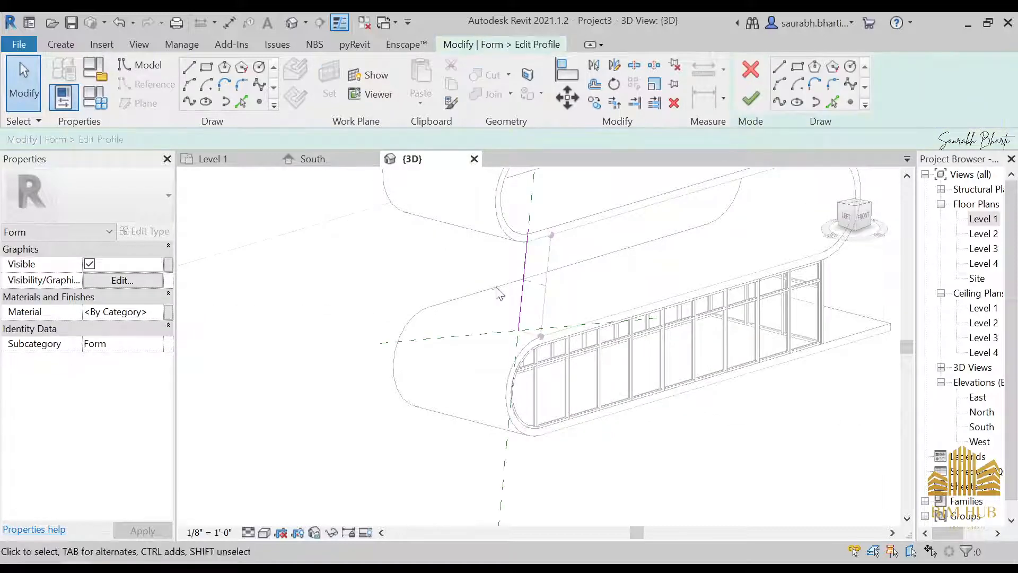
{"action": "left_click", "coordinate": [525, 286]}
{"action": "mouse_move", "coordinate": [525, 286]}
{"action": "middle_mouse_down", "text": "shift"}
{"action": "mouse_move", "coordinate": [552, 336]}
{"action": "mouse_move", "coordinate": [505, 364]}
{"action": "mouse_move", "coordinate": [590, 285]}
{"action": "mouse_move", "coordinate": [588, 248]}
{"action": "middle_mouse_up", "text": "shift"}
{"action": "left_click", "coordinate": [591, 250]}
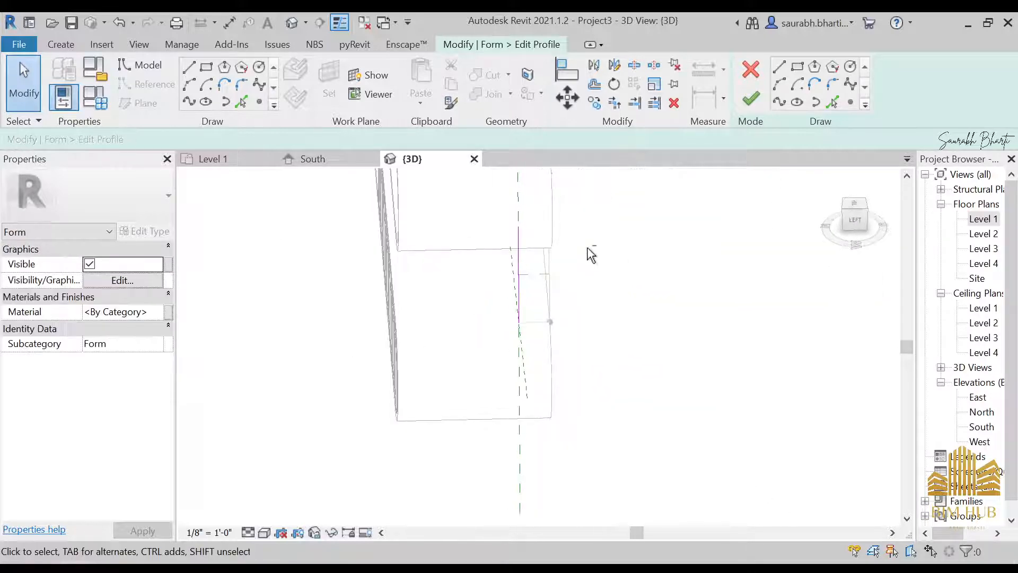
{"action": "left_click", "coordinate": [518, 270]}
{"action": "left_click", "coordinate": [854, 227]}
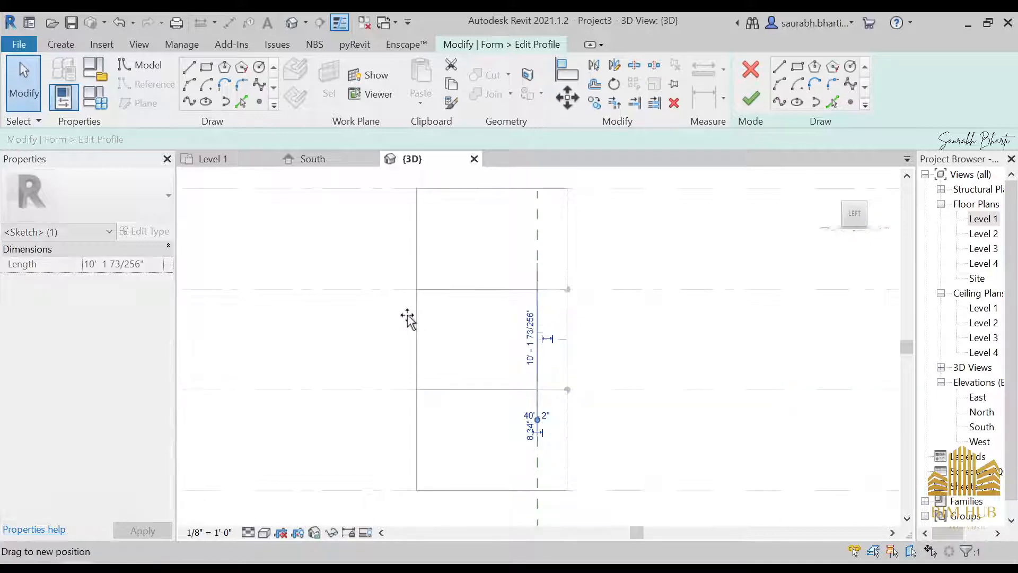
{"action": "left_click", "coordinate": [594, 338]}
{"action": "scroll", "coordinate": [595, 338], "scroll_direction": "down", "scroll_amount": 3}
{"action": "middle_click_drag", "start_coordinate": [615, 350], "coordinate": [532, 391], "text": "shift"}
{"action": "left_click", "coordinate": [751, 99]}
Move the inner vertical edge of the rectangular mass form to the building's far side, making it 15'-0" wide, and finish the mass.
{"action": "scroll", "coordinate": [570, 366], "scroll_direction": "up", "scroll_amount": 3}
{"action": "left_click", "coordinate": [544, 293]}
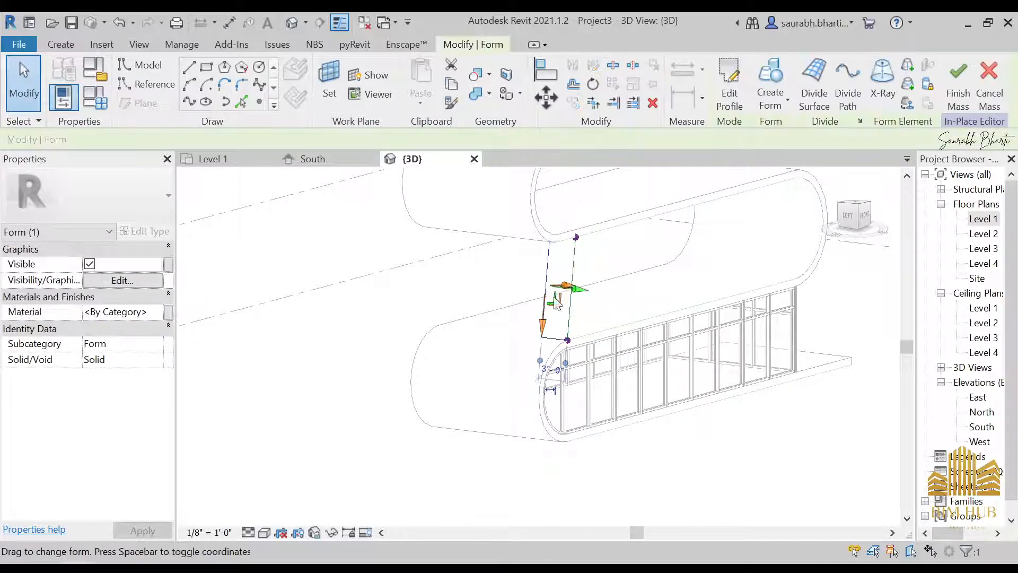
{"action": "scroll", "coordinate": [554, 297], "scroll_direction": "down", "scroll_amount": 2}
{"action": "middle_click_drag", "start_coordinate": [567, 313], "coordinate": [645, 330], "text": "shift"}
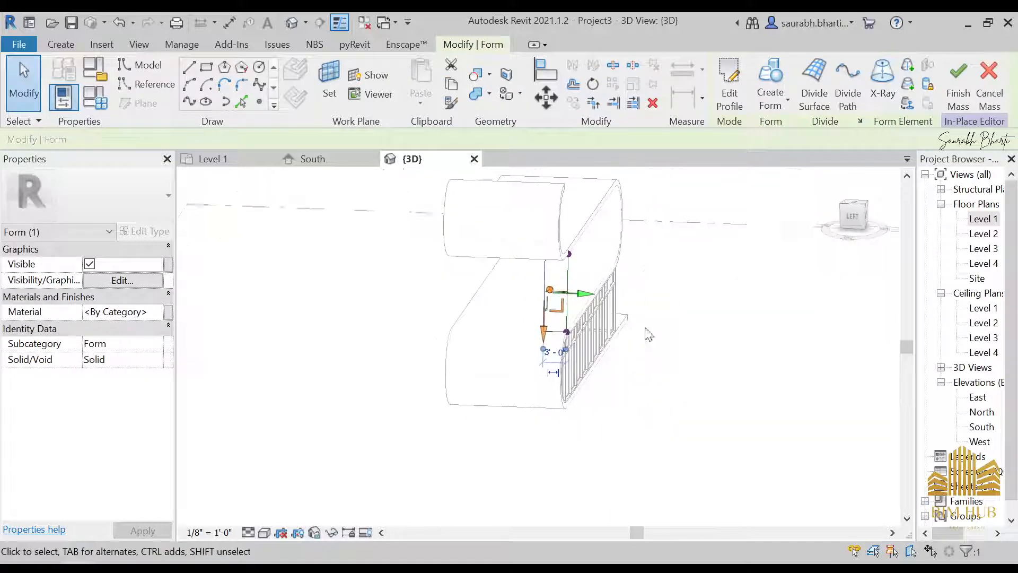
{"action": "left_click", "coordinate": [845, 222]}
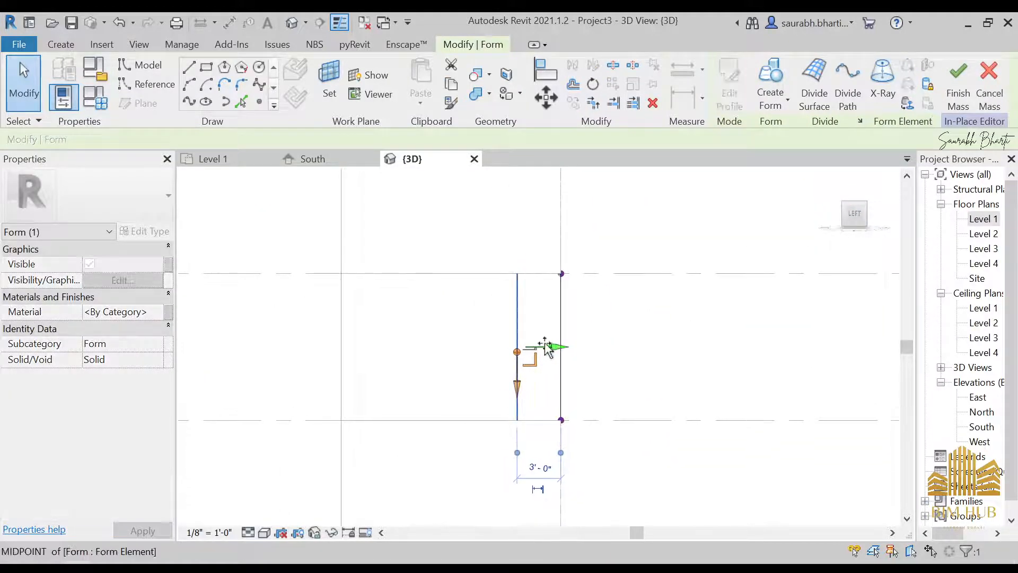
{"action": "left_click_drag", "start_coordinate": [548, 348], "coordinate": [370, 346]}
{"action": "scroll", "coordinate": [399, 322], "scroll_direction": "down", "scroll_amount": 2}
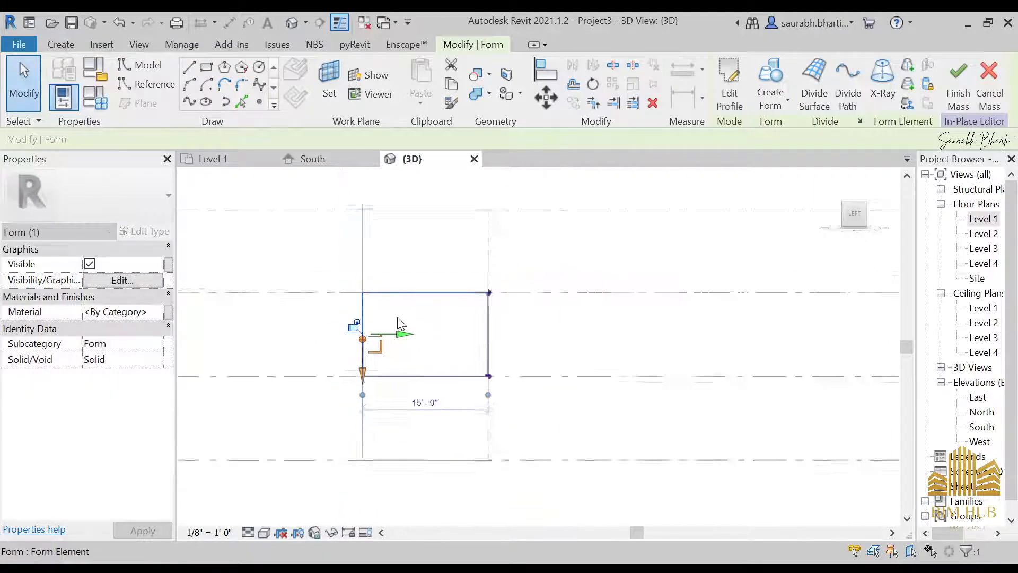
{"action": "middle_click_drag", "start_coordinate": [399, 322], "coordinate": [548, 323], "text": "shift"}
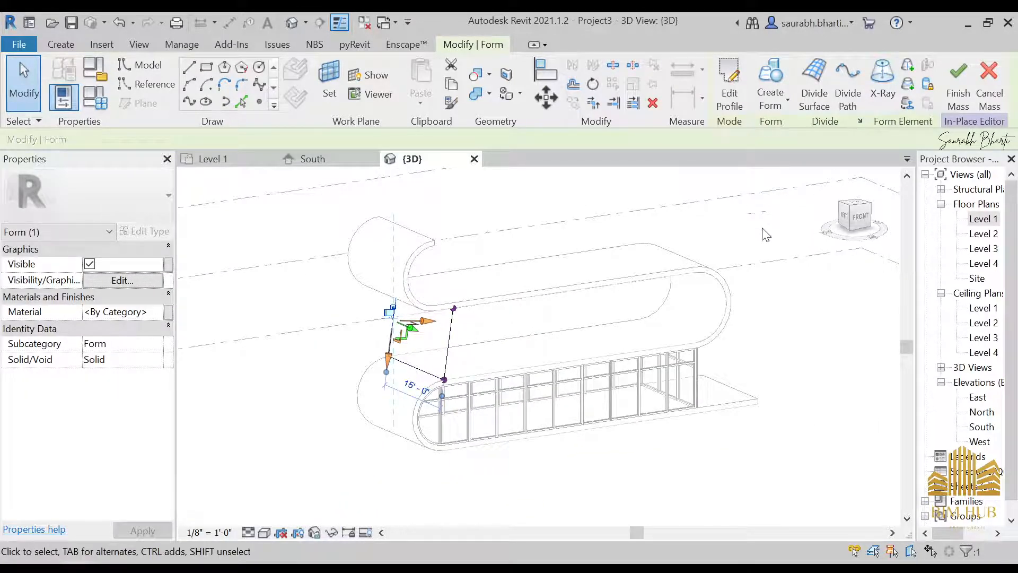
{"action": "left_click", "coordinate": [958, 100]}
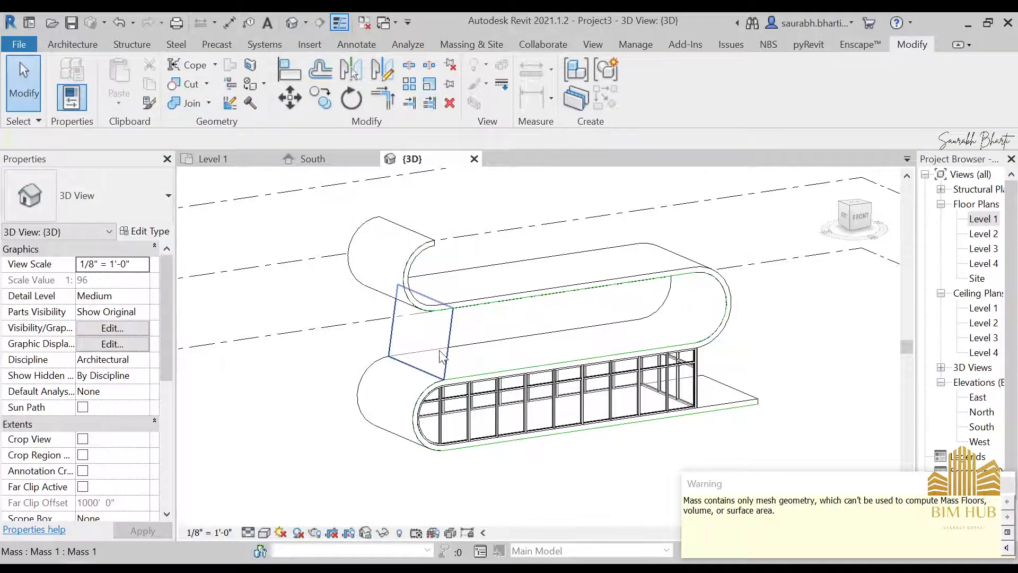
Set the 5' x 10' curtain system type's Grid 1 spacing to 5' and Grid 2 spacing to 6' 6".
{"action": "left_click", "coordinate": [448, 342]}
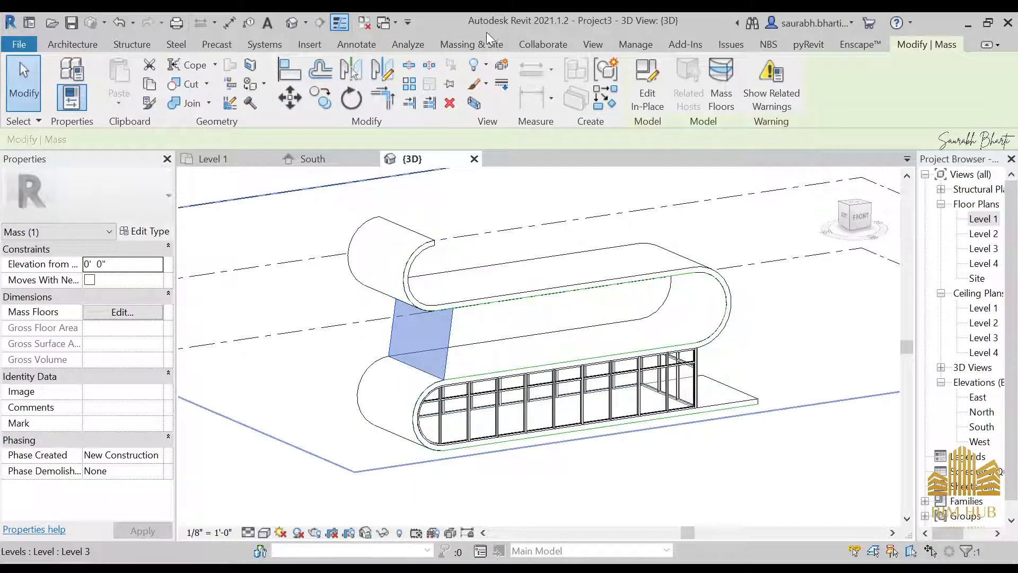
{"action": "left_click", "coordinate": [471, 45]}
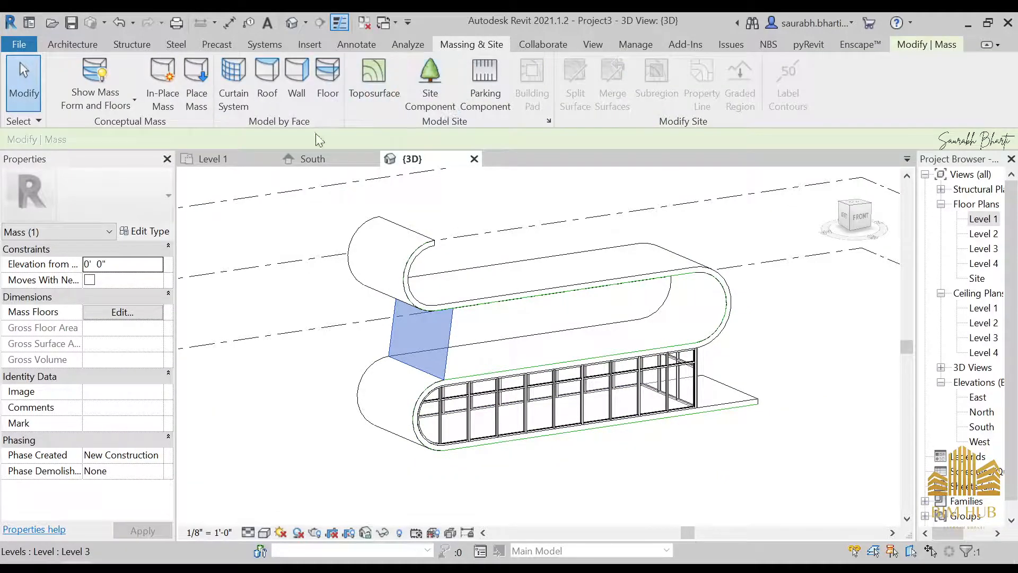
{"action": "left_click", "coordinate": [233, 95]}
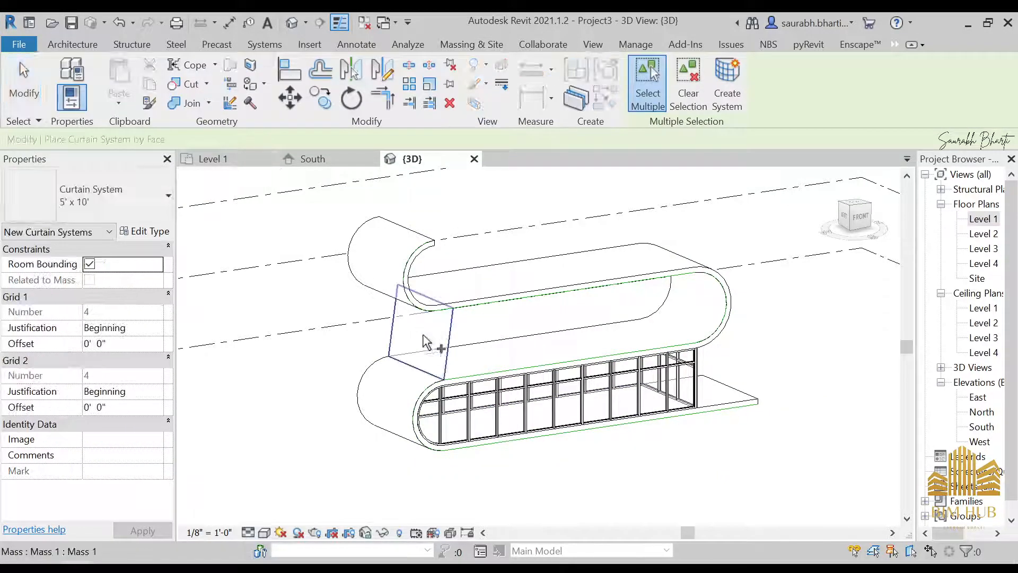
{"action": "middle_click_drag", "start_coordinate": [427, 342], "coordinate": [530, 339], "text": "shift"}
{"action": "left_click", "coordinate": [114, 201]}
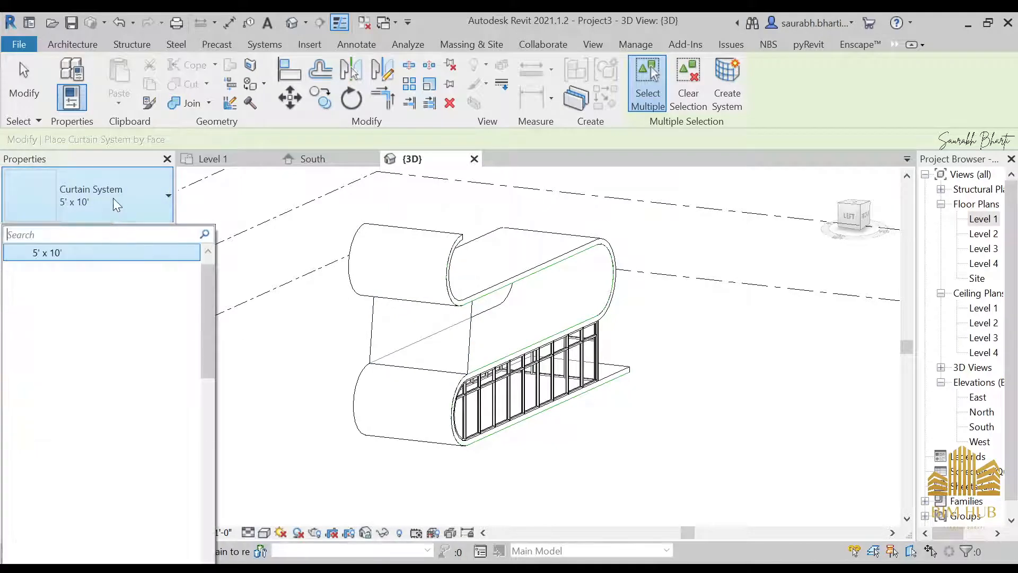
{"action": "left_click", "coordinate": [114, 200]}
{"action": "left_click", "coordinate": [127, 219]}
{"action": "left_click", "coordinate": [139, 216]}
{"action": "left_click", "coordinate": [144, 212]}
{"action": "left_click", "coordinate": [152, 202]}
{"action": "left_click", "coordinate": [155, 231]}
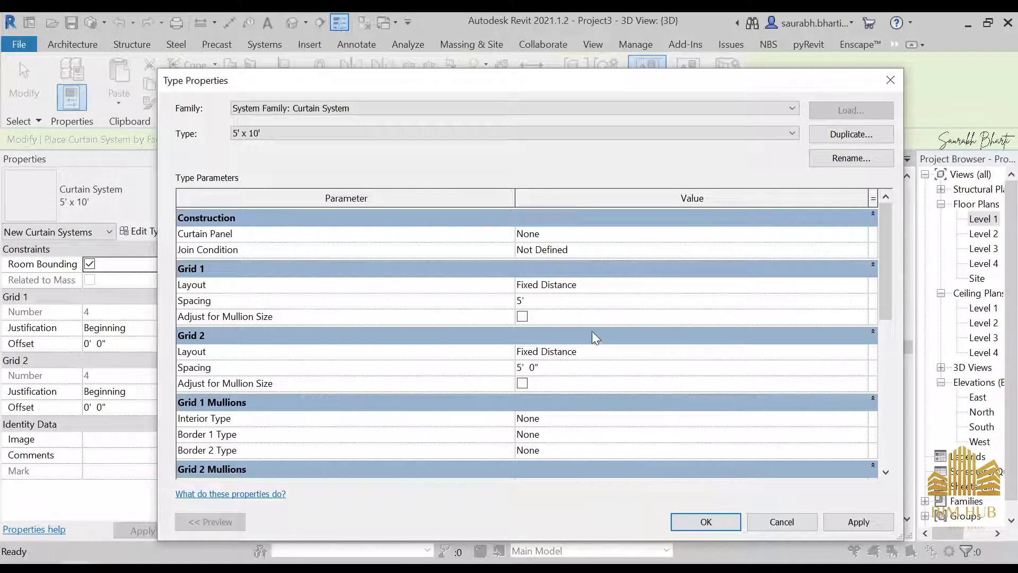
{"action": "left_click", "coordinate": [586, 367]}
{"action": "left_click", "coordinate": [684, 518]}
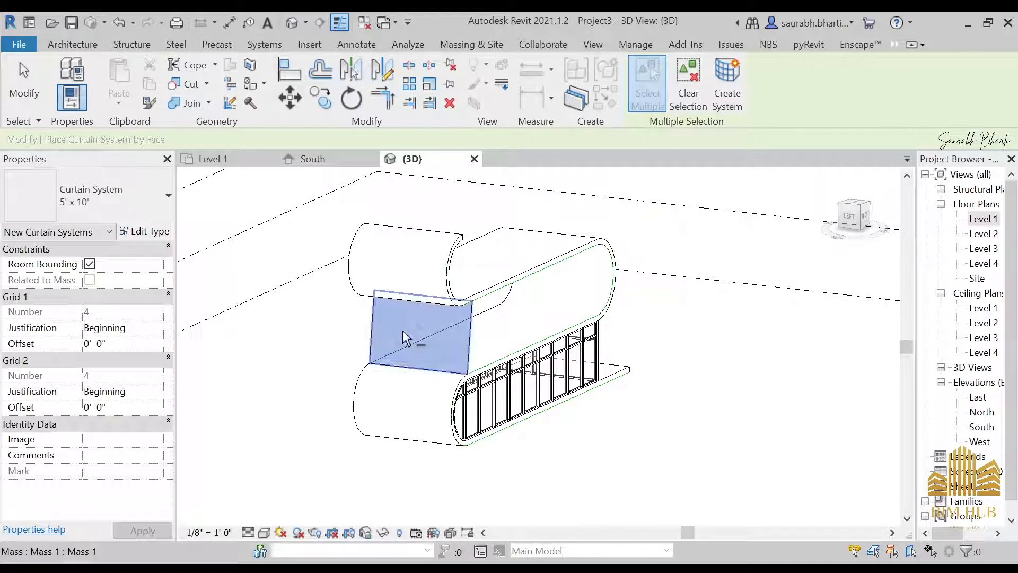
{"action": "key", "text": "Escape"}
Select the rectangular mass face for a curtain system and review the grid settings of the 5' x 10' type.
{"action": "left_click", "coordinate": [471, 346]}
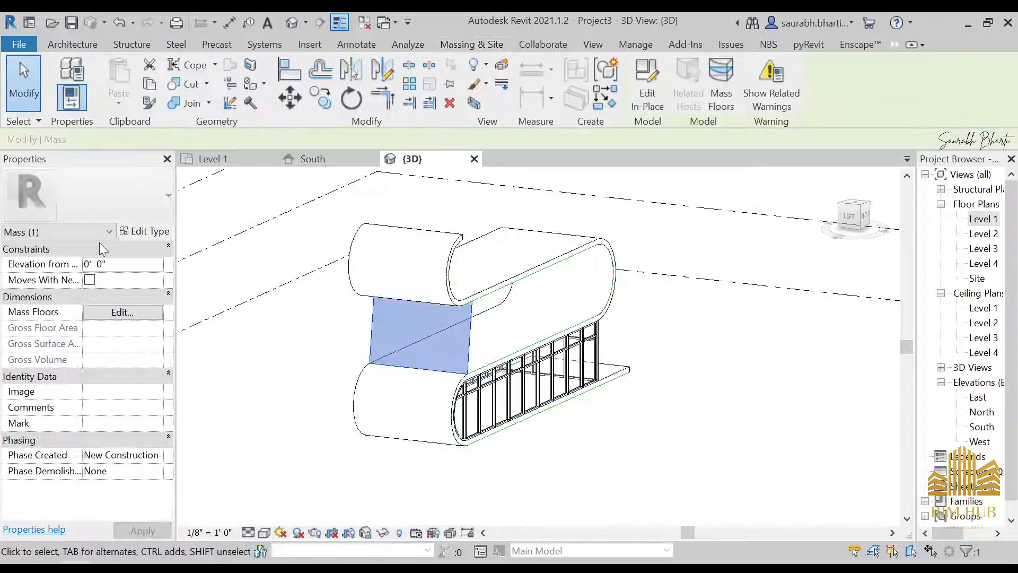
{"action": "left_click", "coordinate": [438, 46]}
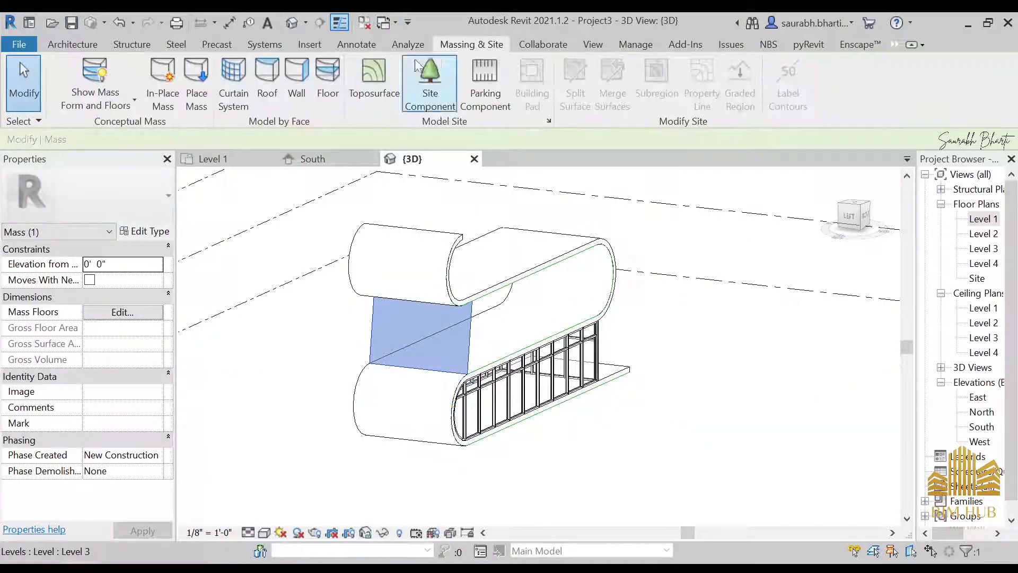
{"action": "left_click", "coordinate": [215, 104]}
{"action": "left_click", "coordinate": [440, 345]}
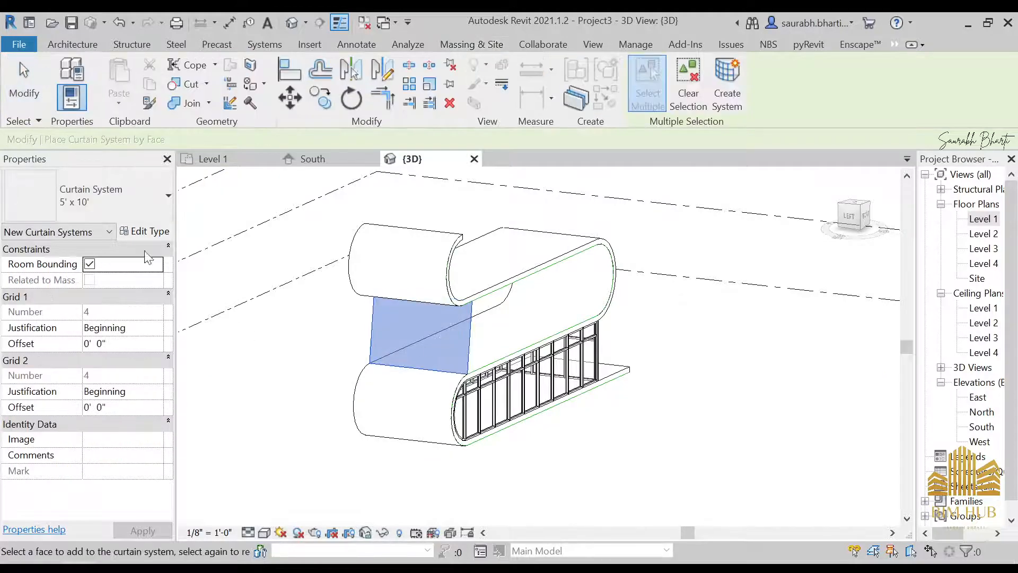
{"action": "left_click", "coordinate": [144, 232]}
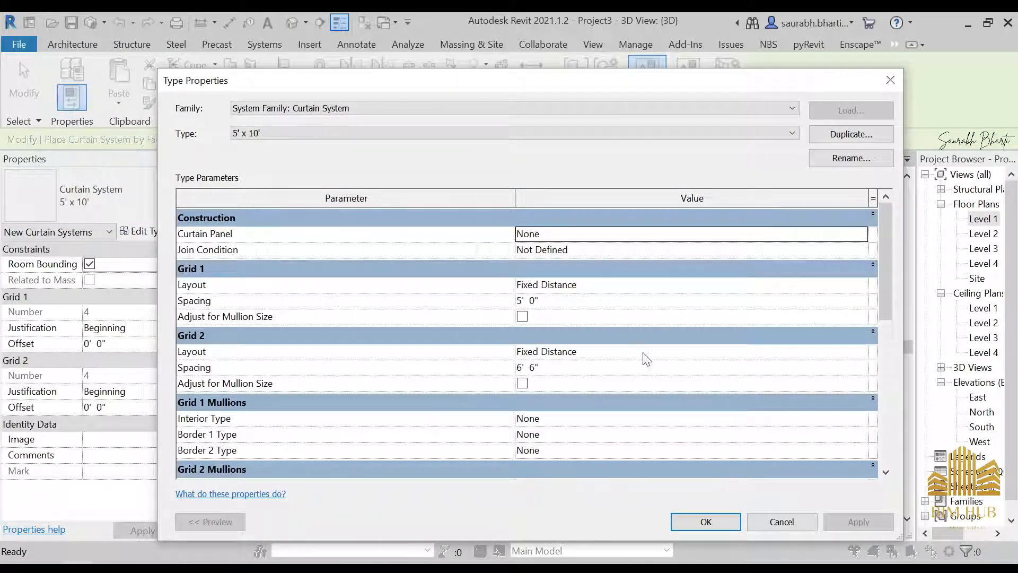
{"action": "left_click", "coordinate": [859, 287]}
{"action": "left_click", "coordinate": [723, 529]}
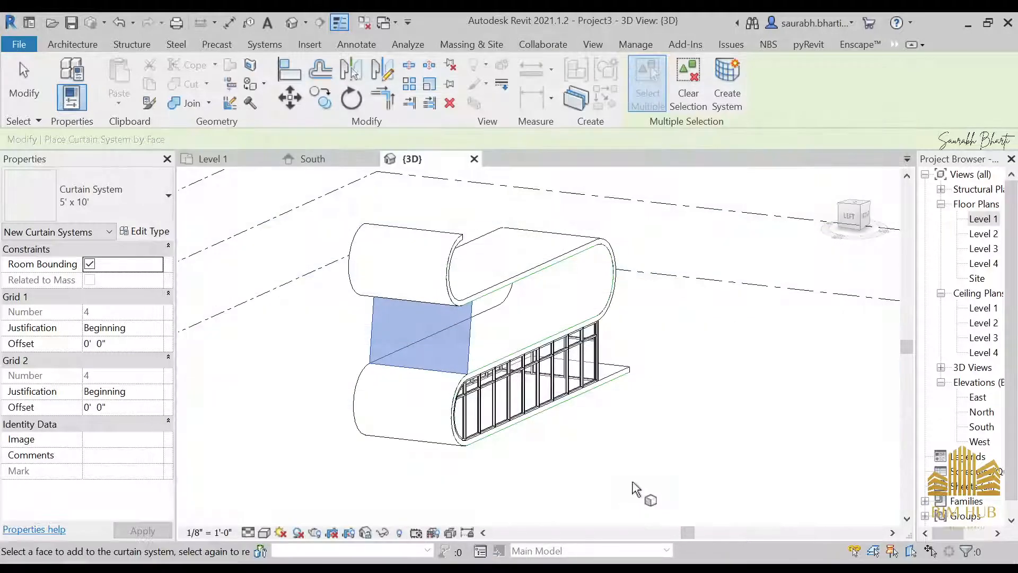
{"action": "key", "text": "Escape"}
{"action": "left_click", "coordinate": [444, 347]}
{"action": "middle_click_drag", "start_coordinate": [444, 348], "coordinate": [639, 166], "text": "shift"}
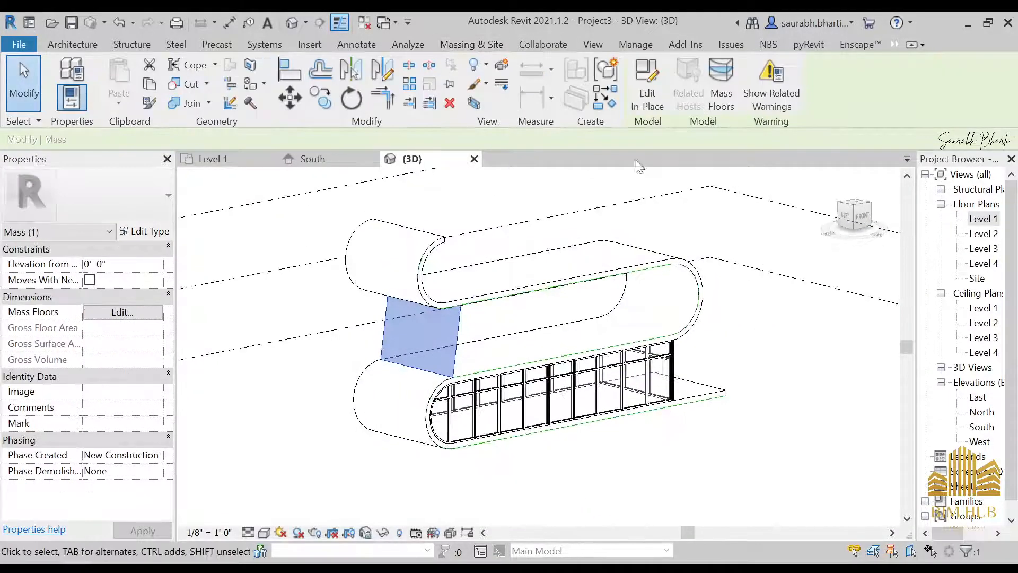
{"action": "left_click", "coordinate": [642, 85]}
{"action": "left_click", "coordinate": [448, 332]}
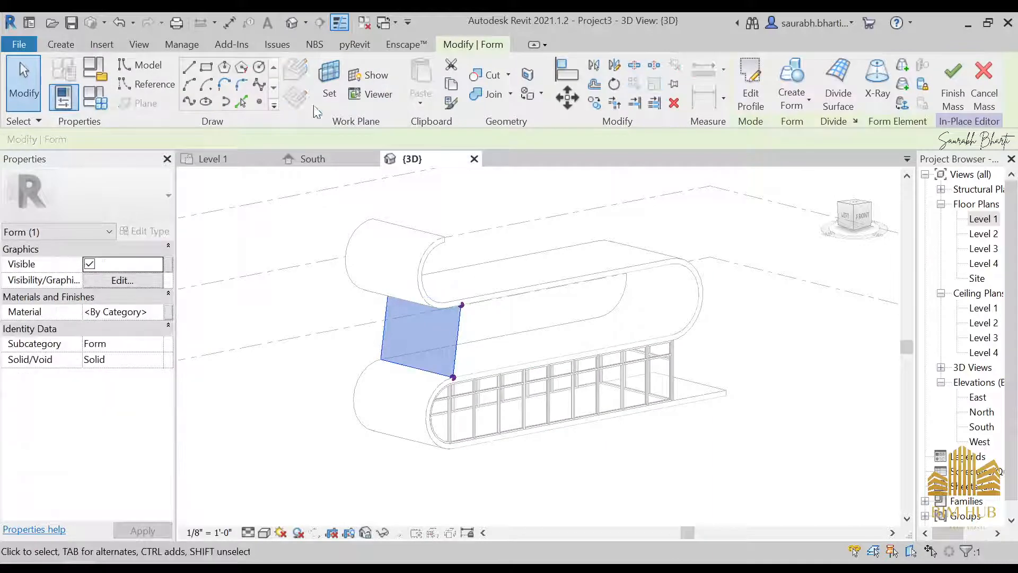
{"action": "left_click", "coordinate": [950, 96]}
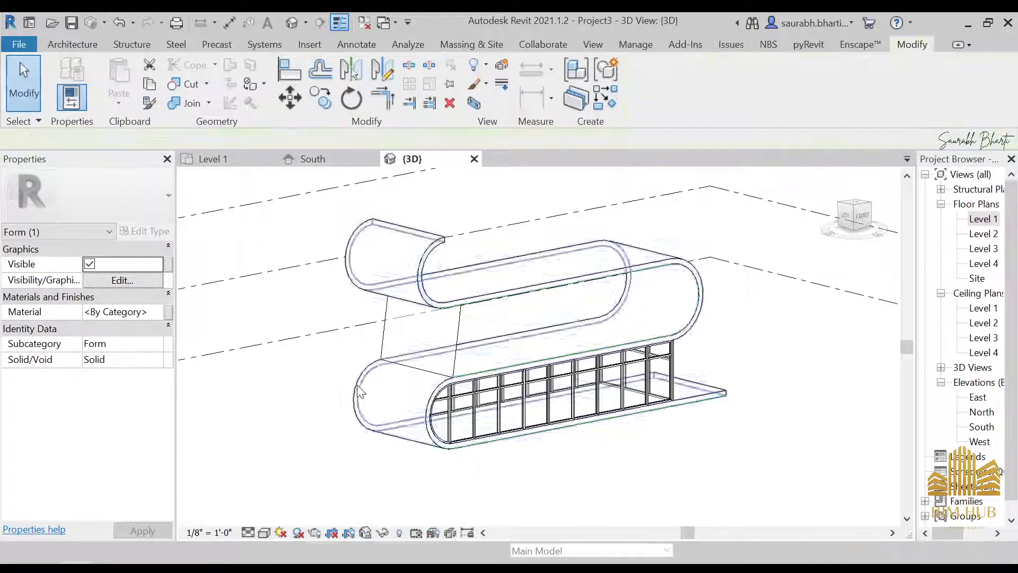
Select the rectangular mass and examine its fit between the curved slabs in side view and in perspective.
{"action": "scroll", "coordinate": [414, 345], "scroll_direction": "up", "scroll_amount": 3}
{"action": "left_click", "coordinate": [491, 346]}
{"action": "key", "text": "Escape"}
{"action": "left_click", "coordinate": [502, 322]}
{"action": "scroll", "coordinate": [517, 319], "scroll_direction": "down", "scroll_amount": 4}
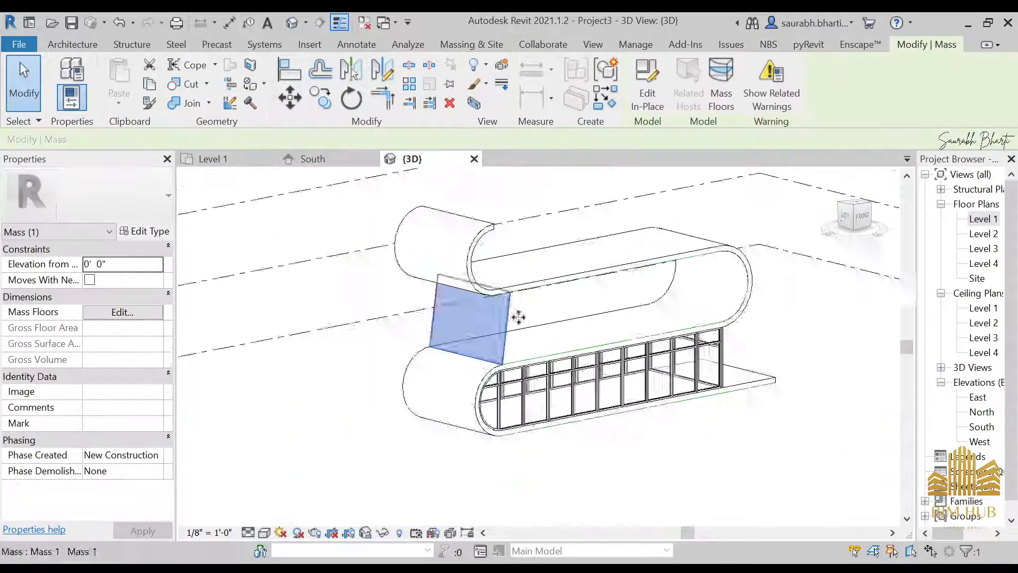
{"action": "left_click", "coordinate": [846, 219]}
{"action": "scroll", "coordinate": [517, 356], "scroll_direction": "down", "scroll_amount": 3}
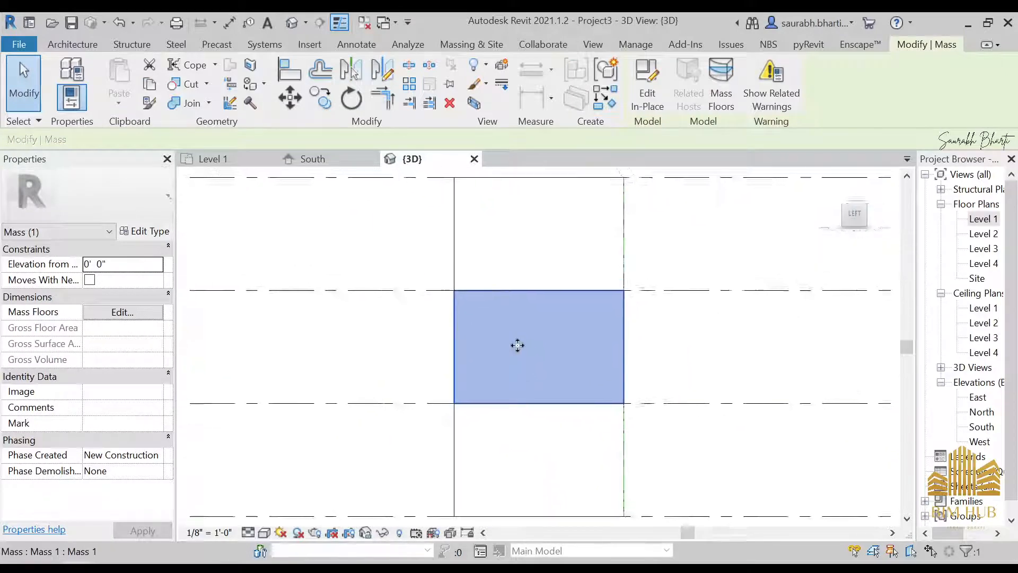
{"action": "middle_click_drag", "start_coordinate": [516, 346], "coordinate": [382, 366], "text": "shift"}
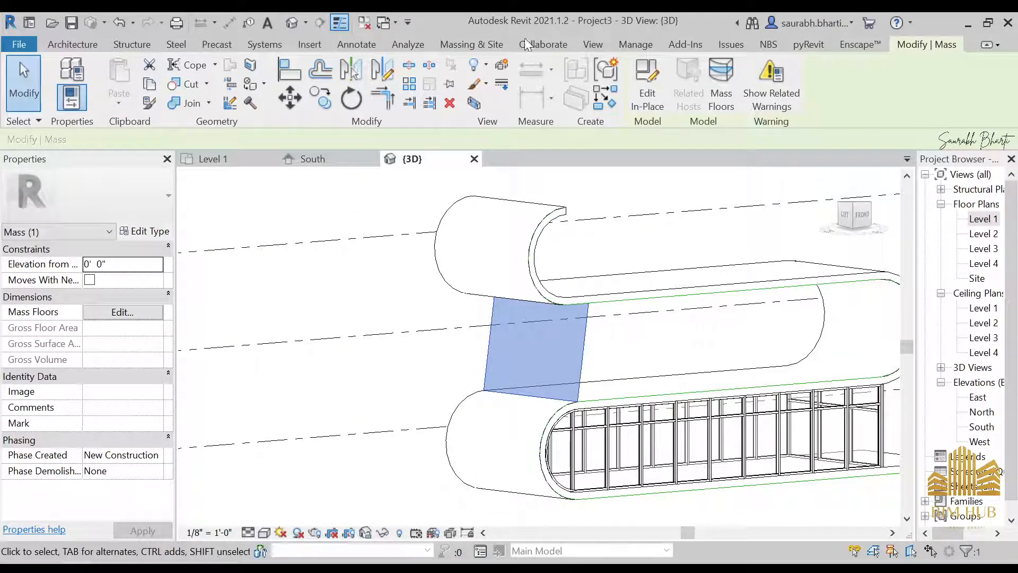
Select the rectangular mass face for a curtain system and recheck the 5' x 10' type's Grid 1 and Grid 2 spacing.
{"action": "left_click", "coordinate": [477, 45]}
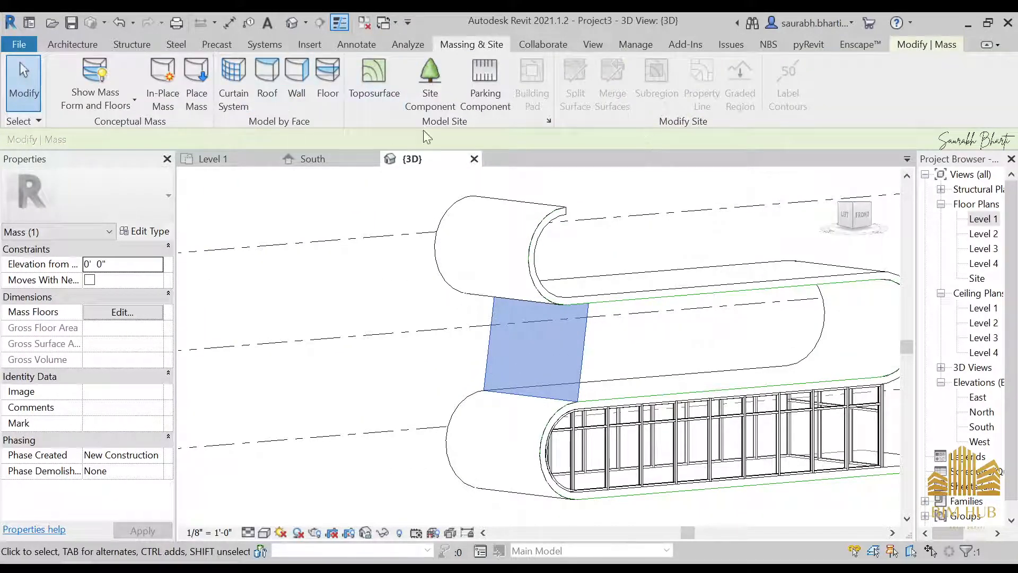
{"action": "left_click", "coordinate": [234, 85]}
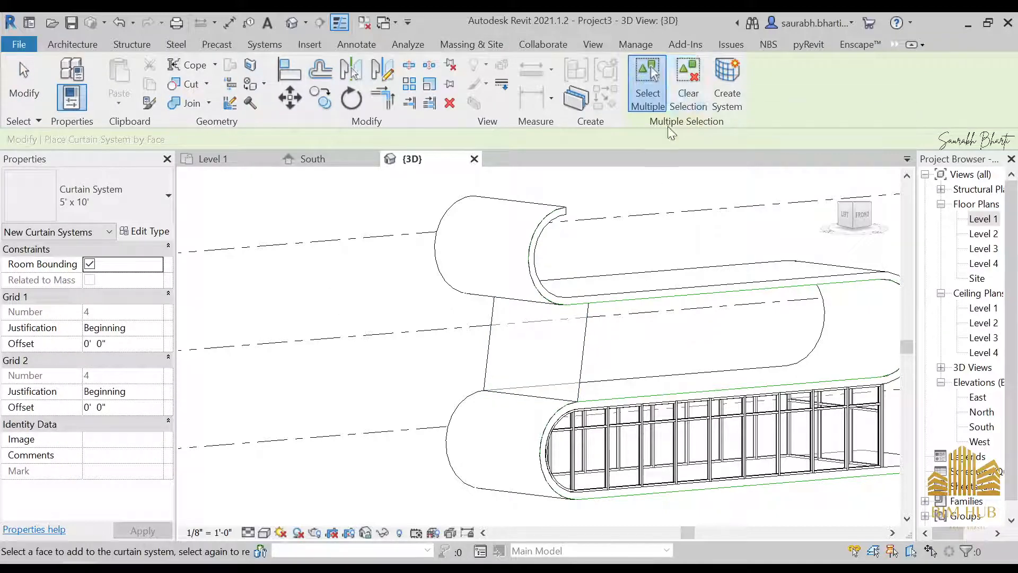
{"action": "left_click", "coordinate": [513, 359]}
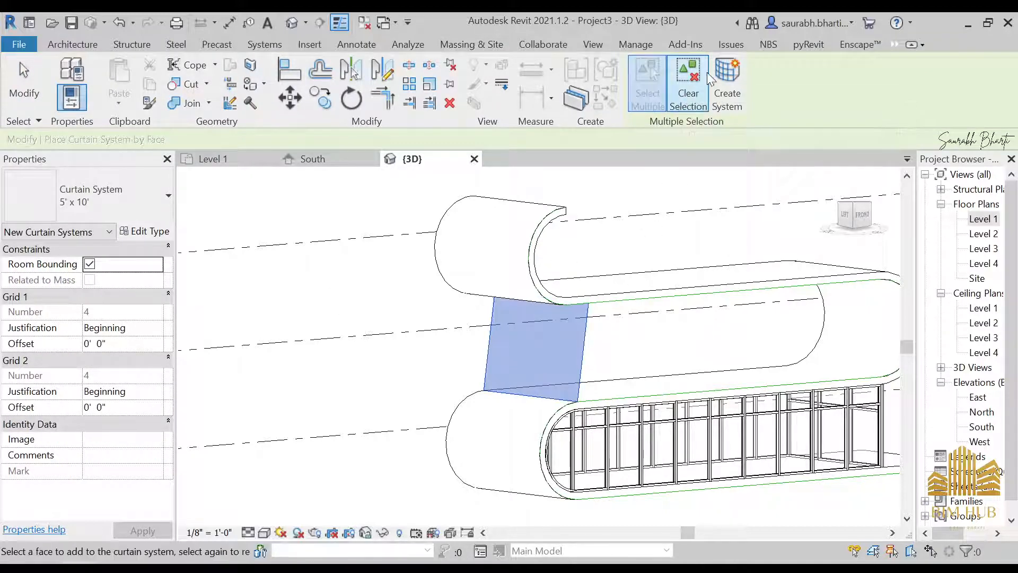
{"action": "left_click", "coordinate": [689, 95]}
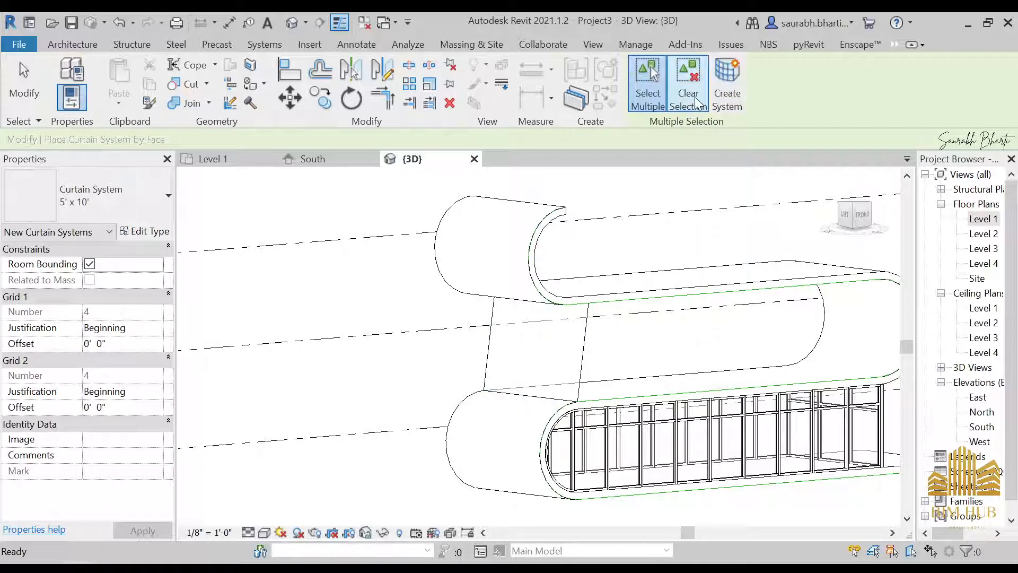
{"action": "left_click", "coordinate": [525, 349]}
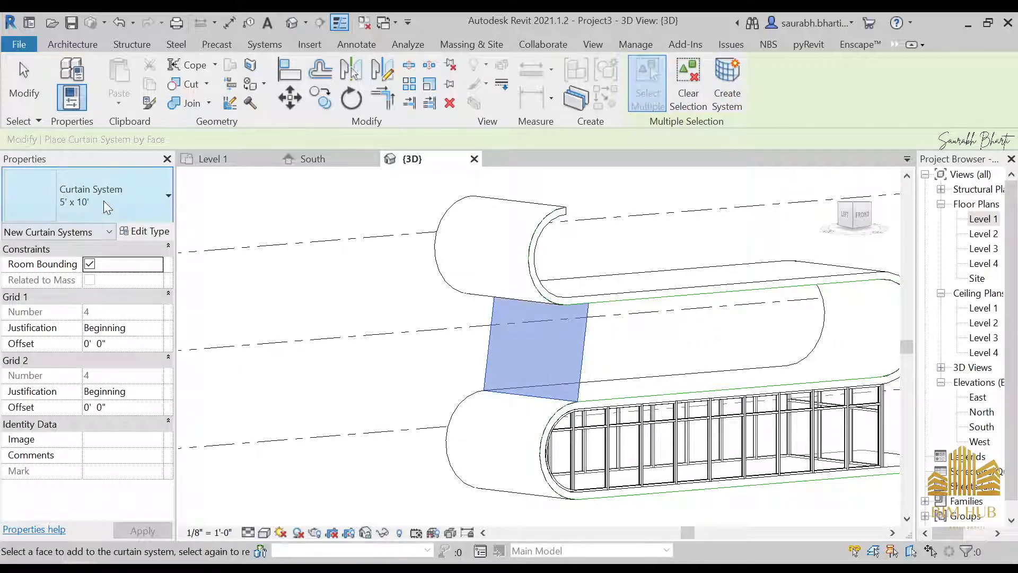
{"action": "left_click", "coordinate": [125, 192]}
{"action": "left_click", "coordinate": [148, 195]}
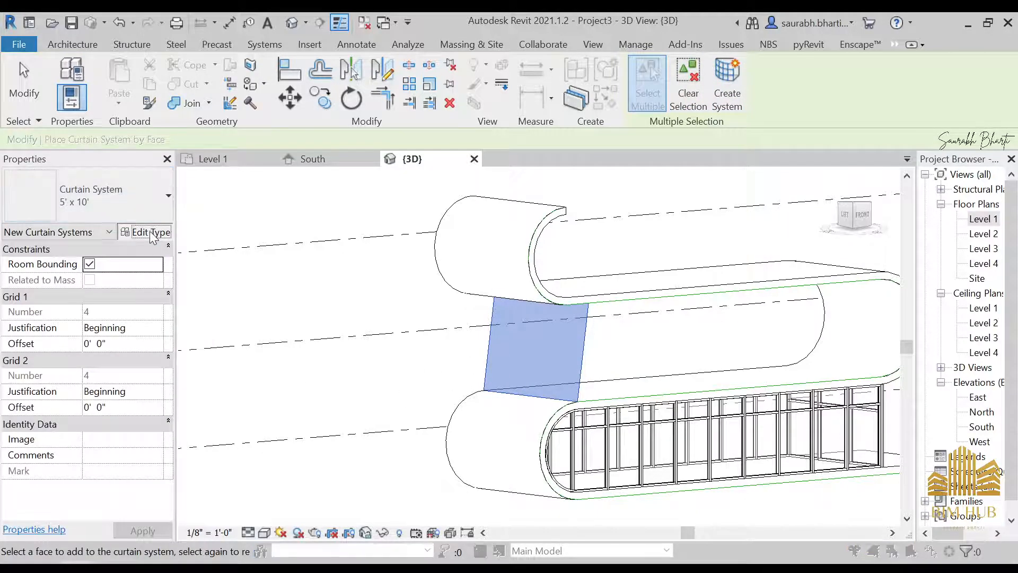
{"action": "left_click", "coordinate": [145, 231]}
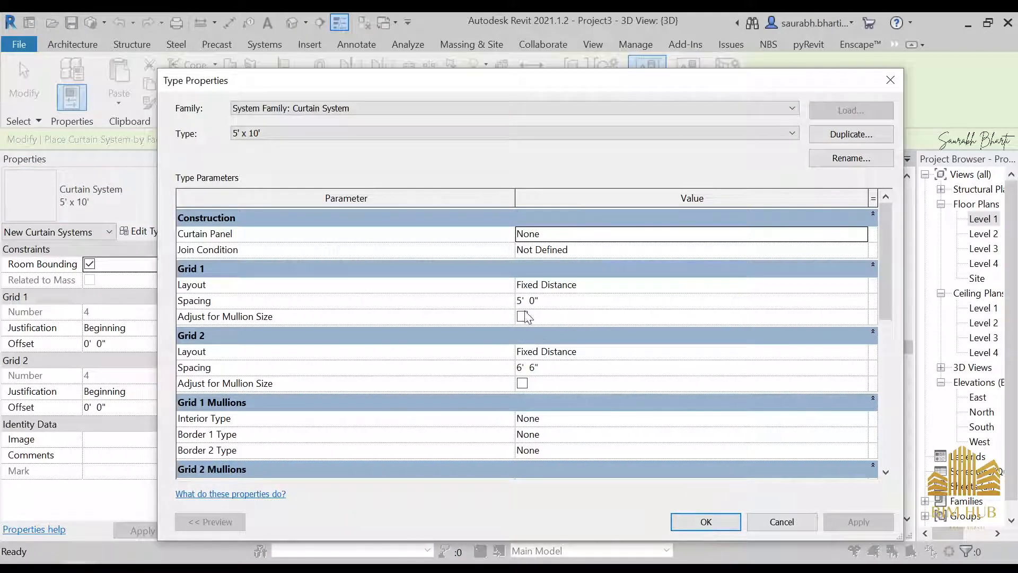
{"action": "left_click", "coordinate": [684, 522]}
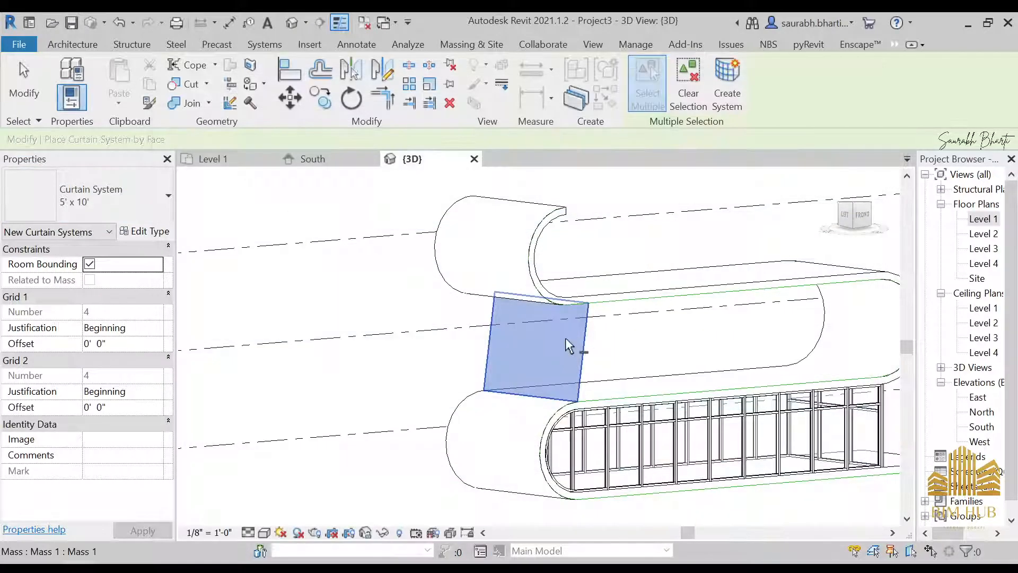
{"action": "scroll", "coordinate": [565, 345], "scroll_direction": "up", "scroll_amount": 3}
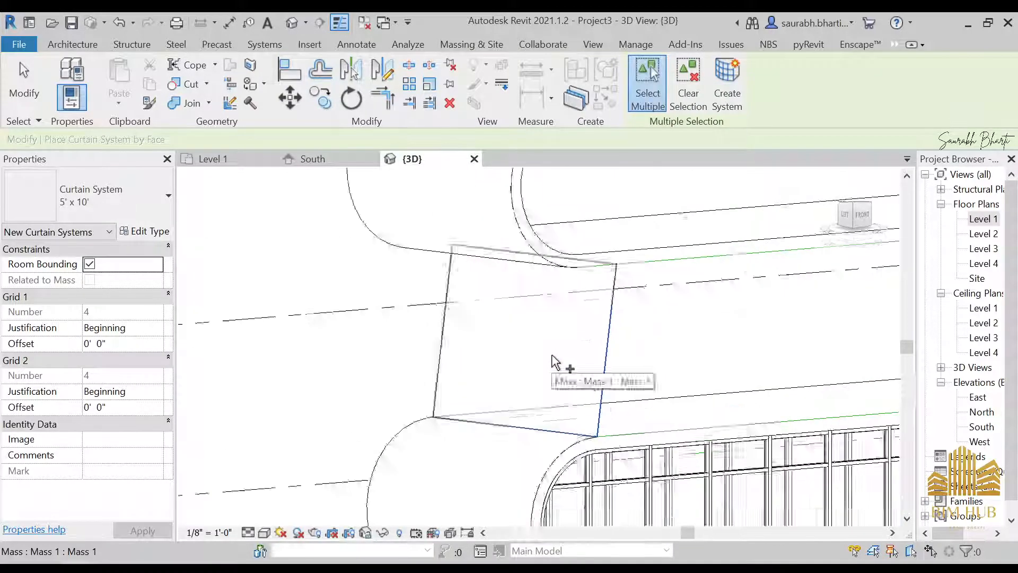
{"action": "key", "text": "Escape"}
Select the rectangular mass and inspect it from the left side and from an angled 3D view.
{"action": "left_click", "coordinate": [621, 335]}
{"action": "scroll", "coordinate": [571, 294], "scroll_direction": "down", "scroll_amount": 4}
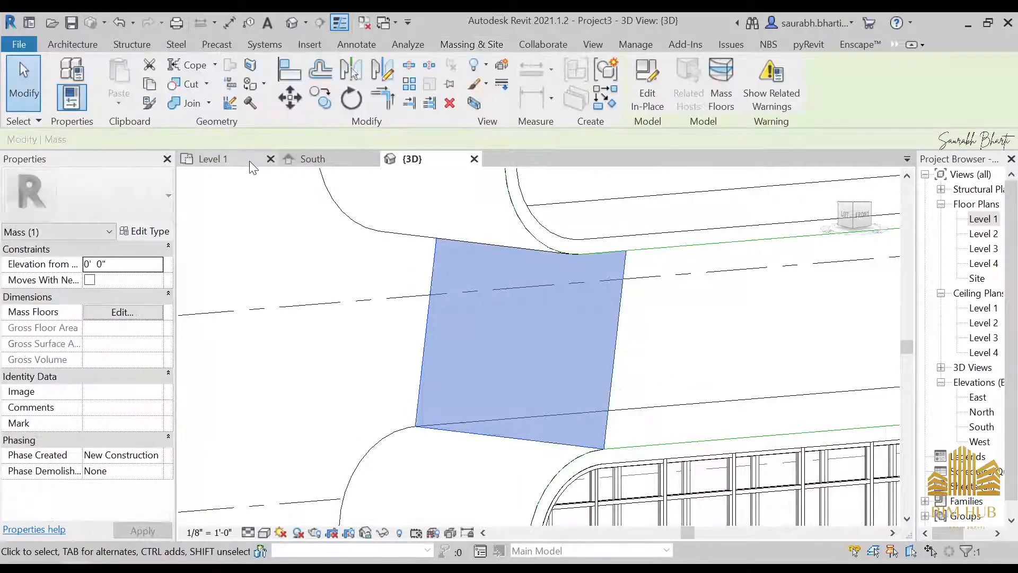
{"action": "middle_click_drag", "start_coordinate": [570, 293], "coordinate": [668, 278], "text": "shift"}
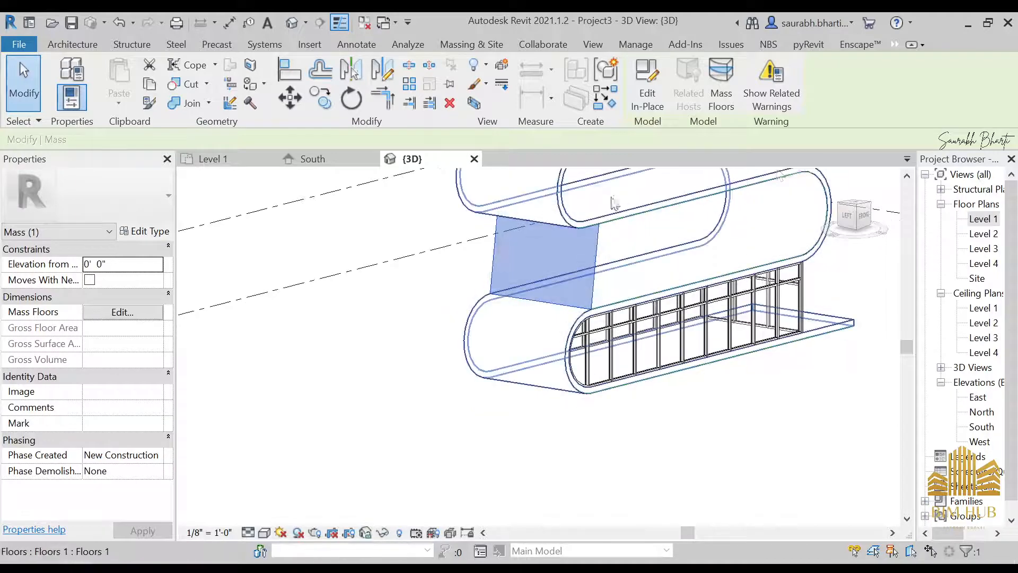
{"action": "left_click", "coordinate": [845, 222]}
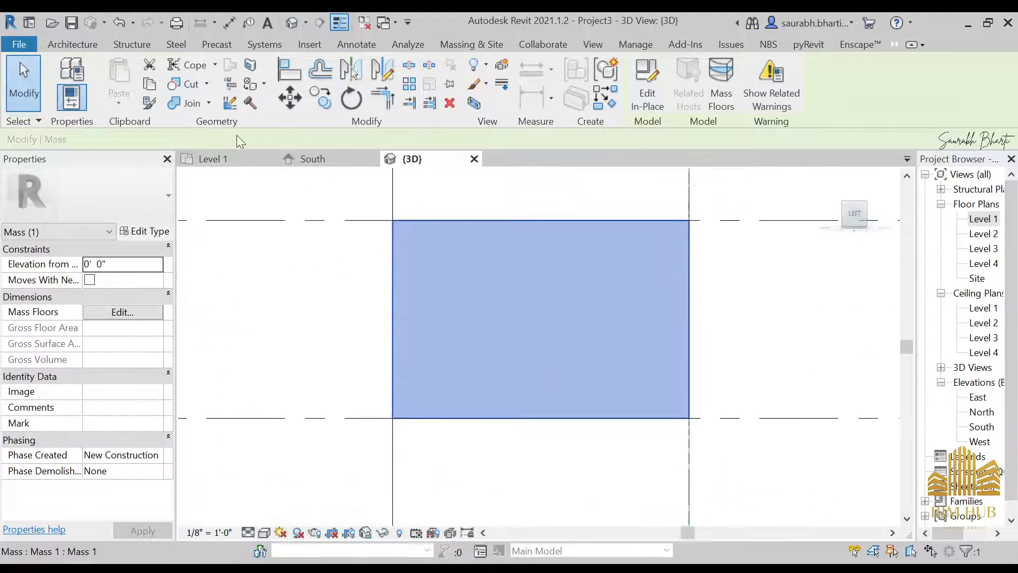
{"action": "middle_click_drag", "start_coordinate": [576, 300], "coordinate": [436, 204], "text": "shift"}
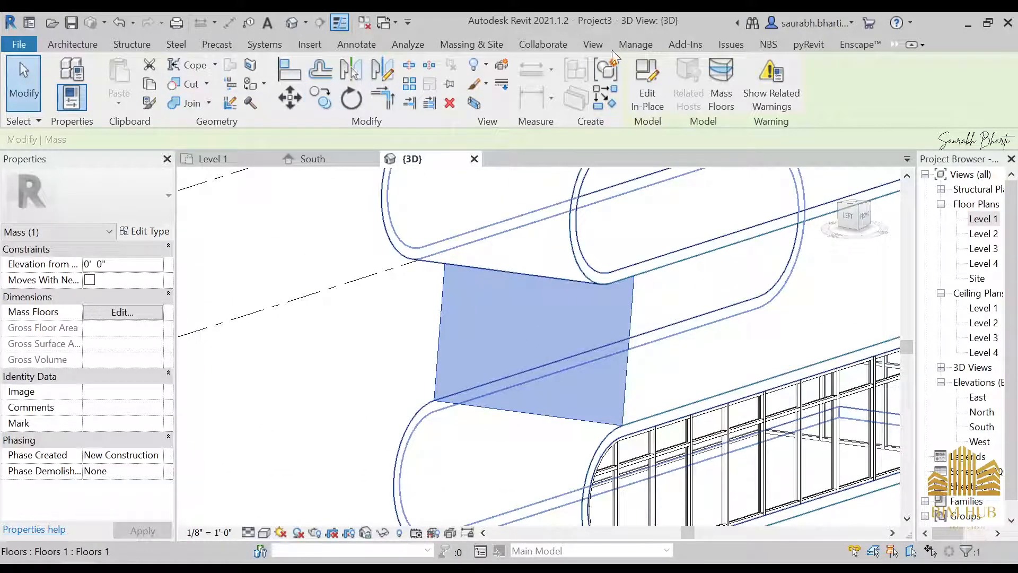
{"action": "left_click", "coordinate": [483, 50]}
{"action": "key", "text": "Escape"}
{"action": "left_click", "coordinate": [630, 332]}
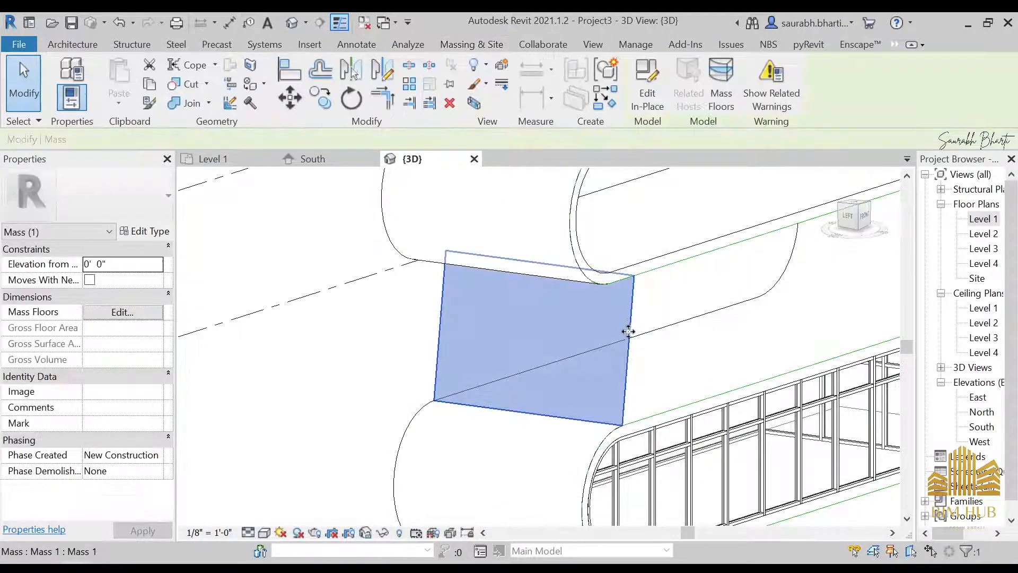
Pick the rectangular mass face for a curtain system and look through the 5' x 10' type's grid and mullion settings.
{"action": "left_click", "coordinate": [467, 45]}
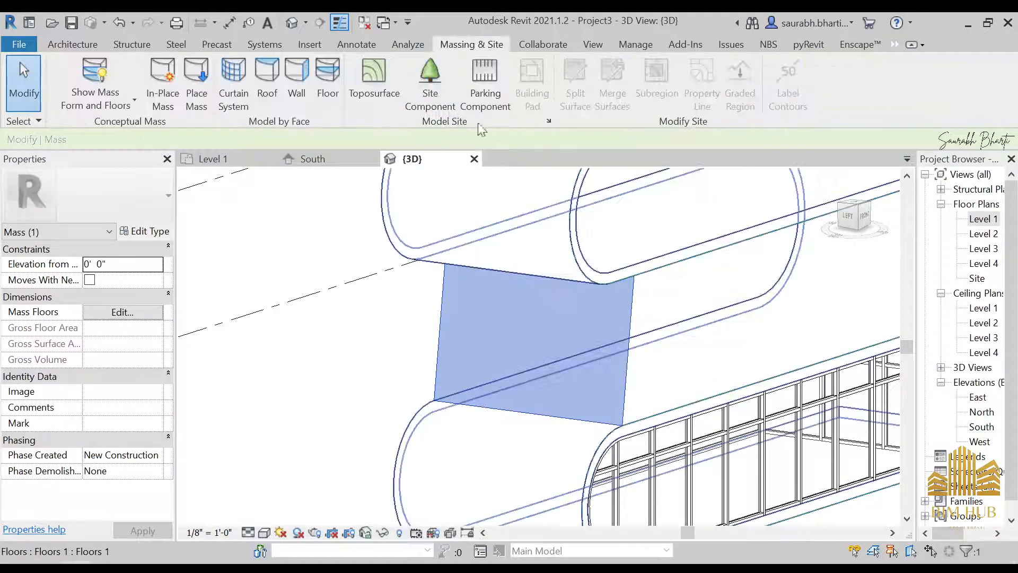
{"action": "left_click", "coordinate": [234, 85]}
{"action": "left_click", "coordinate": [499, 301]}
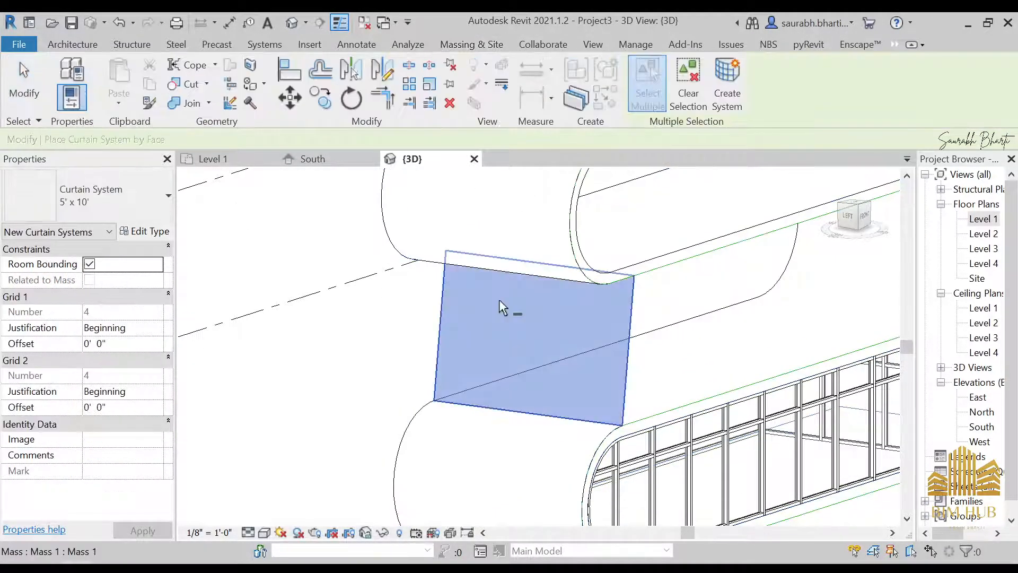
{"action": "left_click", "coordinate": [510, 312]}
{"action": "left_click", "coordinate": [494, 332]}
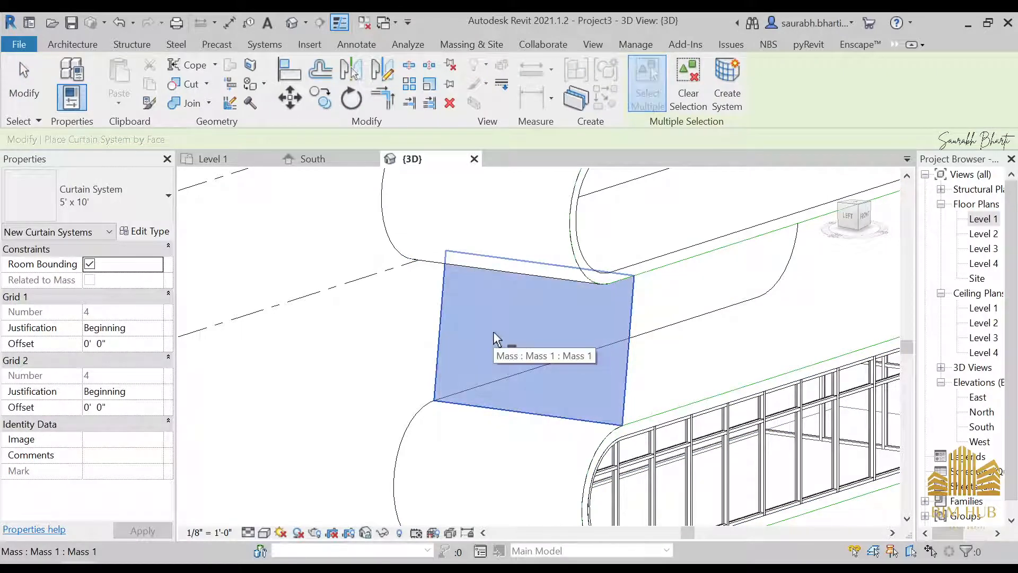
{"action": "left_click", "coordinate": [144, 231]}
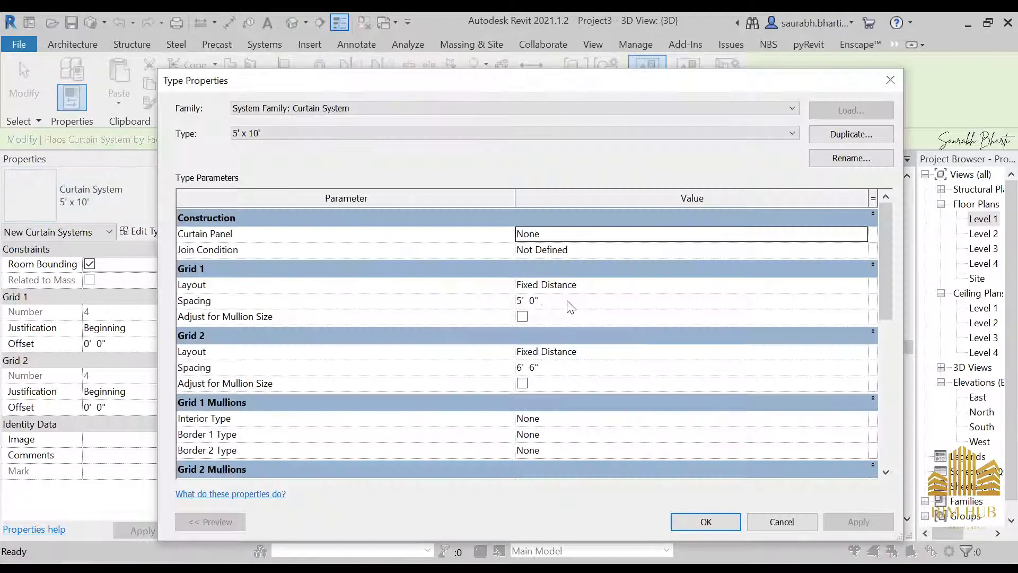
{"action": "scroll", "coordinate": [565, 315], "scroll_direction": "down", "scroll_amount": 3}
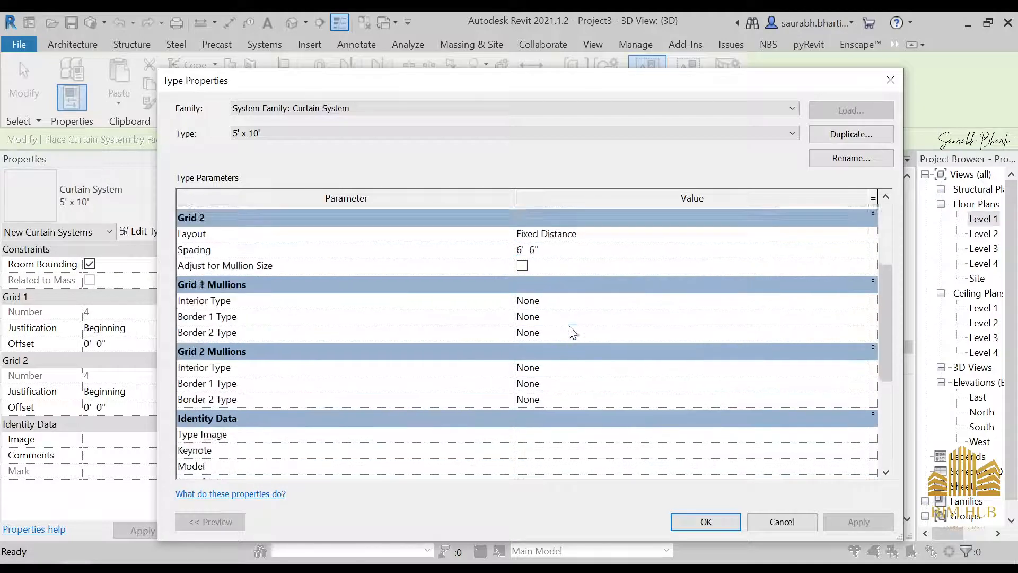
{"action": "scroll", "coordinate": [293, 291], "scroll_direction": "up", "scroll_amount": 1}
{"action": "left_click", "coordinate": [854, 318]}
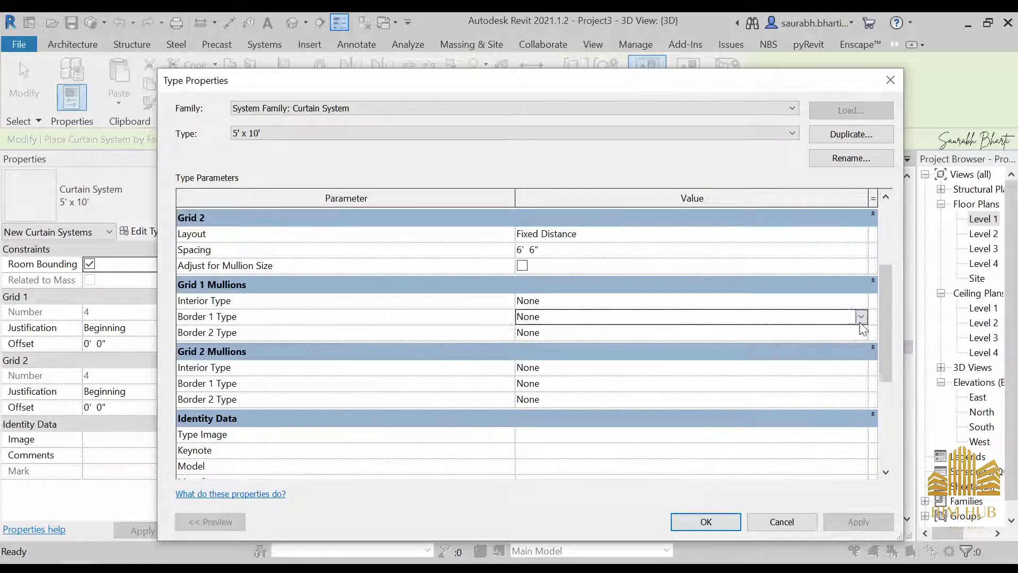
{"action": "left_click", "coordinate": [860, 318]}
{"action": "left_click", "coordinate": [614, 314]}
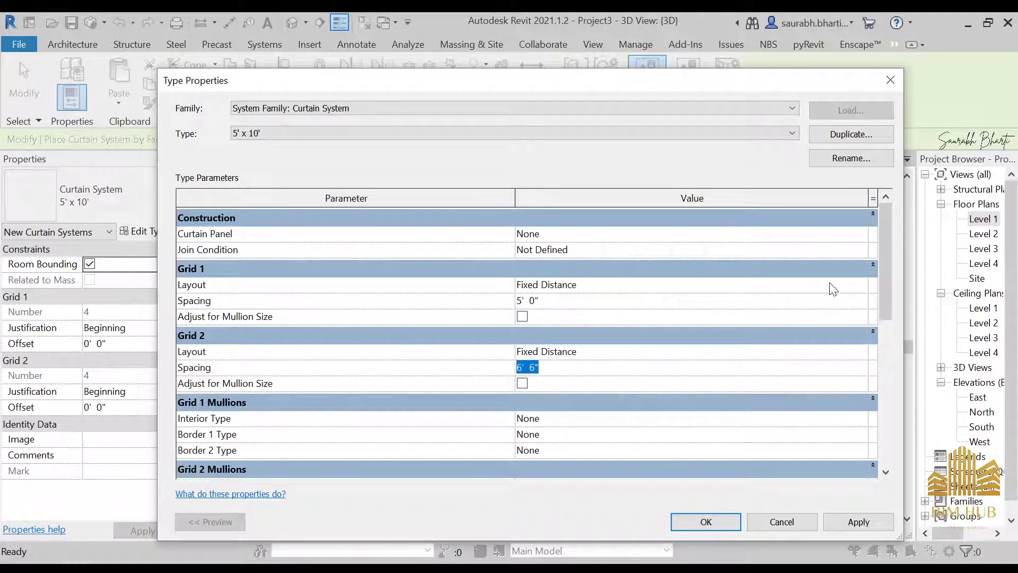
{"action": "left_click", "coordinate": [792, 516]}
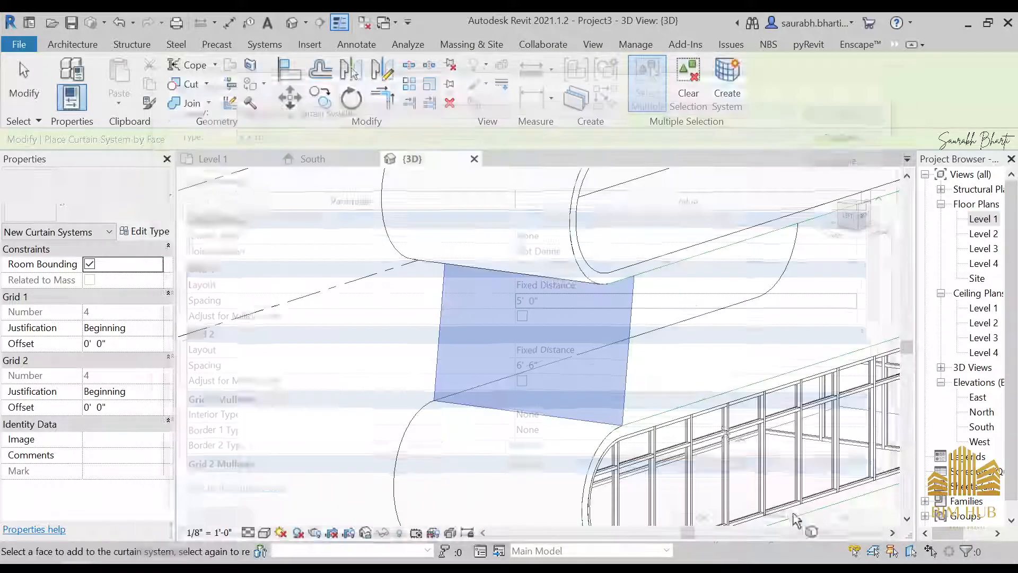
{"action": "key", "text": "Escape"}
{"action": "key", "text": "Escape"}
Edit the rectangular mass in place and try to create a solid form from its surface.
{"action": "left_click", "coordinate": [581, 333]}
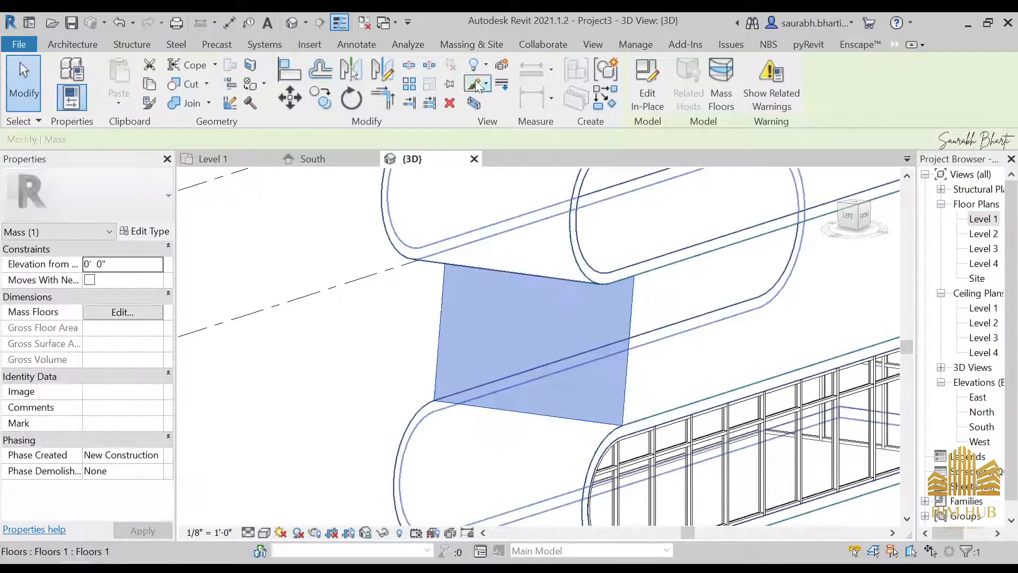
{"action": "left_click", "coordinate": [647, 98]}
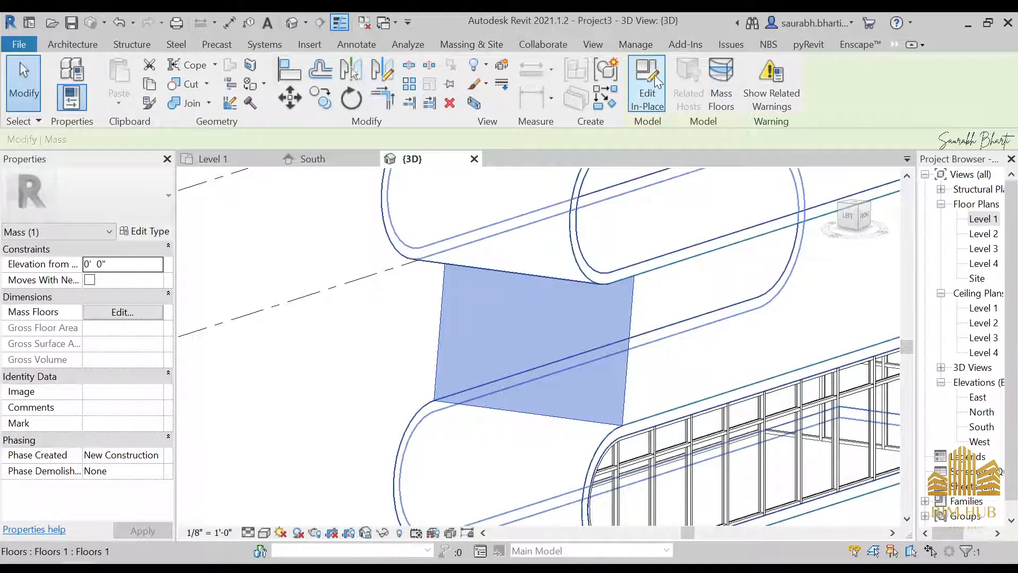
{"action": "left_click", "coordinate": [630, 347]}
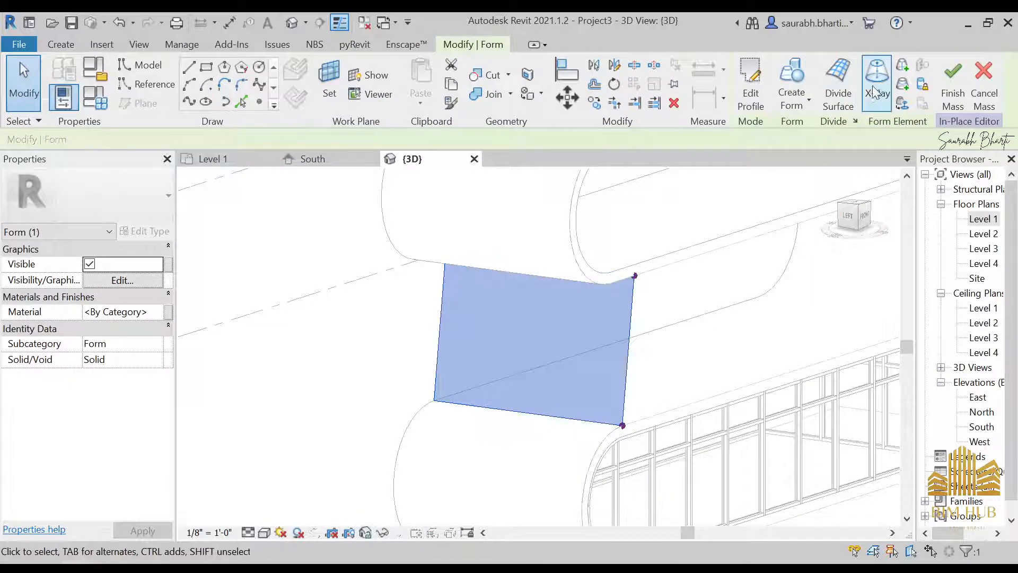
{"action": "left_click", "coordinate": [806, 106]}
{"action": "left_click", "coordinate": [823, 130]}
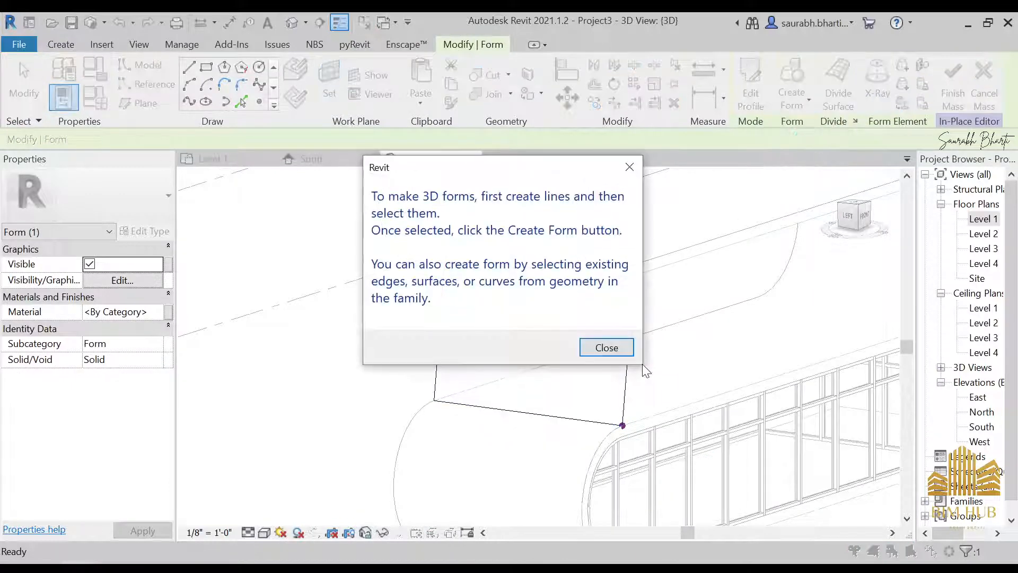
{"action": "left_click", "coordinate": [605, 345]}
{"action": "left_click", "coordinate": [645, 297]}
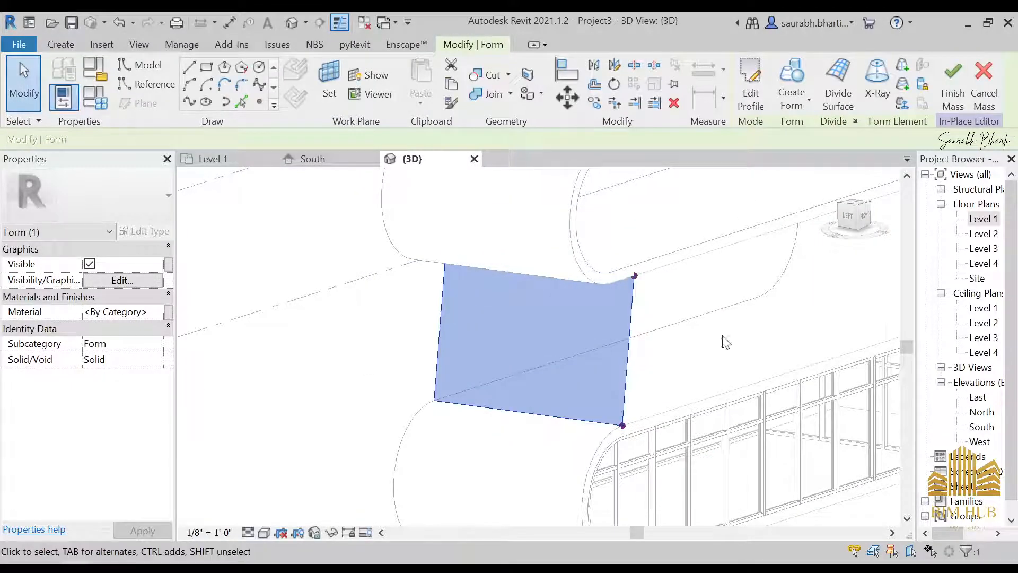
Reselect the rectangular surface, try once more to make it a solid form, and finish the mass.
{"action": "middle_click_drag", "start_coordinate": [736, 321], "coordinate": [730, 341], "text": "shift"}
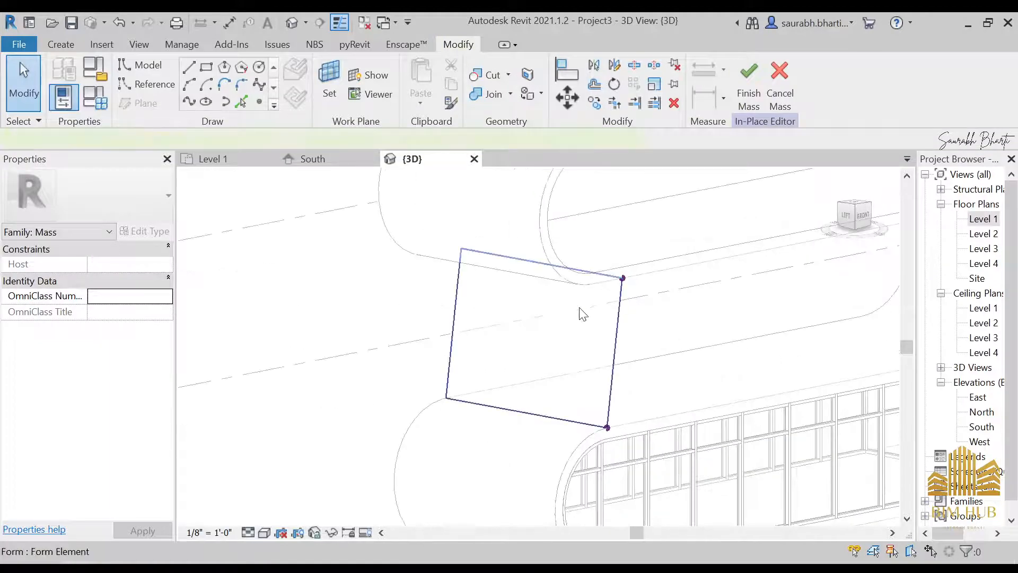
{"action": "left_click", "coordinate": [606, 326]}
{"action": "left_click", "coordinate": [782, 102]}
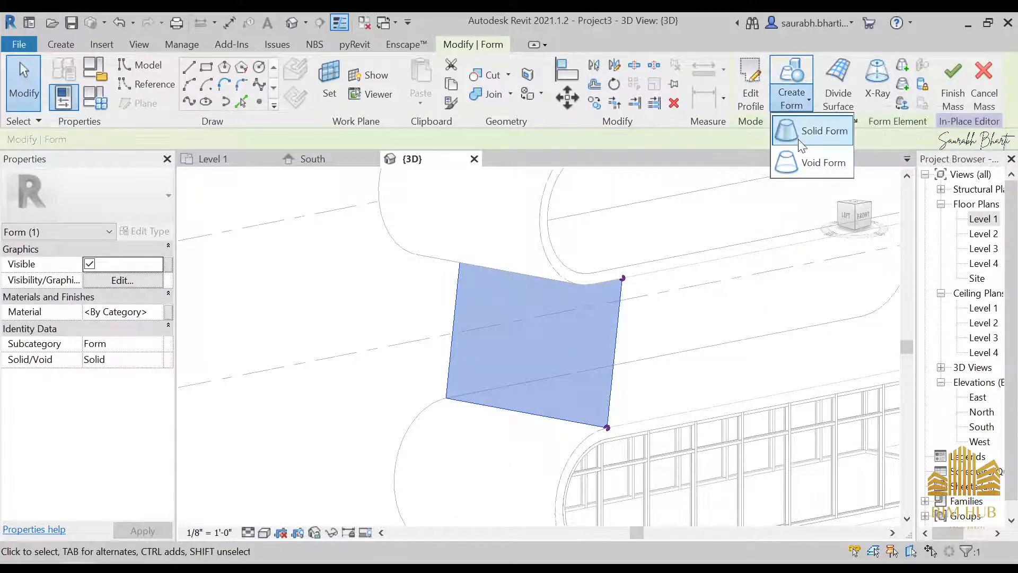
{"action": "left_click", "coordinate": [827, 129]}
{"action": "left_click", "coordinate": [600, 345]}
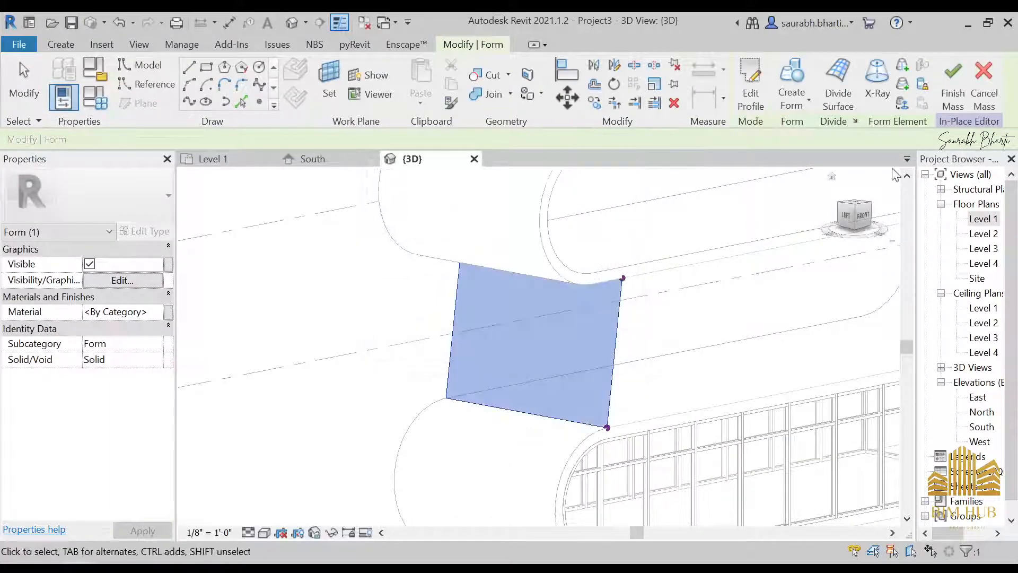
{"action": "left_click", "coordinate": [953, 82]}
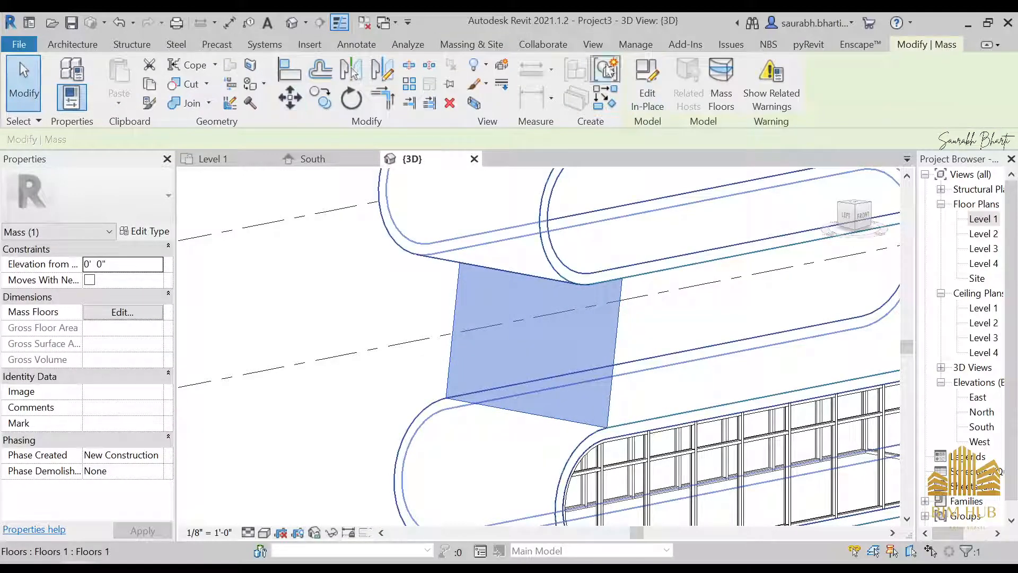
Create a 5' x 10' type curtain system on the rectangular mass face between the curved slabs.
{"action": "left_click", "coordinate": [471, 44]}
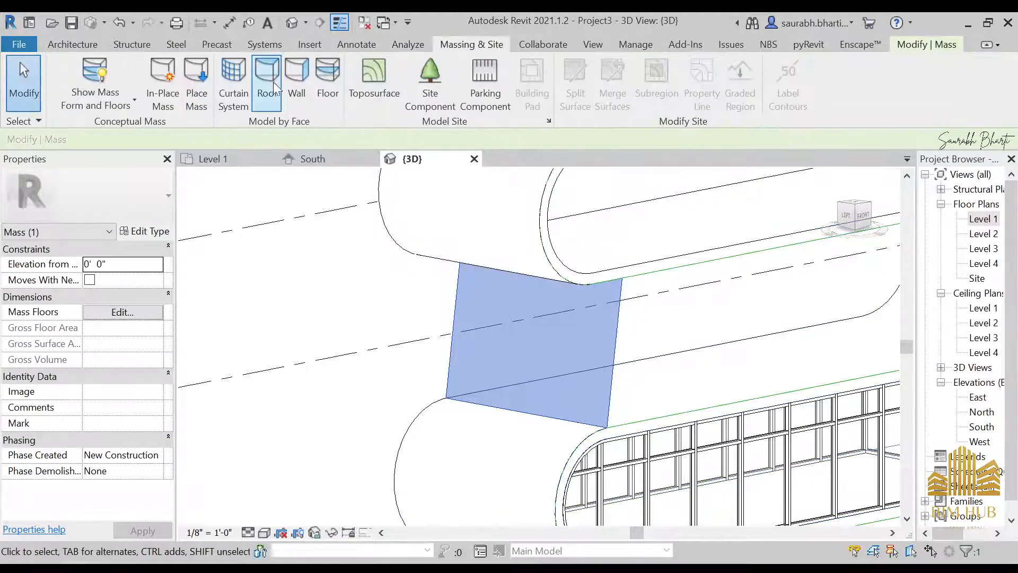
{"action": "left_click", "coordinate": [229, 75]}
{"action": "left_click", "coordinate": [557, 370]}
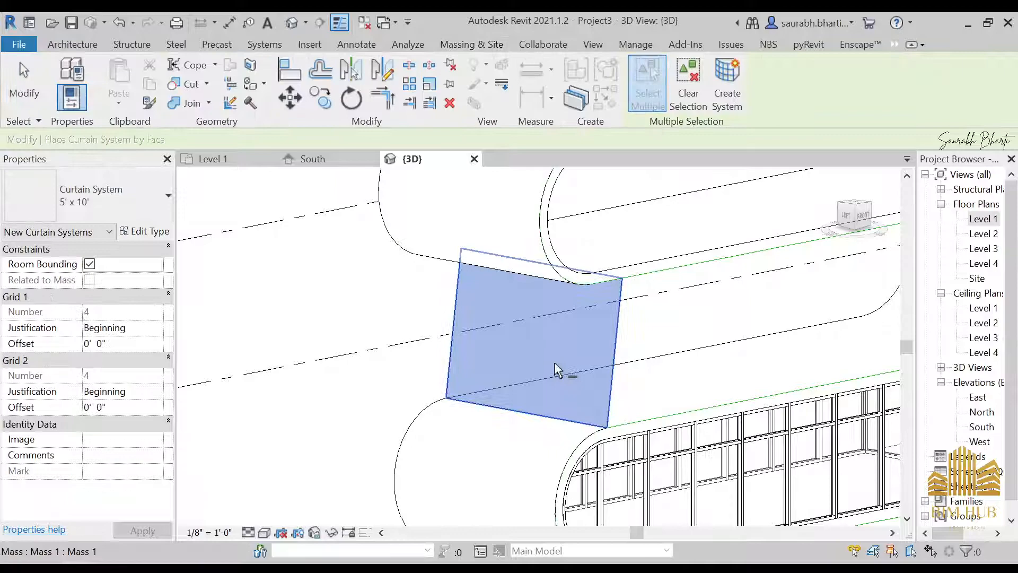
{"action": "left_click", "coordinate": [727, 85]}
{"action": "mouse_move", "coordinate": [567, 386]}
{"action": "middle_mouse_down", "text": "shift"}
{"action": "mouse_move", "coordinate": [535, 371]}
{"action": "mouse_move", "coordinate": [554, 374]}
{"action": "middle_mouse_up", "text": "shift"}
{"action": "scroll", "coordinate": [610, 366], "scroll_direction": "up", "scroll_amount": 4}
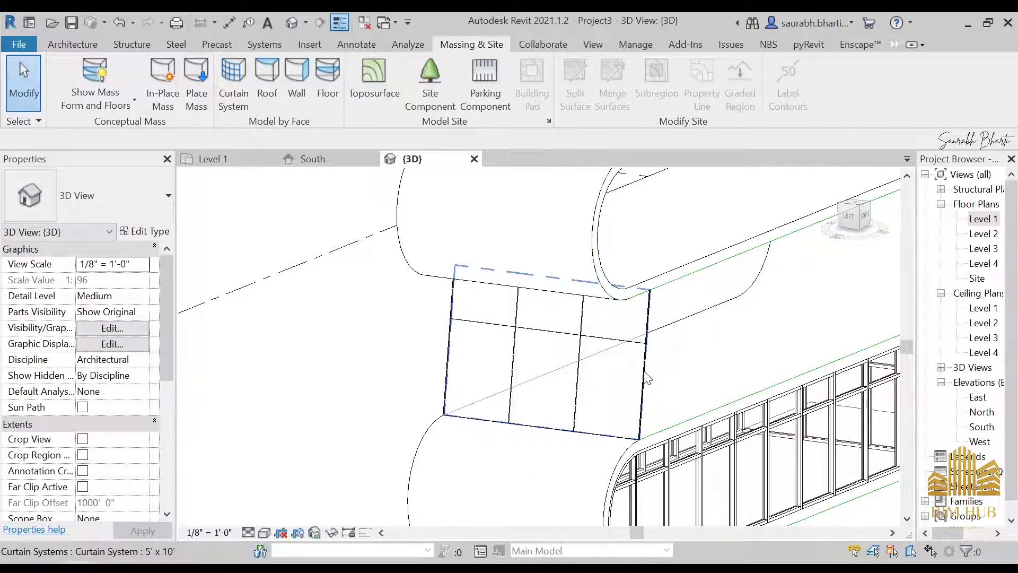
{"action": "scroll", "coordinate": [652, 370], "scroll_direction": "down", "scroll_amount": 5}
{"action": "mouse_move", "coordinate": [653, 370]}
{"action": "middle_mouse_down", "text": "shift"}
{"action": "mouse_move", "coordinate": [698, 398]}
{"action": "mouse_move", "coordinate": [689, 409]}
{"action": "mouse_move", "coordinate": [607, 397]}
{"action": "mouse_move", "coordinate": [658, 406]}
{"action": "mouse_move", "coordinate": [719, 487]}
{"action": "mouse_move", "coordinate": [661, 434]}
{"action": "mouse_move", "coordinate": [669, 476]}
{"action": "mouse_move", "coordinate": [702, 407]}
{"action": "mouse_move", "coordinate": [639, 371]}
{"action": "middle_mouse_up", "text": "shift"}
{"action": "scroll", "coordinate": [645, 370], "scroll_direction": "up", "scroll_amount": 5}
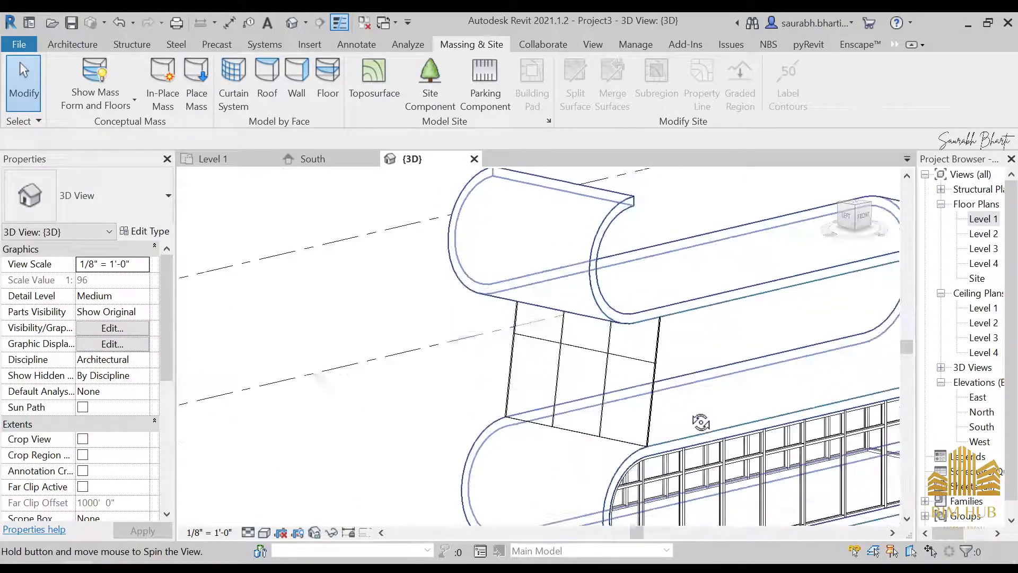
{"action": "left_click", "coordinate": [624, 359]}
{"action": "scroll", "coordinate": [586, 350], "scroll_direction": "up", "scroll_amount": 3}
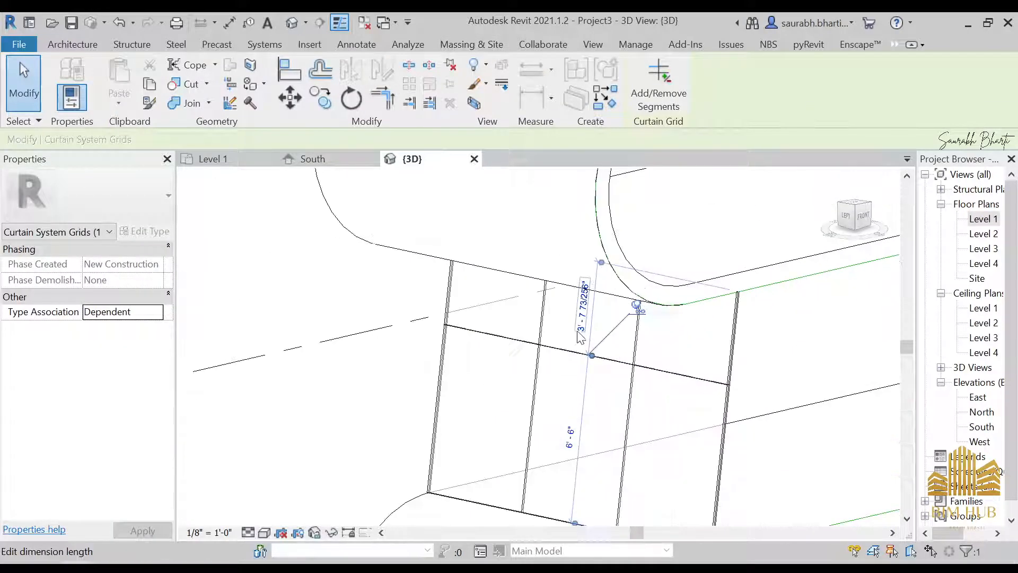
{"action": "left_click", "coordinate": [584, 323]}
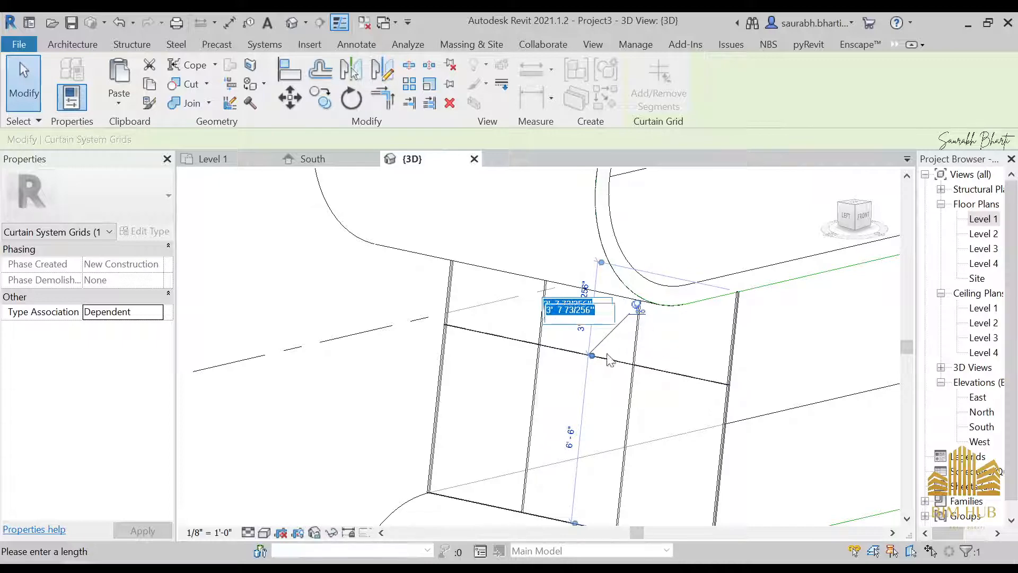
{"action": "scroll", "coordinate": [610, 361], "scroll_direction": "down", "scroll_amount": 3}
{"action": "left_click", "coordinate": [20, 62]}
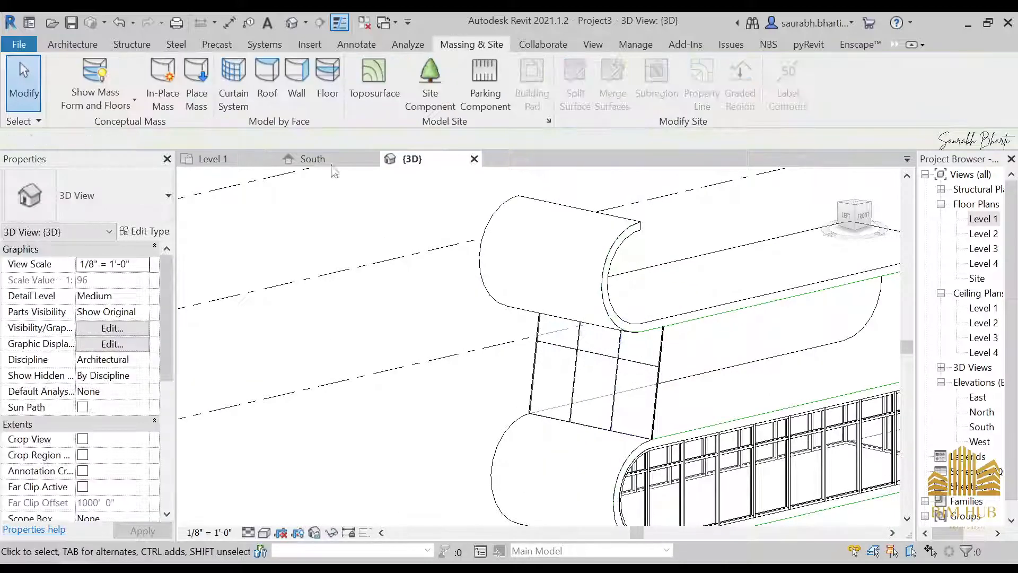
Place 2.5" x 5" rectangular mullions on all grid lines of the curtain system between the curved slabs.
{"action": "left_click", "coordinate": [74, 45]}
{"action": "left_click", "coordinate": [268, 102]}
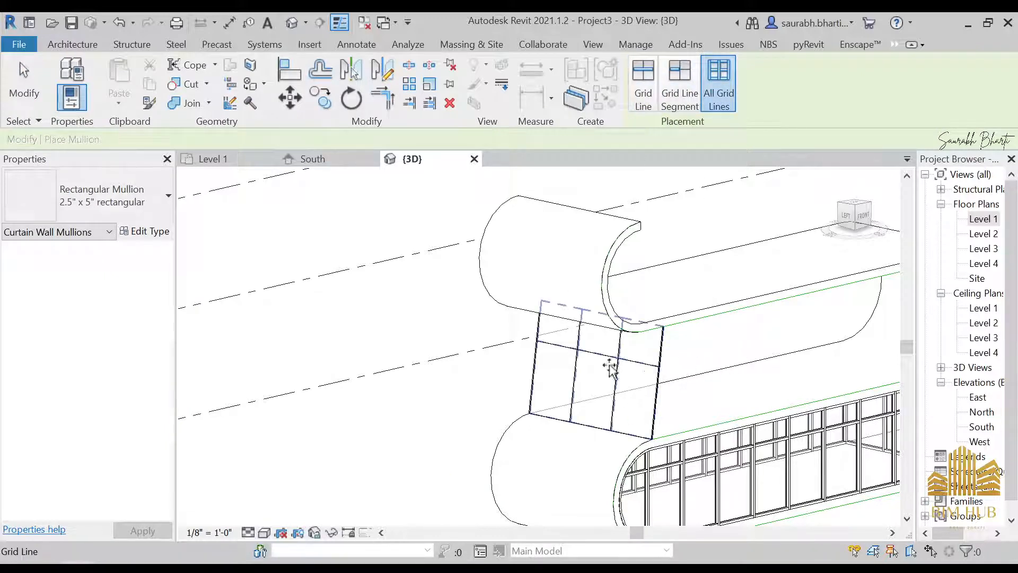
{"action": "left_click", "coordinate": [106, 196]}
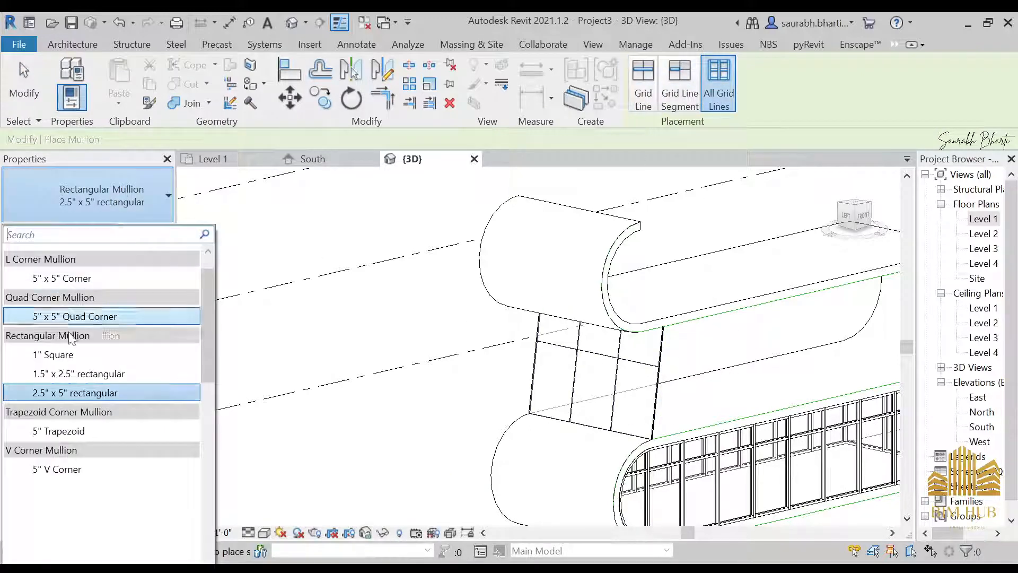
{"action": "left_click", "coordinate": [89, 393]}
{"action": "left_click", "coordinate": [656, 387]}
{"action": "key", "text": "Escape"}
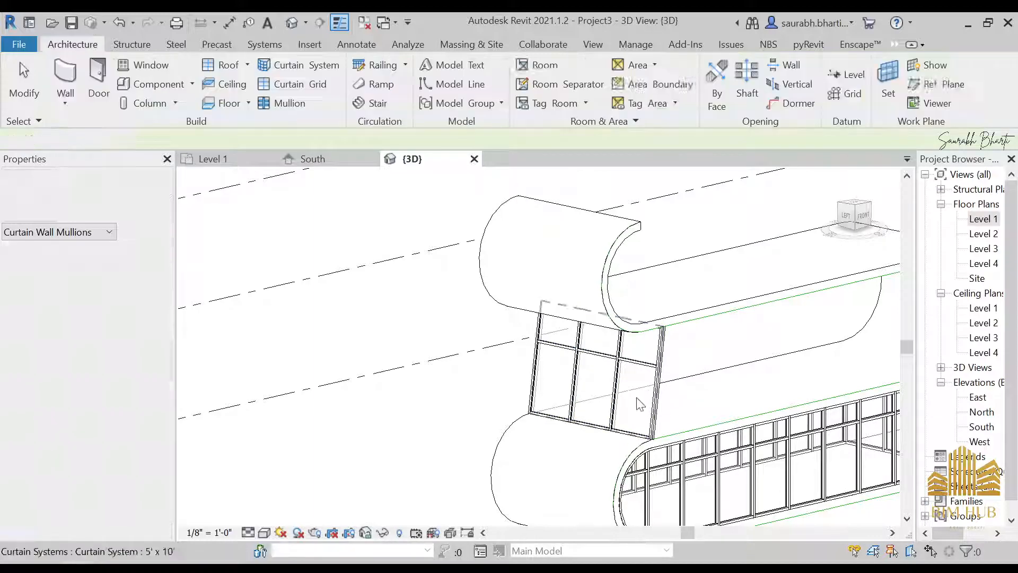
{"action": "scroll", "coordinate": [617, 326], "scroll_direction": "down", "scroll_amount": 1}
{"action": "middle_click_drag", "start_coordinate": [692, 419], "coordinate": [615, 382], "text": "shift"}
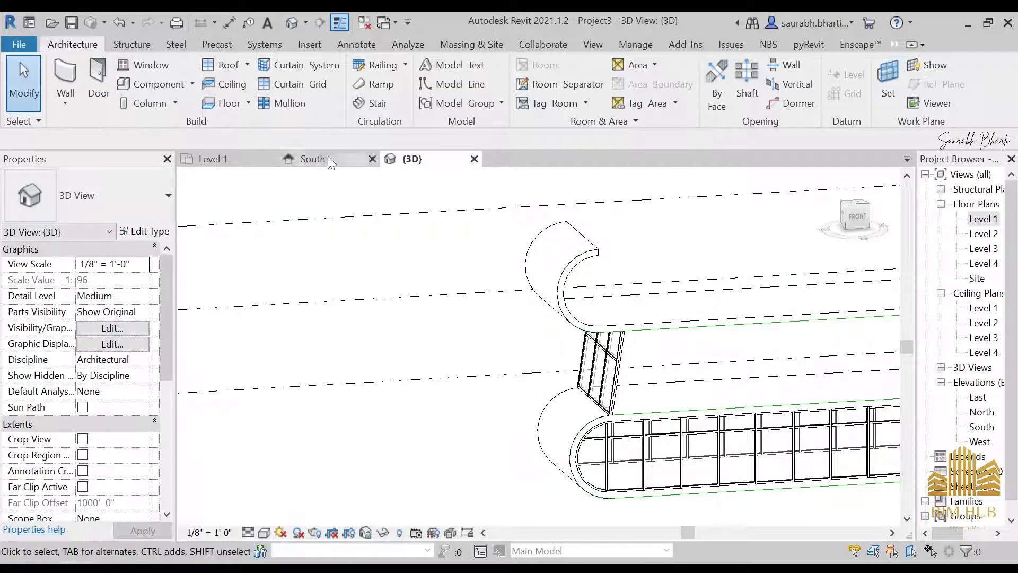
{"action": "left_click", "coordinate": [283, 103]}
{"action": "key", "text": "Escape"}
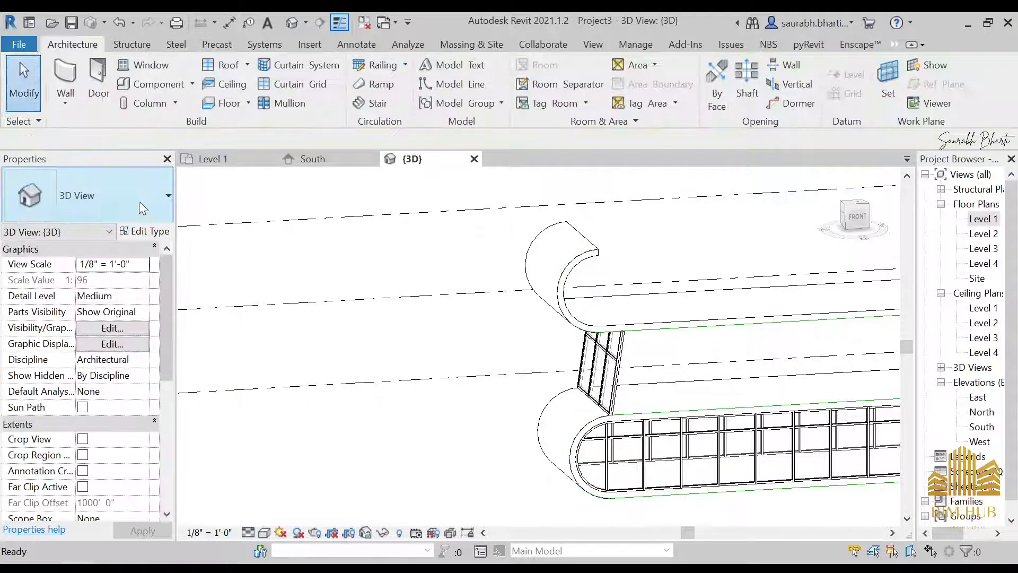
{"action": "left_click", "coordinate": [269, 90]}
{"action": "key", "text": "Escape"}
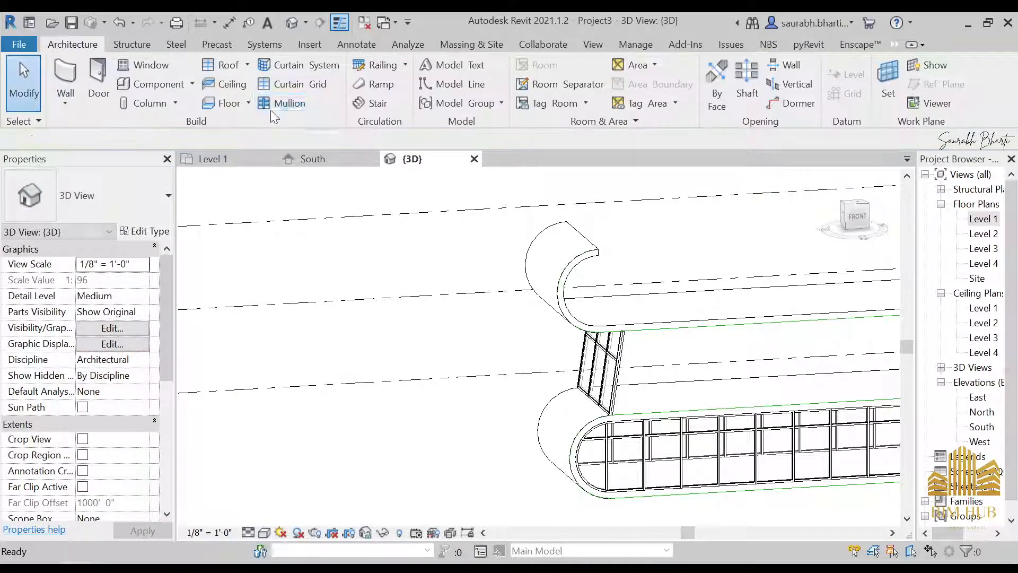
Create a new material named Anodised Aluminium from the material setting of the 2.5" x 5" rectangular mullion type.
{"action": "left_click", "coordinate": [283, 103]}
{"action": "left_click", "coordinate": [144, 231]}
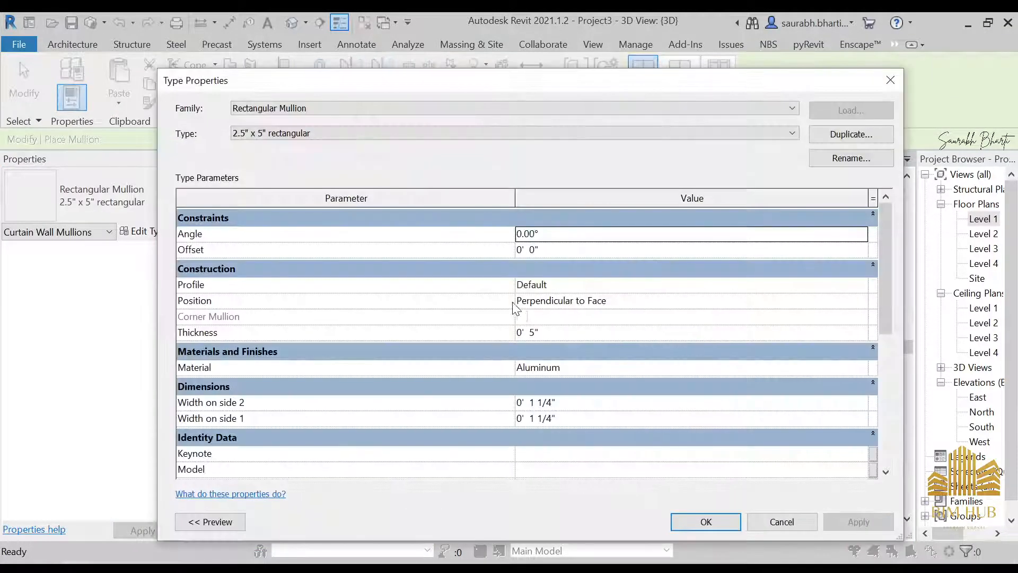
{"action": "left_click", "coordinate": [863, 367]}
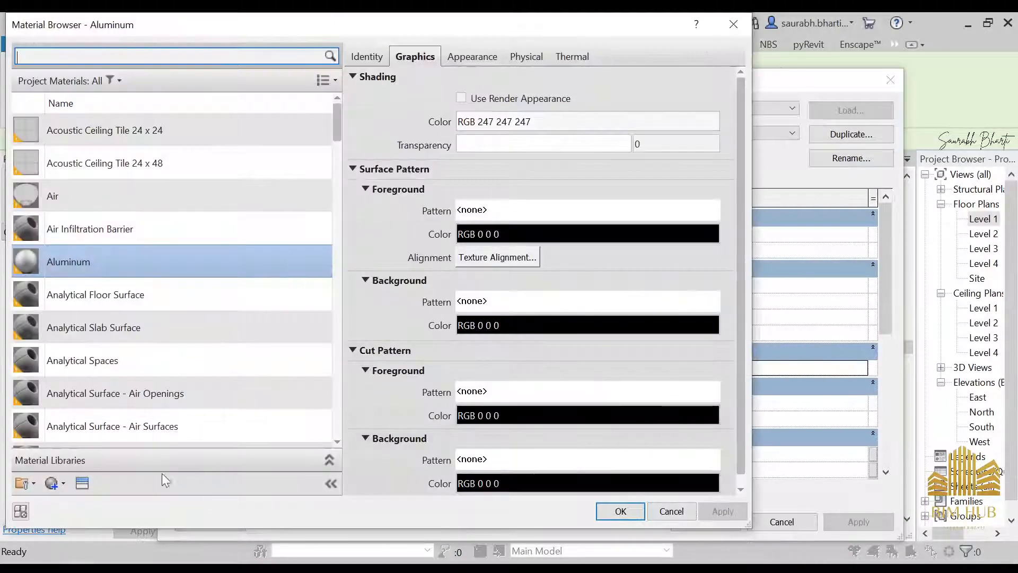
{"action": "left_click", "coordinate": [63, 483]}
{"action": "left_click", "coordinate": [86, 504]}
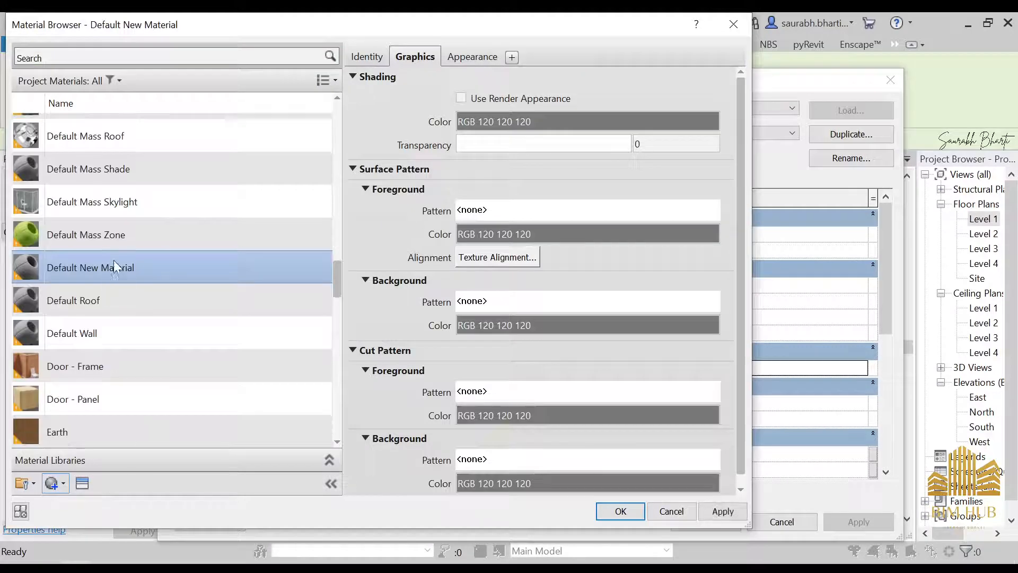
{"action": "right_click", "coordinate": [114, 260]}
{"action": "left_click", "coordinate": [154, 302]}
{"action": "type", "text": "An"}
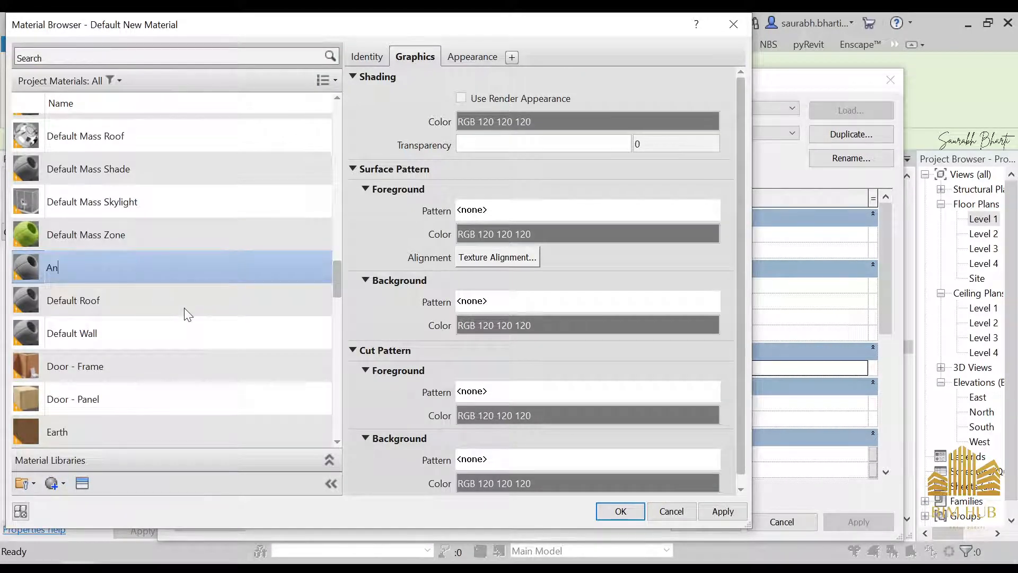
{"action": "type", "text": "odised Aluminium"}
{"action": "key", "text": "Return"}
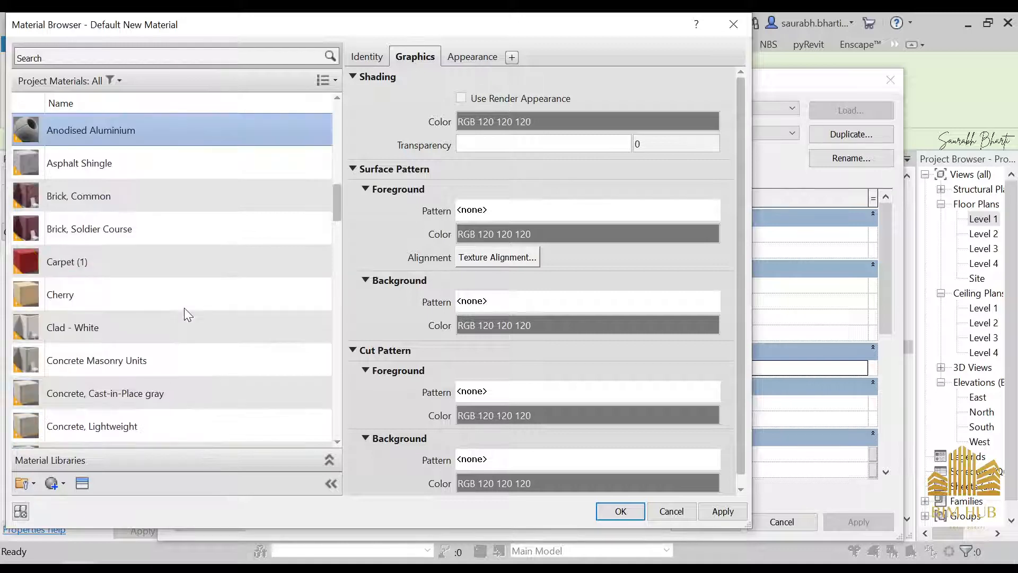
Give Anodised Aluminium the Anodized - Black metal appearance with type Anodized Aluminum, and accept it for the mullion type.
{"action": "left_click", "coordinate": [83, 483]}
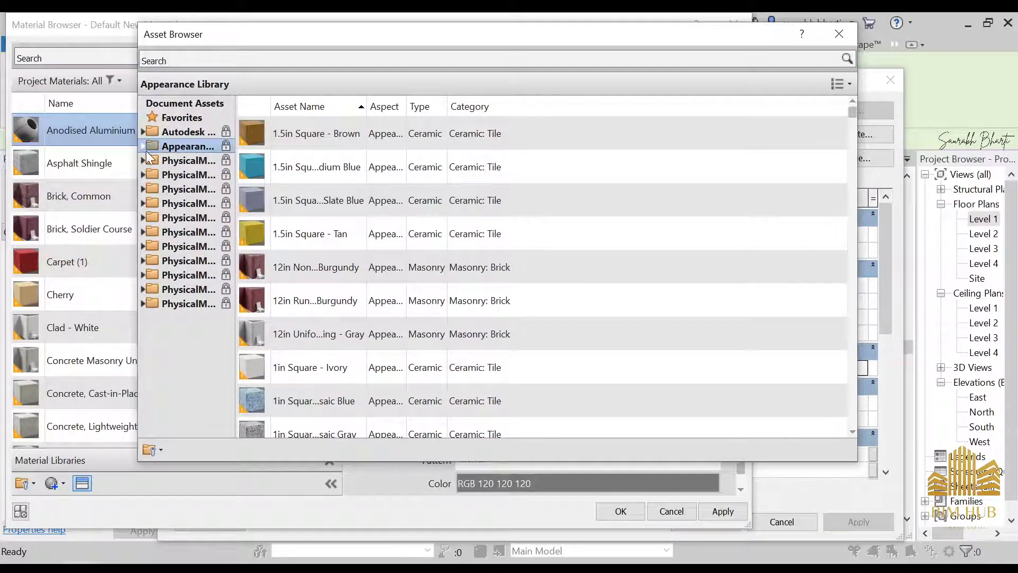
{"action": "left_click", "coordinate": [143, 146]}
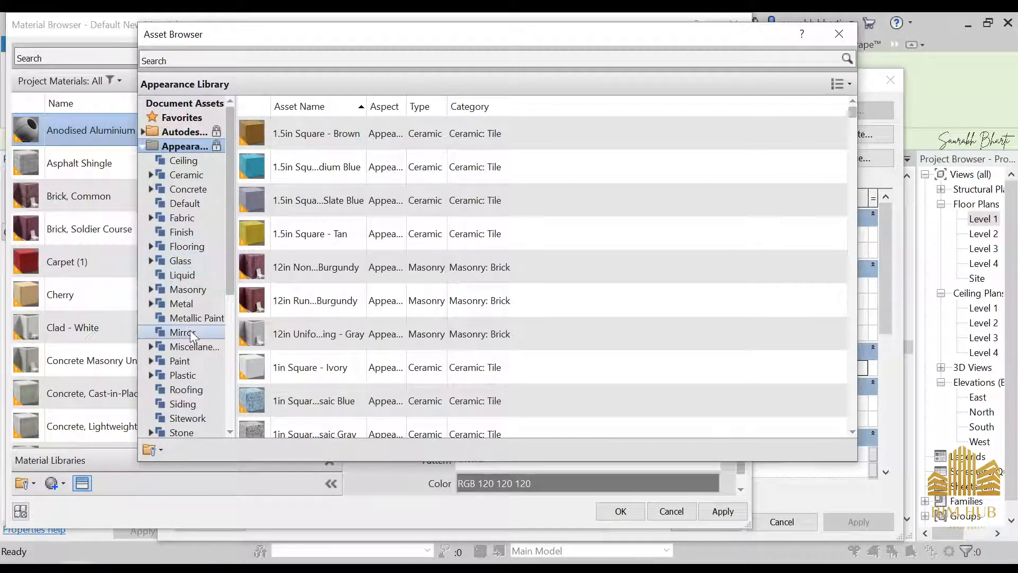
{"action": "left_click", "coordinate": [181, 304]}
{"action": "scroll", "coordinate": [319, 318], "scroll_direction": "down", "scroll_amount": 3}
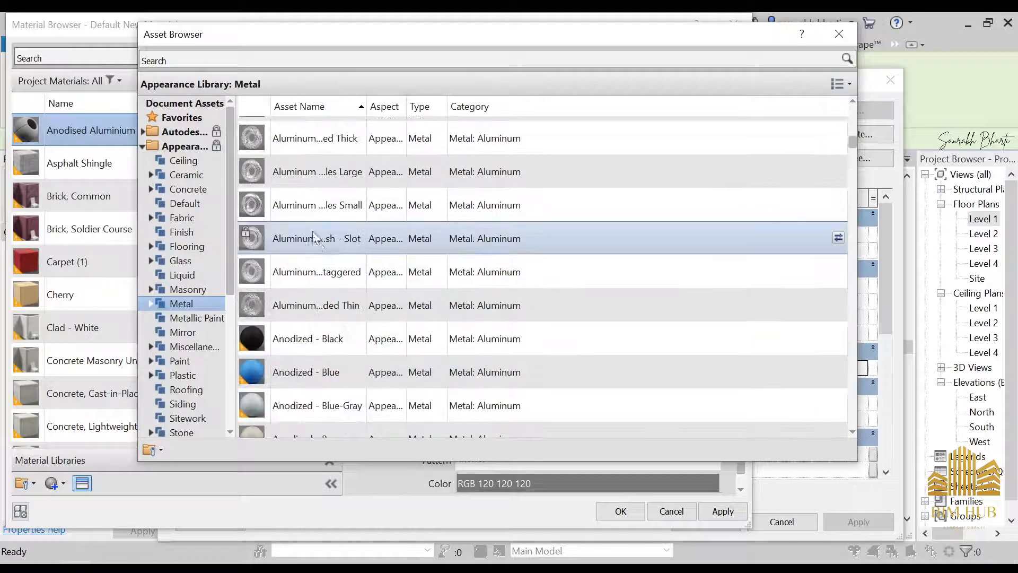
{"action": "left_click", "coordinate": [838, 36]}
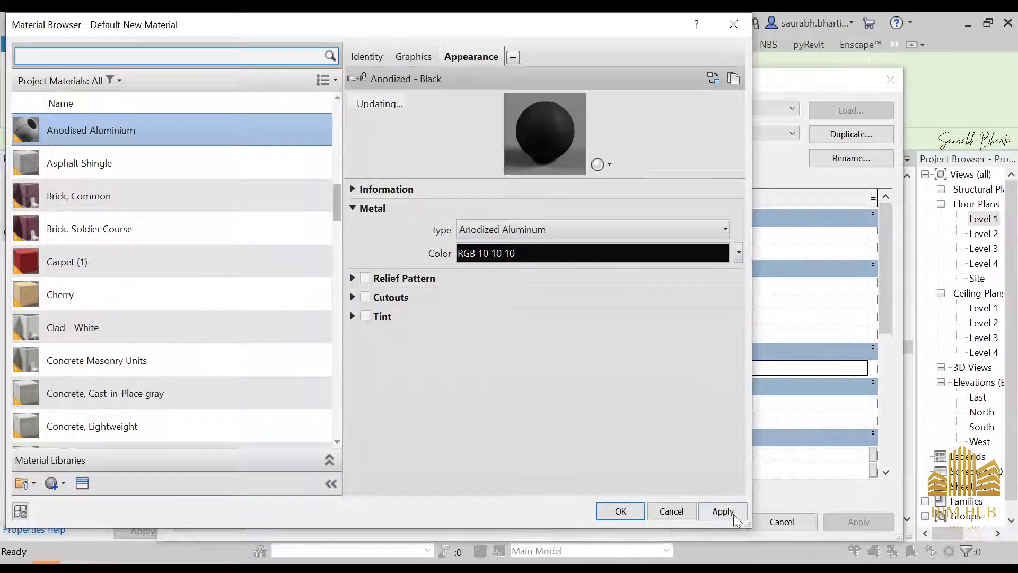
{"action": "left_click", "coordinate": [577, 231]}
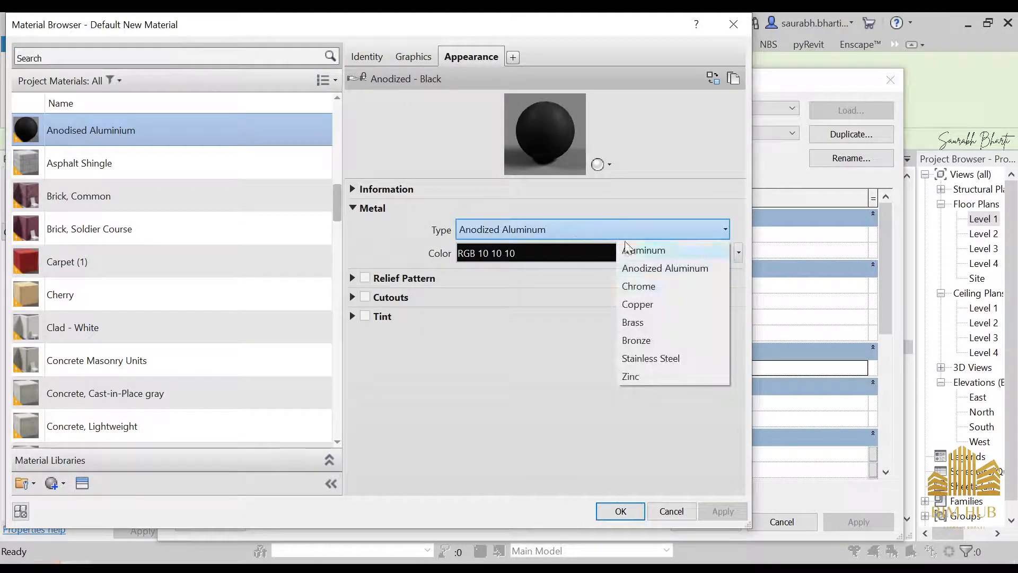
{"action": "left_click", "coordinate": [681, 269]}
{"action": "left_click", "coordinate": [631, 512]}
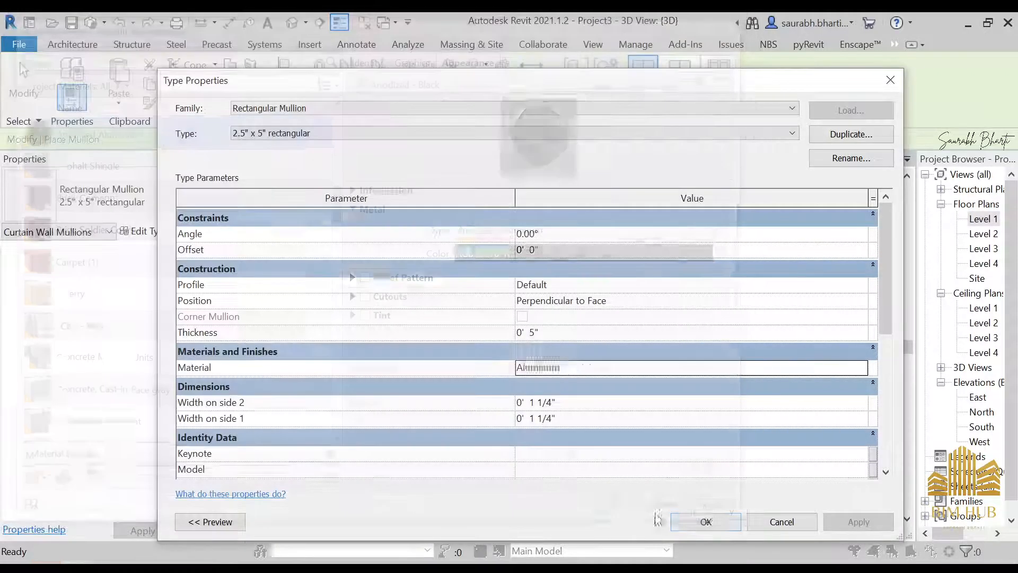
{"action": "left_click", "coordinate": [700, 521]}
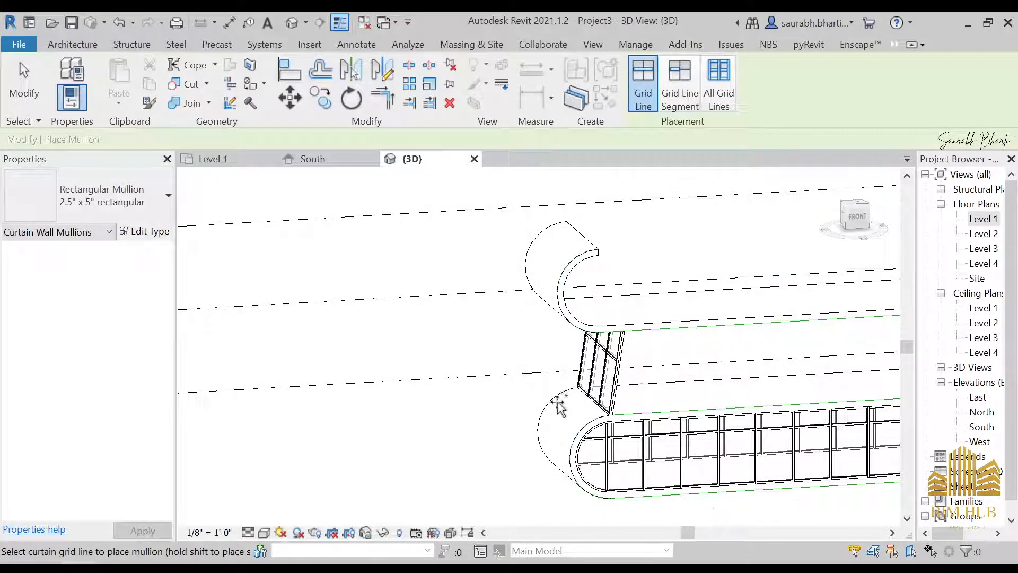
Inspect the mullions' material in the Realistic visual style, and return the 3D view to Hidden Line.
{"action": "middle_click_drag", "start_coordinate": [566, 421], "coordinate": [585, 426], "text": "shift"}
{"action": "key", "text": "Escape"}
{"action": "left_click", "coordinate": [265, 530]}
{"action": "left_click", "coordinate": [294, 518]}
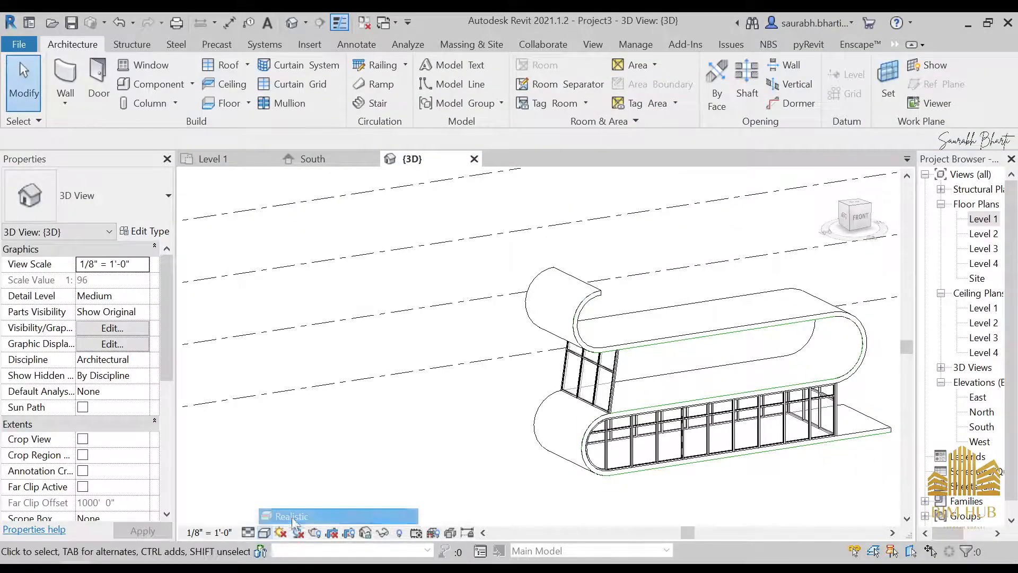
{"action": "scroll", "coordinate": [609, 378], "scroll_direction": "up", "scroll_amount": 5}
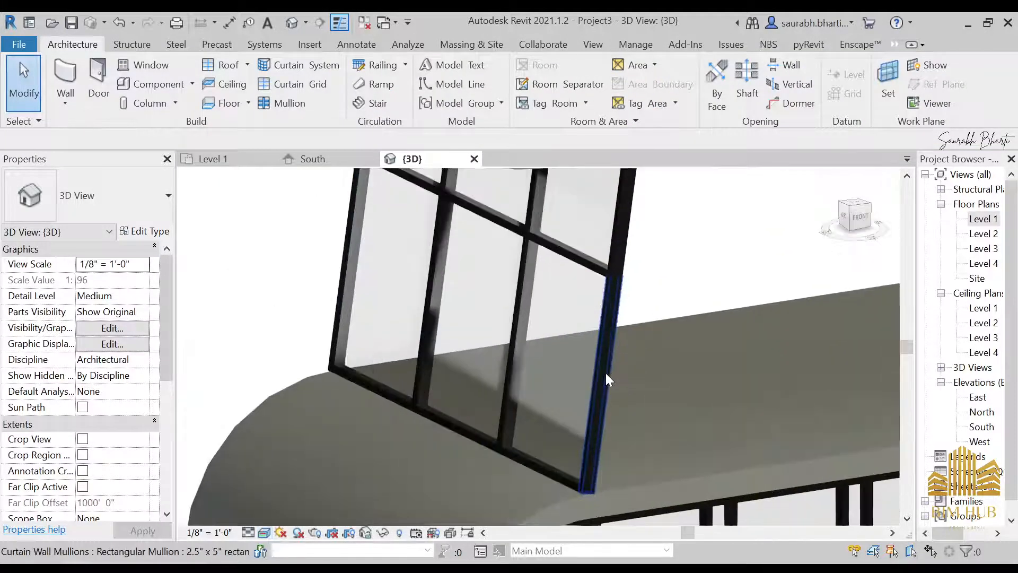
{"action": "scroll", "coordinate": [580, 335], "scroll_direction": "down", "scroll_amount": 6}
{"action": "middle_click_drag", "start_coordinate": [625, 389], "coordinate": [593, 393], "text": "shift"}
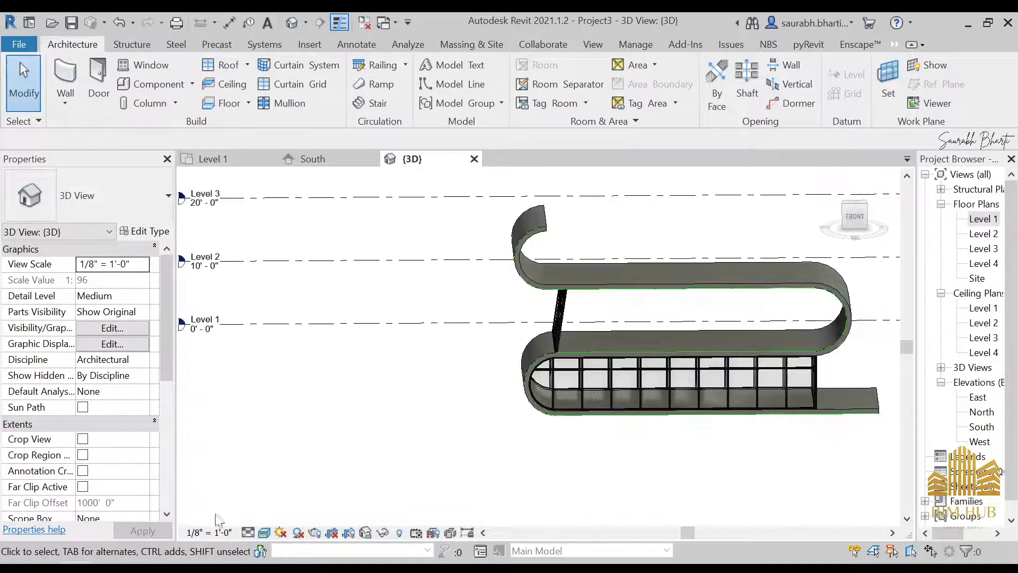
{"action": "left_click", "coordinate": [266, 532]}
{"action": "left_click", "coordinate": [318, 464]}
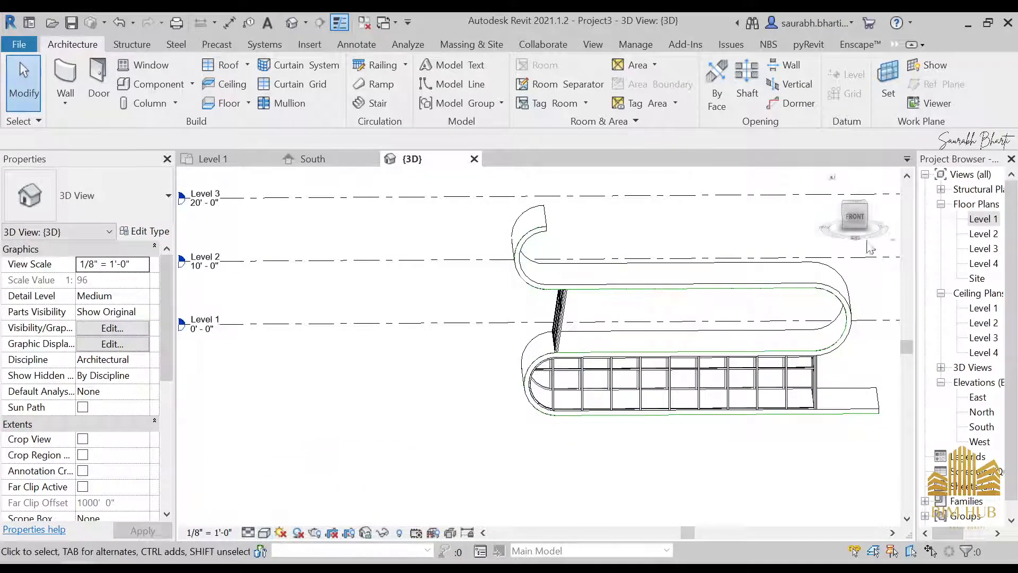
Examine the ground-floor storefront curtain wall and the open storey above it from the front.
{"action": "left_click", "coordinate": [855, 217]}
{"action": "scroll", "coordinate": [429, 371], "scroll_direction": "up", "scroll_amount": 4}
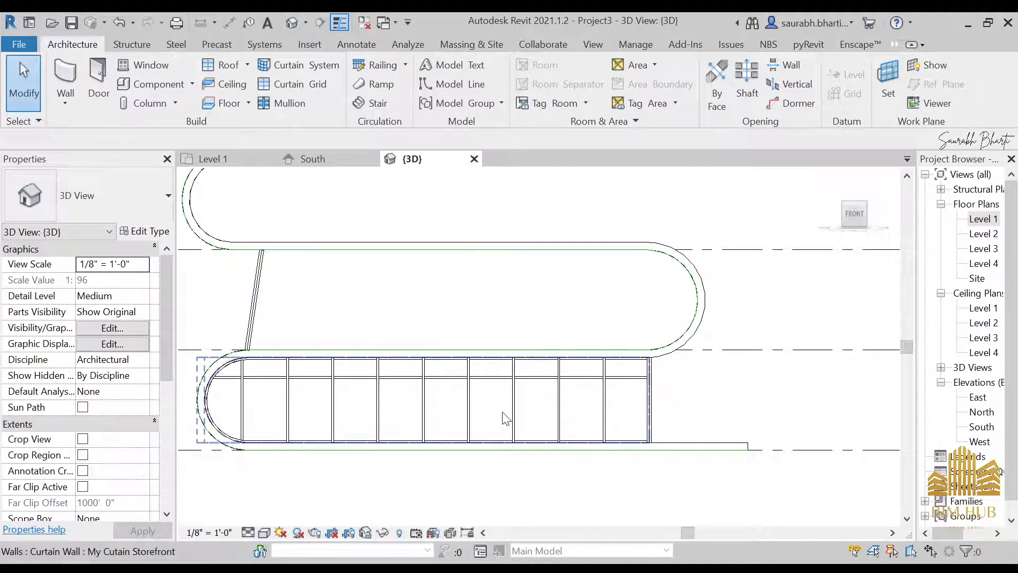
{"action": "left_click", "coordinate": [631, 433]}
{"action": "middle_click_drag", "start_coordinate": [599, 384], "coordinate": [624, 397]}
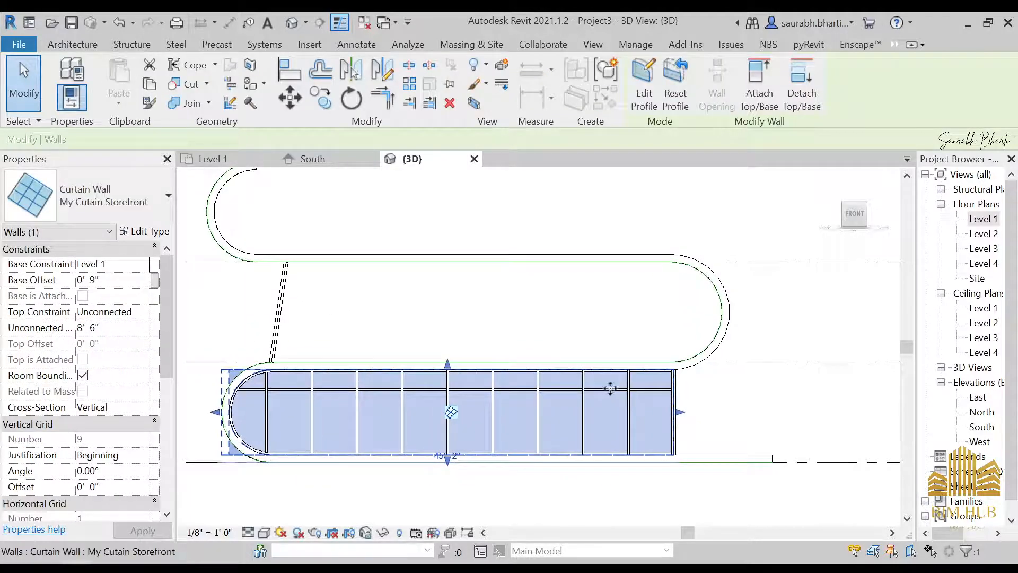
{"action": "left_click", "coordinate": [481, 344]}
{"action": "scroll", "coordinate": [408, 392], "scroll_direction": "down", "scroll_amount": 3}
{"action": "middle_click_drag", "start_coordinate": [419, 395], "coordinate": [571, 451], "text": "shift"}
On the Level 1 plan, draw a straight My Cutain Storefront curtain wall, about 48' long and 20' high, parallel to the building's front.
{"action": "double_click", "coordinate": [984, 219]}
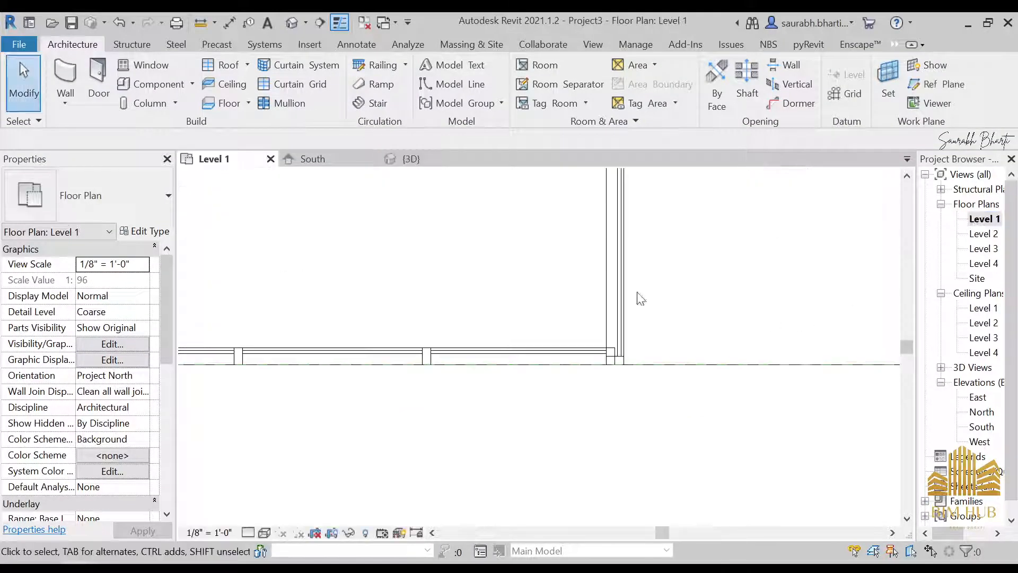
{"action": "scroll", "coordinate": [558, 279], "scroll_direction": "down", "scroll_amount": 5}
{"action": "scroll", "coordinate": [558, 280], "scroll_direction": "down", "scroll_amount": 1}
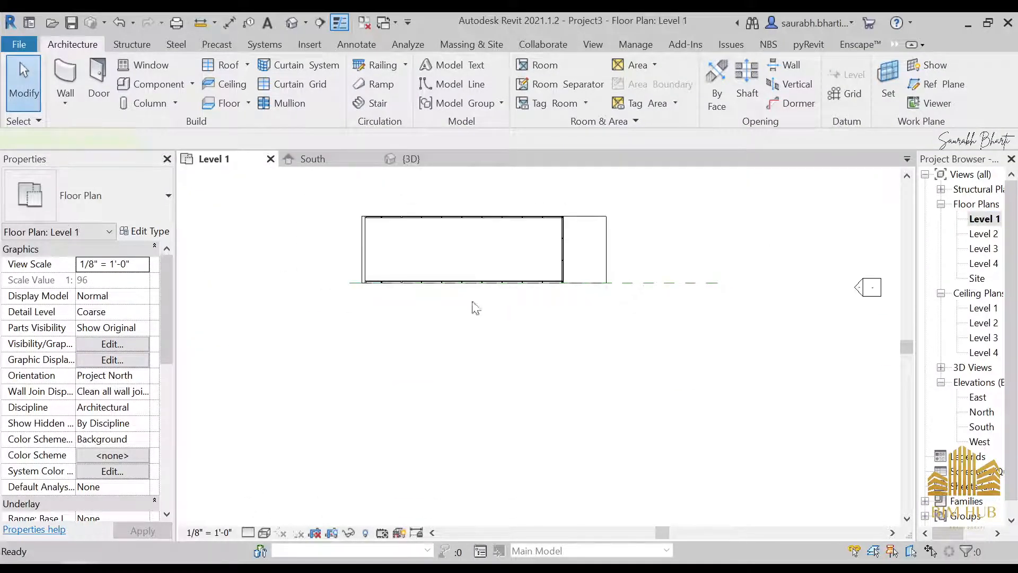
{"action": "key", "text": "w"}
{"action": "key", "text": "a"}
{"action": "left_click", "coordinate": [361, 305]}
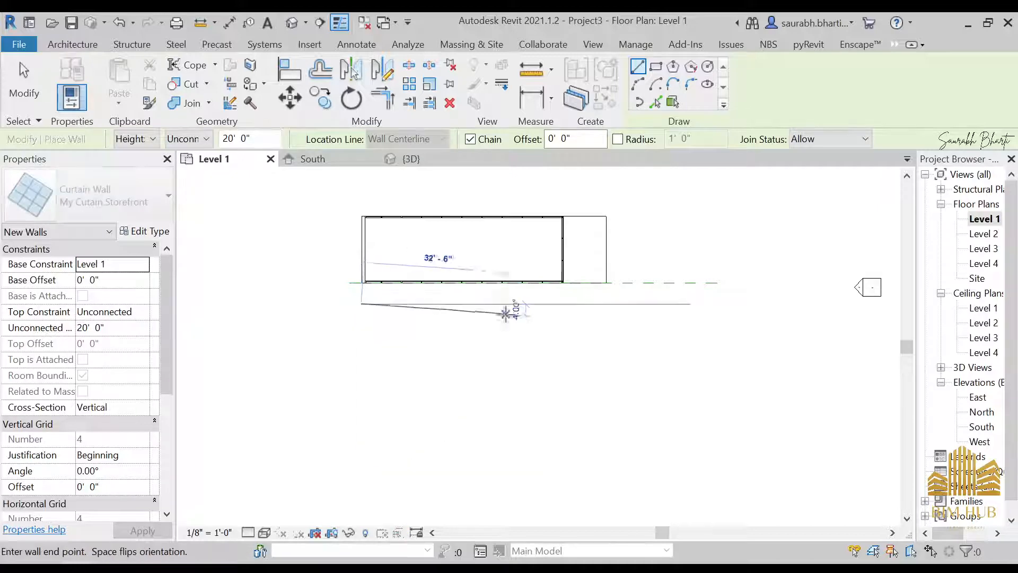
{"action": "left_click", "coordinate": [575, 305]}
{"action": "key", "text": "Escape"}
{"action": "key", "text": "Escape"}
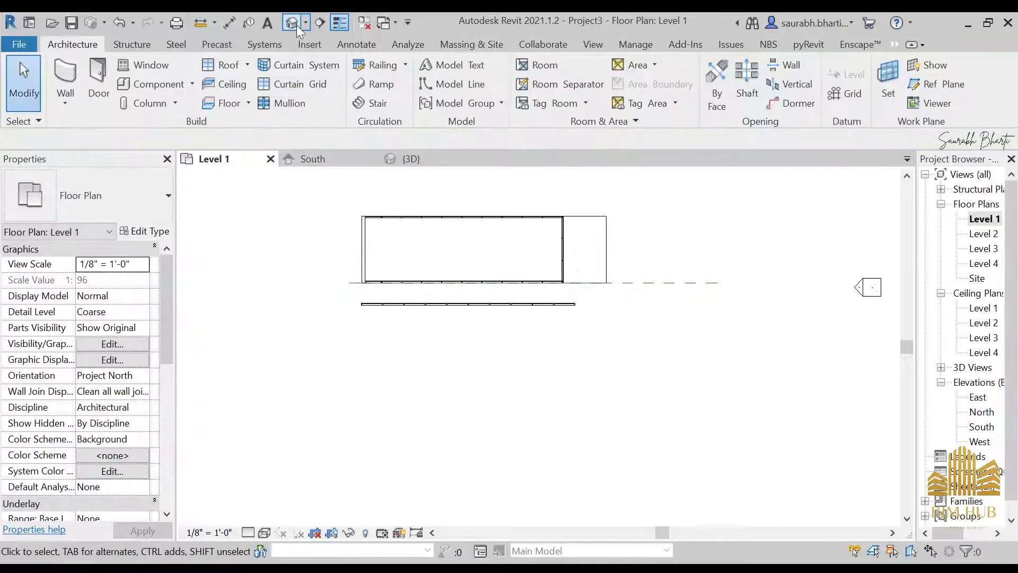
Examine the new storefront curtain wall against the building in the 3D view, from an angle and straight from the front.
{"action": "left_click", "coordinate": [291, 21]}
{"action": "left_click", "coordinate": [522, 391]}
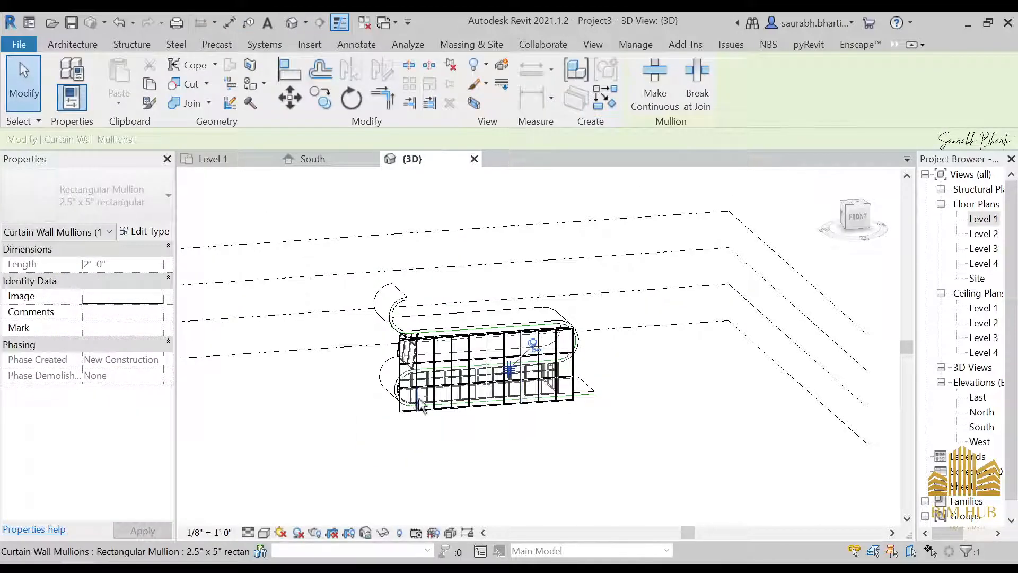
{"action": "middle_click_drag", "start_coordinate": [422, 405], "coordinate": [470, 380], "text": "shift"}
{"action": "left_click", "coordinate": [471, 354]}
{"action": "left_click", "coordinate": [779, 283]}
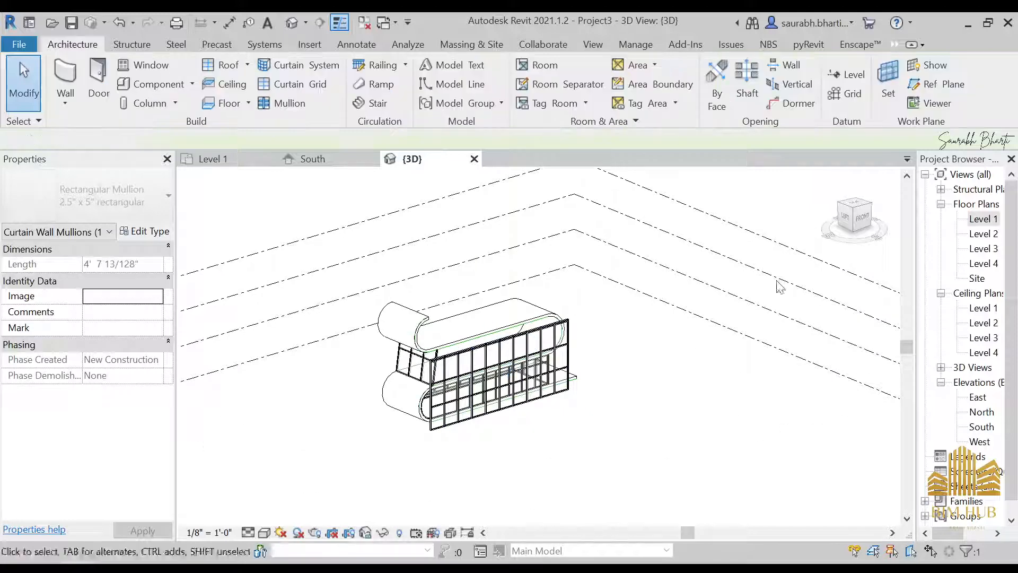
{"action": "left_click", "coordinate": [867, 219]}
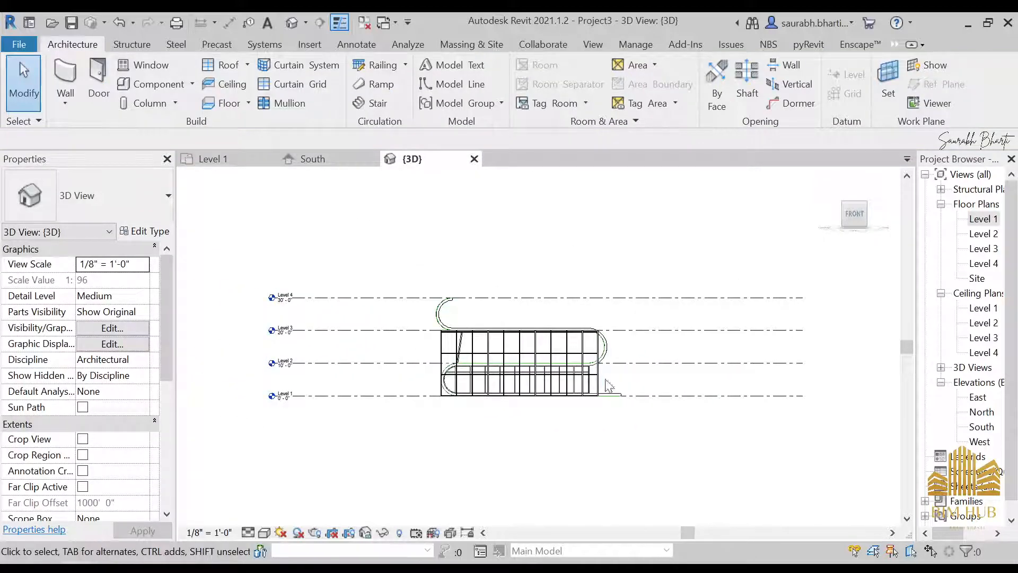
Raise the front My Cutain Storefront wall's base to Level 2, a 10' base offset, and keep its top at Level 3 for a 10' height.
{"action": "left_click", "coordinate": [599, 386]}
{"action": "left_click", "coordinate": [609, 379]}
{"action": "scroll", "coordinate": [601, 376], "scroll_direction": "up", "scroll_amount": 3}
{"action": "left_click", "coordinate": [595, 374]}
{"action": "scroll", "coordinate": [575, 358], "scroll_direction": "down", "scroll_amount": 3}
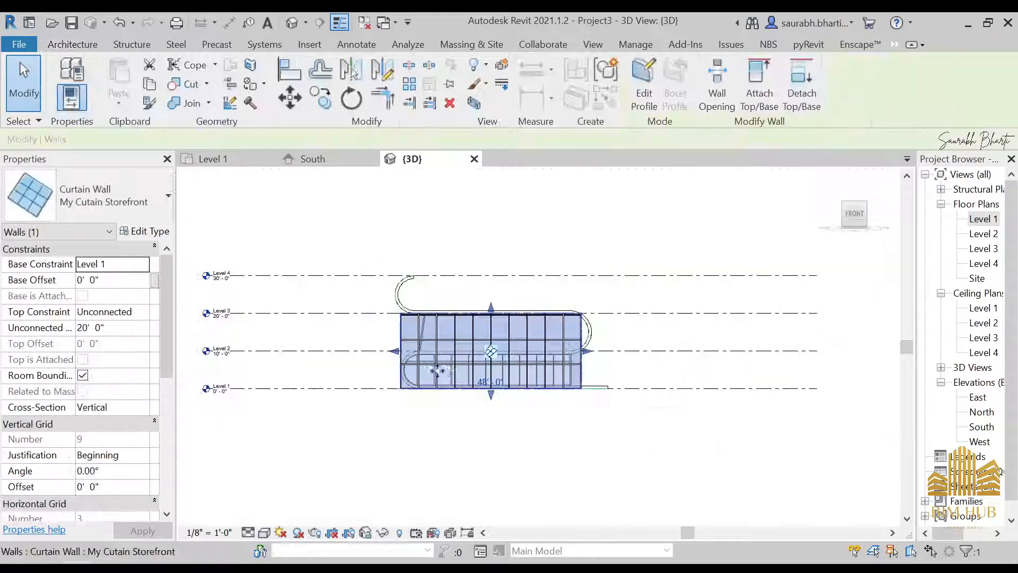
{"action": "middle_click_drag", "start_coordinate": [436, 370], "coordinate": [611, 316], "text": "shift"}
{"action": "left_click", "coordinate": [864, 217]}
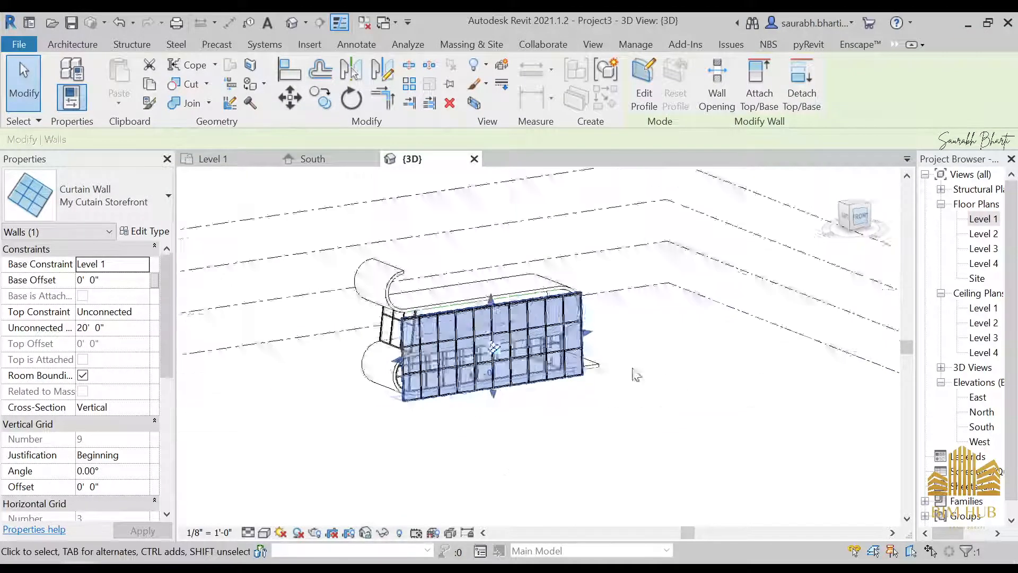
{"action": "left_click_drag", "start_coordinate": [536, 416], "coordinate": [543, 312]}
{"action": "scroll", "coordinate": [546, 265], "scroll_direction": "up", "scroll_amount": 4}
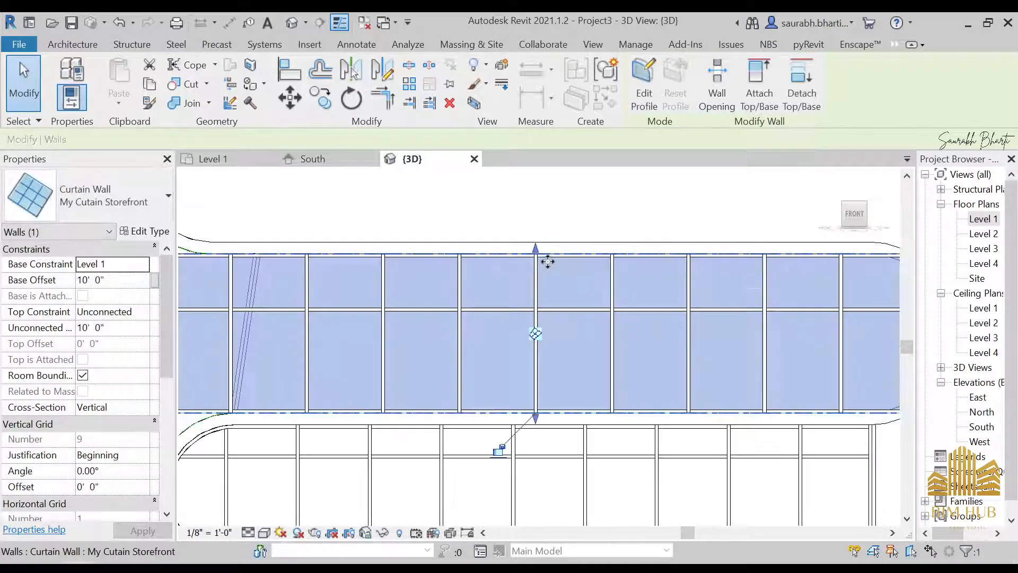
{"action": "scroll", "coordinate": [540, 244], "scroll_direction": "up", "scroll_amount": 3}
{"action": "left_click_drag", "start_coordinate": [533, 260], "coordinate": [536, 312]}
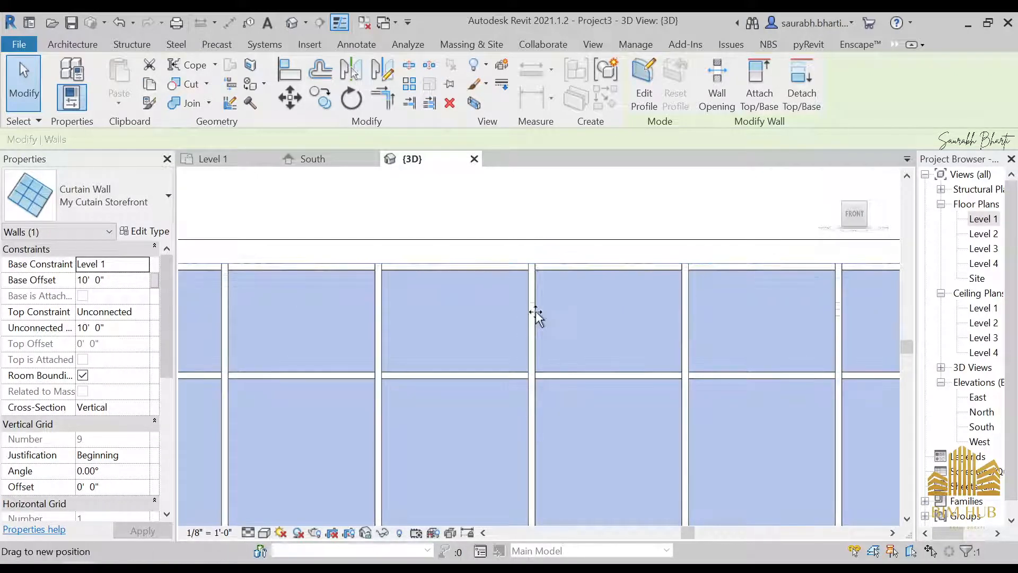
{"action": "left_click_drag", "start_coordinate": [537, 273], "coordinate": [535, 264]}
{"action": "scroll", "coordinate": [520, 288], "scroll_direction": "down", "scroll_amount": 7}
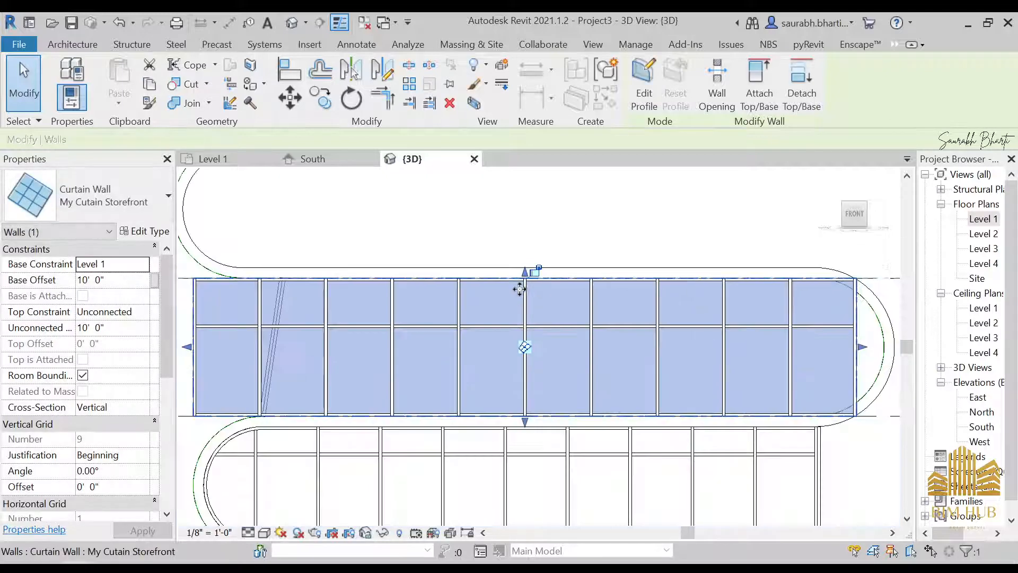
Edit the upper front curtain wall's profile and pick the sloped end wall's edge as a new sketch line.
{"action": "left_click", "coordinate": [380, 306]}
{"action": "scroll", "coordinate": [390, 314], "scroll_direction": "up", "scroll_amount": 3}
{"action": "left_click", "coordinate": [399, 307]}
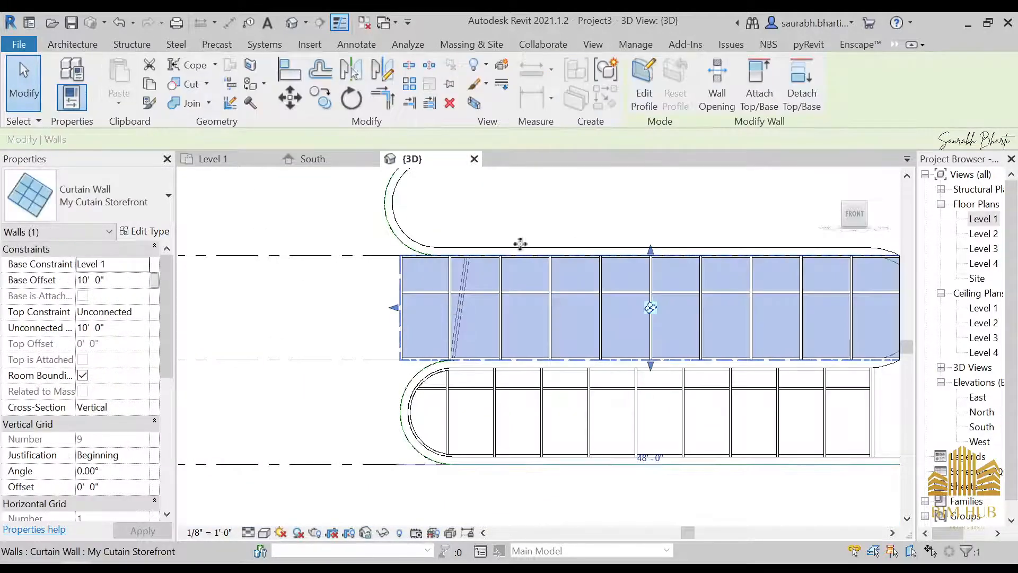
{"action": "left_click", "coordinate": [655, 88]}
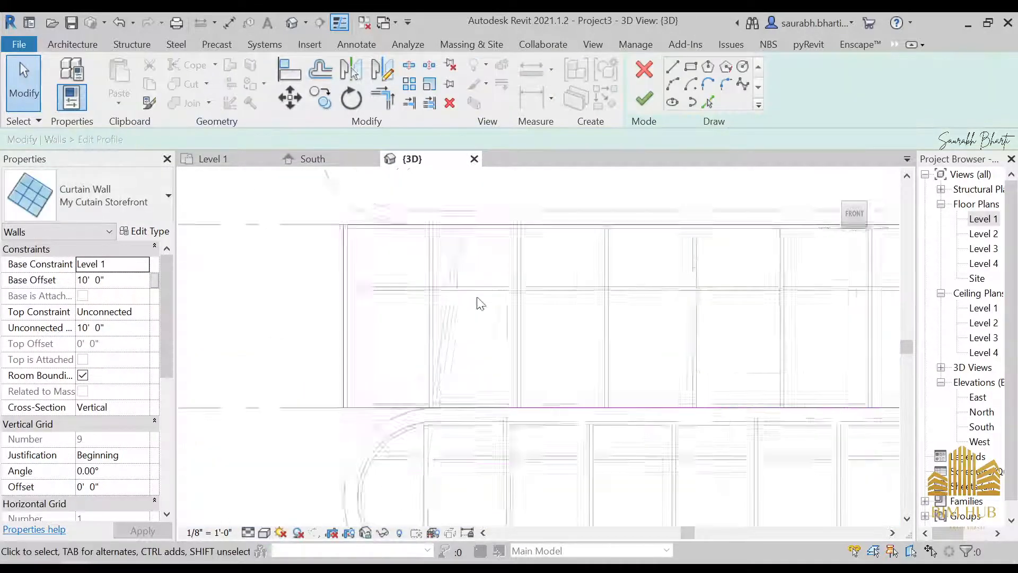
{"action": "left_click", "coordinate": [708, 103]}
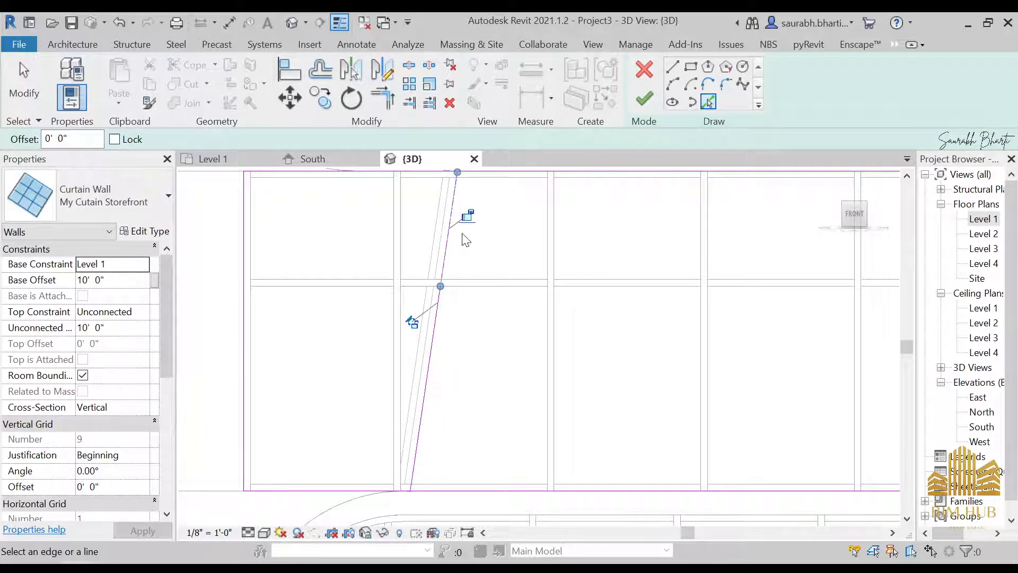
Trim the sloped line to the profile's top and bottom lines and delete the old vertical line at that end.
{"action": "key", "text": "t"}
{"action": "key", "text": "r"}
{"action": "left_click", "coordinate": [460, 195]}
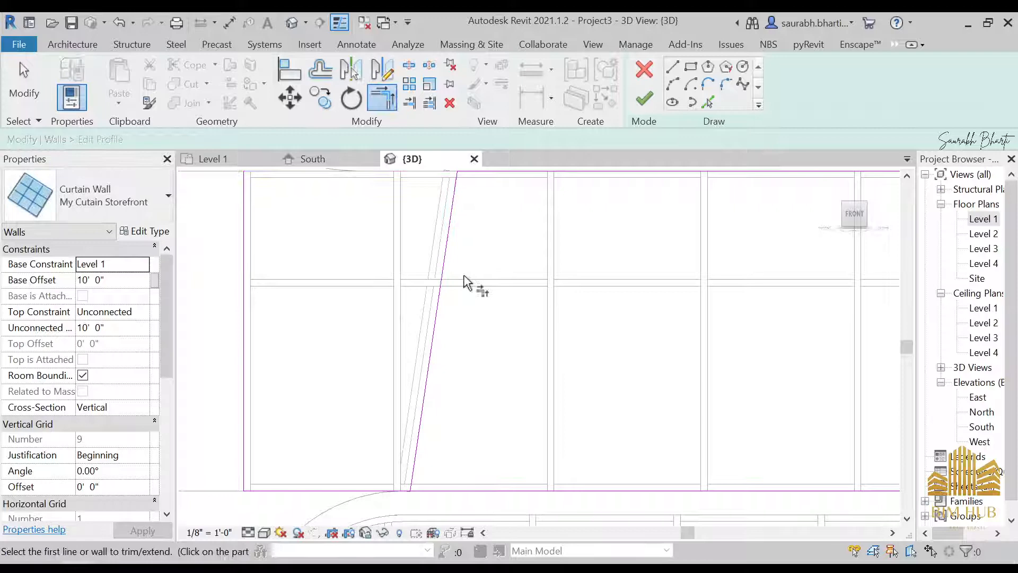
{"action": "left_click", "coordinate": [427, 432]}
{"action": "key", "text": "Escape"}
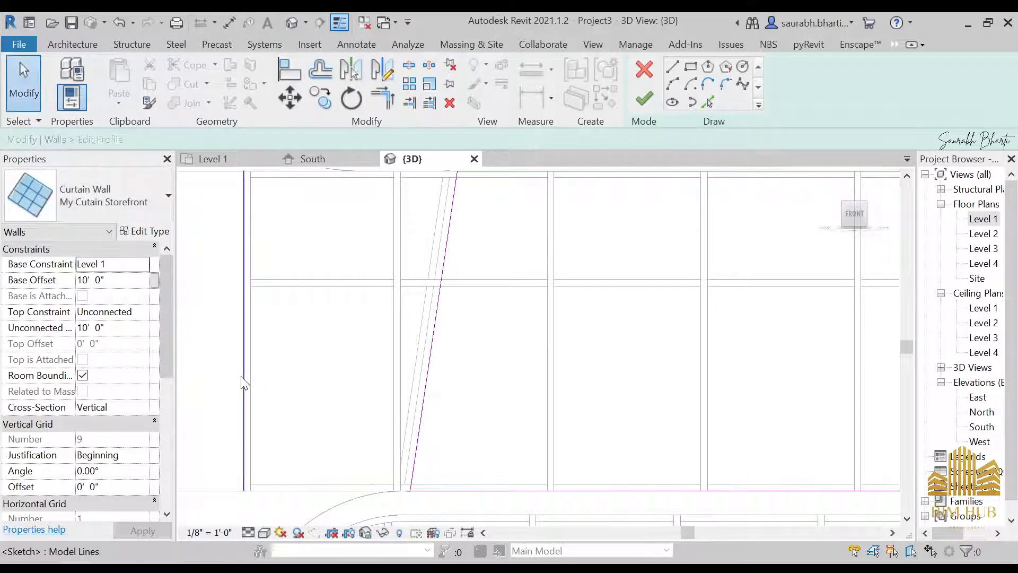
{"action": "left_click", "coordinate": [246, 382]}
{"action": "key", "text": "Delete"}
Try picking the slab's inner curve at the rounded end as a profile line.
{"action": "scroll", "coordinate": [437, 357], "scroll_direction": "down", "scroll_amount": 5}
{"action": "middle_click_drag", "start_coordinate": [605, 371], "coordinate": [564, 371]}
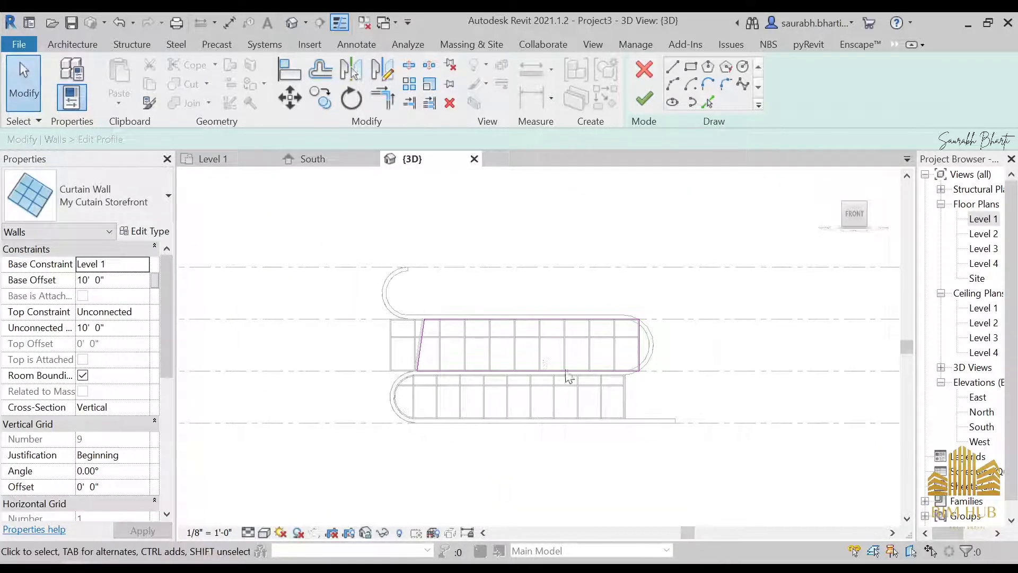
{"action": "scroll", "coordinate": [608, 367], "scroll_direction": "up", "scroll_amount": 5}
{"action": "left_click", "coordinate": [708, 101]}
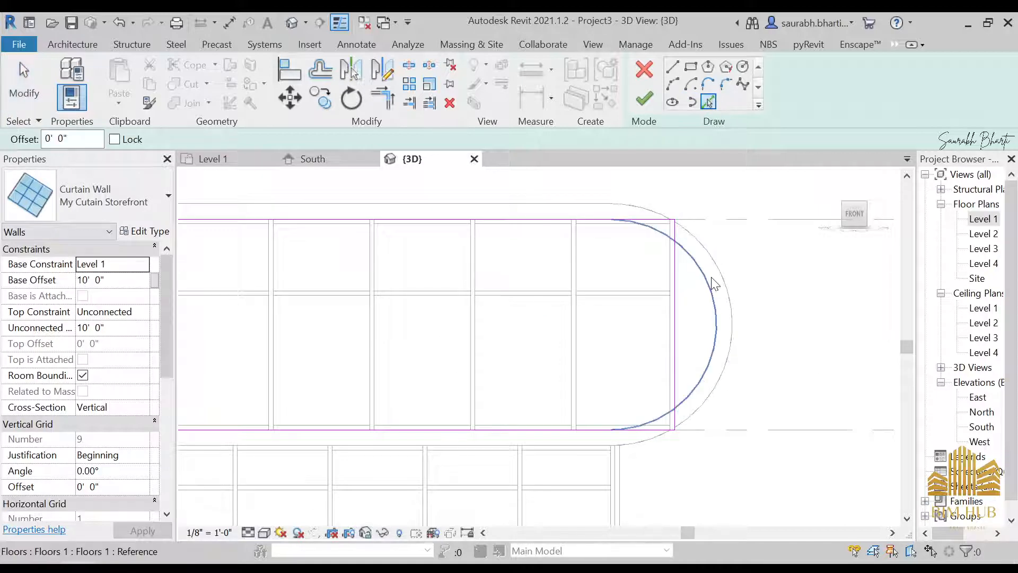
{"action": "left_click", "coordinate": [716, 311]}
{"action": "key", "text": "Escape"}
{"action": "middle_click_drag", "start_coordinate": [556, 213], "coordinate": [695, 216]}
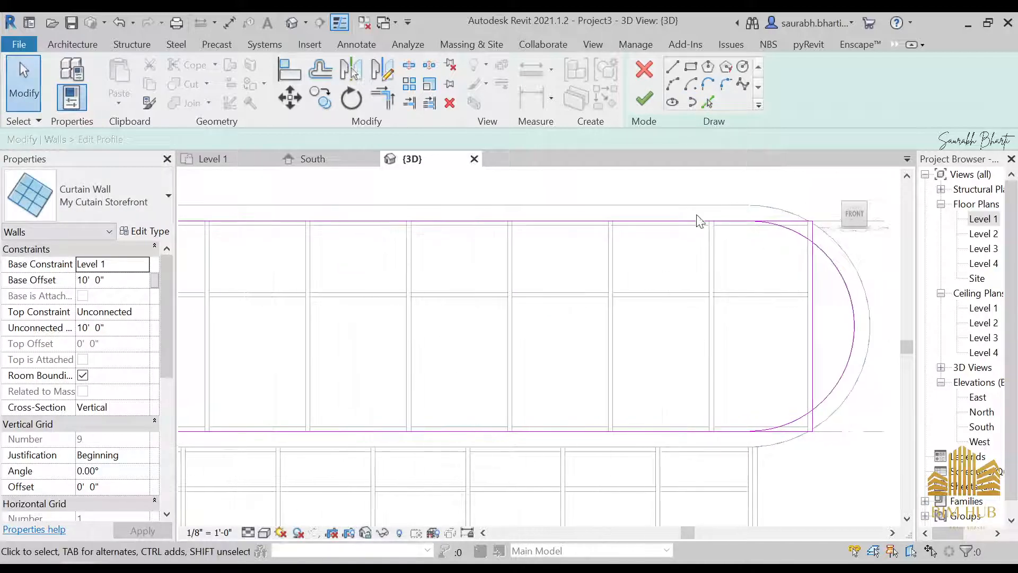
Try to shift the profile's top line, and undo back to before the curve was picked.
{"action": "scroll", "coordinate": [640, 212], "scroll_direction": "up", "scroll_amount": 3}
{"action": "mouse_move", "coordinate": [621, 229]}
{"action": "left_mouse_down"}
{"action": "mouse_move", "coordinate": [617, 280]}
{"action": "mouse_move", "coordinate": [616, 234]}
{"action": "left_mouse_up"}
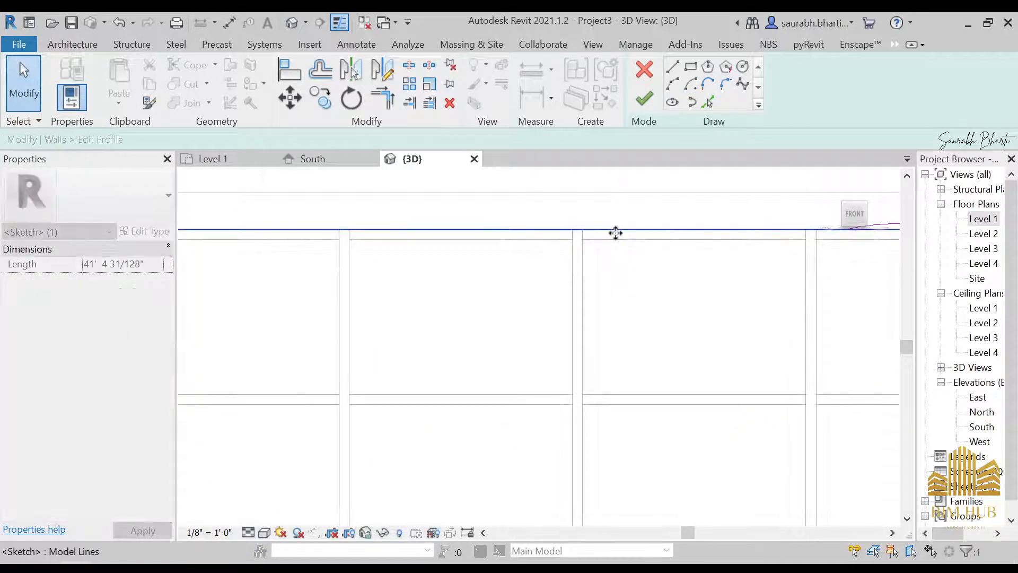
{"action": "scroll", "coordinate": [615, 236], "scroll_direction": "down", "scroll_amount": 3}
{"action": "left_click", "coordinate": [667, 245]}
{"action": "scroll", "coordinate": [699, 276], "scroll_direction": "up", "scroll_amount": 2}
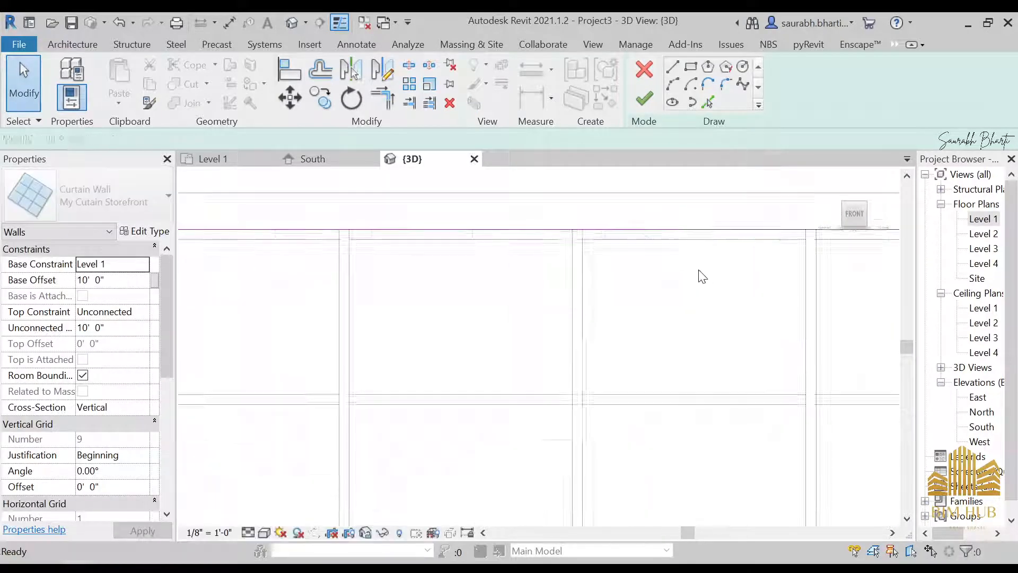
{"action": "scroll", "coordinate": [693, 271], "scroll_direction": "down", "scroll_amount": 4}
{"action": "scroll", "coordinate": [631, 255], "scroll_direction": "up", "scroll_amount": 3}
{"action": "scroll", "coordinate": [623, 255], "scroll_direction": "up", "scroll_amount": 2}
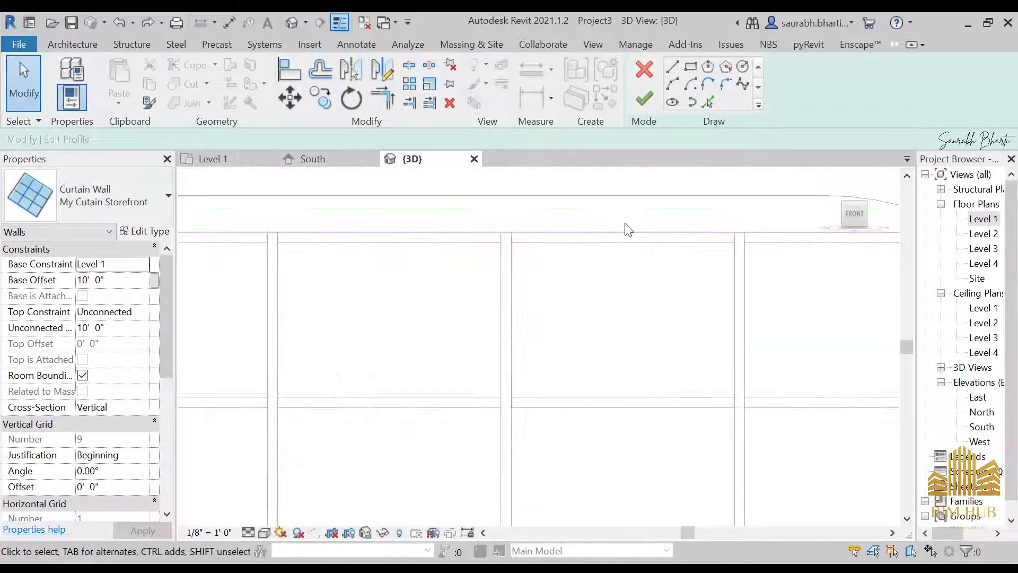
Move the profile's top line off Level 3, removing its constraints, and place it about 2 1/2" below that level.
{"action": "left_click", "coordinate": [621, 236]}
{"action": "mouse_move", "coordinate": [621, 234]}
{"action": "left_mouse_down"}
{"action": "mouse_move", "coordinate": [612, 297]}
{"action": "mouse_move", "coordinate": [638, 352]}
{"action": "left_mouse_up"}
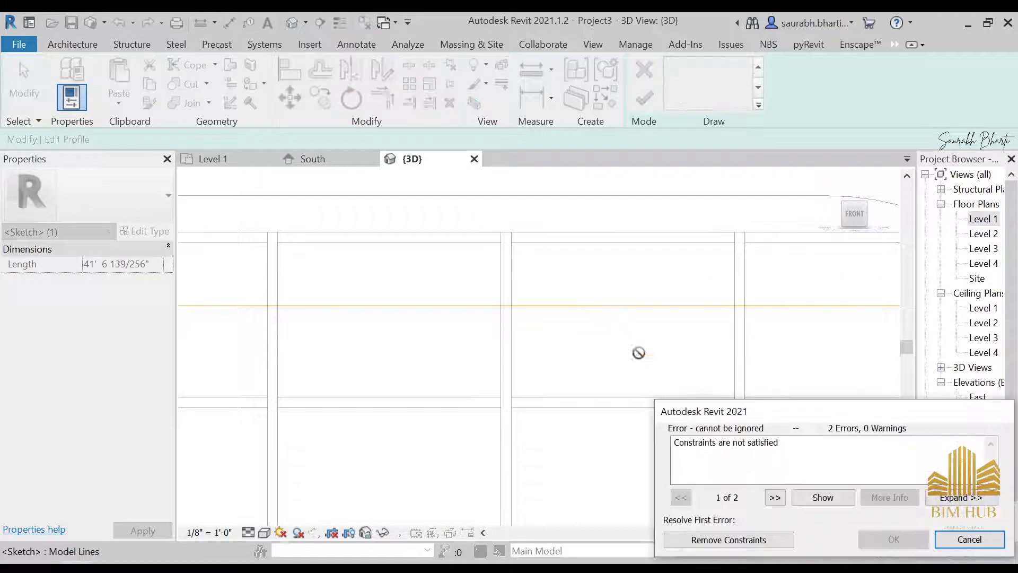
{"action": "left_click", "coordinate": [758, 545]}
{"action": "left_click_drag", "start_coordinate": [643, 306], "coordinate": [629, 236]}
{"action": "scroll", "coordinate": [615, 266], "scroll_direction": "down", "scroll_amount": 3}
Pick the slab's inner curve at the rounded end and trim it to meet the lowered top line and the bottom line.
{"action": "left_click", "coordinate": [678, 278]}
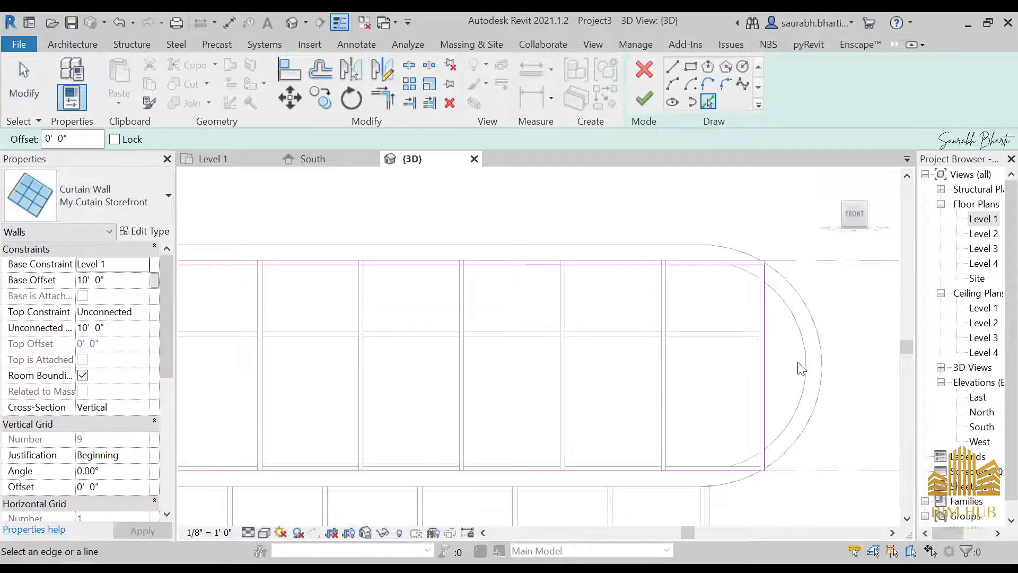
{"action": "key", "text": "Escape"}
{"action": "key", "text": "t"}
{"action": "key", "text": "r"}
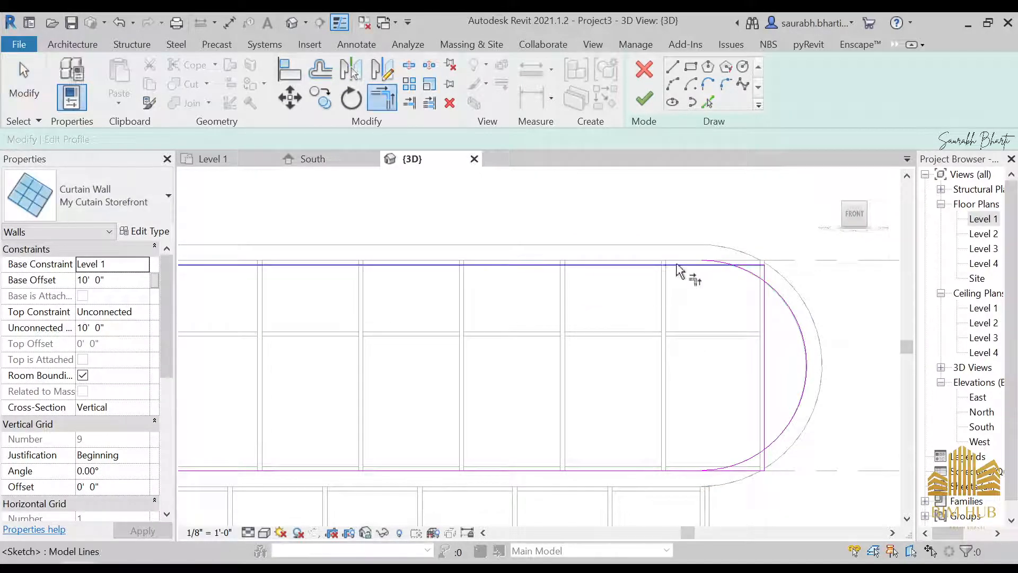
{"action": "left_click", "coordinate": [711, 265]}
{"action": "left_click", "coordinate": [740, 289]}
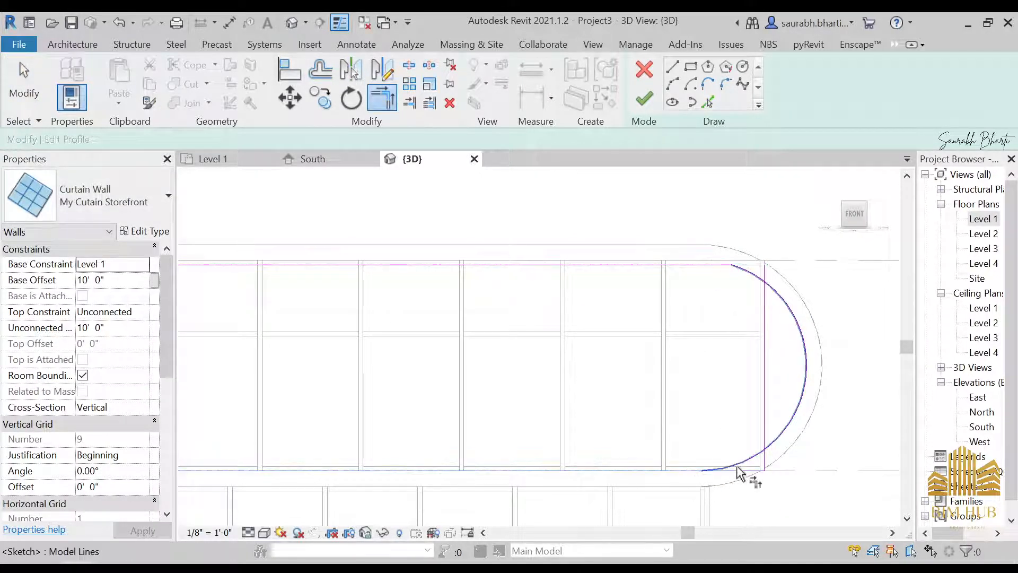
{"action": "key", "text": "Escape"}
Delete the straight vertical line inside the curve and finish the profile, deleting the mullions that no longer have a curtain grid.
{"action": "left_click", "coordinate": [764, 352]}
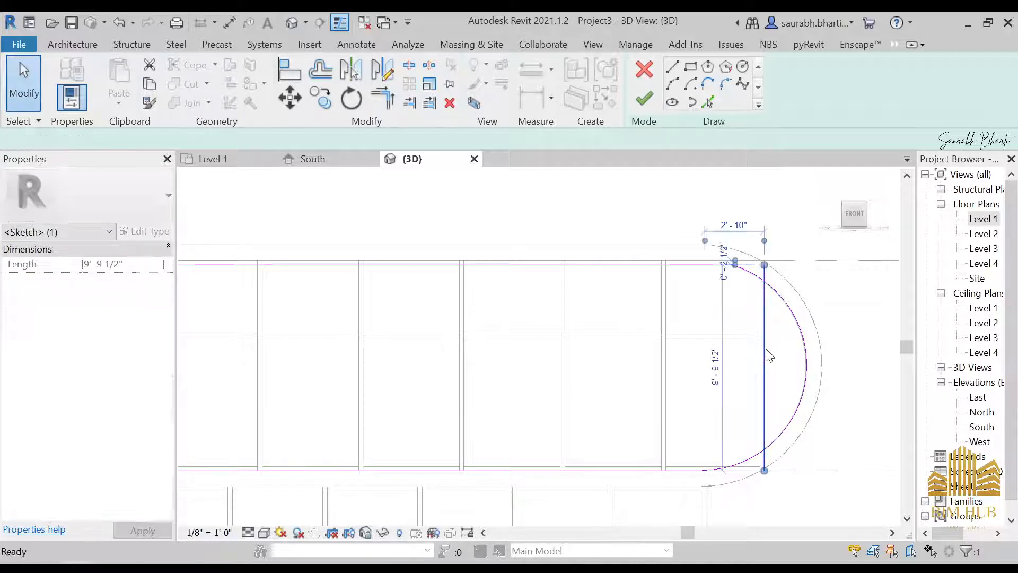
{"action": "key", "text": "Delete"}
{"action": "scroll", "coordinate": [748, 350], "scroll_direction": "down", "scroll_amount": 2}
{"action": "scroll", "coordinate": [745, 347], "scroll_direction": "up", "scroll_amount": 1}
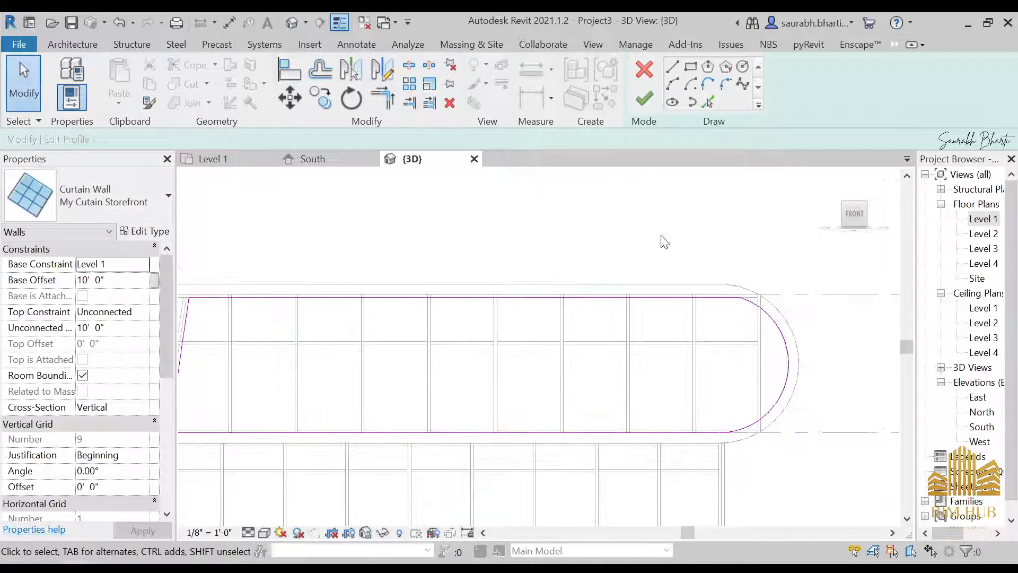
{"action": "left_click", "coordinate": [645, 100]}
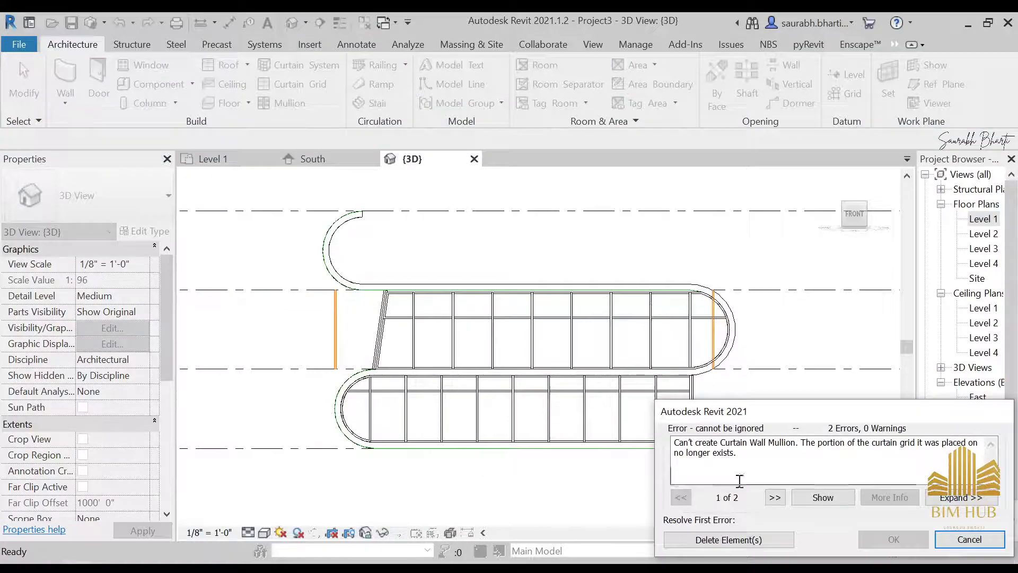
{"action": "left_click", "coordinate": [739, 543]}
Examine the reshaped upper curtain wall from several angles, checking its distance from the building's front.
{"action": "middle_click_drag", "start_coordinate": [484, 364], "coordinate": [550, 393], "text": "shift"}
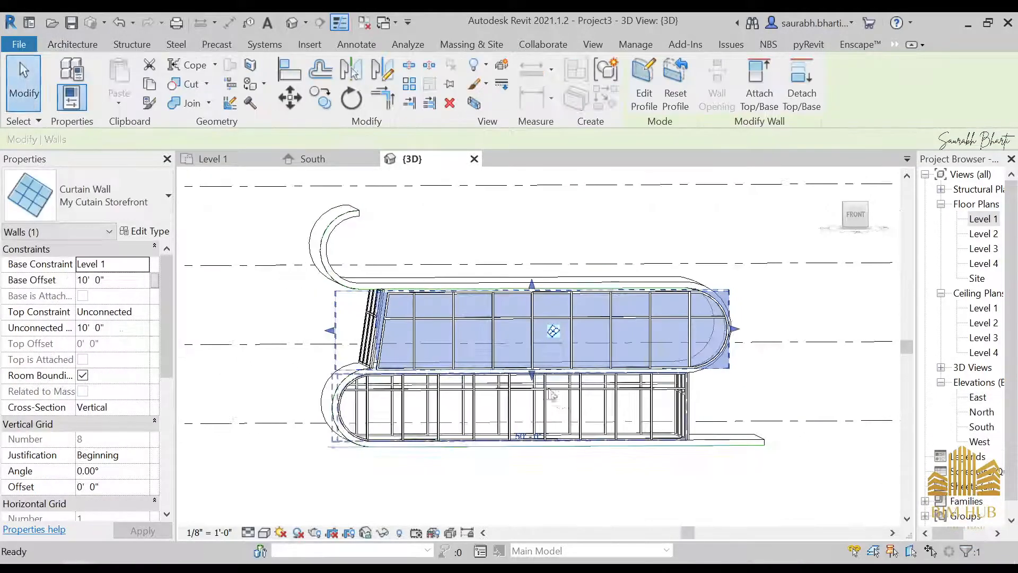
{"action": "key", "text": "Escape"}
{"action": "scroll", "coordinate": [401, 364], "scroll_direction": "up", "scroll_amount": 3}
{"action": "middle_click_drag", "start_coordinate": [401, 366], "coordinate": [486, 409], "text": "shift"}
{"action": "middle_click_drag", "start_coordinate": [300, 455], "coordinate": [509, 382], "text": "shift"}
{"action": "scroll", "coordinate": [541, 326], "scroll_direction": "down", "scroll_amount": 3}
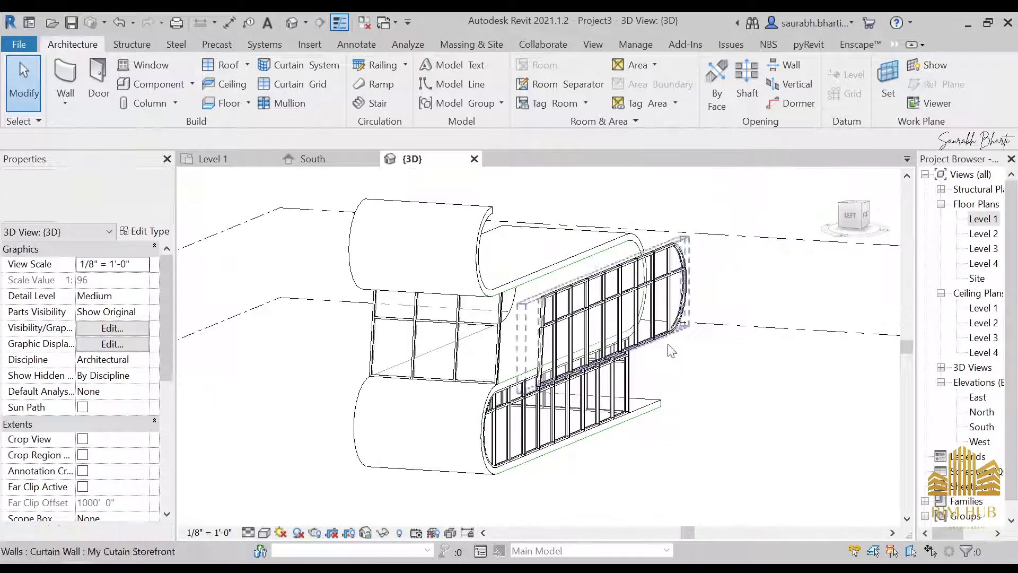
{"action": "middle_click_drag", "start_coordinate": [673, 346], "coordinate": [707, 444], "text": "shift"}
On the Level 2 plan, move the detached front curtain wall from its end mullion corner perpendicularly back to the building's front edge.
{"action": "double_click", "coordinate": [983, 219]}
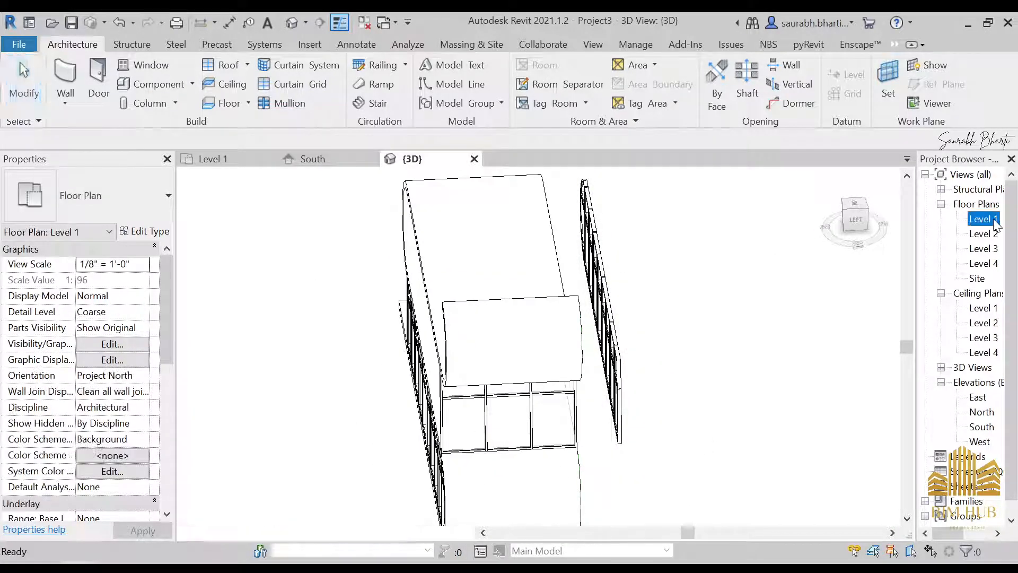
{"action": "middle_click_drag", "start_coordinate": [564, 313], "coordinate": [697, 435]}
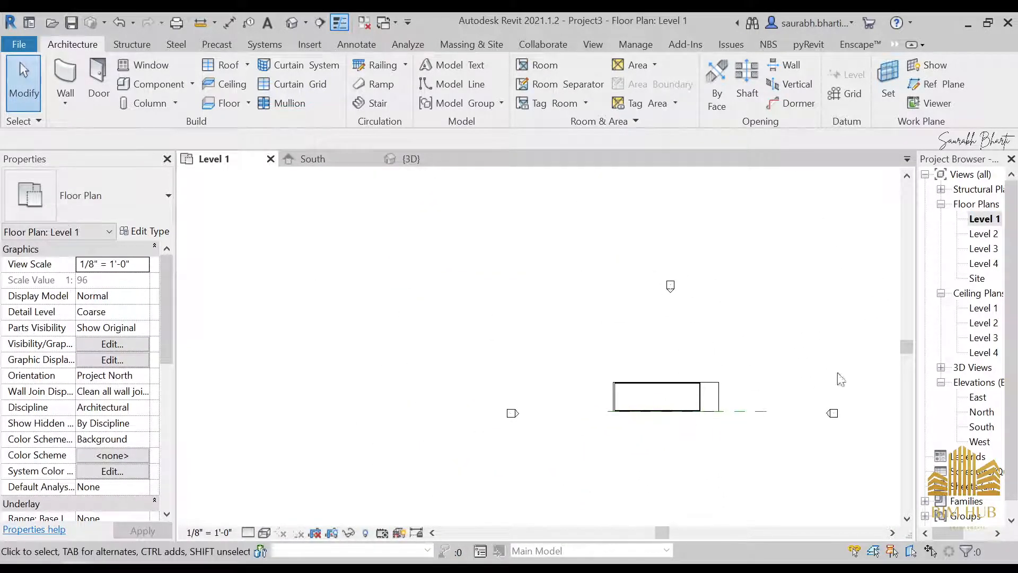
{"action": "double_click", "coordinate": [983, 234]}
{"action": "scroll", "coordinate": [684, 414], "scroll_direction": "up", "scroll_amount": 4}
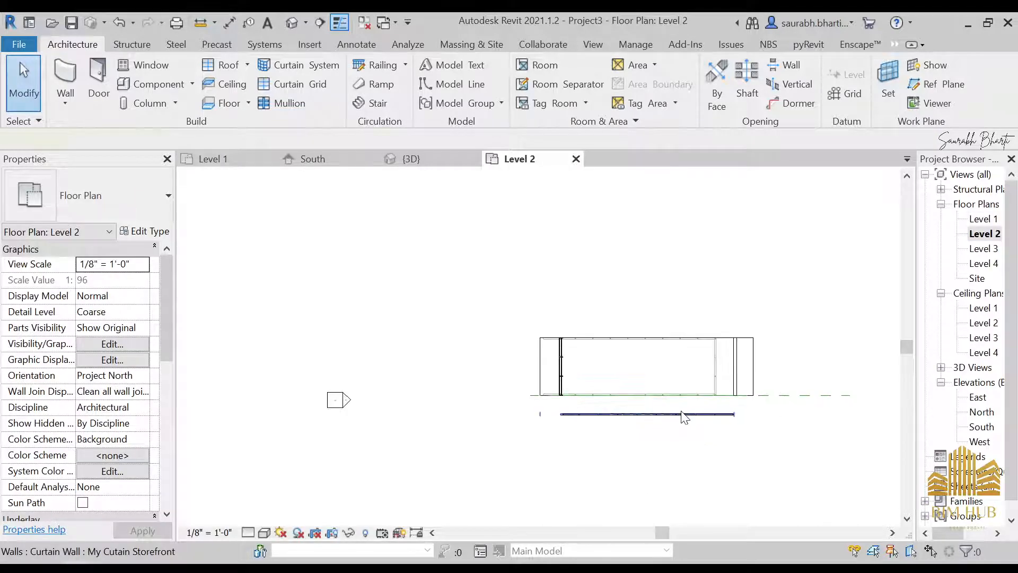
{"action": "left_click", "coordinate": [684, 414]}
{"action": "scroll", "coordinate": [437, 225], "scroll_direction": "up", "scroll_amount": 1}
{"action": "left_click", "coordinate": [289, 97]}
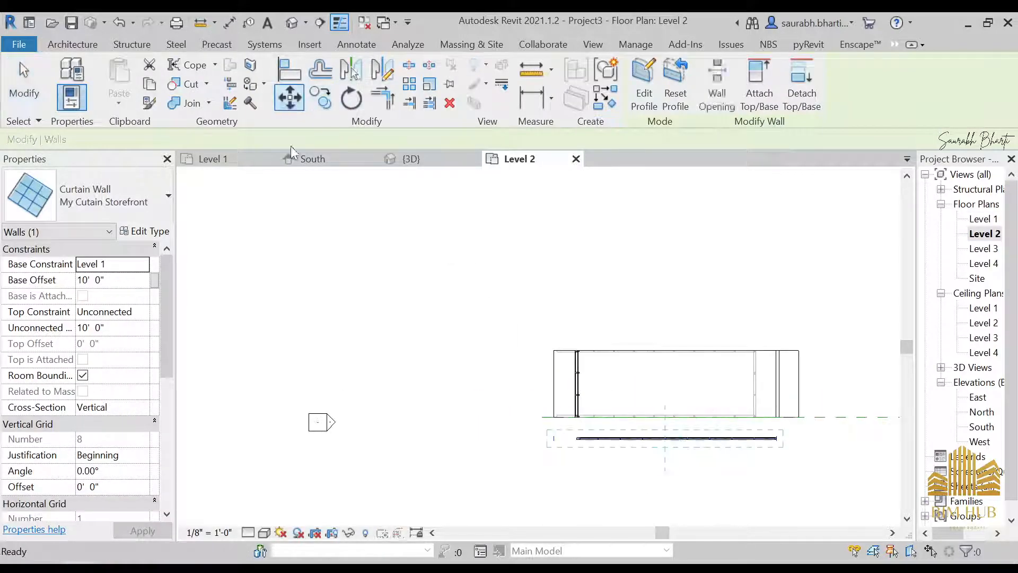
{"action": "scroll", "coordinate": [493, 403], "scroll_direction": "up", "scroll_amount": 3}
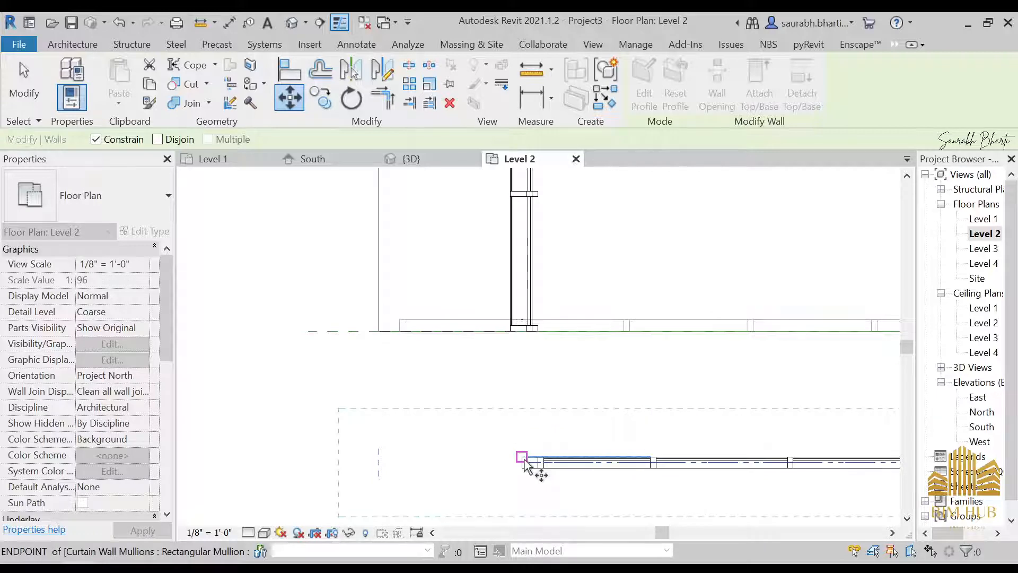
{"action": "left_click", "coordinate": [523, 457]}
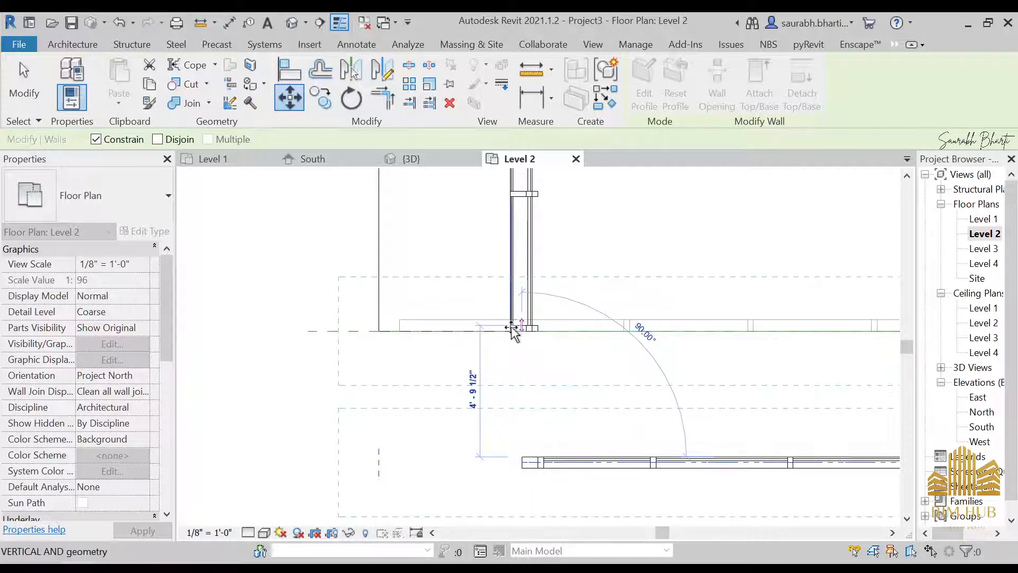
{"action": "left_click", "coordinate": [511, 333]}
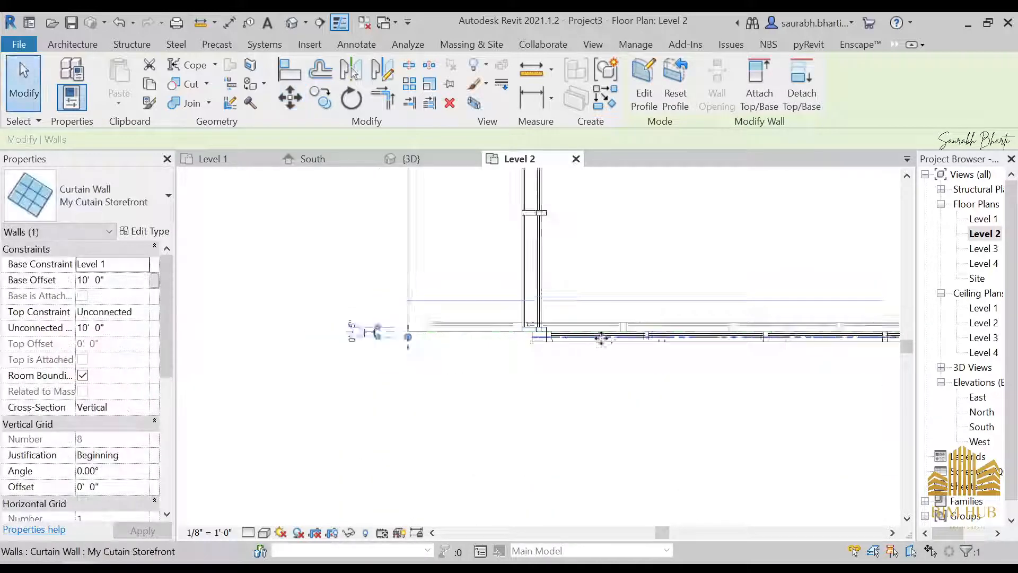
Move the front curtain wall on the Level 2 plan back onto the building's front edge, keeping the movement perpendicular.
{"action": "left_click", "coordinate": [289, 97]}
{"action": "scroll", "coordinate": [666, 398], "scroll_direction": "up", "scroll_amount": 4}
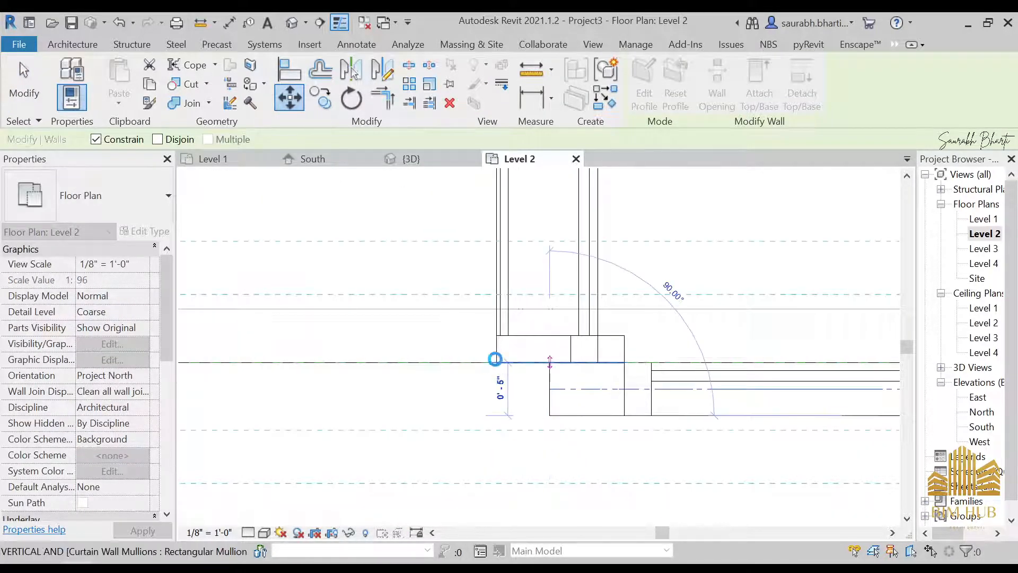
{"action": "left_click", "coordinate": [495, 359]}
{"action": "scroll", "coordinate": [609, 368], "scroll_direction": "down", "scroll_amount": 5}
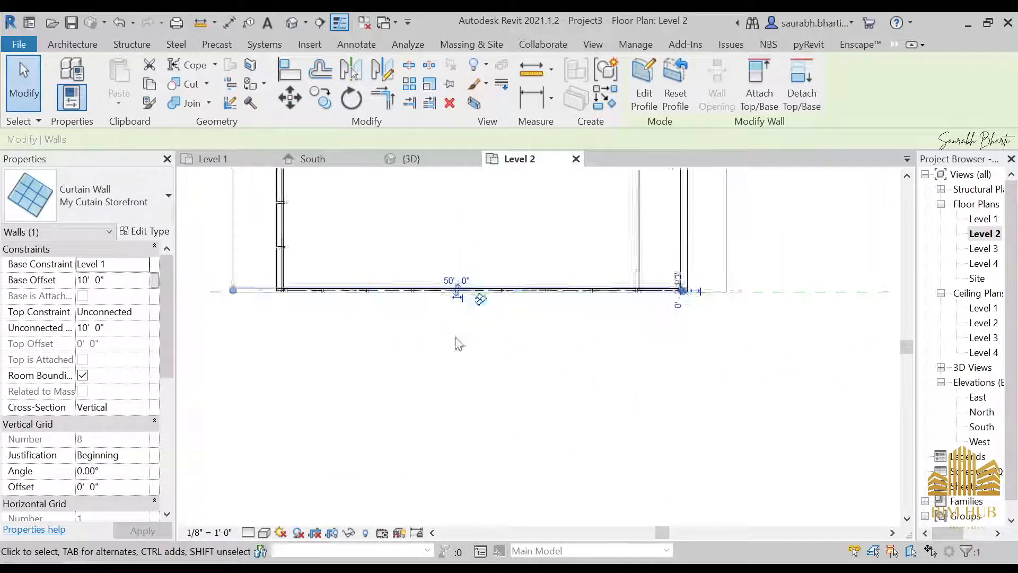
{"action": "scroll", "coordinate": [806, 306], "scroll_direction": "up", "scroll_amount": 4}
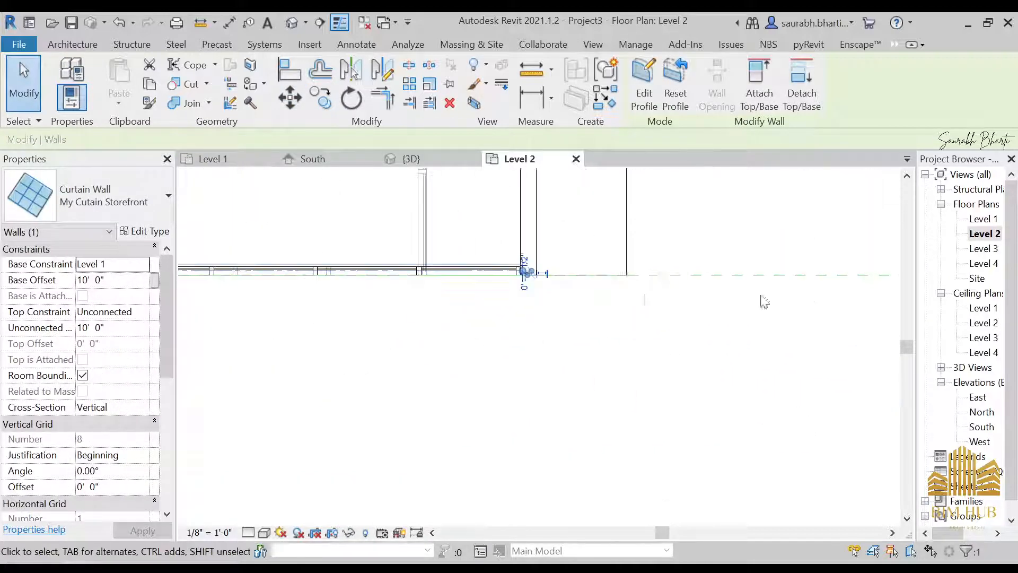
Examine the repositioned upper curtain wall in 3D and from the top, checking it in Wireframe before returning to Hidden Line.
{"action": "left_click", "coordinate": [295, 22]}
{"action": "middle_click_drag", "start_coordinate": [452, 253], "coordinate": [791, 301], "text": "shift"}
{"action": "scroll", "coordinate": [790, 302], "scroll_direction": "up", "scroll_amount": 5}
{"action": "scroll", "coordinate": [761, 350], "scroll_direction": "down", "scroll_amount": 6}
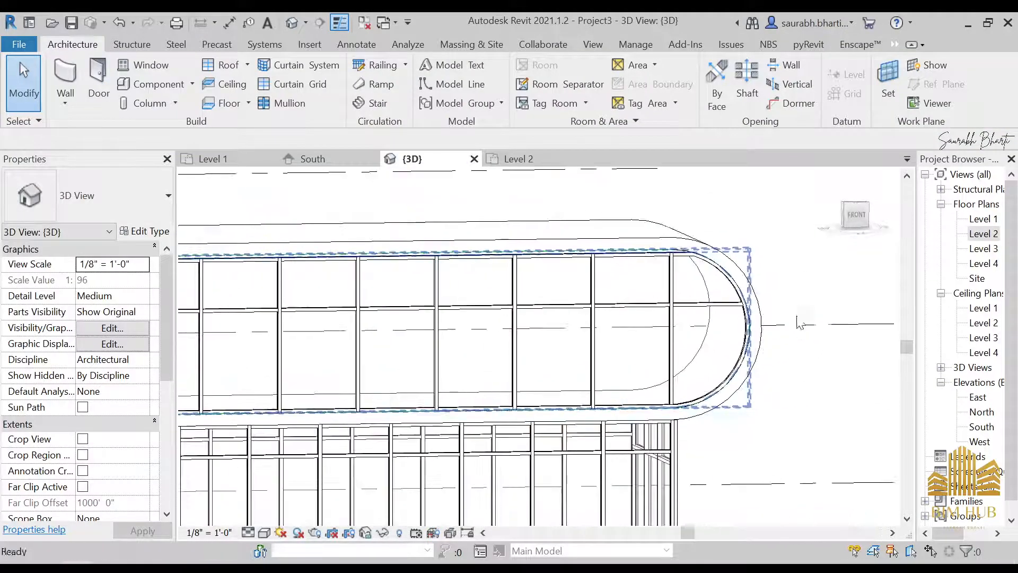
{"action": "middle_click_drag", "start_coordinate": [761, 350], "coordinate": [630, 334], "text": "shift"}
{"action": "left_click", "coordinate": [629, 334]}
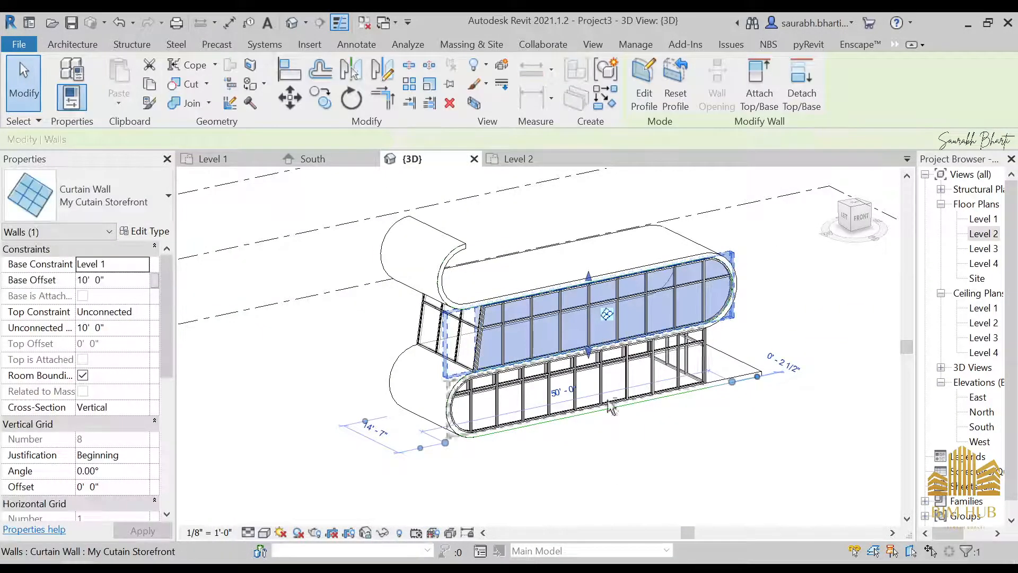
{"action": "left_click", "coordinate": [856, 206]}
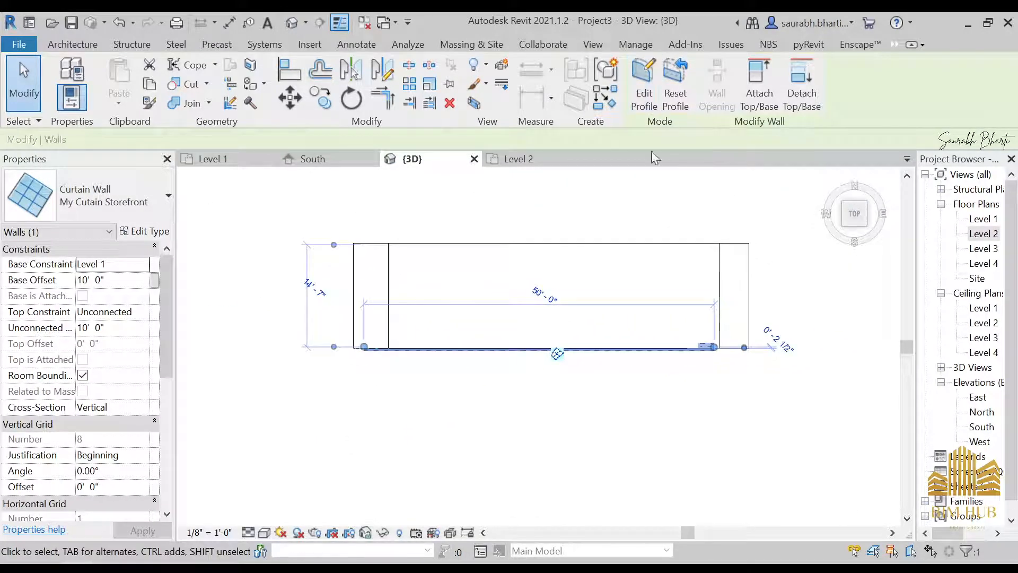
{"action": "left_click", "coordinate": [265, 532]}
{"action": "left_click", "coordinate": [296, 453]}
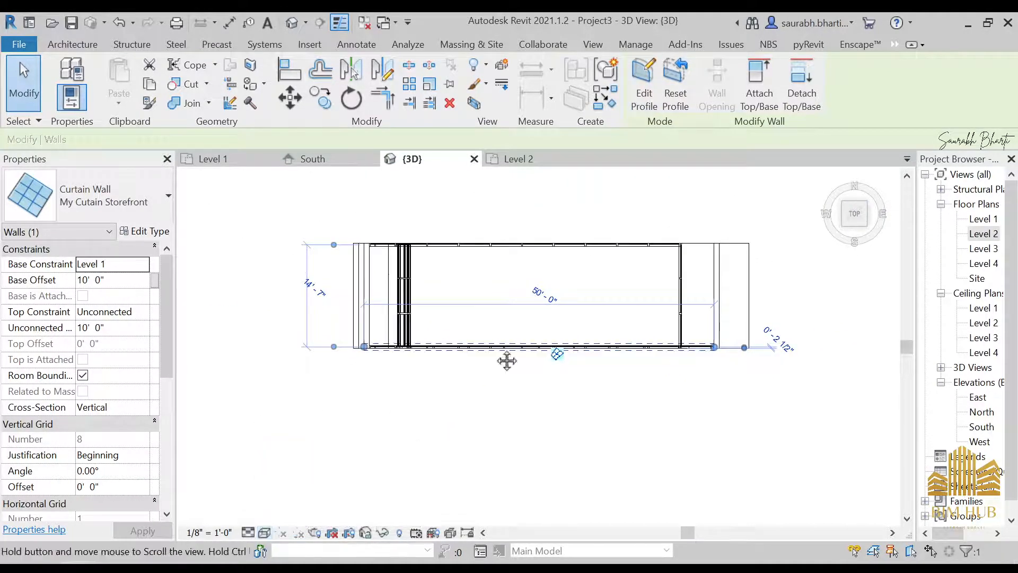
{"action": "middle_click_drag", "start_coordinate": [507, 361], "coordinate": [495, 415]}
{"action": "left_click", "coordinate": [265, 532]}
{"action": "left_click", "coordinate": [302, 466]}
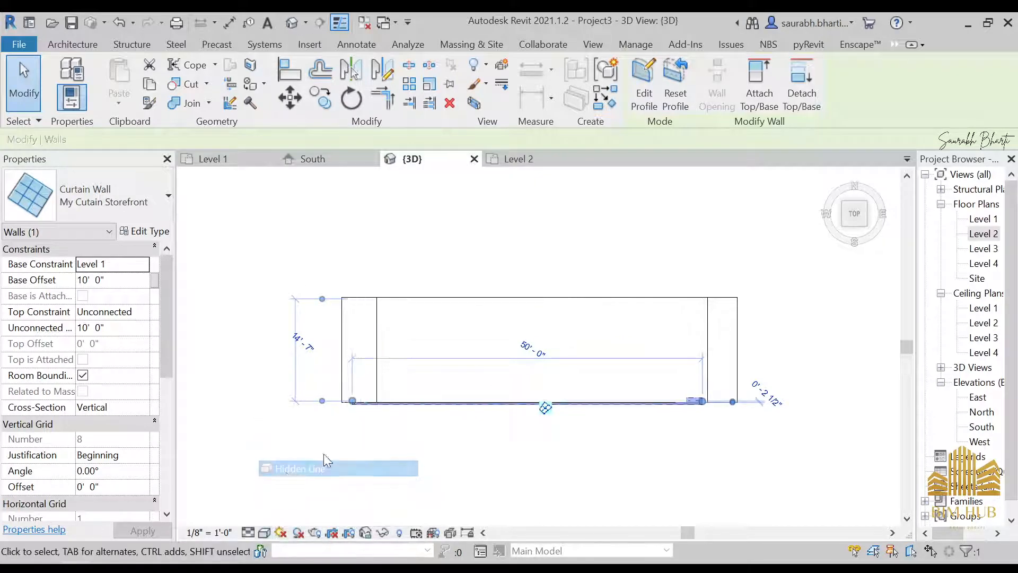
{"action": "left_click", "coordinate": [469, 429]}
{"action": "left_click", "coordinate": [500, 404]}
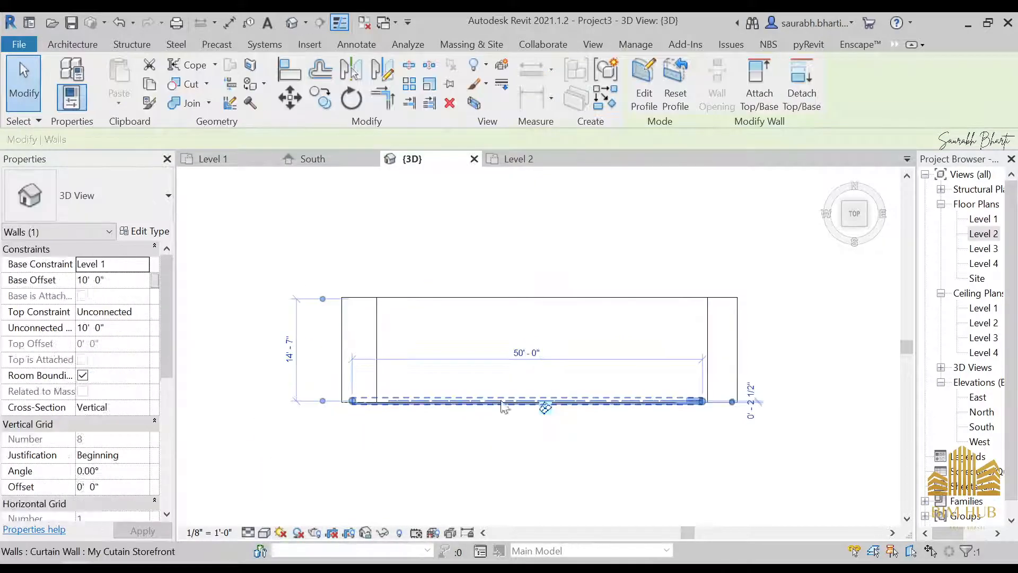
{"action": "left_click", "coordinate": [320, 97]}
{"action": "scroll", "coordinate": [350, 417], "scroll_direction": "up", "scroll_amount": 5}
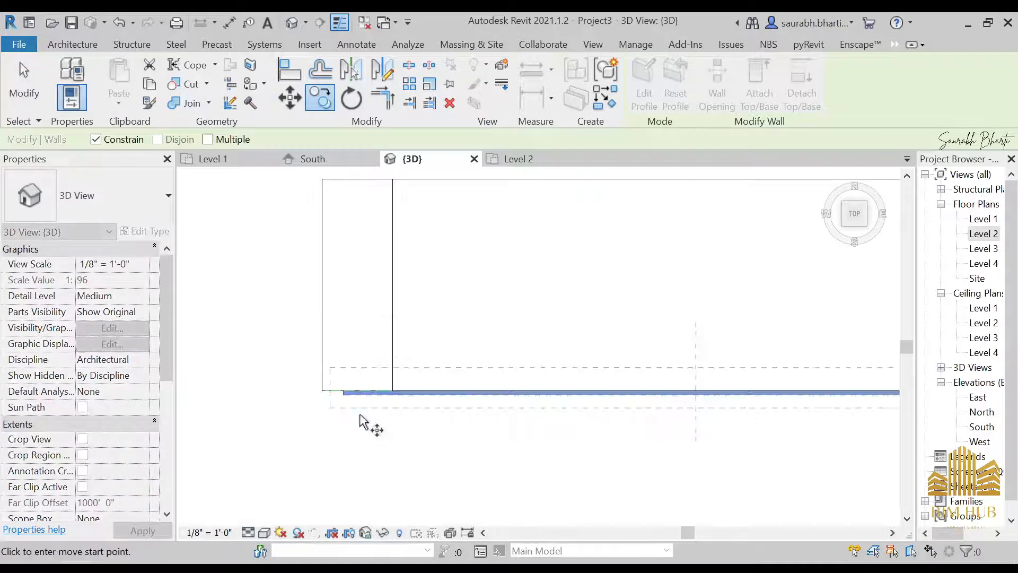
{"action": "key", "text": "Escape"}
{"action": "key", "text": "Escape"}
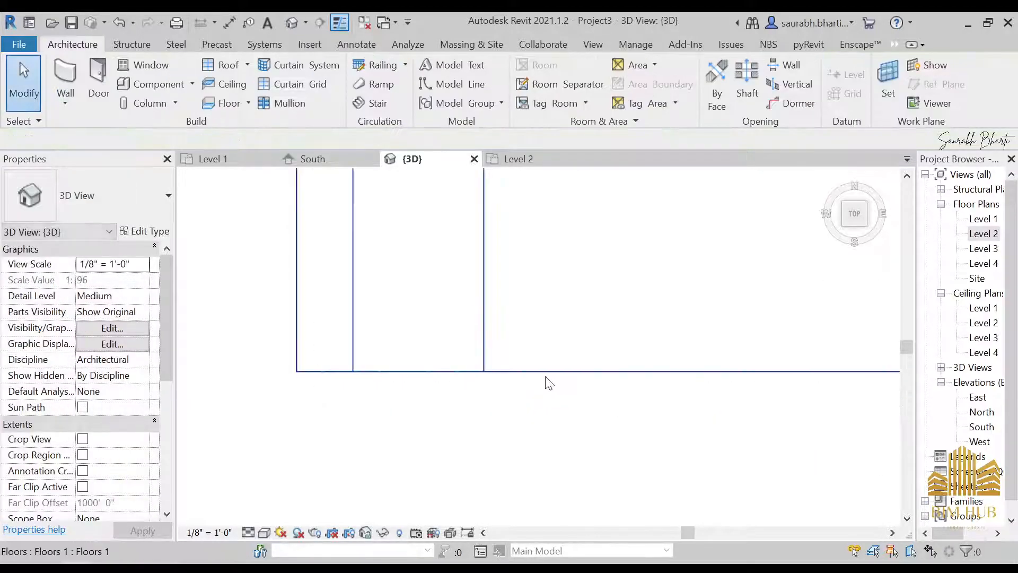
{"action": "left_click", "coordinate": [539, 374]}
{"action": "left_click", "coordinate": [554, 419]}
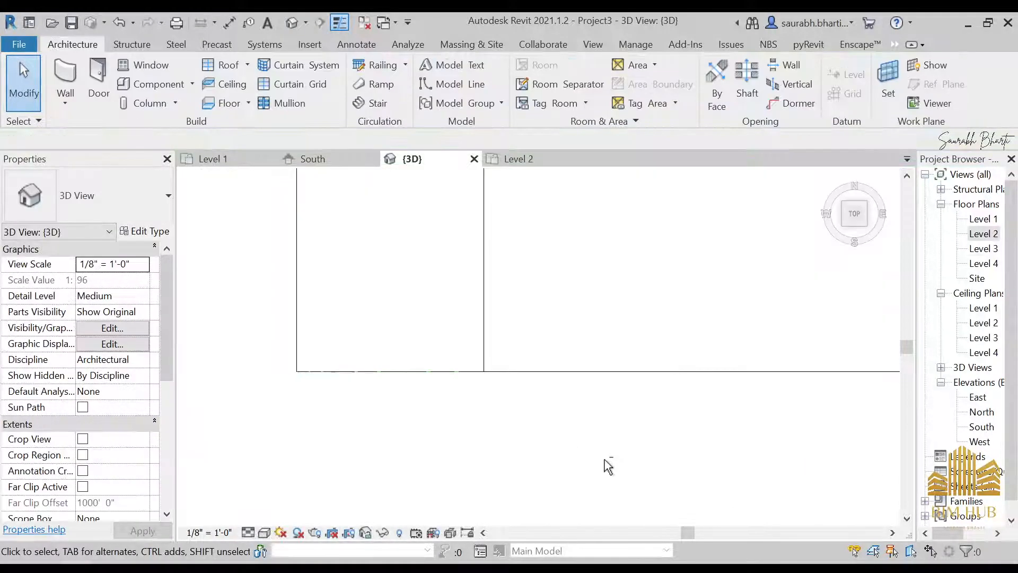
{"action": "middle_click_drag", "start_coordinate": [604, 460], "coordinate": [597, 339], "text": "shift"}
{"action": "left_click", "coordinate": [620, 395]}
{"action": "middle_click_drag", "start_coordinate": [623, 401], "coordinate": [797, 403], "text": "shift"}
{"action": "key", "text": "Escape"}
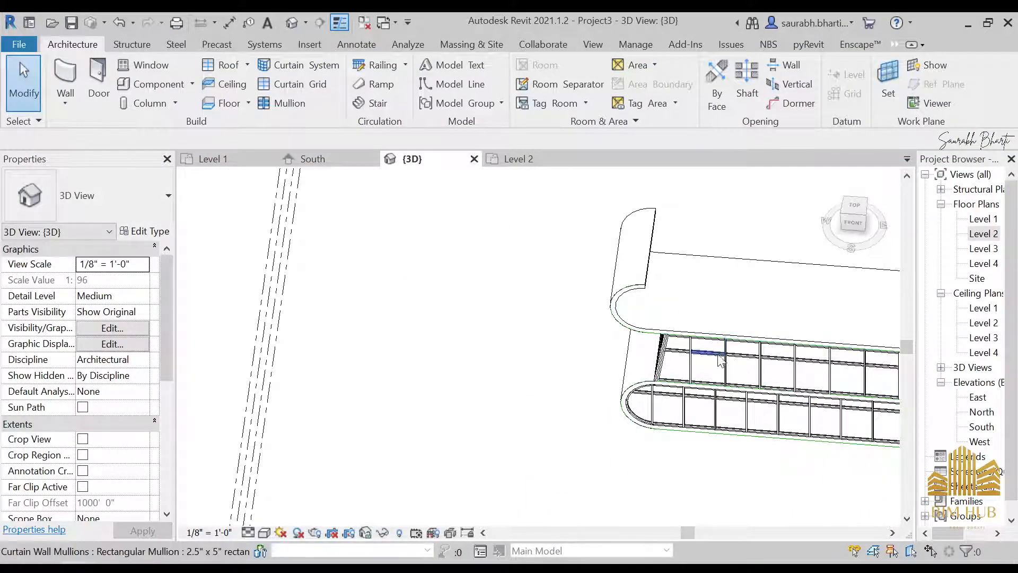
{"action": "left_click", "coordinate": [716, 378]}
{"action": "key", "text": "Escape"}
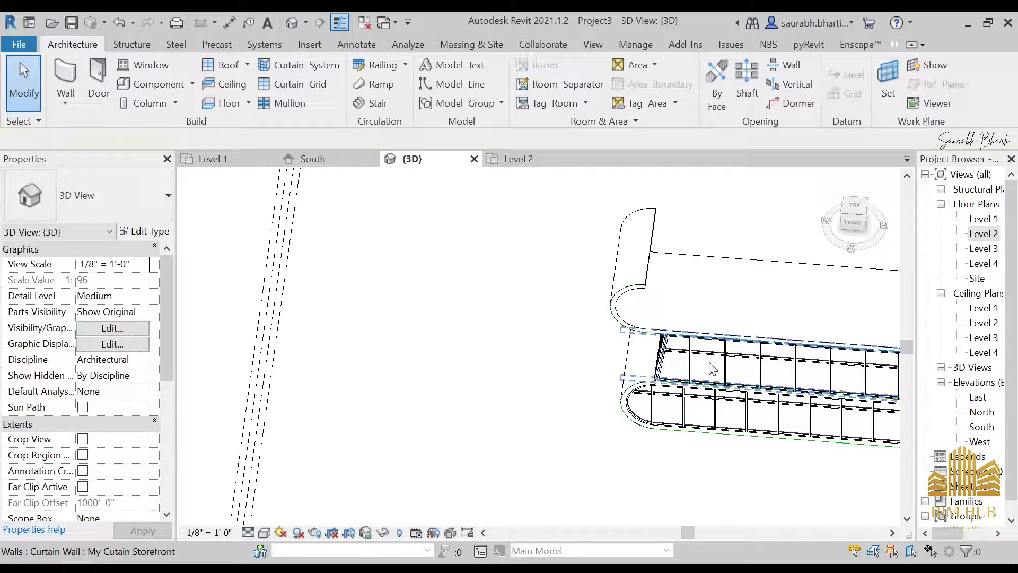
Copy the upper front curtain wall straight across to the building's back edge in the top 3D view.
{"action": "left_click", "coordinate": [710, 364]}
{"action": "left_click", "coordinate": [856, 205]}
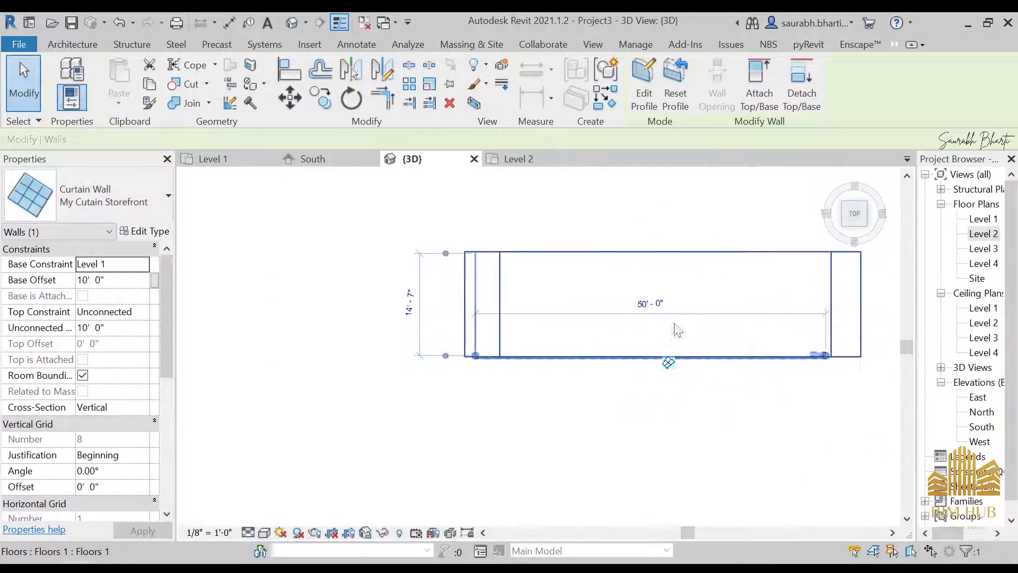
{"action": "left_click", "coordinate": [320, 98]}
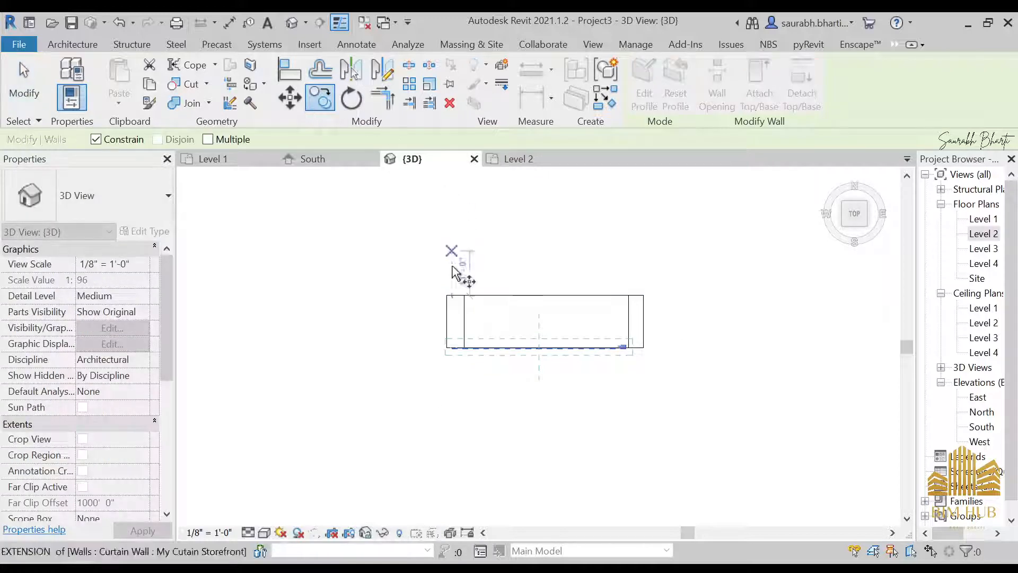
{"action": "scroll", "coordinate": [489, 416], "scroll_direction": "up", "scroll_amount": 6}
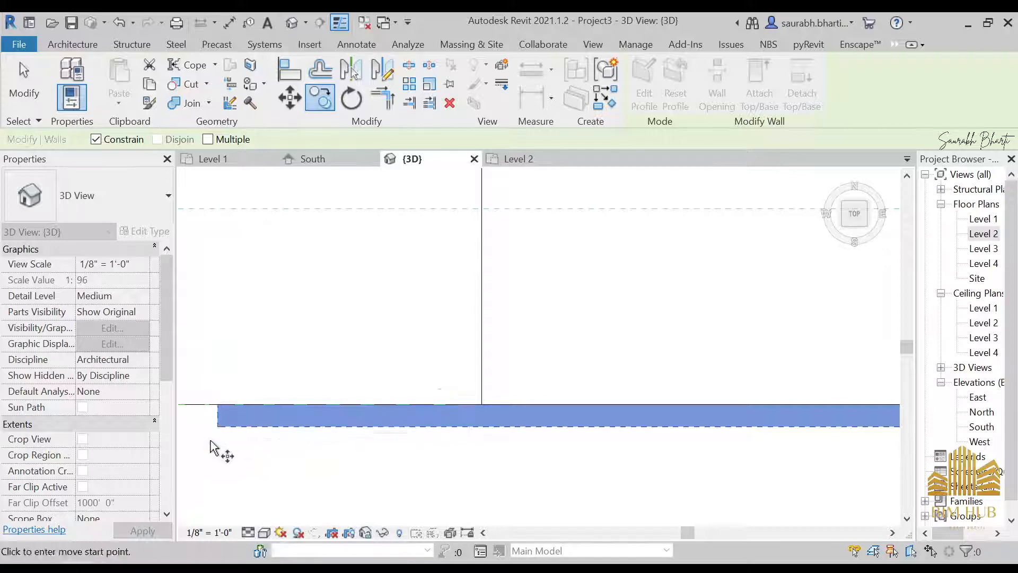
{"action": "scroll", "coordinate": [212, 445], "scroll_direction": "up", "scroll_amount": 3}
{"action": "scroll", "coordinate": [316, 258], "scroll_direction": "down", "scroll_amount": 6}
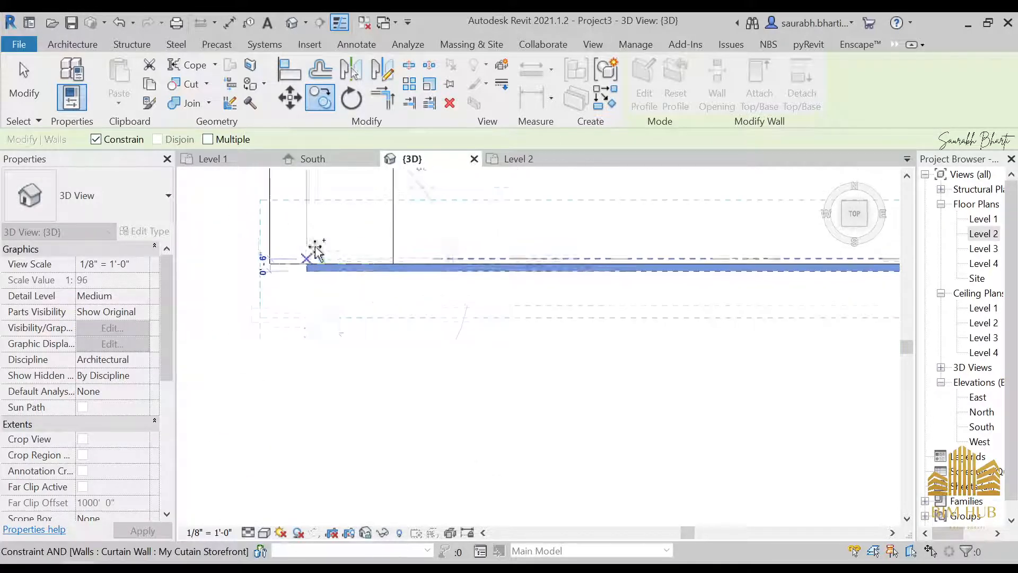
{"action": "middle_click_drag", "start_coordinate": [339, 448], "coordinate": [337, 429]}
{"action": "middle_click_drag", "start_coordinate": [328, 226], "coordinate": [310, 393]}
{"action": "scroll", "coordinate": [310, 235], "scroll_direction": "down", "scroll_amount": 3}
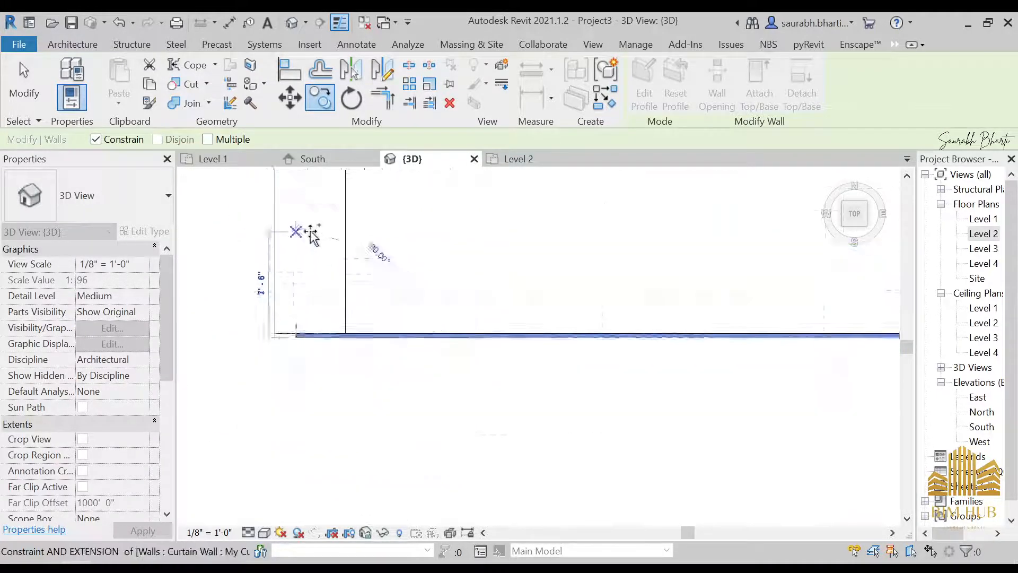
{"action": "middle_click_drag", "start_coordinate": [323, 295], "coordinate": [303, 473]}
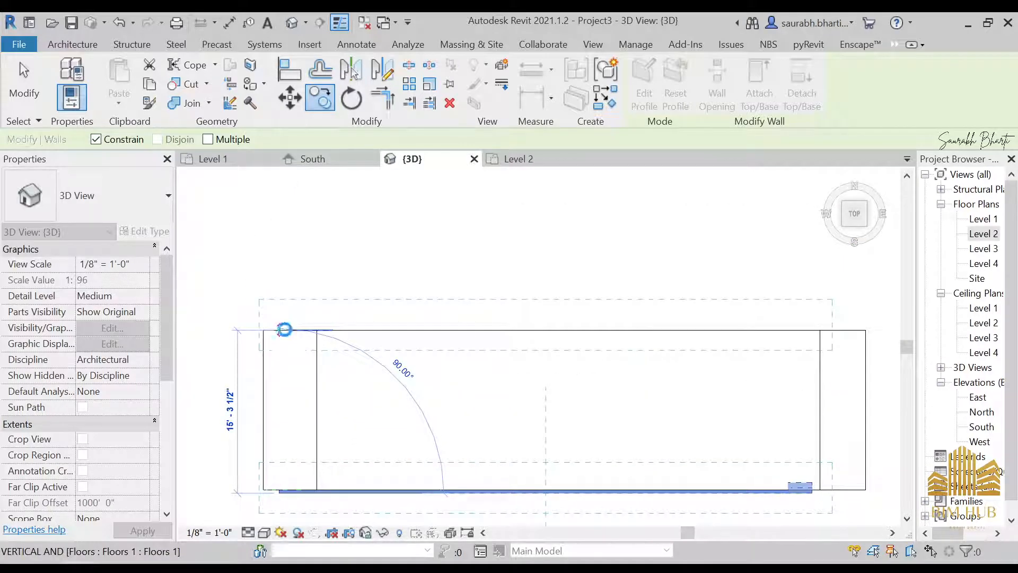
{"action": "left_click", "coordinate": [285, 329]}
{"action": "key", "text": "Escape"}
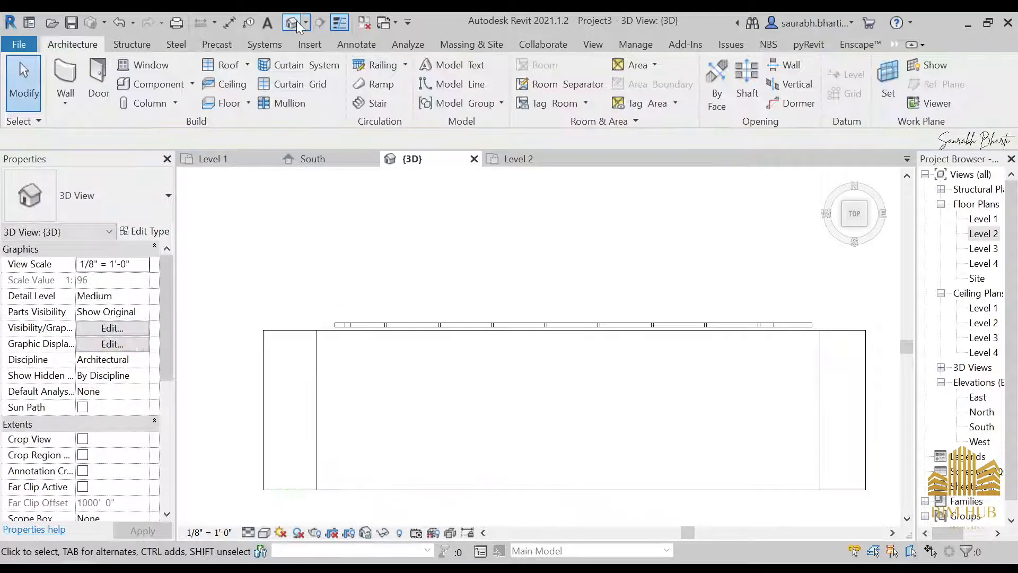
Examine the copied rear curtain wall in 3D, checking its fit with the slab and the sloped end wall's corner mullions.
{"action": "middle_click_drag", "start_coordinate": [499, 326], "coordinate": [579, 239], "text": "shift"}
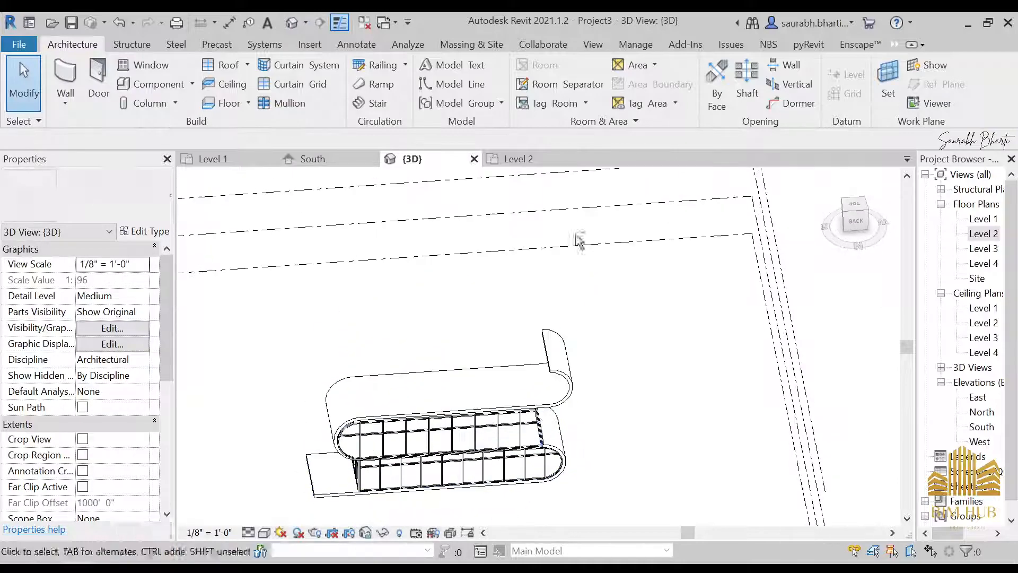
{"action": "middle_click_drag", "start_coordinate": [544, 432], "coordinate": [522, 314], "text": "shift"}
{"action": "scroll", "coordinate": [517, 422], "scroll_direction": "up", "scroll_amount": 4}
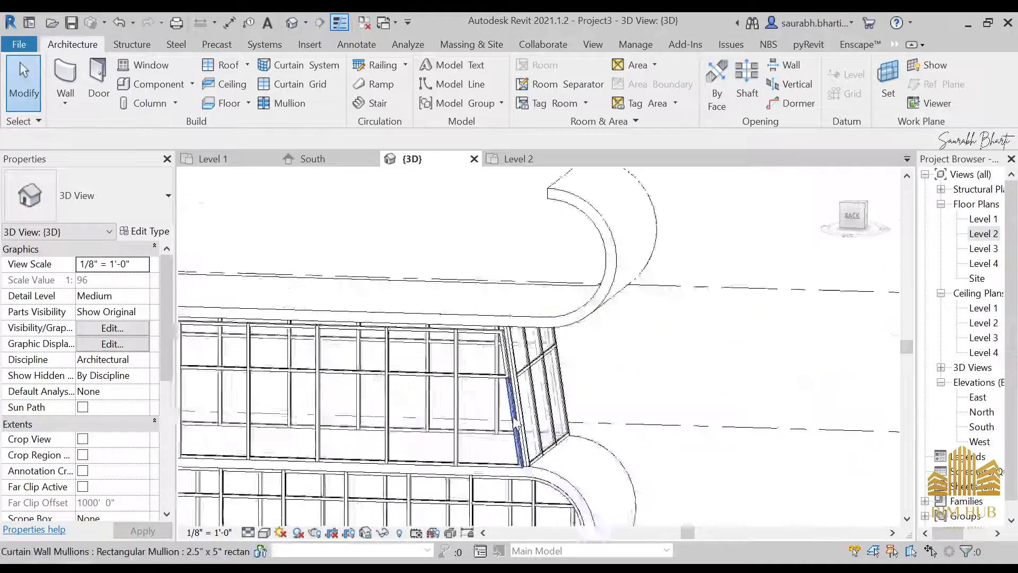
{"action": "scroll", "coordinate": [515, 423], "scroll_direction": "up", "scroll_amount": 2}
{"action": "middle_click_drag", "start_coordinate": [517, 424], "coordinate": [466, 445], "text": "shift"}
{"action": "middle_click_drag", "start_coordinate": [348, 448], "coordinate": [556, 389]}
{"action": "scroll", "coordinate": [440, 389], "scroll_direction": "up", "scroll_amount": 3}
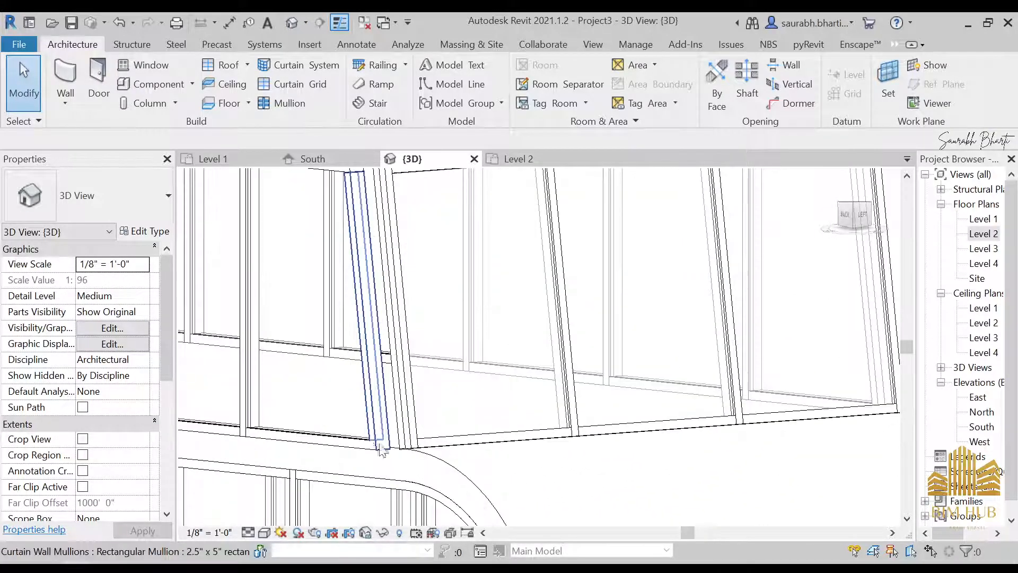
{"action": "left_click", "coordinate": [371, 431]}
{"action": "scroll", "coordinate": [350, 421], "scroll_direction": "down", "scroll_amount": 3}
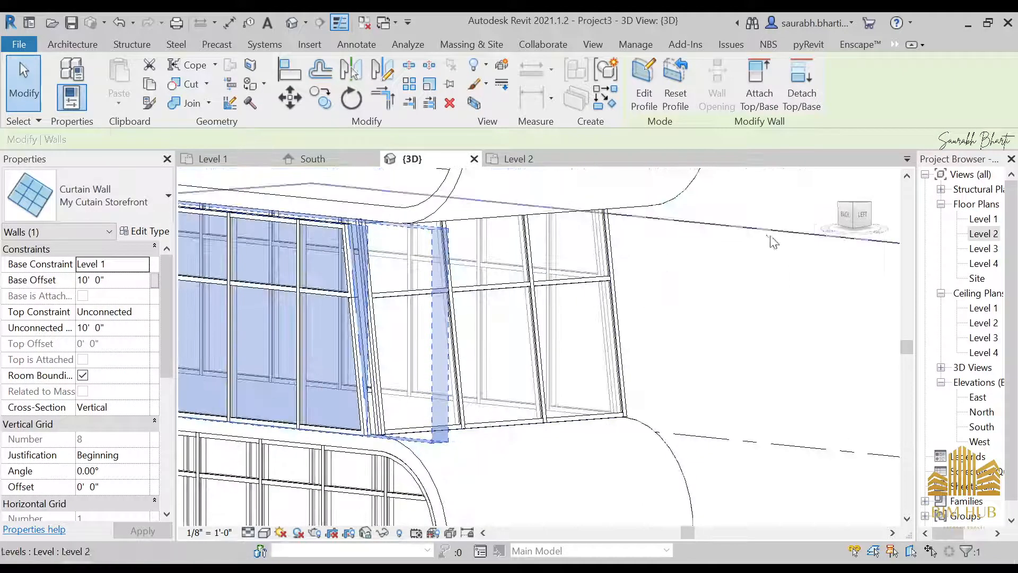
{"action": "left_click", "coordinate": [862, 217]}
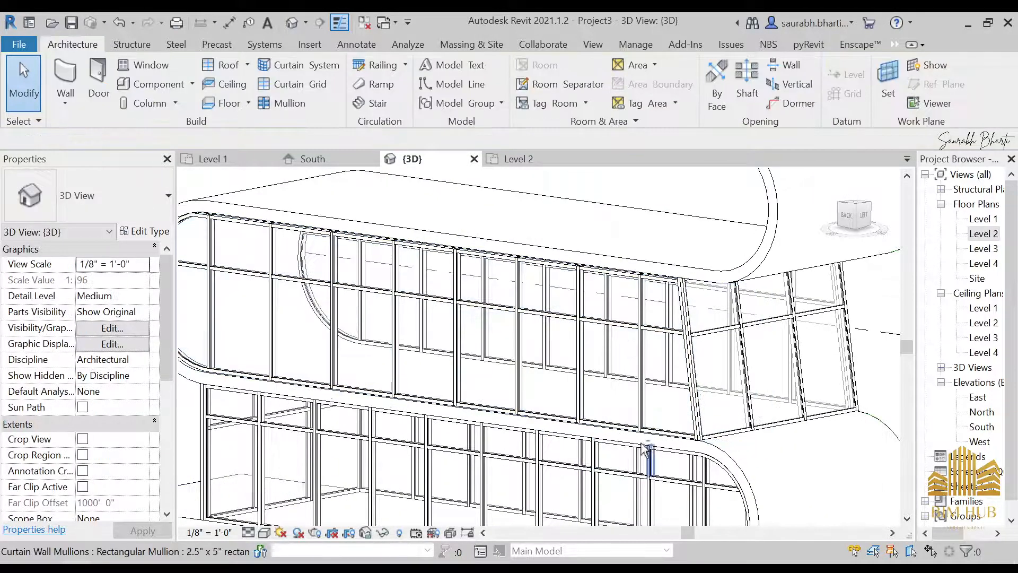
Try to align the rear upper curtain wall with the slab's outer face at the sloped corner.
{"action": "scroll", "coordinate": [644, 448], "scroll_direction": "up", "scroll_amount": 6}
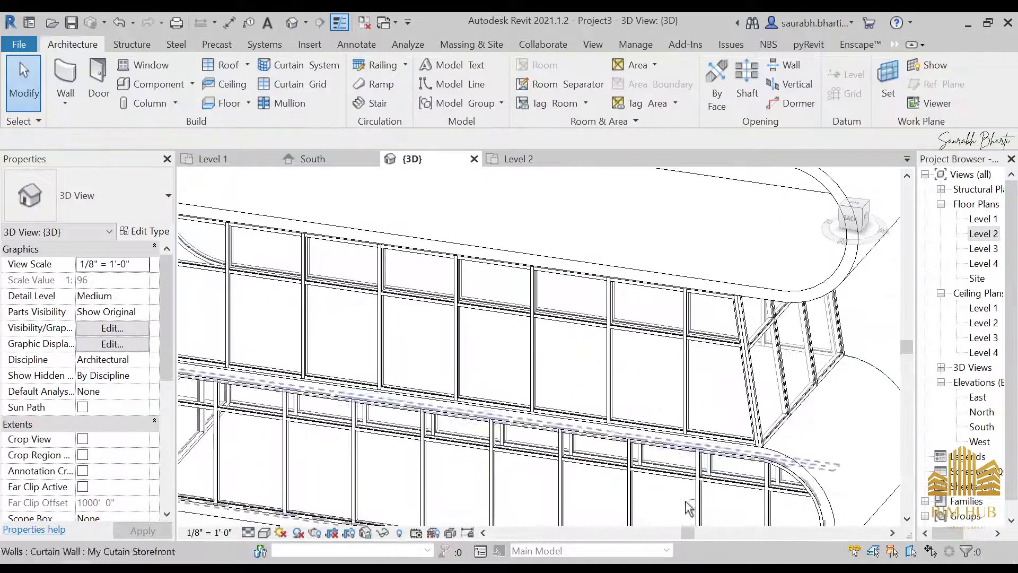
{"action": "middle_click_drag", "start_coordinate": [753, 430], "coordinate": [712, 462], "text": "shift"}
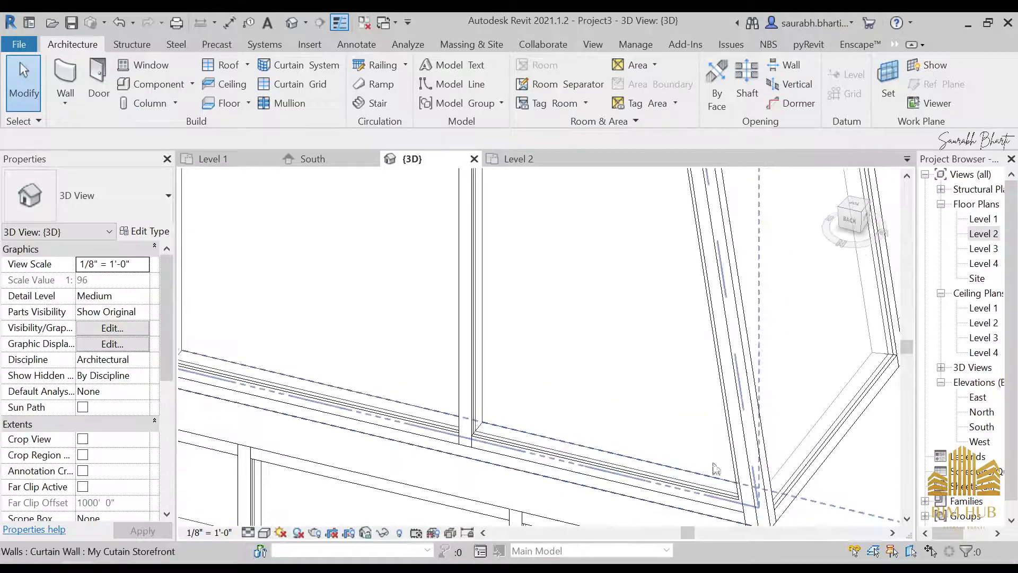
{"action": "left_click", "coordinate": [712, 462]}
{"action": "scroll", "coordinate": [424, 271], "scroll_direction": "down", "scroll_amount": 3}
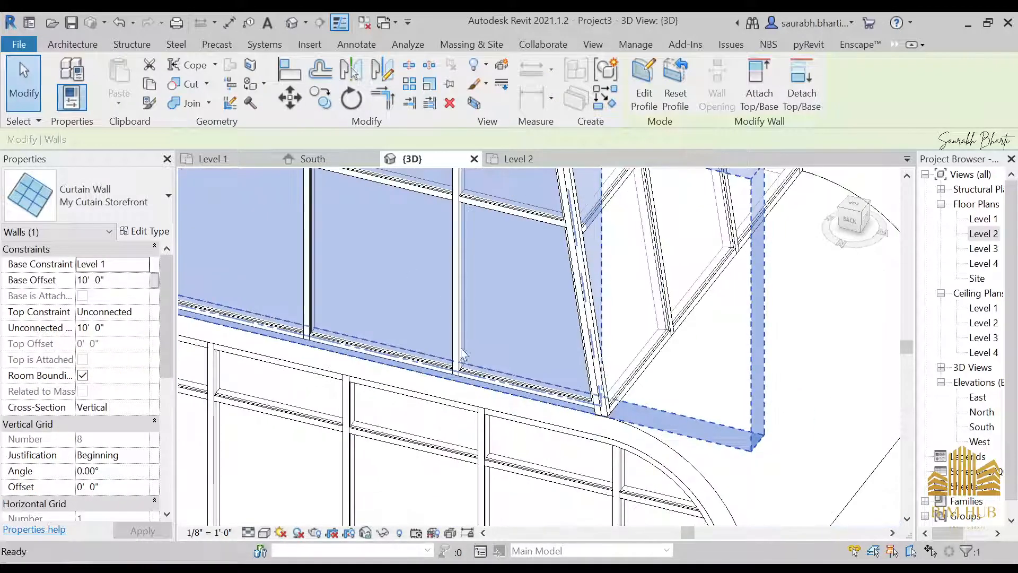
{"action": "key", "text": "a"}
{"action": "key", "text": "l"}
{"action": "scroll", "coordinate": [498, 366], "scroll_direction": "down", "scroll_amount": 3}
{"action": "middle_click_drag", "start_coordinate": [516, 342], "coordinate": [526, 441]}
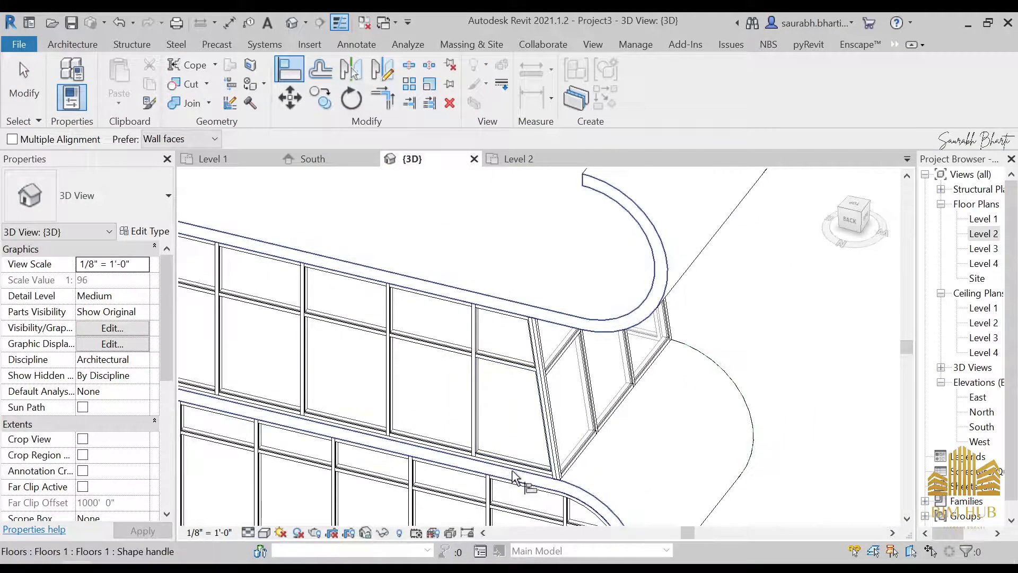
{"action": "scroll", "coordinate": [513, 473], "scroll_direction": "up", "scroll_amount": 4}
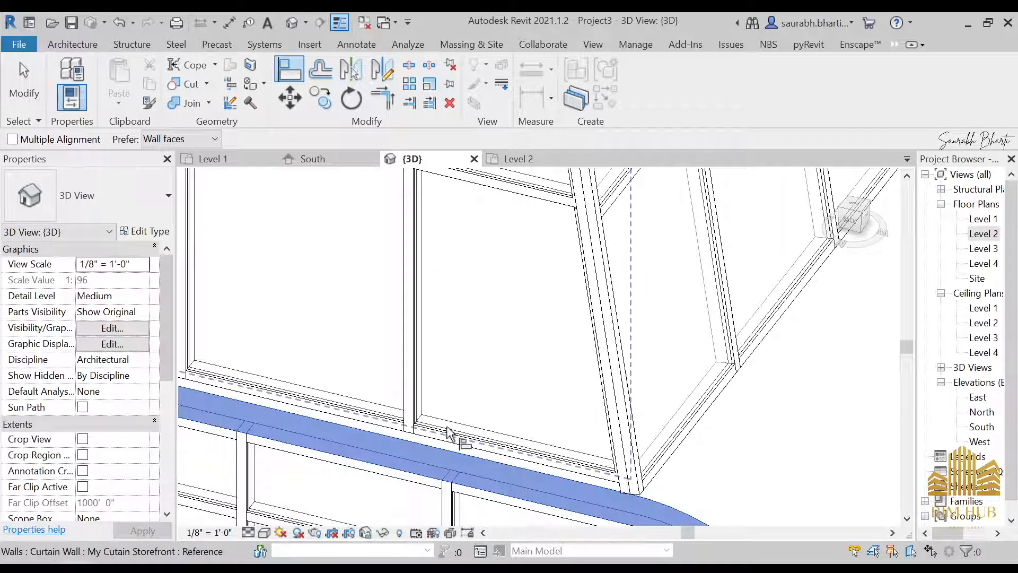
{"action": "left_click", "coordinate": [447, 428]}
{"action": "scroll", "coordinate": [448, 316], "scroll_direction": "down", "scroll_amount": 4}
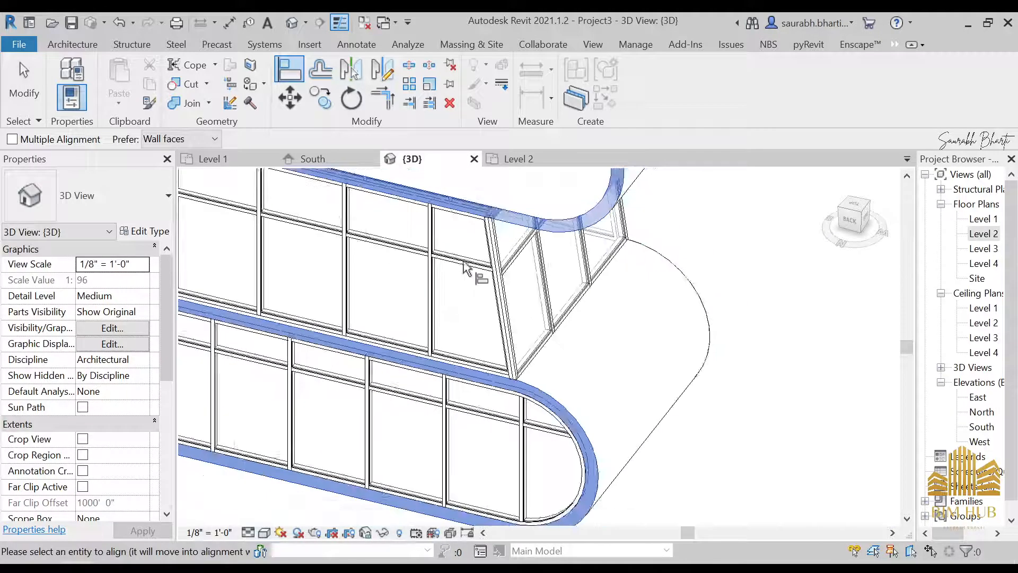
{"action": "scroll", "coordinate": [414, 269], "scroll_direction": "down", "scroll_amount": 2}
{"action": "key", "text": "Escape"}
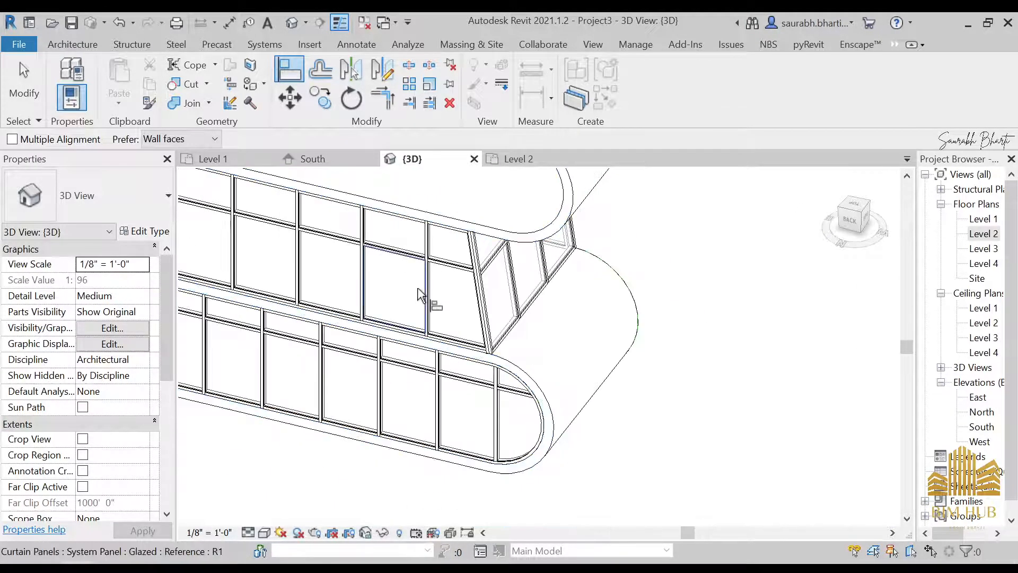
{"action": "key", "text": "Escape"}
Inspect the rear upper curtain wall's corner in 3D and its position in the Level 2 floor plan.
{"action": "scroll", "coordinate": [430, 295], "scroll_direction": "up", "scroll_amount": 3}
{"action": "scroll", "coordinate": [478, 388], "scroll_direction": "down", "scroll_amount": 3}
{"action": "middle_click_drag", "start_coordinate": [478, 390], "coordinate": [515, 436], "text": "shift"}
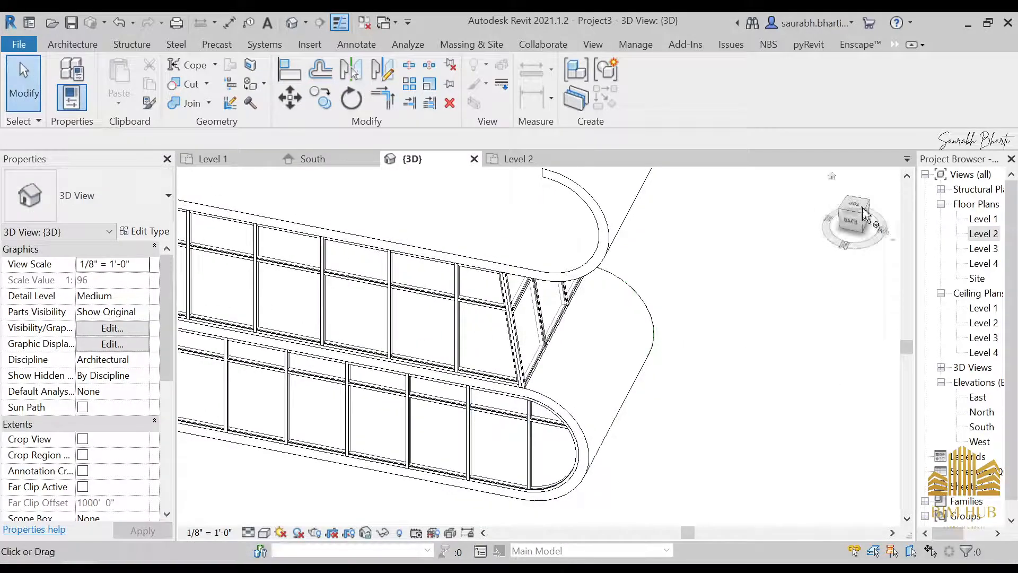
{"action": "double_click", "coordinate": [984, 234]}
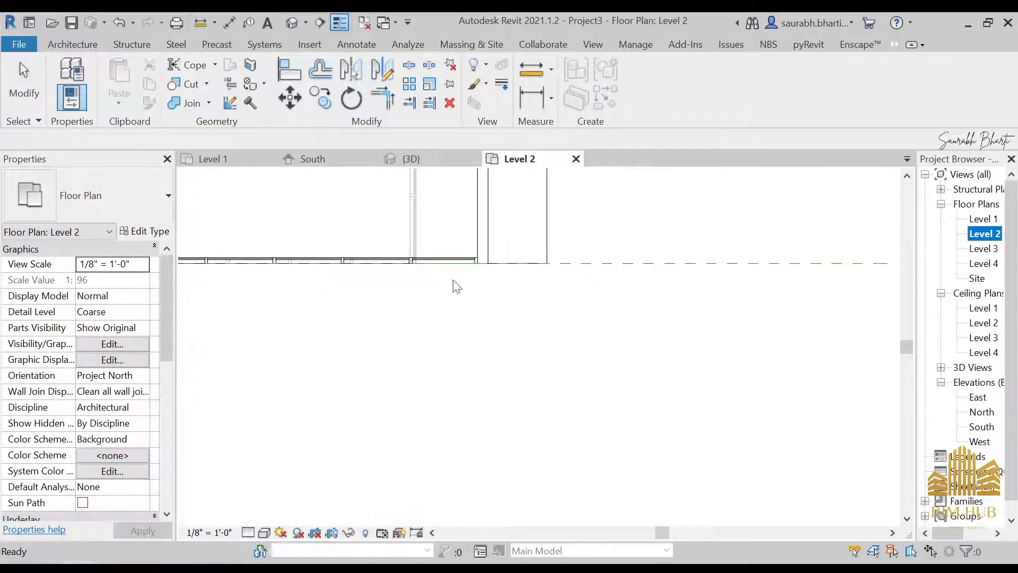
{"action": "scroll", "coordinate": [337, 234], "scroll_direction": "down", "scroll_amount": 2}
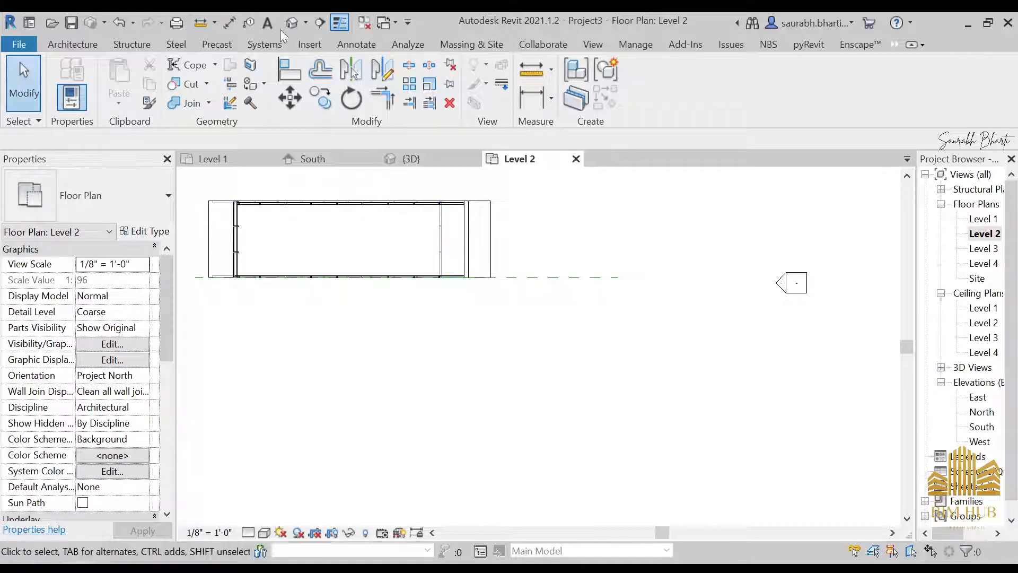
{"action": "left_click", "coordinate": [411, 158]}
Nudge the rear upper curtain wall outward in small increments toward the slab's outer edge.
{"action": "middle_click_drag", "start_coordinate": [444, 336], "coordinate": [492, 339], "text": "shift"}
{"action": "left_click", "coordinate": [496, 318]}
{"action": "scroll", "coordinate": [716, 230], "scroll_direction": "up", "scroll_amount": 2}
{"action": "left_click", "coordinate": [846, 319]}
{"action": "scroll", "coordinate": [846, 320], "scroll_direction": "up", "scroll_amount": 3}
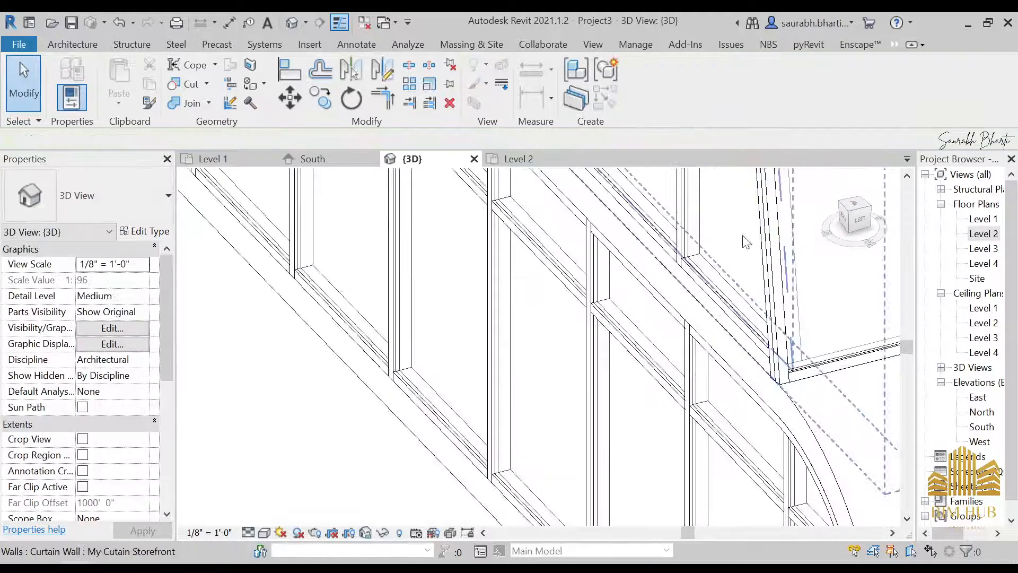
{"action": "left_click", "coordinate": [747, 237]}
{"action": "scroll", "coordinate": [735, 303], "scroll_direction": "up", "scroll_amount": 3}
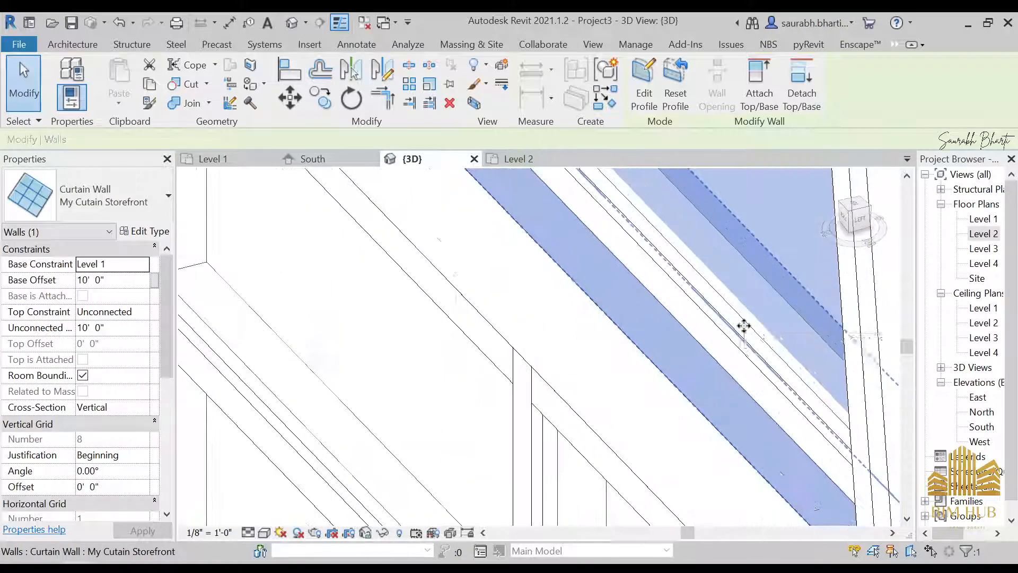
{"action": "key", "text": "Left"}
{"action": "key", "text": "Left"}
{"action": "key", "text": "Left"}
{"action": "key", "text": "Left"}
{"action": "key", "text": "Left"}
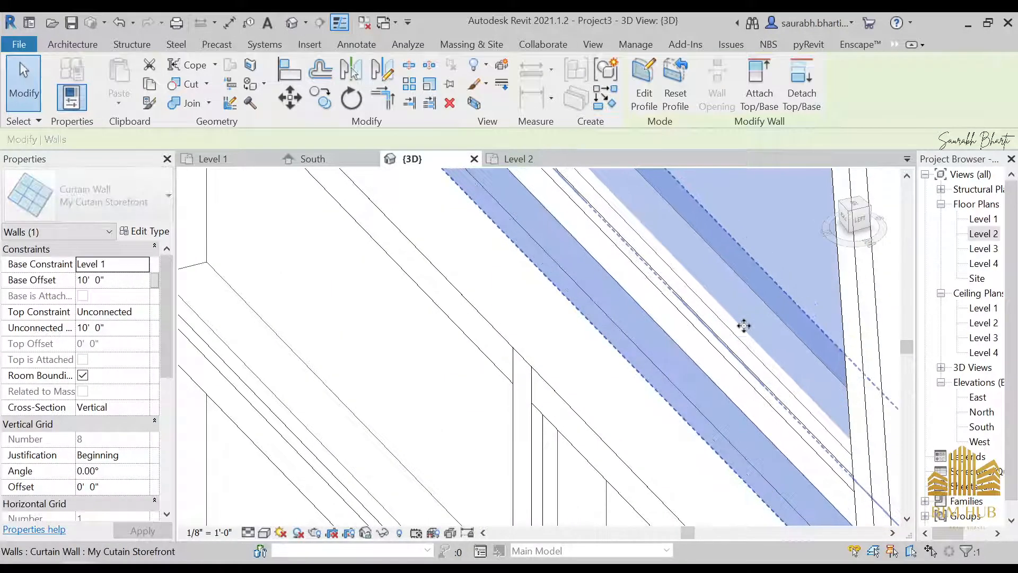
{"action": "key", "text": "Left"}
{"action": "key", "text": "Left"}
{"action": "key", "text": "Left"}
{"action": "key", "text": "Left"}
{"action": "key", "text": "Left"}
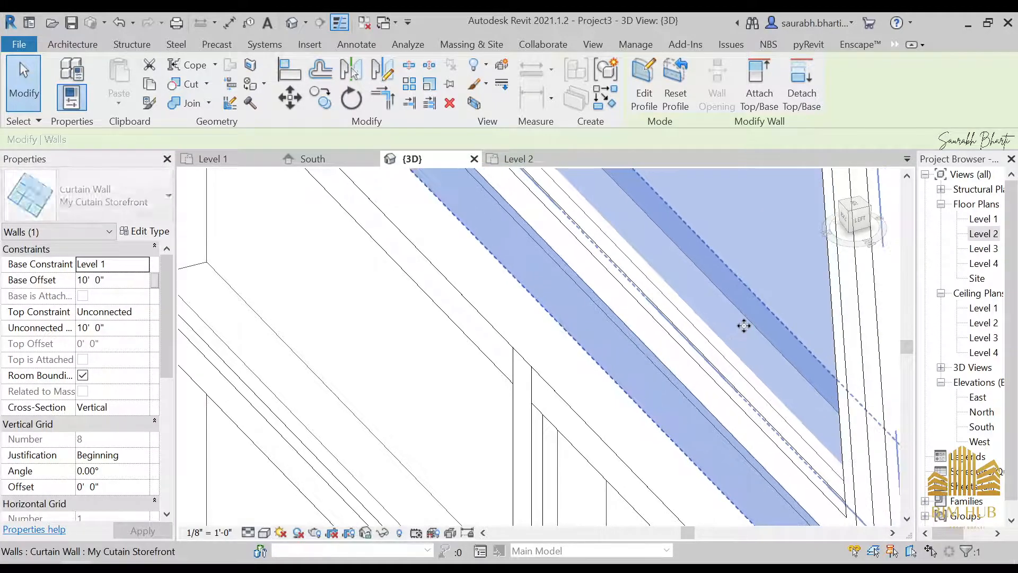
{"action": "key", "text": "Left"}
{"action": "key", "text": "Escape"}
Examine the nudged rear curtain wall and the whole building from the back, front and top in 3D.
{"action": "scroll", "coordinate": [744, 326], "scroll_direction": "down", "scroll_amount": 5}
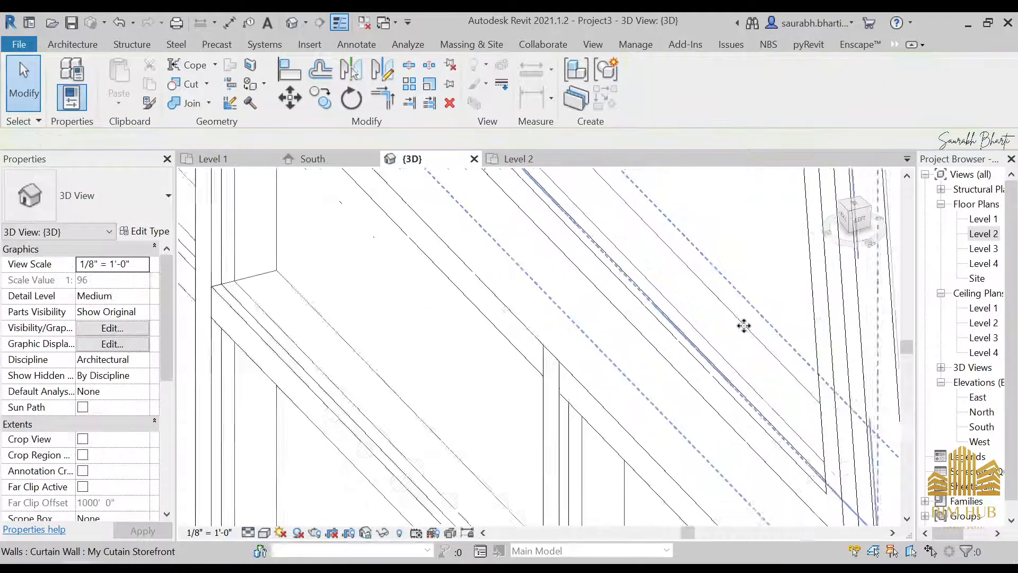
{"action": "scroll", "coordinate": [722, 351], "scroll_direction": "down", "scroll_amount": 3}
{"action": "middle_click_drag", "start_coordinate": [537, 361], "coordinate": [675, 298], "text": "shift"}
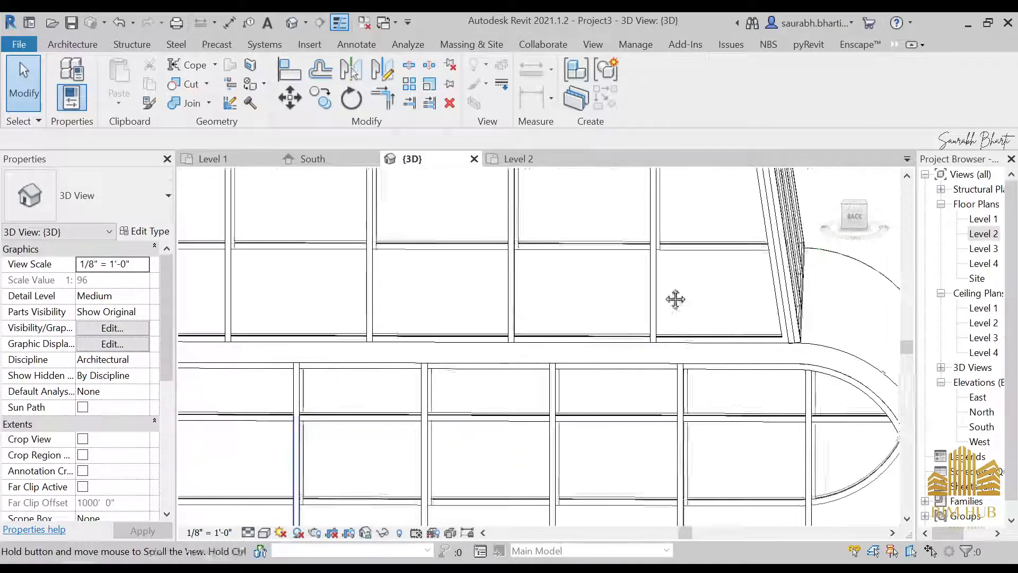
{"action": "scroll", "coordinate": [437, 335], "scroll_direction": "up", "scroll_amount": 2}
{"action": "scroll", "coordinate": [436, 335], "scroll_direction": "down", "scroll_amount": 6}
{"action": "middle_click_drag", "start_coordinate": [471, 297], "coordinate": [630, 460], "text": "shift"}
{"action": "middle_click_drag", "start_coordinate": [607, 387], "coordinate": [700, 514]}
{"action": "scroll", "coordinate": [654, 442], "scroll_direction": "down", "scroll_amount": 4}
{"action": "middle_click_drag", "start_coordinate": [654, 443], "coordinate": [788, 447], "text": "shift"}
{"action": "middle_click_drag", "start_coordinate": [614, 462], "coordinate": [695, 437], "text": "shift"}
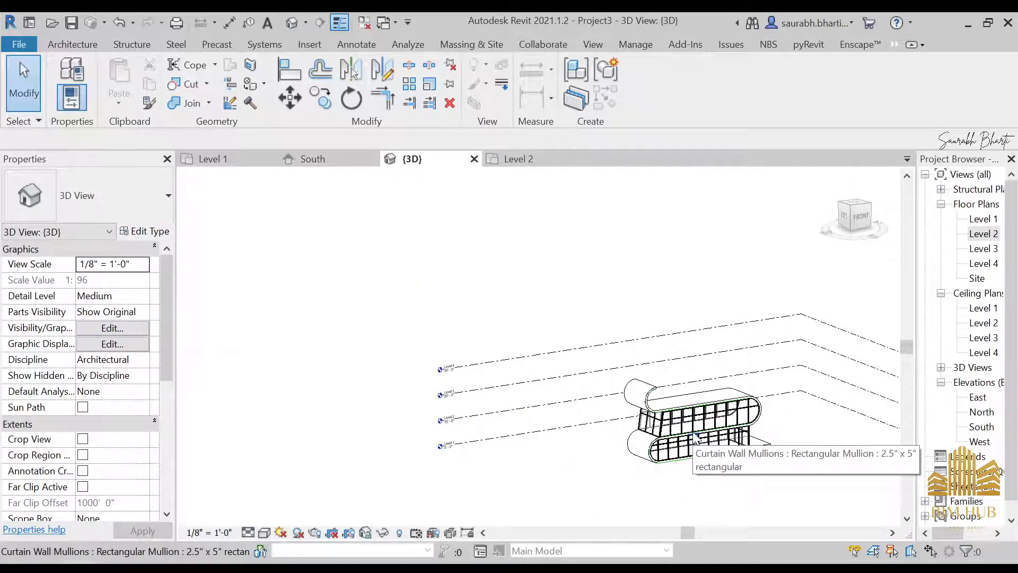
{"action": "middle_click_drag", "start_coordinate": [696, 438], "coordinate": [765, 271], "text": "shift"}
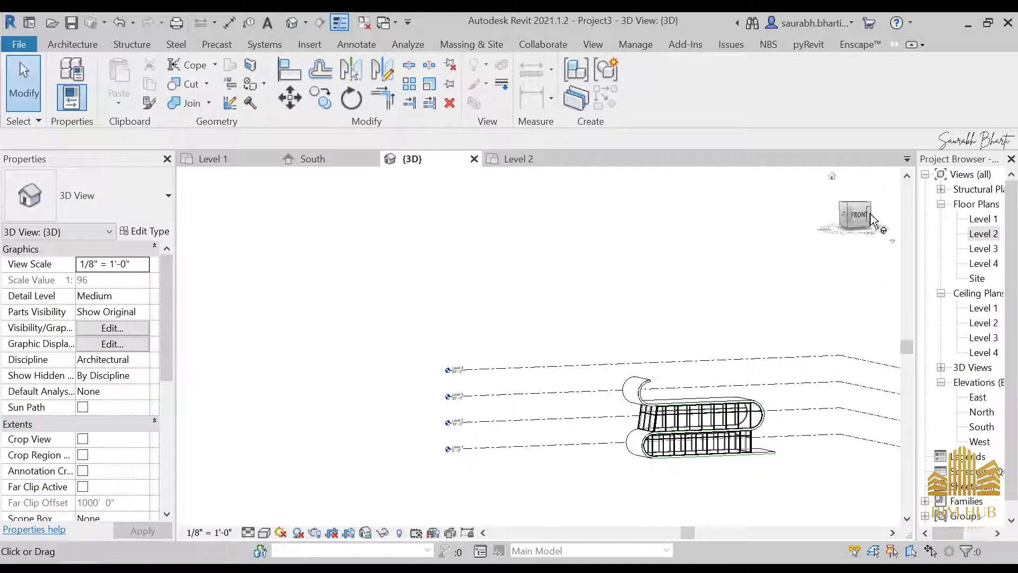
{"action": "middle_click_drag", "start_coordinate": [675, 356], "coordinate": [594, 403], "text": "shift"}
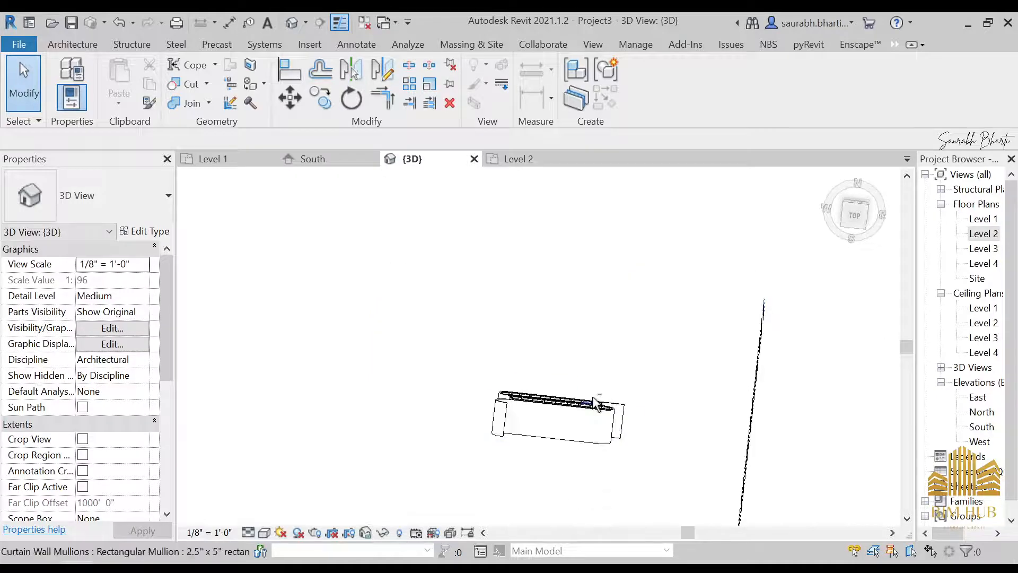
{"action": "scroll", "coordinate": [581, 425], "scroll_direction": "up", "scroll_amount": 4}
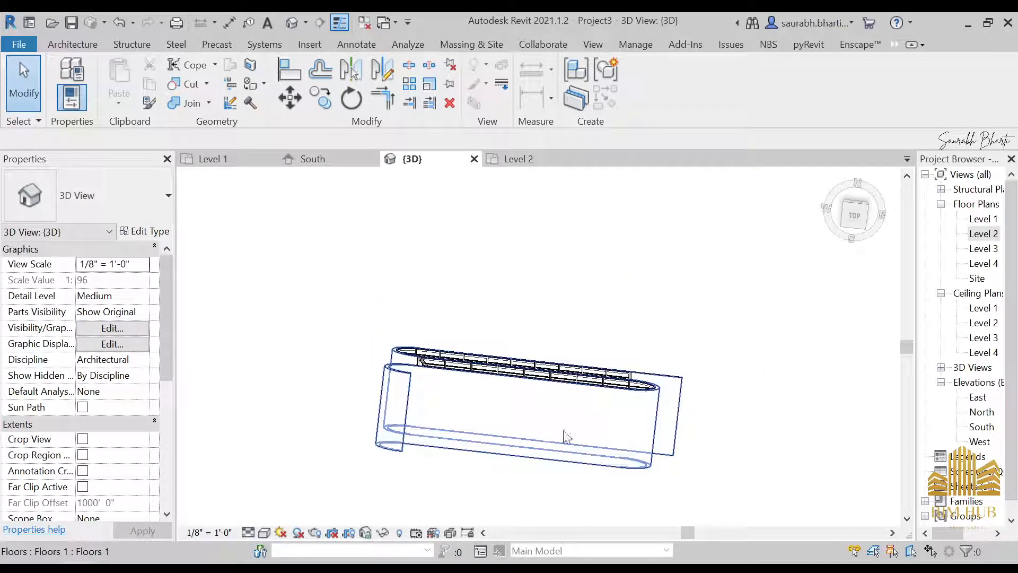
{"action": "left_click", "coordinate": [866, 217]}
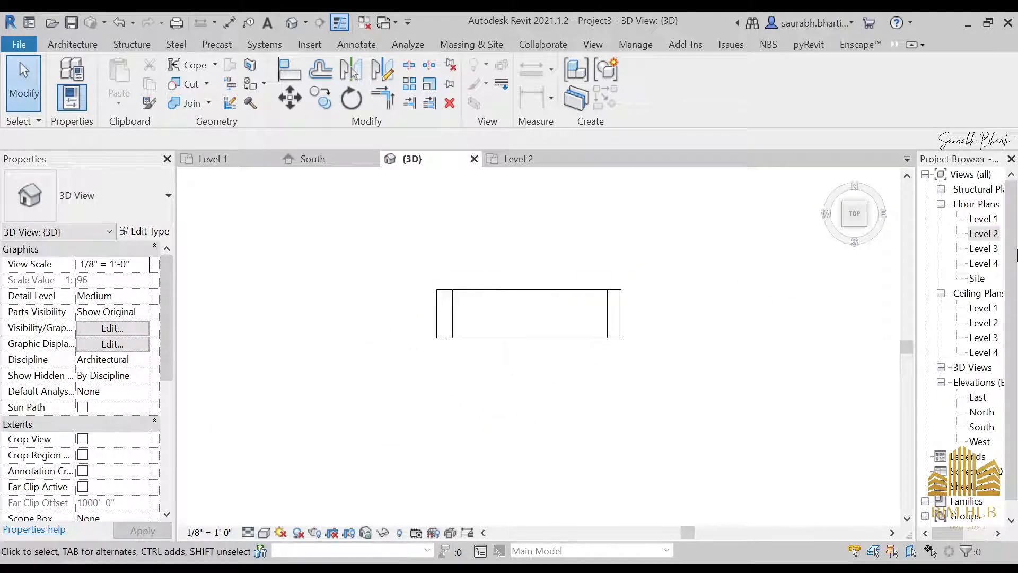
Start an architectural wall in the Level 3 floor plan using the basic wall type Generic - 8".
{"action": "double_click", "coordinate": [984, 248]}
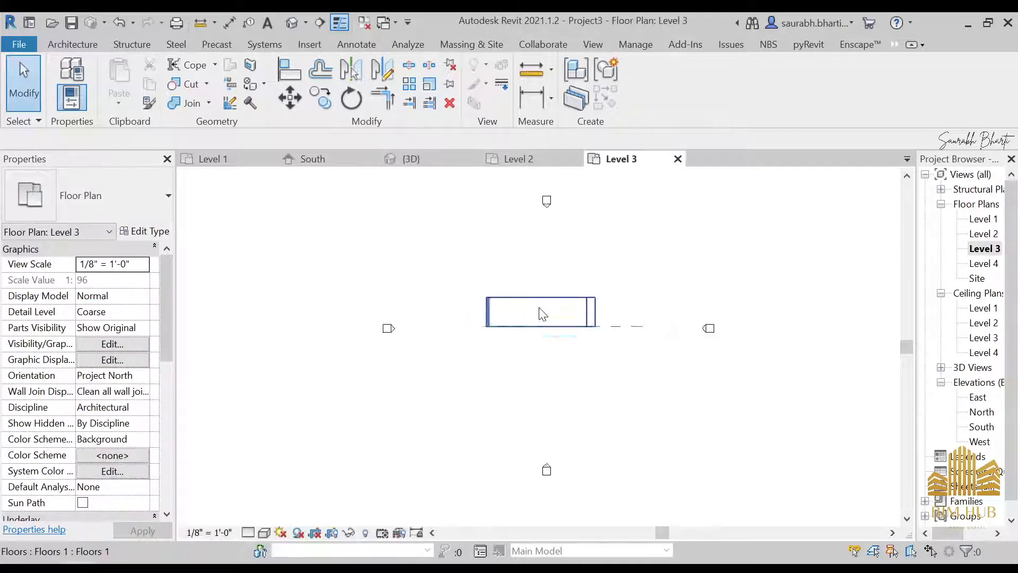
{"action": "scroll", "coordinate": [541, 313], "scroll_direction": "up", "scroll_amount": 4}
{"action": "key", "text": "w"}
{"action": "key", "text": "a"}
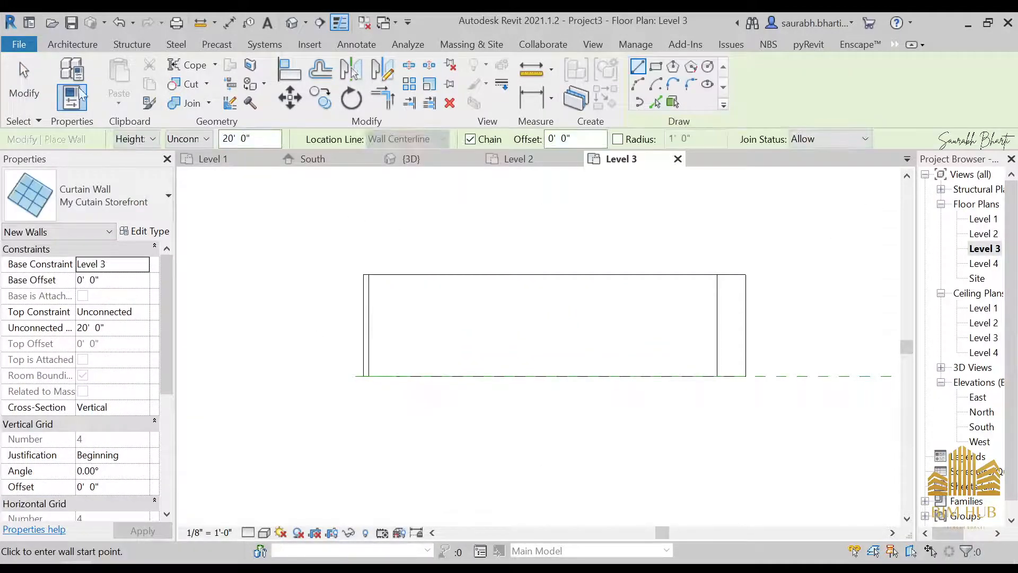
{"action": "left_click", "coordinate": [78, 45]}
{"action": "left_click", "coordinate": [65, 104]}
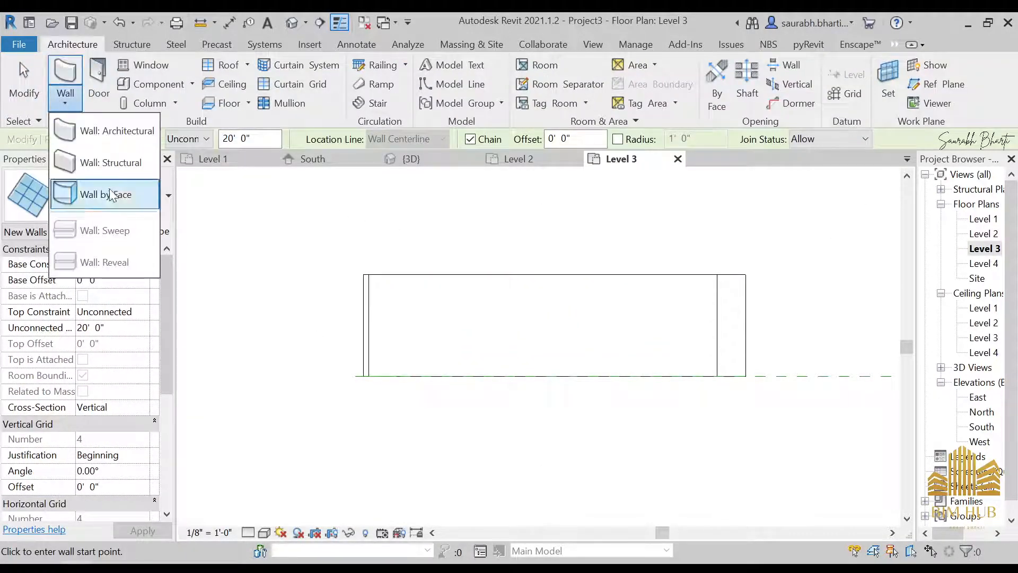
{"action": "left_click", "coordinate": [78, 208]}
{"action": "scroll", "coordinate": [106, 350], "scroll_direction": "up", "scroll_amount": 6}
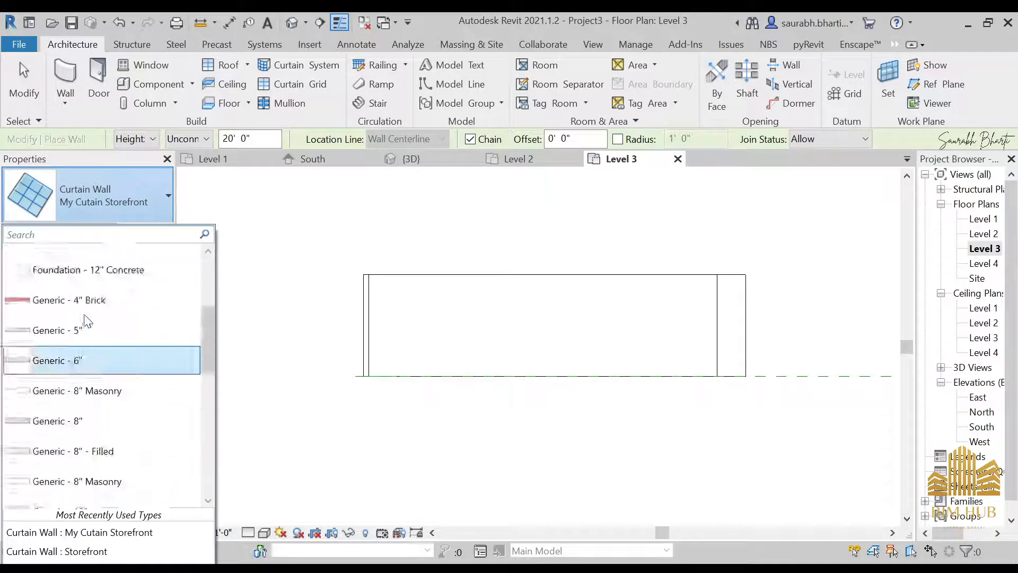
{"action": "scroll", "coordinate": [112, 355], "scroll_direction": "down", "scroll_amount": 3}
{"action": "scroll", "coordinate": [100, 371], "scroll_direction": "down", "scroll_amount": 4}
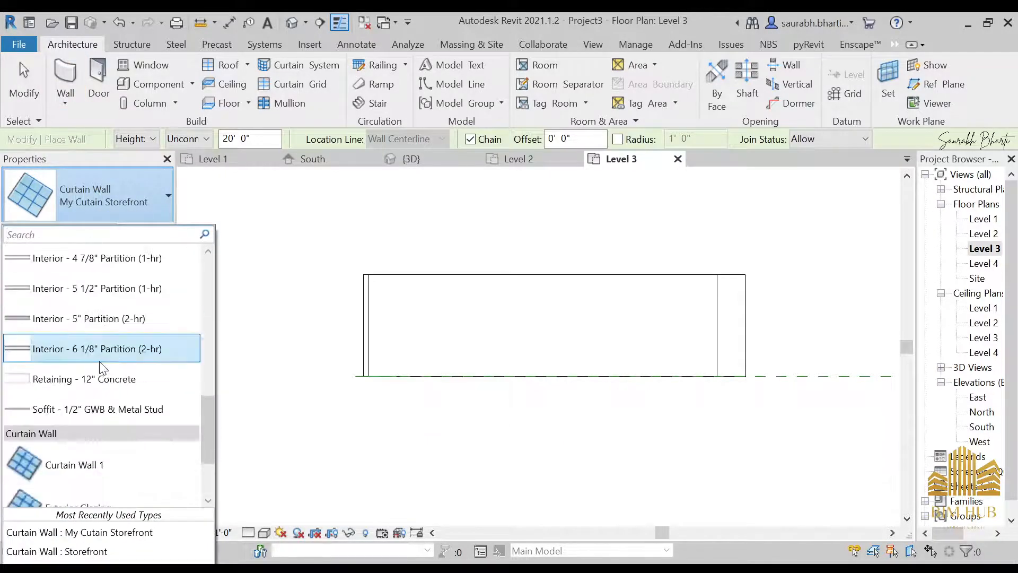
{"action": "scroll", "coordinate": [100, 382], "scroll_direction": "up", "scroll_amount": 6}
{"action": "left_click", "coordinate": [87, 310]}
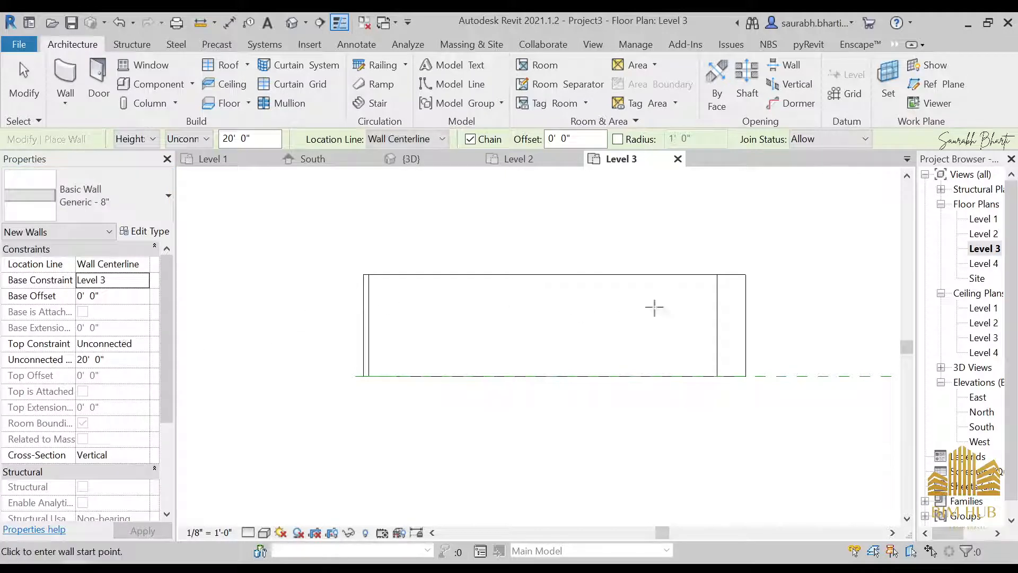
{"action": "scroll", "coordinate": [714, 286], "scroll_direction": "up", "scroll_amount": 1}
{"action": "left_click", "coordinate": [717, 271]}
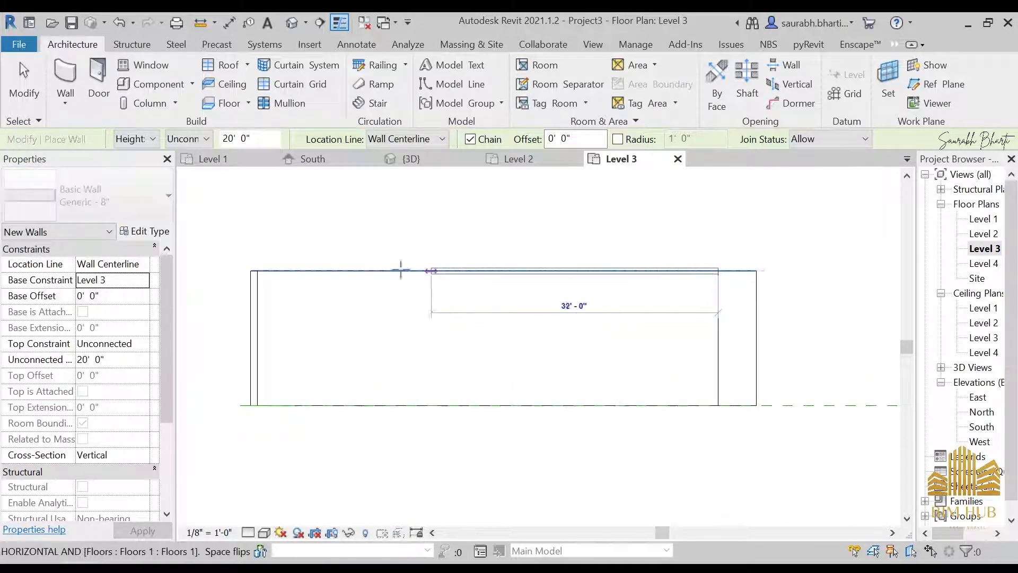
{"action": "key", "text": "Escape"}
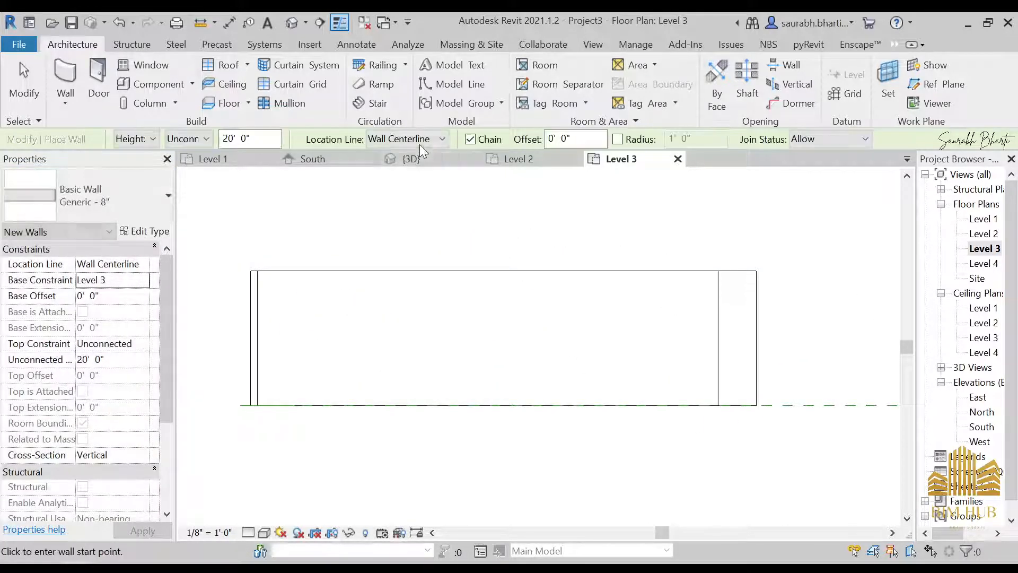
Draw a 52' 3" wall along the slab's back edge with the location line set to Finish Face: Interior.
{"action": "left_click", "coordinate": [421, 139]}
{"action": "left_click", "coordinate": [437, 195]}
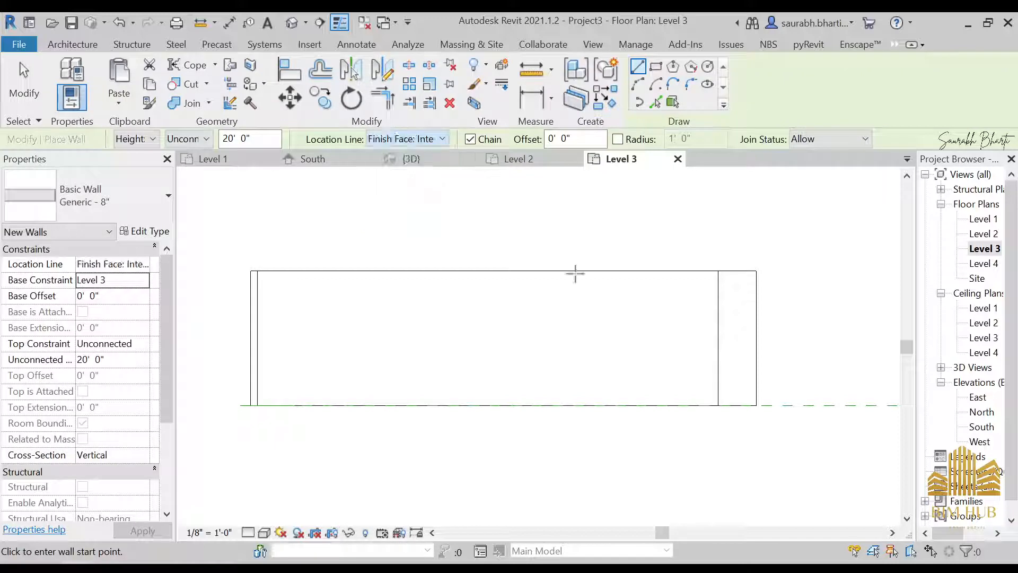
{"action": "left_click", "coordinate": [717, 271]}
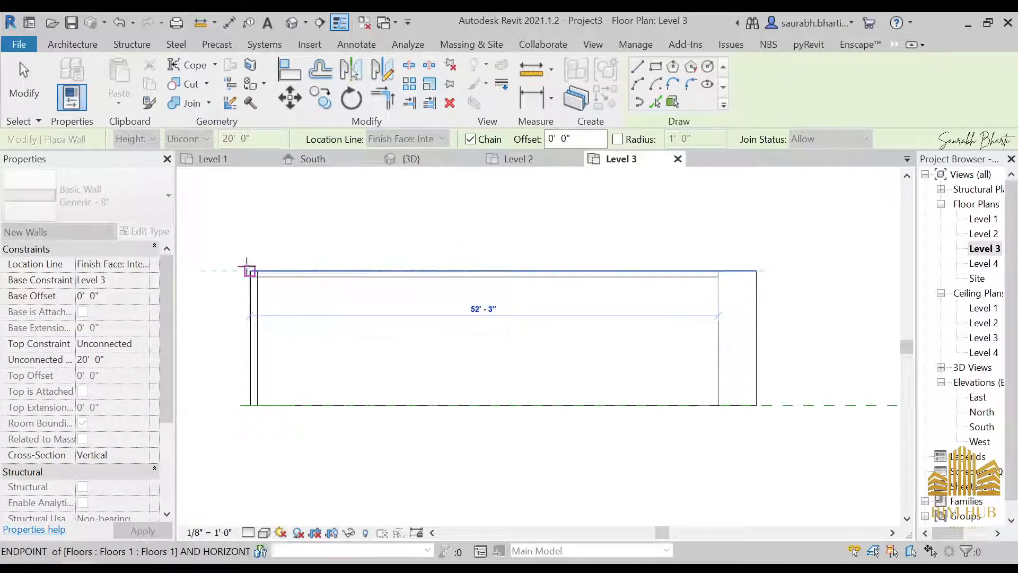
{"action": "left_click", "coordinate": [249, 271]}
{"action": "key", "text": "Escape"}
{"action": "key", "text": "Escape"}
Edit the new wall's profile in the front 3D view, lowering its top edge to the top of the curled slab and removing the conflicting constraints.
{"action": "left_click", "coordinate": [291, 23]}
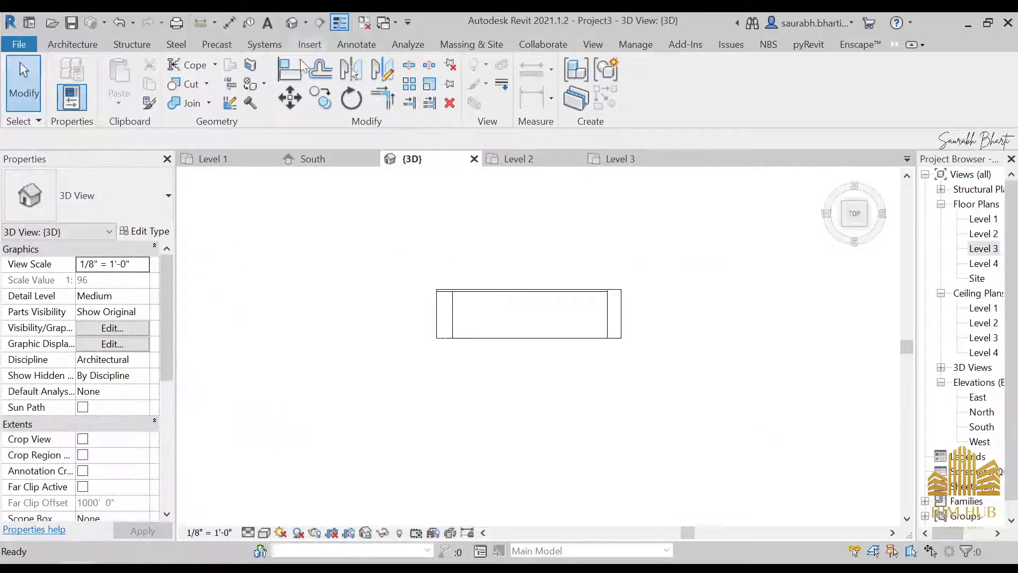
{"action": "middle_click_drag", "start_coordinate": [532, 327], "coordinate": [462, 262], "text": "shift"}
{"action": "left_click", "coordinate": [461, 262]}
{"action": "left_click", "coordinate": [863, 221]}
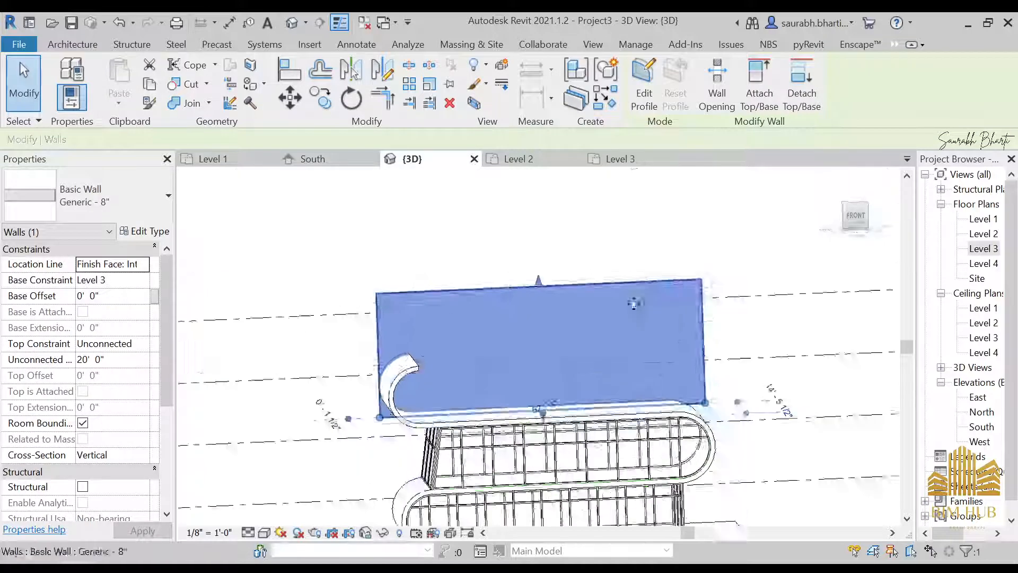
{"action": "left_click", "coordinate": [638, 80]}
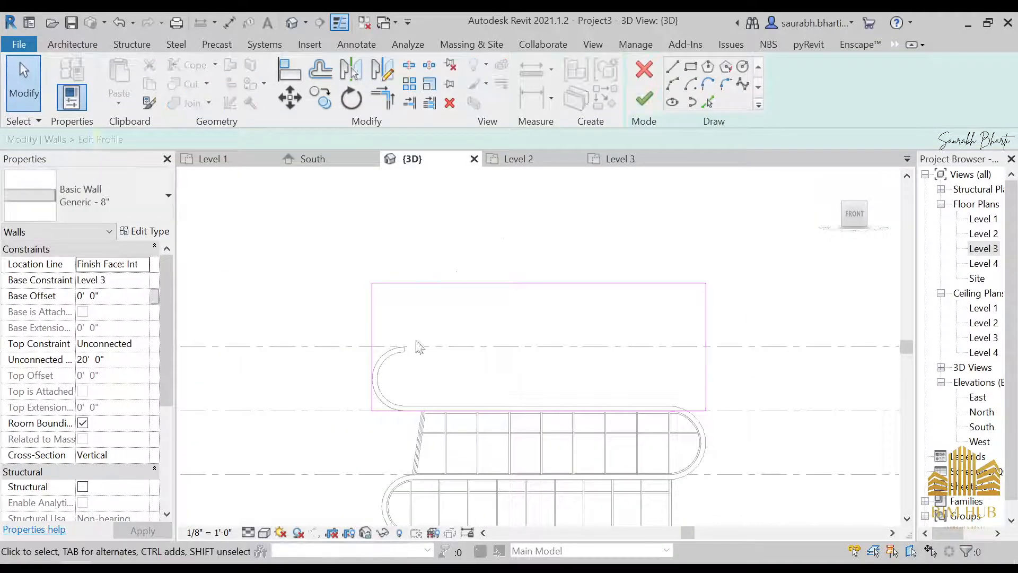
{"action": "scroll", "coordinate": [378, 356], "scroll_direction": "up", "scroll_amount": 3}
{"action": "mouse_move", "coordinate": [617, 200]}
{"action": "left_mouse_down"}
{"action": "mouse_move", "coordinate": [615, 344]}
{"action": "mouse_move", "coordinate": [610, 329]}
{"action": "left_mouse_up"}
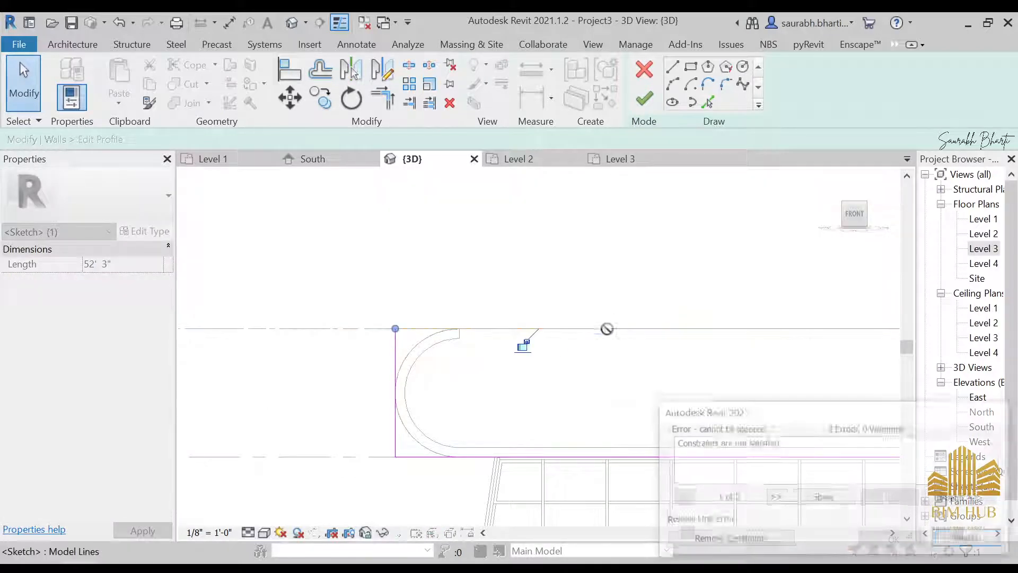
{"action": "left_click", "coordinate": [758, 540]}
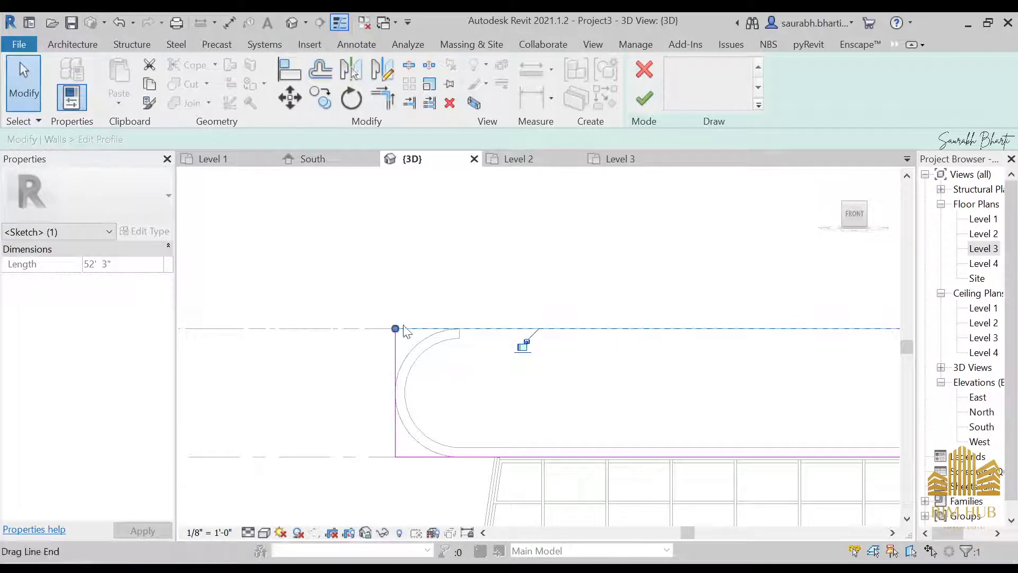
{"action": "left_click", "coordinate": [373, 353]}
{"action": "left_click", "coordinate": [395, 354]}
Replace the profile's straight edge at the slab's curl with the slab's outer curve, trimmed to the horizontal profile lines.
{"action": "left_click", "coordinate": [709, 102]}
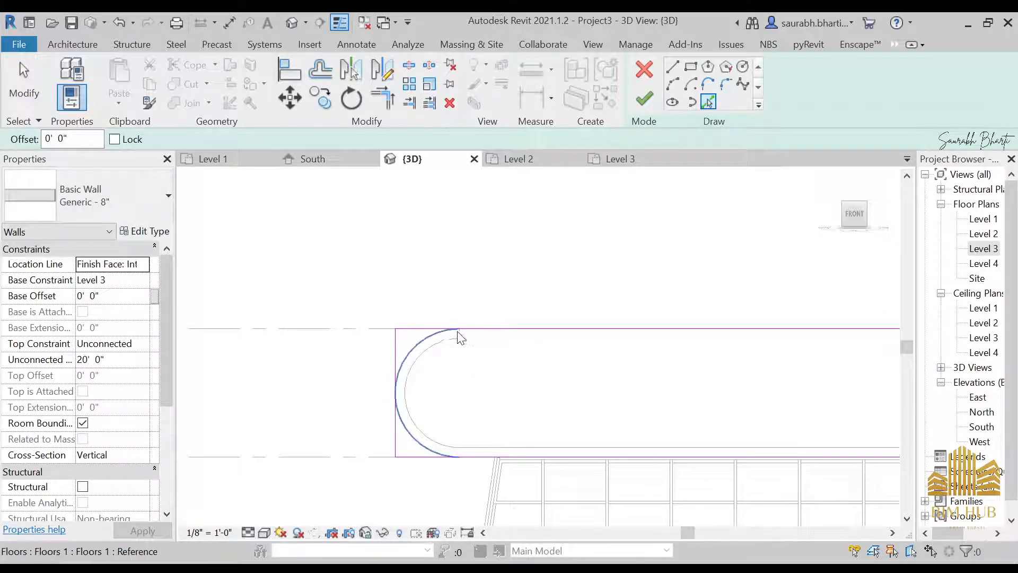
{"action": "scroll", "coordinate": [433, 345], "scroll_direction": "up", "scroll_amount": 2}
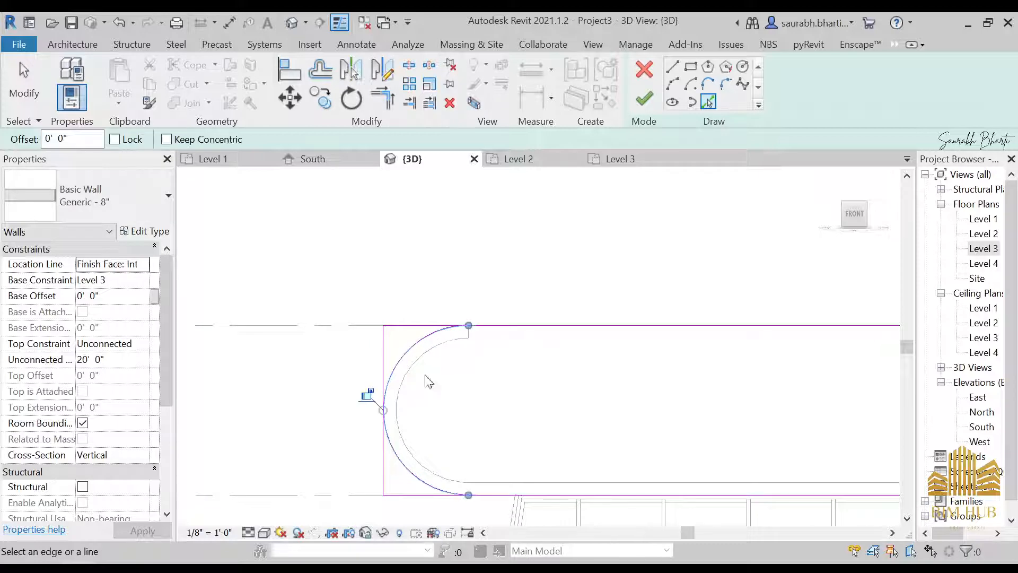
{"action": "key", "text": "Escape"}
{"action": "key", "text": "t"}
{"action": "key", "text": "r"}
{"action": "left_click", "coordinate": [440, 339]}
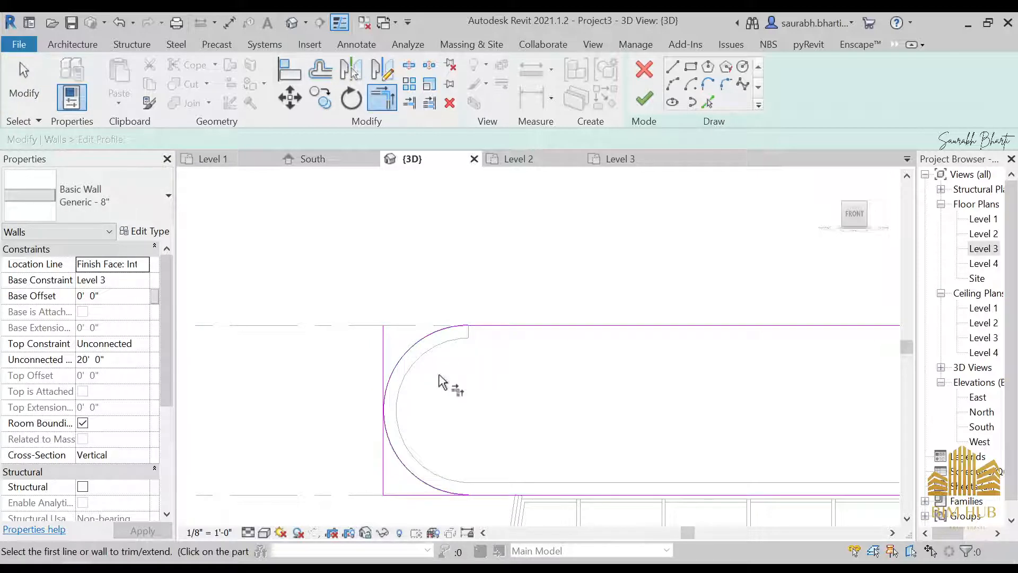
{"action": "key", "text": "Escape"}
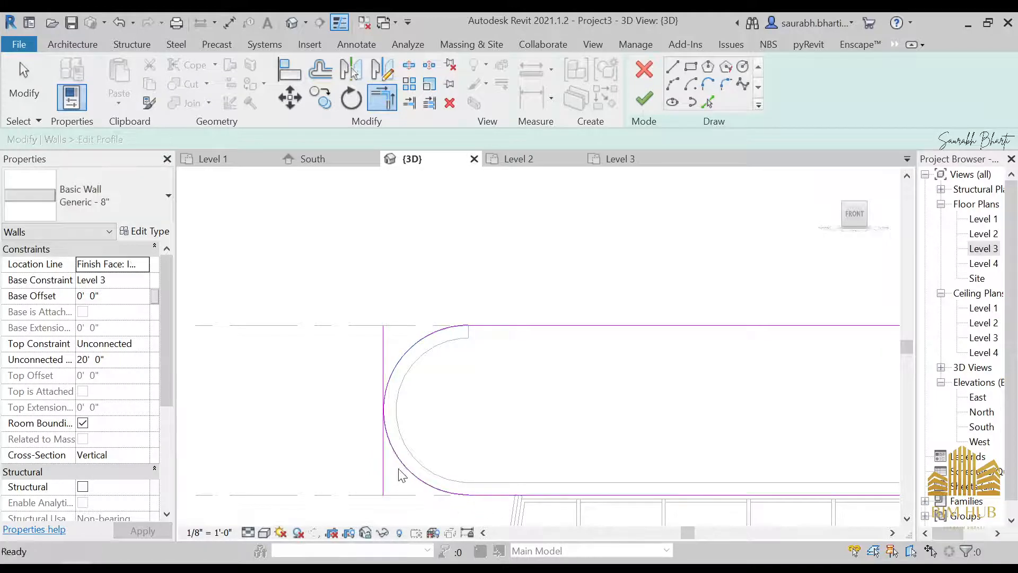
{"action": "left_click", "coordinate": [382, 466]}
{"action": "key", "text": "Delete"}
Move the wall profile's straight vertical end edge inward to the start of the lower slab's curve, removing conflicting constraints, and finish the profile.
{"action": "scroll", "coordinate": [412, 373], "scroll_direction": "down", "scroll_amount": 2}
{"action": "middle_click_drag", "start_coordinate": [539, 400], "coordinate": [413, 359]}
{"action": "scroll", "coordinate": [425, 356], "scroll_direction": "down", "scroll_amount": 1}
{"action": "scroll", "coordinate": [701, 374], "scroll_direction": "up", "scroll_amount": 2}
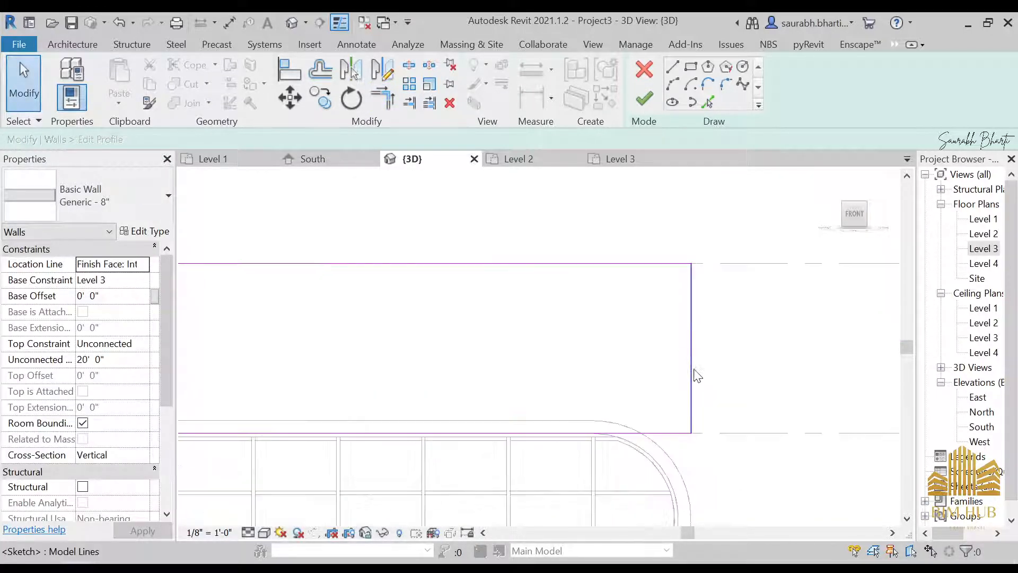
{"action": "left_click_drag", "start_coordinate": [698, 375], "coordinate": [605, 351]}
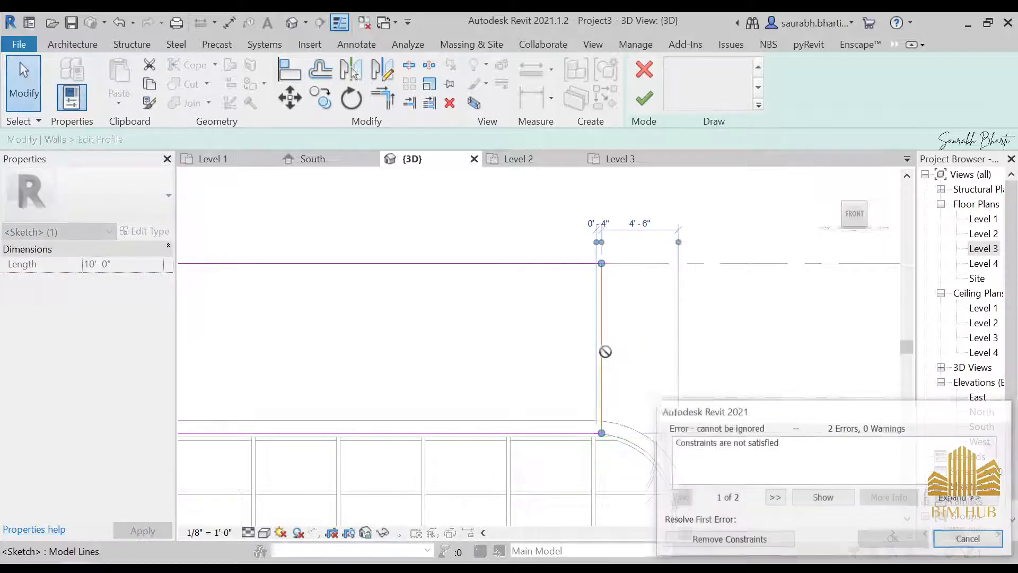
{"action": "scroll", "coordinate": [605, 352], "scroll_direction": "down", "scroll_amount": 1}
{"action": "left_click", "coordinate": [727, 539]}
{"action": "scroll", "coordinate": [568, 311], "scroll_direction": "down", "scroll_amount": 2}
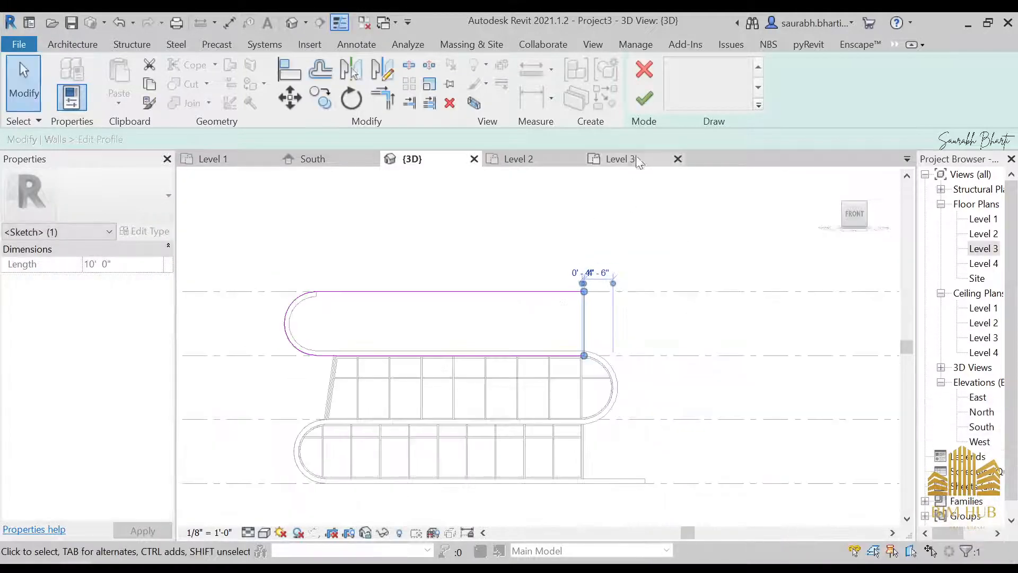
{"action": "scroll", "coordinate": [517, 292], "scroll_direction": "down", "scroll_amount": 2}
{"action": "left_click", "coordinate": [589, 389]}
Examine the reshaped upper wall against the curled slab from several angles in the 3D view.
{"action": "middle_click_drag", "start_coordinate": [525, 310], "coordinate": [353, 268], "text": "shift"}
{"action": "scroll", "coordinate": [552, 276], "scroll_direction": "up", "scroll_amount": 1}
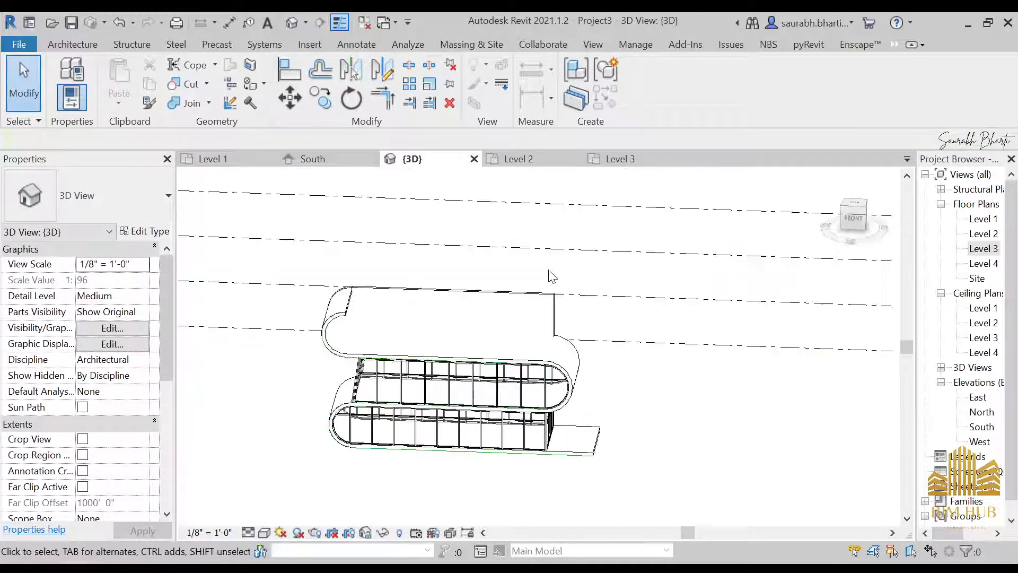
{"action": "scroll", "coordinate": [582, 360], "scroll_direction": "down", "scroll_amount": 1}
{"action": "middle_click_drag", "start_coordinate": [581, 371], "coordinate": [551, 413], "text": "shift"}
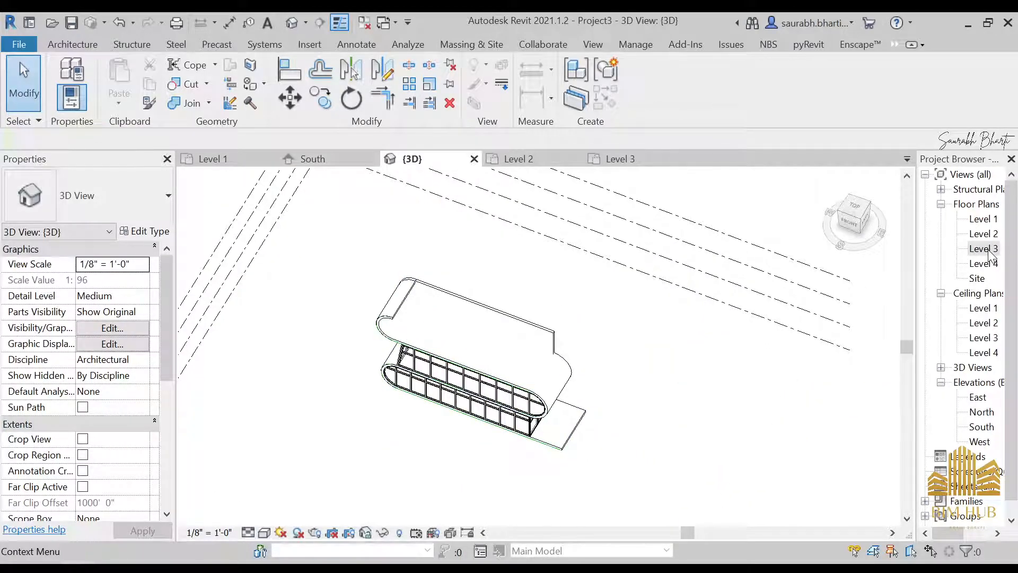
{"action": "middle_click_drag", "start_coordinate": [732, 313], "coordinate": [395, 362], "text": "shift"}
{"action": "scroll", "coordinate": [548, 382], "scroll_direction": "up", "scroll_amount": 2}
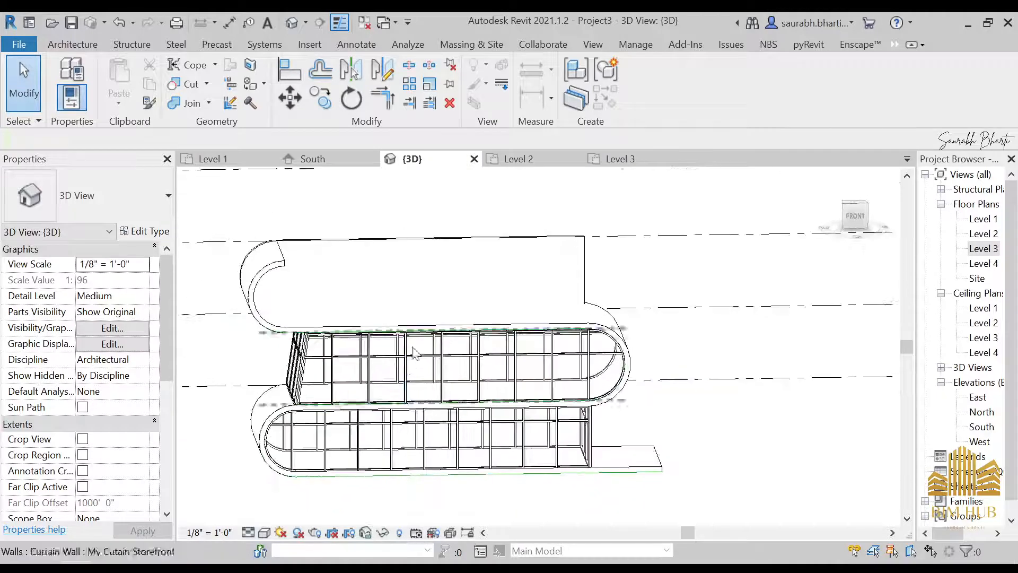
{"action": "left_click", "coordinate": [88, 47]}
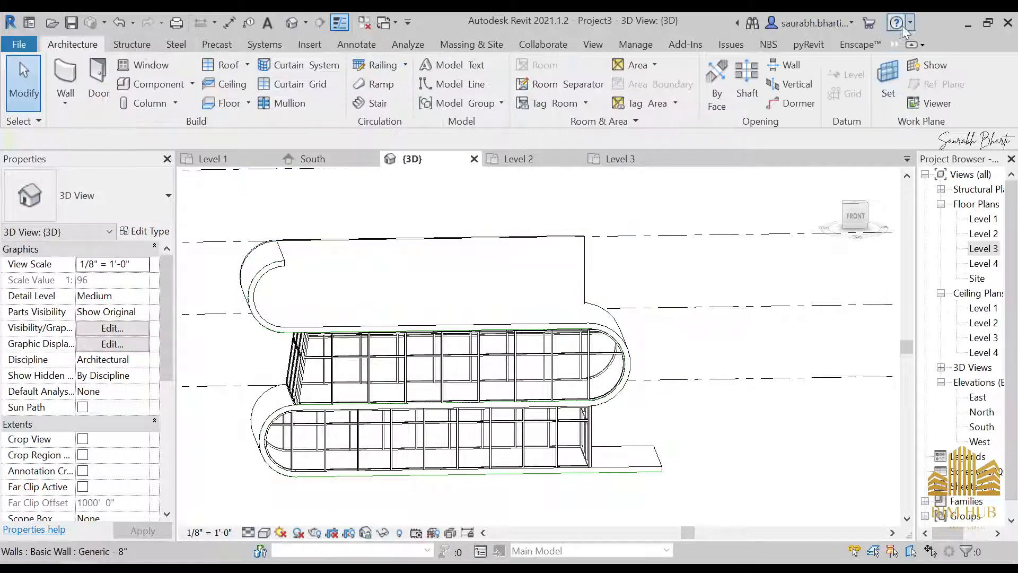
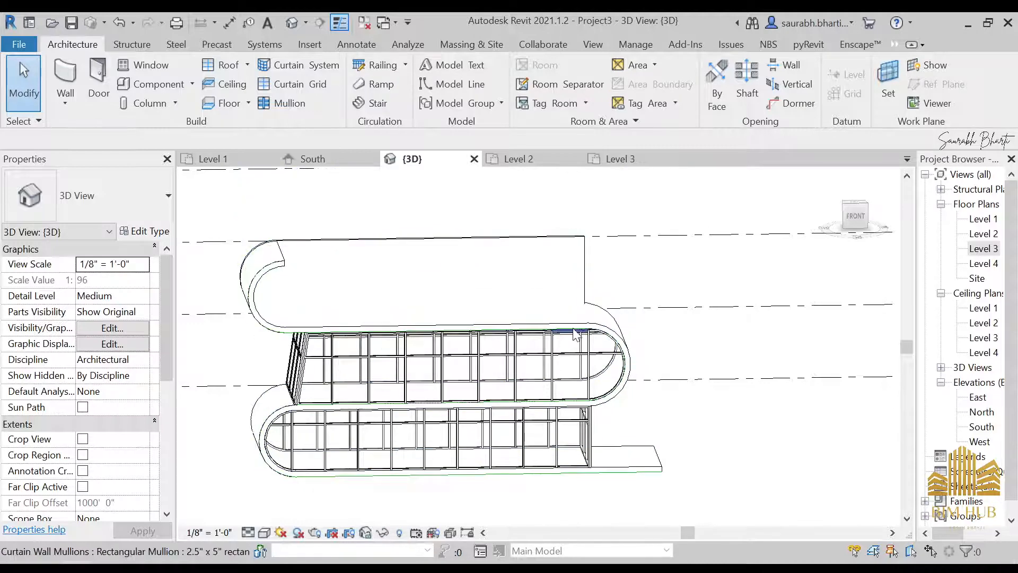
{"action": "middle_click_drag", "start_coordinate": [576, 335], "coordinate": [589, 312], "text": "shift"}
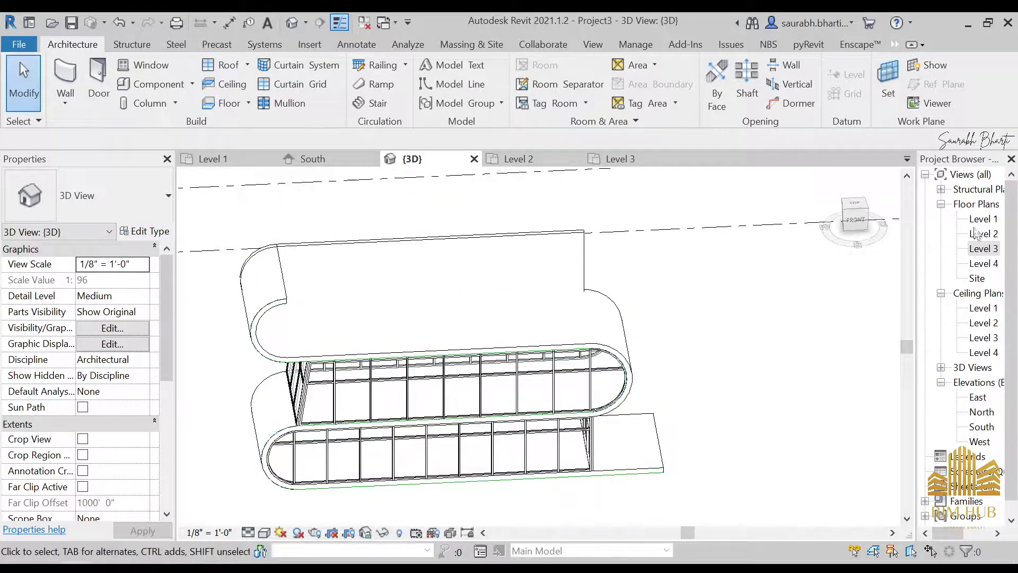
Draw a Generic - 8" wall on Level 3, up to Level 4, from the back wall's free end to the slab's front edge.
{"action": "double_click", "coordinate": [985, 250]}
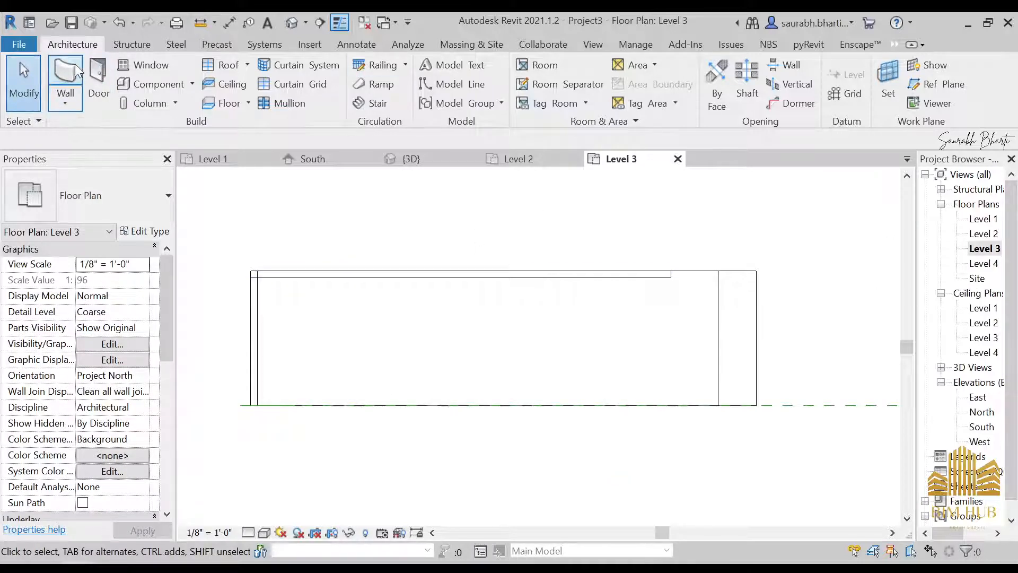
{"action": "left_click", "coordinate": [66, 79]}
{"action": "left_click", "coordinate": [672, 275]}
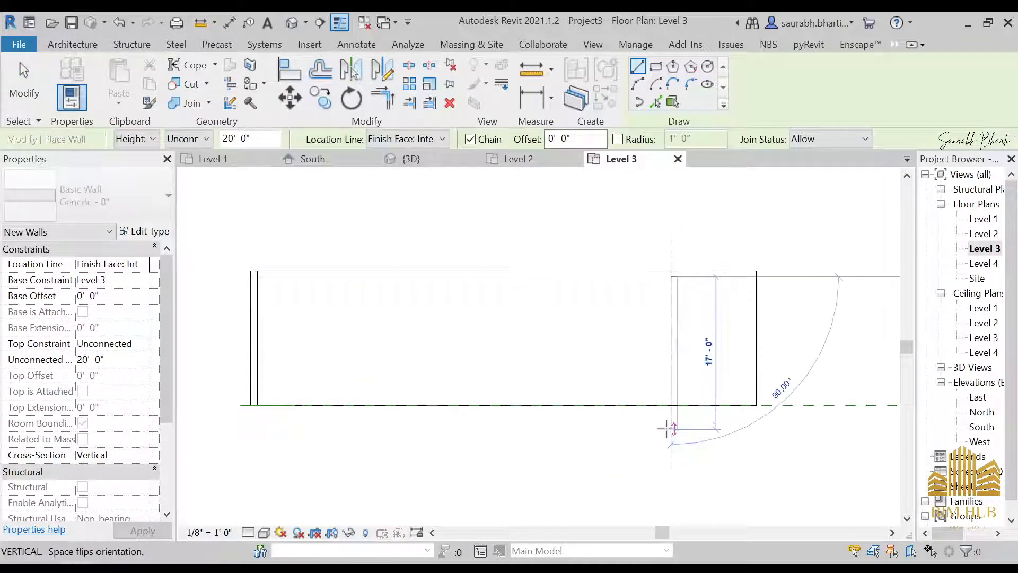
{"action": "key", "text": "Escape"}
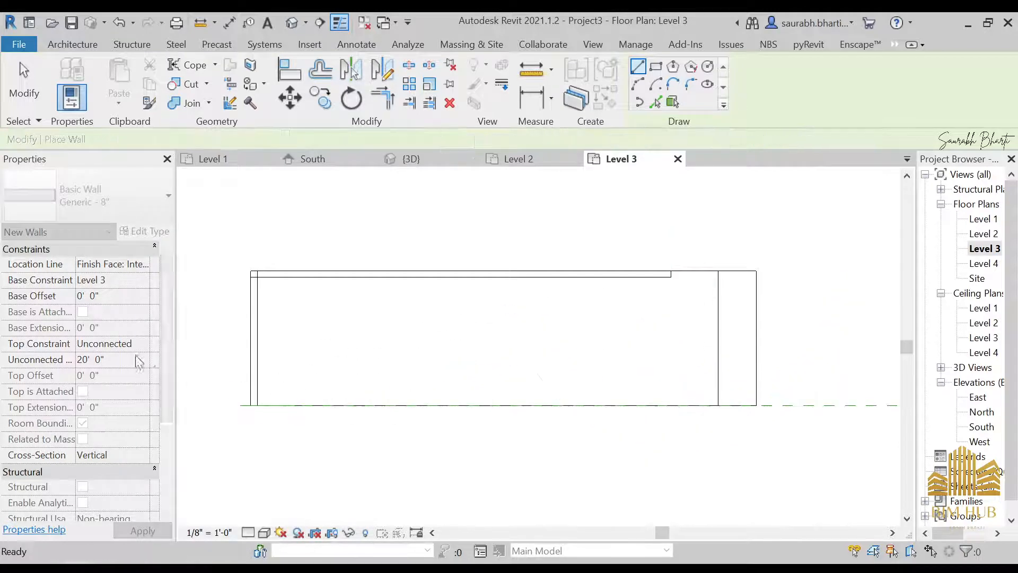
{"action": "left_click", "coordinate": [139, 345]}
{"action": "left_click", "coordinate": [123, 416]}
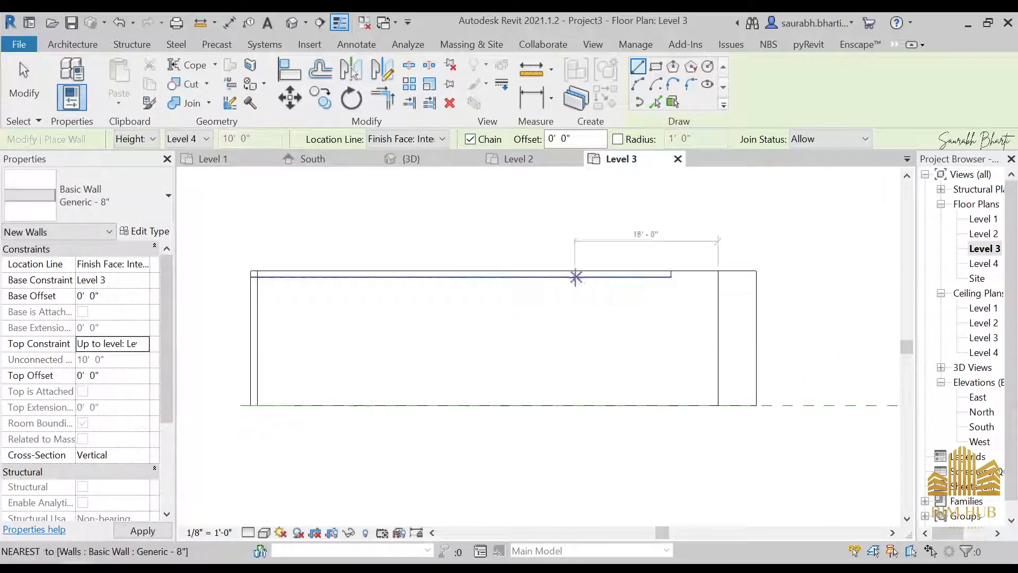
{"action": "left_click", "coordinate": [672, 276]}
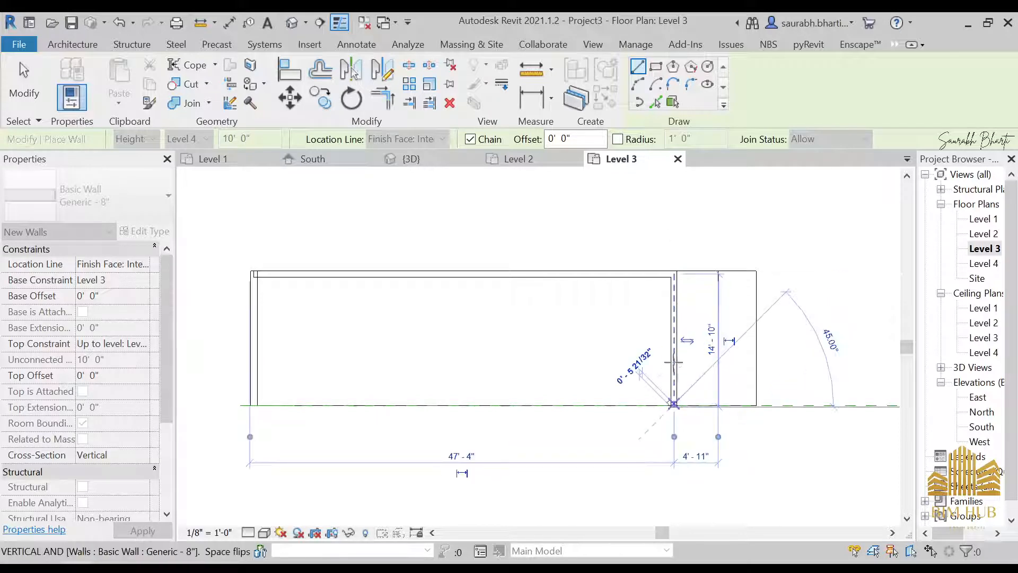
{"action": "left_click", "coordinate": [673, 405]}
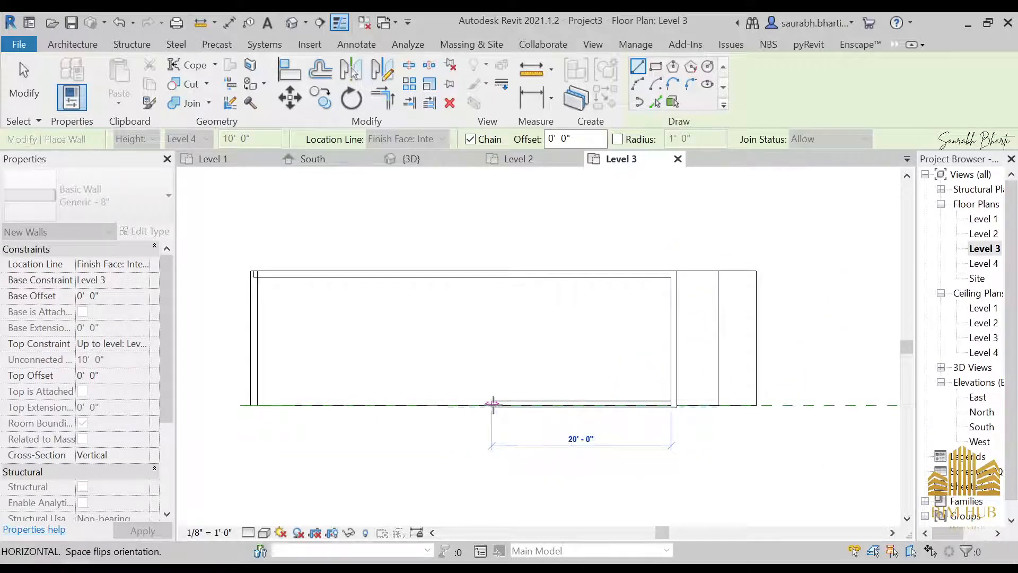
{"action": "key", "text": "Escape"}
Draw a 12' wall inward from the end wall, parallel to the slab's front edge, with a perpendicular return to the back wall.
{"action": "left_click", "coordinate": [671, 395]}
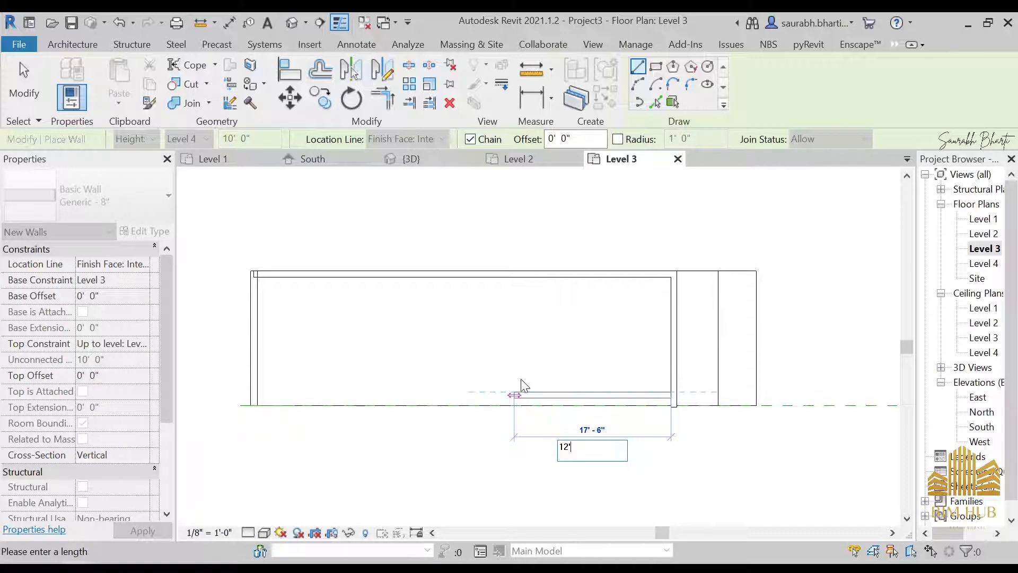
{"action": "key", "text": "Return"}
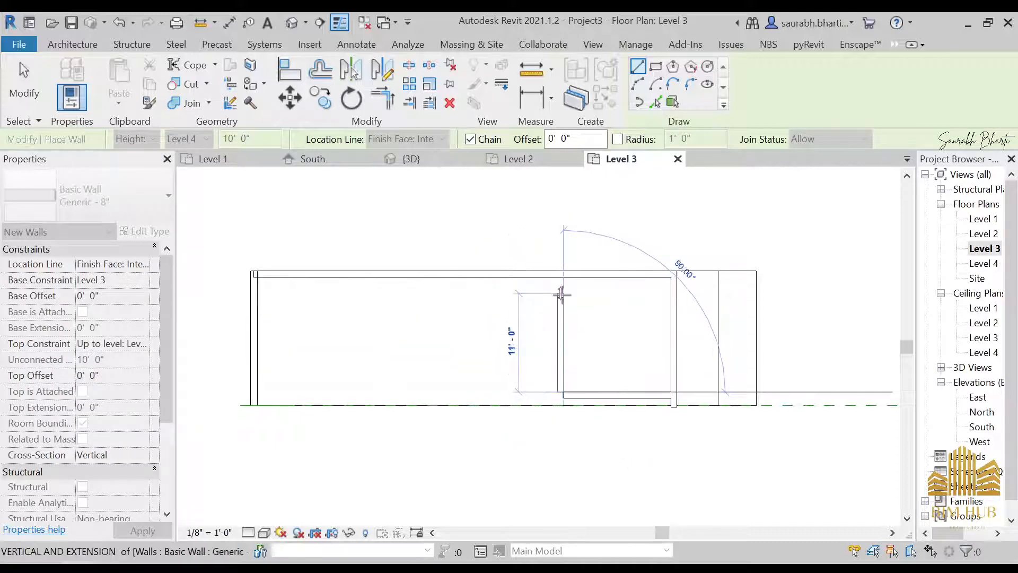
{"action": "left_click", "coordinate": [564, 276]}
{"action": "key", "text": "Escape"}
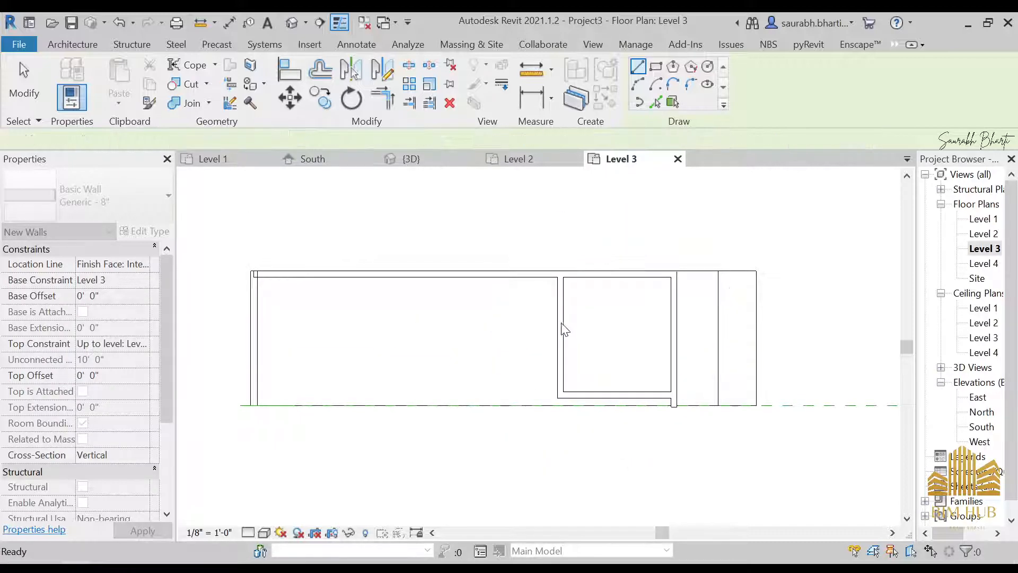
{"action": "key", "text": "Escape"}
Move the return wall to 15' 6" from the end wall and trim the overrunning end wall into a corner with the front wall.
{"action": "left_click", "coordinate": [560, 340]}
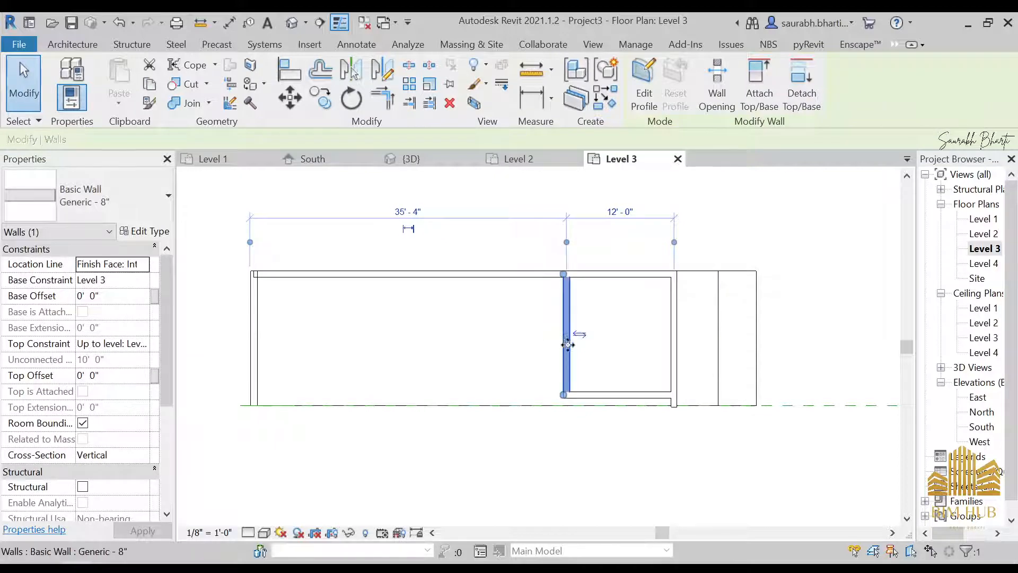
{"action": "left_click_drag", "start_coordinate": [563, 344], "coordinate": [536, 346]}
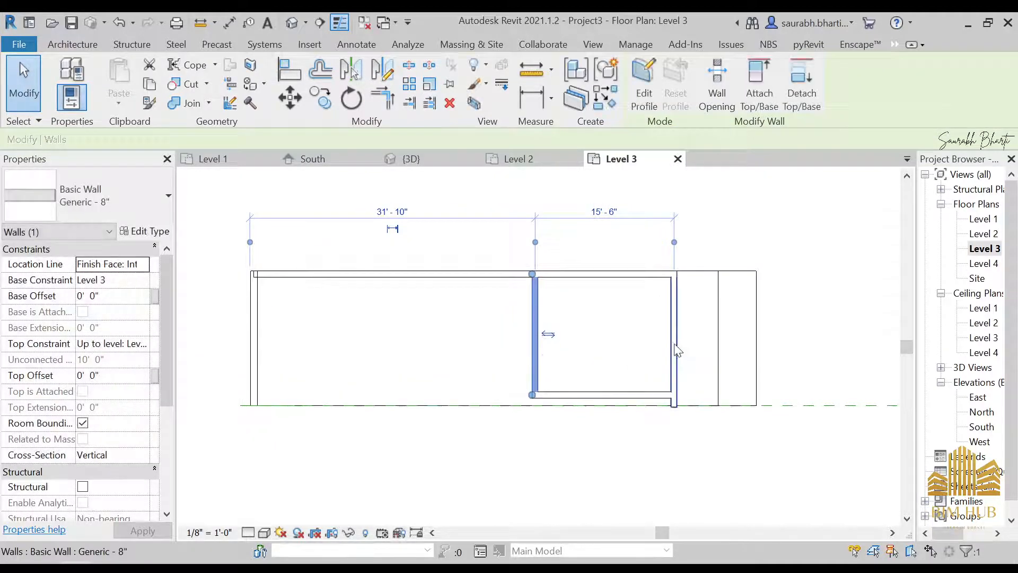
{"action": "left_click", "coordinate": [672, 403]}
{"action": "key", "text": "Escape"}
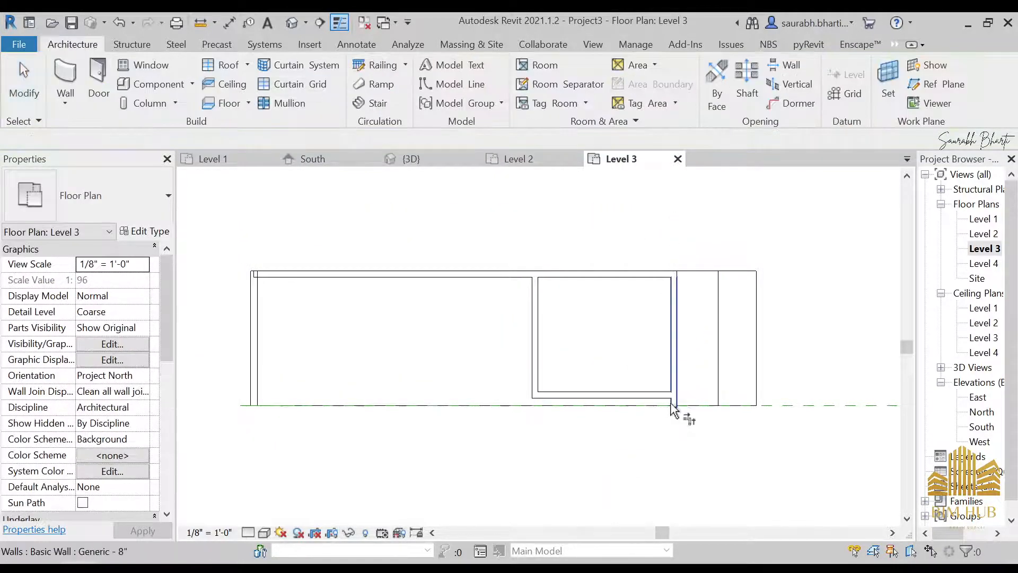
{"action": "left_click", "coordinate": [658, 395]}
{"action": "left_click", "coordinate": [672, 359]}
{"action": "scroll", "coordinate": [648, 367], "scroll_direction": "down", "scroll_amount": 6}
{"action": "scroll", "coordinate": [640, 370], "scroll_direction": "up", "scroll_amount": 5}
{"action": "key", "text": "Escape"}
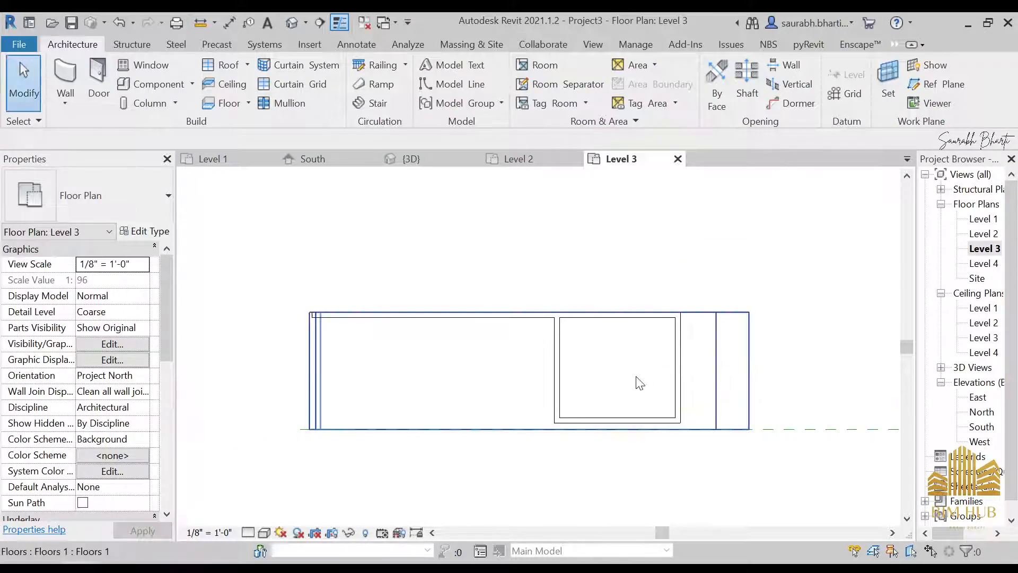
{"action": "scroll", "coordinate": [563, 427], "scroll_direction": "down", "scroll_amount": 2}
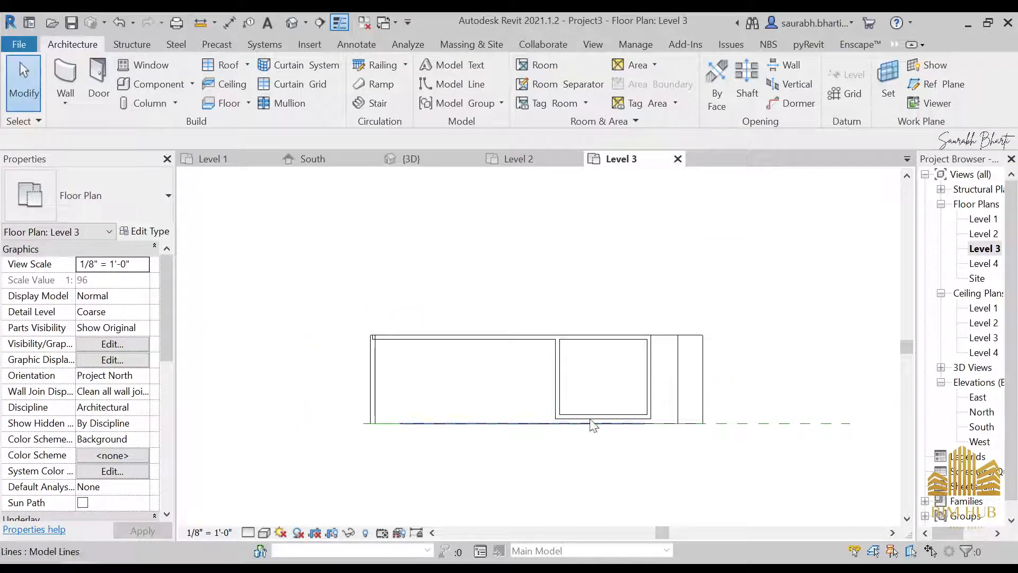
{"action": "left_click", "coordinate": [298, 27]}
{"action": "scroll", "coordinate": [408, 258], "scroll_direction": "down", "scroll_amount": 3}
{"action": "middle_click_drag", "start_coordinate": [409, 262], "coordinate": [535, 260], "text": "shift"}
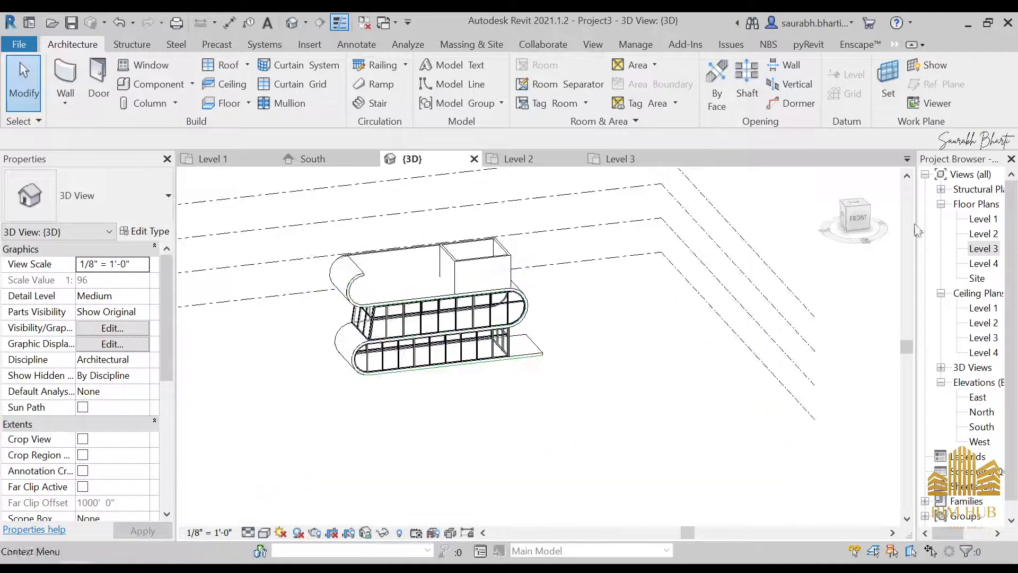
Create a rectangular Generic - 12" floor at Level 4 along the walled box's outer faces, attaching the walls to its bottom.
{"action": "double_click", "coordinate": [983, 249]}
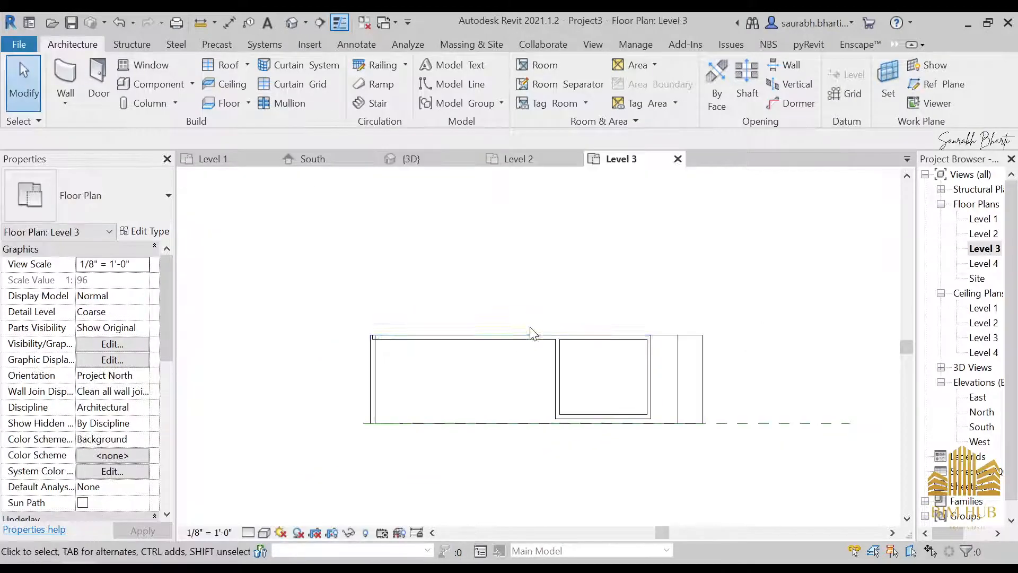
{"action": "left_click", "coordinate": [228, 109]}
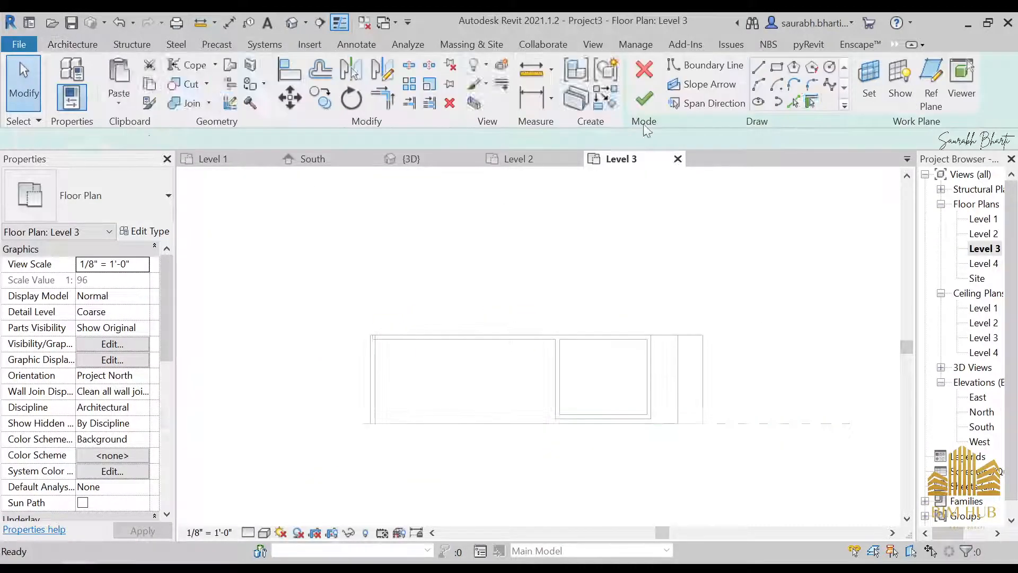
{"action": "left_click", "coordinate": [779, 69]}
{"action": "scroll", "coordinate": [561, 344], "scroll_direction": "up", "scroll_amount": 4}
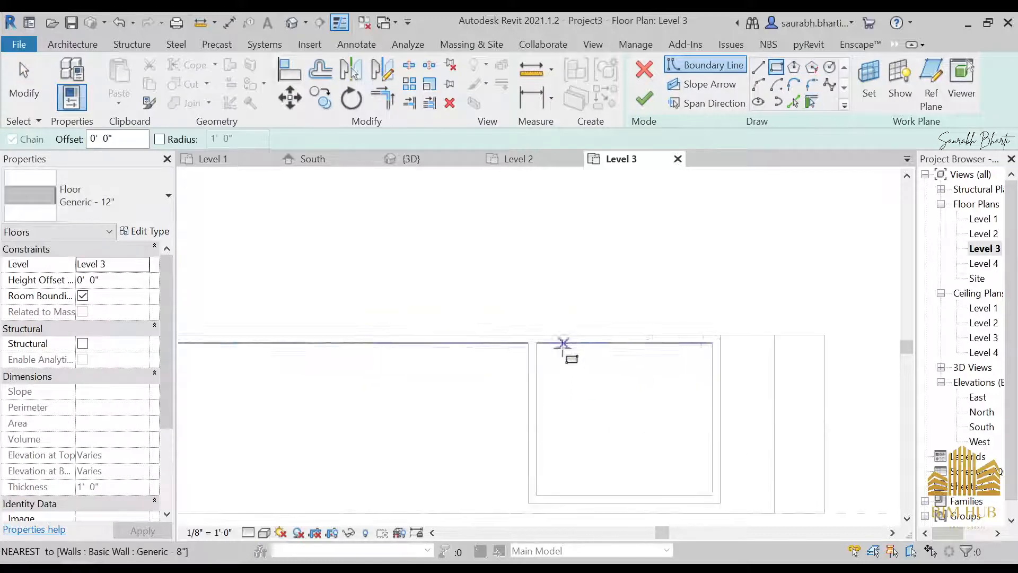
{"action": "left_click", "coordinate": [147, 268]}
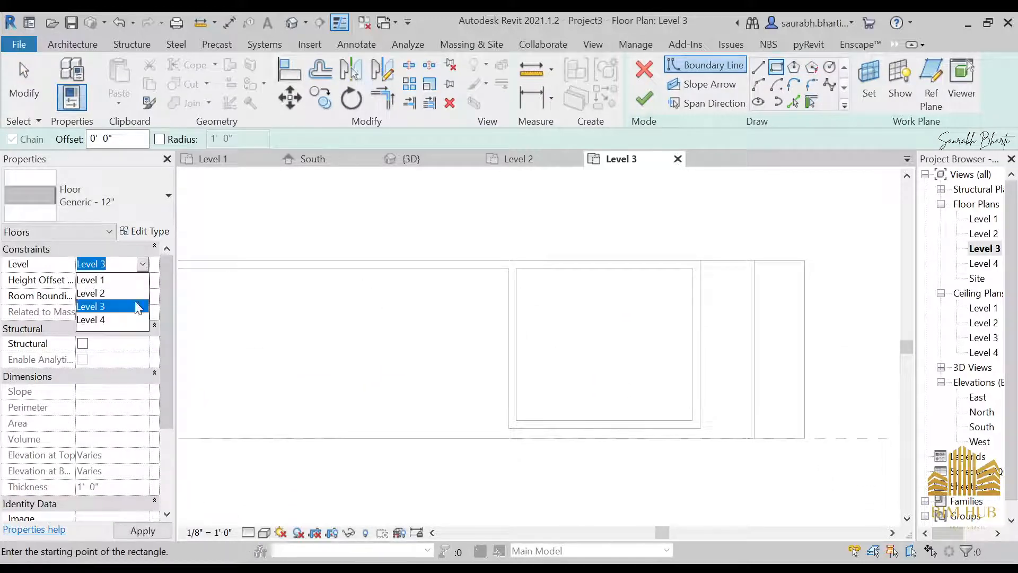
{"action": "left_click", "coordinate": [130, 320]}
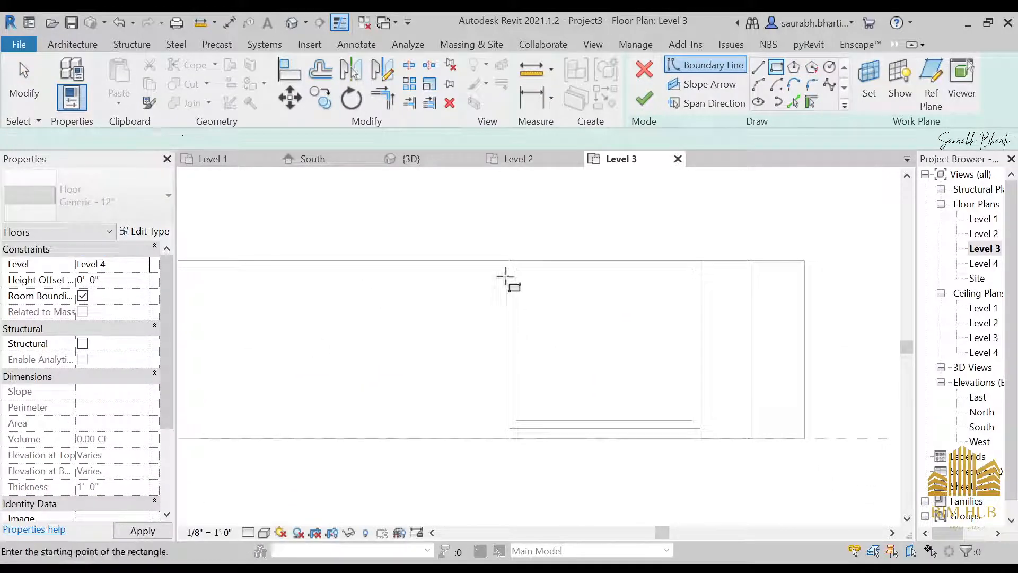
{"action": "left_click", "coordinate": [700, 427]}
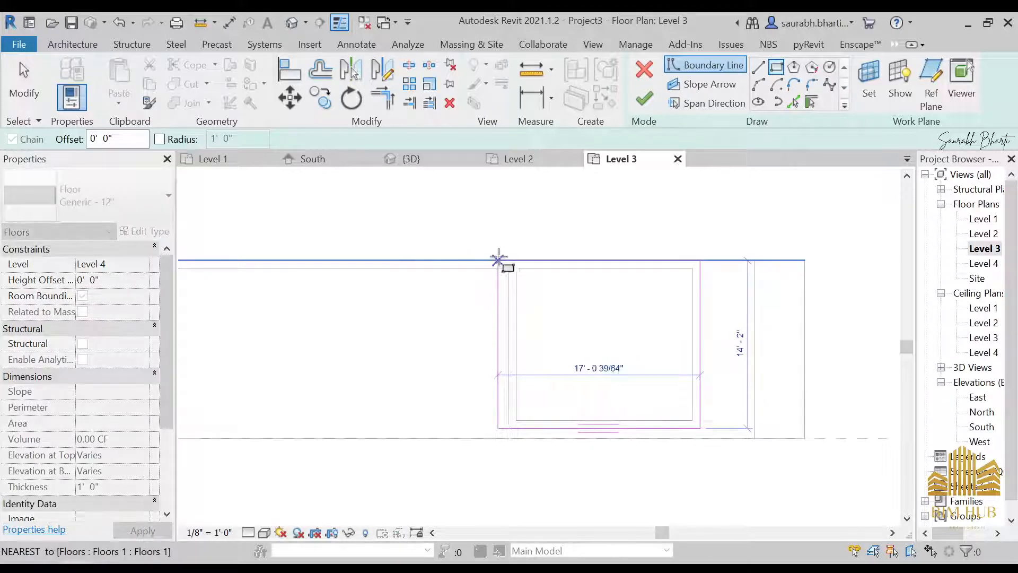
{"action": "left_click", "coordinate": [508, 261]}
{"action": "key", "text": "Escape"}
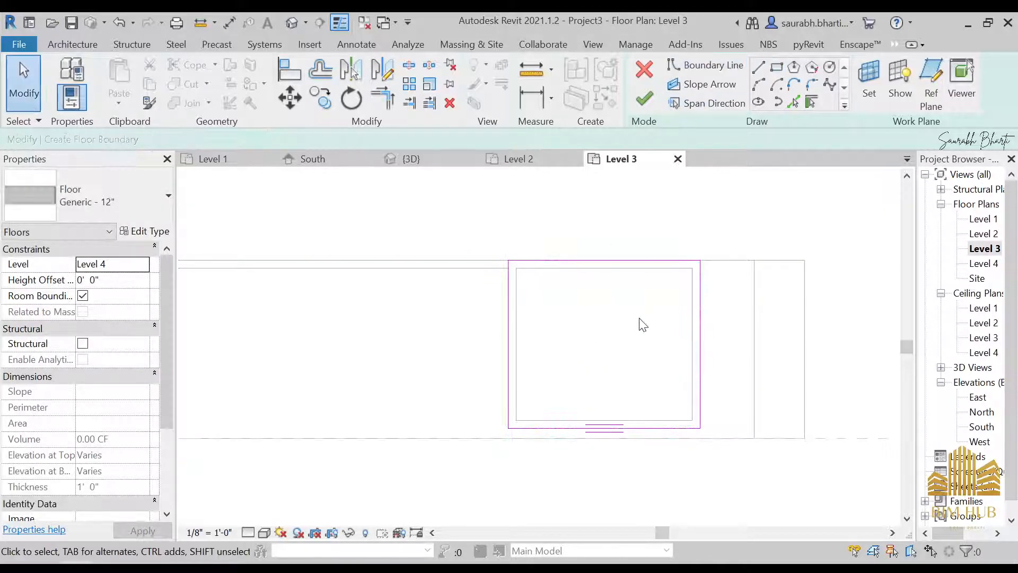
{"action": "left_click", "coordinate": [644, 98]}
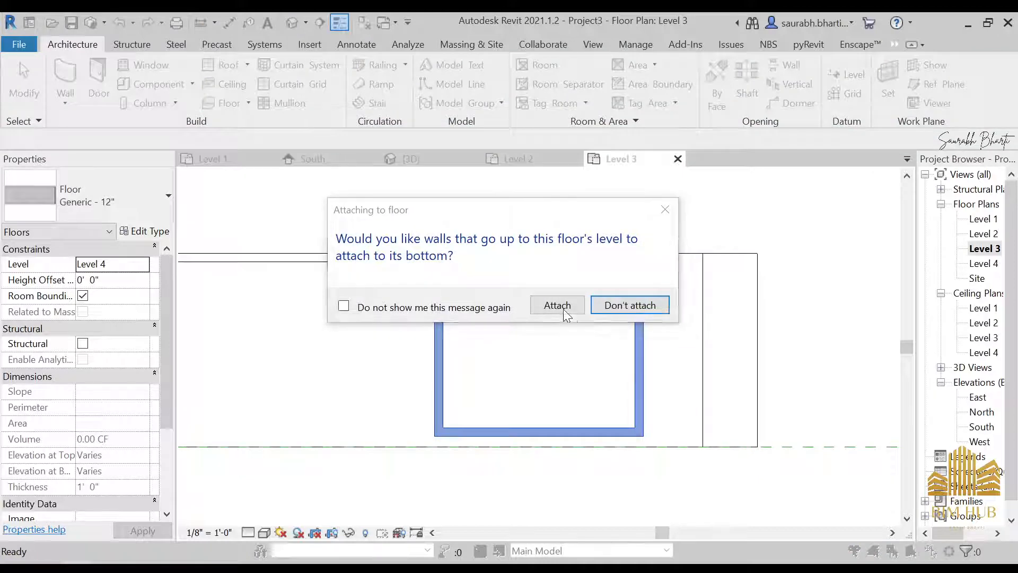
{"action": "left_click", "coordinate": [554, 304]}
Set the structural layer thickness of the roof slab's Generic - 12" floor type to 9".
{"action": "scroll", "coordinate": [567, 315], "scroll_direction": "down", "scroll_amount": 1}
{"action": "middle_click_drag", "start_coordinate": [536, 332], "coordinate": [600, 186]}
{"action": "scroll", "coordinate": [583, 206], "scroll_direction": "down", "scroll_amount": 2}
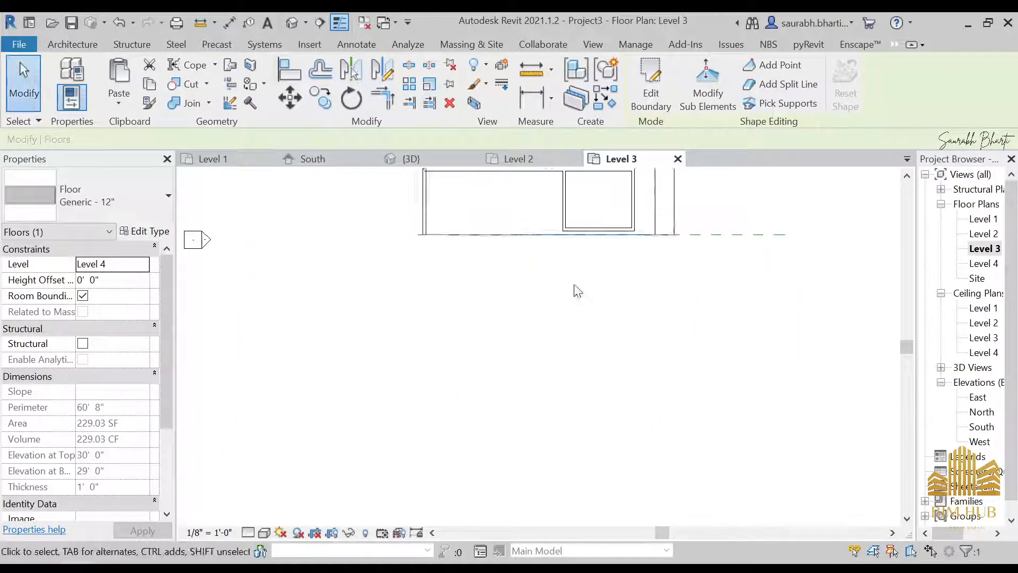
{"action": "left_click", "coordinate": [291, 23]}
{"action": "left_click", "coordinate": [534, 307]}
{"action": "left_click", "coordinate": [480, 268]}
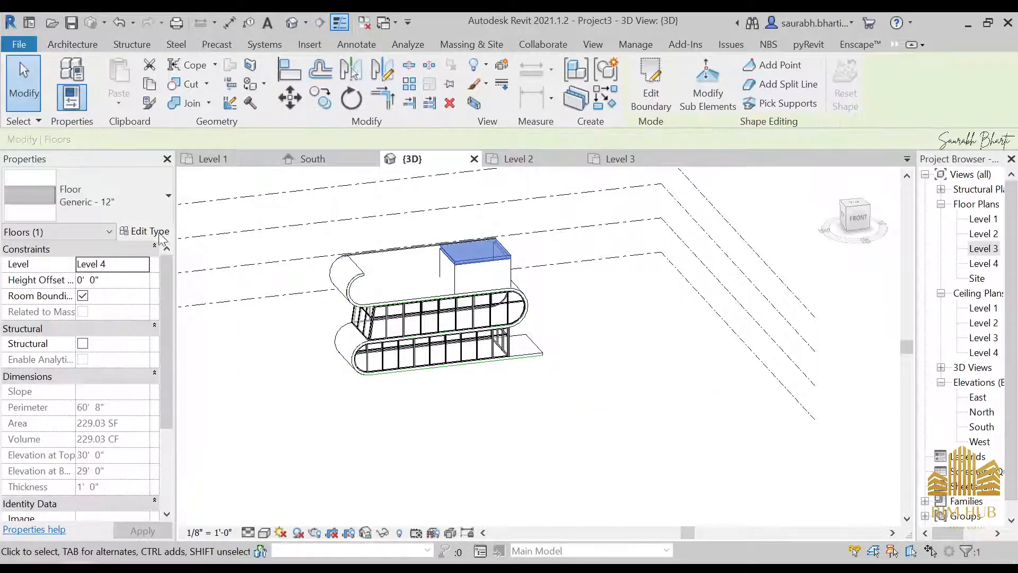
{"action": "left_click", "coordinate": [146, 234]}
{"action": "left_click", "coordinate": [530, 234]}
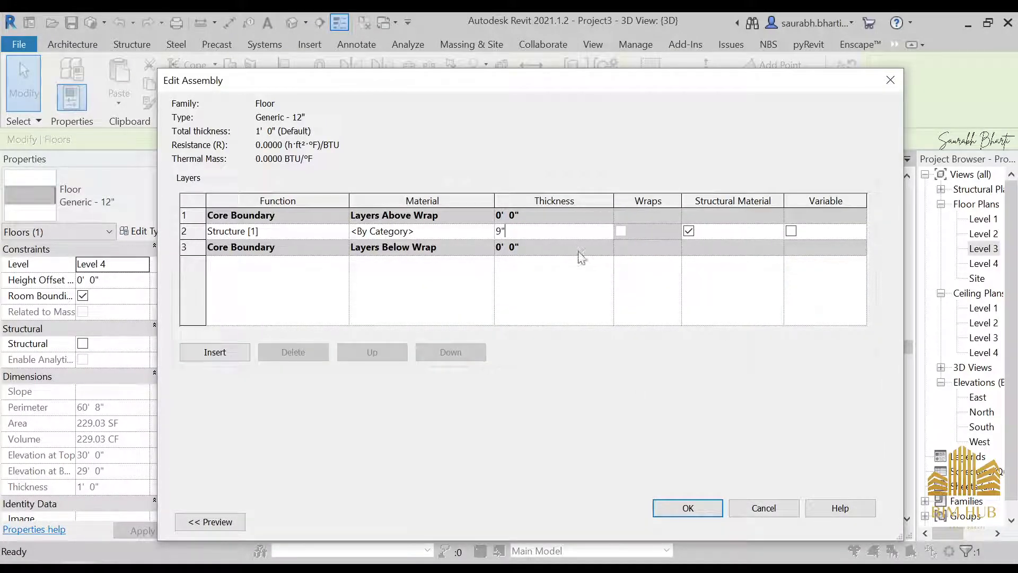
{"action": "left_click", "coordinate": [688, 509]}
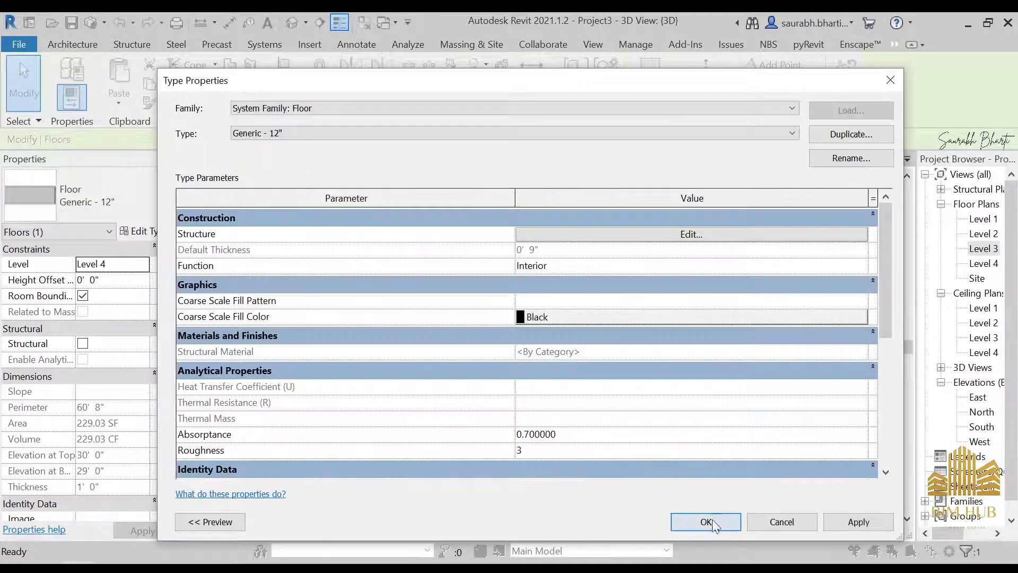
{"action": "left_click", "coordinate": [708, 519]}
{"action": "left_click", "coordinate": [613, 415]}
Examine the whole building in 3D from the front, both sides and above, including the roofed box on the top storey.
{"action": "middle_click_drag", "start_coordinate": [563, 348], "coordinate": [524, 325], "text": "shift"}
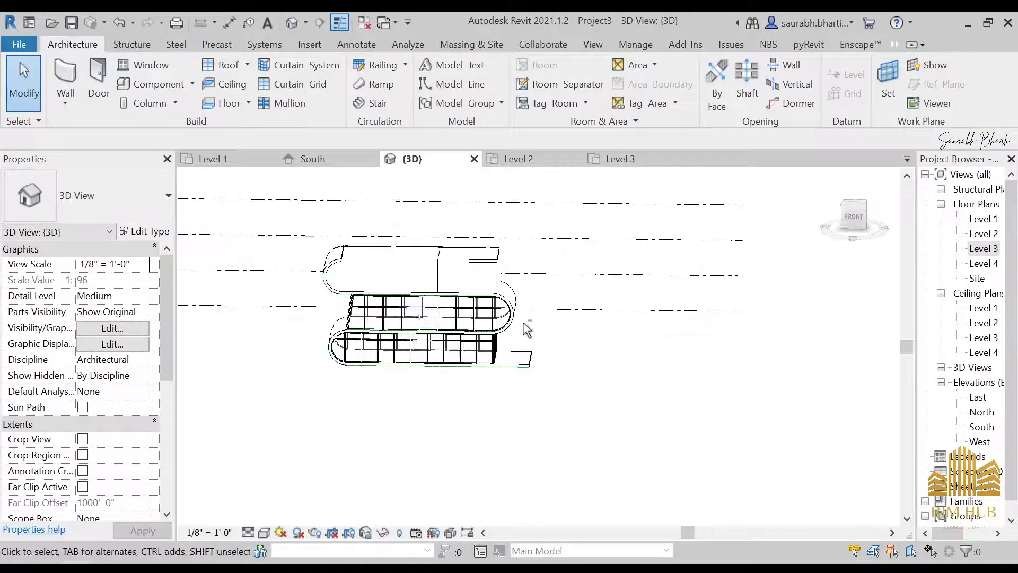
{"action": "middle_click_drag", "start_coordinate": [471, 306], "coordinate": [547, 314]}
{"action": "scroll", "coordinate": [523, 383], "scroll_direction": "up", "scroll_amount": 2}
{"action": "middle_click_drag", "start_coordinate": [548, 373], "coordinate": [570, 329], "text": "shift"}
{"action": "scroll", "coordinate": [569, 329], "scroll_direction": "down", "scroll_amount": 1}
{"action": "scroll", "coordinate": [571, 334], "scroll_direction": "down", "scroll_amount": 2}
{"action": "middle_click_drag", "start_coordinate": [579, 371], "coordinate": [664, 532], "text": "shift"}
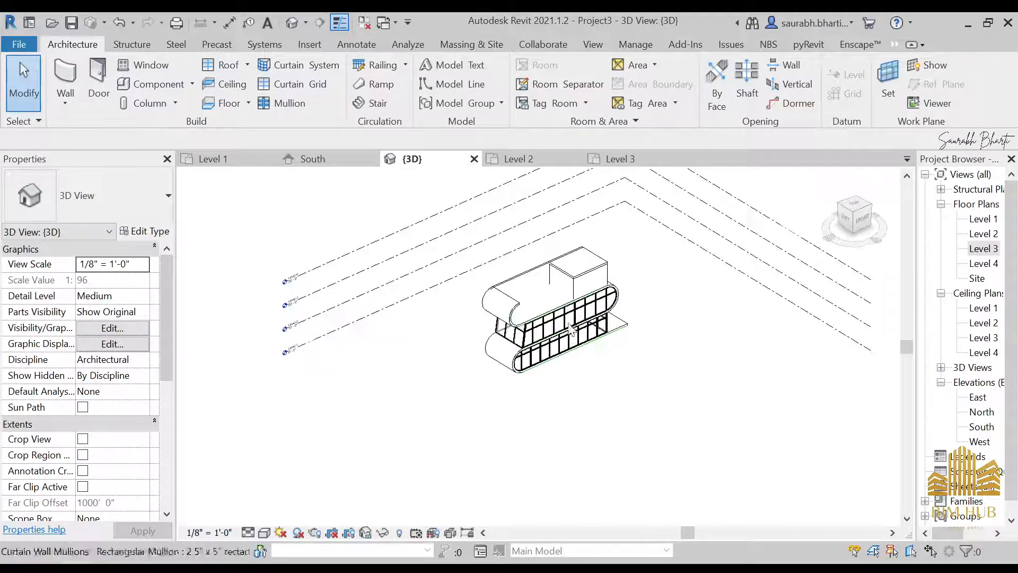
{"action": "scroll", "coordinate": [563, 319], "scroll_direction": "up", "scroll_amount": 3}
{"action": "scroll", "coordinate": [556, 286], "scroll_direction": "up", "scroll_amount": 2}
{"action": "middle_click_drag", "start_coordinate": [557, 286], "coordinate": [647, 289], "text": "shift"}
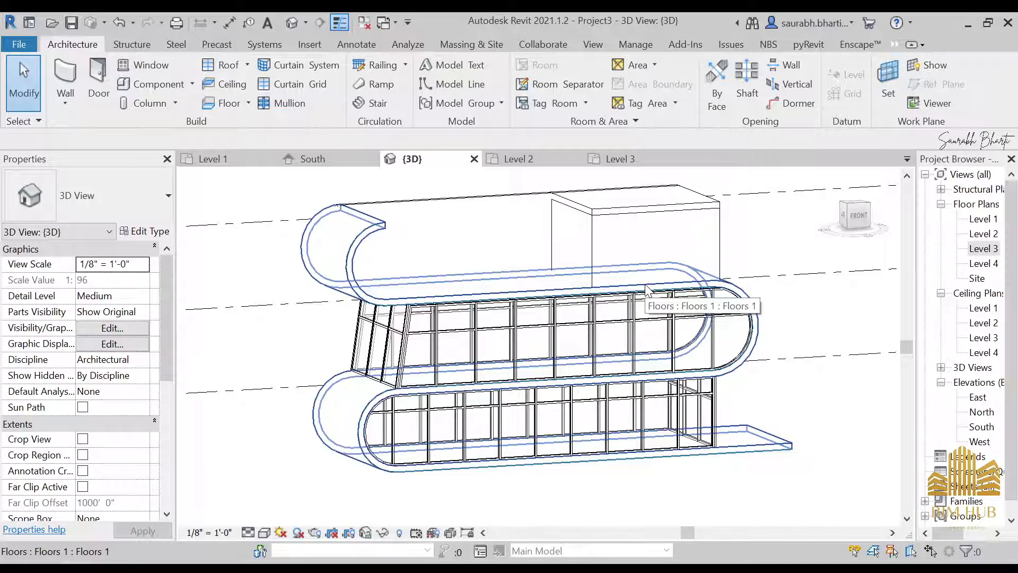
{"action": "scroll", "coordinate": [546, 289], "scroll_direction": "down", "scroll_amount": 2}
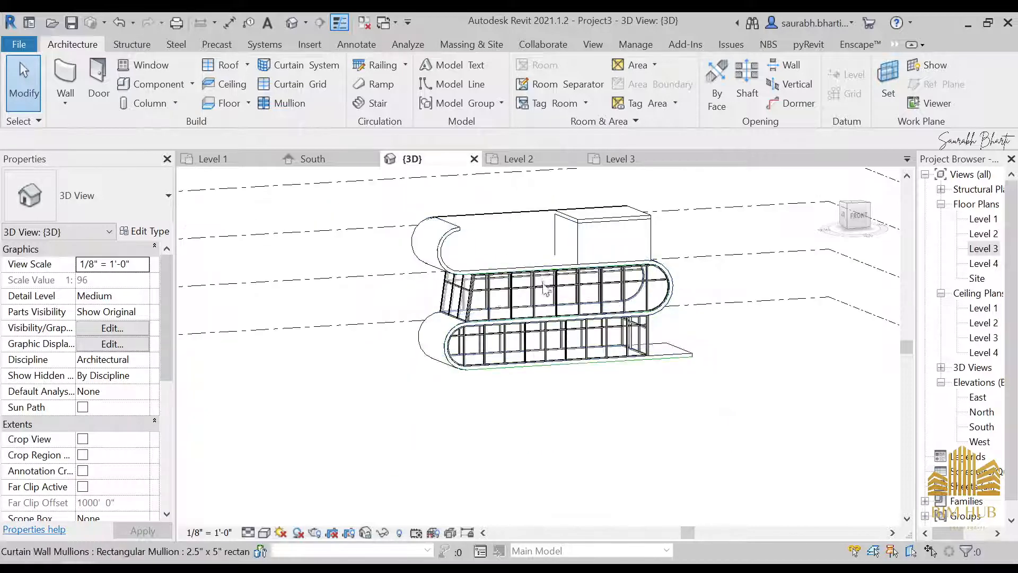
{"action": "middle_click_drag", "start_coordinate": [502, 300], "coordinate": [626, 358], "text": "shift"}
{"action": "middle_click_drag", "start_coordinate": [595, 220], "coordinate": [555, 187], "text": "shift"}
{"action": "scroll", "coordinate": [625, 318], "scroll_direction": "up", "scroll_amount": 2}
{"action": "scroll", "coordinate": [621, 319], "scroll_direction": "down", "scroll_amount": 2}
{"action": "middle_click_drag", "start_coordinate": [654, 364], "coordinate": [707, 380], "text": "shift"}
{"action": "middle_click_drag", "start_coordinate": [553, 322], "coordinate": [723, 472], "text": "shift"}
{"action": "scroll", "coordinate": [693, 408], "scroll_direction": "up", "scroll_amount": 3}
{"action": "scroll", "coordinate": [694, 411], "scroll_direction": "down", "scroll_amount": 2}
{"action": "scroll", "coordinate": [649, 313], "scroll_direction": "up", "scroll_amount": 3}
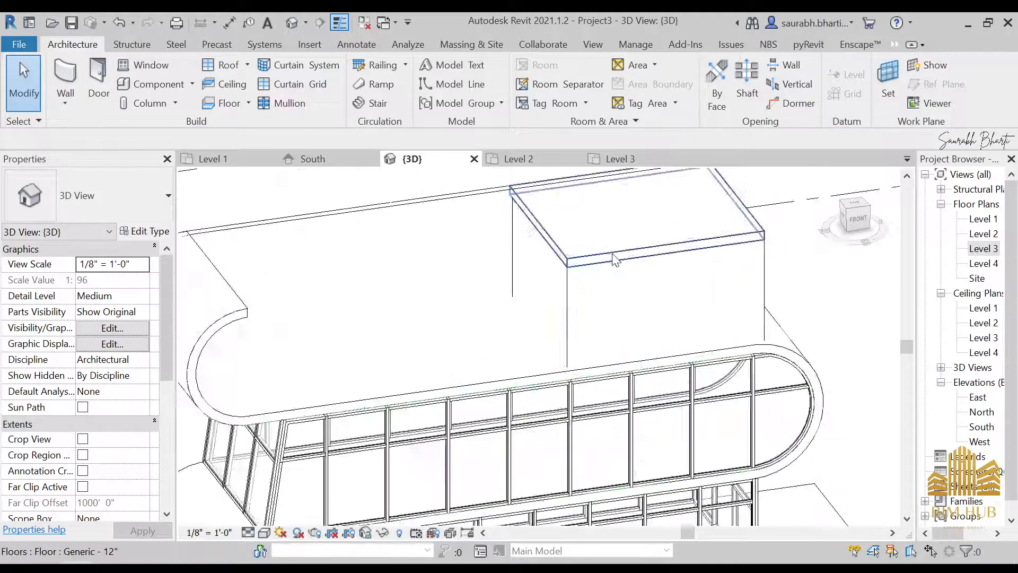
{"action": "scroll", "coordinate": [612, 255], "scroll_direction": "down", "scroll_amount": 3}
{"action": "middle_click_drag", "start_coordinate": [580, 252], "coordinate": [599, 226], "text": "shift"}
{"action": "scroll", "coordinate": [599, 227], "scroll_direction": "up", "scroll_amount": 2}
{"action": "left_click", "coordinate": [610, 236]}
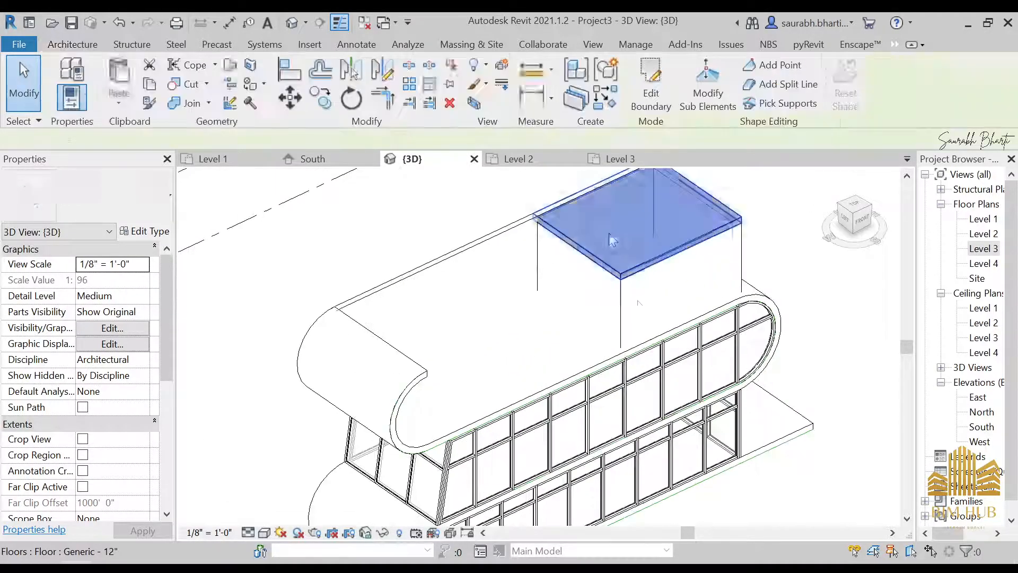
{"action": "scroll", "coordinate": [629, 281], "scroll_direction": "down", "scroll_amount": 3}
{"action": "middle_click_drag", "start_coordinate": [838, 347], "coordinate": [786, 357], "text": "shift"}
{"action": "left_click", "coordinate": [786, 357]}
{"action": "middle_click_drag", "start_coordinate": [573, 391], "coordinate": [636, 416], "text": "shift"}
{"action": "scroll", "coordinate": [636, 416], "scroll_direction": "down", "scroll_amount": 2}
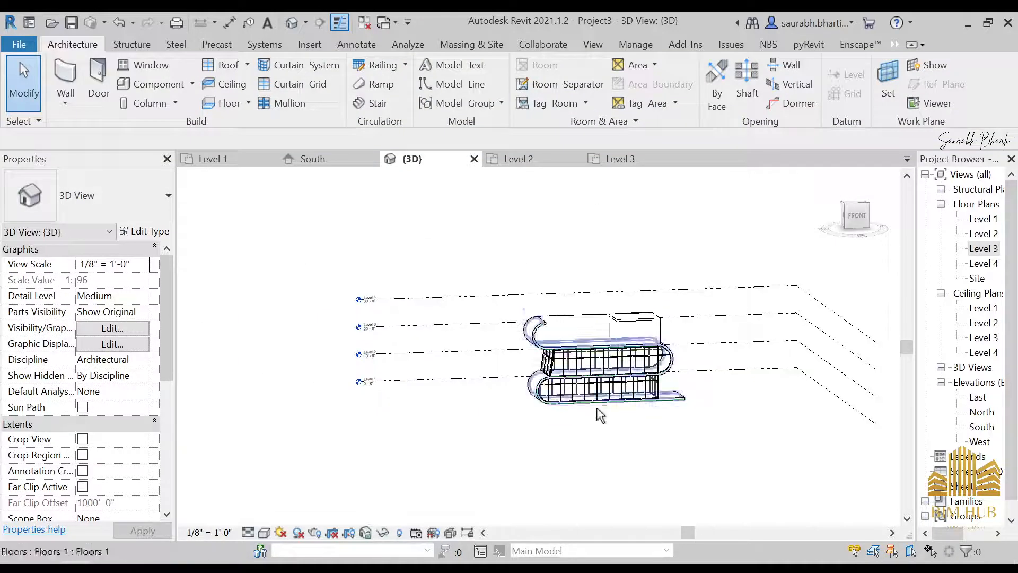
{"action": "middle_click_drag", "start_coordinate": [546, 357], "coordinate": [603, 382], "text": "shift"}
{"action": "scroll", "coordinate": [604, 382], "scroll_direction": "up", "scroll_amount": 3}
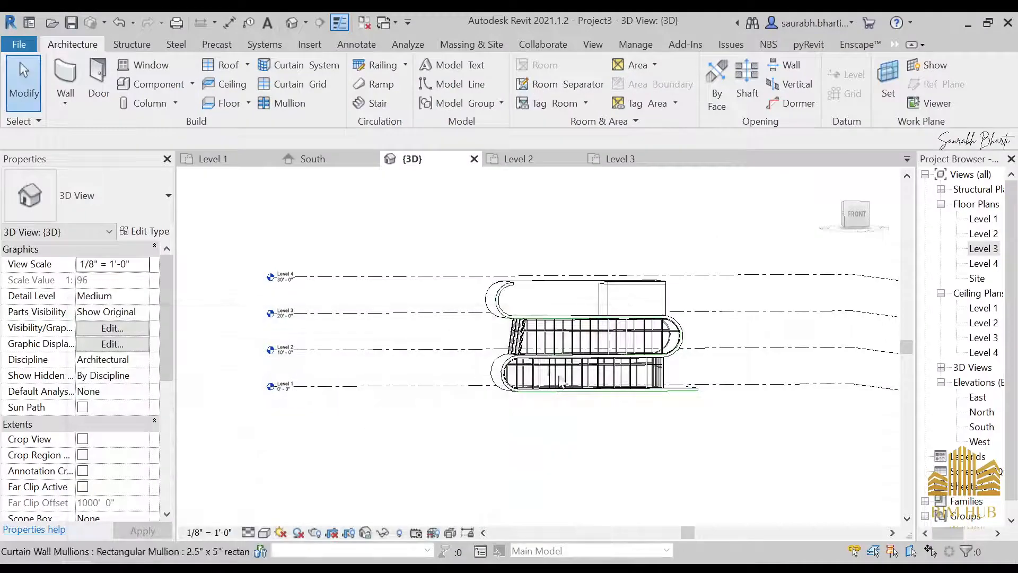
{"action": "scroll", "coordinate": [620, 374], "scroll_direction": "down", "scroll_amount": 2}
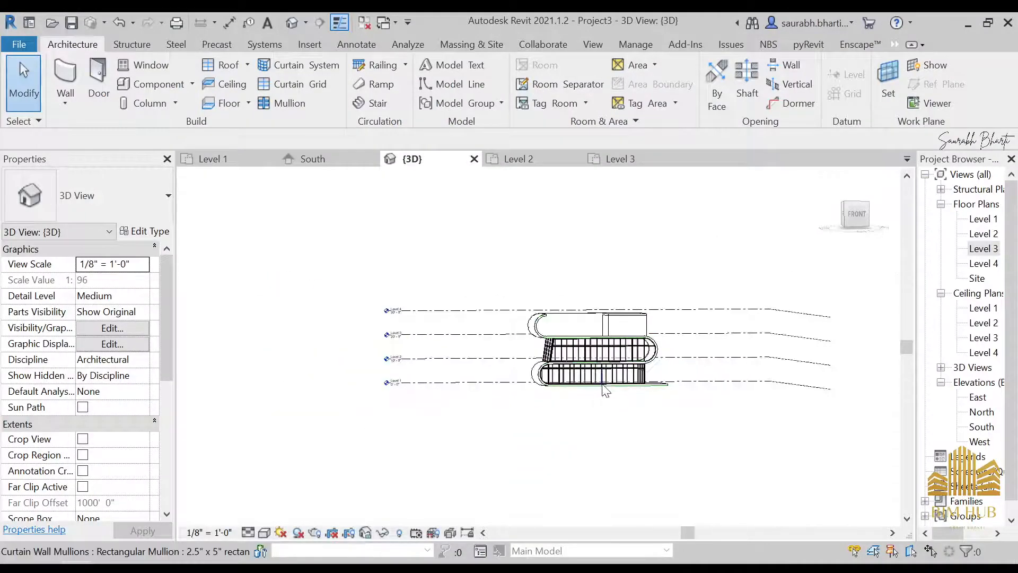
{"action": "middle_click_drag", "start_coordinate": [619, 374], "coordinate": [508, 384], "text": "shift"}
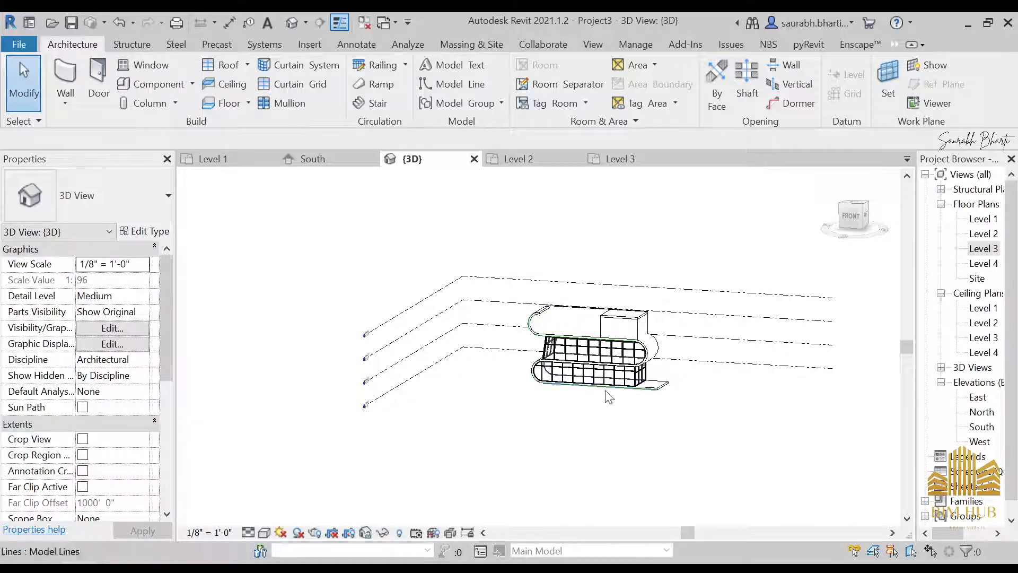
{"action": "middle_click_drag", "start_coordinate": [609, 458], "coordinate": [620, 358], "text": "shift"}
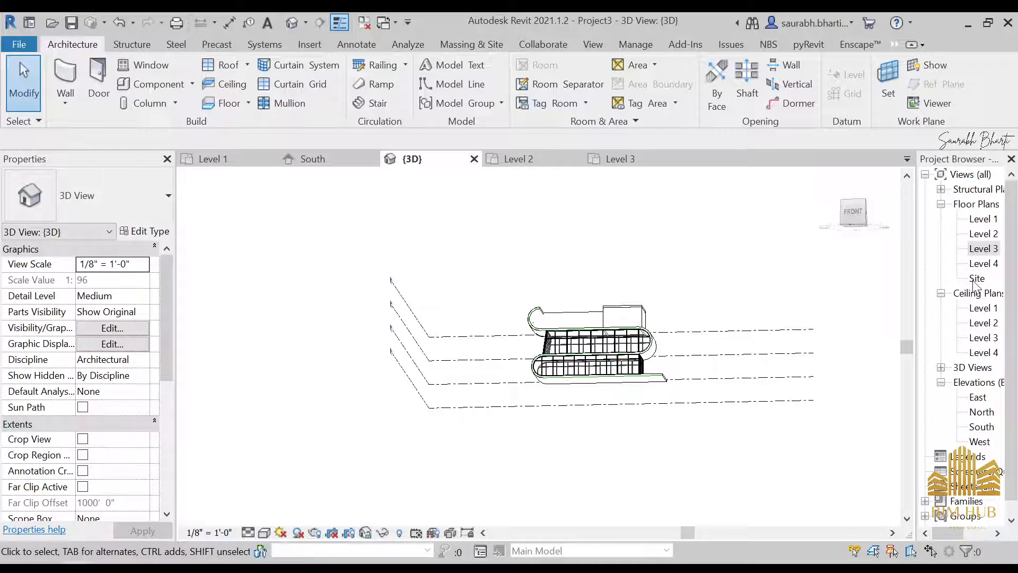
Create a rectangular Generic - 12" floor of about 5321 SF at Level 1, extending around the building on all sides.
{"action": "double_click", "coordinate": [985, 222]}
{"action": "scroll", "coordinate": [695, 360], "scroll_direction": "down", "scroll_amount": 2}
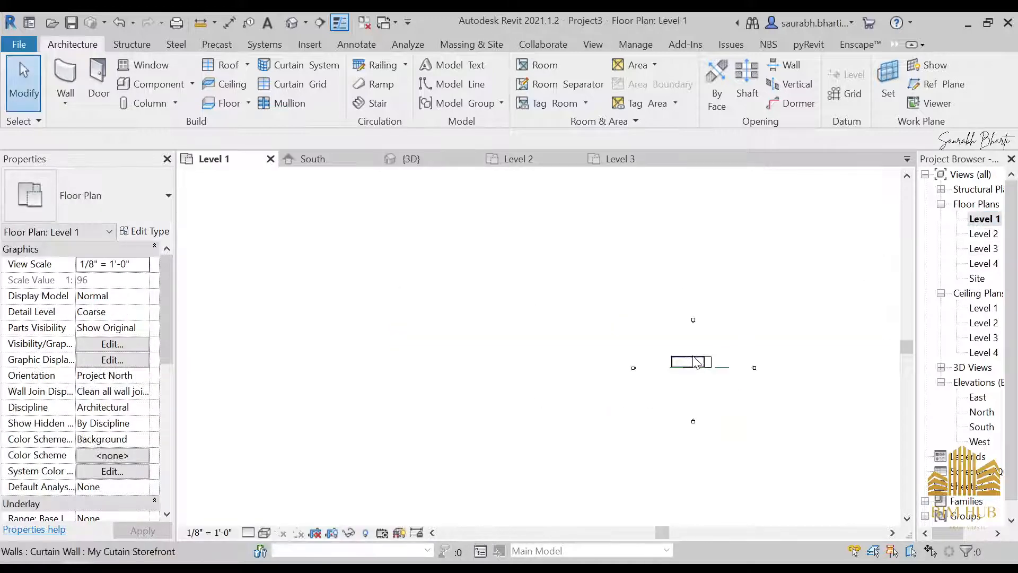
{"action": "scroll", "coordinate": [700, 393], "scroll_direction": "up", "scroll_amount": 3}
{"action": "middle_click_drag", "start_coordinate": [660, 351], "coordinate": [583, 353]}
{"action": "scroll", "coordinate": [582, 351], "scroll_direction": "up", "scroll_amount": 1}
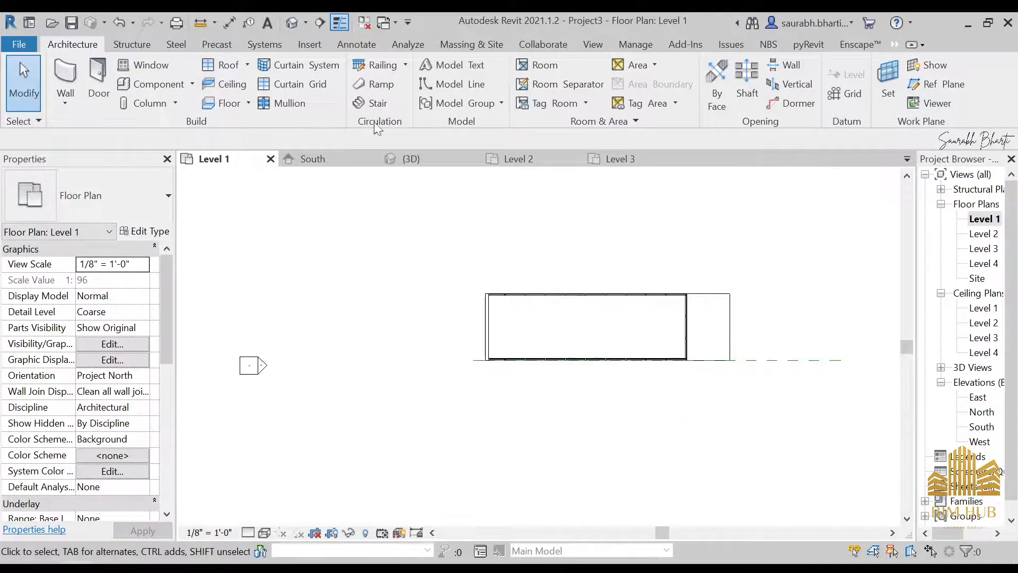
{"action": "left_click", "coordinate": [223, 103]}
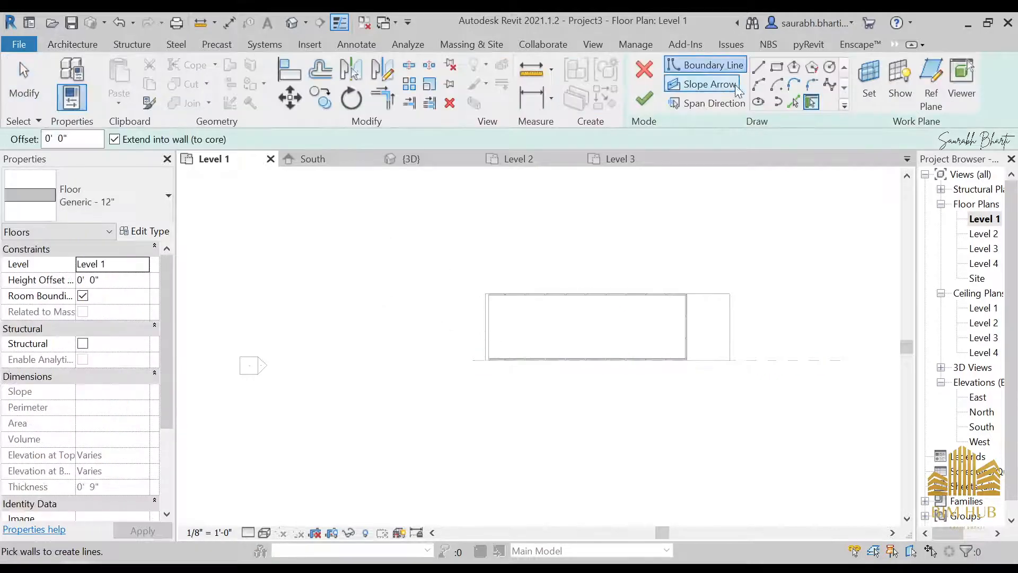
{"action": "left_click", "coordinate": [777, 67]}
{"action": "left_click", "coordinate": [377, 250]}
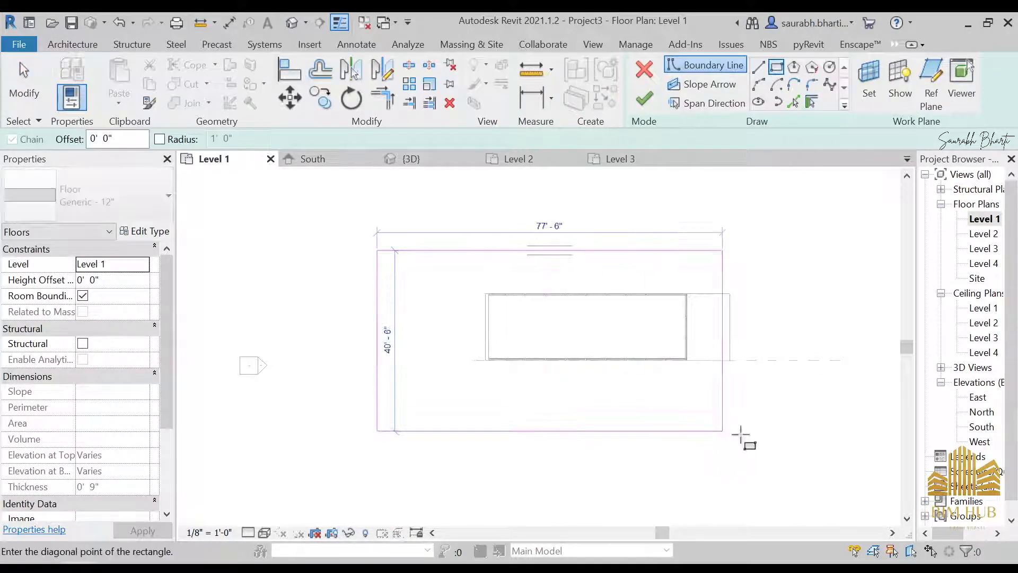
{"action": "left_click", "coordinate": [856, 470]}
{"action": "left_click", "coordinate": [644, 100]}
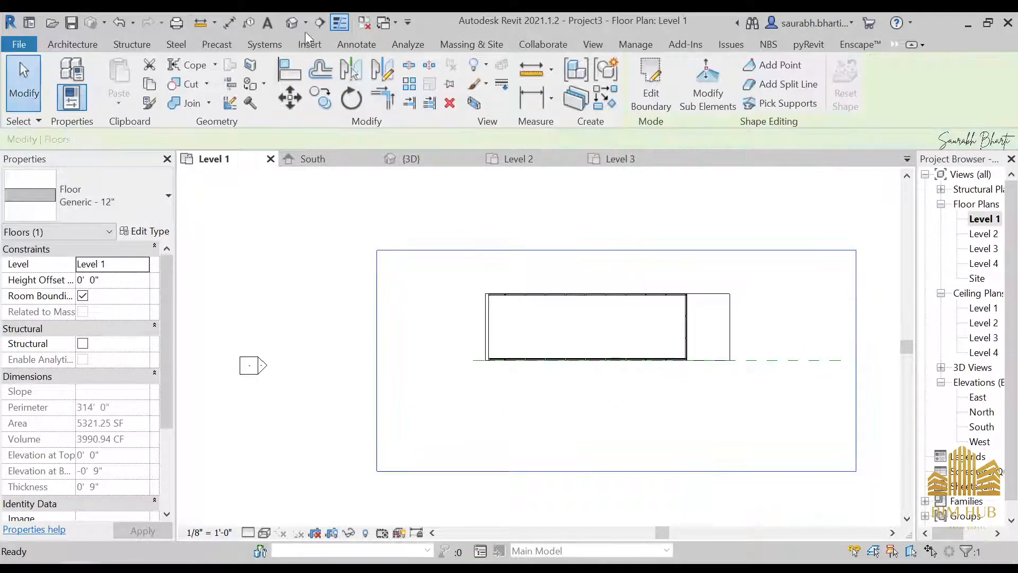
Check in 3D from the front how the new ground slab meets the underside of the curved slab.
{"action": "left_click", "coordinate": [292, 23]}
{"action": "scroll", "coordinate": [543, 363], "scroll_direction": "down", "scroll_amount": 1}
{"action": "left_click", "coordinate": [662, 373]}
{"action": "middle_click_drag", "start_coordinate": [586, 467], "coordinate": [618, 494], "text": "shift"}
{"action": "left_click", "coordinate": [860, 231]}
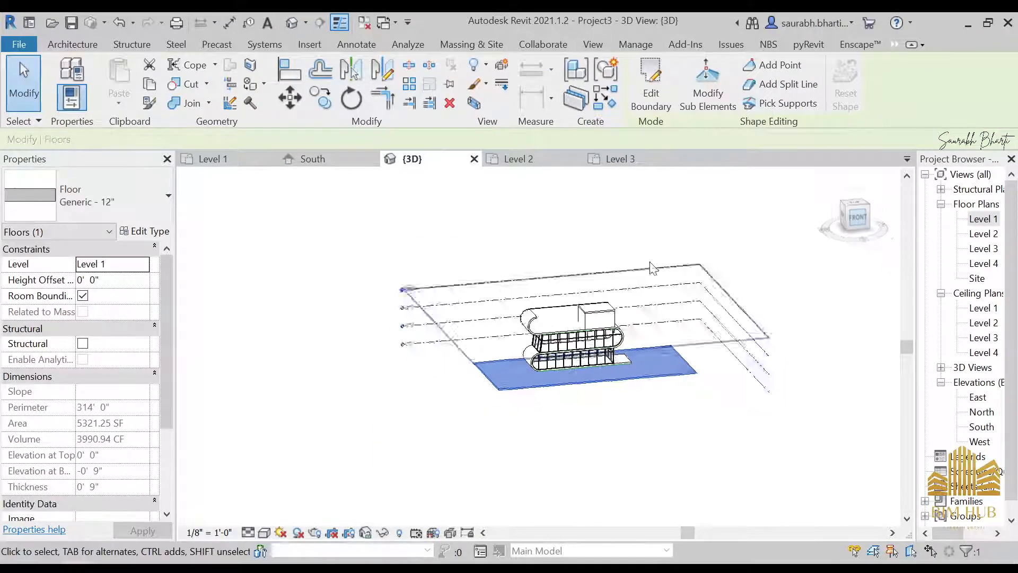
{"action": "left_click", "coordinate": [134, 284]}
{"action": "left_click", "coordinate": [507, 400]}
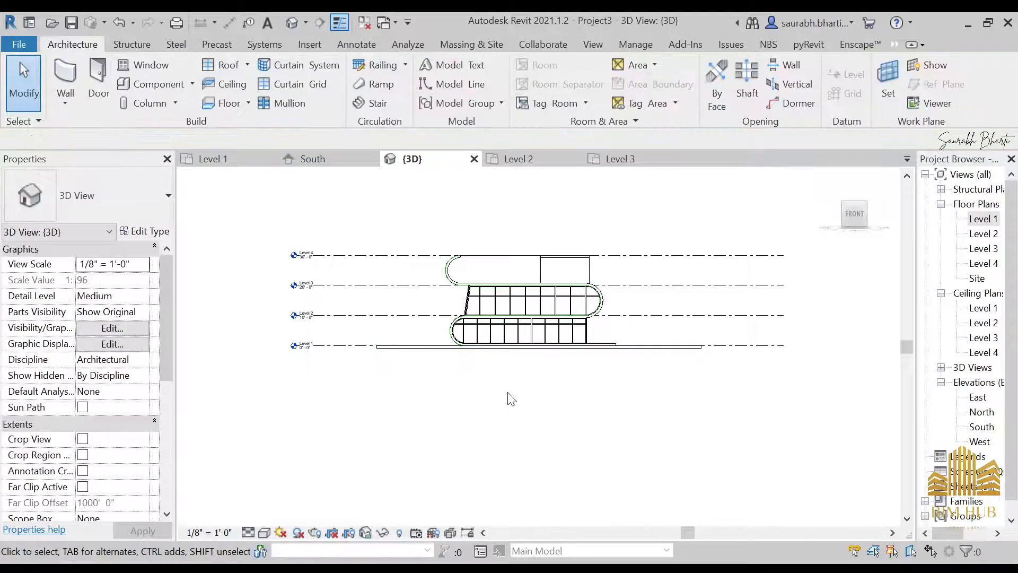
{"action": "scroll", "coordinate": [504, 388], "scroll_direction": "up", "scroll_amount": 5}
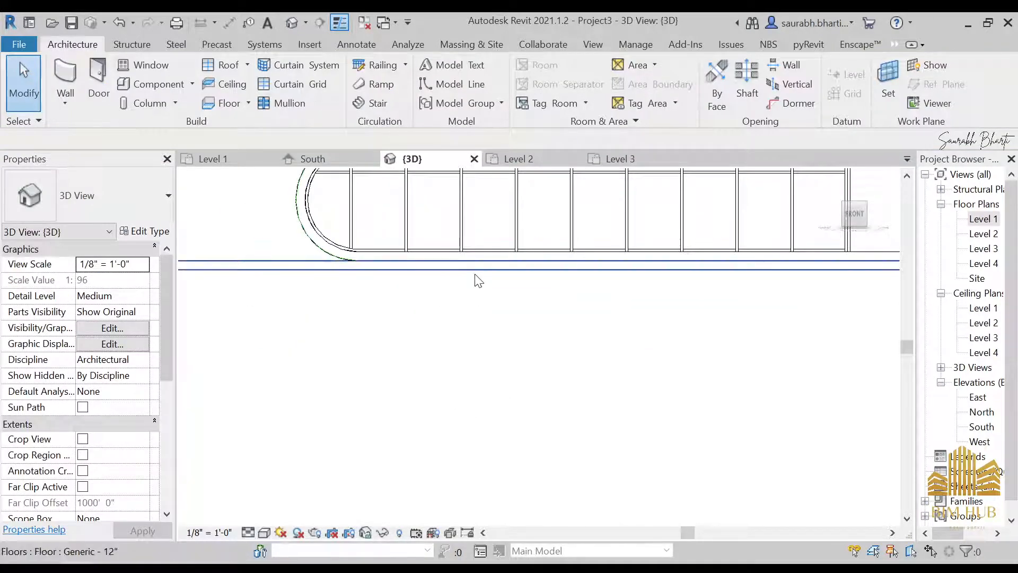
Enlarge the ground slab's boundary on all sides: front edge about 56' from the building's front, side edges about 88' and 60' from its glazed end wall.
{"action": "left_click", "coordinate": [475, 279]}
{"action": "scroll", "coordinate": [455, 345], "scroll_direction": "down", "scroll_amount": 3}
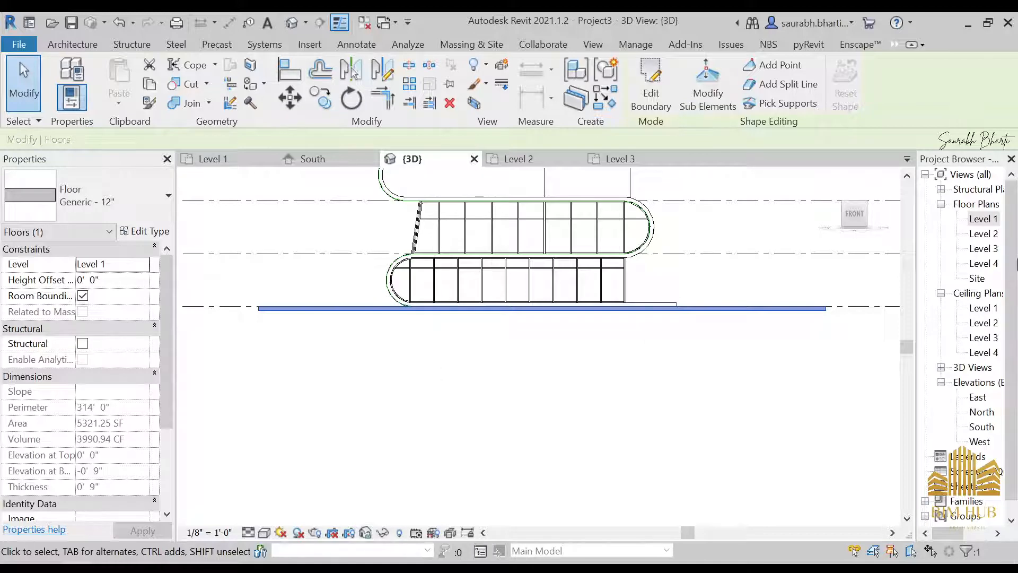
{"action": "double_click", "coordinate": [984, 219]}
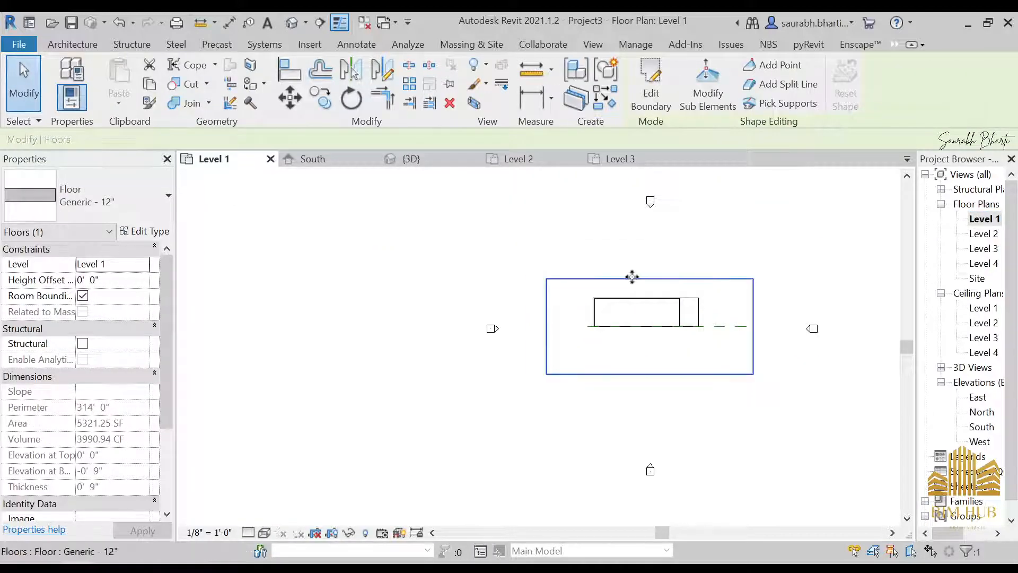
{"action": "left_click", "coordinate": [650, 93]}
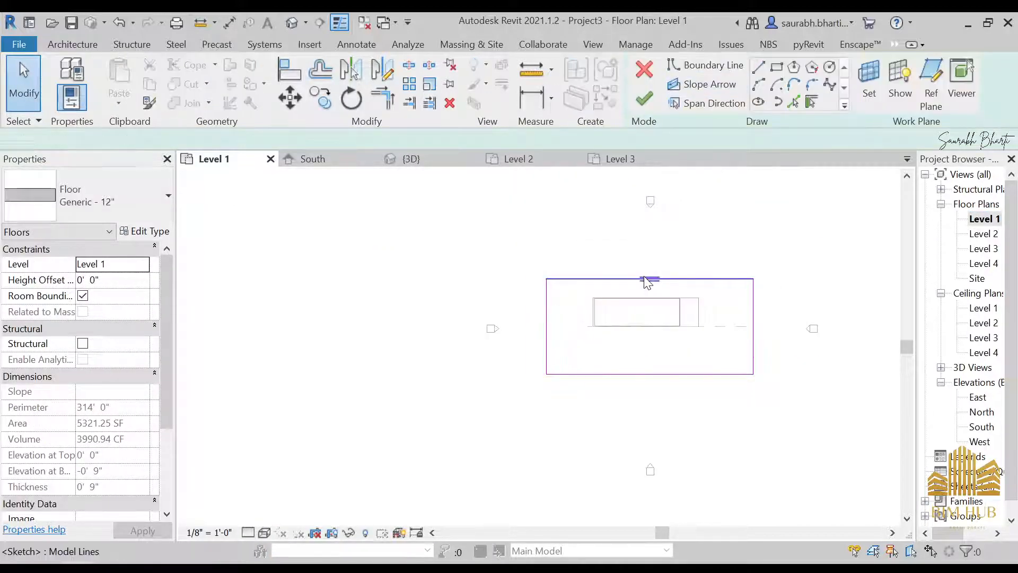
{"action": "left_click_drag", "start_coordinate": [650, 279], "coordinate": [650, 219]}
{"action": "left_click", "coordinate": [546, 296]}
{"action": "left_click_drag", "start_coordinate": [547, 296], "coordinate": [496, 284]}
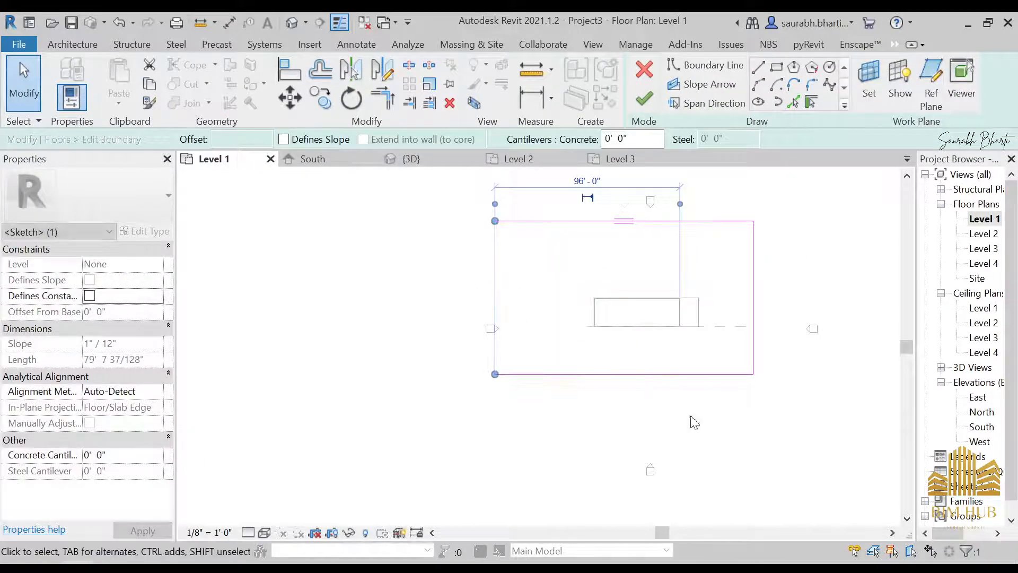
{"action": "left_click_drag", "start_coordinate": [659, 375], "coordinate": [657, 434]}
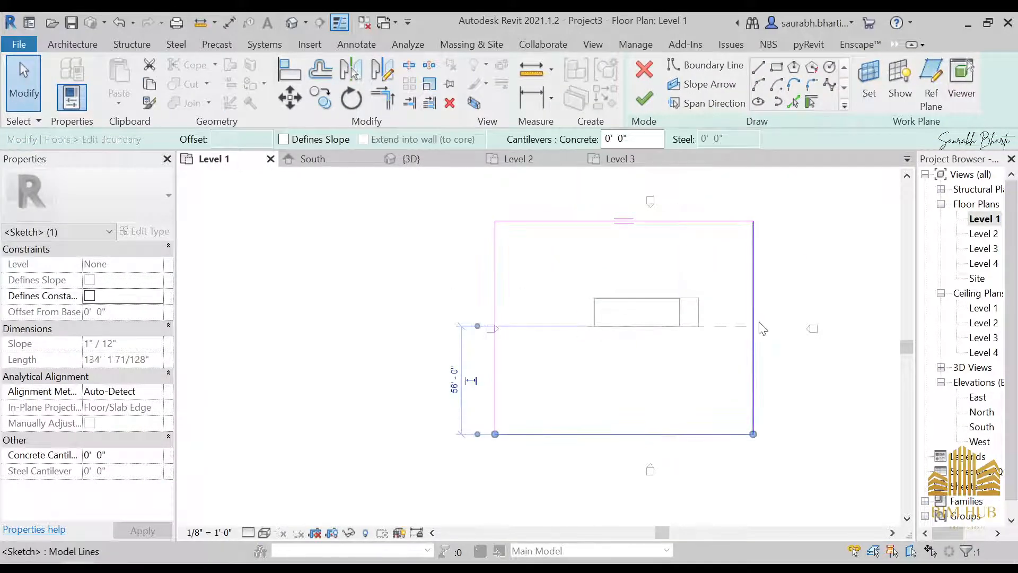
{"action": "left_click_drag", "start_coordinate": [755, 366], "coordinate": [795, 336]}
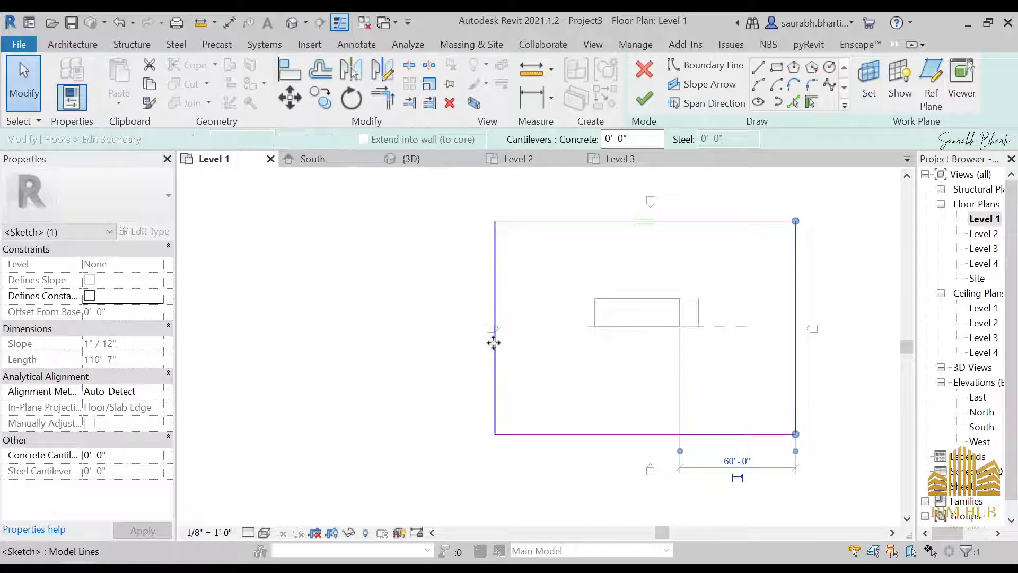
{"action": "left_click_drag", "start_coordinate": [493, 341], "coordinate": [510, 344]}
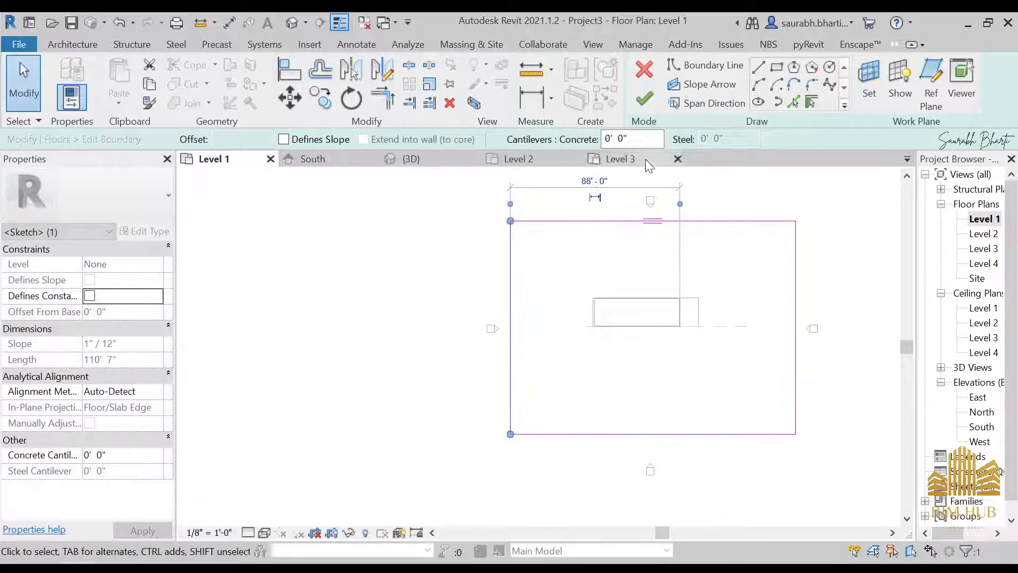
{"action": "left_click", "coordinate": [645, 99]}
Duplicate the enlarged ground slab's floor type as Grass, keeping its layer structure, and apply it to the slab.
{"action": "scroll", "coordinate": [631, 325], "scroll_direction": "down", "scroll_amount": 6}
{"action": "mouse_move", "coordinate": [666, 422]}
{"action": "middle_mouse_down"}
{"action": "mouse_move", "coordinate": [654, 377]}
{"action": "mouse_move", "coordinate": [658, 292]}
{"action": "middle_mouse_up"}
{"action": "left_click", "coordinate": [292, 24]}
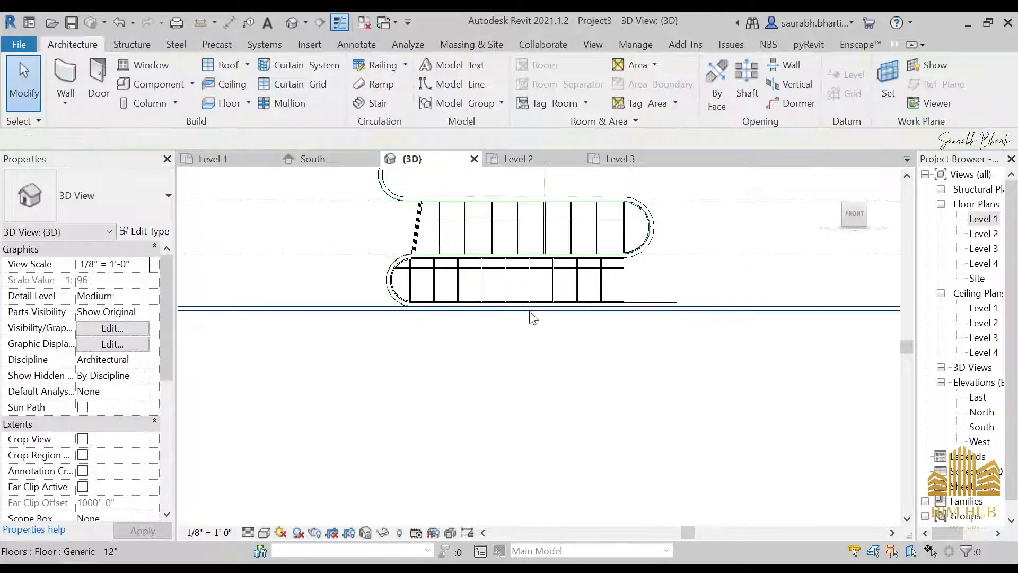
{"action": "left_click", "coordinate": [139, 231]}
{"action": "left_click", "coordinate": [864, 134]}
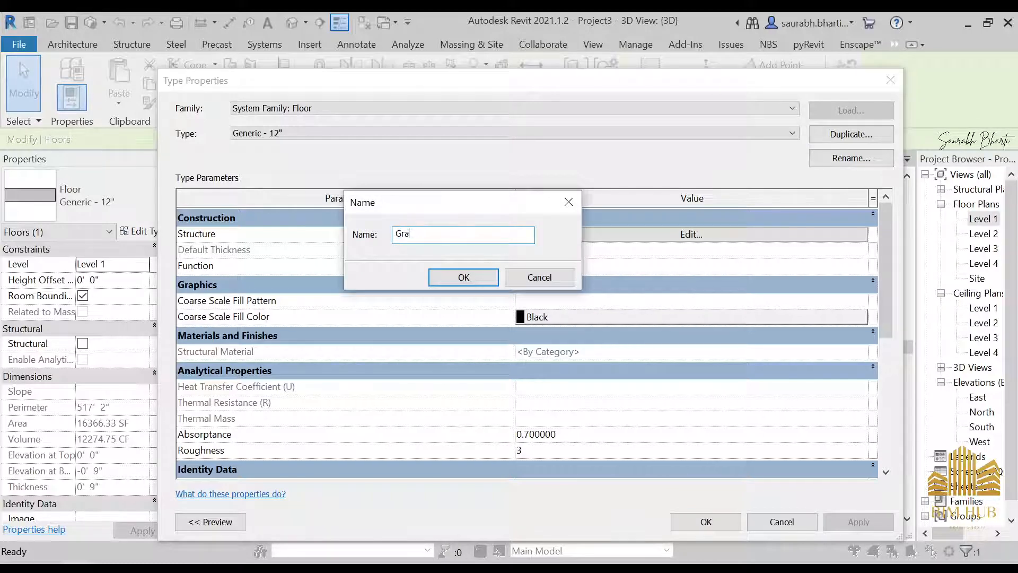
{"action": "key", "text": "Return"}
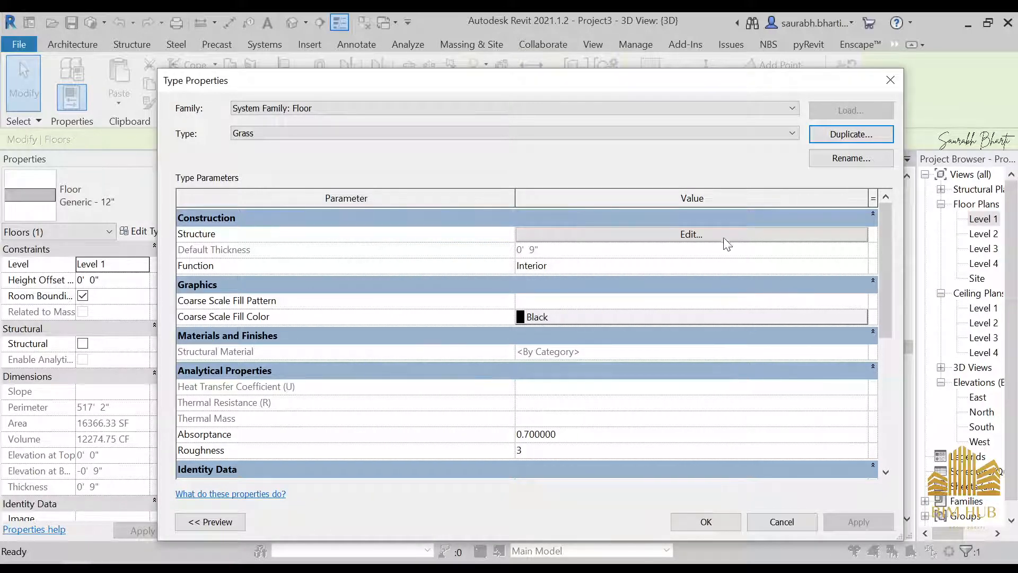
{"action": "left_click", "coordinate": [691, 233]}
{"action": "left_click", "coordinate": [683, 514]}
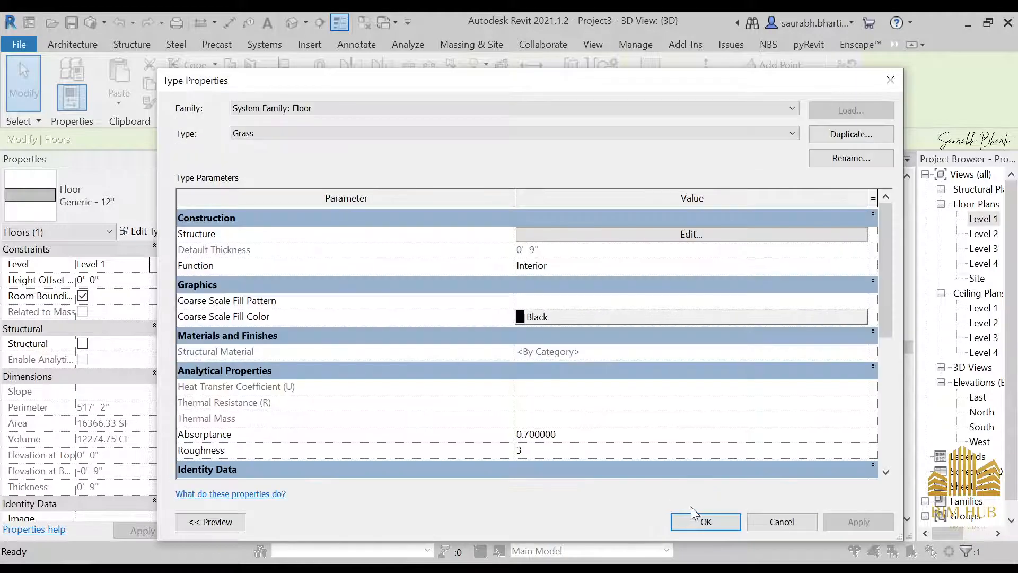
{"action": "left_click", "coordinate": [695, 517]}
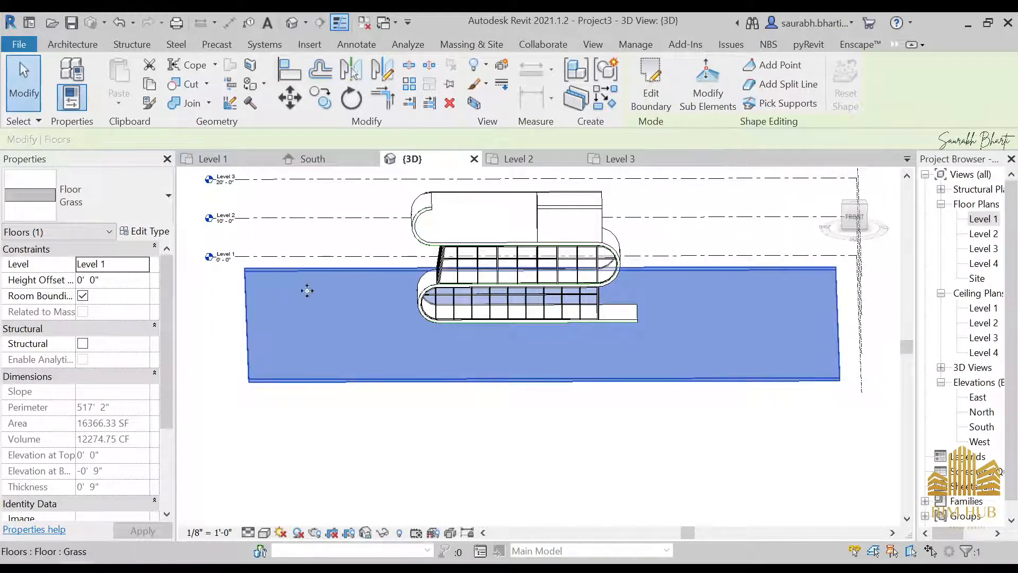
Create a new material named 1.Grass for the structure layer of the ground slab's Grass floor type.
{"action": "left_click", "coordinate": [158, 233]}
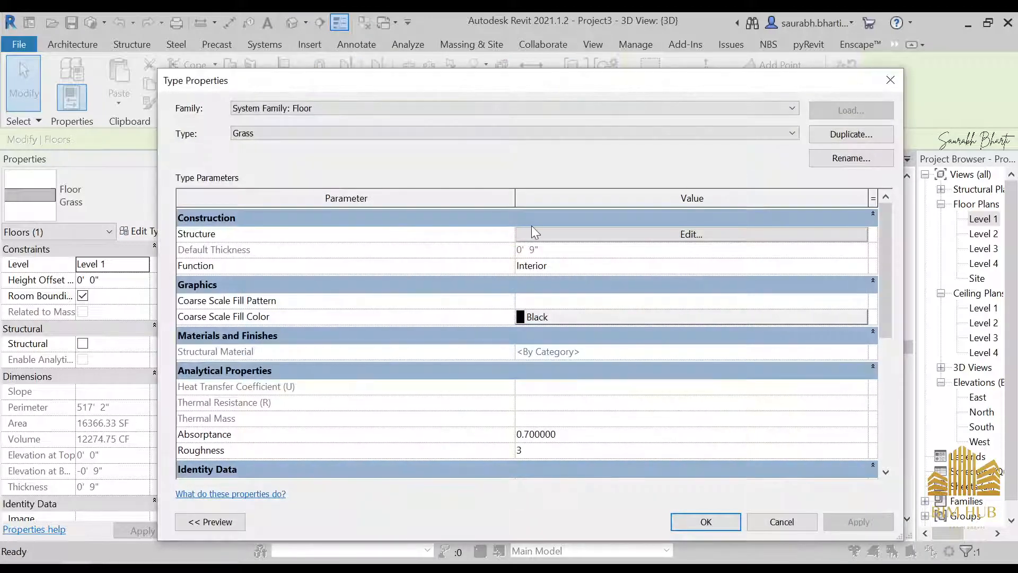
{"action": "left_click", "coordinate": [533, 234]}
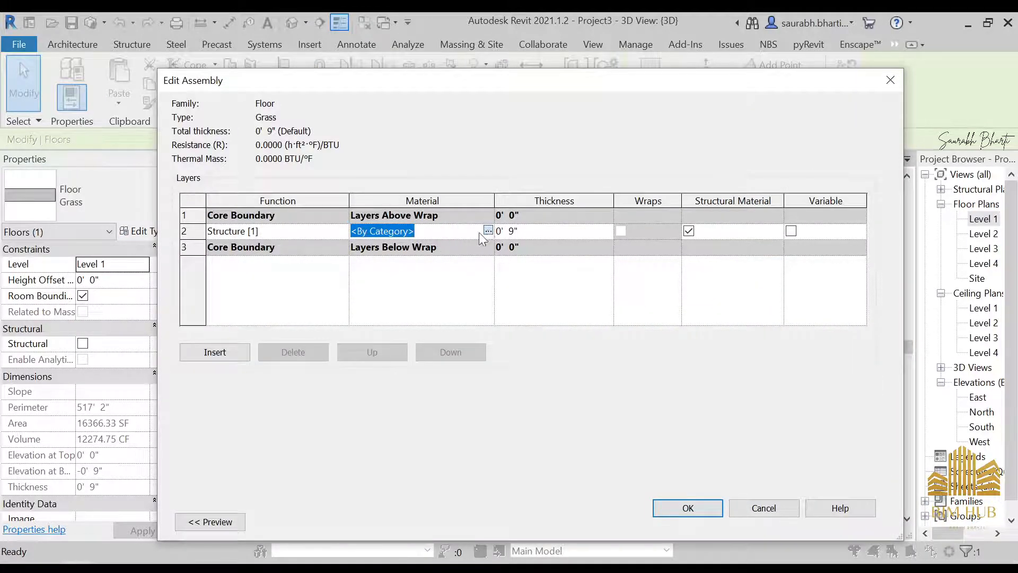
{"action": "left_click", "coordinate": [487, 231]}
{"action": "left_click", "coordinate": [50, 484]}
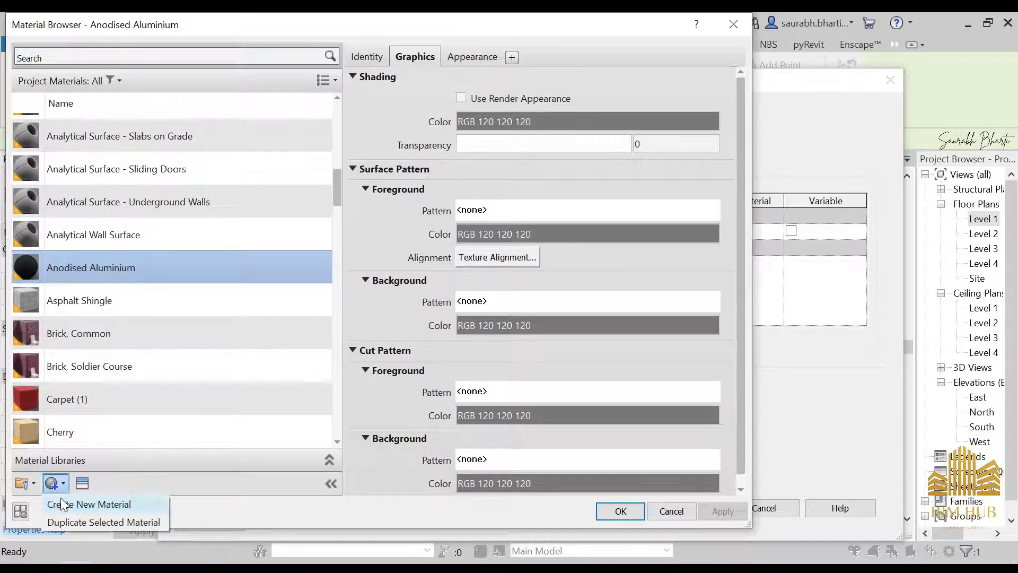
{"action": "left_click", "coordinate": [69, 504]}
{"action": "right_click", "coordinate": [99, 277]}
{"action": "left_click", "coordinate": [126, 319]}
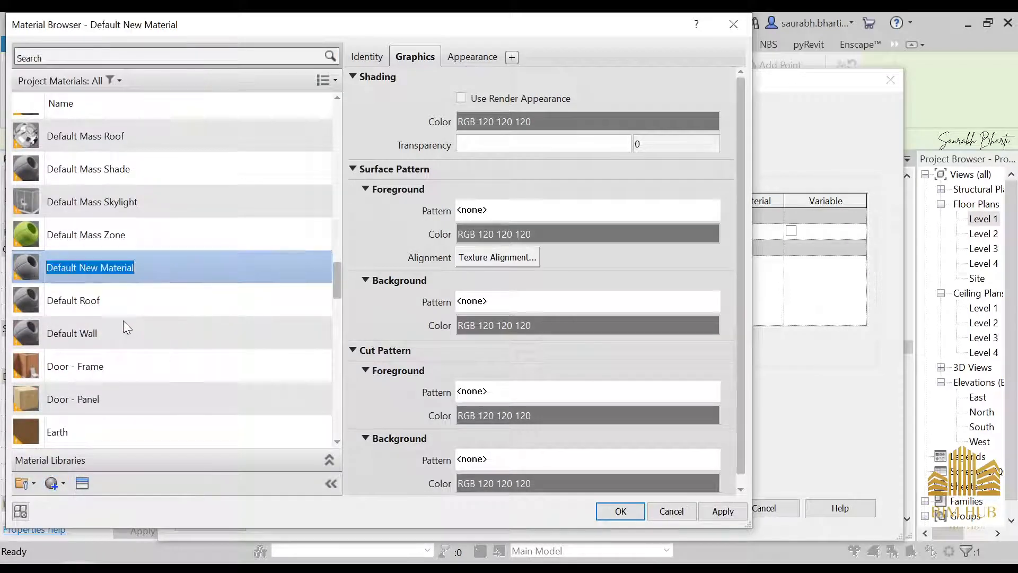
{"action": "type", "text": "1.Grass"}
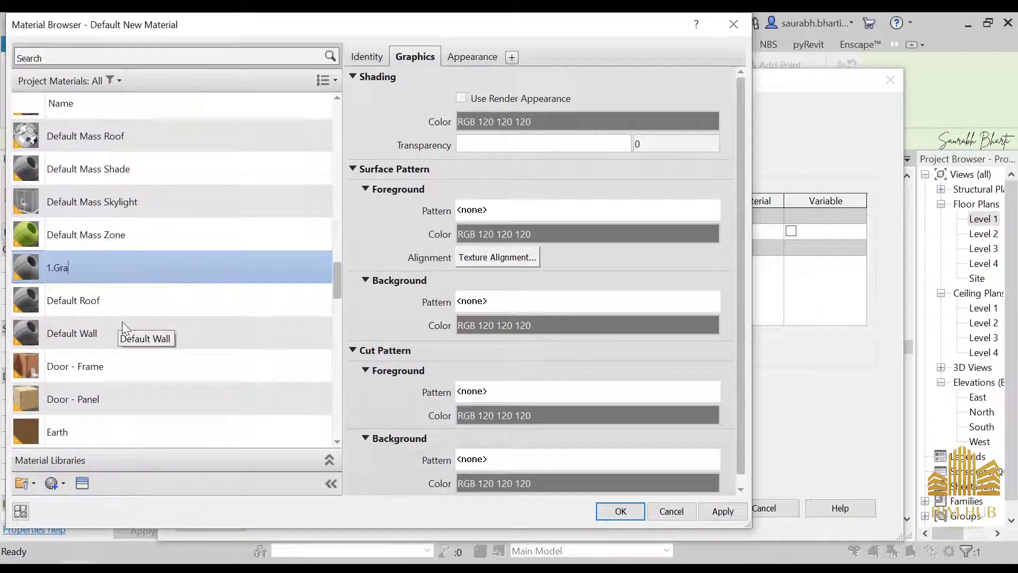
{"action": "key", "text": "Return"}
Give the 1.Grass material the Grass - High Quality appearance asset and apply it to the Grass floor type's structure layer.
{"action": "left_click", "coordinate": [82, 483]}
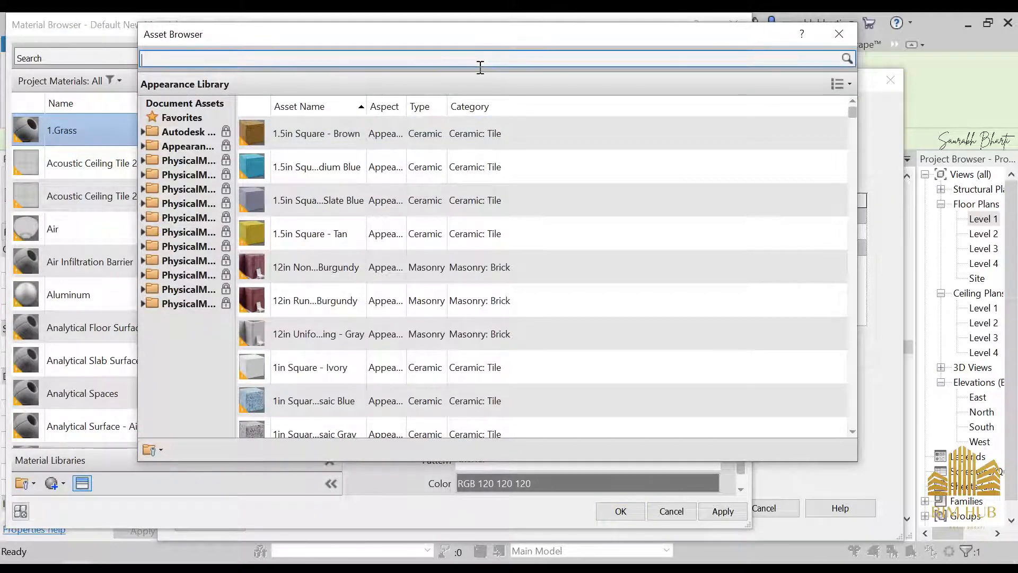
{"action": "key", "text": "Return"}
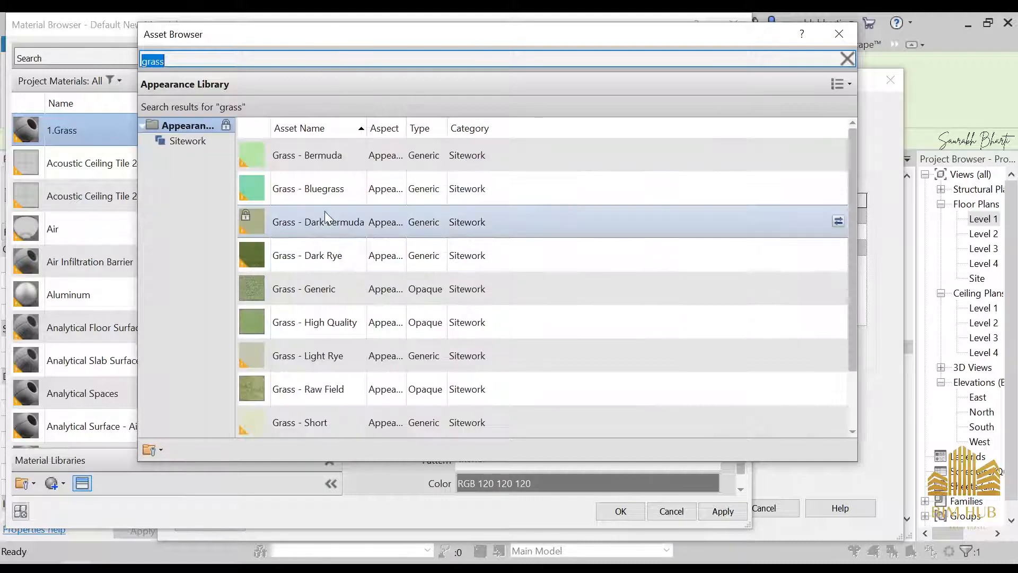
{"action": "left_click", "coordinate": [325, 331]}
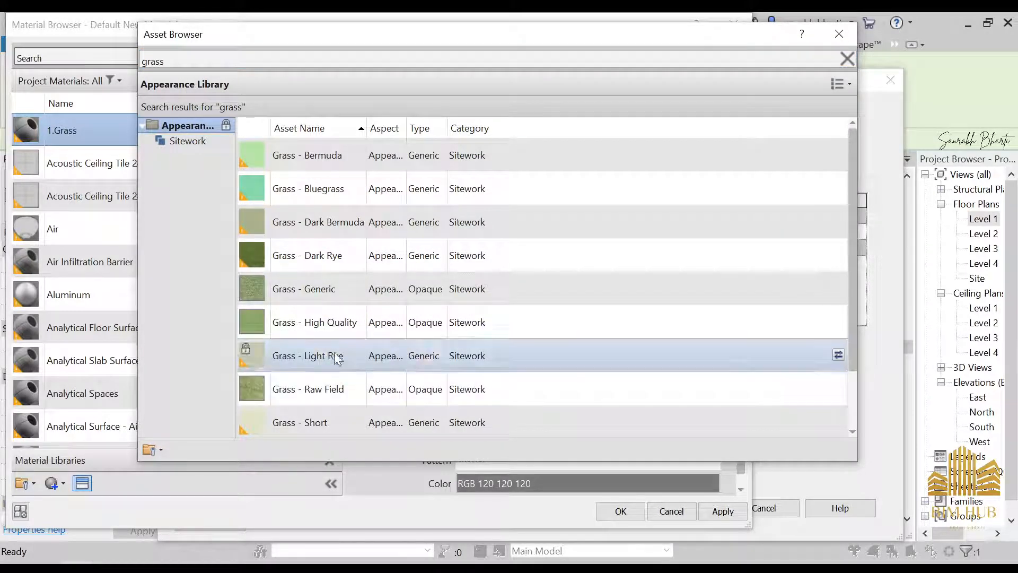
{"action": "left_click", "coordinate": [848, 58]}
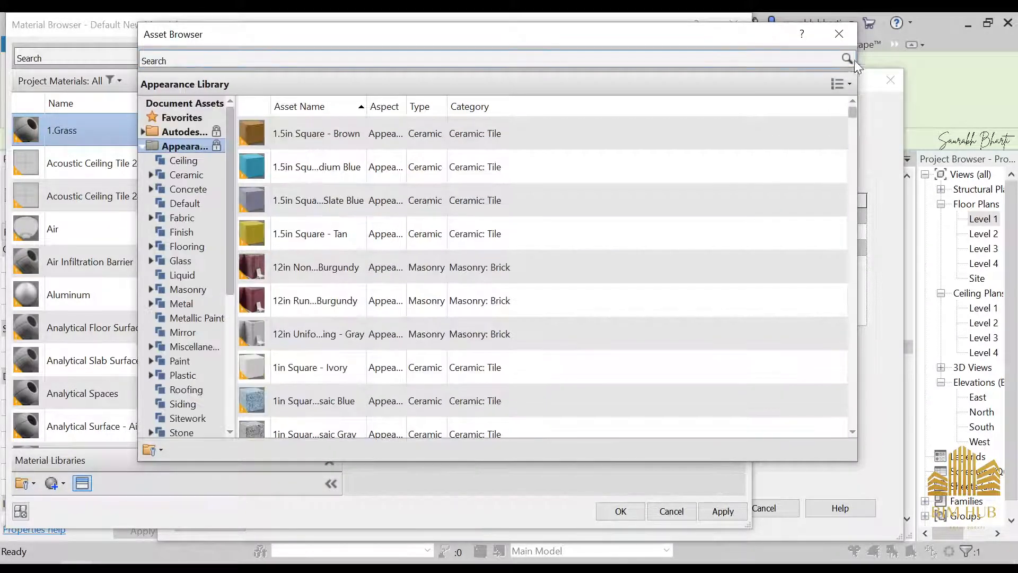
{"action": "left_click", "coordinate": [839, 34]}
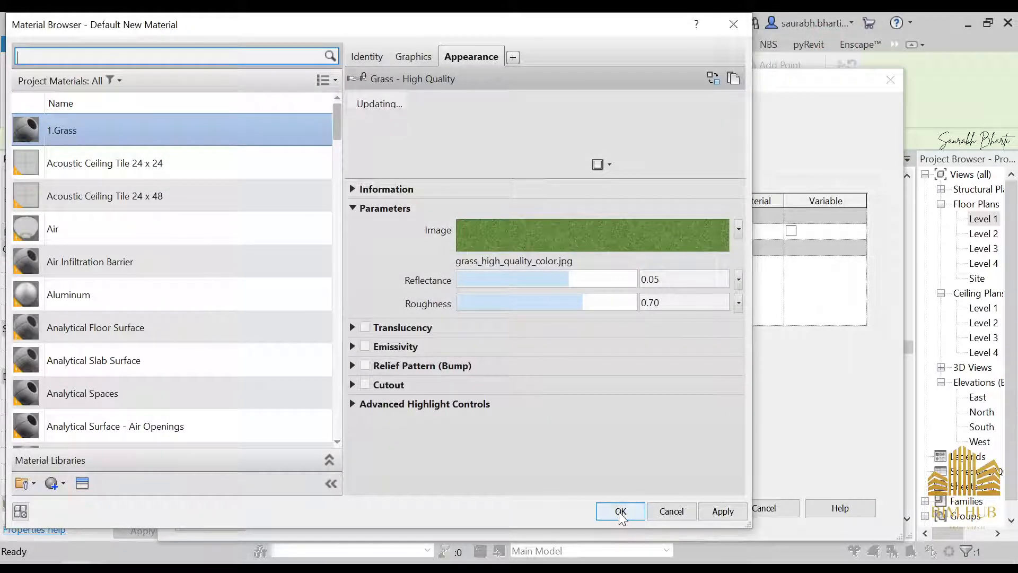
{"action": "left_click", "coordinate": [620, 514]}
{"action": "left_click", "coordinate": [699, 508]}
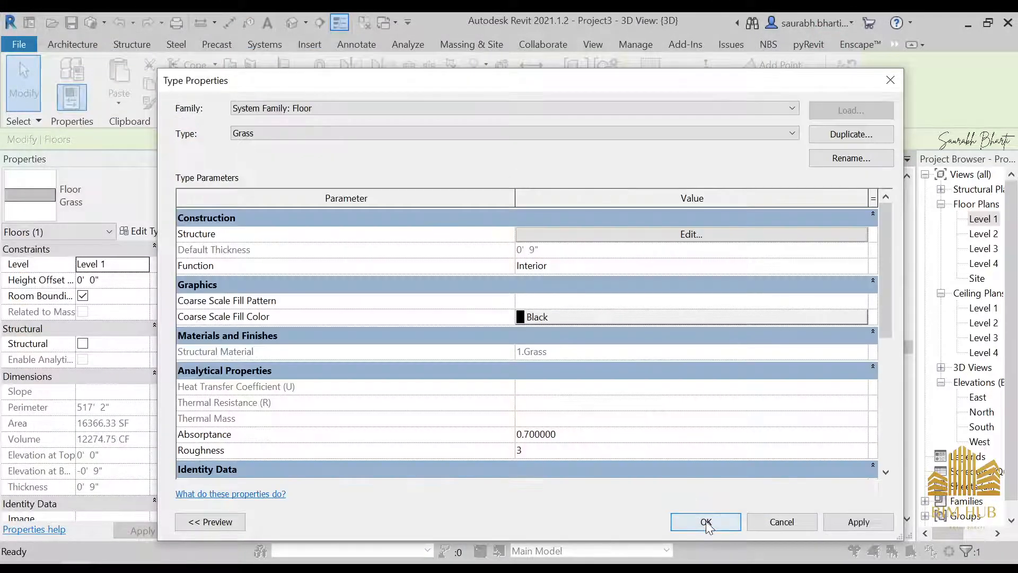
{"action": "left_click", "coordinate": [706, 522]}
Switch the 3D view to a visual style that shows the building and ground slab with their material textures.
{"action": "left_click", "coordinate": [630, 424]}
{"action": "middle_click_drag", "start_coordinate": [629, 425], "coordinate": [627, 366], "text": "shift"}
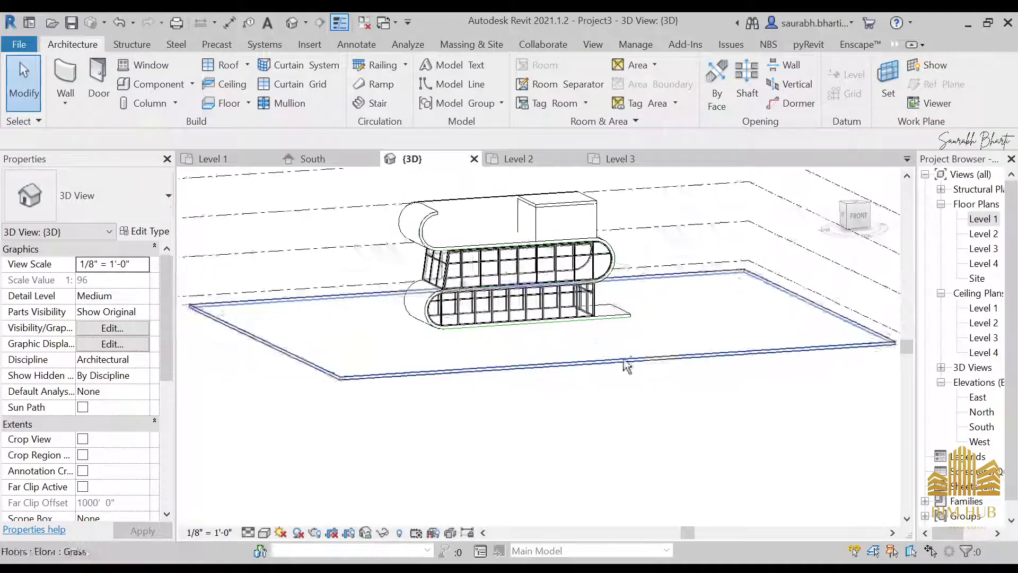
{"action": "left_click", "coordinate": [264, 532]}
{"action": "left_click", "coordinate": [276, 516]}
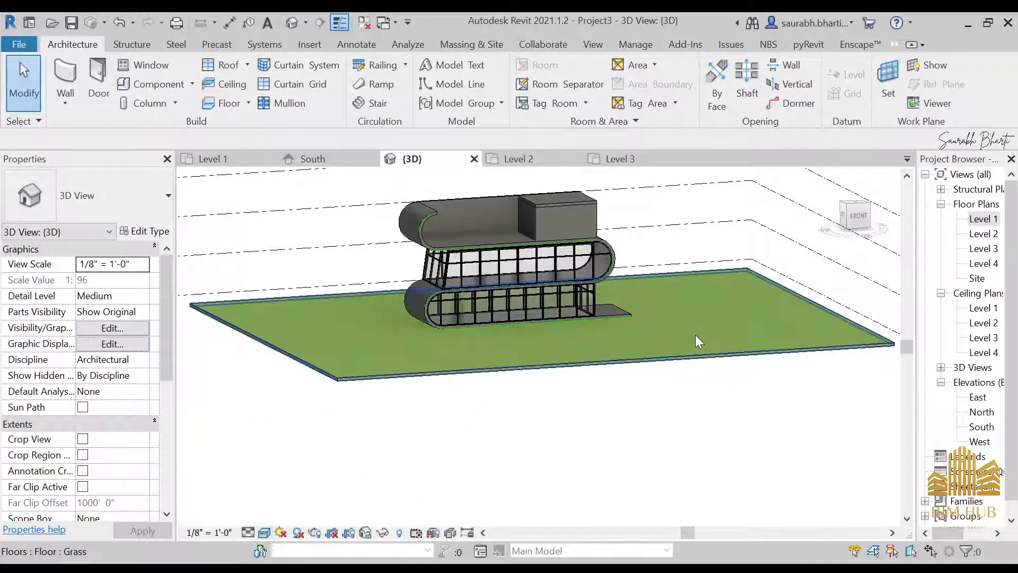
{"action": "middle_click_drag", "start_coordinate": [699, 341], "coordinate": [546, 366], "text": "shift"}
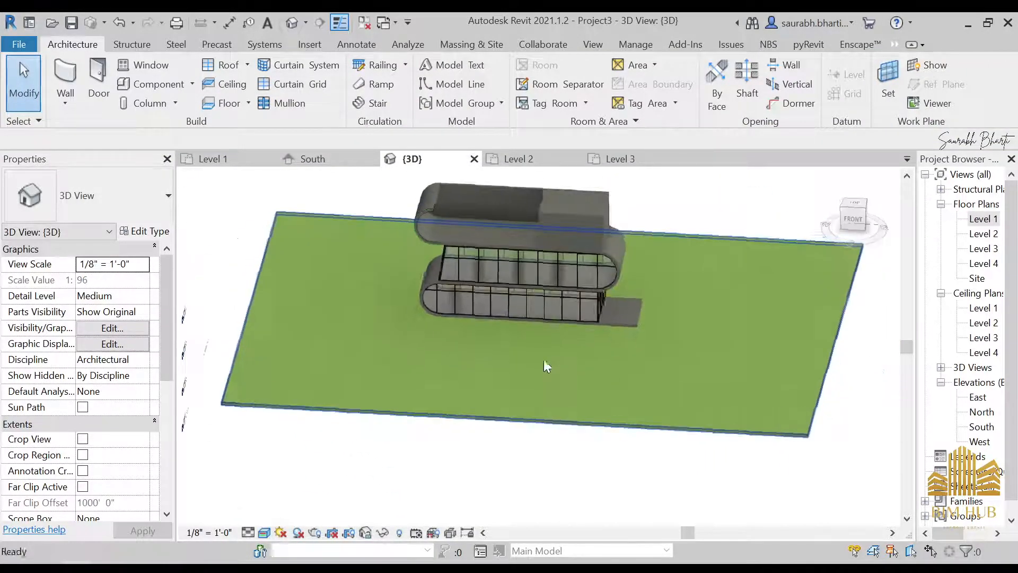
Set the structure layer material of the top storey's Generic - 8" wall type to Gypsum Wall Board.
{"action": "scroll", "coordinate": [565, 259], "scroll_direction": "up", "scroll_amount": 3}
{"action": "left_click", "coordinate": [579, 212]}
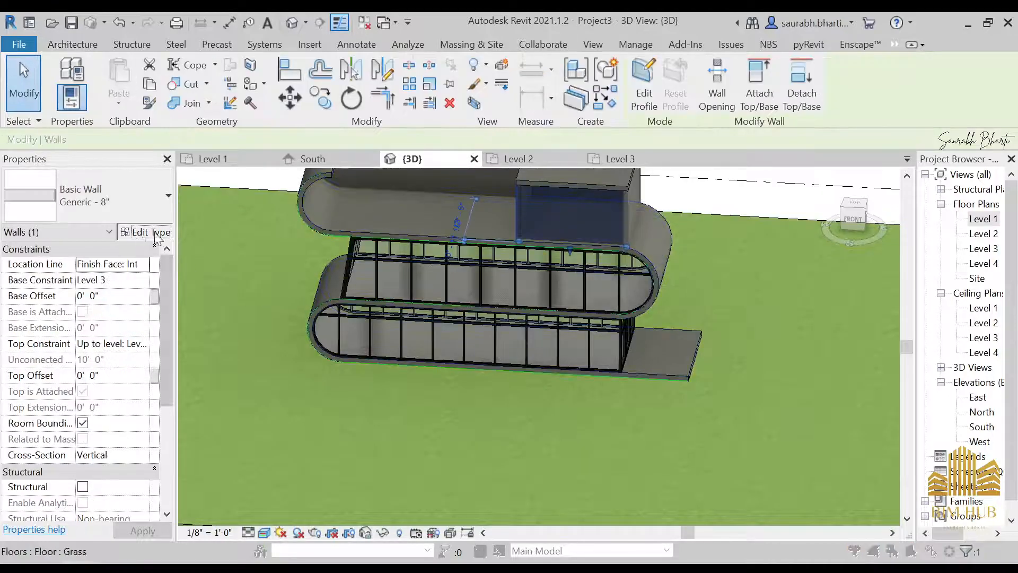
{"action": "left_click", "coordinate": [154, 233]}
{"action": "left_click", "coordinate": [668, 225]}
{"action": "left_click", "coordinate": [667, 225]}
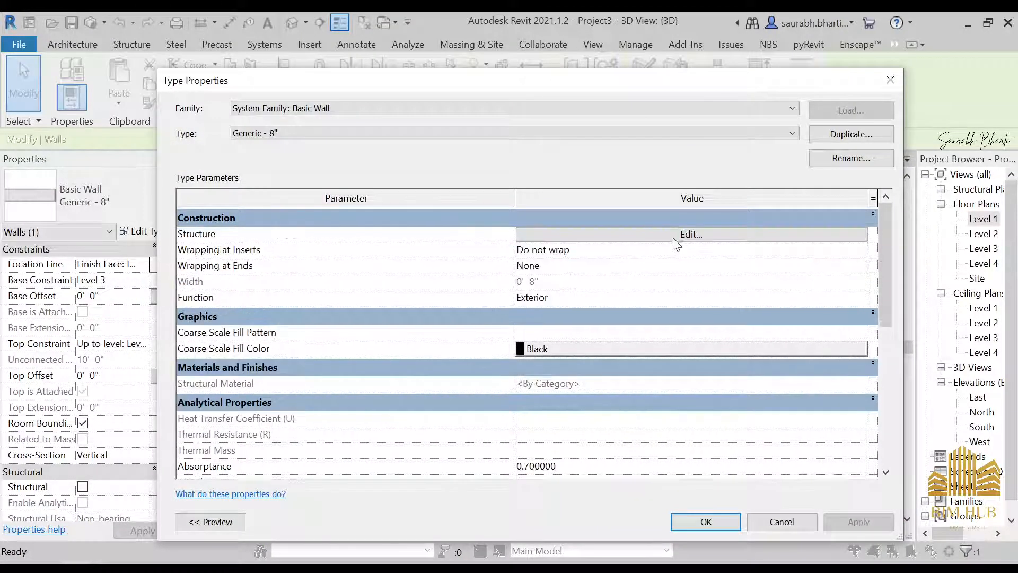
{"action": "left_click", "coordinate": [673, 237]}
{"action": "left_click", "coordinate": [503, 233]}
{"action": "left_click", "coordinate": [526, 232]}
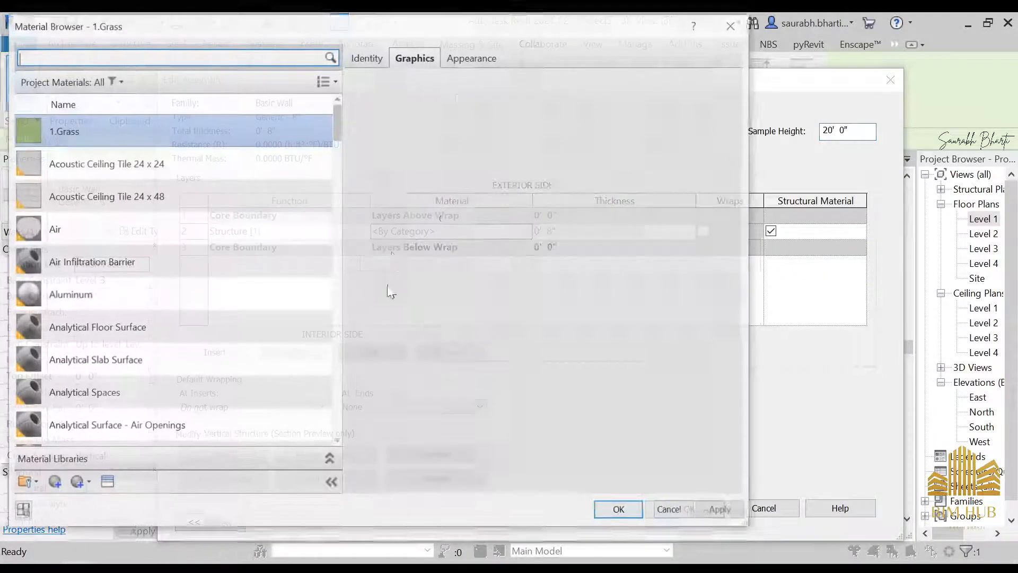
{"action": "scroll", "coordinate": [190, 306], "scroll_direction": "down", "scroll_amount": 3}
{"action": "scroll", "coordinate": [190, 305], "scroll_direction": "down", "scroll_amount": 1}
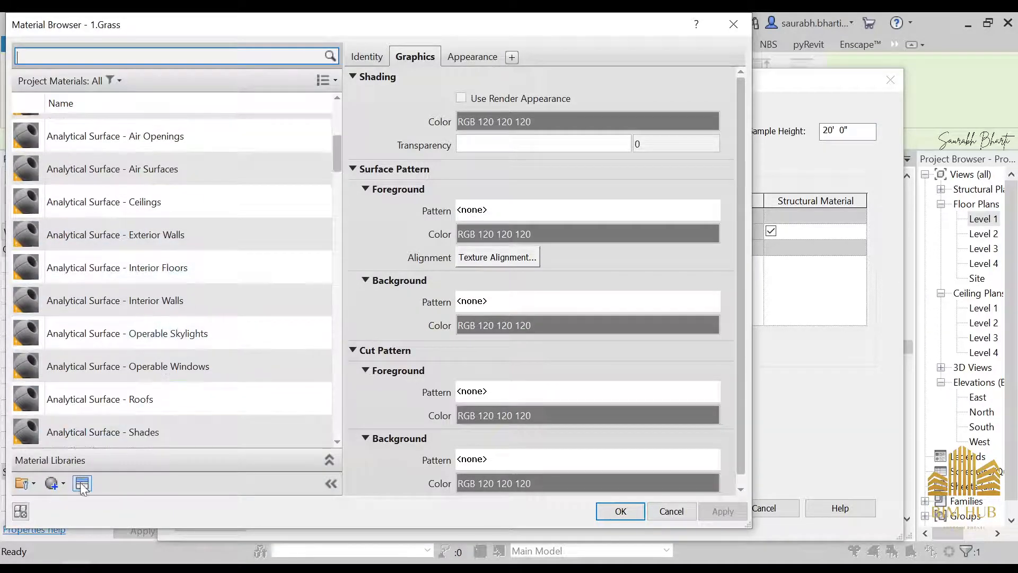
{"action": "scroll", "coordinate": [199, 326], "scroll_direction": "down", "scroll_amount": 10}
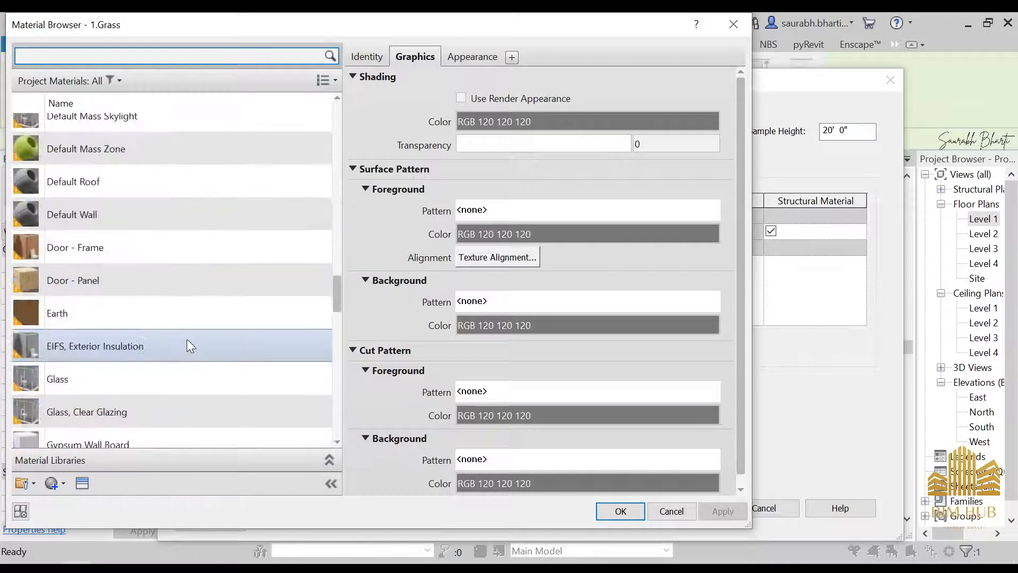
{"action": "scroll", "coordinate": [123, 392], "scroll_direction": "down", "scroll_amount": 5}
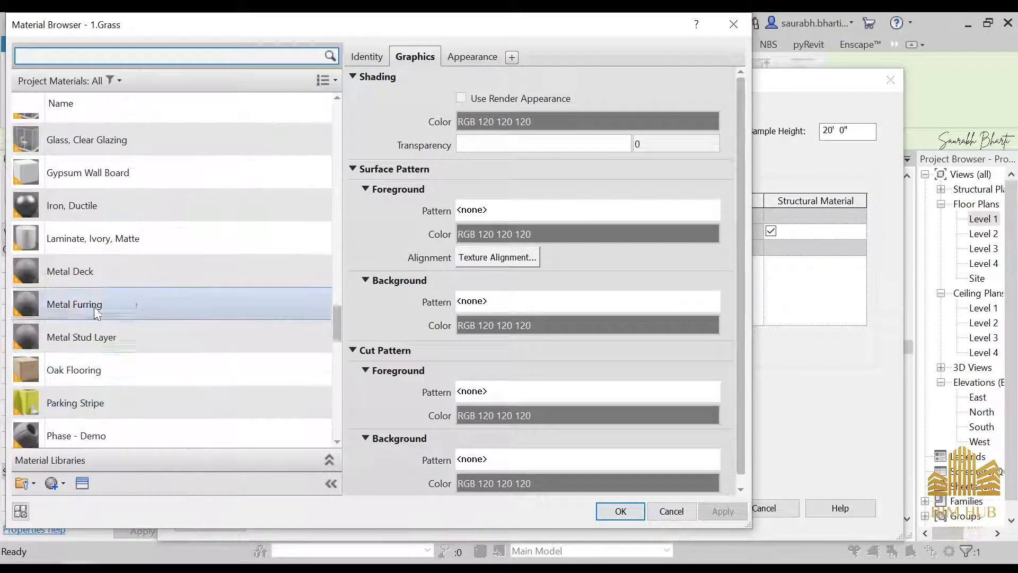
{"action": "left_click", "coordinate": [129, 172]}
{"action": "left_click", "coordinate": [616, 508]}
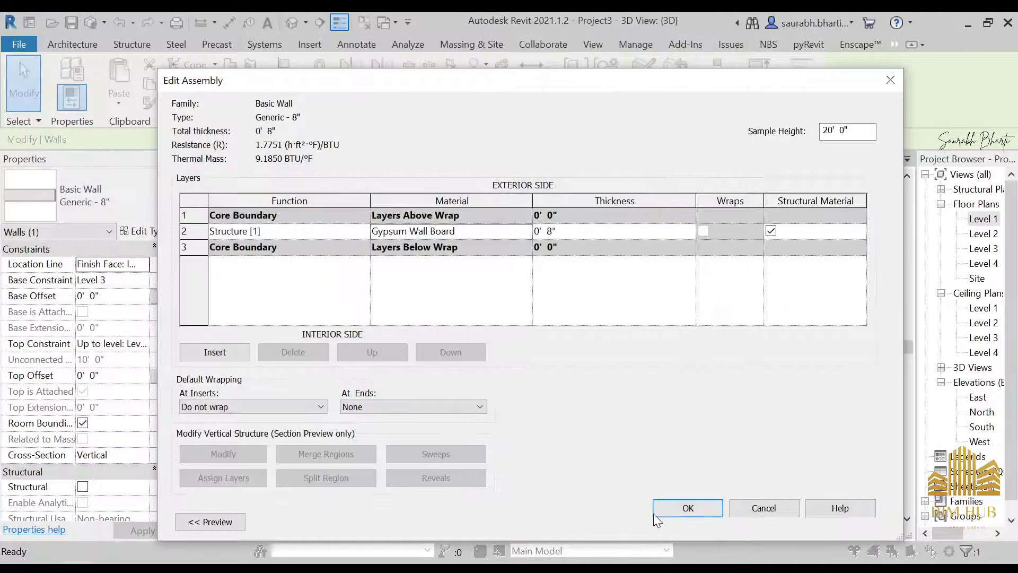
{"action": "left_click", "coordinate": [656, 512]}
{"action": "left_click", "coordinate": [693, 515]}
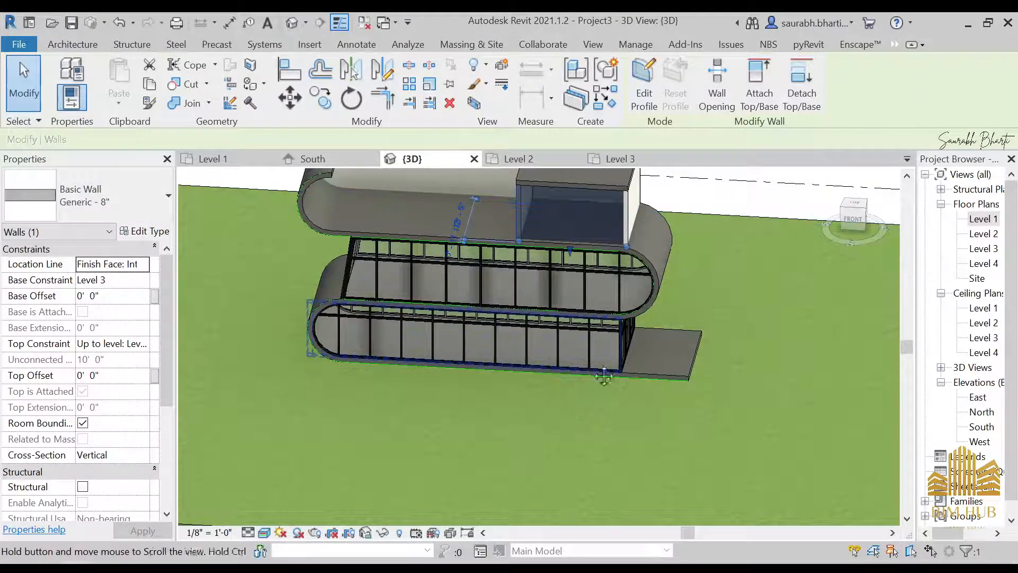
Delete the front wall and the inner side wall of the roofed room on the top storey.
{"action": "middle_click_drag", "start_coordinate": [604, 377], "coordinate": [480, 291], "text": "shift"}
{"action": "scroll", "coordinate": [627, 212], "scroll_direction": "up", "scroll_amount": 2}
{"action": "left_click", "coordinate": [747, 265]}
{"action": "middle_click_drag", "start_coordinate": [615, 304], "coordinate": [734, 303], "text": "shift"}
{"action": "scroll", "coordinate": [700, 297], "scroll_direction": "down", "scroll_amount": 4}
{"action": "scroll", "coordinate": [576, 303], "scroll_direction": "up", "scroll_amount": 1}
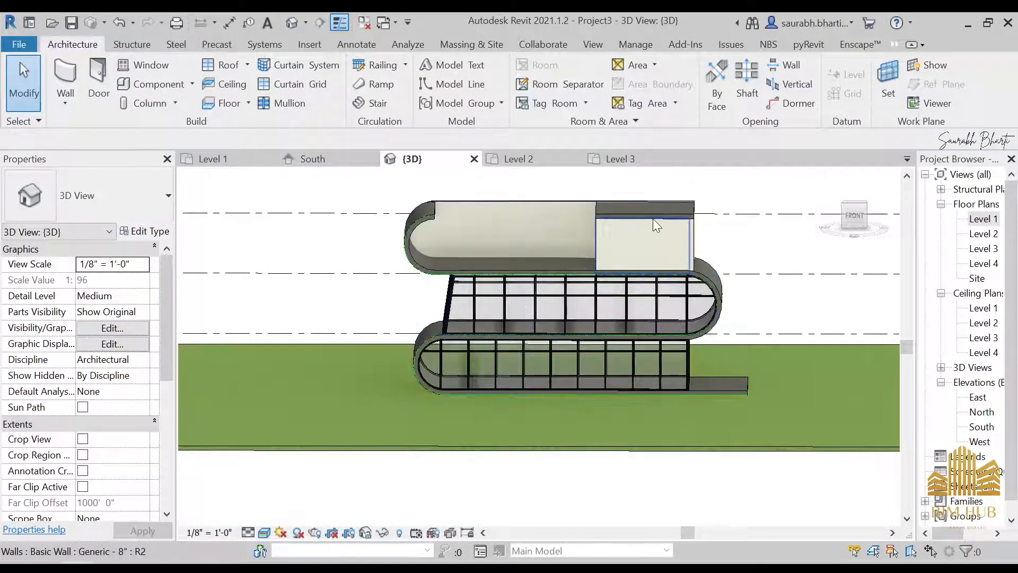
{"action": "left_click", "coordinate": [623, 263]}
{"action": "middle_click_drag", "start_coordinate": [624, 263], "coordinate": [663, 311], "text": "shift"}
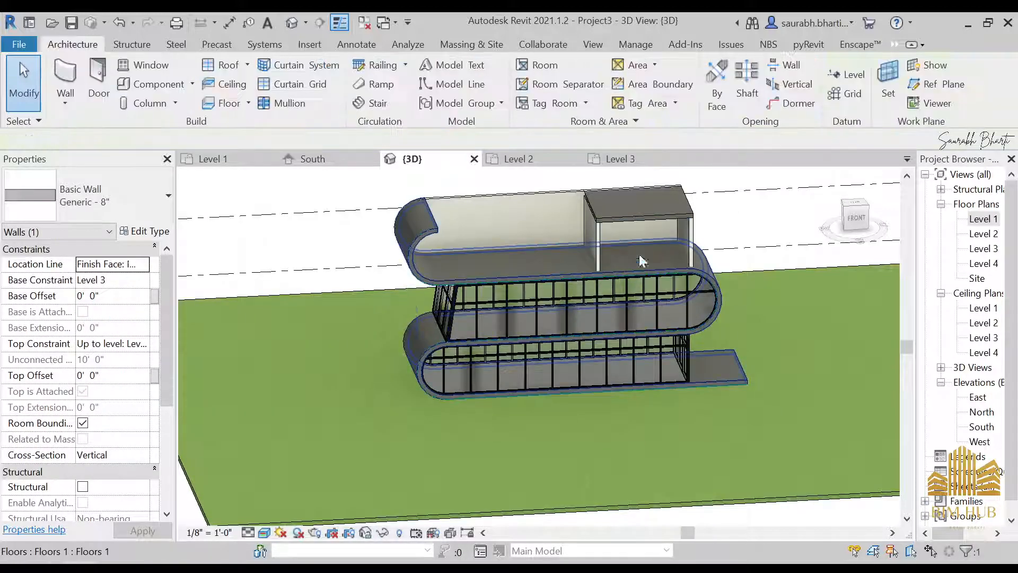
{"action": "left_click", "coordinate": [601, 239]}
{"action": "key", "text": "Delete"}
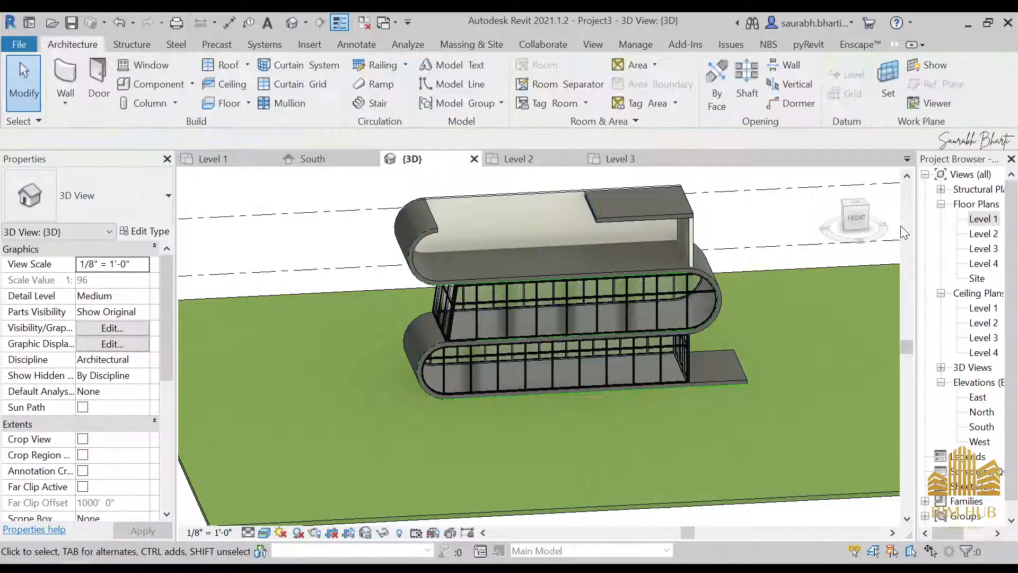
Set the type for new walls to Curtain Wall: Storefront.
{"action": "double_click", "coordinate": [982, 219]}
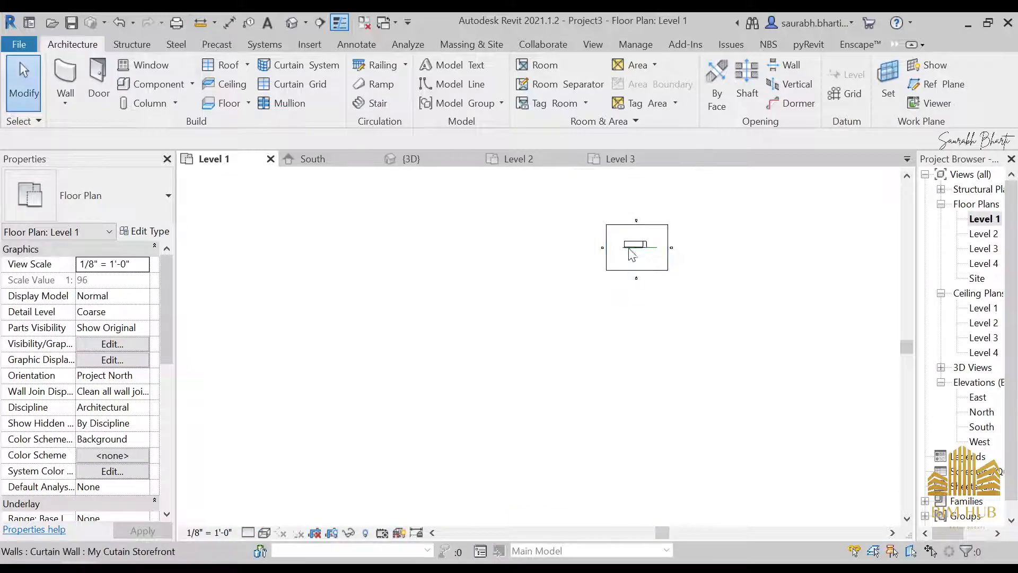
{"action": "scroll", "coordinate": [631, 249], "scroll_direction": "up", "scroll_amount": 8}
{"action": "middle_click_drag", "start_coordinate": [646, 260], "coordinate": [371, 362]}
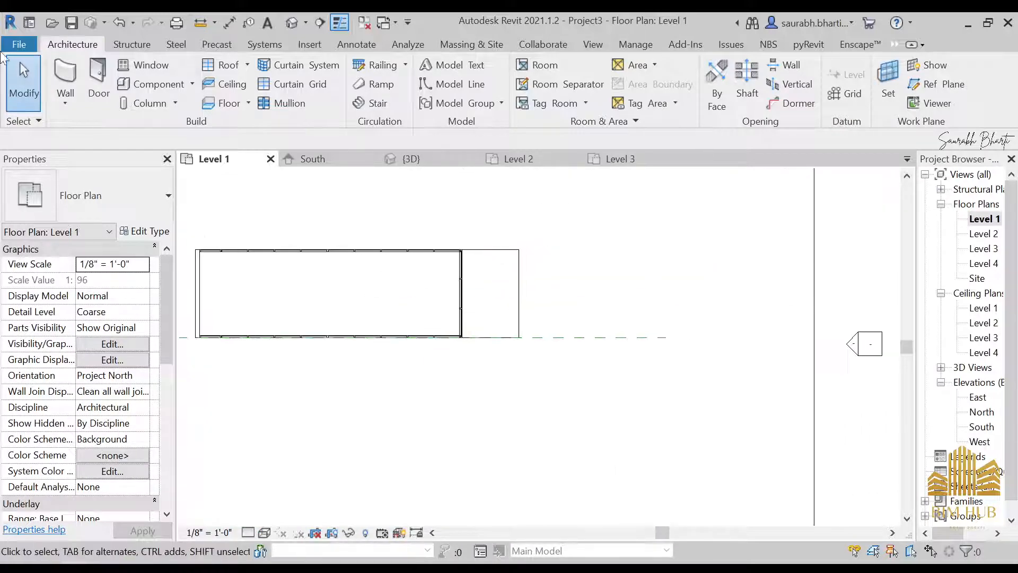
{"action": "left_click", "coordinate": [65, 79]}
{"action": "left_click", "coordinate": [122, 207]}
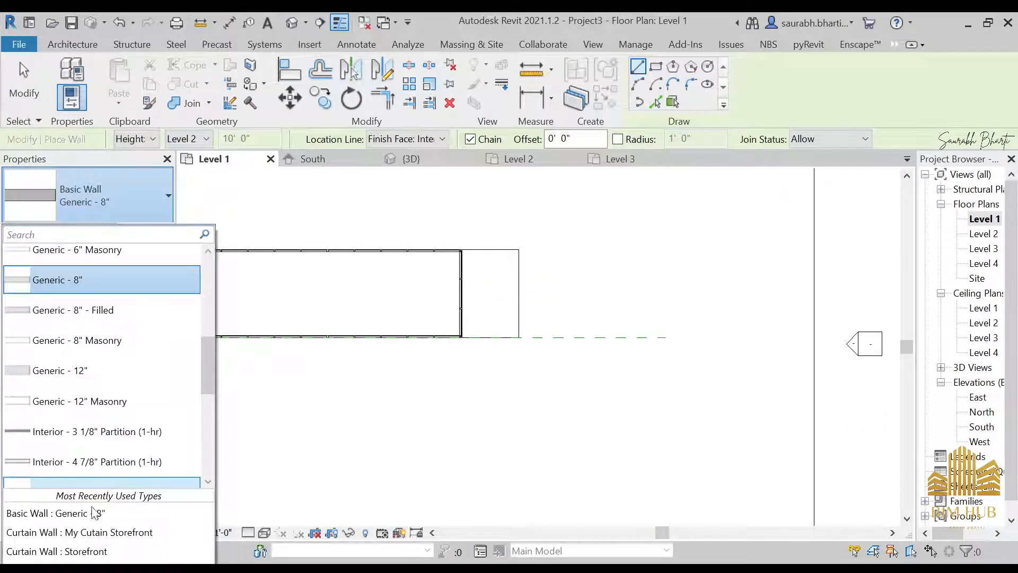
{"action": "left_click", "coordinate": [91, 554]}
{"action": "scroll", "coordinate": [432, 324], "scroll_direction": "up", "scroll_amount": 2}
{"action": "middle_click_drag", "start_coordinate": [464, 343], "coordinate": [687, 352]}
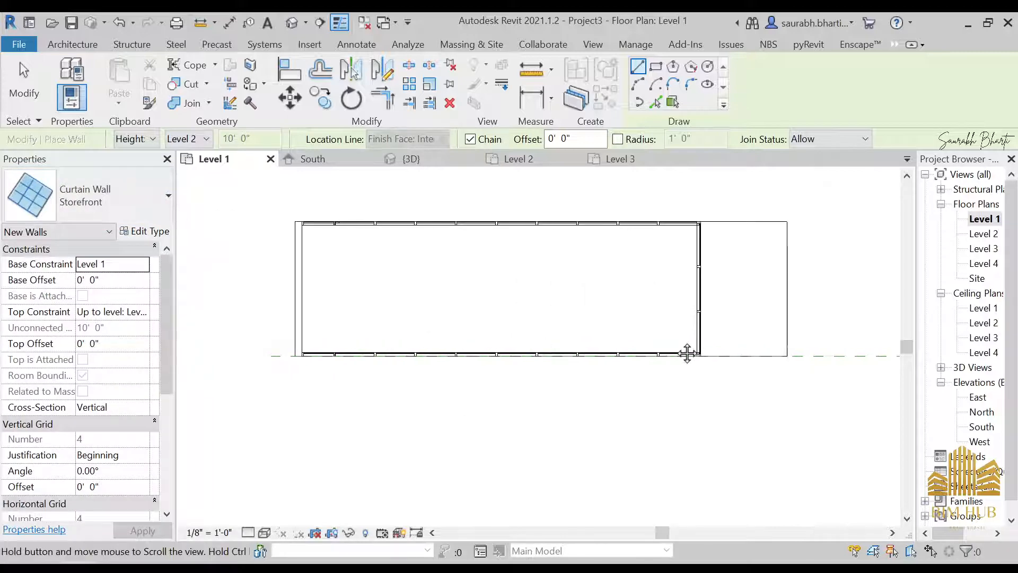
{"action": "middle_click_drag", "start_coordinate": [608, 387], "coordinate": [601, 269]}
{"action": "left_click", "coordinate": [291, 23]}
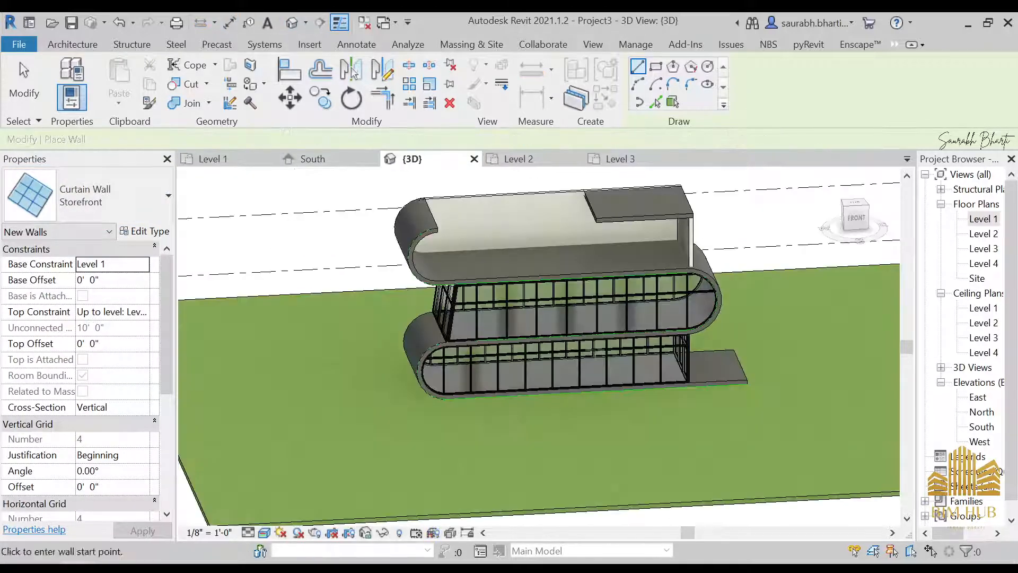
{"action": "scroll", "coordinate": [676, 262], "scroll_direction": "up", "scroll_amount": 3}
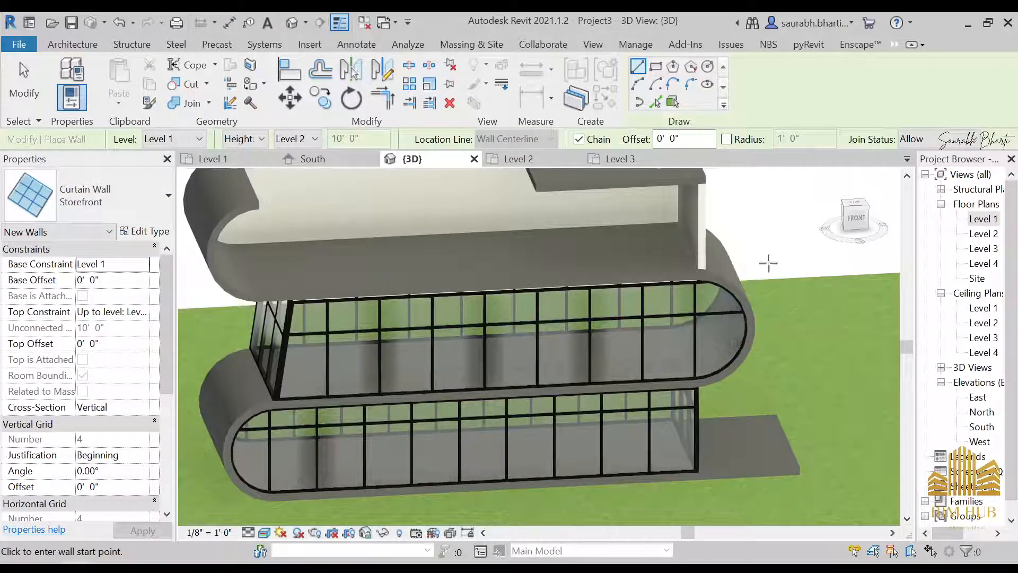
Draw a 12' Storefront curtain wall on Level 3, running inward along the front from the end wall's front corner.
{"action": "double_click", "coordinate": [982, 248]}
{"action": "middle_click_drag", "start_coordinate": [557, 239], "coordinate": [557, 363]}
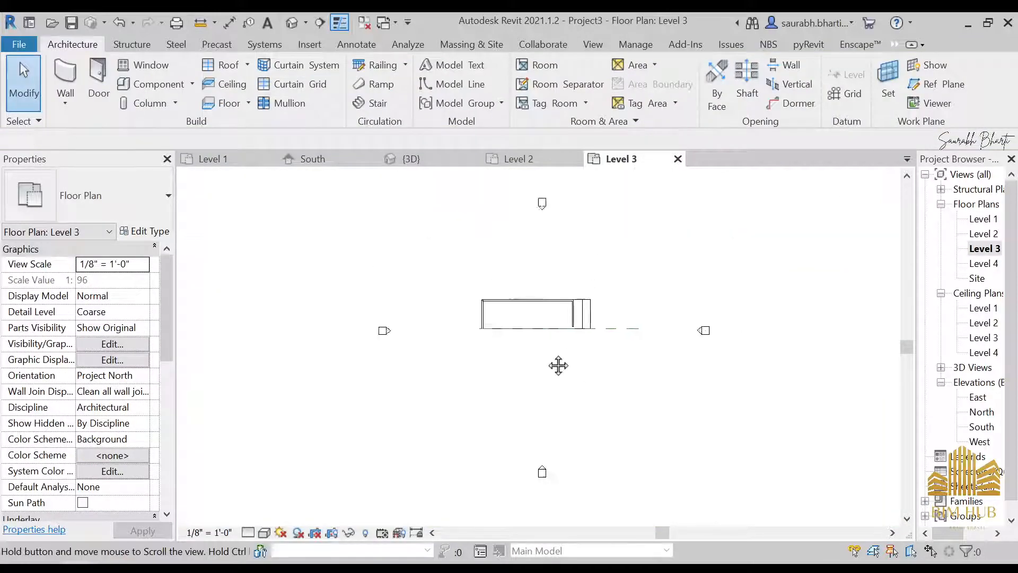
{"action": "scroll", "coordinate": [584, 313], "scroll_direction": "up", "scroll_amount": 2}
{"action": "scroll", "coordinate": [579, 313], "scroll_direction": "up", "scroll_amount": 4}
{"action": "key", "text": "w"}
{"action": "key", "text": "a"}
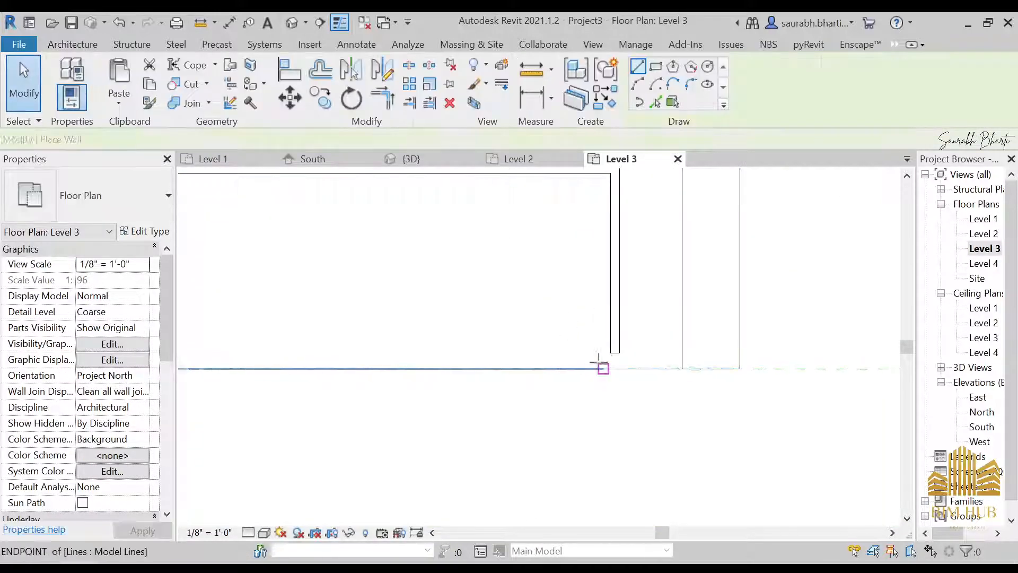
{"action": "left_click", "coordinate": [616, 353]}
{"action": "scroll", "coordinate": [265, 355], "scroll_direction": "down", "scroll_amount": 1}
{"action": "scroll", "coordinate": [267, 358], "scroll_direction": "down", "scroll_amount": 1}
{"action": "middle_click_drag", "start_coordinate": [268, 358], "coordinate": [389, 375]}
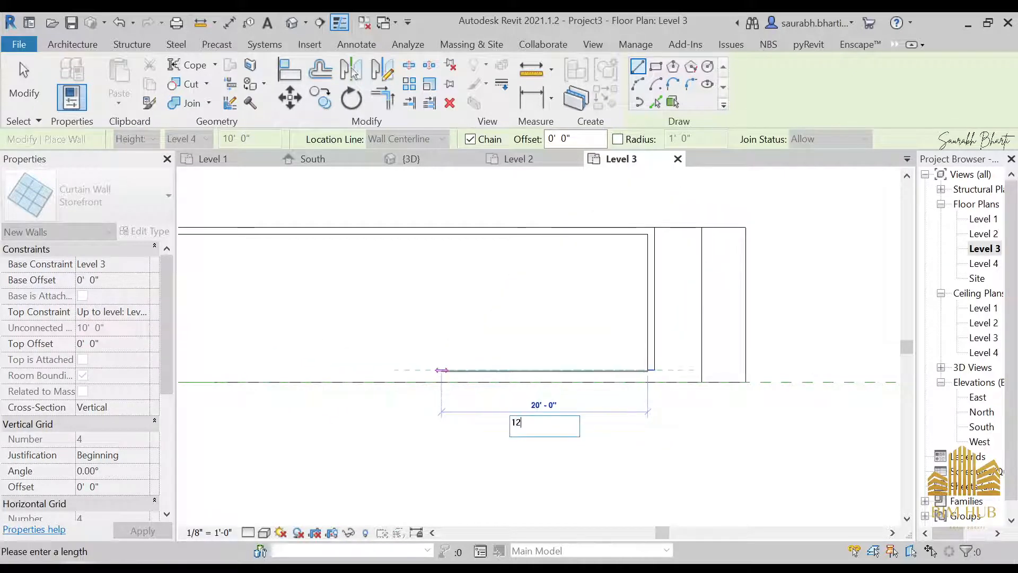
{"action": "key", "text": "Return"}
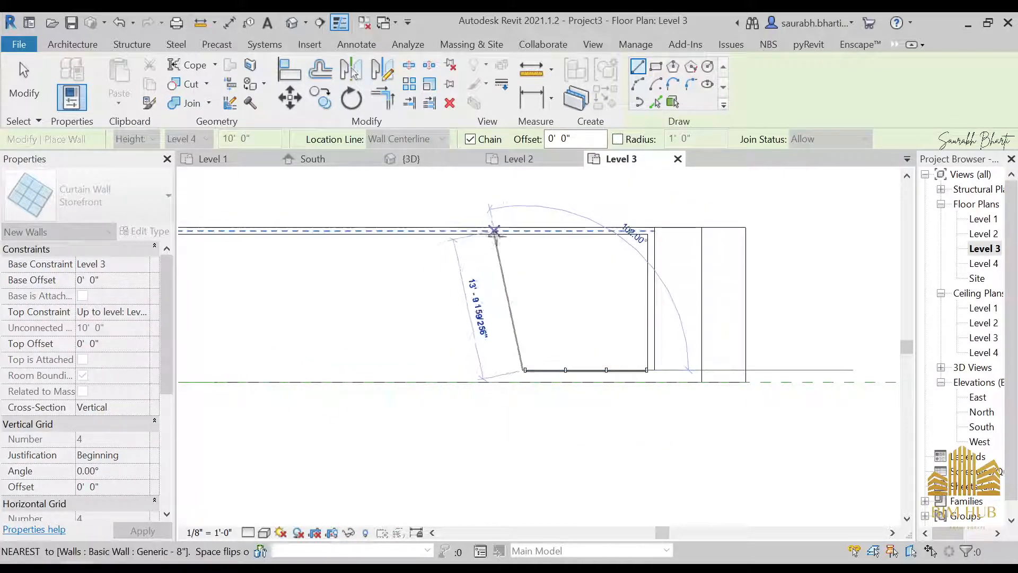
Close the room with a perpendicular 13'-6" Storefront curtain wall from the front glazing to the back wall.
{"action": "left_click", "coordinate": [524, 235]}
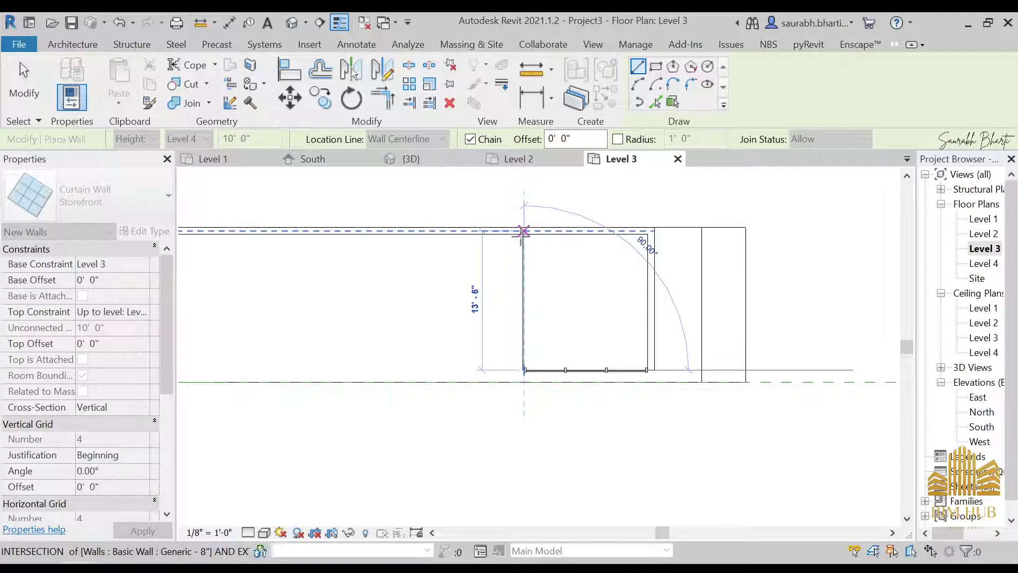
{"action": "key", "text": "Escape"}
{"action": "key", "text": "Escape"}
Select the top-storey room's new front Storefront curtain wall in the 3D view.
{"action": "left_click", "coordinate": [291, 22]}
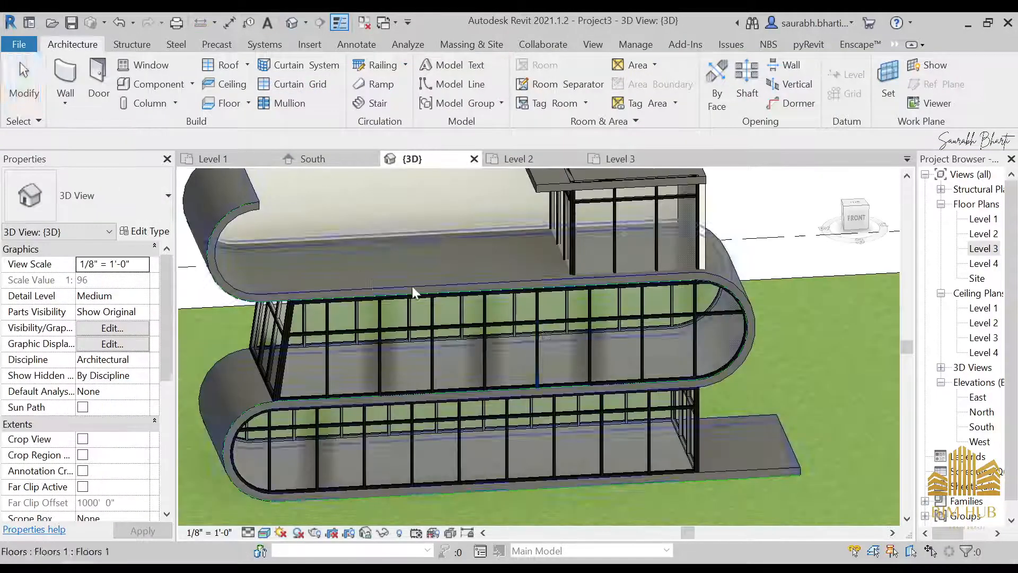
{"action": "middle_click_drag", "start_coordinate": [636, 289], "coordinate": [625, 318], "text": "shift"}
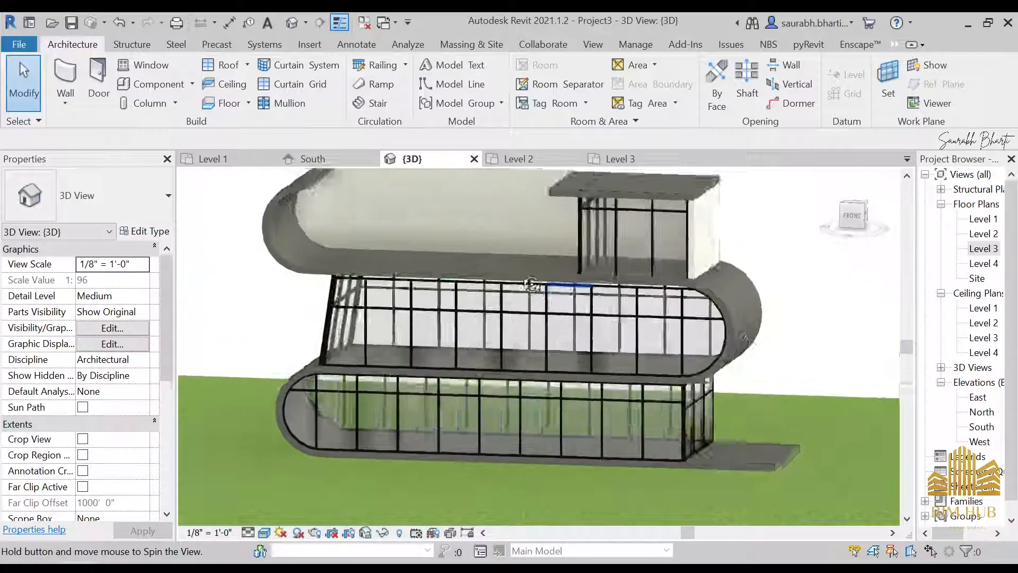
{"action": "scroll", "coordinate": [647, 299], "scroll_direction": "up", "scroll_amount": 5}
{"action": "left_click", "coordinate": [647, 301]}
{"action": "key", "text": "Escape"}
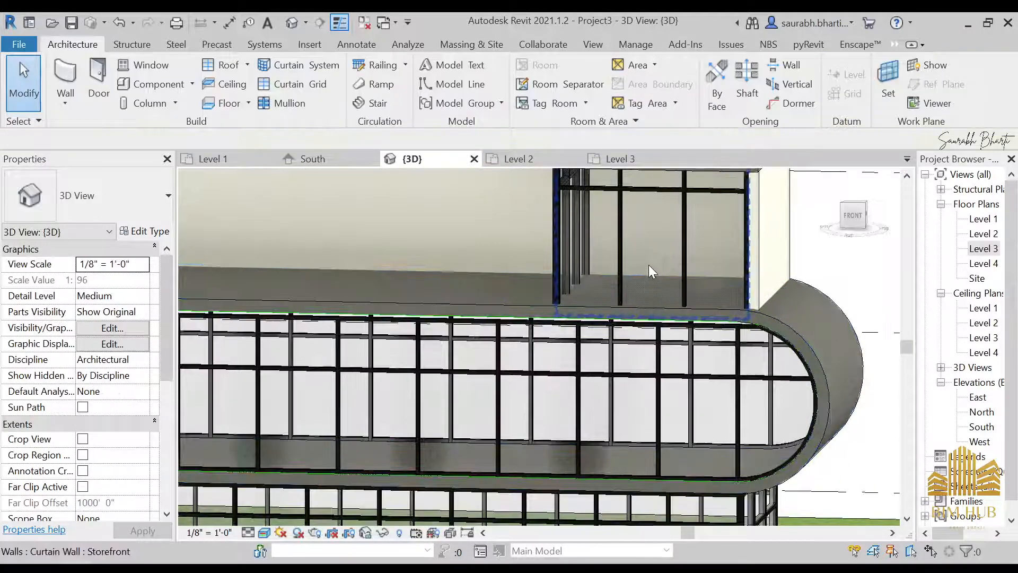
{"action": "left_click", "coordinate": [648, 265]}
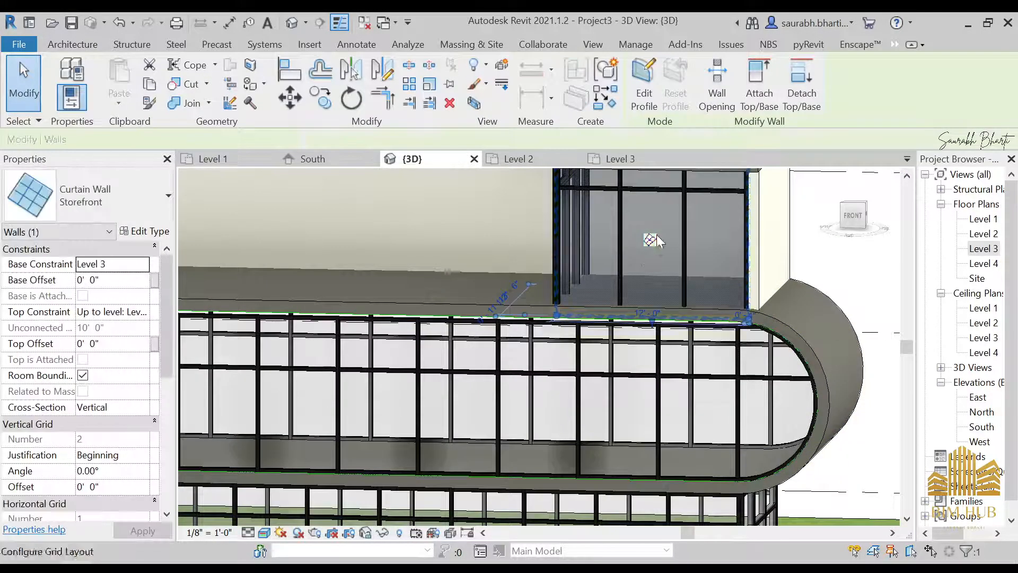
Open the front Level 3 curtain wall's profile for editing from the front and set the visual style to Hidden Line.
{"action": "left_click", "coordinate": [853, 224]}
{"action": "left_click", "coordinate": [645, 86]}
{"action": "scroll", "coordinate": [514, 442], "scroll_direction": "up", "scroll_amount": 3}
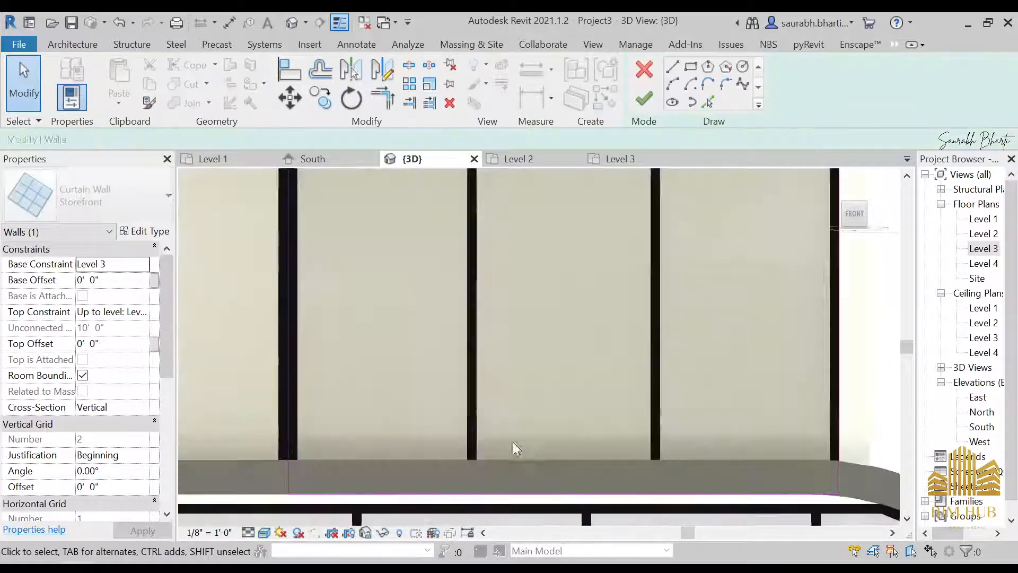
{"action": "left_click", "coordinate": [526, 493]}
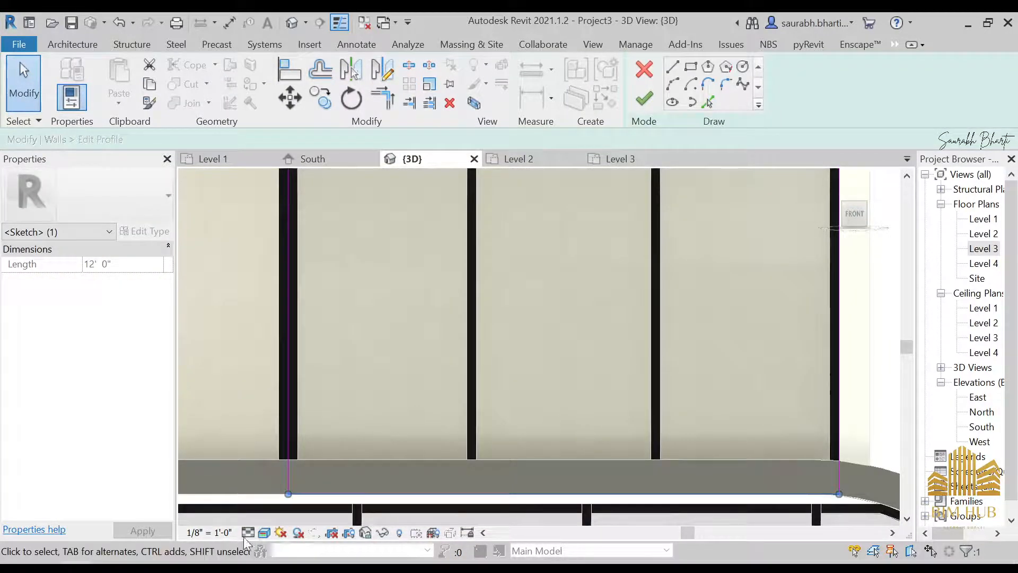
{"action": "left_click", "coordinate": [264, 532]}
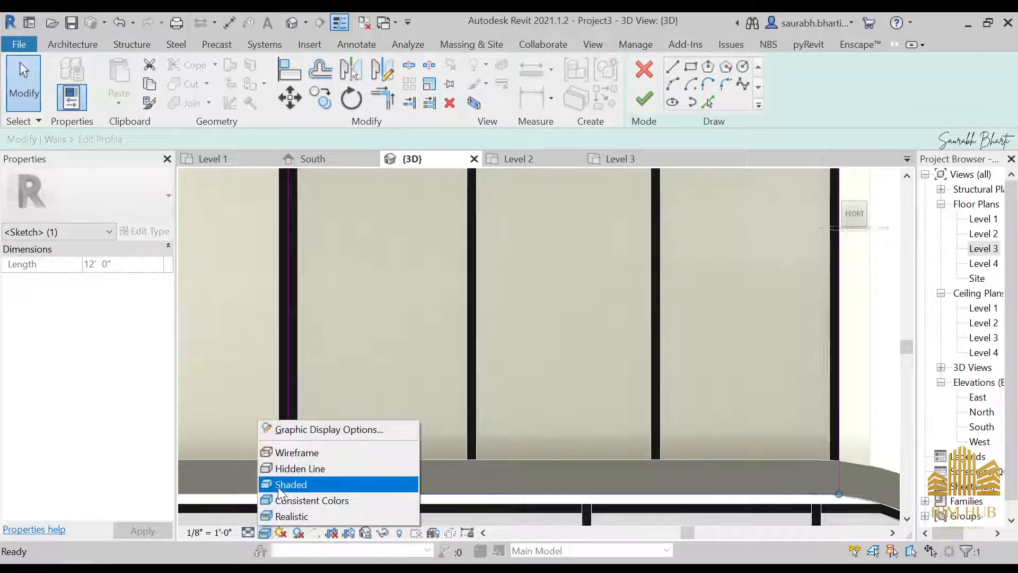
{"action": "left_click", "coordinate": [343, 466]}
Raise the bottom line of the front curtain wall's profile to the top of the slab, removing the blocking constraints.
{"action": "scroll", "coordinate": [521, 490], "scroll_direction": "down", "scroll_amount": 4}
{"action": "scroll", "coordinate": [518, 482], "scroll_direction": "up", "scroll_amount": 3}
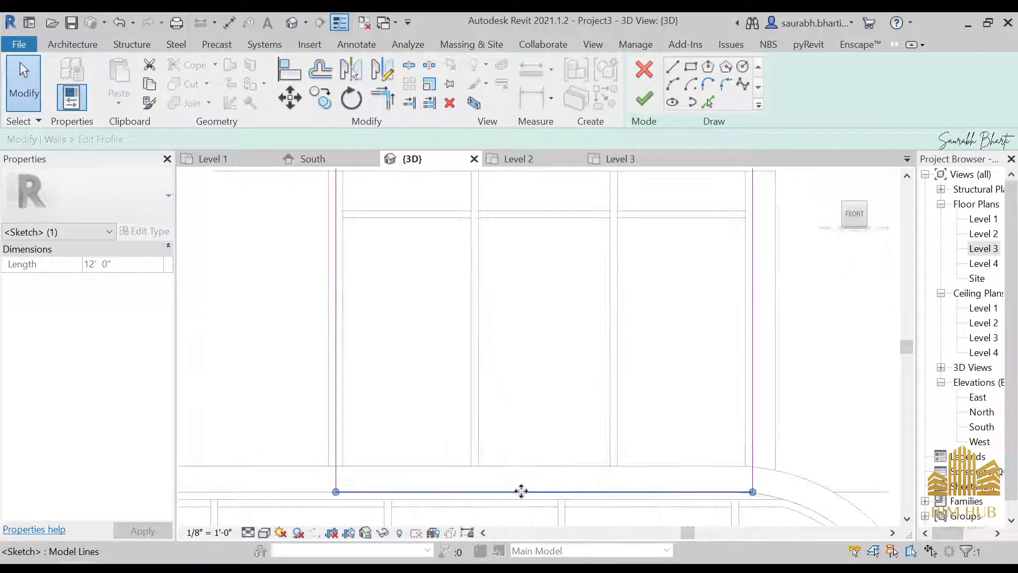
{"action": "mouse_move", "coordinate": [520, 491]}
{"action": "left_mouse_down"}
{"action": "mouse_move", "coordinate": [527, 459]}
{"action": "mouse_move", "coordinate": [315, 361]}
{"action": "left_mouse_up"}
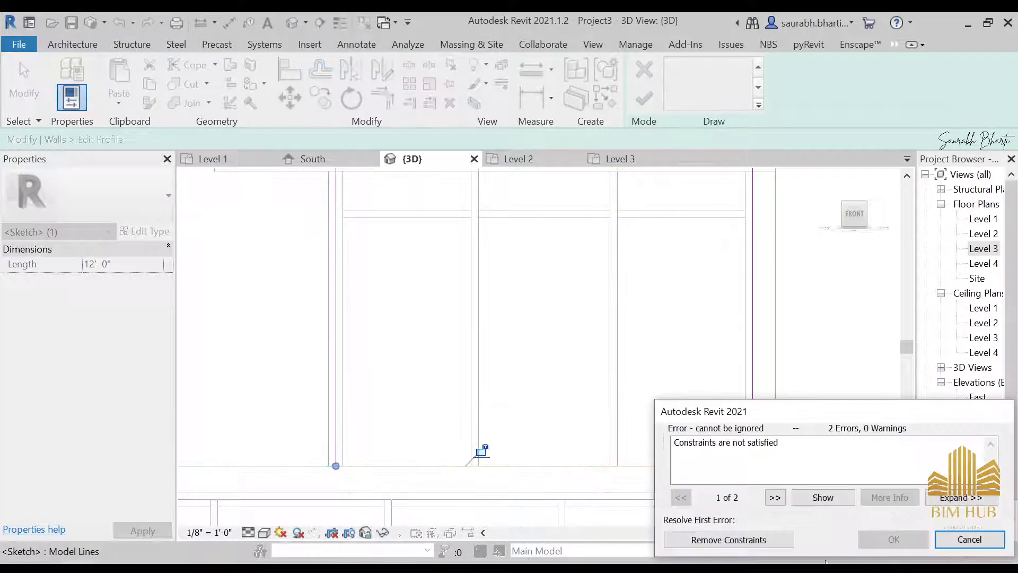
{"action": "left_click", "coordinate": [764, 540]}
Move the profile's west line out to the outer edge of the corner mullion, removing the constraints, and finish the profile.
{"action": "scroll", "coordinate": [467, 416], "scroll_direction": "up", "scroll_amount": 3}
{"action": "middle_click_drag", "start_coordinate": [336, 402], "coordinate": [493, 414]}
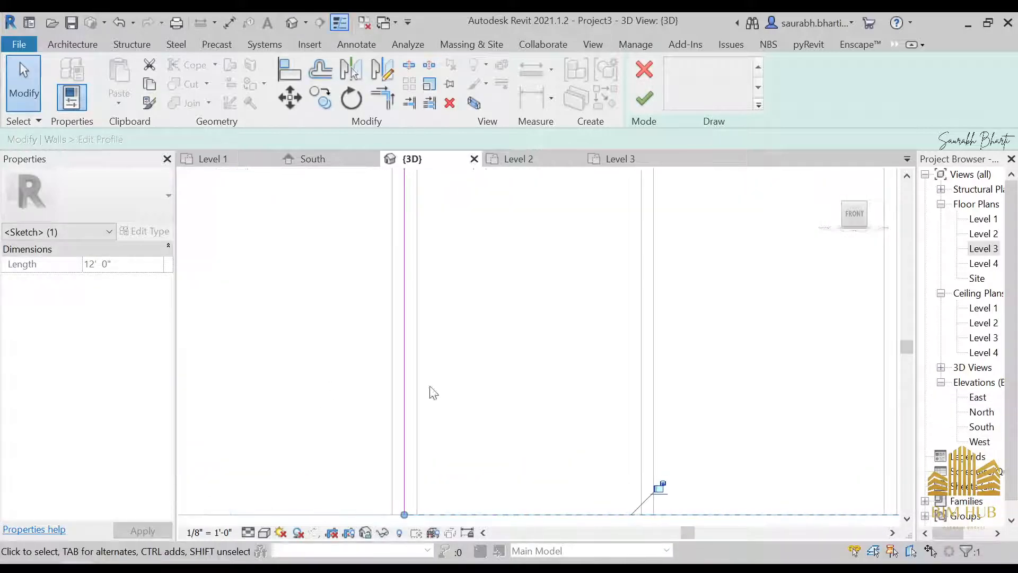
{"action": "left_click_drag", "start_coordinate": [392, 385], "coordinate": [406, 364]}
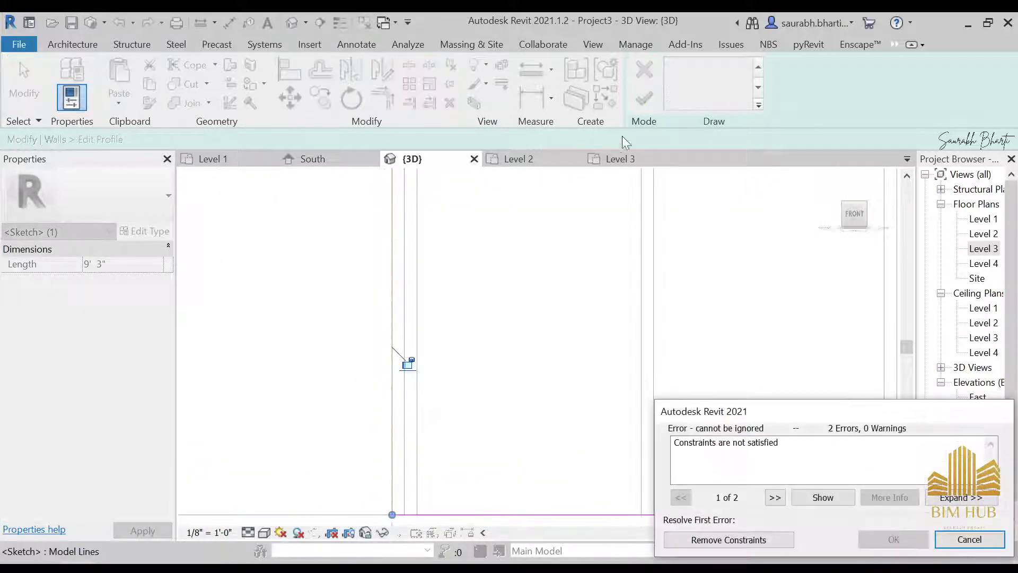
{"action": "left_click", "coordinate": [750, 539]}
{"action": "left_click", "coordinate": [644, 98]}
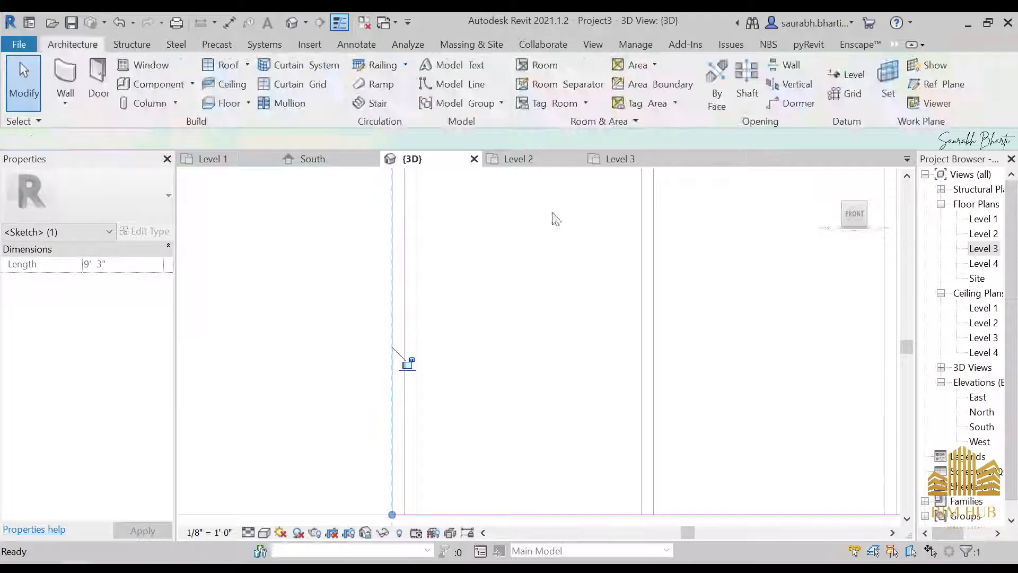
{"action": "scroll", "coordinate": [485, 306], "scroll_direction": "down", "scroll_amount": 2}
{"action": "middle_click_drag", "start_coordinate": [494, 339], "coordinate": [523, 378], "text": "shift"}
{"action": "key", "text": "Escape"}
Raise the side curtain wall's bottom profile line to the slab surface, remove the constraints and finish the profile.
{"action": "scroll", "coordinate": [518, 326], "scroll_direction": "down", "scroll_amount": 2}
{"action": "middle_click_drag", "start_coordinate": [499, 318], "coordinate": [520, 352], "text": "shift"}
{"action": "scroll", "coordinate": [499, 318], "scroll_direction": "up", "scroll_amount": 2}
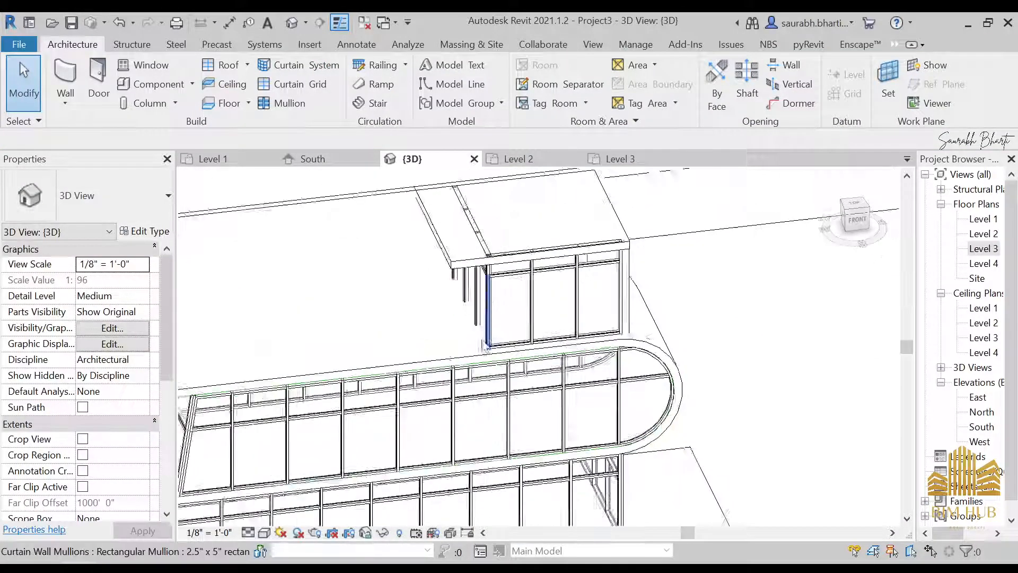
{"action": "middle_click_drag", "start_coordinate": [504, 305], "coordinate": [608, 305], "text": "shift"}
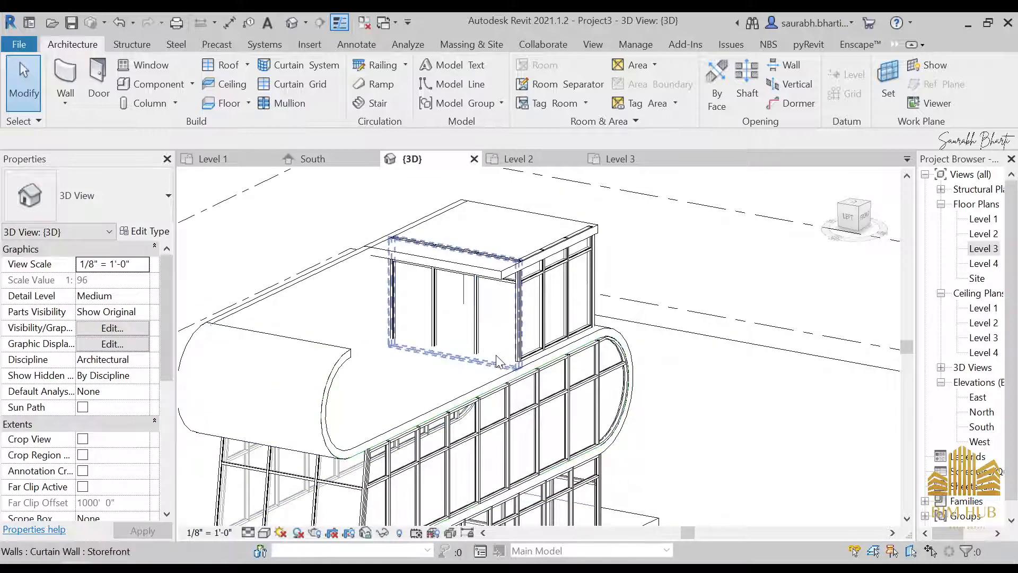
{"action": "left_click", "coordinate": [495, 355]}
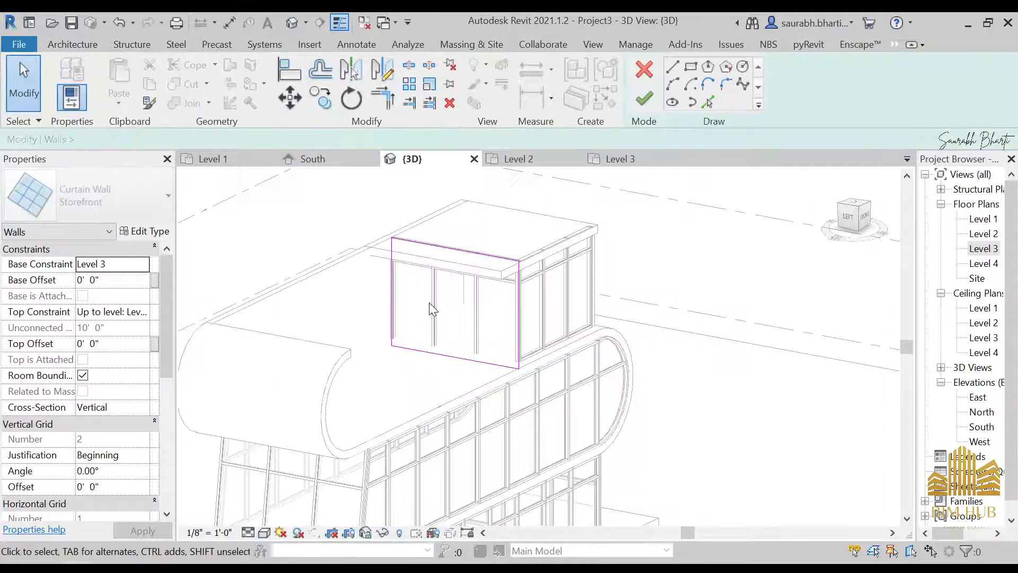
{"action": "scroll", "coordinate": [535, 417], "scroll_direction": "up", "scroll_amount": 4}
{"action": "left_click_drag", "start_coordinate": [535, 397], "coordinate": [540, 379]}
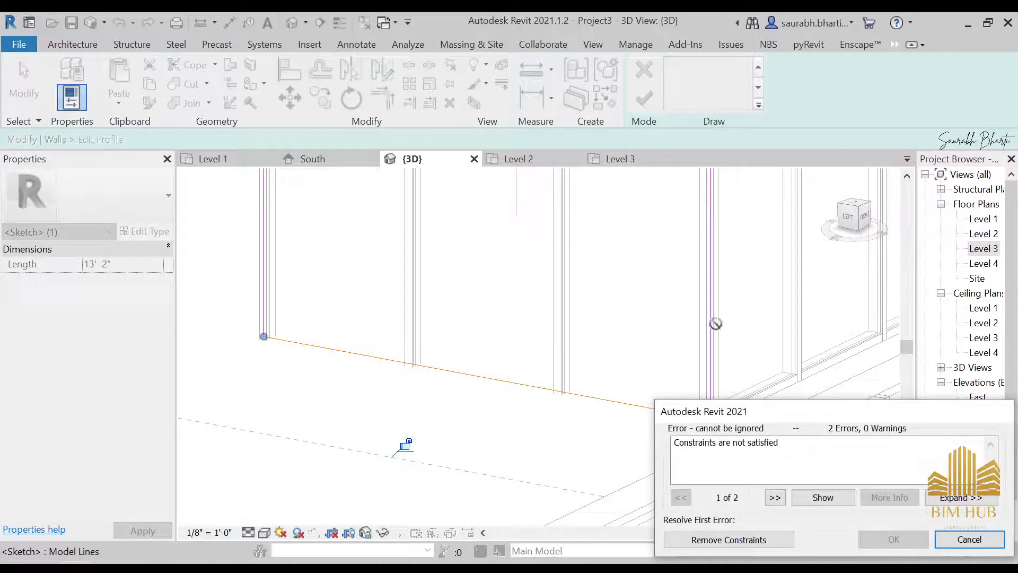
{"action": "left_click", "coordinate": [728, 539]}
{"action": "left_click", "coordinate": [648, 105]}
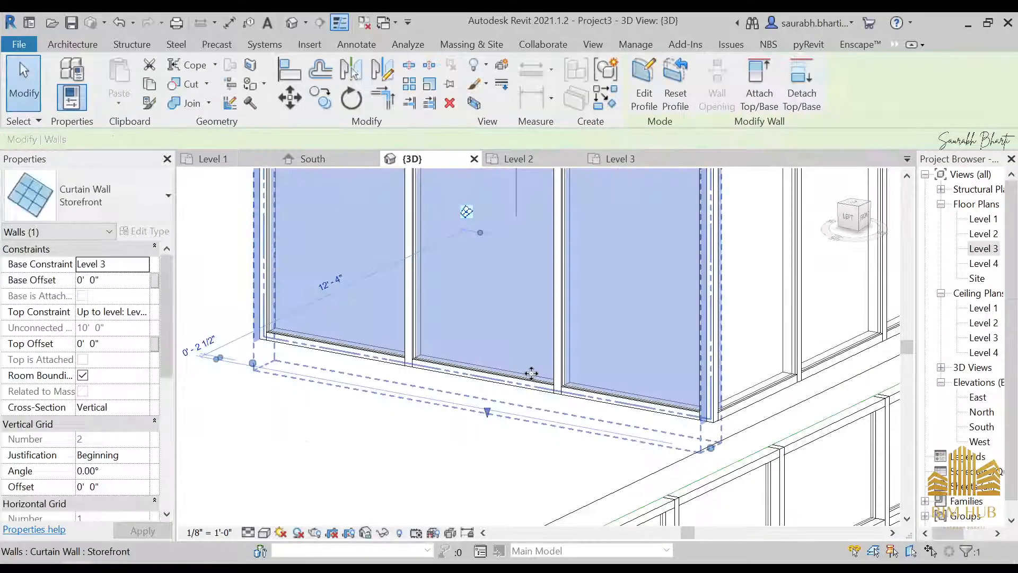
{"action": "scroll", "coordinate": [538, 377], "scroll_direction": "down", "scroll_amount": 4}
{"action": "key", "text": "Escape"}
Try to attach the curtain walls to the bottom of the Level 4 floor by reopening and finishing its boundary.
{"action": "scroll", "coordinate": [562, 390], "scroll_direction": "down", "scroll_amount": 3}
{"action": "middle_click_drag", "start_coordinate": [591, 411], "coordinate": [486, 521], "text": "shift"}
{"action": "scroll", "coordinate": [577, 239], "scroll_direction": "up", "scroll_amount": 3}
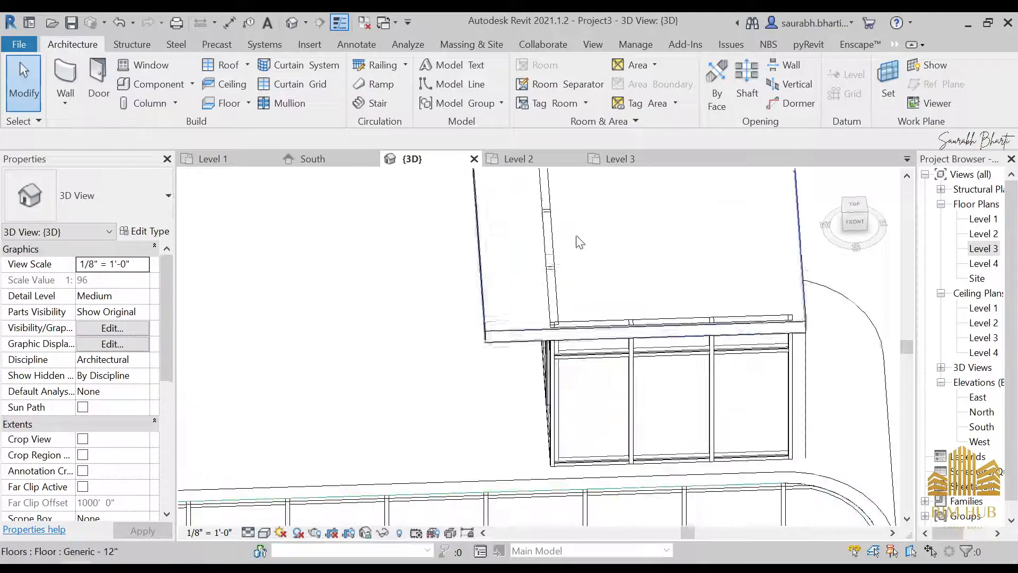
{"action": "left_click", "coordinate": [549, 249]}
{"action": "key", "text": "Escape"}
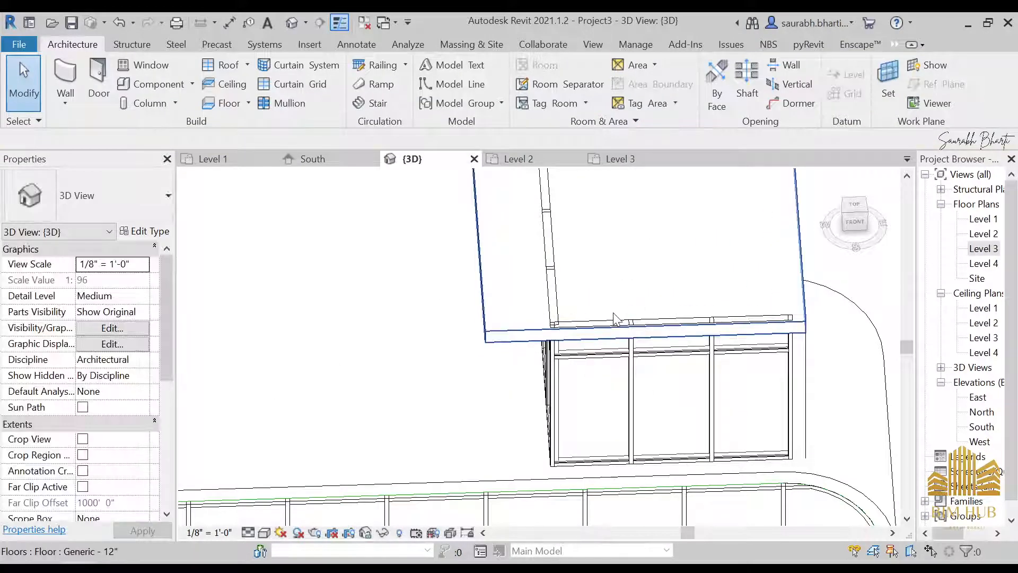
{"action": "double_click", "coordinate": [610, 329]}
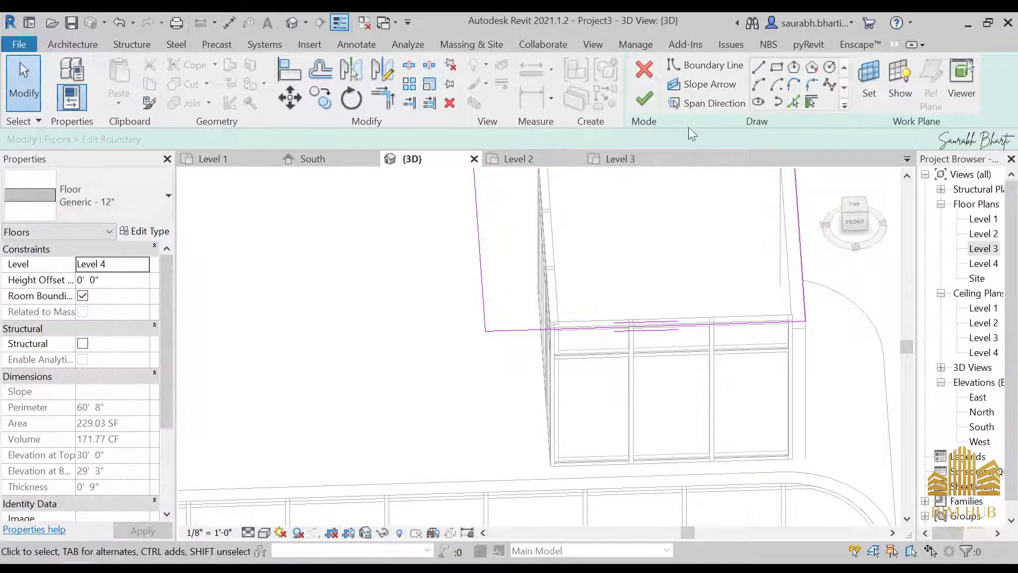
{"action": "left_click", "coordinate": [644, 98]}
{"action": "left_click", "coordinate": [537, 307]}
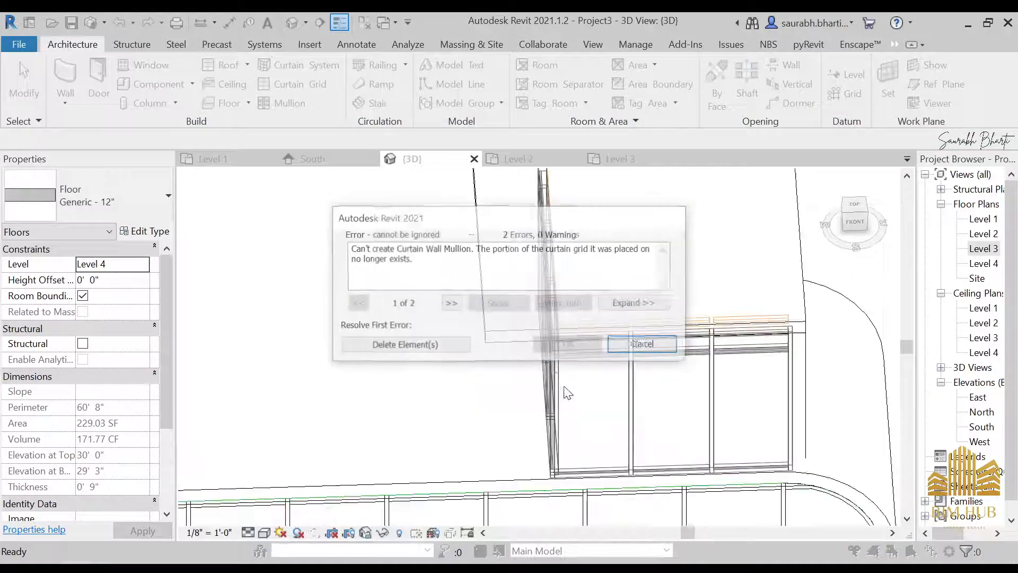
{"action": "left_click", "coordinate": [552, 343]}
Reopen and finish the Level 4 floor's boundary, attach the walls to its underside and delete the conflicting mullions.
{"action": "left_click", "coordinate": [624, 285]}
{"action": "left_click", "coordinate": [653, 77]}
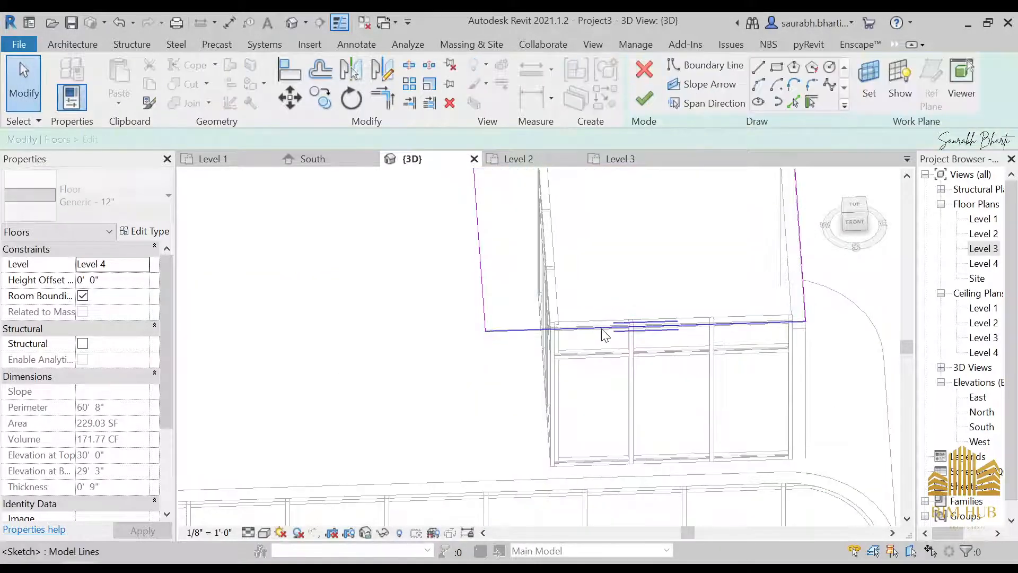
{"action": "left_click", "coordinate": [644, 98]}
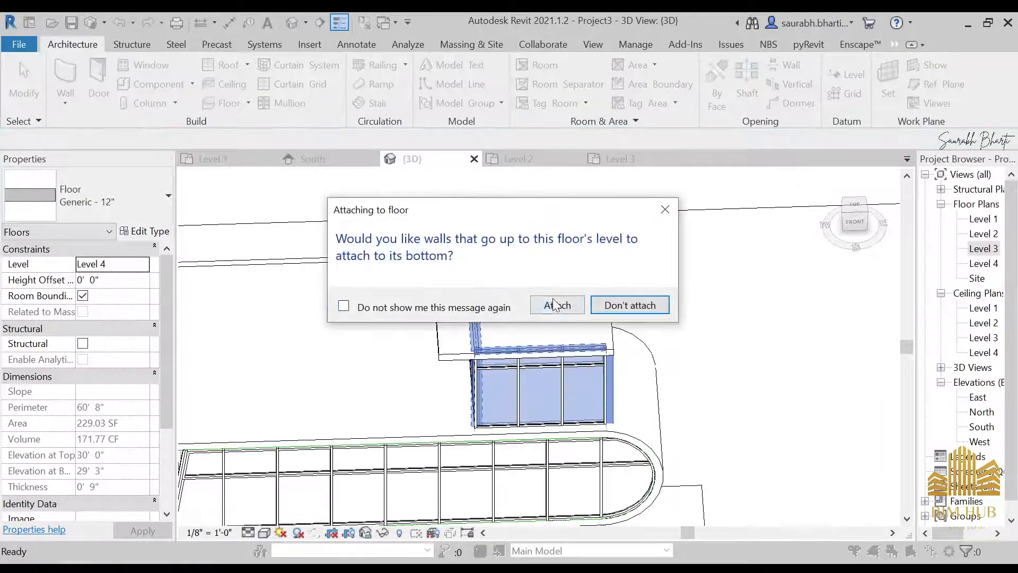
{"action": "left_click", "coordinate": [554, 305]}
{"action": "left_click", "coordinate": [446, 348]}
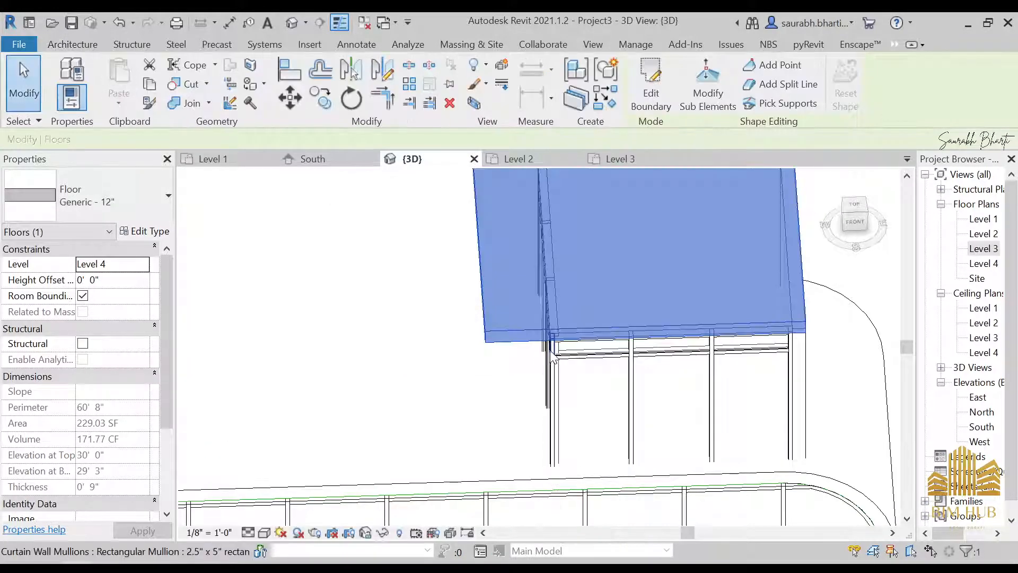
Examine the upper room's curtain walls and the curved floor slabs from the front and from above.
{"action": "scroll", "coordinate": [406, 400], "scroll_direction": "down", "scroll_amount": 3}
{"action": "left_click", "coordinate": [403, 394]}
{"action": "scroll", "coordinate": [538, 408], "scroll_direction": "down", "scroll_amount": 2}
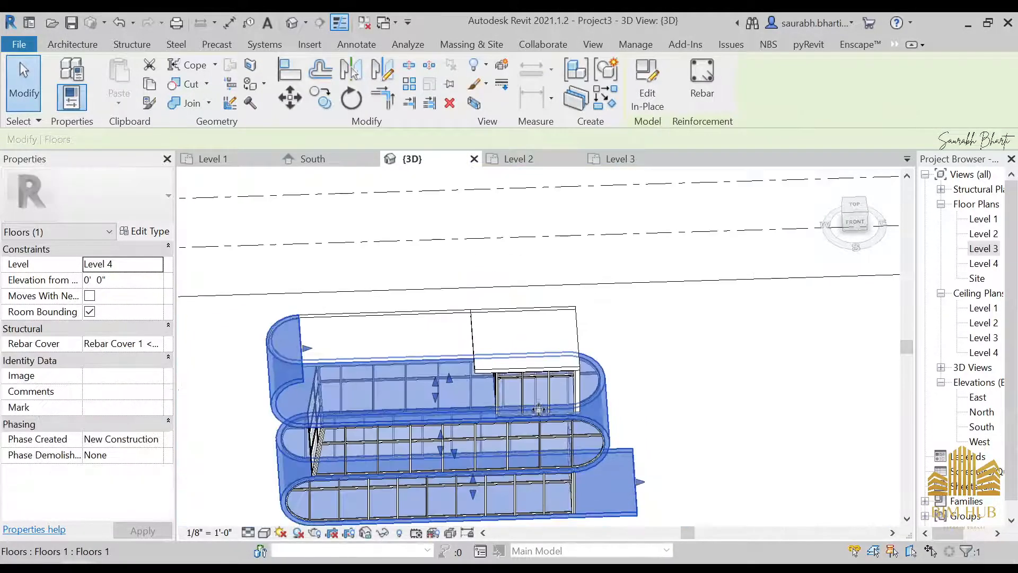
{"action": "middle_click_drag", "start_coordinate": [539, 409], "coordinate": [544, 286], "text": "shift"}
{"action": "left_click", "coordinate": [584, 324]}
{"action": "scroll", "coordinate": [593, 339], "scroll_direction": "up", "scroll_amount": 4}
{"action": "scroll", "coordinate": [554, 366], "scroll_direction": "down", "scroll_amount": 3}
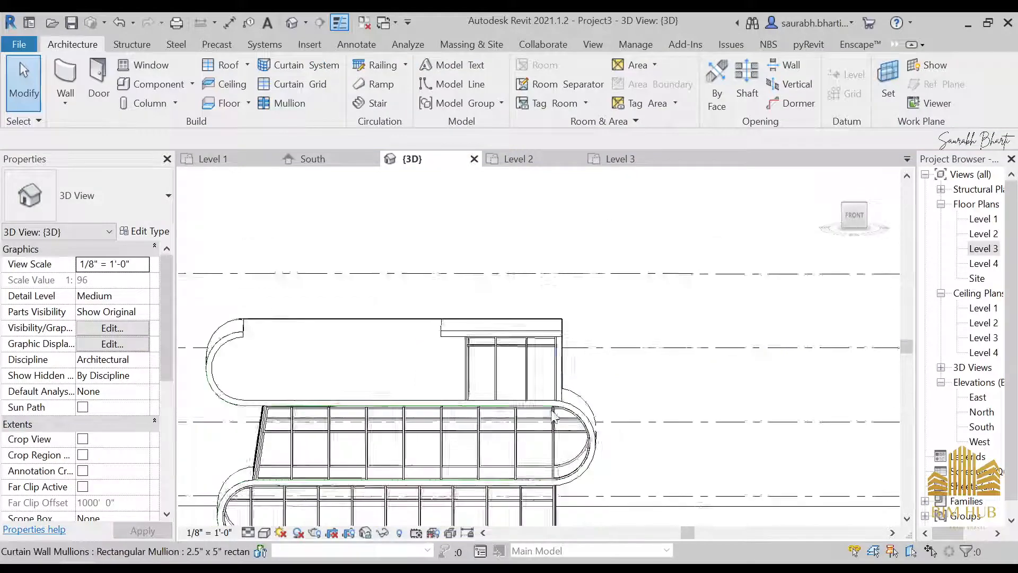
{"action": "middle_click_drag", "start_coordinate": [553, 414], "coordinate": [440, 408], "text": "shift"}
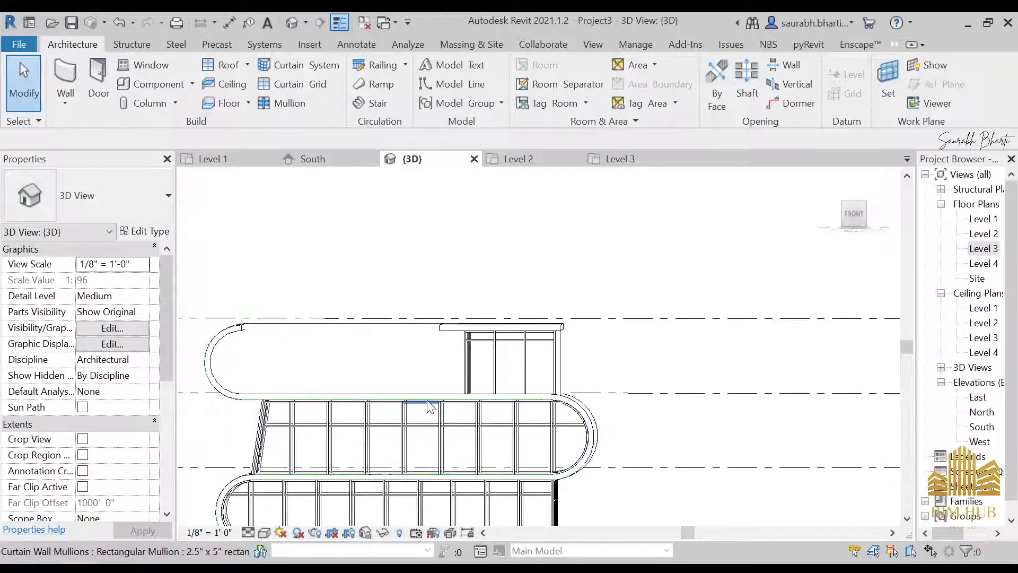
{"action": "scroll", "coordinate": [435, 425], "scroll_direction": "down", "scroll_amount": 4}
{"action": "middle_click_drag", "start_coordinate": [513, 457], "coordinate": [648, 508]}
{"action": "scroll", "coordinate": [673, 365], "scroll_direction": "down", "scroll_amount": 3}
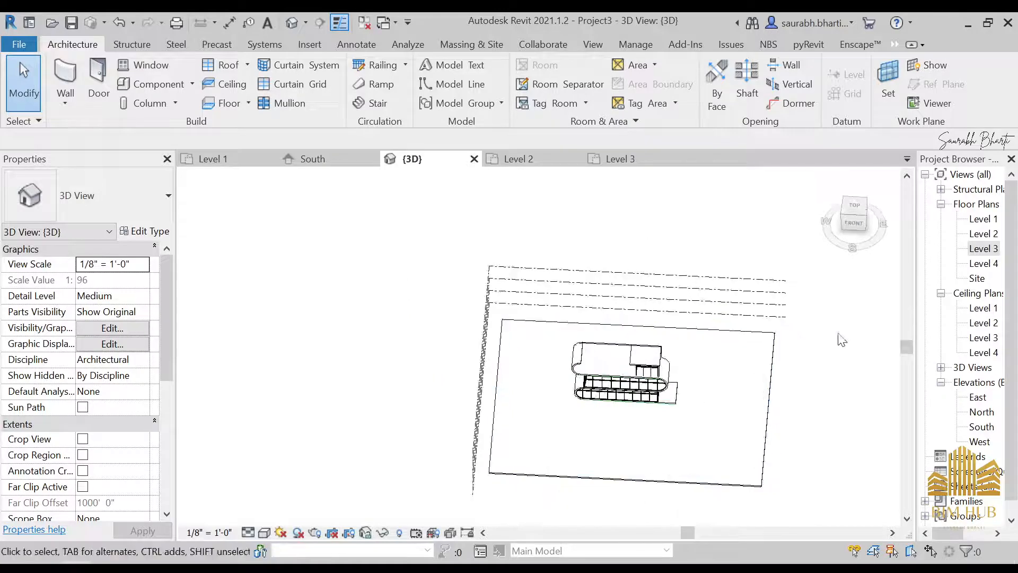
Edit the grass floor's boundary in the top view and move its west edge farther out from the building.
{"action": "left_click", "coordinate": [862, 208]}
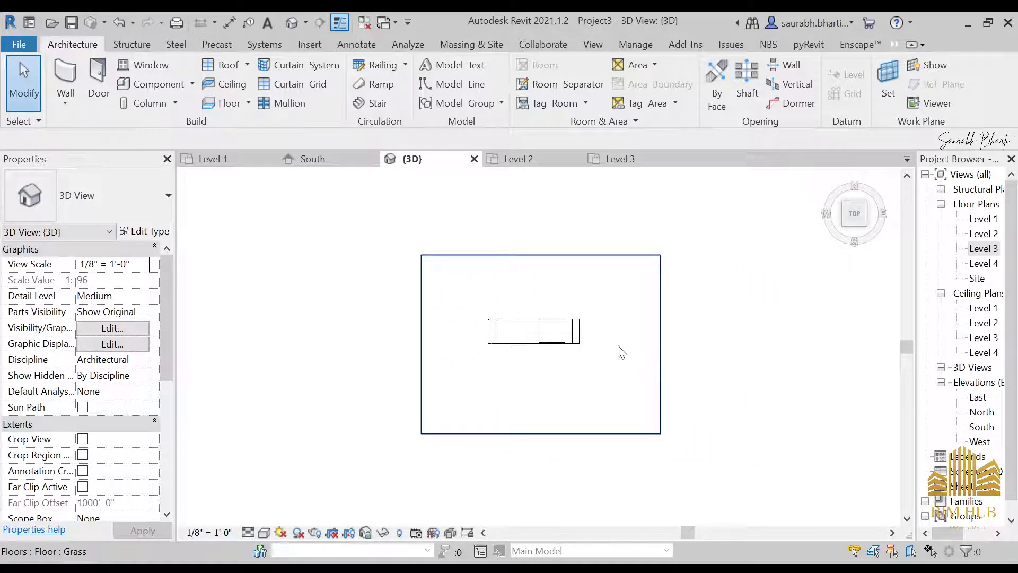
{"action": "scroll", "coordinate": [327, 334], "scroll_direction": "up", "scroll_amount": 3}
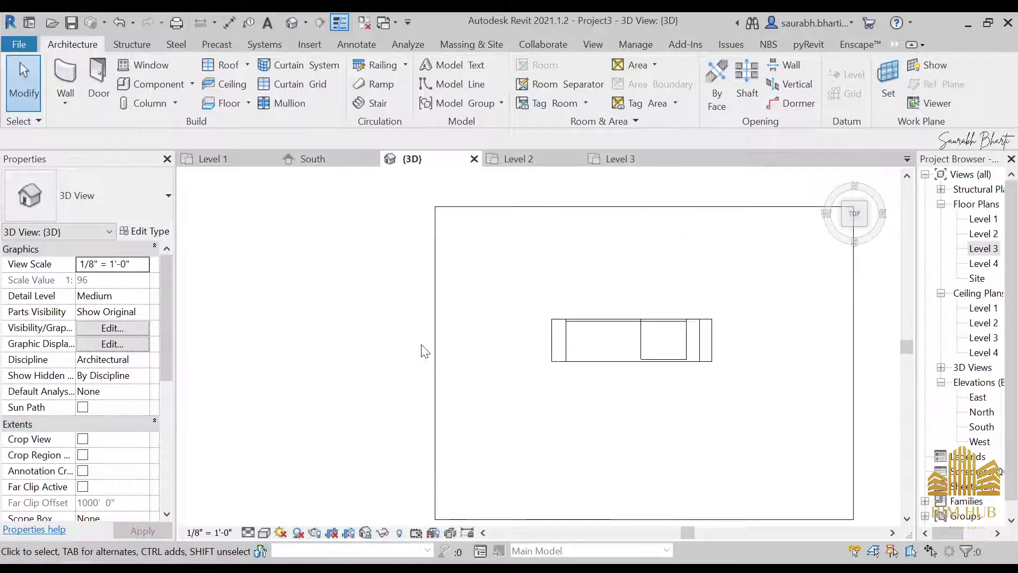
{"action": "left_click", "coordinate": [431, 344]}
{"action": "left_click", "coordinate": [651, 84]}
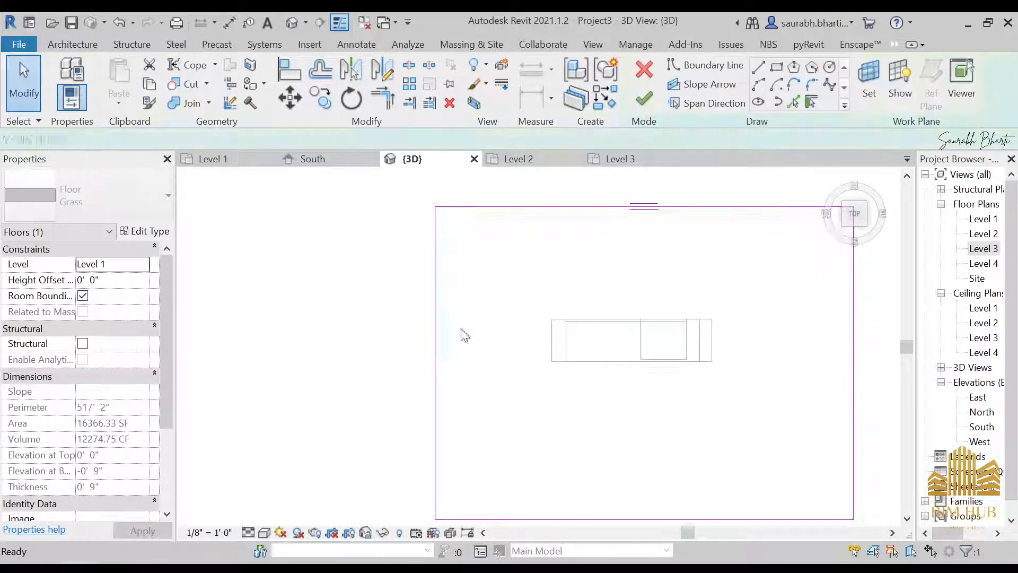
{"action": "left_click", "coordinate": [437, 353]}
{"action": "left_click_drag", "start_coordinate": [437, 347], "coordinate": [329, 322]}
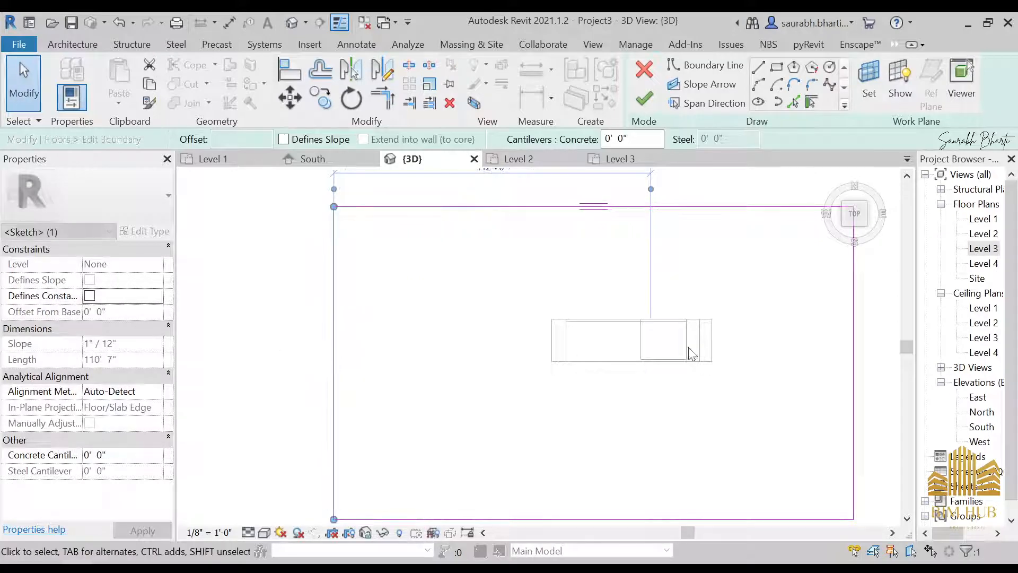
Move the grass floor's east edge out to 80'-0" from the upper room and finish the boundary.
{"action": "scroll", "coordinate": [666, 367], "scroll_direction": "down", "scroll_amount": 2}
{"action": "middle_click_drag", "start_coordinate": [744, 359], "coordinate": [654, 364]}
{"action": "mouse_move", "coordinate": [696, 352]}
{"action": "left_mouse_down"}
{"action": "mouse_move", "coordinate": [718, 354]}
{"action": "mouse_move", "coordinate": [718, 323]}
{"action": "left_mouse_up"}
{"action": "left_click", "coordinate": [647, 102]}
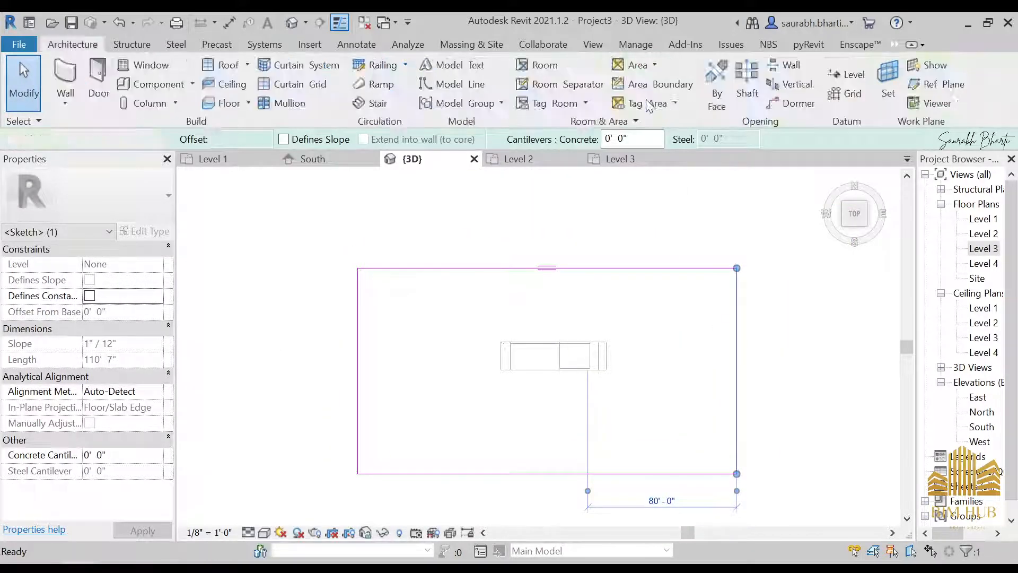
{"action": "left_click", "coordinate": [409, 232]}
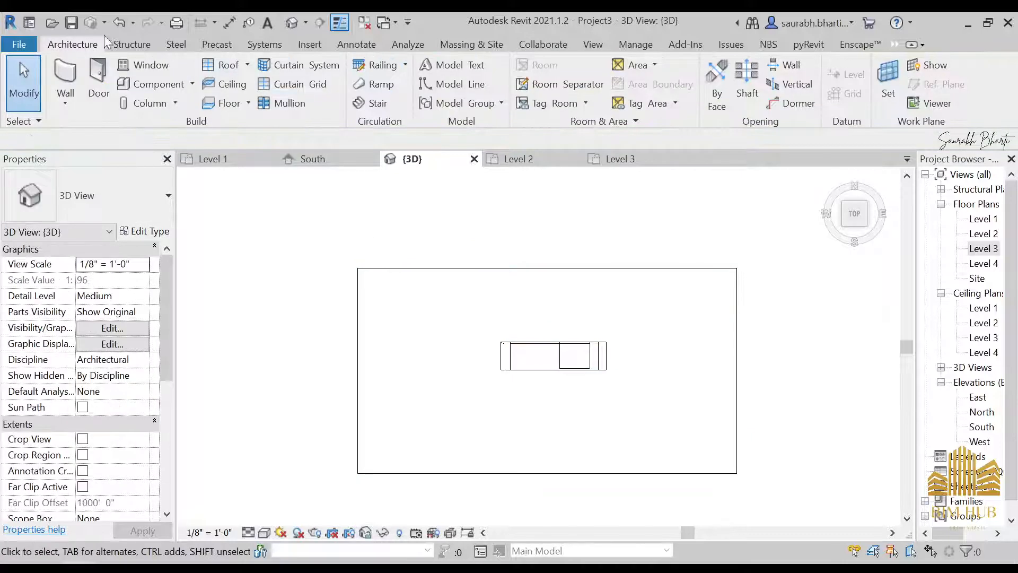
Try a rectangular enclosure of Storefront curtain walls, 36'-0" by 45'-2", on the grass west of the building.
{"action": "left_click", "coordinate": [68, 75]}
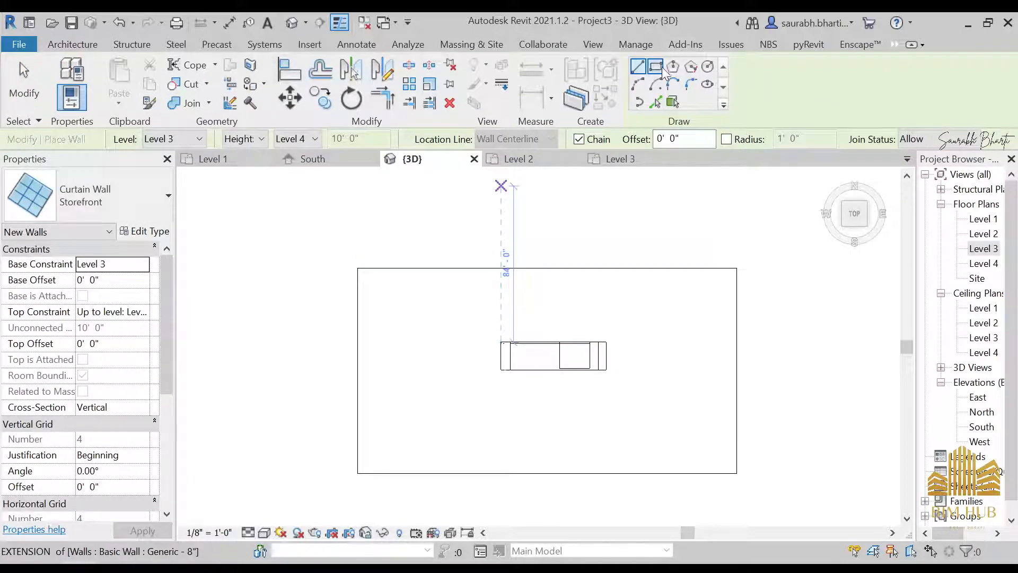
{"action": "left_click", "coordinate": [655, 67]}
{"action": "scroll", "coordinate": [400, 325], "scroll_direction": "up", "scroll_amount": 2}
{"action": "left_click", "coordinate": [402, 318]}
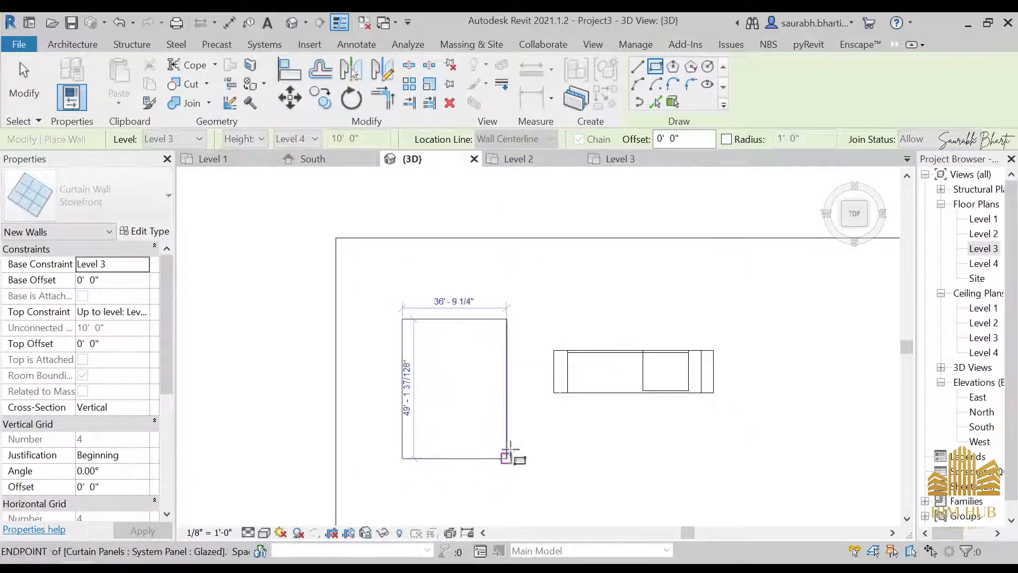
{"action": "key", "text": "Escape"}
{"action": "left_click", "coordinate": [436, 307]}
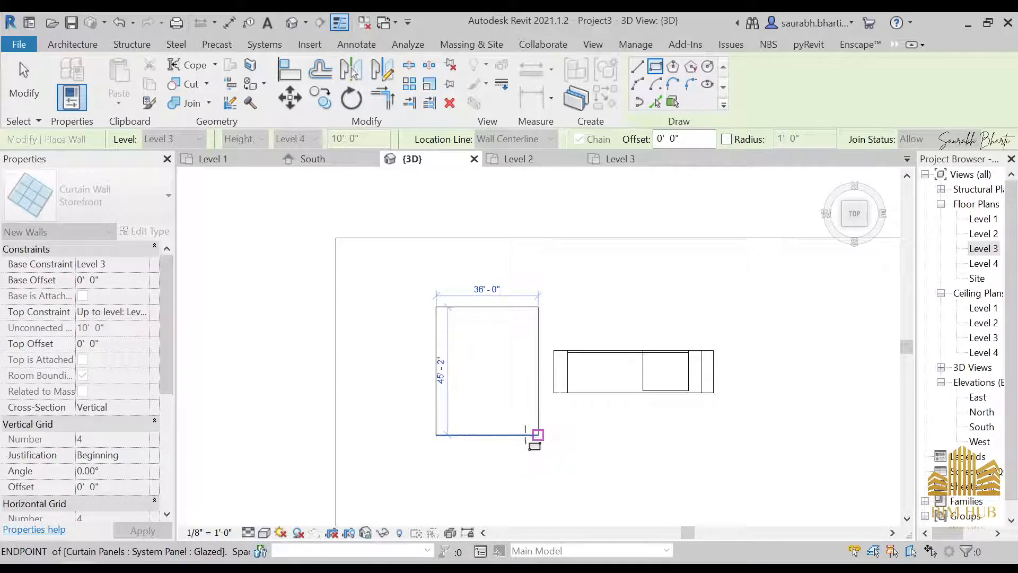
{"action": "left_click", "coordinate": [498, 396]}
{"action": "key", "text": "Escape"}
{"action": "key", "text": "Escape"}
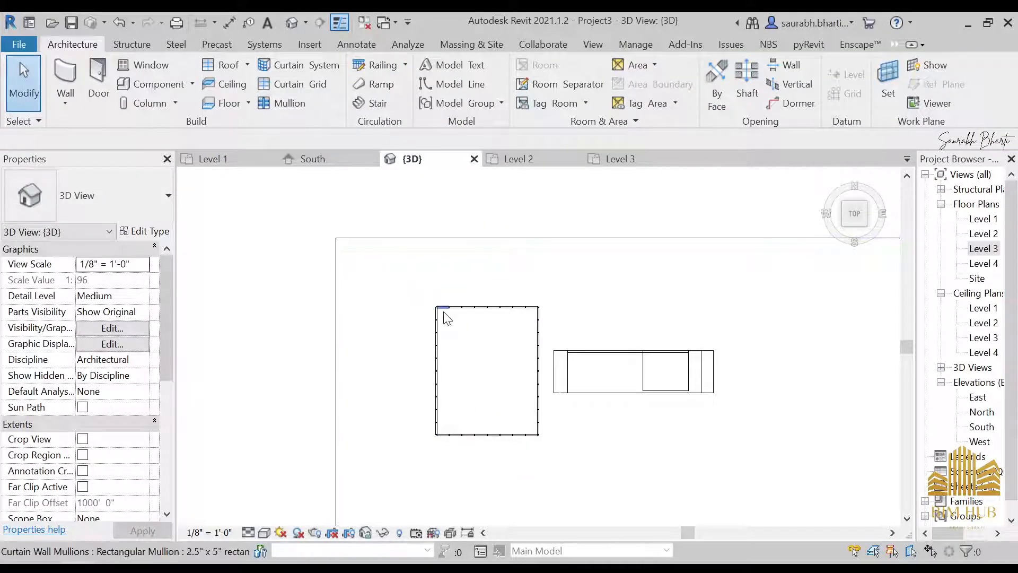
{"action": "key", "text": "ctrl+z"}
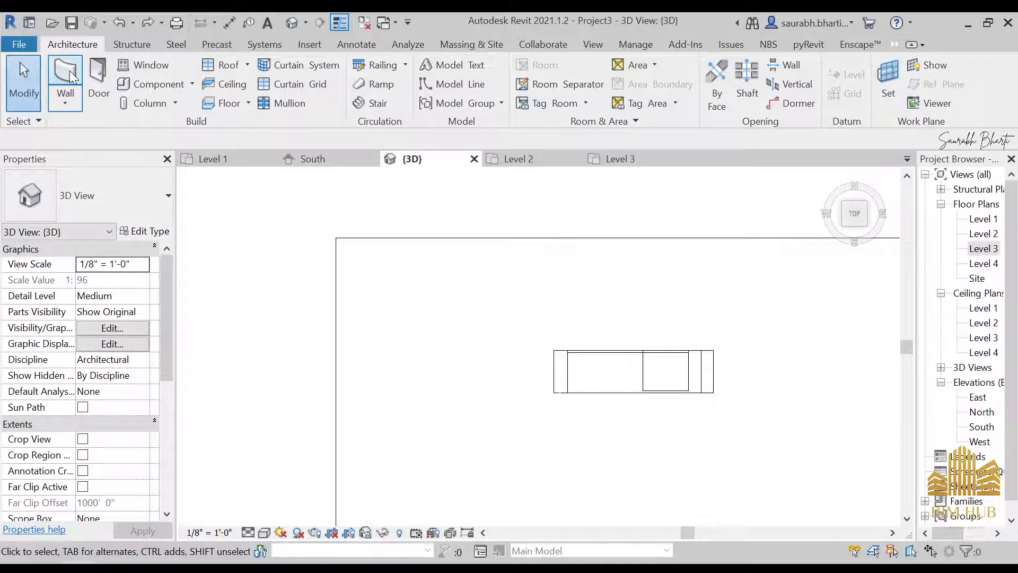
Start a new wall and set its type to Basic Wall Generic - 6".
{"action": "left_click", "coordinate": [66, 79]}
{"action": "left_click", "coordinate": [81, 47]}
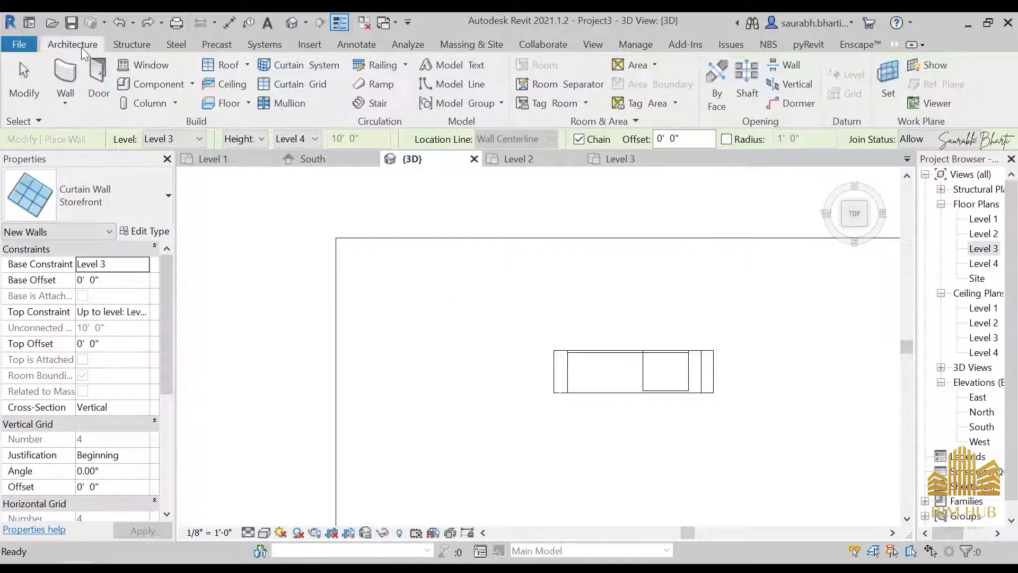
{"action": "left_click", "coordinate": [111, 197]}
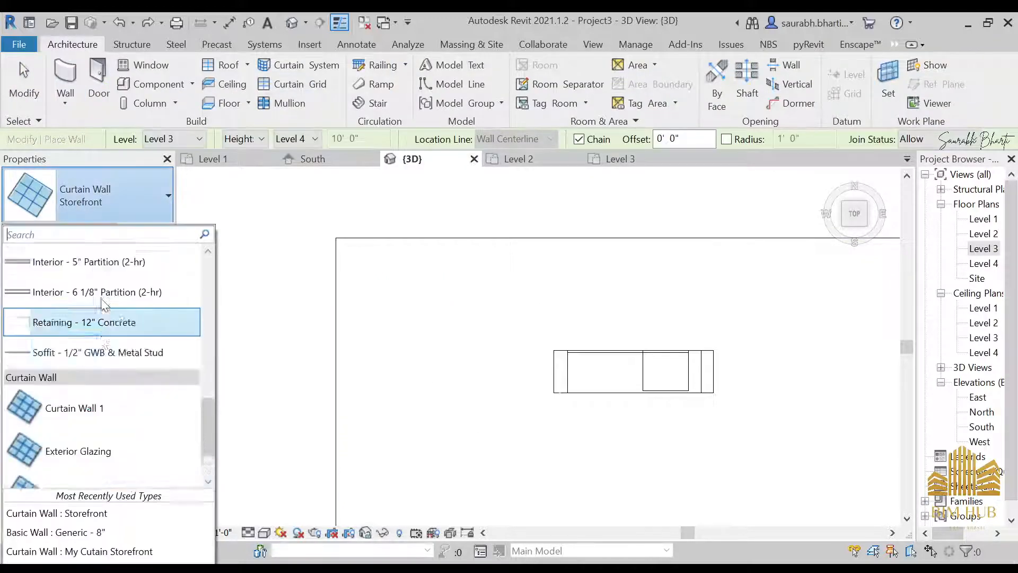
{"action": "scroll", "coordinate": [85, 382], "scroll_direction": "up", "scroll_amount": 3}
{"action": "scroll", "coordinate": [85, 382], "scroll_direction": "up", "scroll_amount": 5}
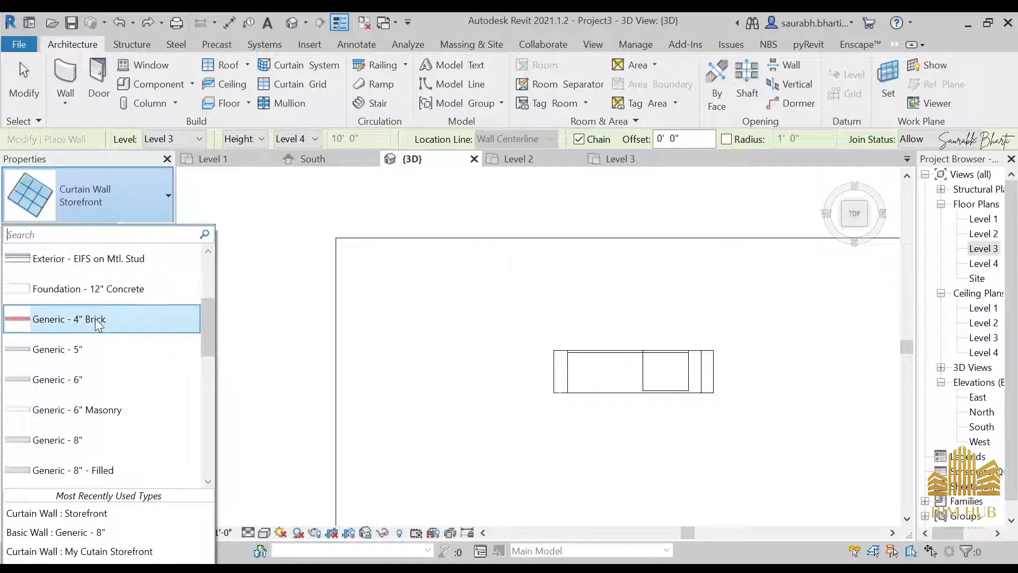
{"action": "left_click", "coordinate": [98, 382]}
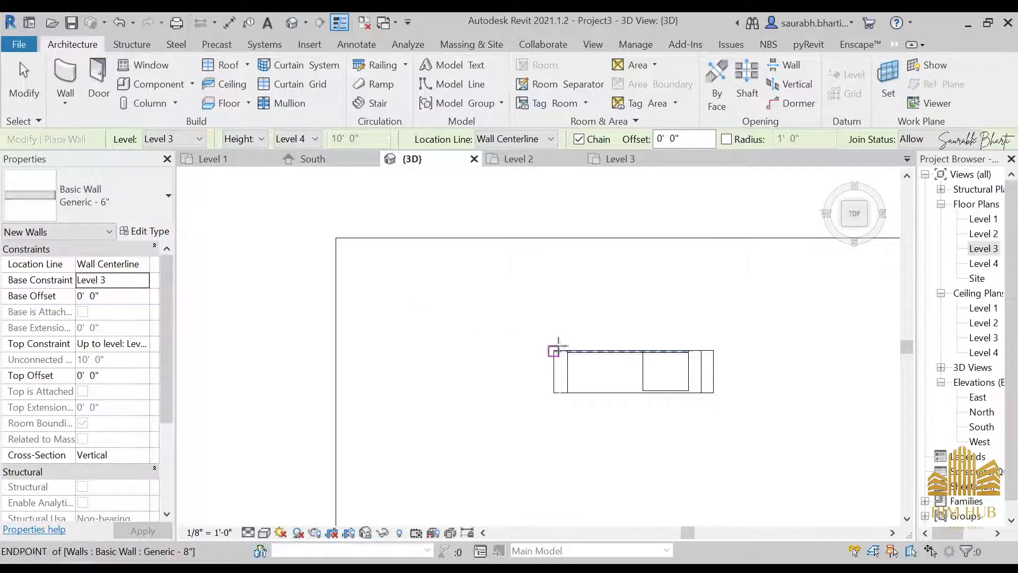
Draw a rectangular enclosure of Generic - 6" walls, about 28'-0" wide, on the grass west of the building.
{"action": "left_click", "coordinate": [495, 297]}
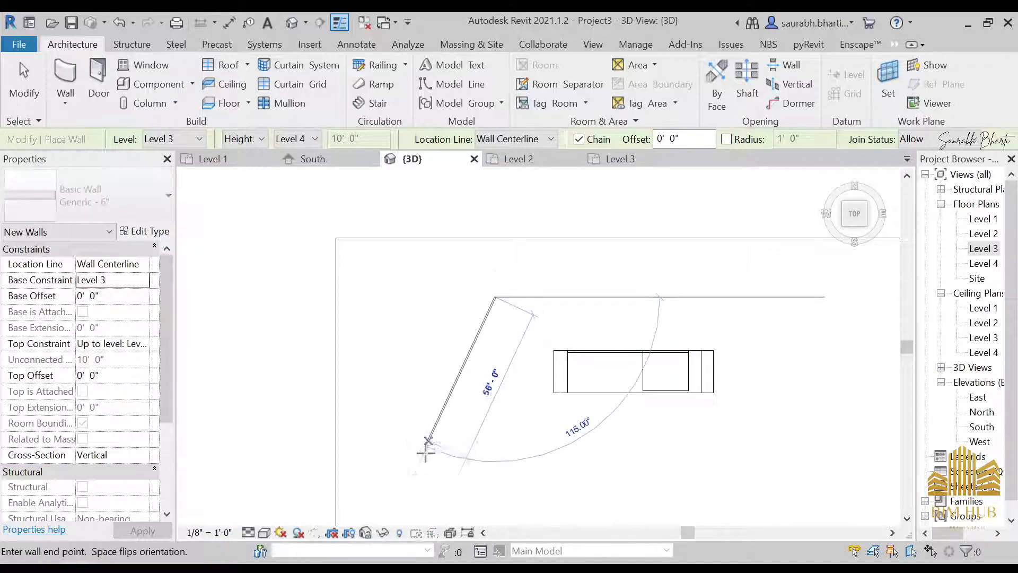
{"action": "key", "text": "Escape"}
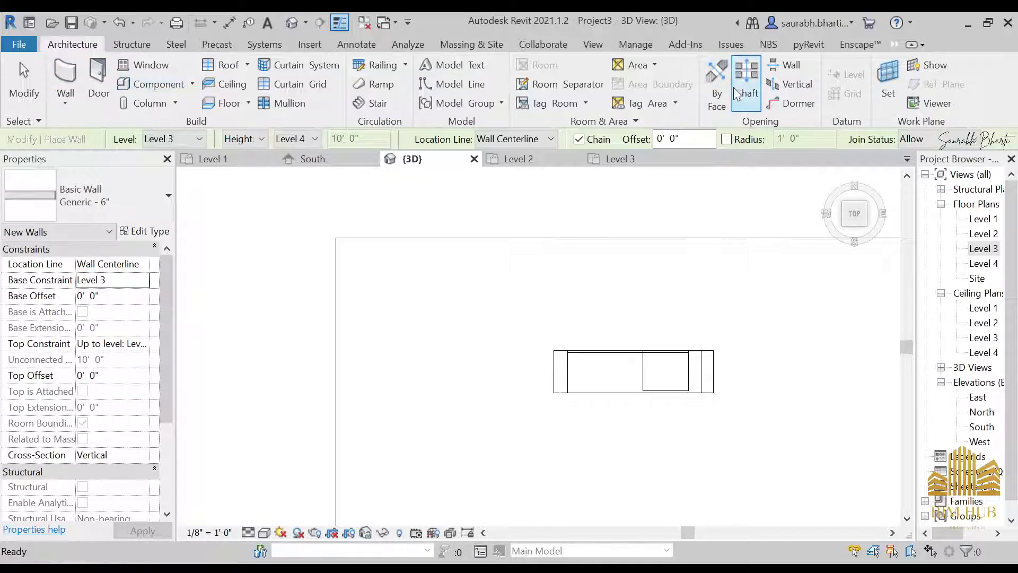
{"action": "left_click", "coordinate": [896, 62]}
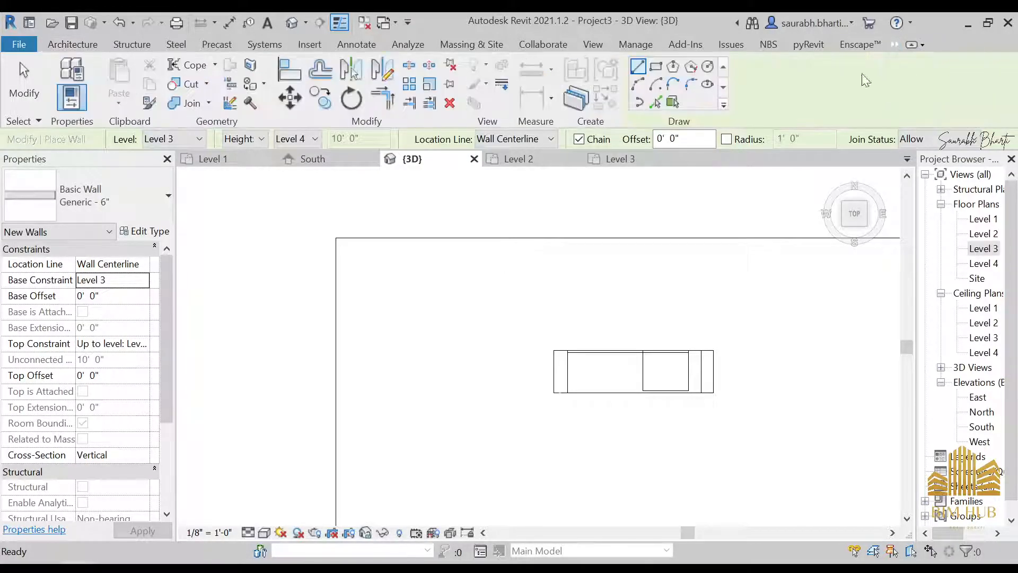
{"action": "left_click", "coordinate": [656, 67]}
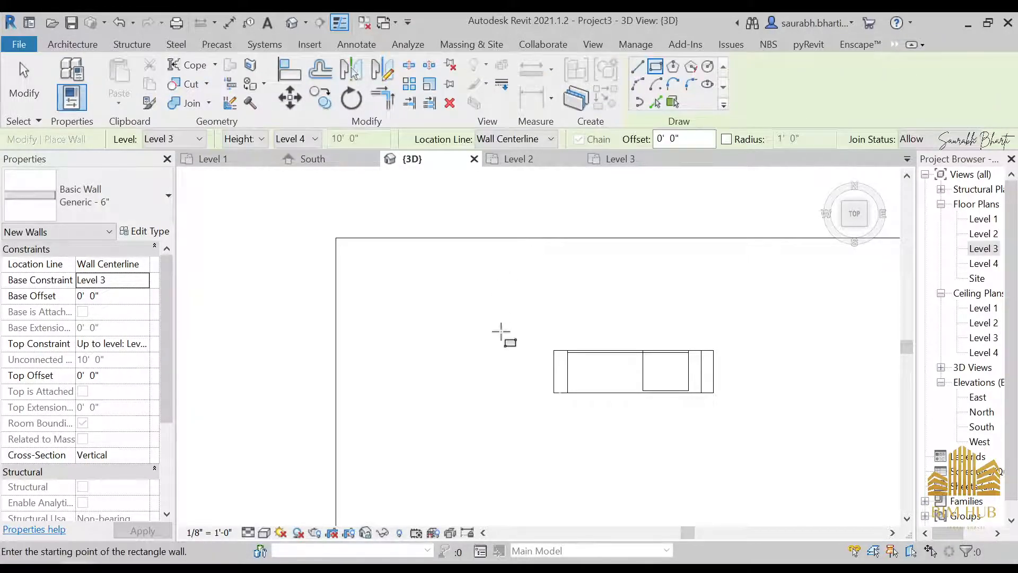
{"action": "left_click", "coordinate": [501, 331]}
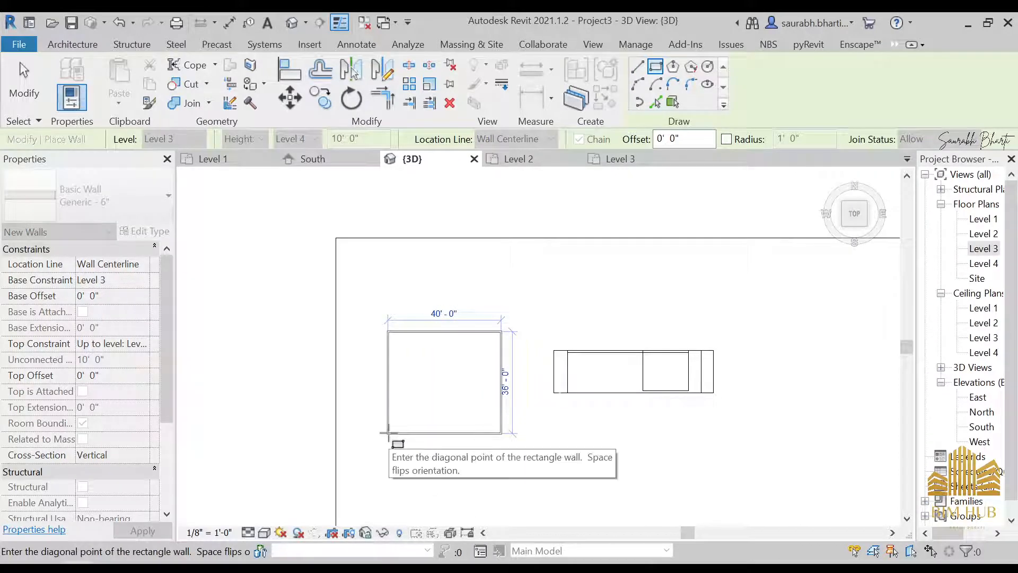
{"action": "left_click", "coordinate": [418, 421]}
{"action": "key", "text": "Escape"}
{"action": "key", "text": "Escape"}
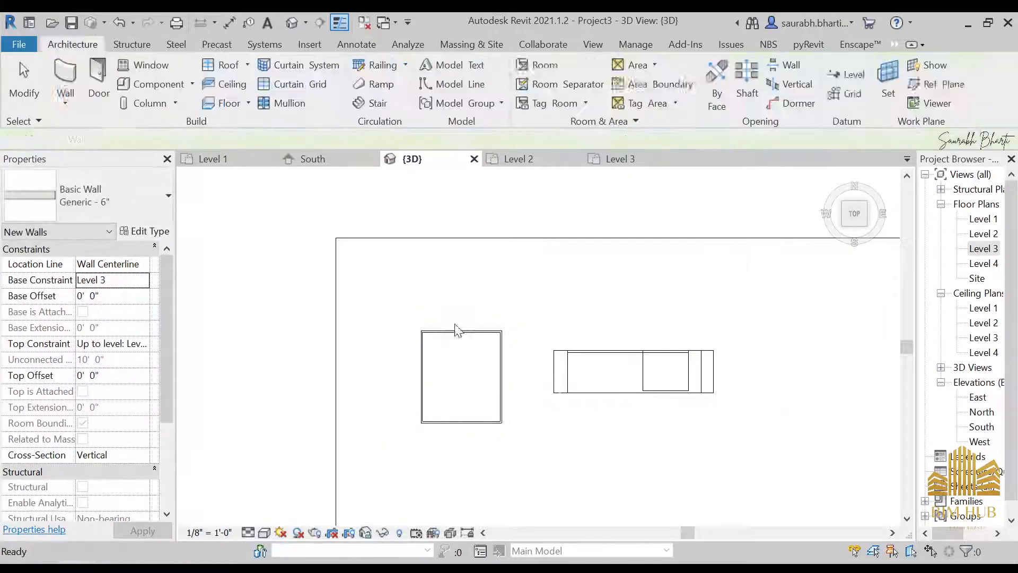
{"action": "left_click", "coordinate": [495, 408]}
{"action": "left_click_drag", "start_coordinate": [495, 406], "coordinate": [419, 294]}
{"action": "key", "text": "ctrl+z"}
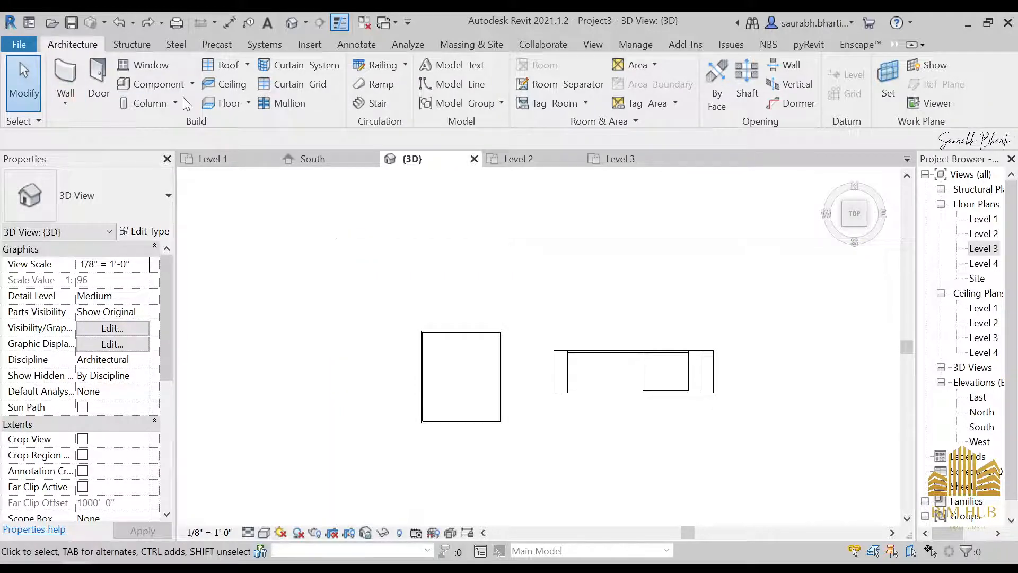
Try copying the enclosure's four walls about 112' east to the other side of the building.
{"action": "scroll", "coordinate": [454, 296], "scroll_direction": "up", "scroll_amount": 1}
{"action": "middle_click_drag", "start_coordinate": [454, 295], "coordinate": [399, 190]}
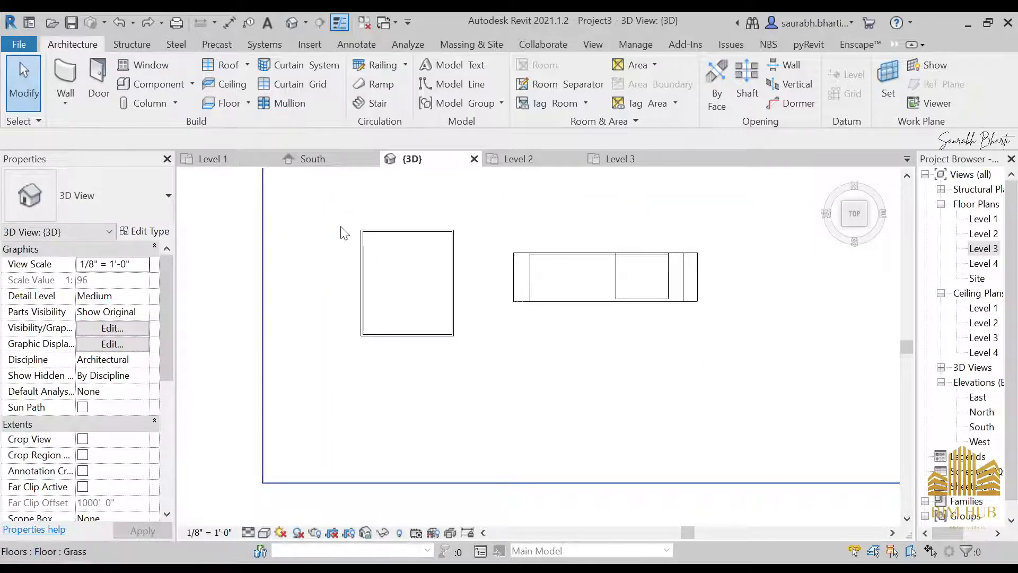
{"action": "left_click", "coordinate": [363, 232]}
{"action": "key", "text": "Escape"}
{"action": "left_click", "coordinate": [363, 250]}
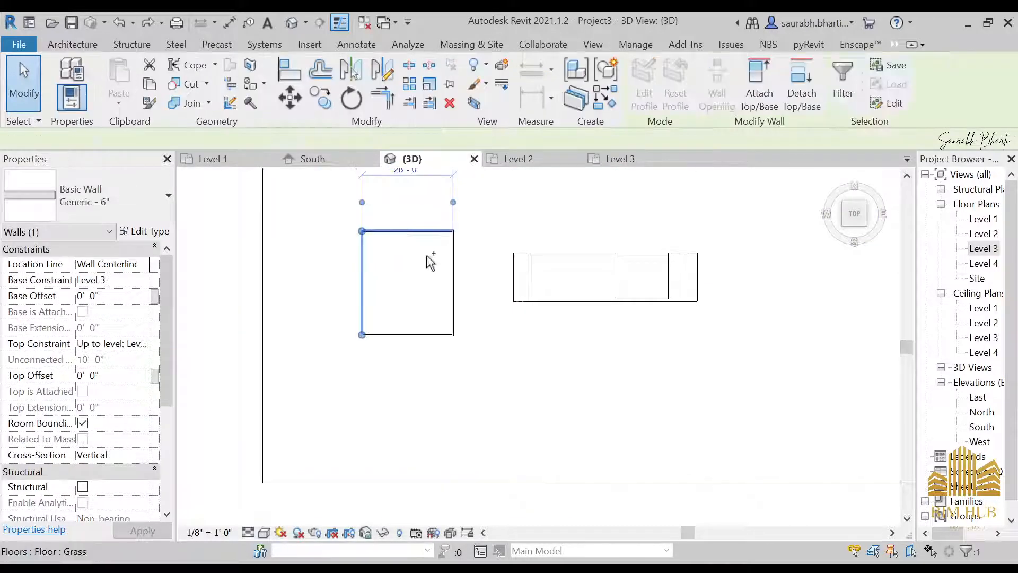
{"action": "left_click", "coordinate": [452, 272], "text": "ctrl"}
{"action": "left_click", "coordinate": [414, 335], "text": "ctrl"}
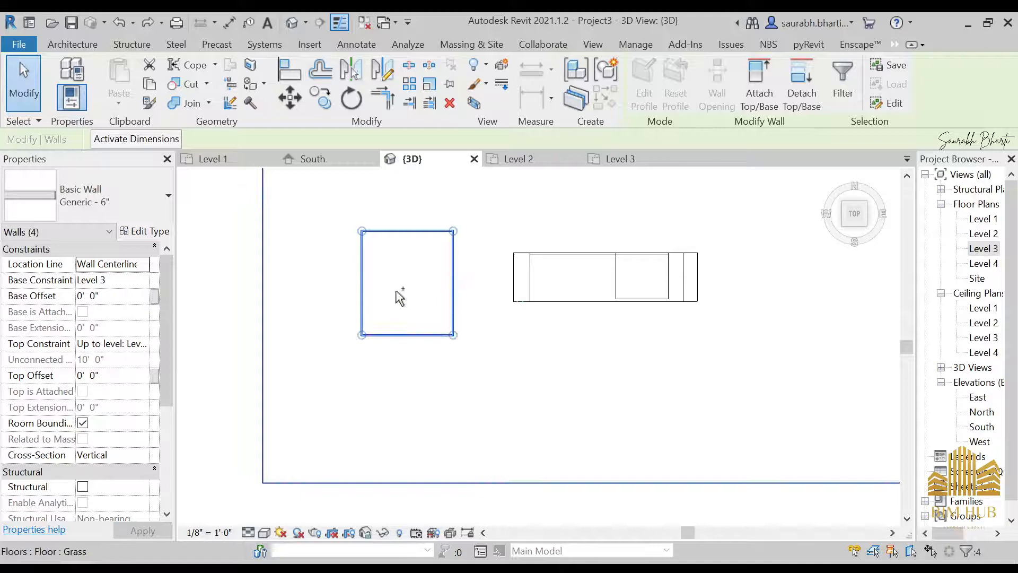
{"action": "left_click", "coordinate": [321, 104]}
{"action": "scroll", "coordinate": [345, 228], "scroll_direction": "up", "scroll_amount": 2}
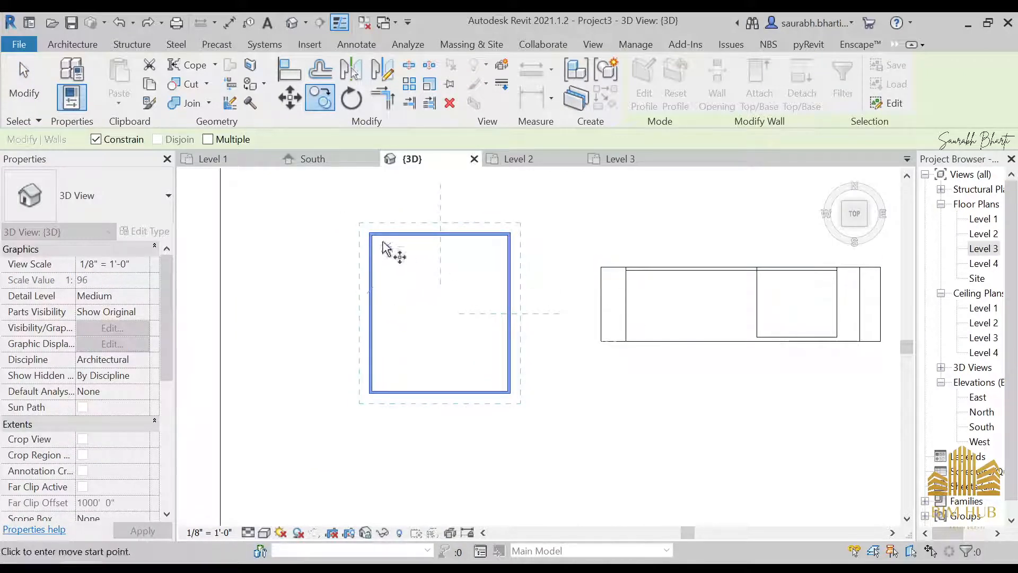
{"action": "left_click", "coordinate": [370, 233]}
{"action": "middle_click_drag", "start_coordinate": [698, 221], "coordinate": [647, 257]}
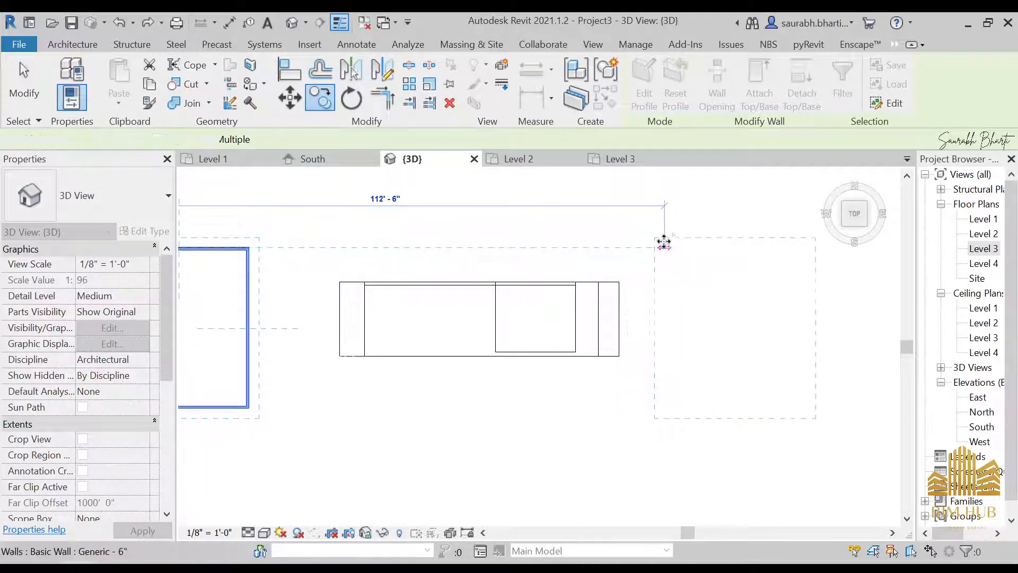
{"action": "left_click", "coordinate": [658, 245]}
{"action": "scroll", "coordinate": [637, 248], "scroll_direction": "down", "scroll_amount": 3}
{"action": "key", "text": "Escape"}
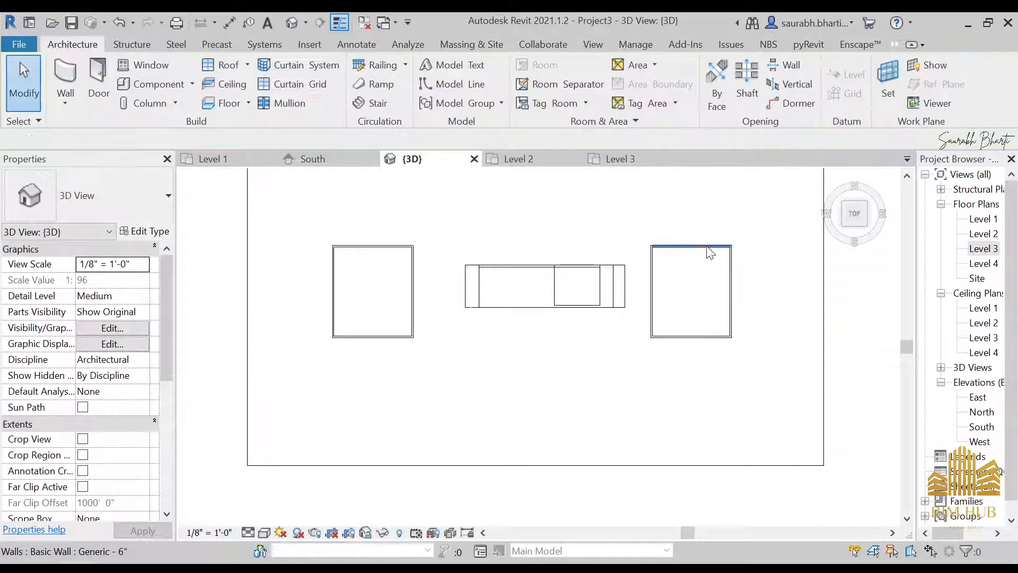
{"action": "key", "text": "ctrl+z"}
{"action": "scroll", "coordinate": [532, 245], "scroll_direction": "down", "scroll_amount": 2}
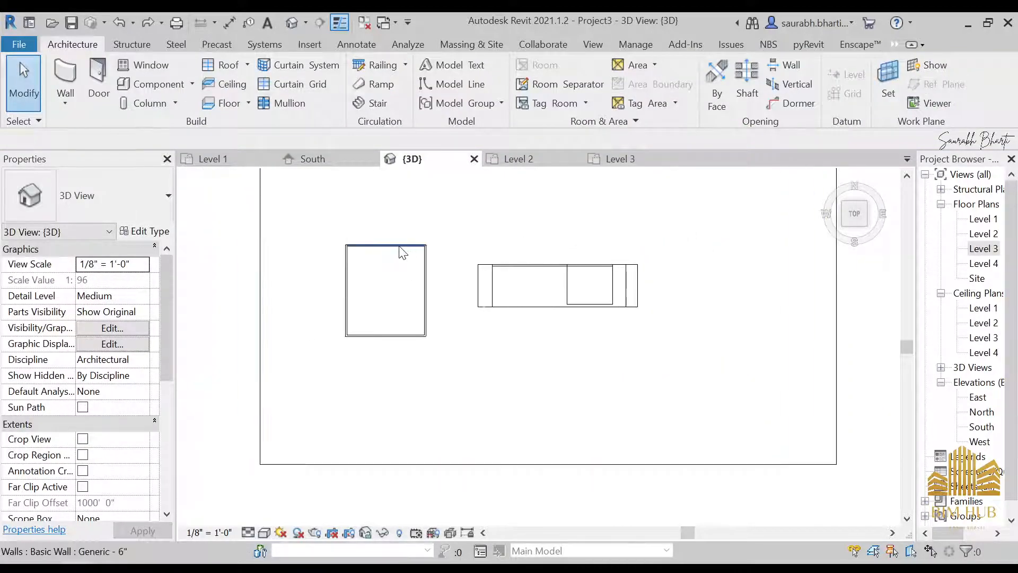
Mirror a copy of the enclosure's four walls to the east side about a vertical axis through the middle of the building's north edge.
{"action": "left_click", "coordinate": [346, 284]}
{"action": "key", "text": "Tab"}
{"action": "left_click", "coordinate": [345, 290]}
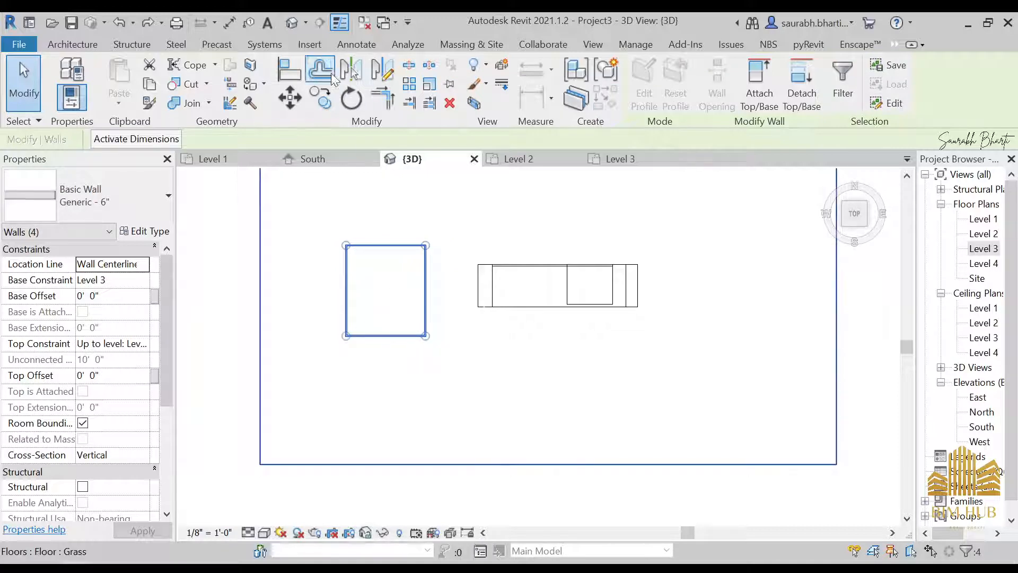
{"action": "key", "text": "c"}
{"action": "key", "text": "o"}
{"action": "scroll", "coordinate": [599, 269], "scroll_direction": "up", "scroll_amount": 2}
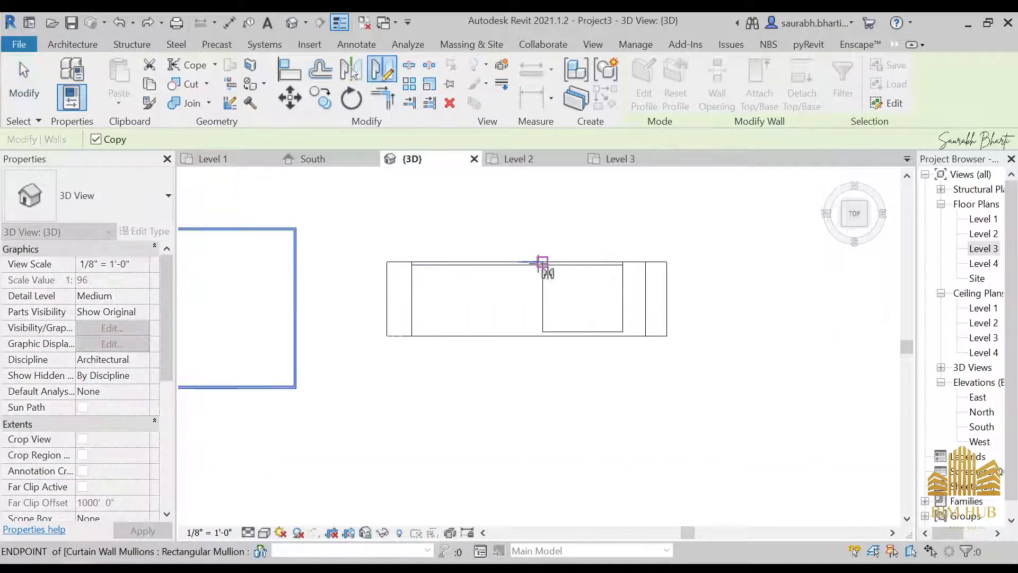
{"action": "scroll", "coordinate": [528, 262], "scroll_direction": "up", "scroll_amount": 2}
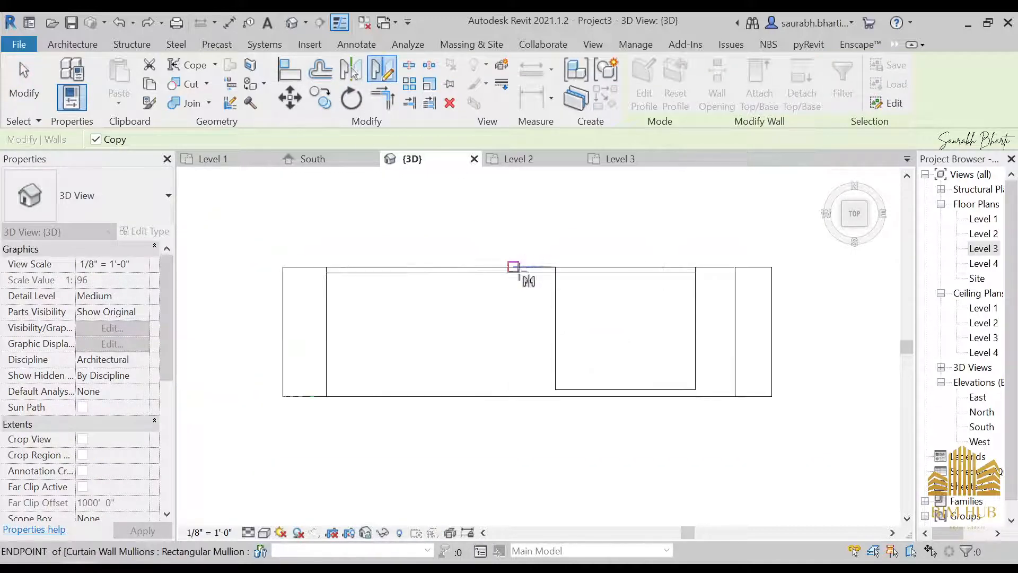
{"action": "left_click", "coordinate": [538, 267]}
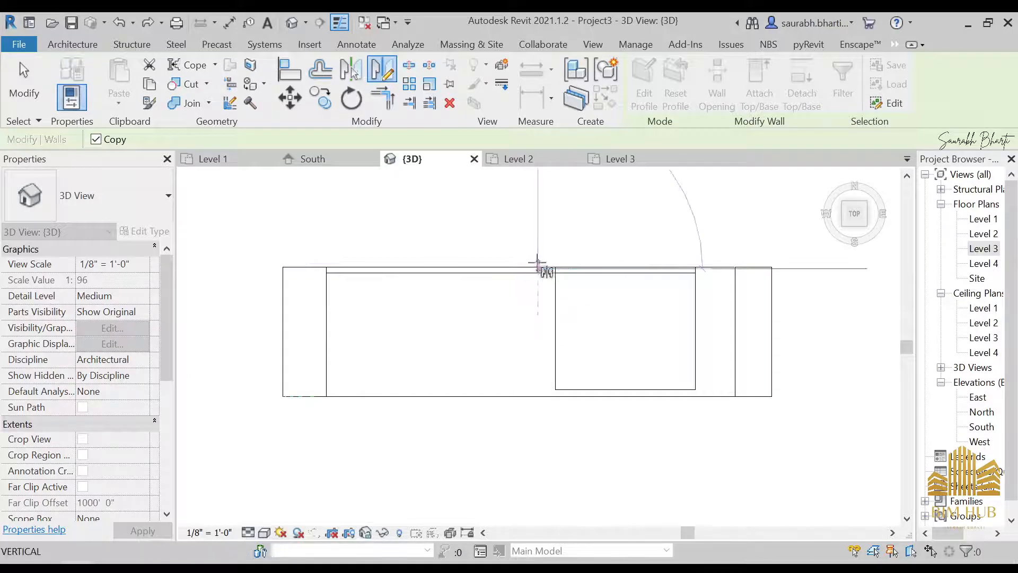
{"action": "left_click", "coordinate": [538, 192]}
{"action": "scroll", "coordinate": [541, 207], "scroll_direction": "down", "scroll_amount": 4}
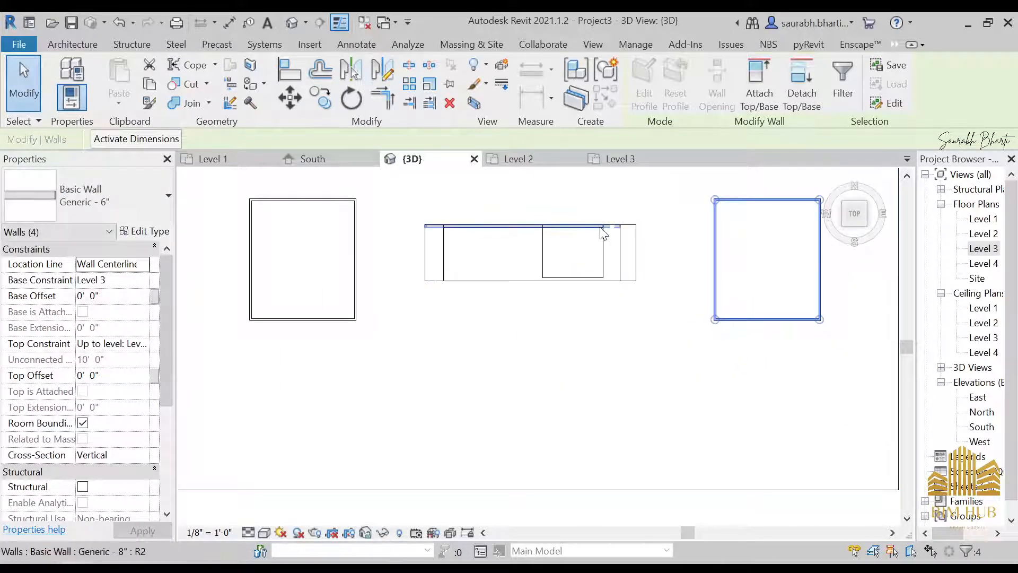
{"action": "left_click", "coordinate": [297, 27]}
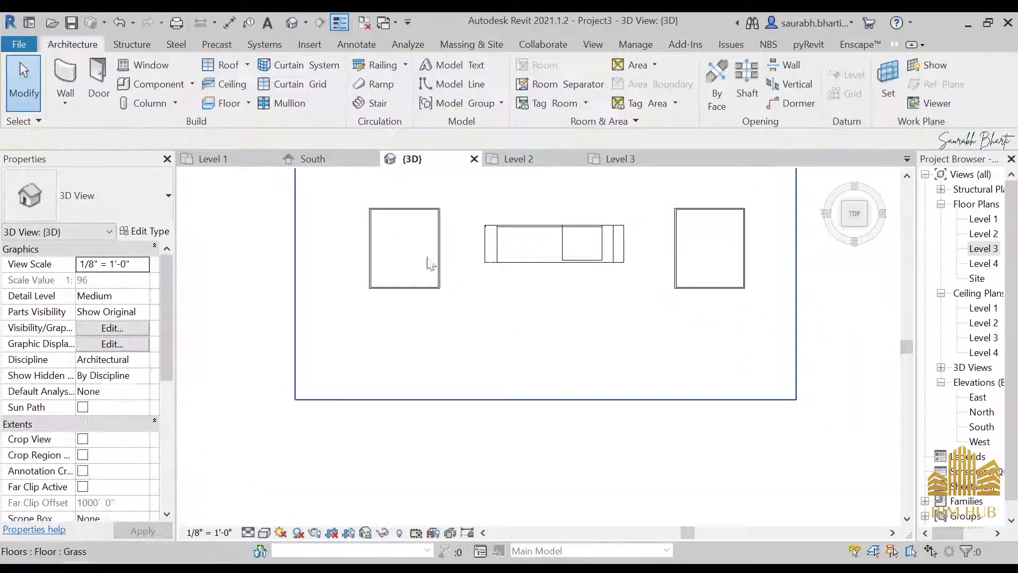
Check the height of both wall enclosures against the level lines, in perspective and from the front.
{"action": "scroll", "coordinate": [435, 259], "scroll_direction": "down", "scroll_amount": 3}
{"action": "middle_click_drag", "start_coordinate": [548, 350], "coordinate": [563, 257], "text": "shift"}
{"action": "left_click", "coordinate": [573, 265]}
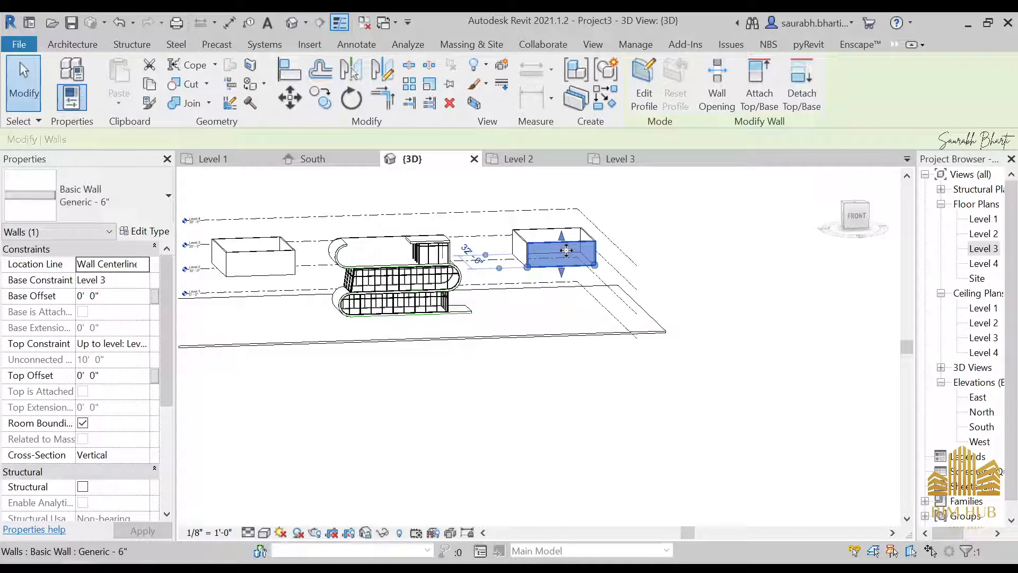
{"action": "left_click", "coordinate": [855, 216]}
{"action": "scroll", "coordinate": [609, 260], "scroll_direction": "down", "scroll_amount": 3}
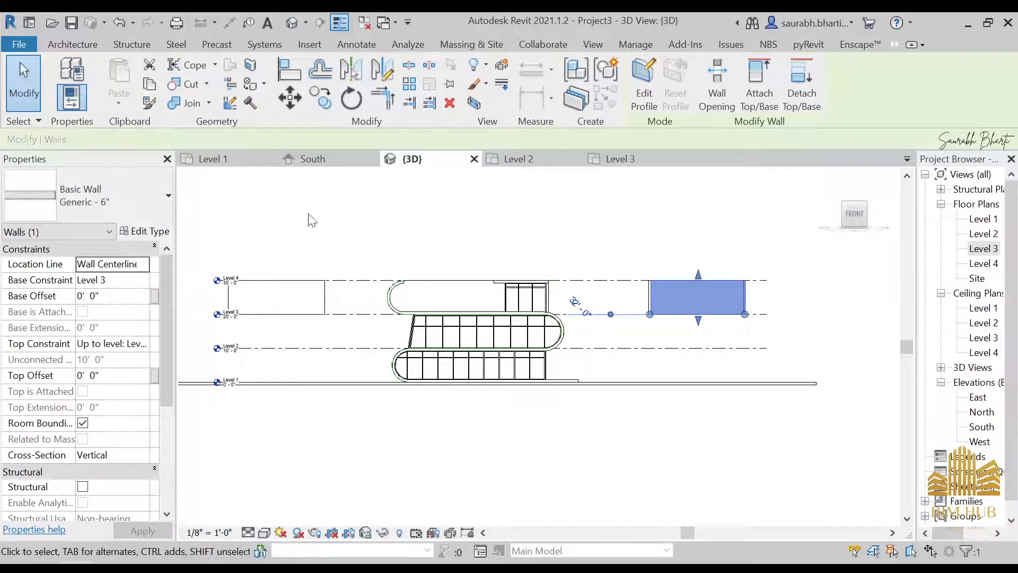
Try to move the east enclosure's four walls down to the grass floor in the front view.
{"action": "middle_click_drag", "start_coordinate": [355, 239], "coordinate": [396, 237]}
{"action": "left_click", "coordinate": [384, 235]}
{"action": "left_click_drag", "start_coordinate": [384, 235], "coordinate": [333, 218]}
{"action": "left_click_drag", "start_coordinate": [252, 220], "coordinate": [385, 322]}
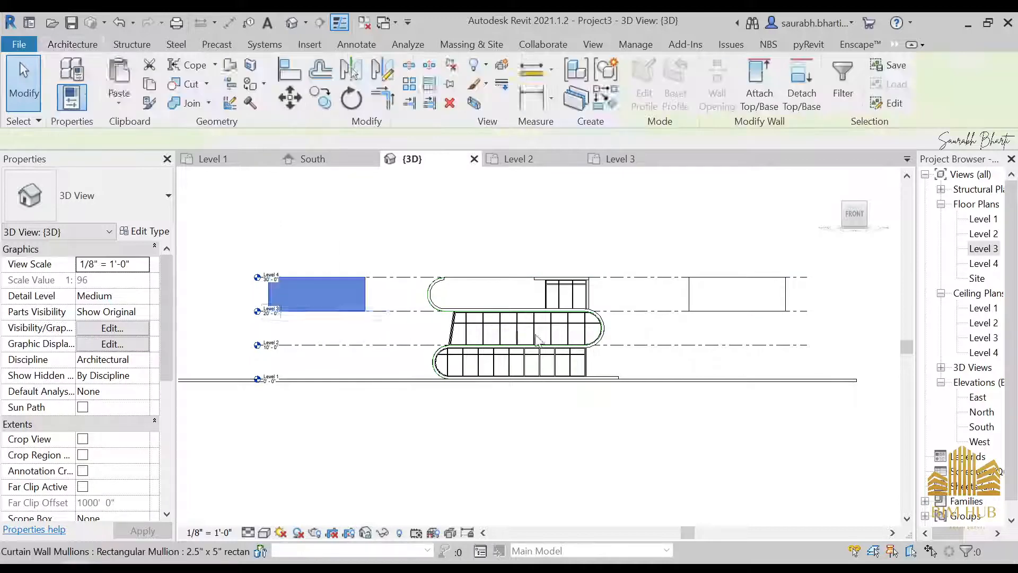
{"action": "left_click", "coordinate": [737, 293]}
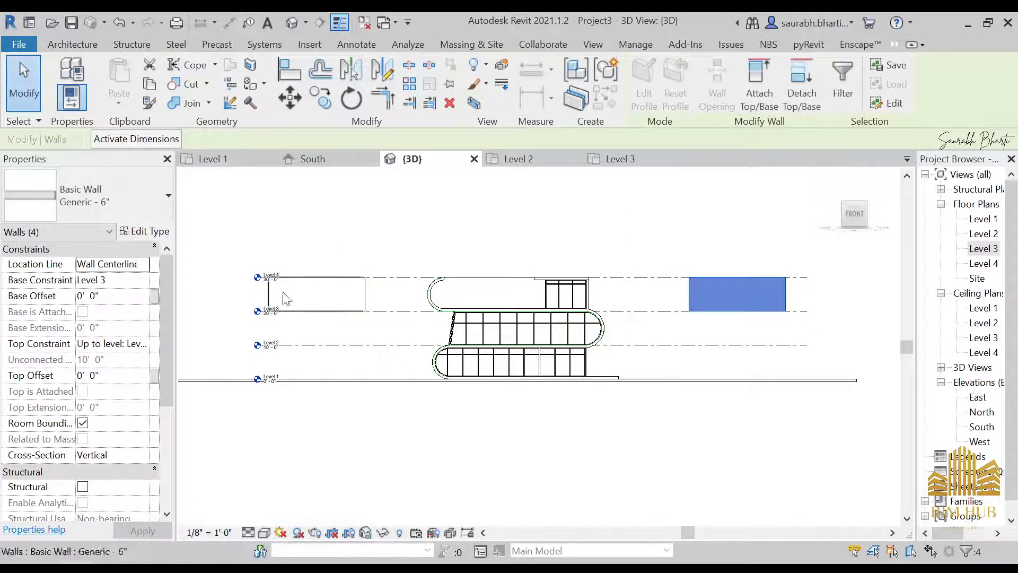
{"action": "scroll", "coordinate": [330, 298], "scroll_direction": "up", "scroll_amount": 5}
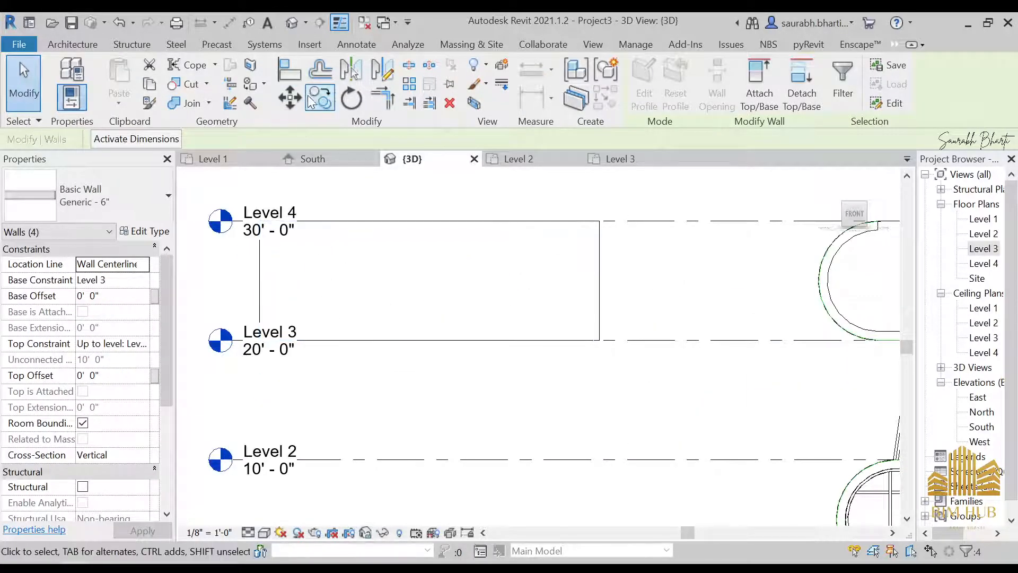
{"action": "left_click", "coordinate": [289, 97]}
{"action": "left_click", "coordinate": [595, 227]}
{"action": "scroll", "coordinate": [587, 288], "scroll_direction": "down", "scroll_amount": 3}
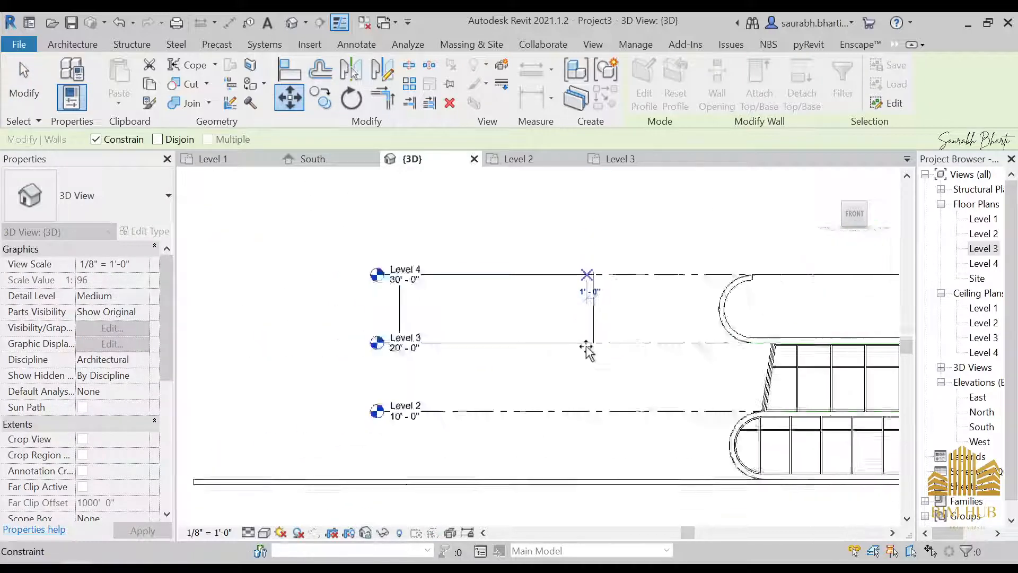
{"action": "middle_click_drag", "start_coordinate": [614, 455], "coordinate": [613, 268]}
{"action": "left_click", "coordinate": [591, 290]}
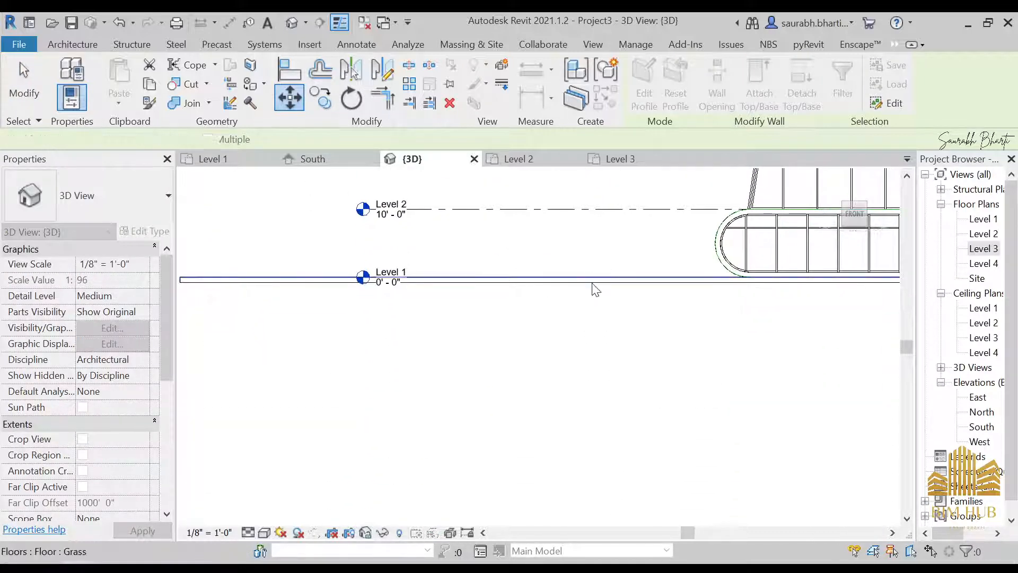
{"action": "left_click", "coordinate": [557, 320]}
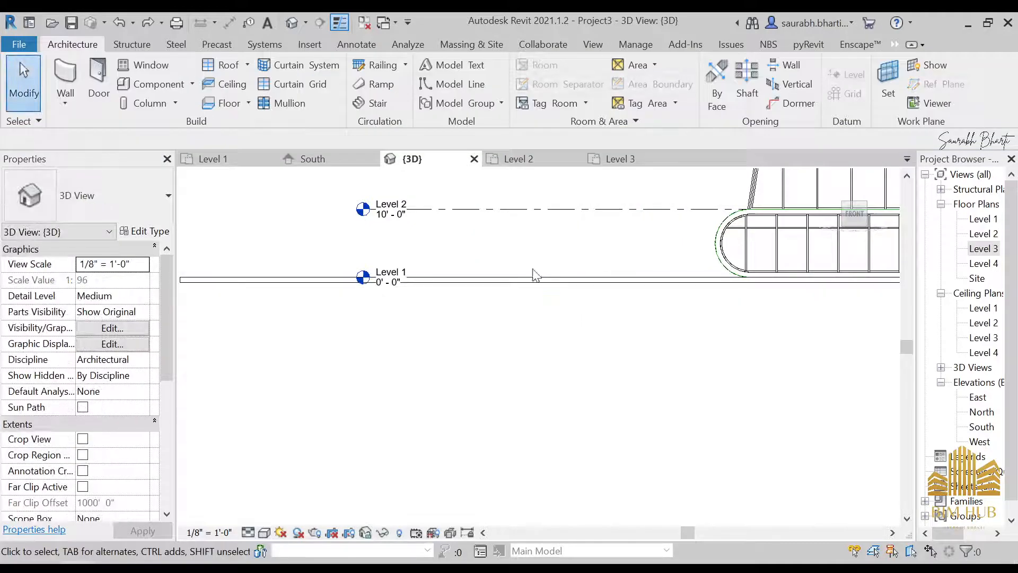
Stretch the west enclosure's front wall below ground, to a base offset of about -46'-10" and a top offset of about -30'-9".
{"action": "scroll", "coordinate": [534, 275], "scroll_direction": "down", "scroll_amount": 3}
{"action": "middle_click_drag", "start_coordinate": [548, 310], "coordinate": [473, 339]}
{"action": "scroll", "coordinate": [436, 232], "scroll_direction": "up", "scroll_amount": 1}
{"action": "left_click", "coordinate": [472, 236]}
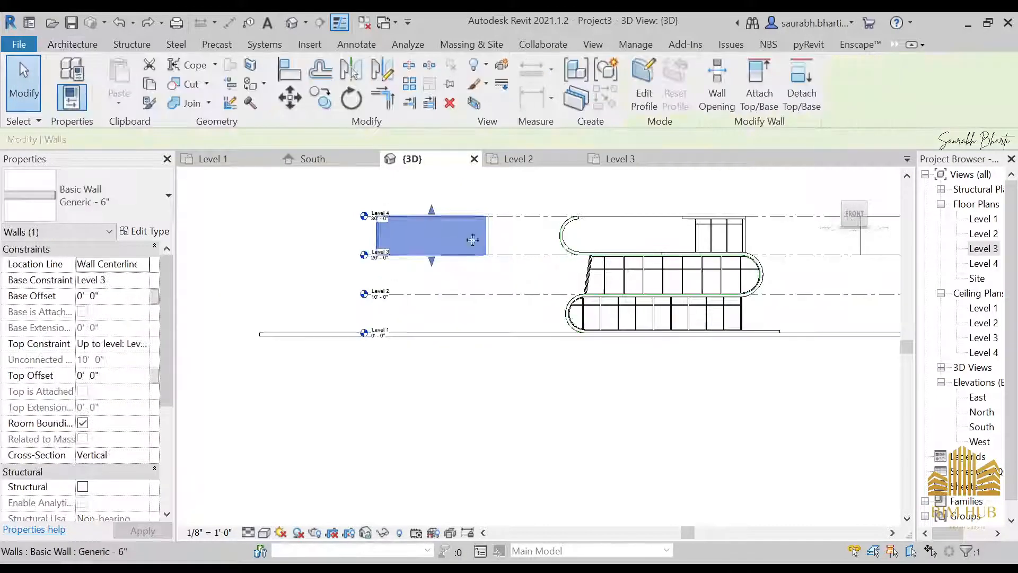
{"action": "left_click_drag", "start_coordinate": [432, 266], "coordinate": [428, 438]}
{"action": "left_click_drag", "start_coordinate": [431, 211], "coordinate": [426, 338]}
Extend the base of the east enclosure's front wall down through the grass floor, to a base offset of about -35'-9".
{"action": "scroll", "coordinate": [543, 311], "scroll_direction": "down", "scroll_amount": 2}
{"action": "middle_click_drag", "start_coordinate": [573, 317], "coordinate": [414, 332]}
{"action": "left_click", "coordinate": [588, 284]}
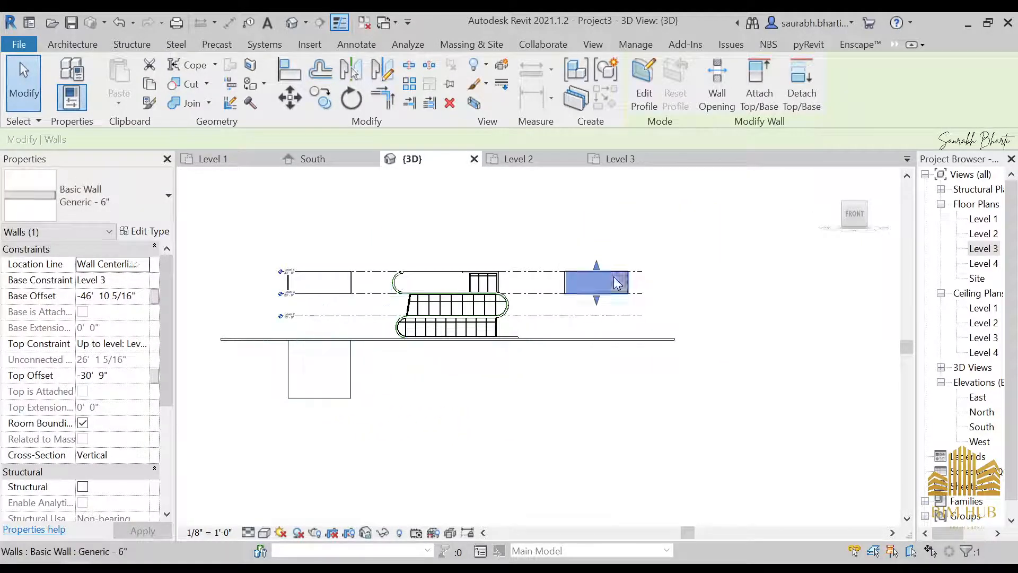
{"action": "scroll", "coordinate": [610, 297], "scroll_direction": "up", "scroll_amount": 4}
{"action": "left_click_drag", "start_coordinate": [573, 289], "coordinate": [546, 494]}
{"action": "scroll", "coordinate": [556, 456], "scroll_direction": "down", "scroll_amount": 3}
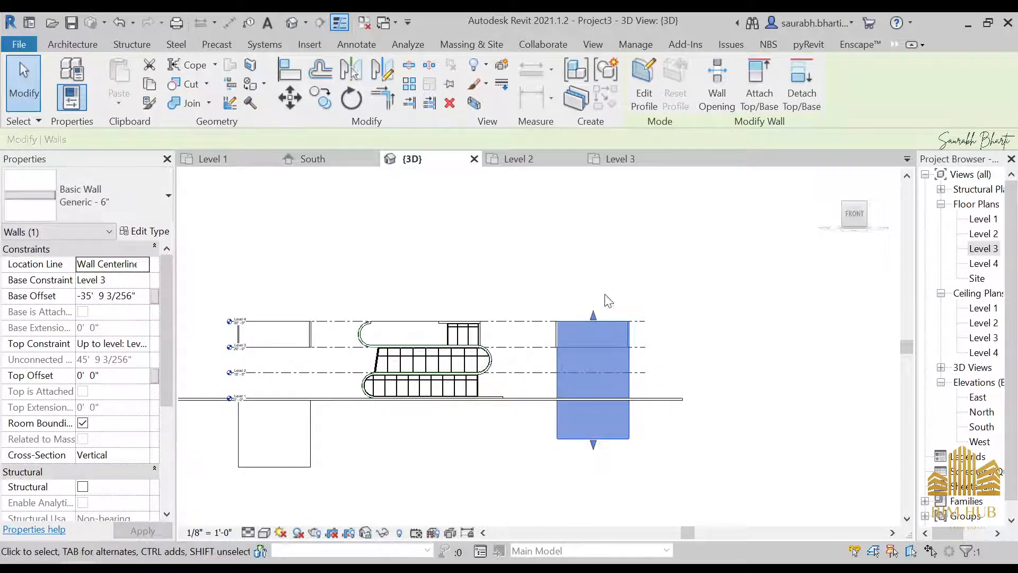
Lower the top of the east enclosure's front wall to a -30'-9" top offset and raise the west front wall's base to roughly match its depth.
{"action": "left_click_drag", "start_coordinate": [593, 317], "coordinate": [584, 407]}
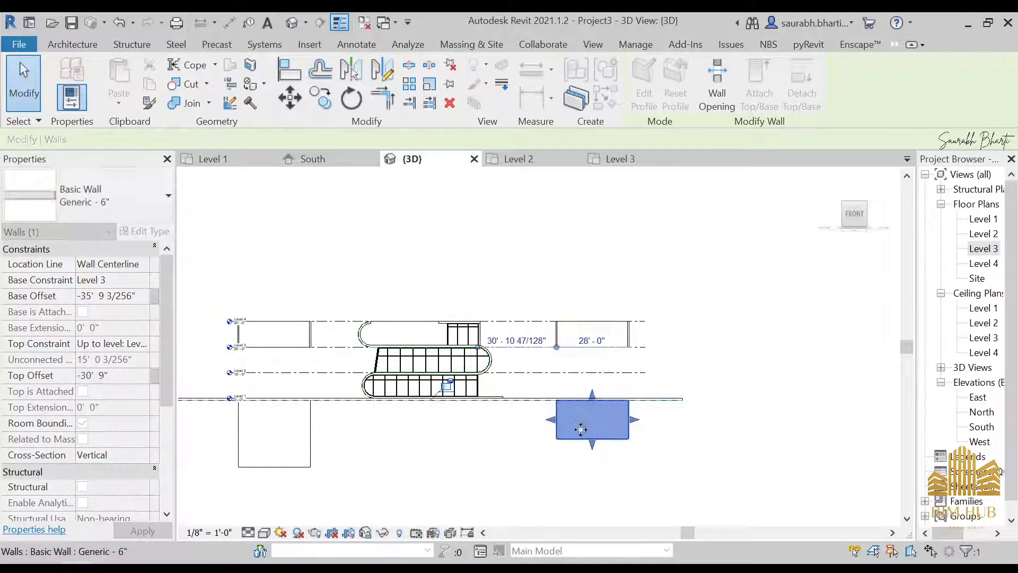
{"action": "scroll", "coordinate": [403, 409], "scroll_direction": "up", "scroll_amount": 3}
{"action": "left_click", "coordinate": [295, 406]}
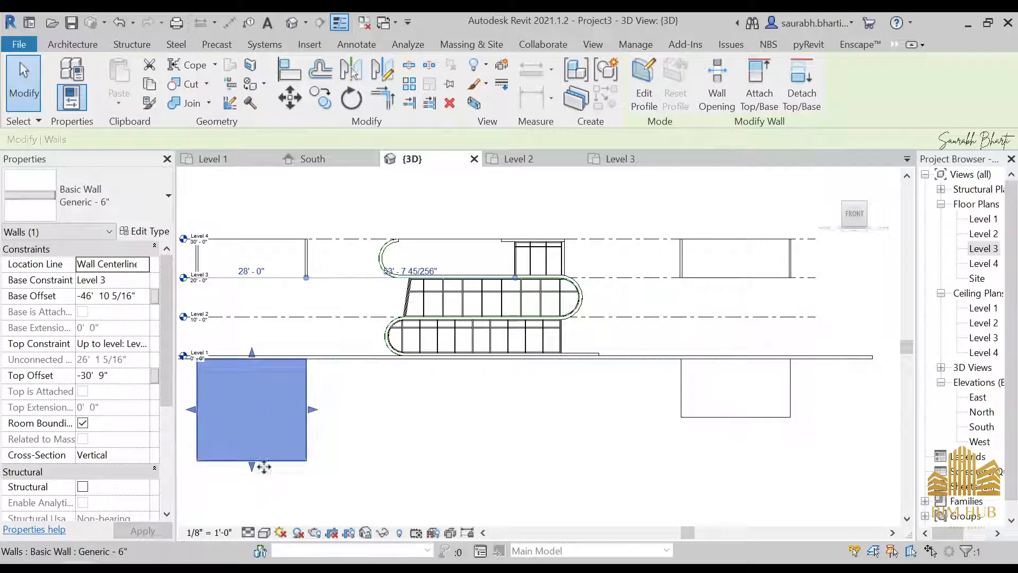
{"action": "left_click_drag", "start_coordinate": [253, 466], "coordinate": [711, 417]}
{"action": "left_click", "coordinate": [531, 414]}
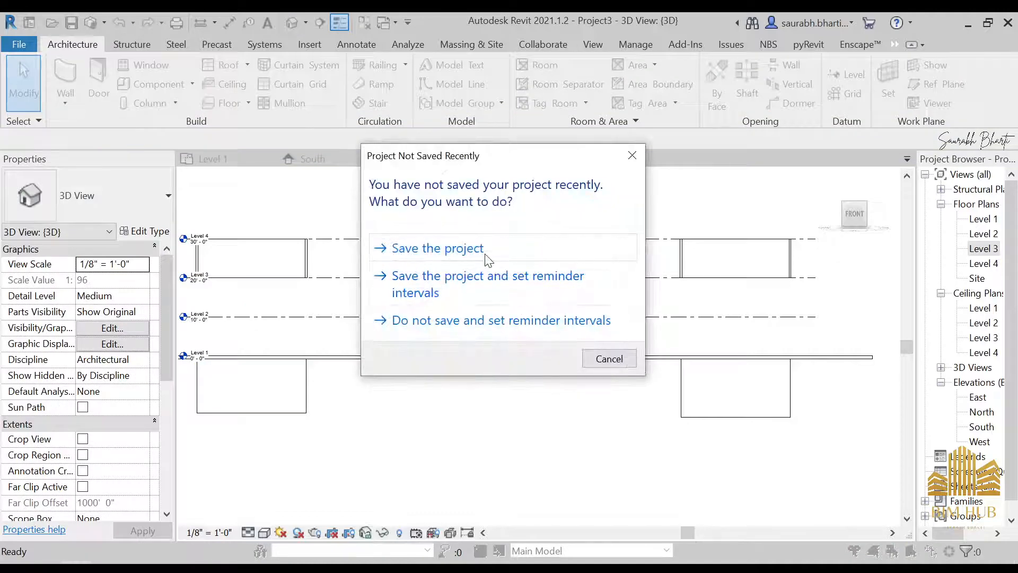
Begin saving the project and create a folder named Curved Floor Design on the Desktop as its location.
{"action": "left_click", "coordinate": [499, 256]}
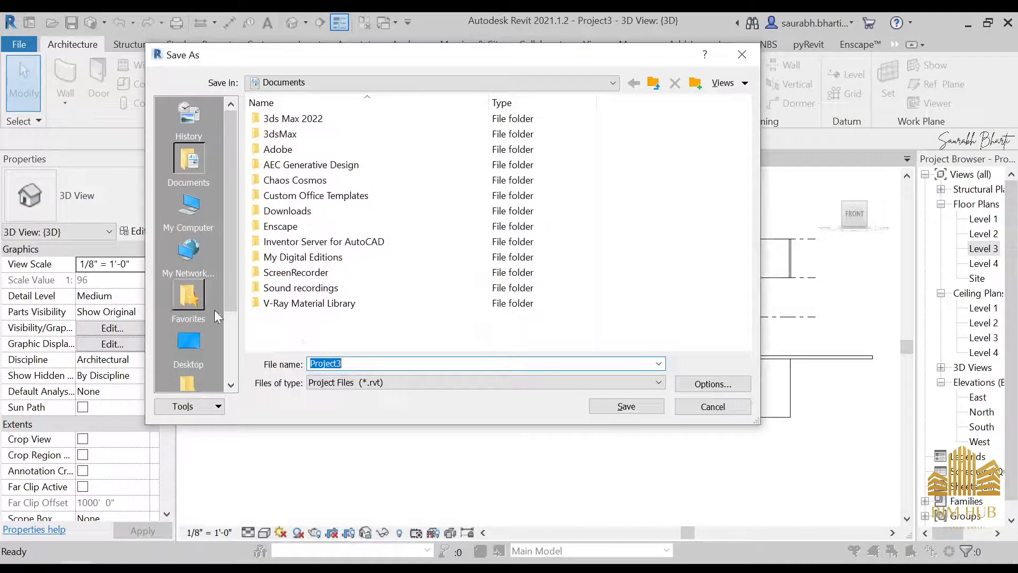
{"action": "left_click", "coordinate": [200, 354]}
{"action": "right_click", "coordinate": [320, 316]}
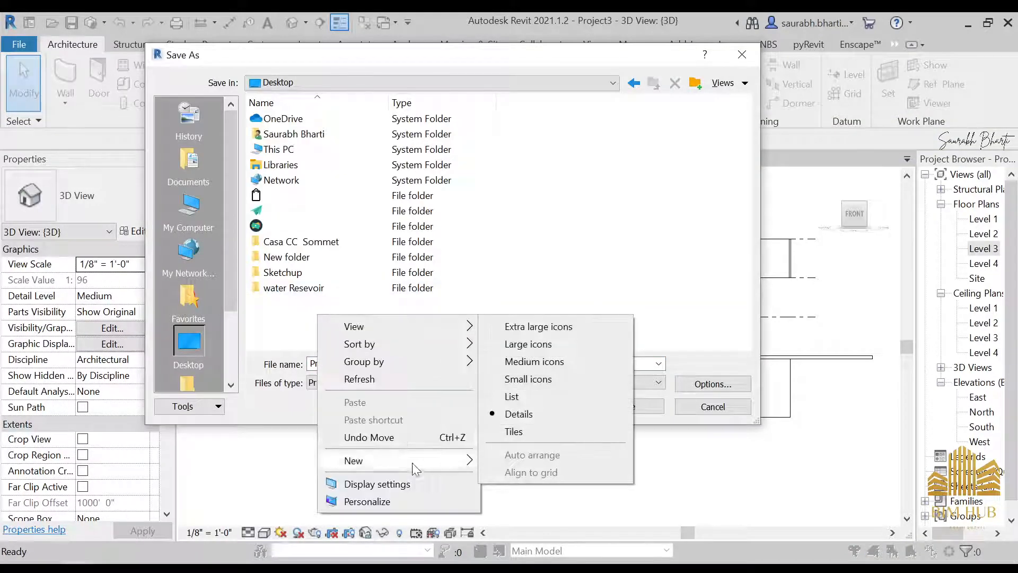
{"action": "mouse_move", "coordinate": [403, 461]}
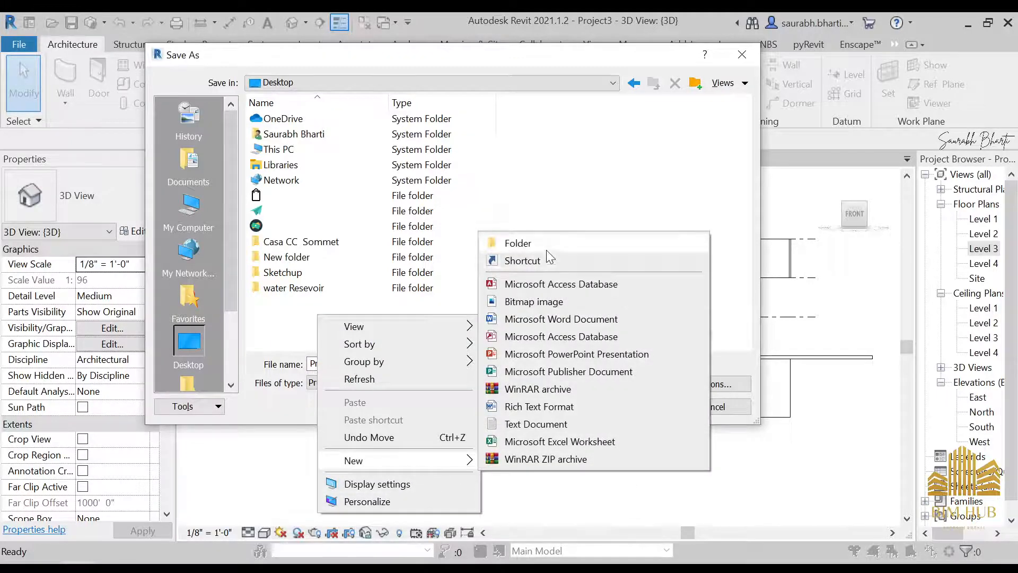
{"action": "left_click", "coordinate": [522, 239]}
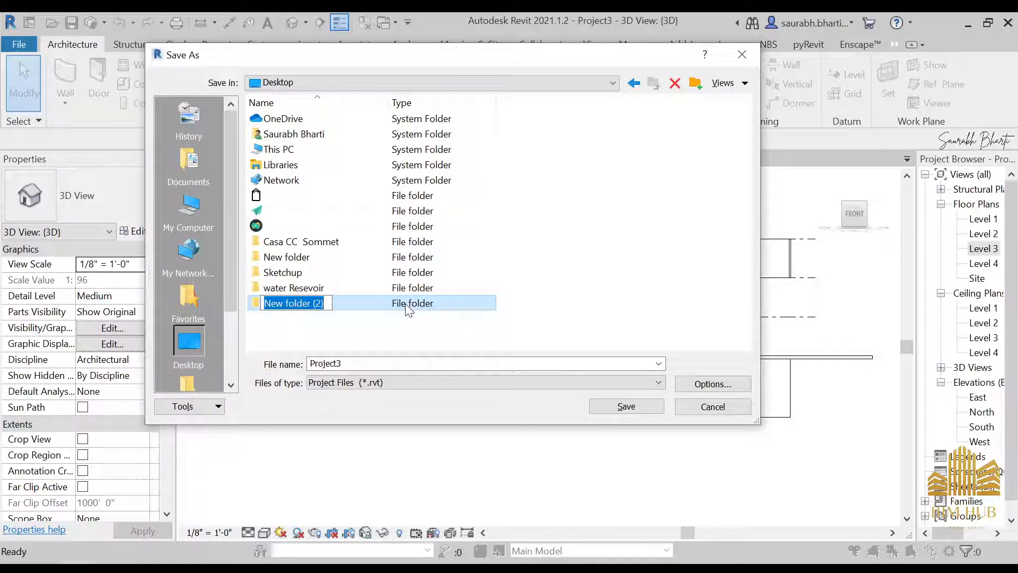
{"action": "type", "text": "Curved Floor Design"}
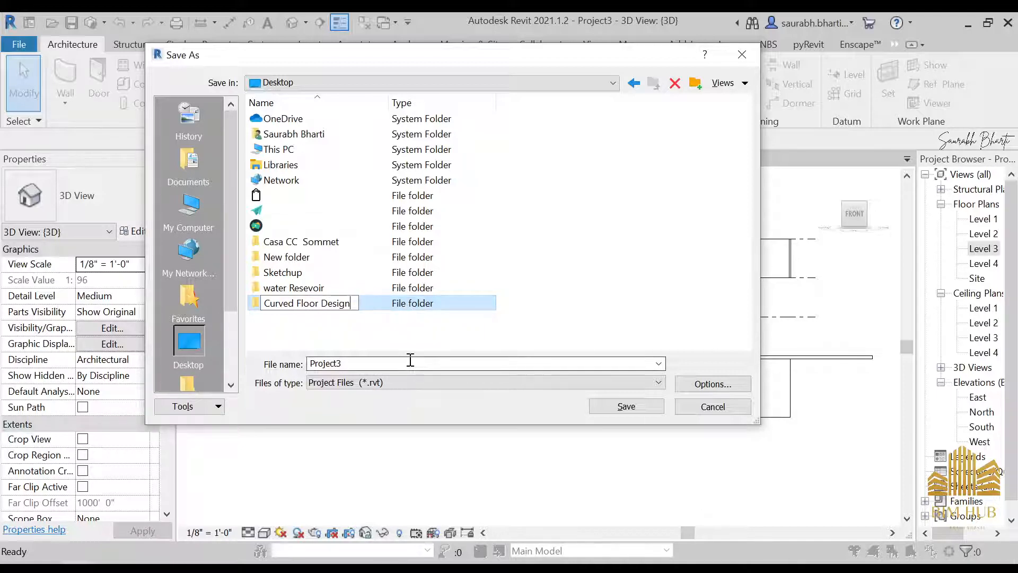
{"action": "double_click", "coordinate": [410, 307]}
Save the project as Curved Floor in the Curved Floor Design folder, with a maximum of 1 backup.
{"action": "left_click", "coordinate": [354, 364]}
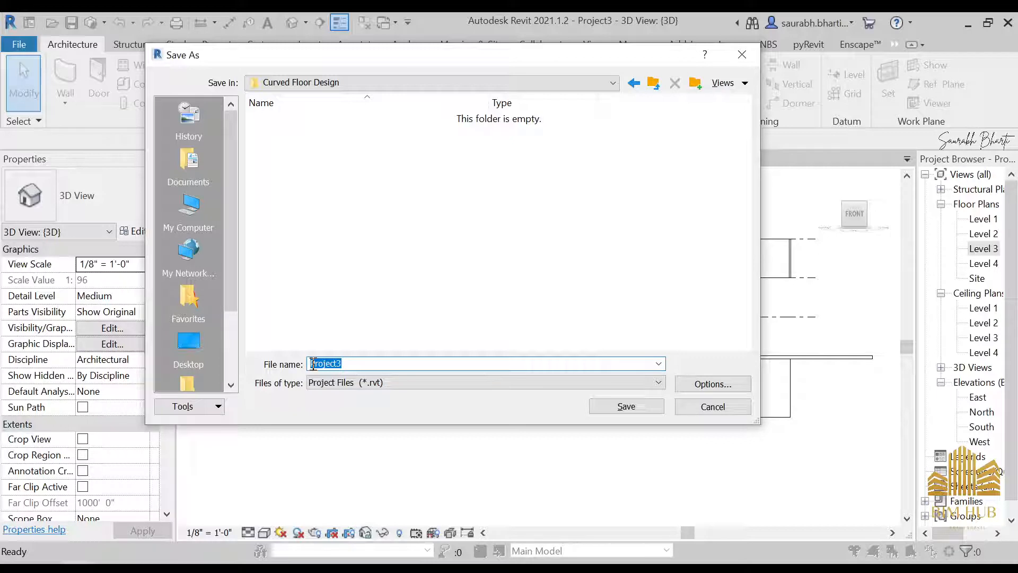
{"action": "type", "text": "Curv"}
{"action": "left_click", "coordinate": [705, 386]}
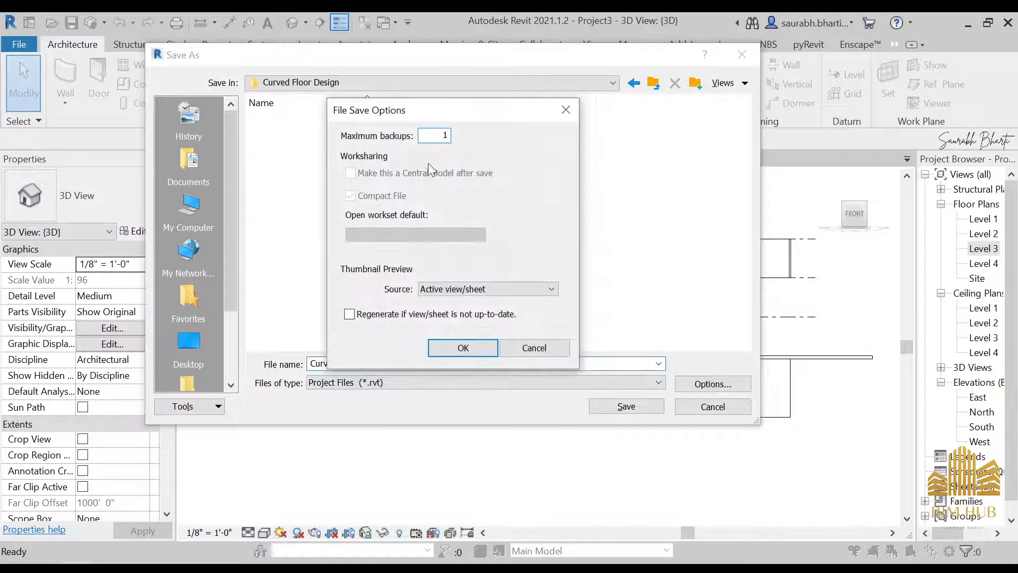
{"action": "left_click", "coordinate": [475, 339]}
{"action": "left_click", "coordinate": [653, 405]}
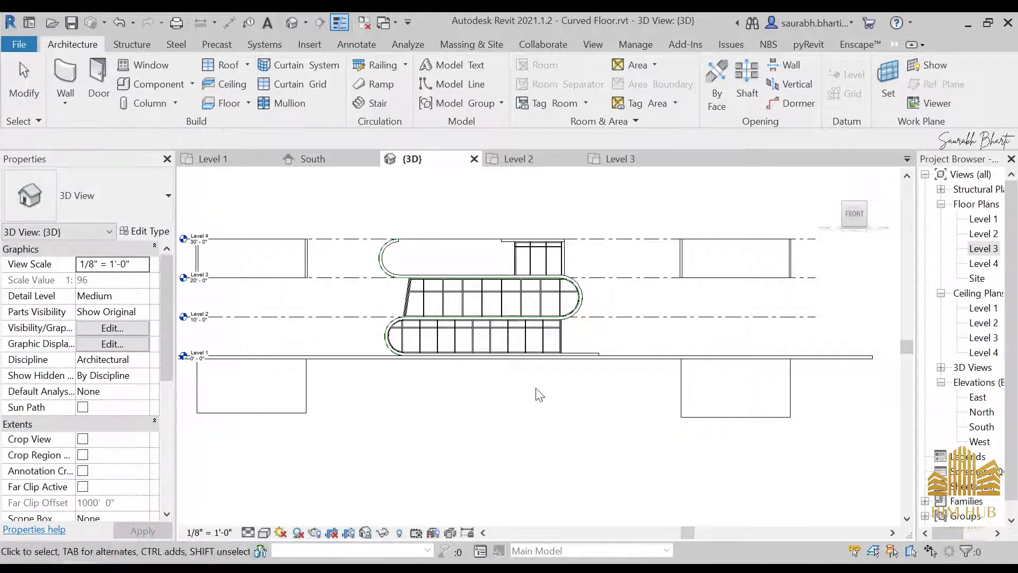
Select the six walls of both enclosures still standing at Level 3, three on each side of the building.
{"action": "scroll", "coordinate": [539, 395], "scroll_direction": "down", "scroll_amount": 3}
{"action": "middle_click_drag", "start_coordinate": [479, 393], "coordinate": [589, 411], "text": "shift"}
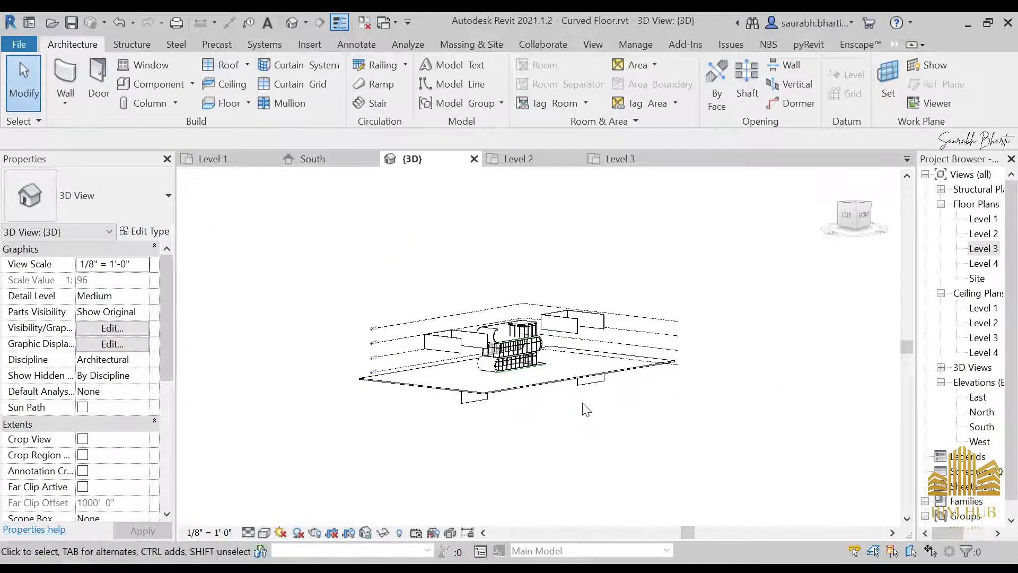
{"action": "left_click", "coordinate": [445, 342]}
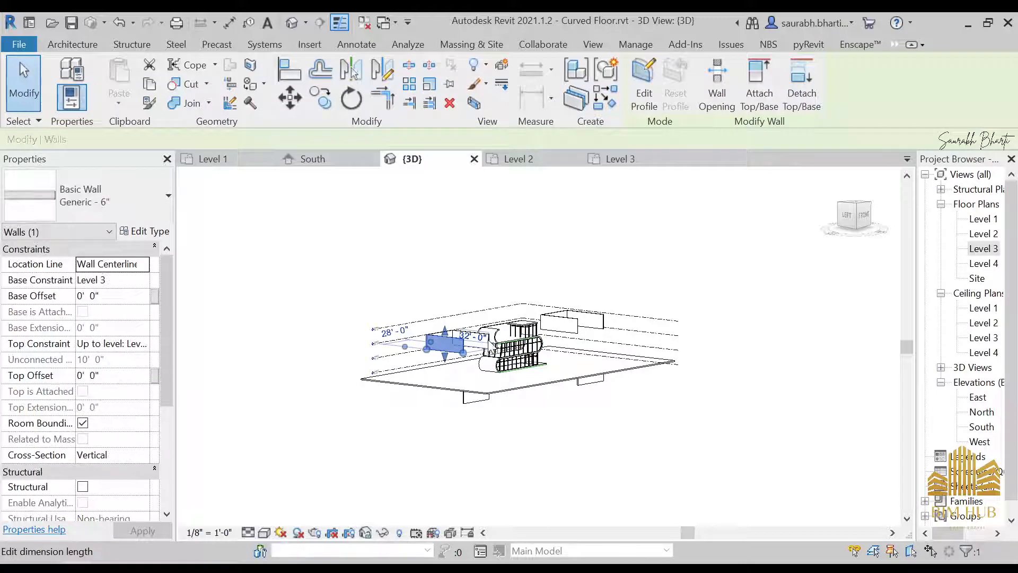
{"action": "middle_click_drag", "start_coordinate": [489, 342], "coordinate": [542, 460], "text": "shift"}
{"action": "scroll", "coordinate": [467, 328], "scroll_direction": "up", "scroll_amount": 5}
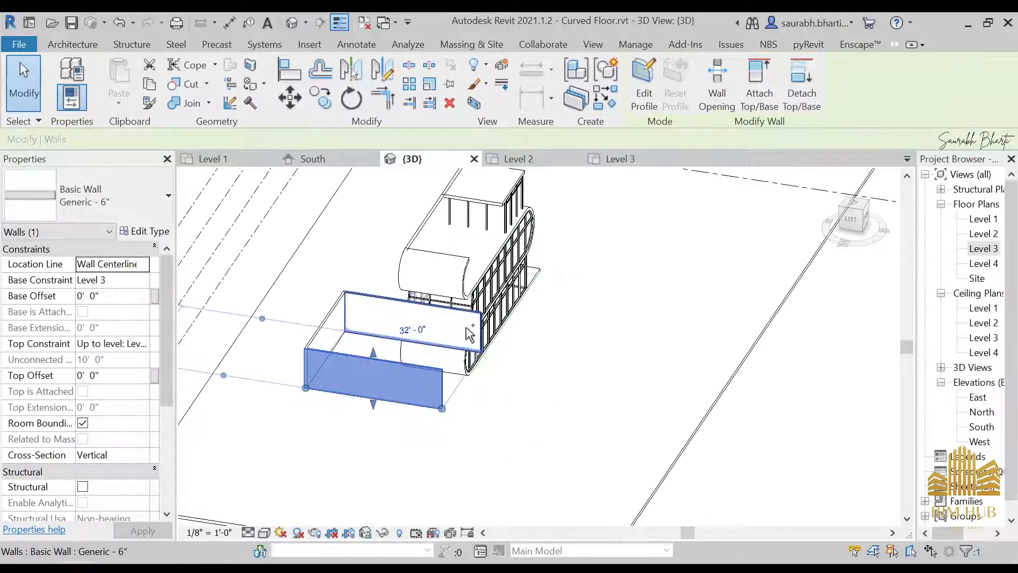
{"action": "left_click", "coordinate": [469, 334], "text": "ctrl"}
{"action": "left_click", "coordinate": [334, 339], "text": "ctrl"}
{"action": "scroll", "coordinate": [334, 339], "scroll_direction": "down", "scroll_amount": 3}
{"action": "middle_click_drag", "start_coordinate": [540, 271], "coordinate": [445, 330]}
{"action": "left_click", "coordinate": [407, 201], "text": "ctrl"}
{"action": "left_click", "coordinate": [342, 204], "text": "ctrl"}
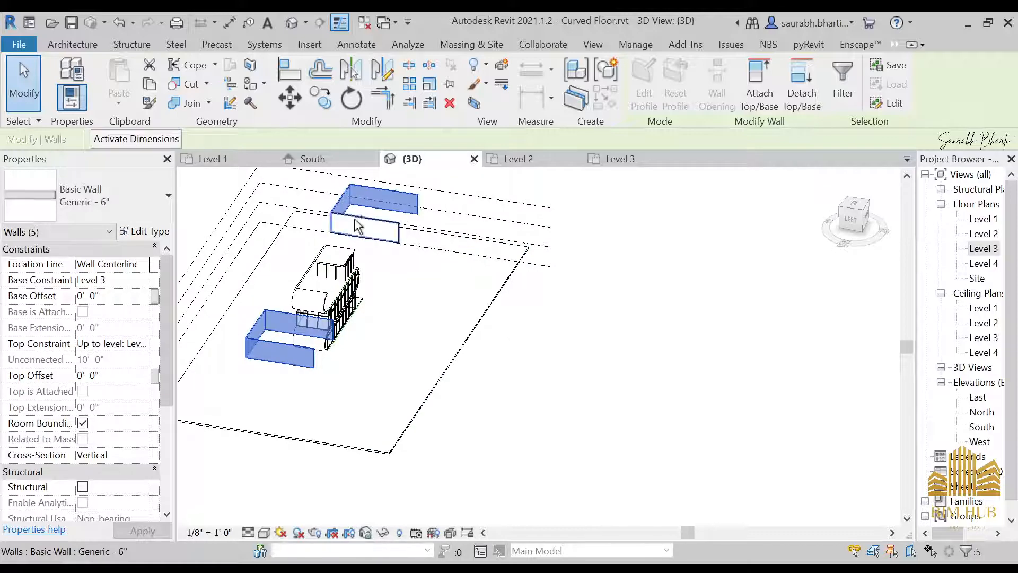
{"action": "left_click", "coordinate": [357, 226], "text": "ctrl"}
{"action": "left_click", "coordinate": [851, 219]}
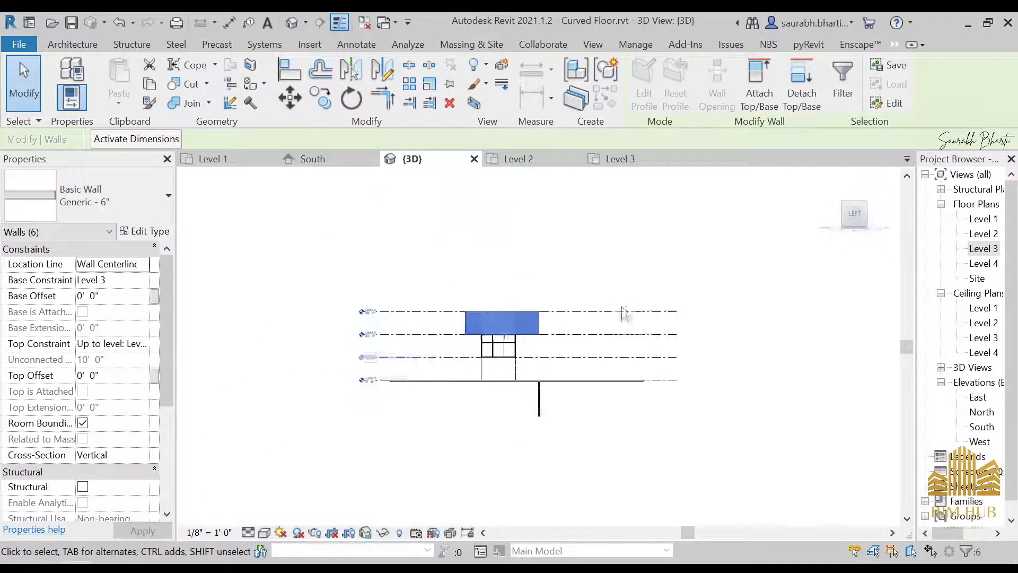
{"action": "middle_click_drag", "start_coordinate": [536, 387], "coordinate": [676, 399], "text": "shift"}
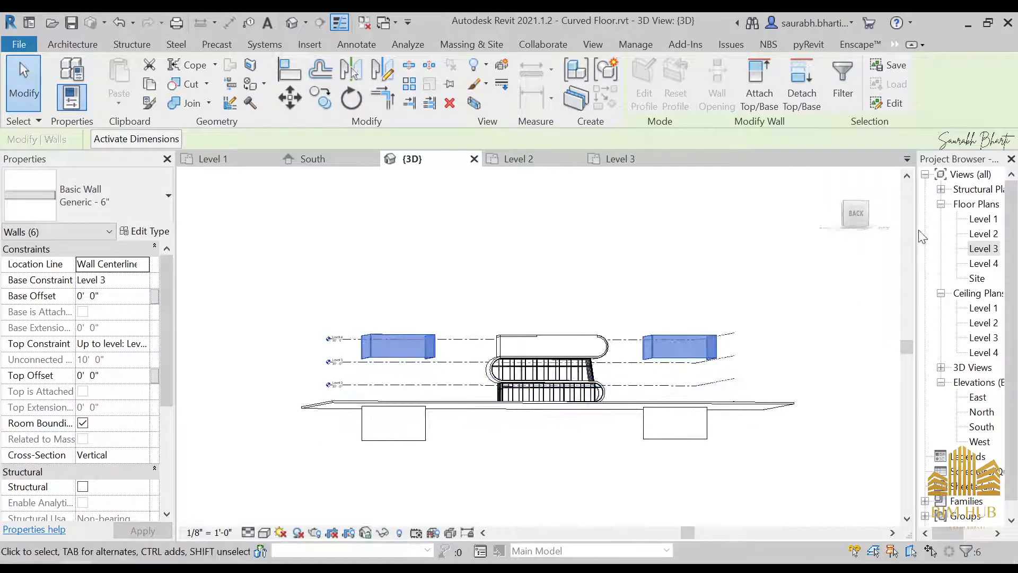
{"action": "left_click", "coordinate": [854, 214]}
Try to set the top constraint of the six selected enclosure walls to Level 1.
{"action": "left_click", "coordinate": [143, 343]}
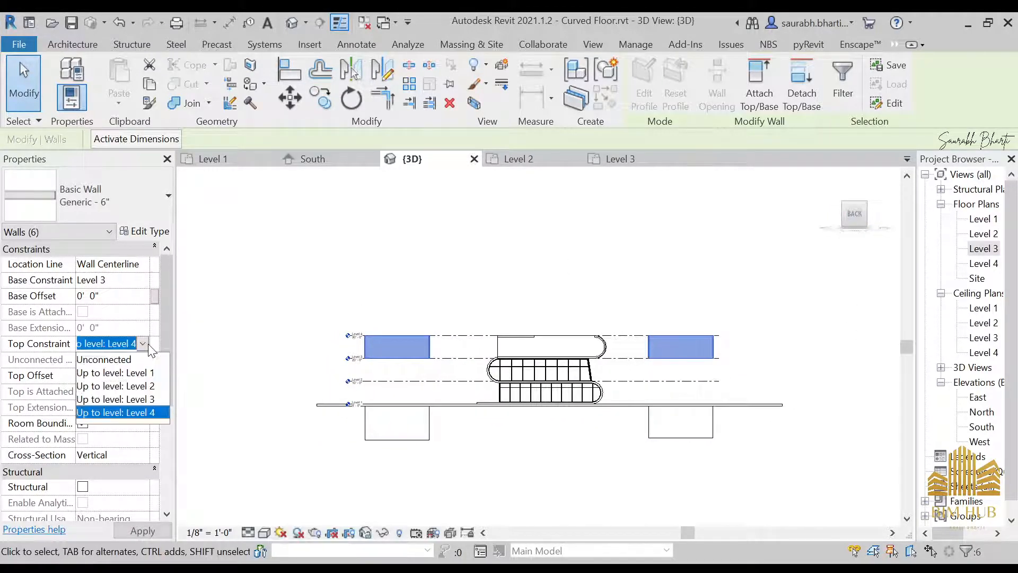
{"action": "left_click", "coordinate": [150, 373]}
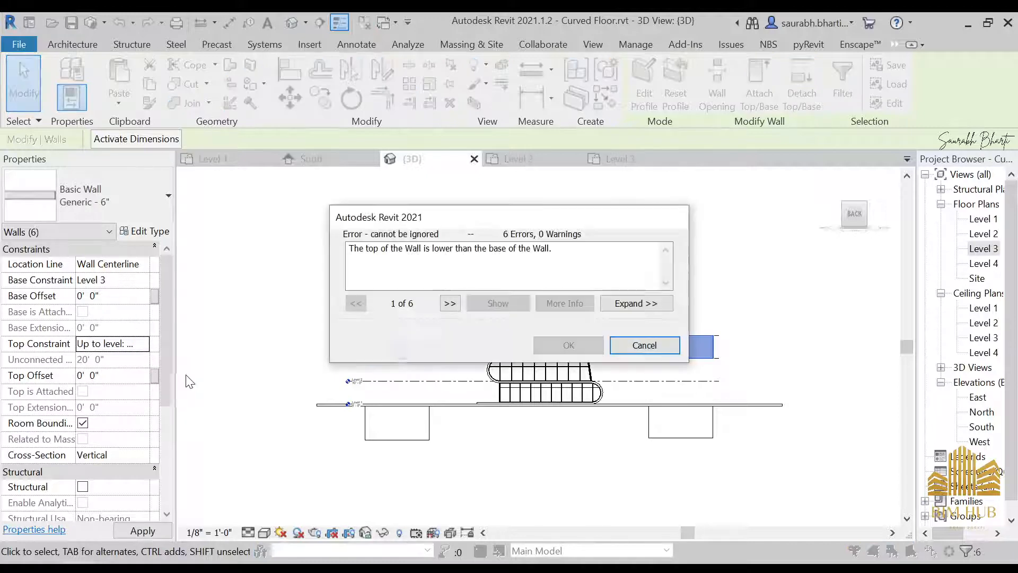
{"action": "left_click", "coordinate": [644, 346]}
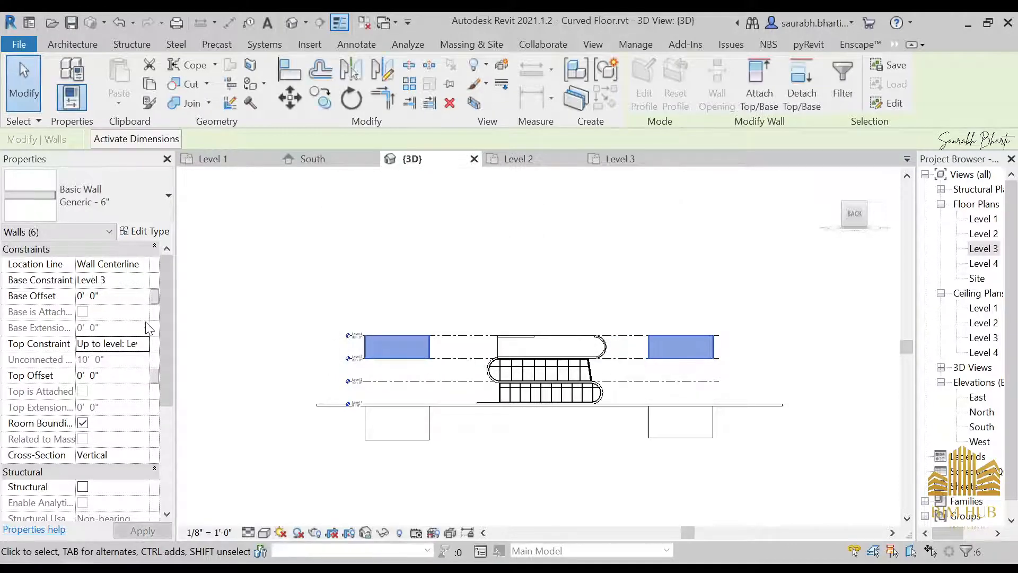
Set the six enclosure walls' base constraint to Level 1 and their top constraint to Level 2.
{"action": "left_click", "coordinate": [140, 346]}
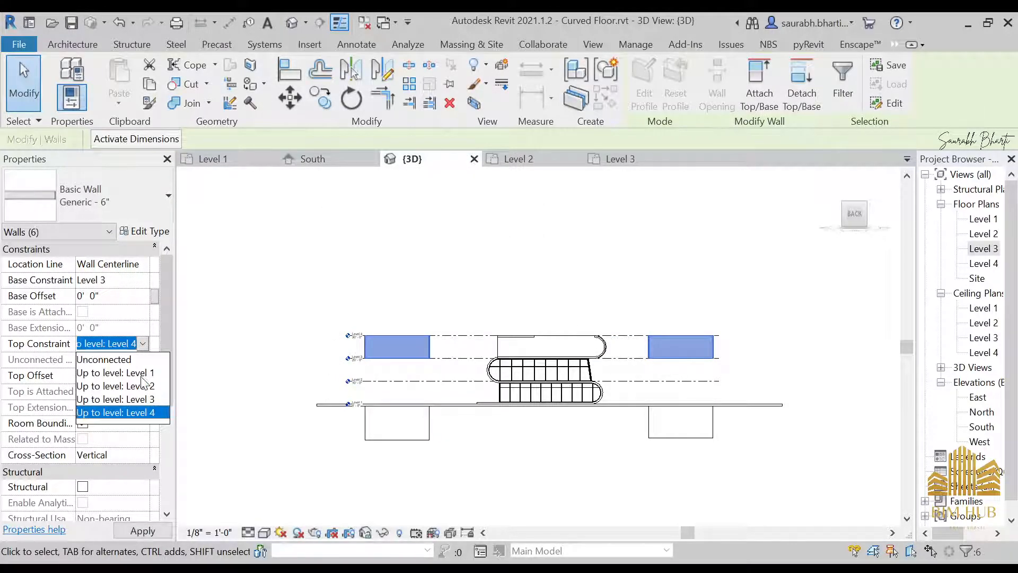
{"action": "left_click", "coordinate": [143, 280]}
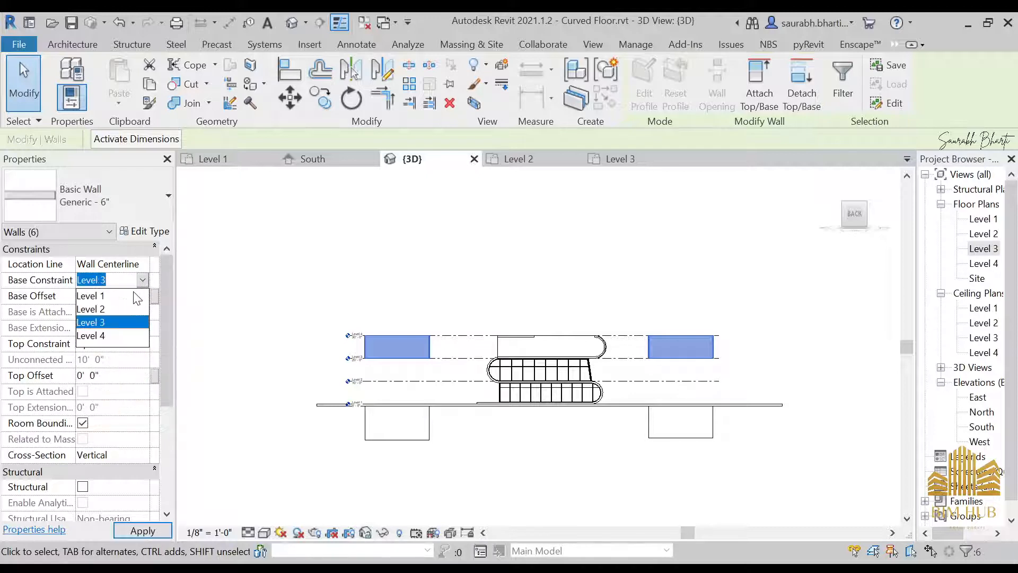
{"action": "left_click", "coordinate": [137, 296]}
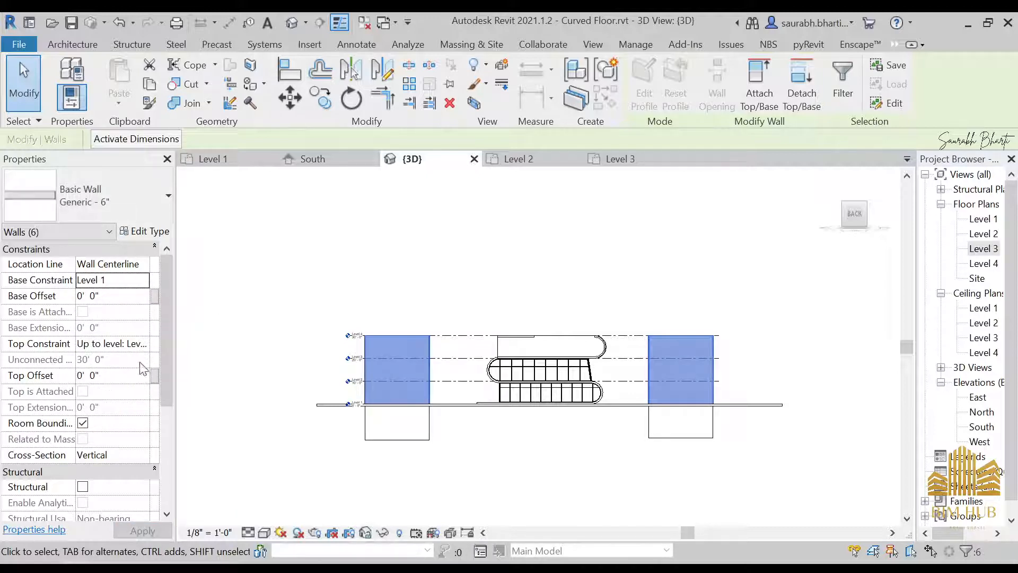
{"action": "left_click", "coordinate": [144, 344]}
{"action": "left_click", "coordinate": [147, 387]}
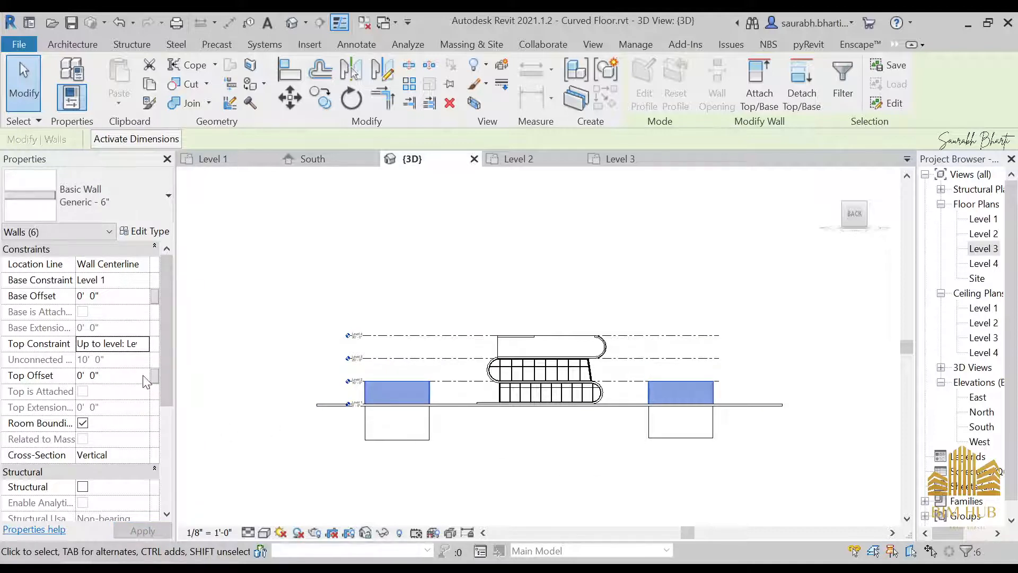
Try base offsets of 20' and -20' on the six enclosure walls.
{"action": "left_click", "coordinate": [115, 297]}
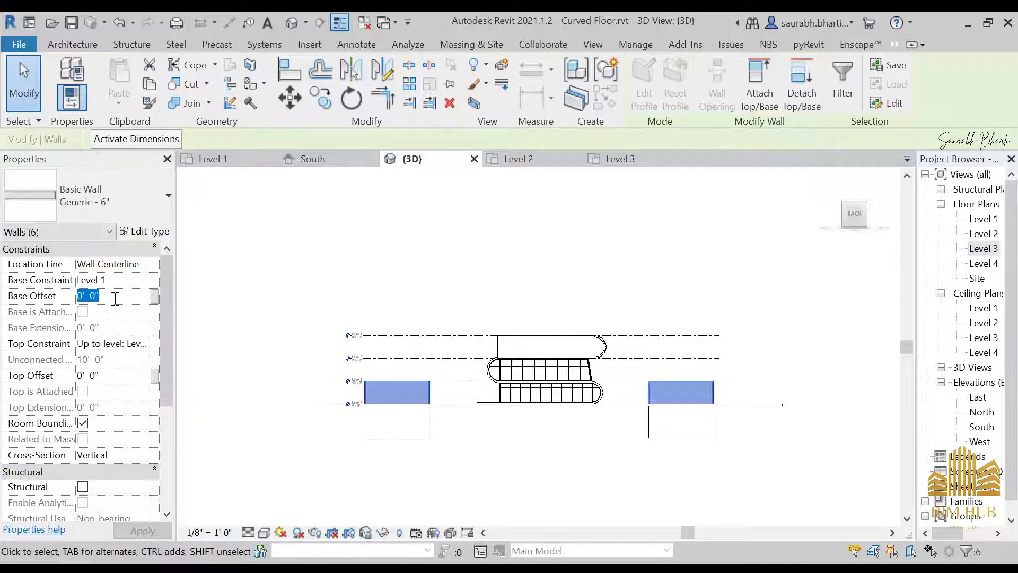
{"action": "type", "text": "20"}
{"action": "key", "text": "Return"}
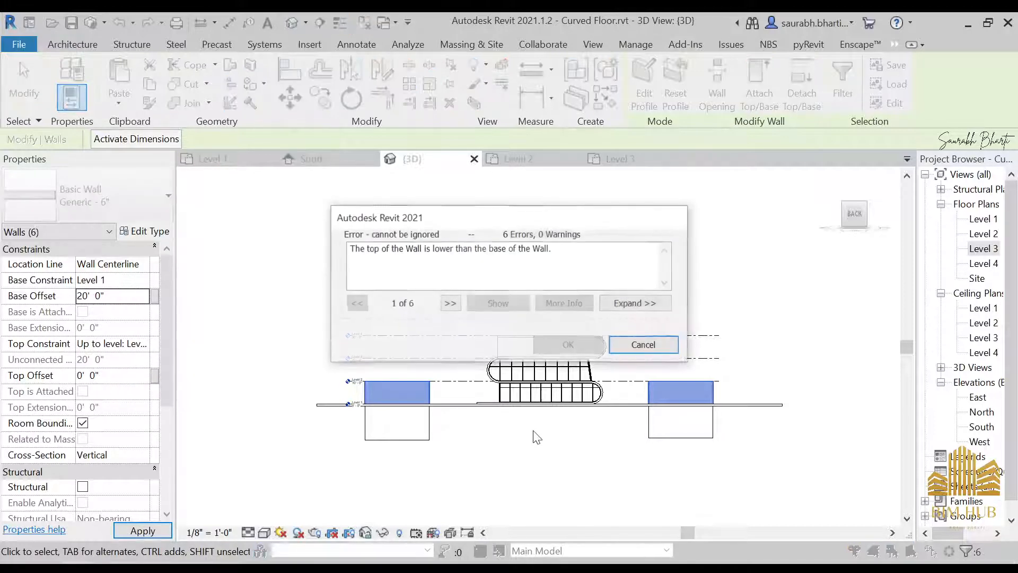
{"action": "left_click", "coordinate": [652, 350]}
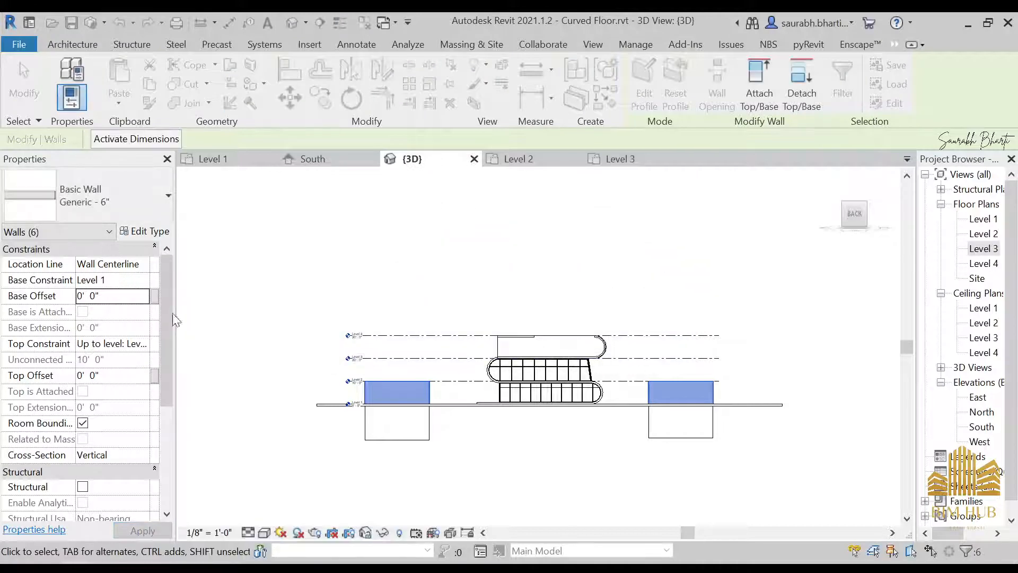
{"action": "left_click", "coordinate": [110, 297]}
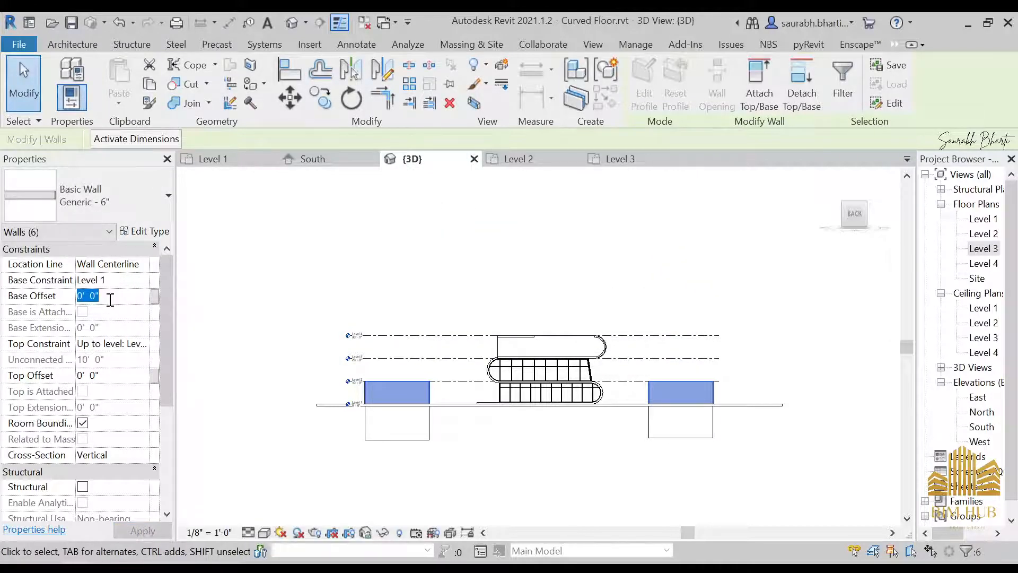
{"action": "type", "text": "-20'"}
{"action": "key", "text": "Return"}
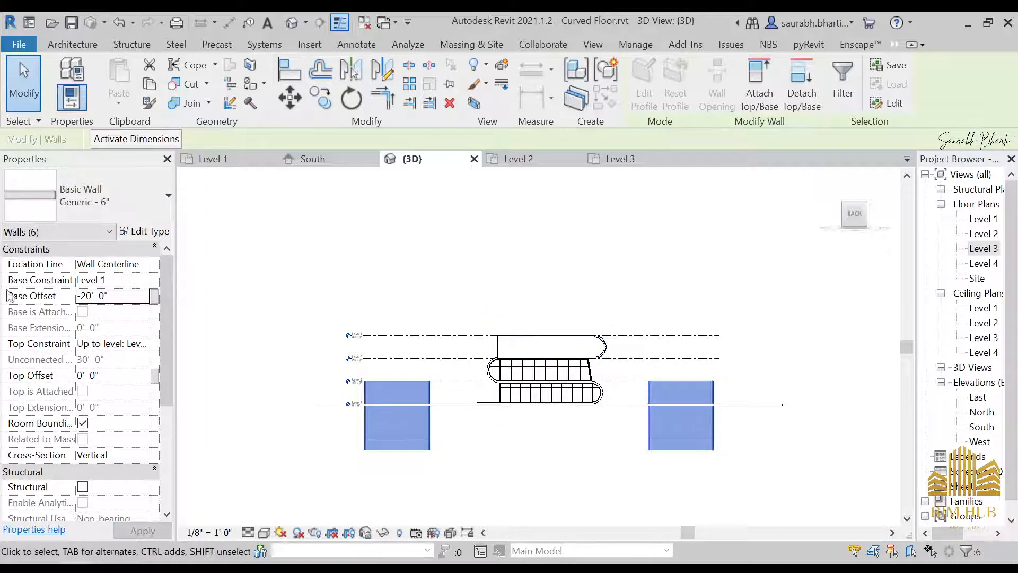
Set the base offset of the six enclosure walls to -15'-0" and check their depth against the front walls.
{"action": "left_click", "coordinate": [127, 296]}
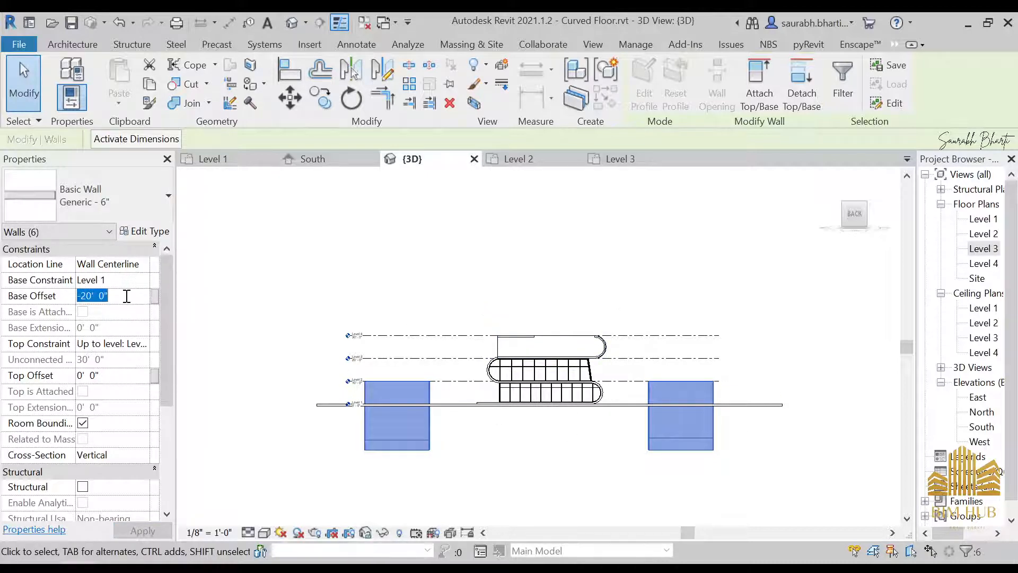
{"action": "type", "text": "15;"}
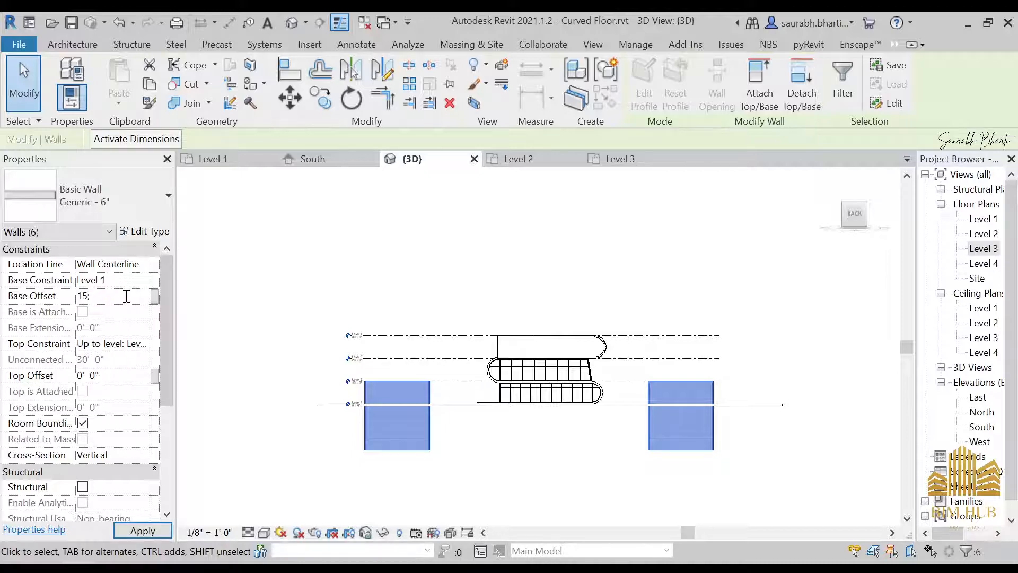
{"action": "key", "text": "Return"}
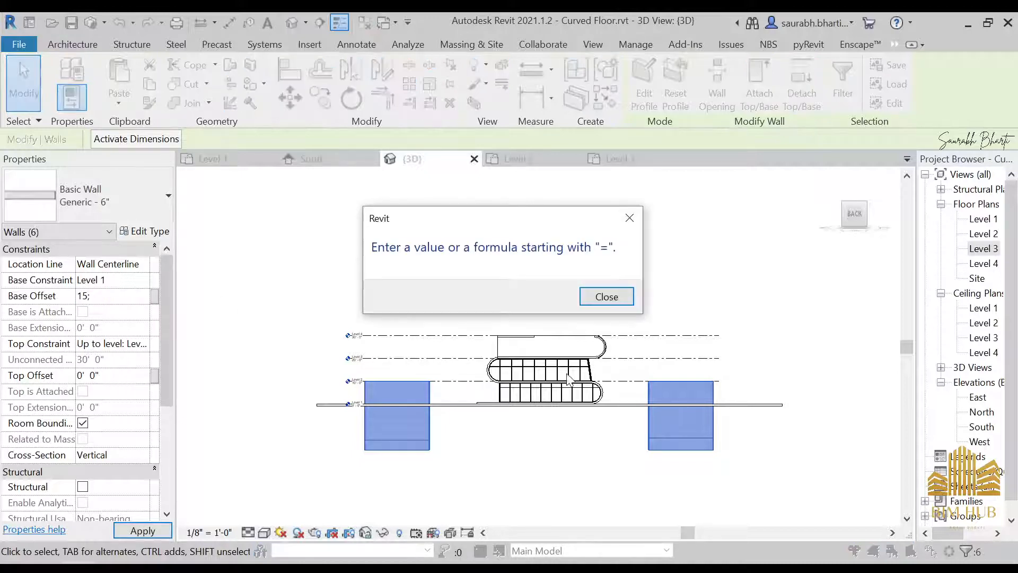
{"action": "key", "text": "Return"}
{"action": "type", "text": "-"}
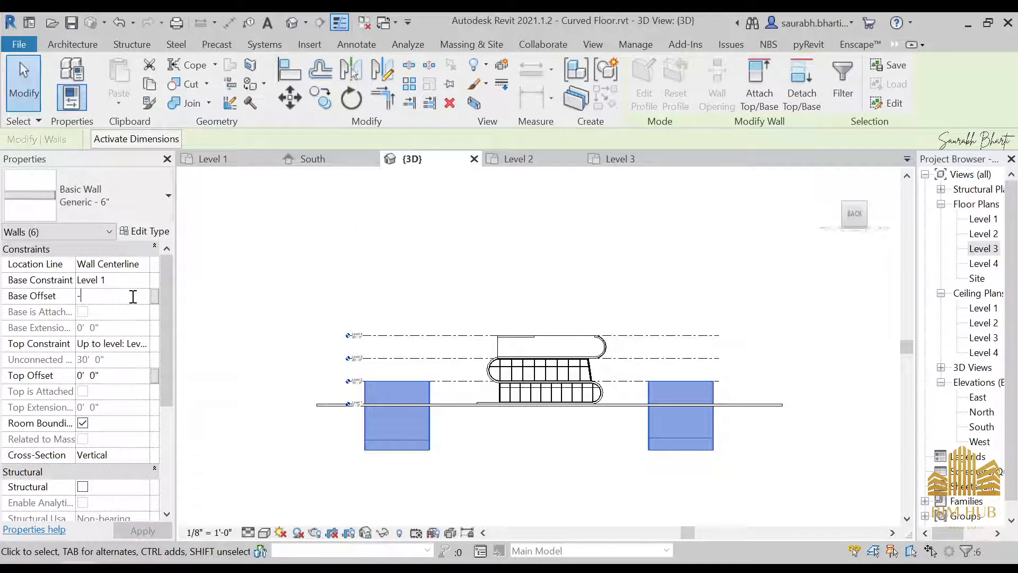
{"action": "type", "text": "15'  0\""}
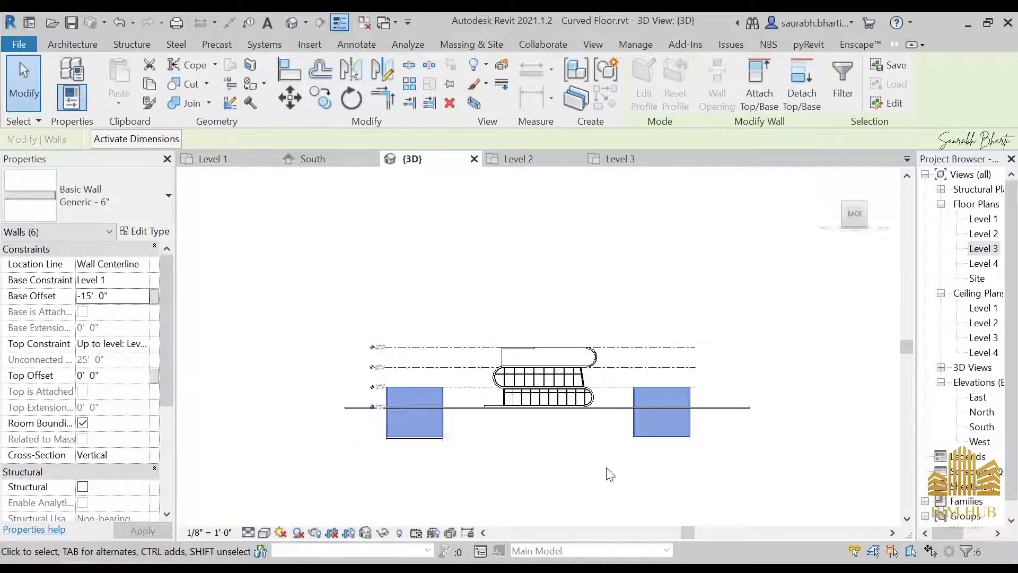
{"action": "middle_click_drag", "start_coordinate": [609, 473], "coordinate": [404, 494], "text": "shift"}
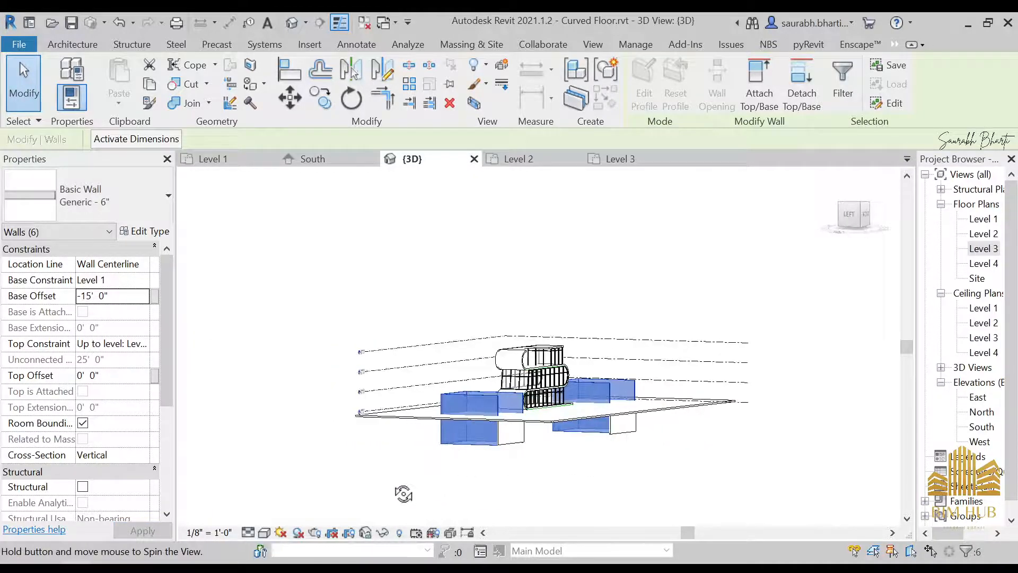
Reselect the three remaining walls of both side enclosures and set their top offset to -10'.
{"action": "left_click", "coordinate": [496, 454]}
{"action": "middle_click_drag", "start_coordinate": [496, 454], "coordinate": [421, 413], "text": "shift"}
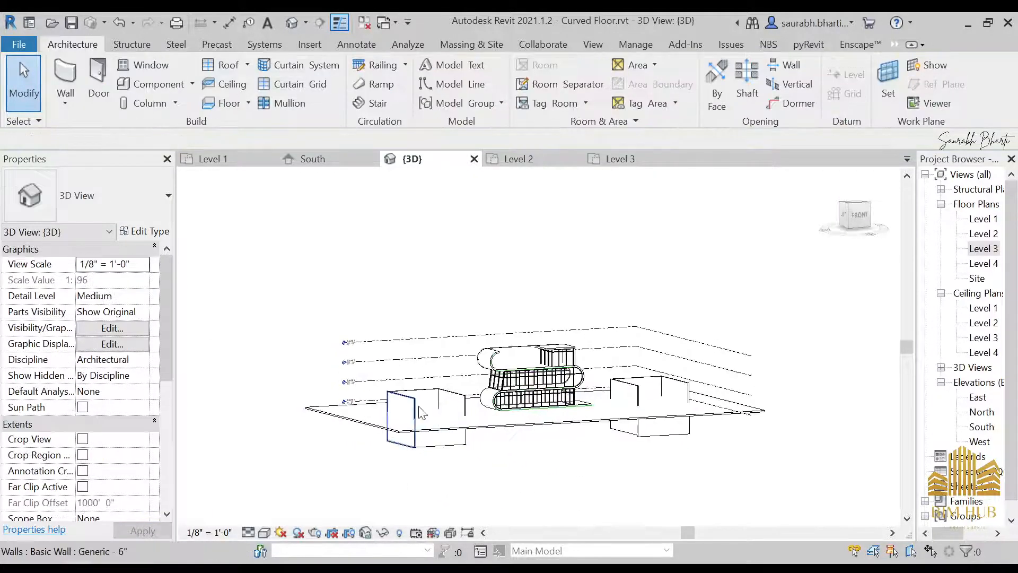
{"action": "left_click", "coordinate": [419, 407]}
{"action": "left_click", "coordinate": [438, 402], "text": "ctrl"}
{"action": "left_click", "coordinate": [467, 403], "text": "ctrl"}
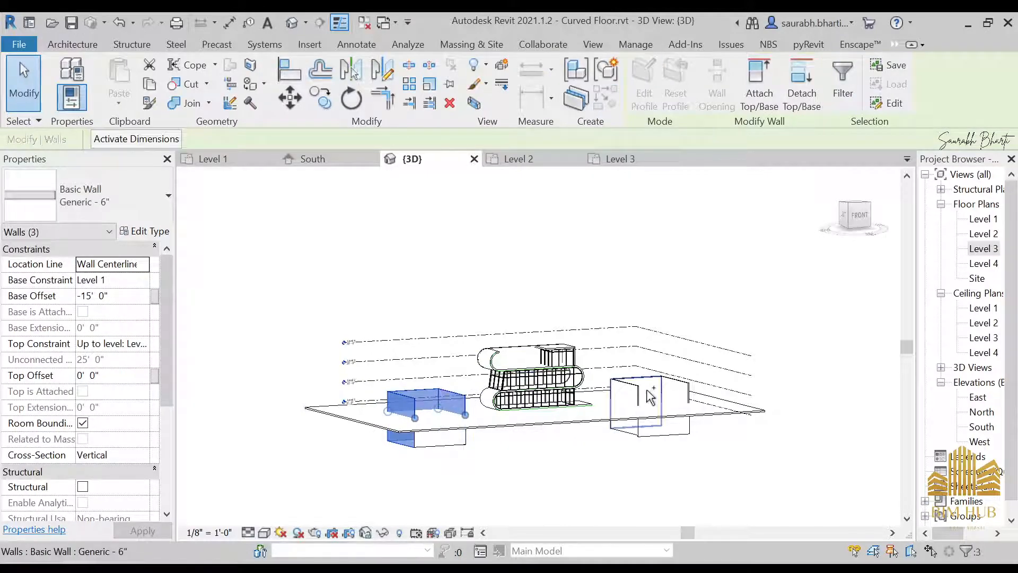
{"action": "left_click", "coordinate": [647, 390], "text": "ctrl"}
{"action": "left_click", "coordinate": [638, 394], "text": "ctrl"}
{"action": "left_click", "coordinate": [689, 390], "text": "ctrl"}
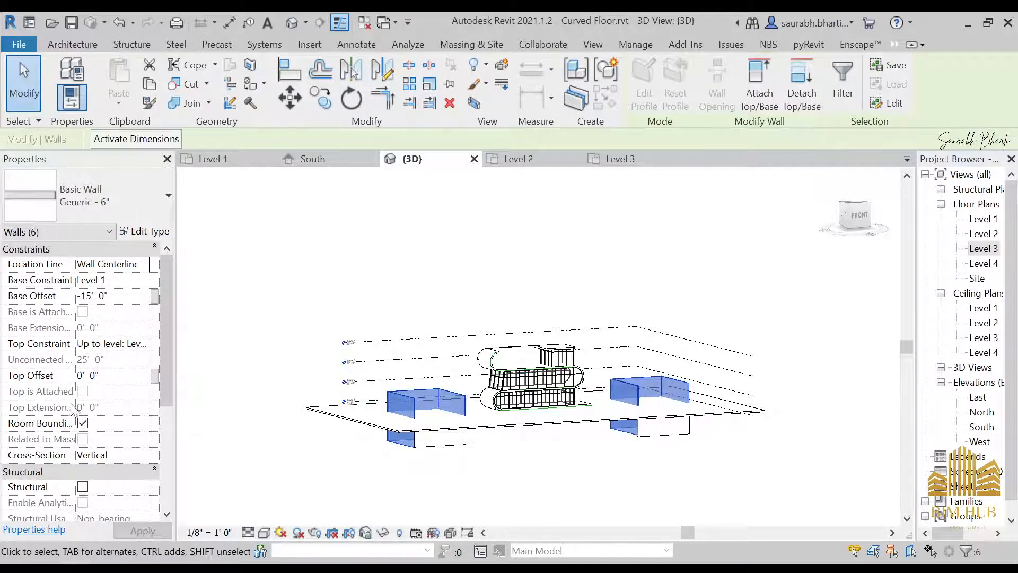
{"action": "left_click", "coordinate": [117, 377]}
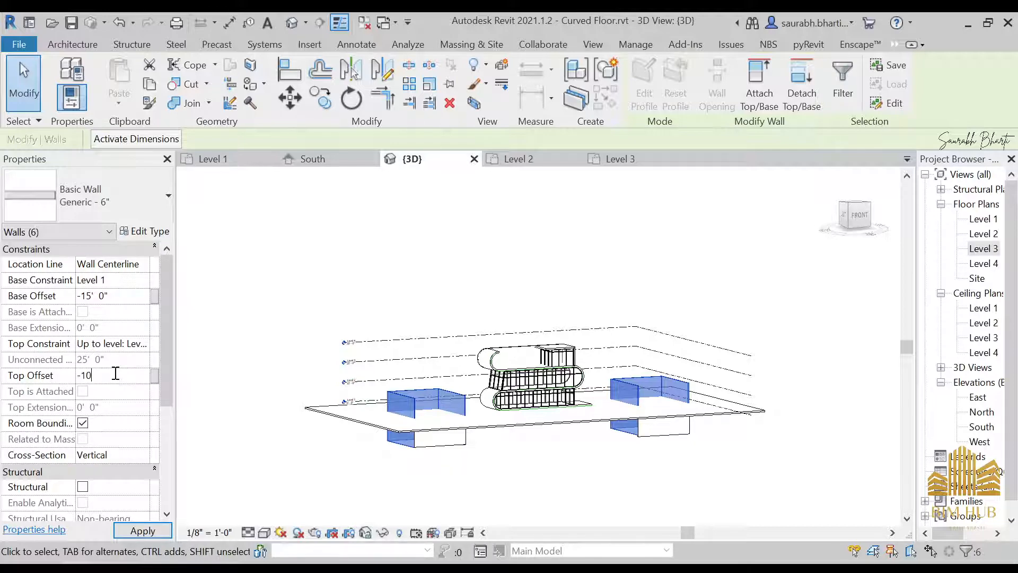
{"action": "key", "text": "Return"}
{"action": "left_click", "coordinate": [558, 499]}
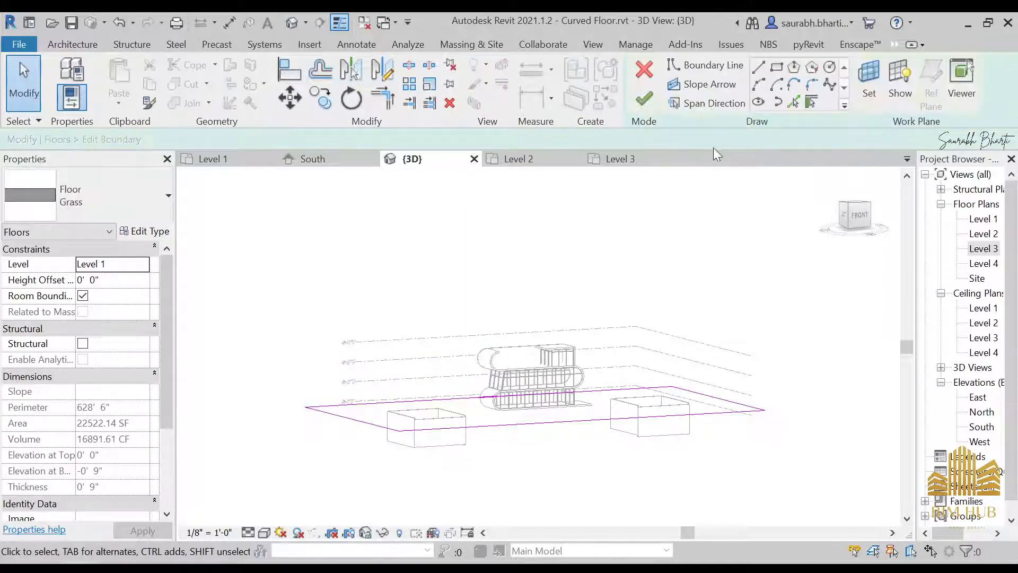
{"action": "left_click", "coordinate": [656, 99]}
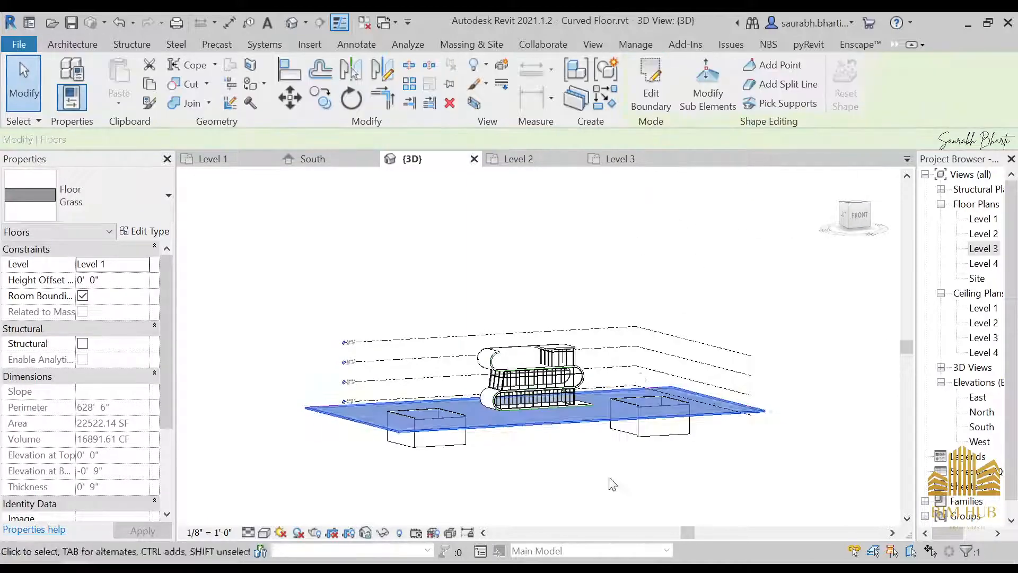
Attach the tops of the six below-ground enclosure walls to the grass floor.
{"action": "scroll", "coordinate": [684, 306], "scroll_direction": "down", "scroll_amount": 3}
{"action": "middle_click_drag", "start_coordinate": [686, 306], "coordinate": [686, 427], "text": "shift"}
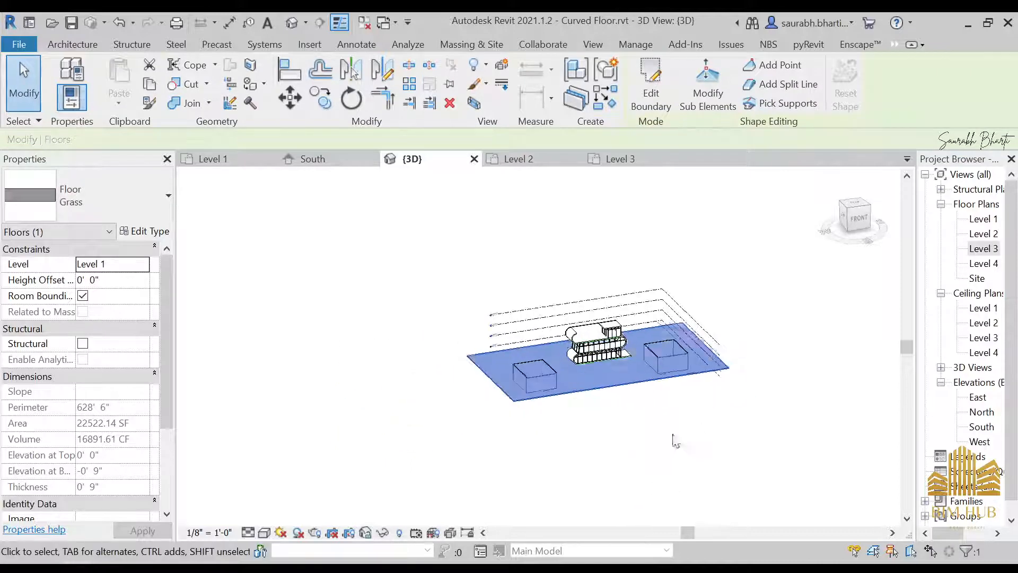
{"action": "left_click", "coordinate": [669, 446]}
{"action": "scroll", "coordinate": [607, 464], "scroll_direction": "up", "scroll_amount": 5}
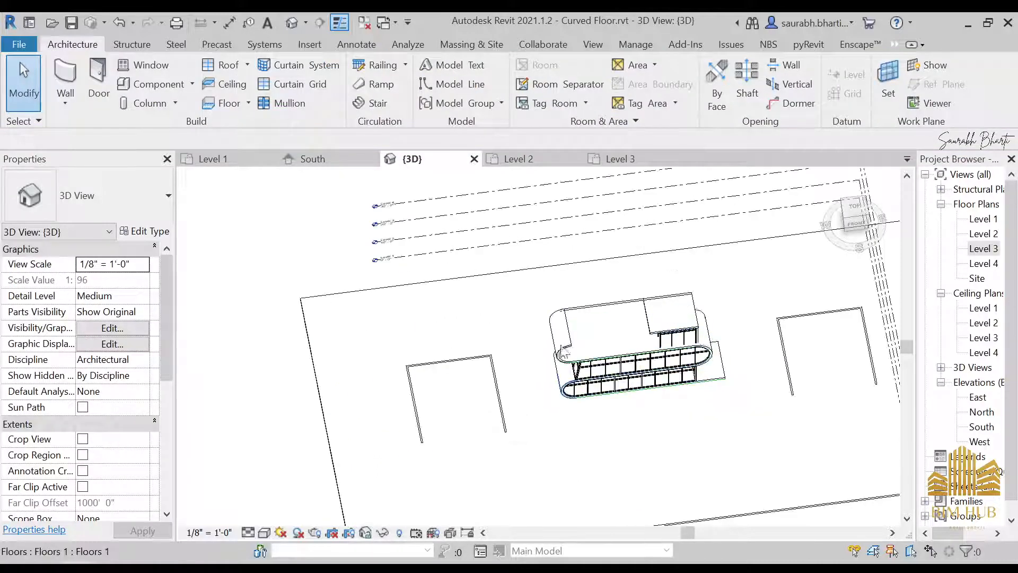
{"action": "left_click", "coordinate": [484, 363]}
{"action": "left_click", "coordinate": [500, 403], "text": "ctrl"}
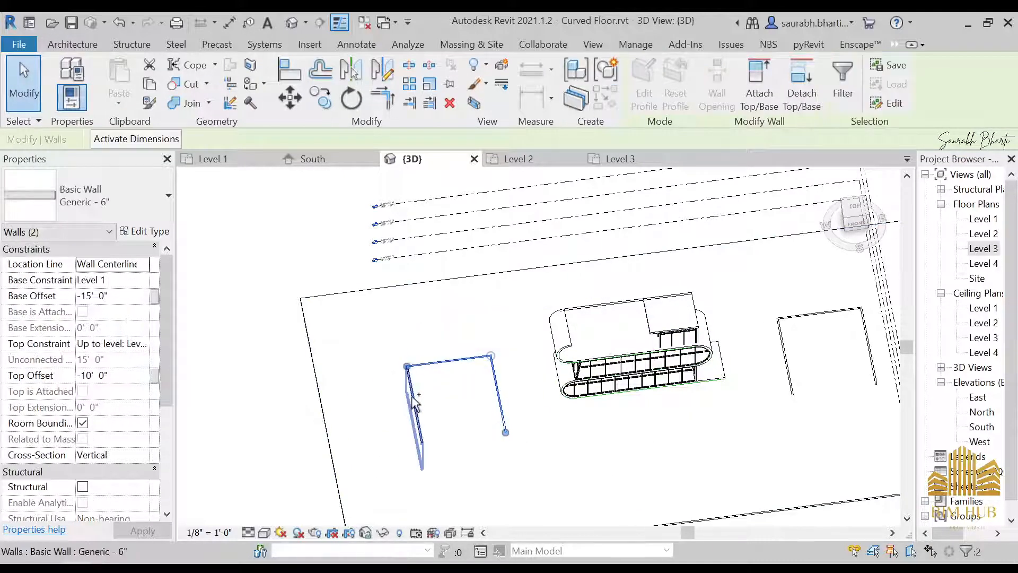
{"action": "left_click", "coordinate": [414, 405], "text": "ctrl"}
{"action": "left_click", "coordinate": [800, 316], "text": "ctrl"}
{"action": "left_click", "coordinate": [793, 351], "text": "ctrl"}
{"action": "left_click", "coordinate": [872, 345], "text": "ctrl"}
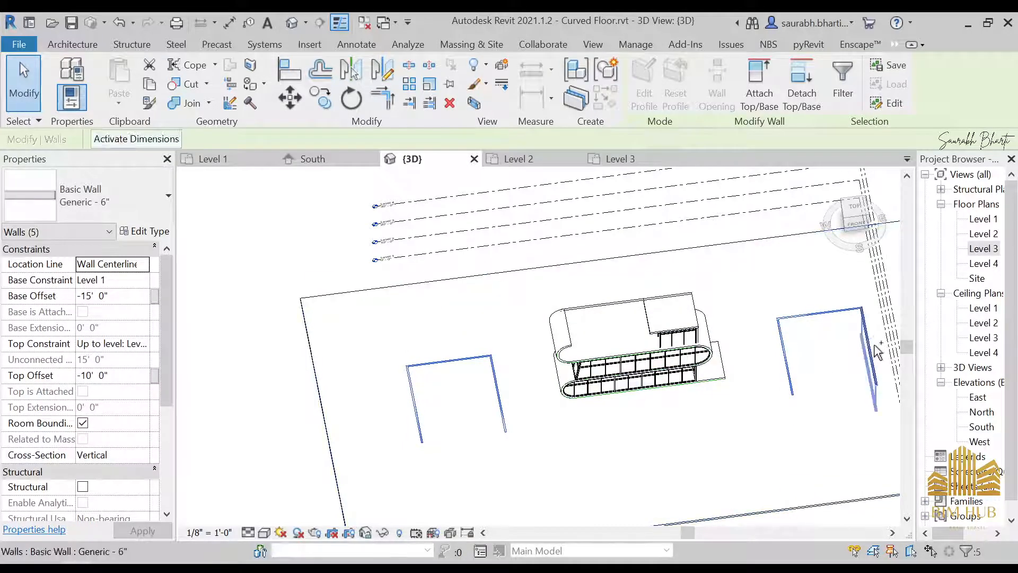
{"action": "left_click", "coordinate": [762, 81]}
{"action": "left_click", "coordinate": [392, 306]}
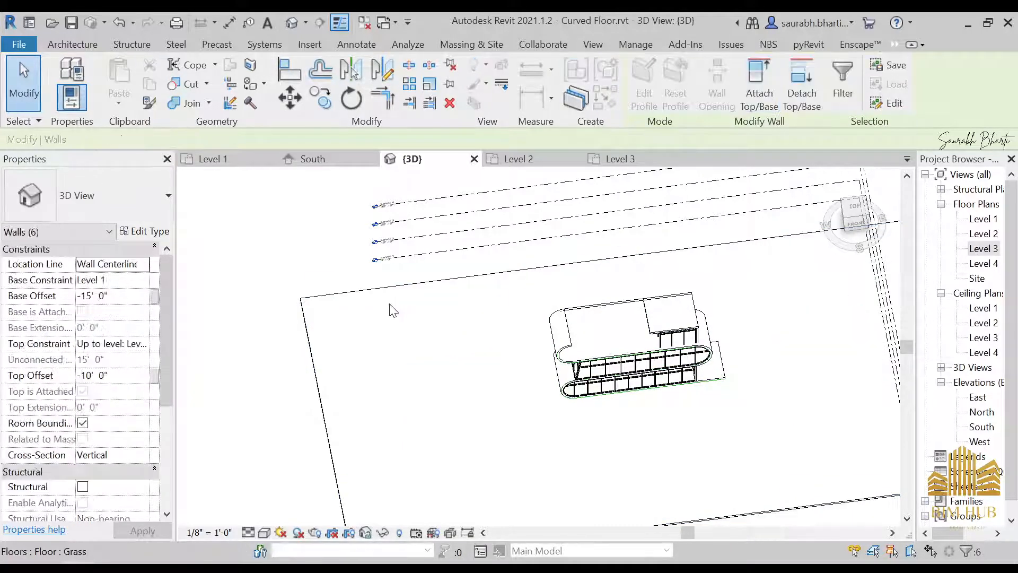
{"action": "key", "text": "Escape"}
Set the 3D view's visual style to Realistic and view the building on its grass floor.
{"action": "scroll", "coordinate": [392, 307], "scroll_direction": "down", "scroll_amount": 4}
{"action": "middle_click_drag", "start_coordinate": [529, 407], "coordinate": [705, 257], "text": "shift"}
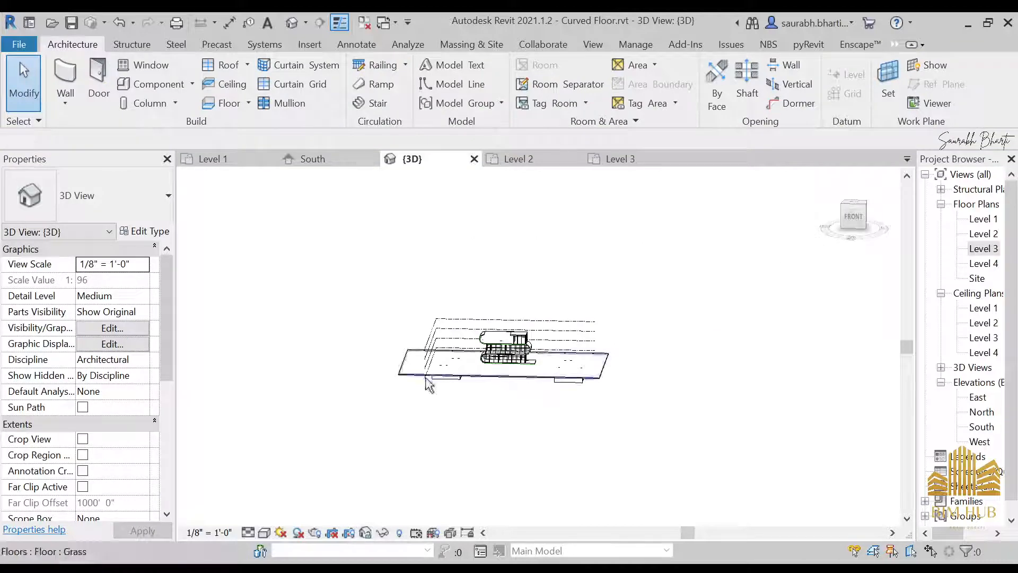
{"action": "left_click", "coordinate": [264, 532]}
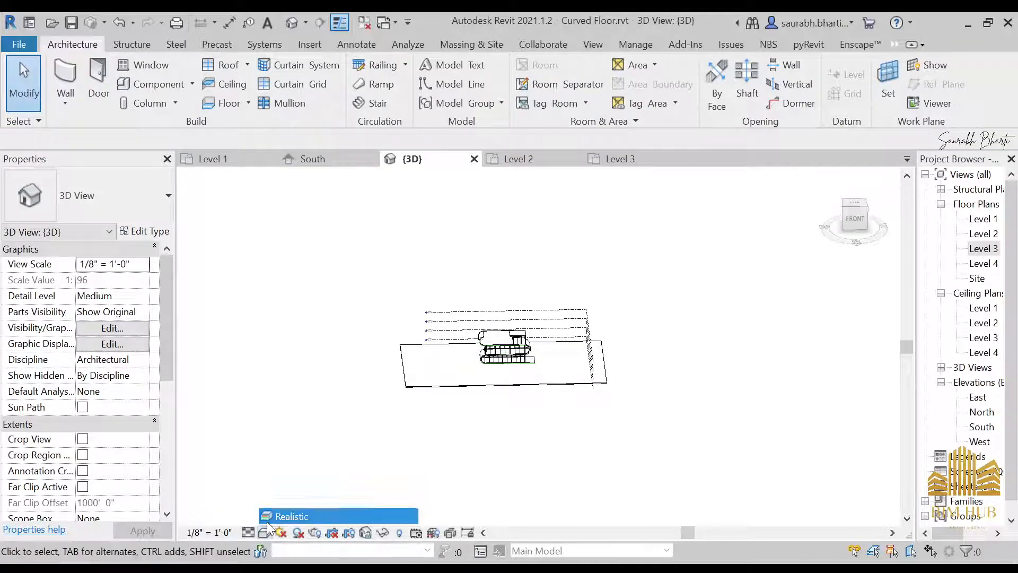
{"action": "left_click", "coordinate": [297, 510]}
{"action": "scroll", "coordinate": [501, 358], "scroll_direction": "up", "scroll_amount": 4}
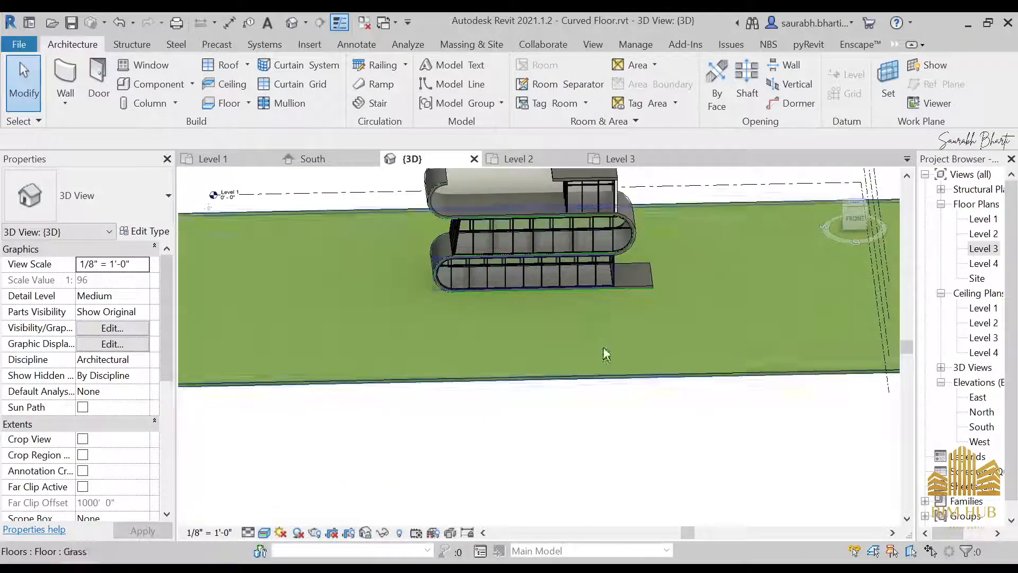
Edit the curved floor model in place and open the material choice for its extrusion.
{"action": "middle_click_drag", "start_coordinate": [606, 354], "coordinate": [392, 279], "text": "shift"}
{"action": "left_click", "coordinate": [425, 271]}
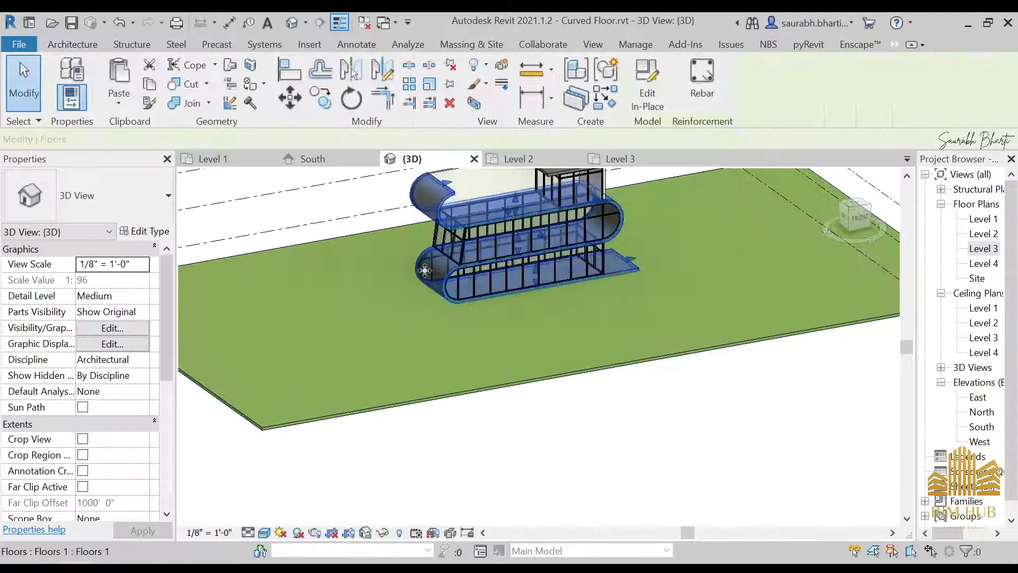
{"action": "left_click", "coordinate": [658, 69]}
{"action": "scroll", "coordinate": [426, 278], "scroll_direction": "up", "scroll_amount": 4}
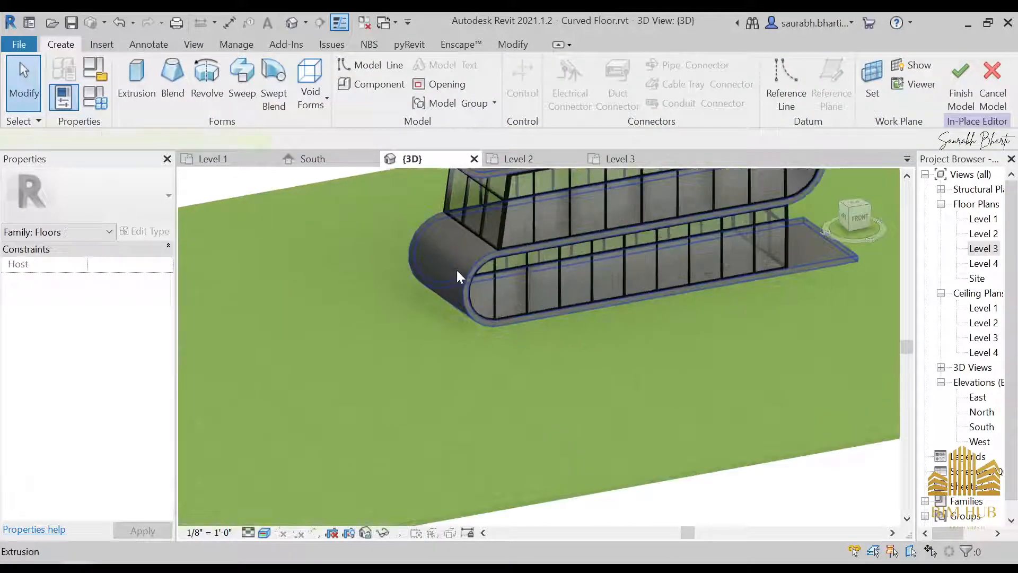
{"action": "left_click", "coordinate": [457, 269]}
{"action": "scroll", "coordinate": [410, 287], "scroll_direction": "down", "scroll_amount": 2}
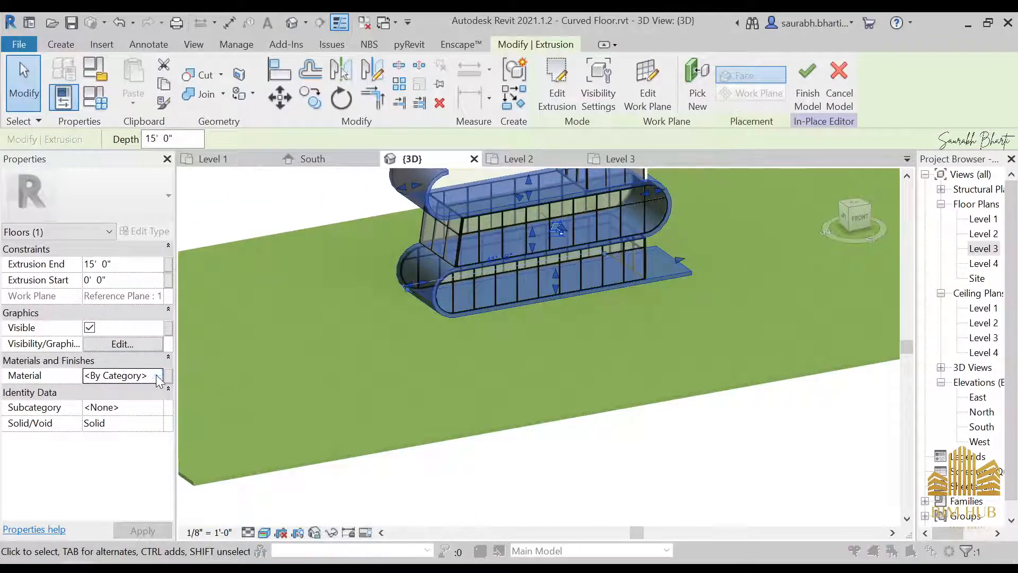
{"action": "left_click", "coordinate": [158, 376]}
Create a new project material and rename it 1.wooden.
{"action": "scroll", "coordinate": [240, 313], "scroll_direction": "down", "scroll_amount": 5}
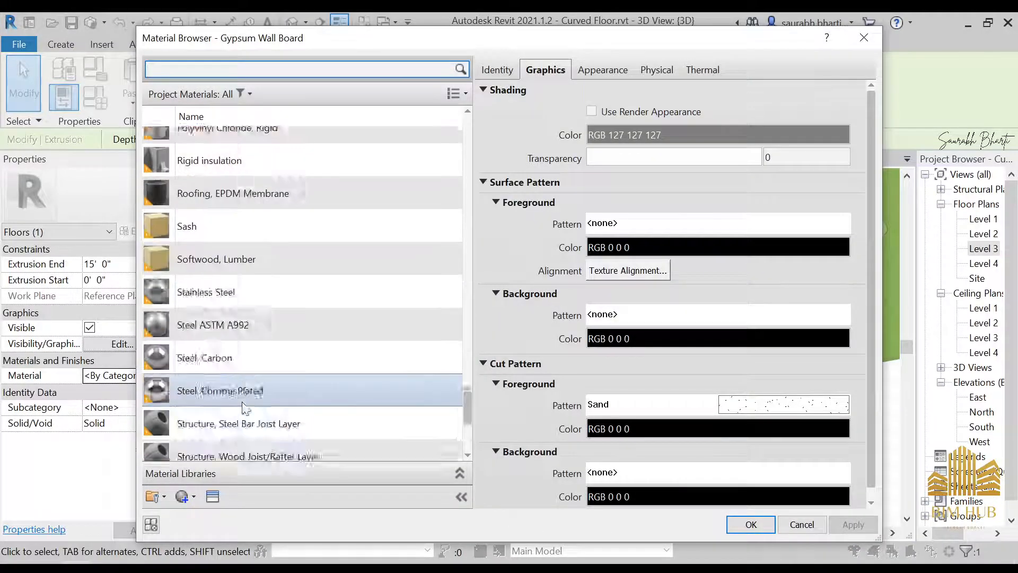
{"action": "scroll", "coordinate": [241, 406], "scroll_direction": "down", "scroll_amount": 3}
{"action": "scroll", "coordinate": [223, 392], "scroll_direction": "up", "scroll_amount": 10}
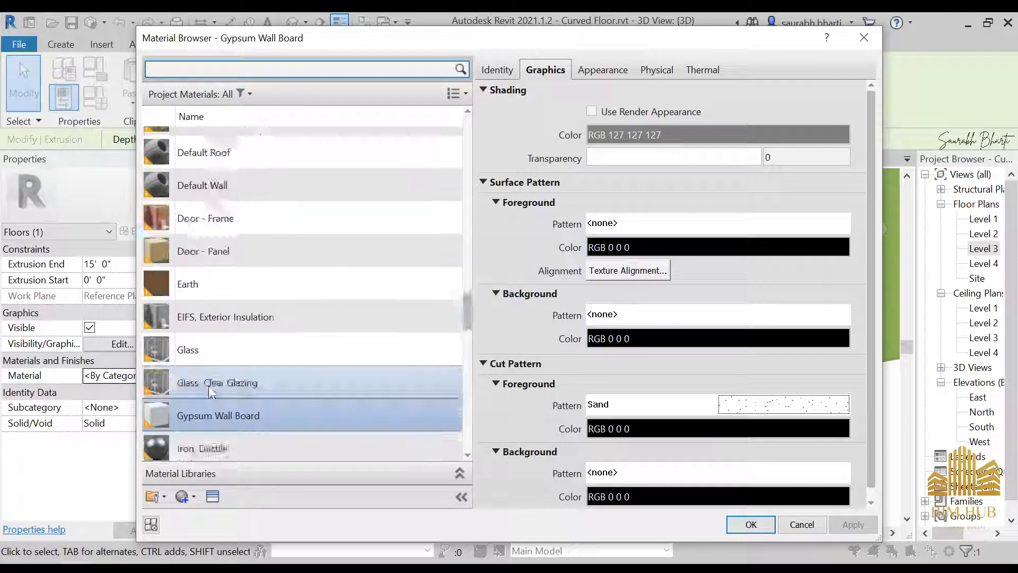
{"action": "scroll", "coordinate": [210, 403], "scroll_direction": "down", "scroll_amount": 2}
{"action": "left_click", "coordinate": [219, 517]}
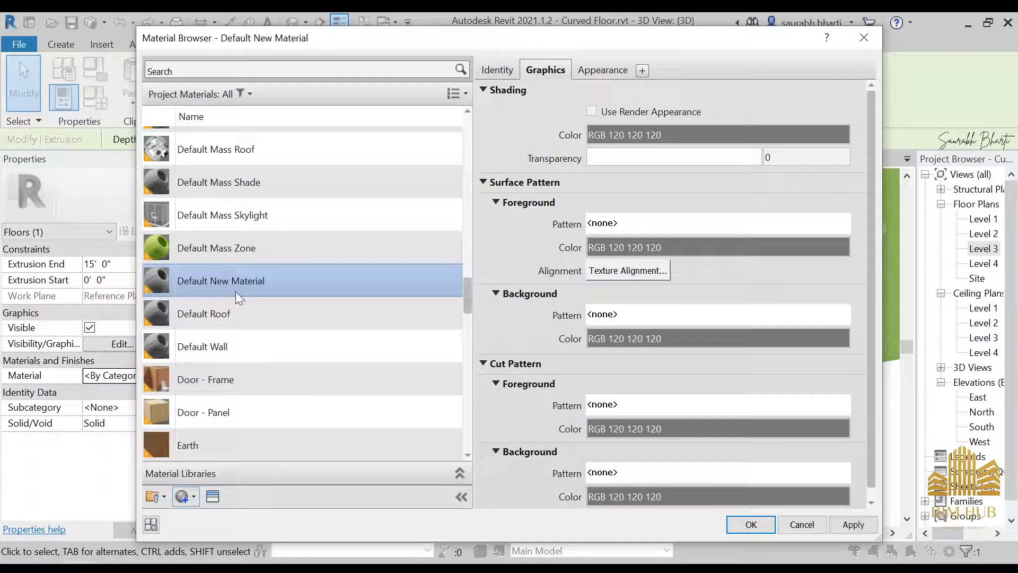
{"action": "right_click", "coordinate": [235, 291]}
{"action": "left_click", "coordinate": [284, 333]}
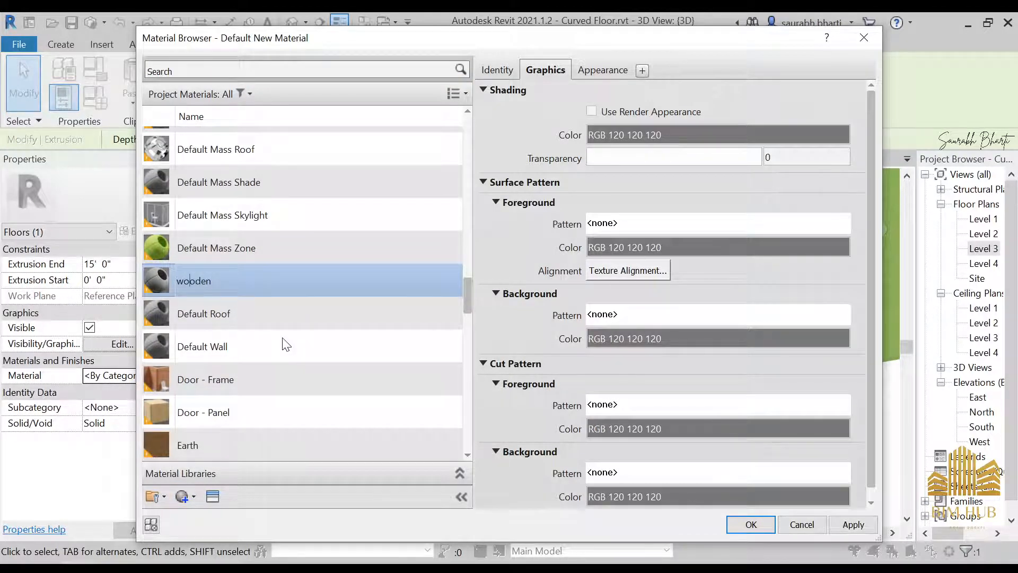
{"action": "key", "text": "Return"}
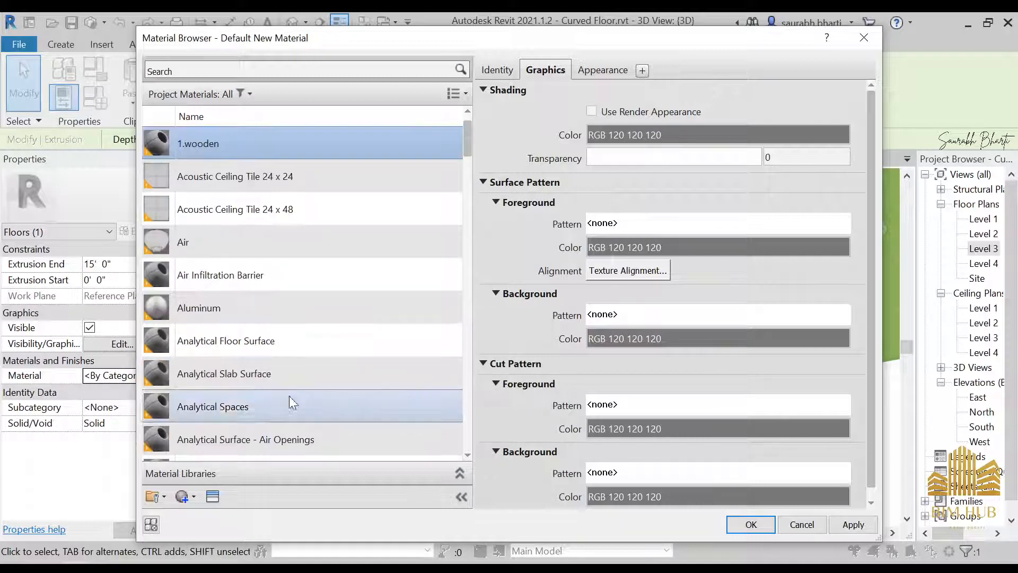
{"action": "scroll", "coordinate": [289, 395], "scroll_direction": "down", "scroll_amount": 1}
Give 1.wooden the Beechwood - Honey flooring appearance, assign it to the curved extrusion and finish the in-place model.
{"action": "left_click", "coordinate": [212, 496]}
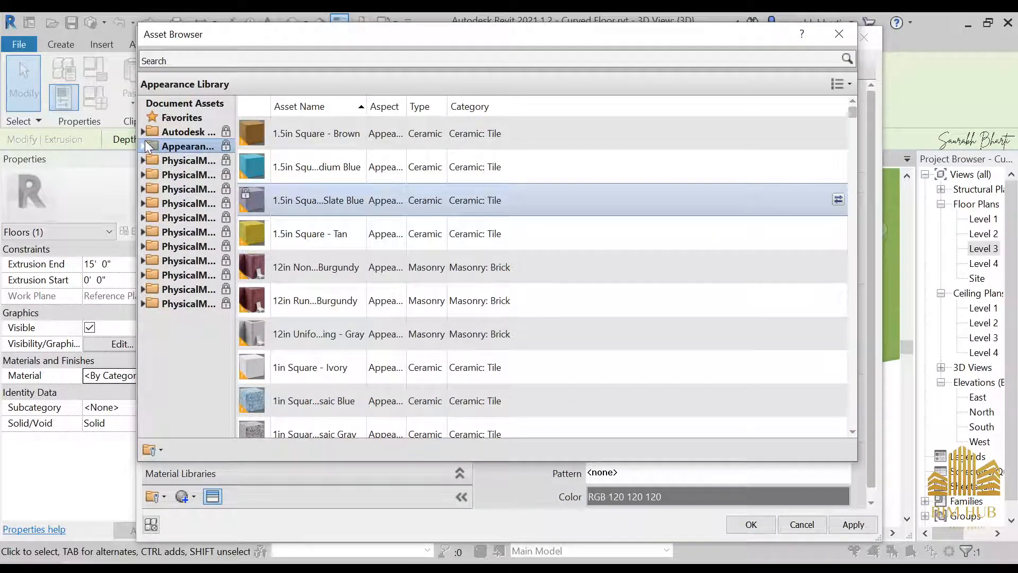
{"action": "left_click", "coordinate": [142, 146]}
{"action": "left_click", "coordinate": [199, 246]}
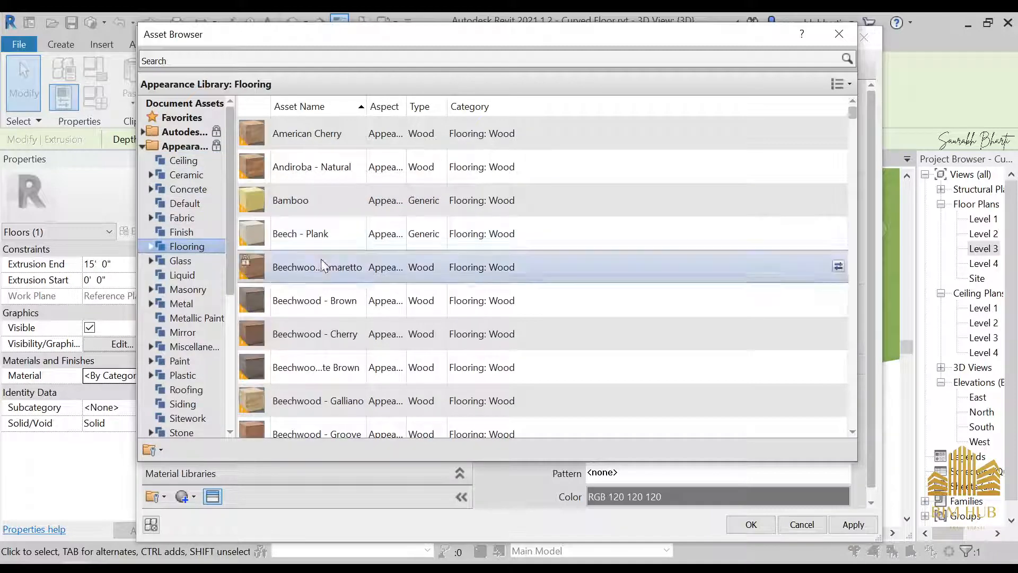
{"action": "scroll", "coordinate": [321, 258], "scroll_direction": "down", "scroll_amount": 1}
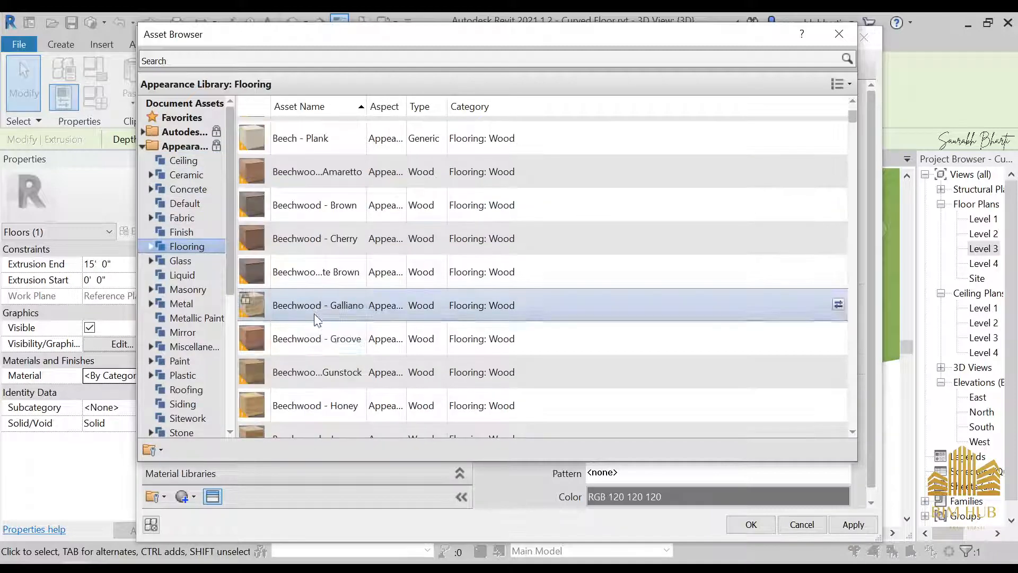
{"action": "double_click", "coordinate": [322, 406]}
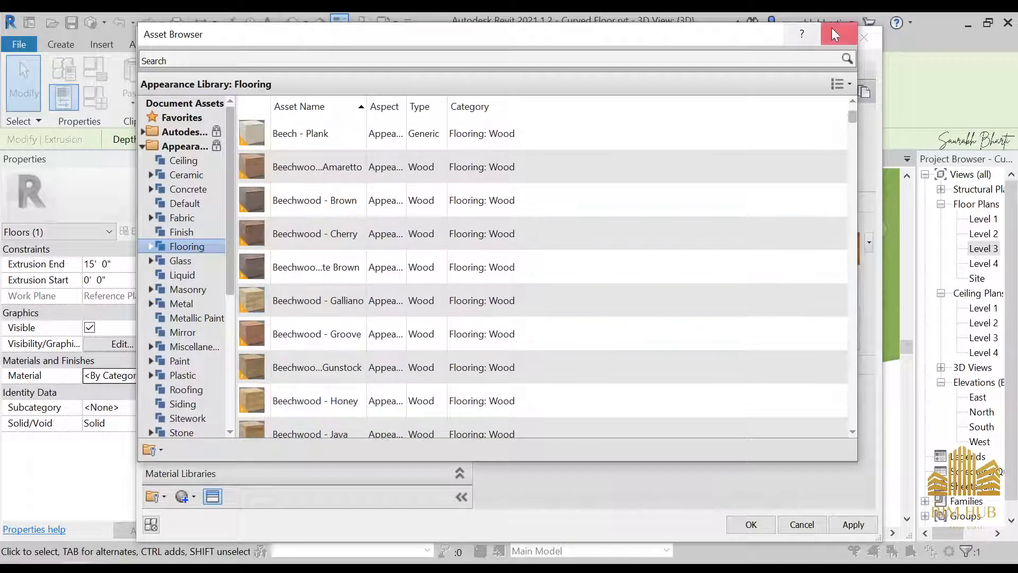
{"action": "left_click", "coordinate": [839, 34]}
{"action": "left_click", "coordinate": [816, 526]}
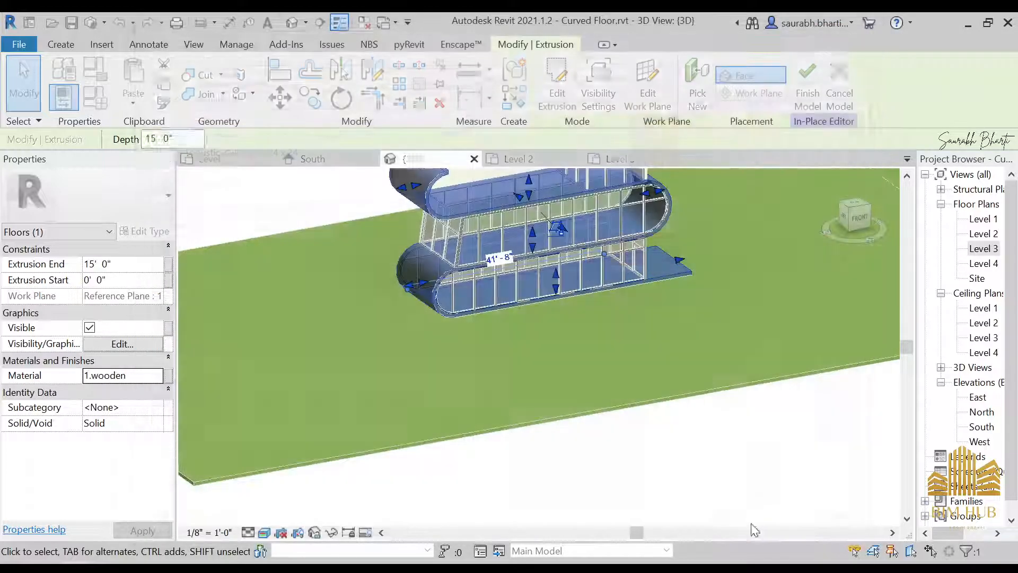
{"action": "left_click", "coordinate": [807, 85]}
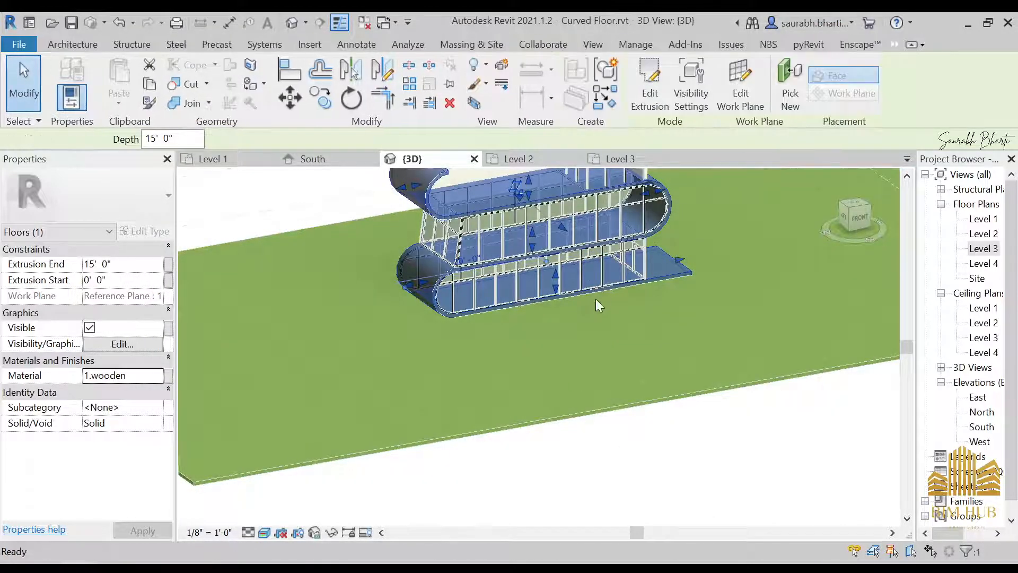
Examine the curved building's wood finish and how the Level 4 roof slab meets the upper-storey wall.
{"action": "scroll", "coordinate": [432, 310], "scroll_direction": "up", "scroll_amount": 2}
{"action": "scroll", "coordinate": [564, 318], "scroll_direction": "down", "scroll_amount": 3}
{"action": "middle_click_drag", "start_coordinate": [565, 319], "coordinate": [390, 395], "text": "shift"}
{"action": "left_click", "coordinate": [625, 291]}
{"action": "key", "text": "Escape"}
{"action": "scroll", "coordinate": [591, 355], "scroll_direction": "up", "scroll_amount": 3}
{"action": "left_click", "coordinate": [591, 355]}
{"action": "scroll", "coordinate": [675, 271], "scroll_direction": "up", "scroll_amount": 1}
{"action": "key", "text": "Escape"}
{"action": "left_click", "coordinate": [727, 282]}
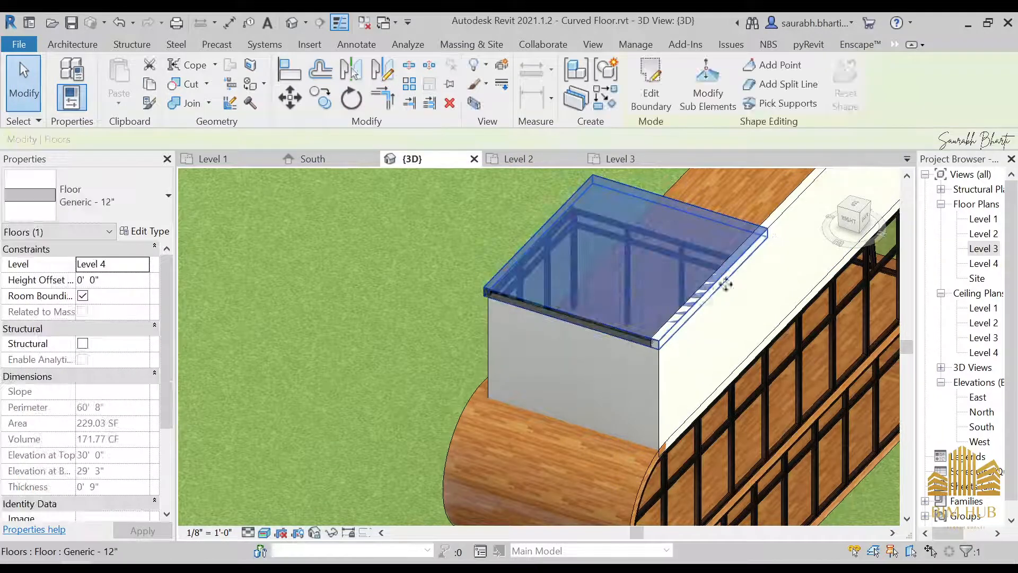
{"action": "key", "text": "Escape"}
{"action": "left_click", "coordinate": [710, 241]}
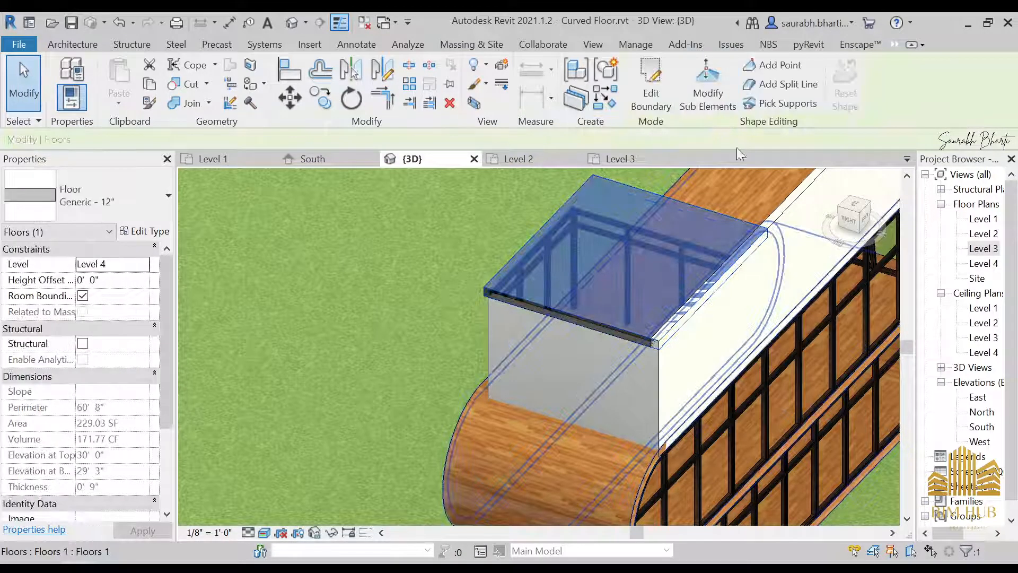
{"action": "key", "text": "Escape"}
Open the profile of the Generic - 8" Level 3 wall for editing, seen straight from the back.
{"action": "left_click", "coordinate": [788, 212]}
{"action": "middle_click_drag", "start_coordinate": [789, 212], "coordinate": [685, 248], "text": "shift"}
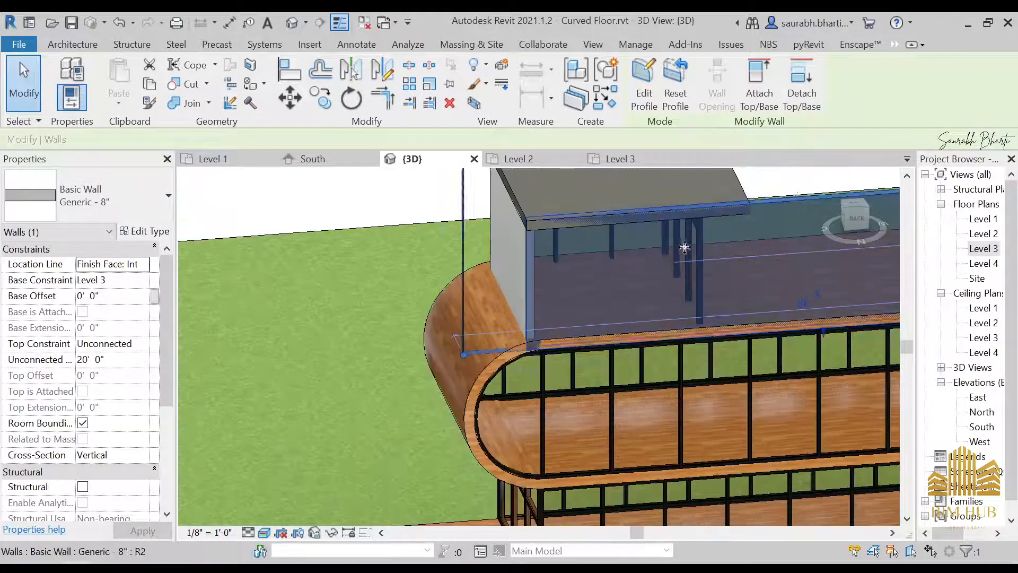
{"action": "left_click", "coordinate": [854, 220]}
{"action": "left_click", "coordinate": [644, 87]}
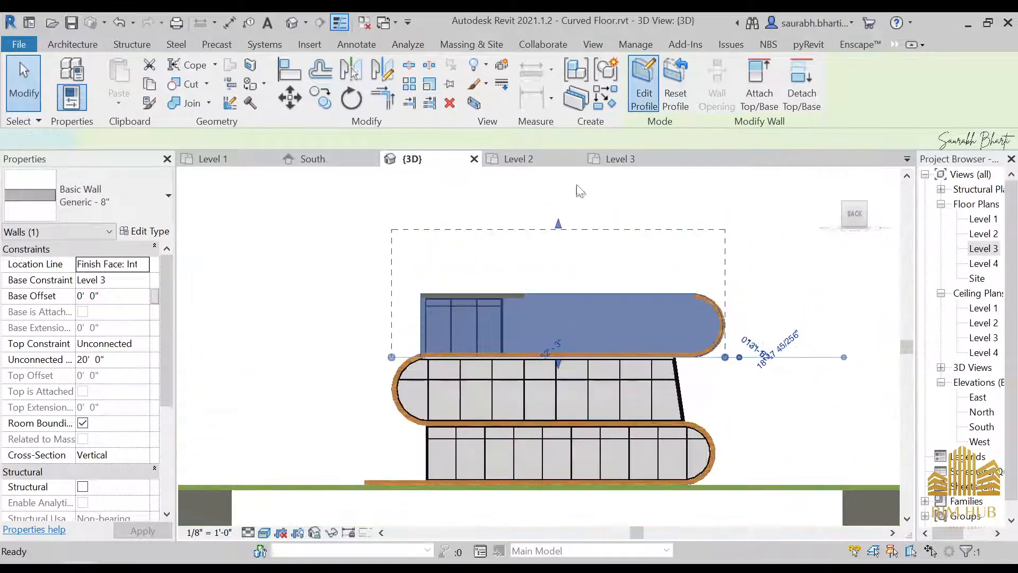
{"action": "middle_click_drag", "start_coordinate": [465, 375], "coordinate": [600, 327]}
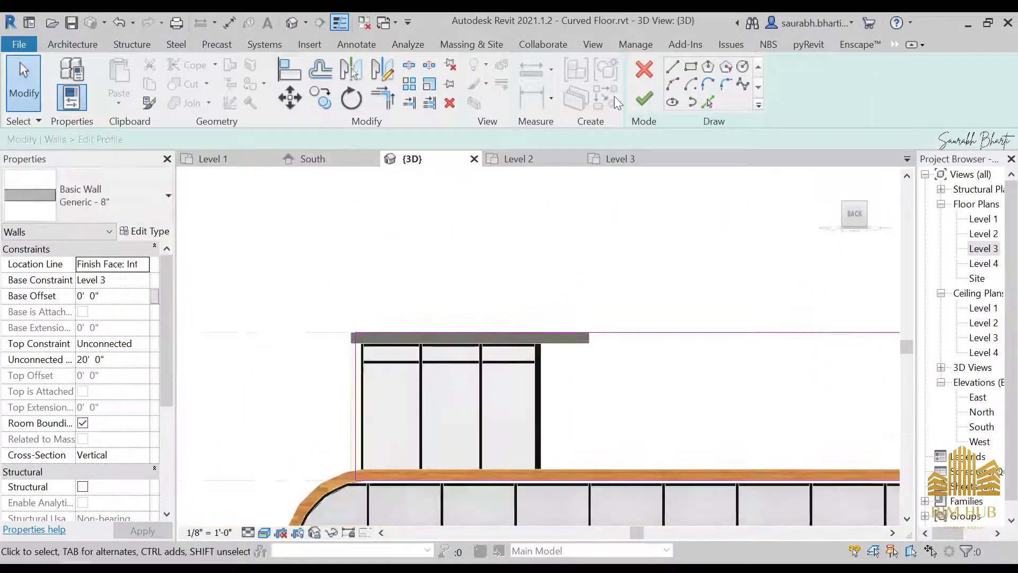
Sketch profile lines along the roof slab's underside and up its inner end to the wall's top edge.
{"action": "left_click", "coordinate": [679, 74]}
{"action": "scroll", "coordinate": [438, 344], "scroll_direction": "up", "scroll_amount": 2}
{"action": "left_click", "coordinate": [294, 346]}
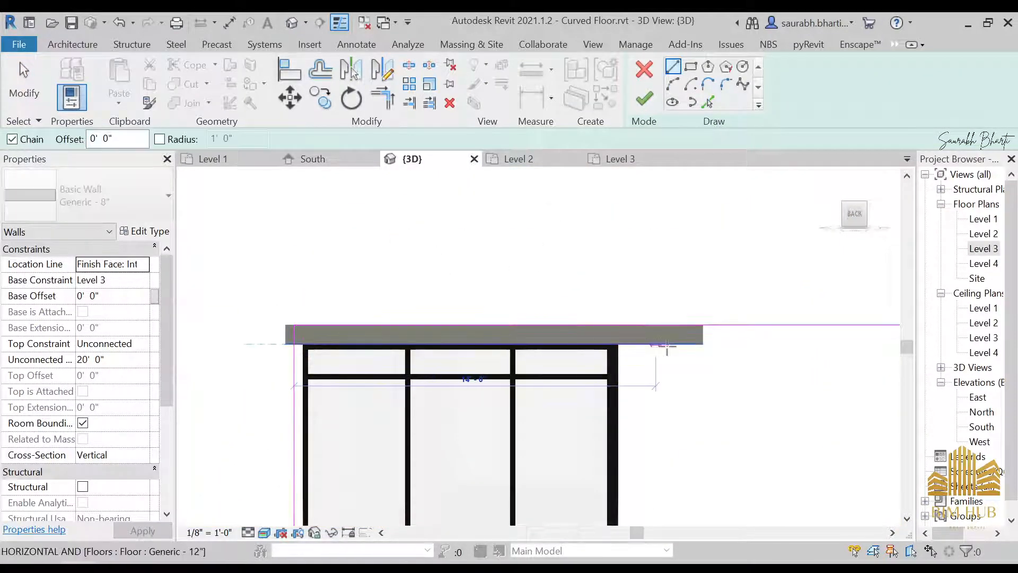
{"action": "left_click", "coordinate": [703, 344]}
{"action": "left_click", "coordinate": [702, 325]}
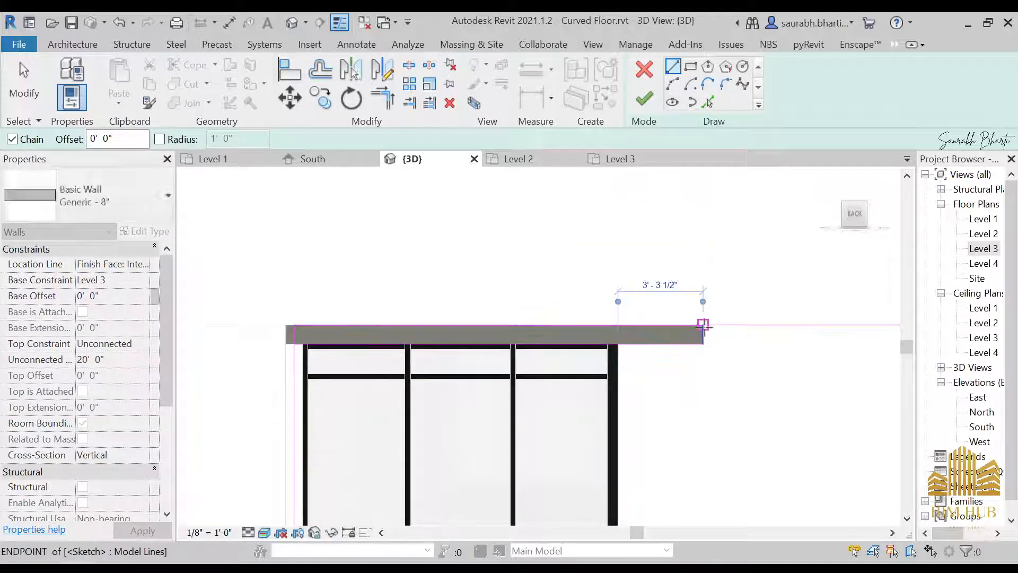
Trim the wall profile's top line to the roof slab's inner end and finish the profile edit.
{"action": "key", "text": "Escape"}
{"action": "key", "text": "t"}
{"action": "key", "text": "r"}
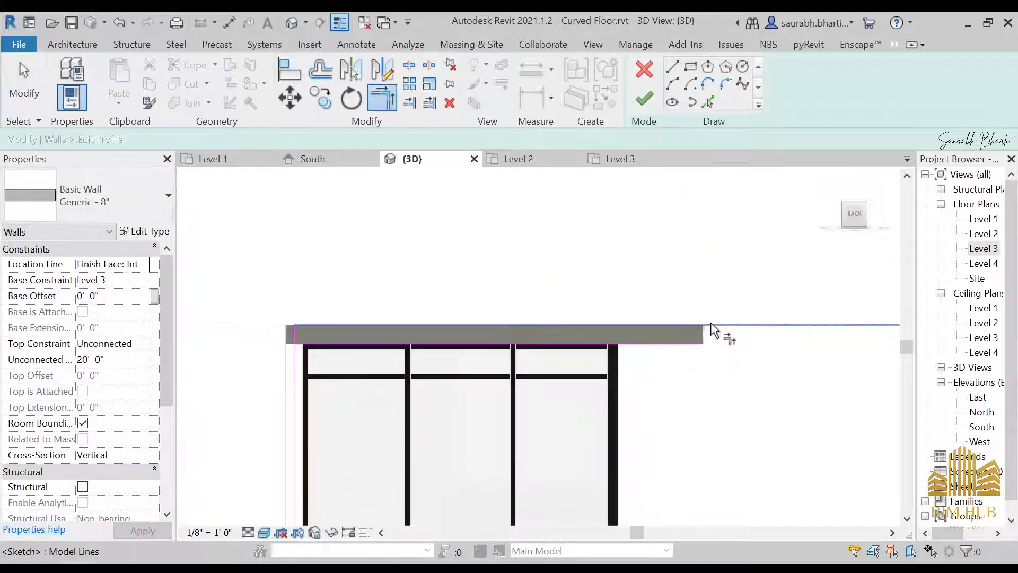
{"action": "left_click", "coordinate": [711, 325]}
{"action": "left_click", "coordinate": [306, 365]}
{"action": "key", "text": "Escape"}
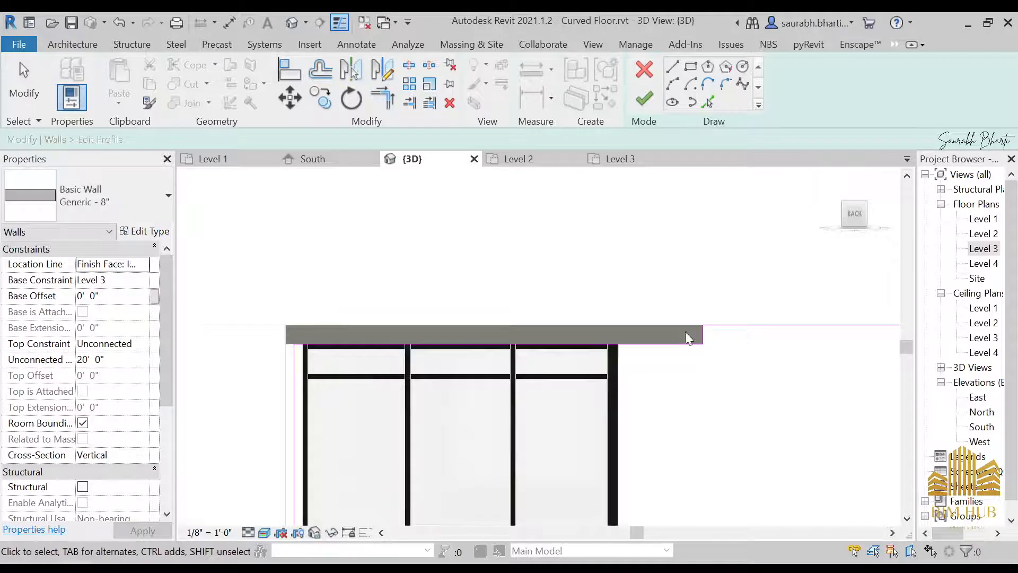
{"action": "left_click", "coordinate": [644, 99]}
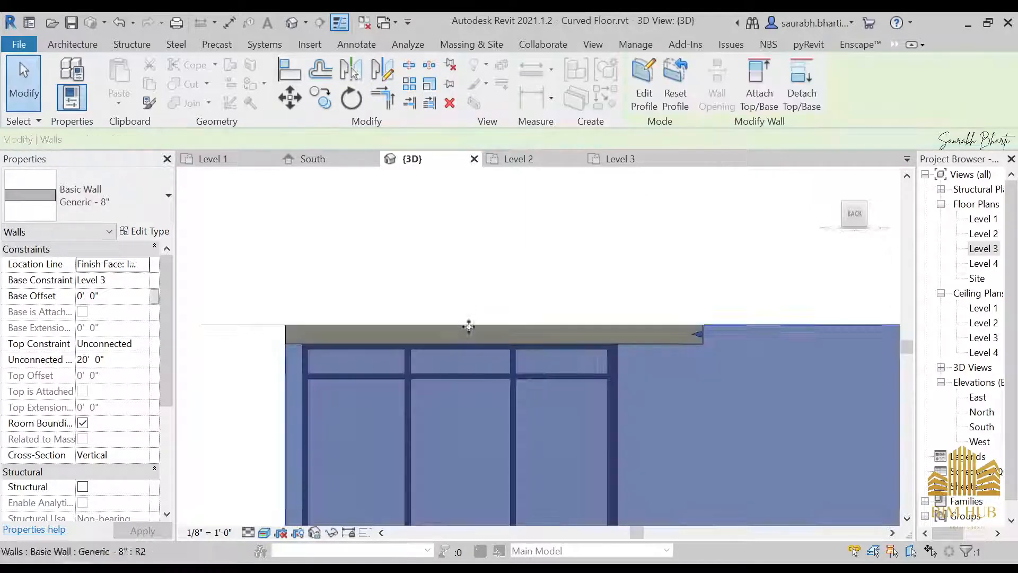
{"action": "key", "text": "Escape"}
Assign the 1.wooden material to the structure layer of the Level 4 roof slab's Generic - 12" floor type.
{"action": "middle_click_drag", "start_coordinate": [470, 322], "coordinate": [806, 427], "text": "shift"}
{"action": "left_click", "coordinate": [651, 340]}
{"action": "middle_click_drag", "start_coordinate": [461, 379], "coordinate": [485, 375], "text": "shift"}
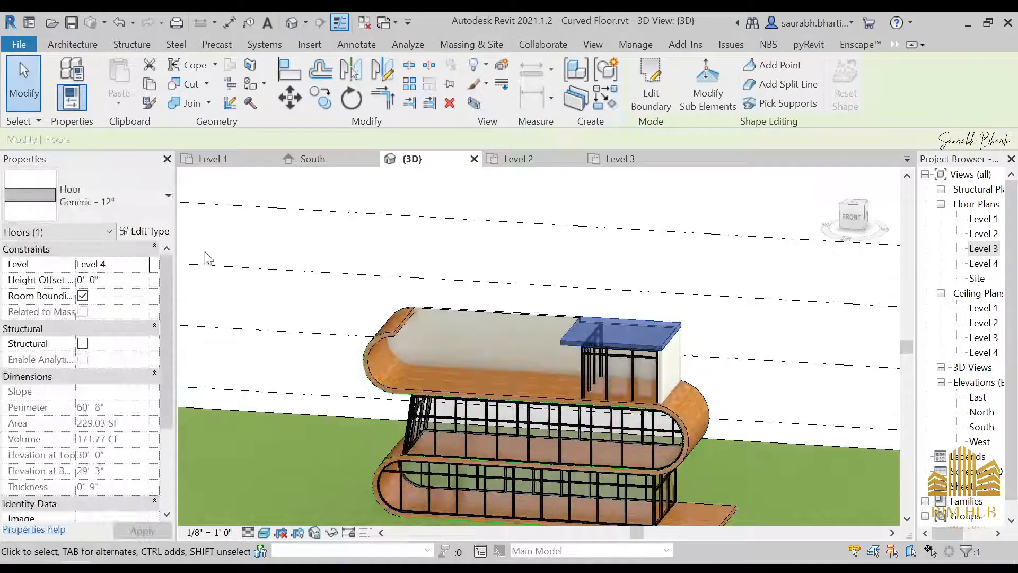
{"action": "left_click", "coordinate": [147, 233]}
{"action": "left_click", "coordinate": [620, 239]}
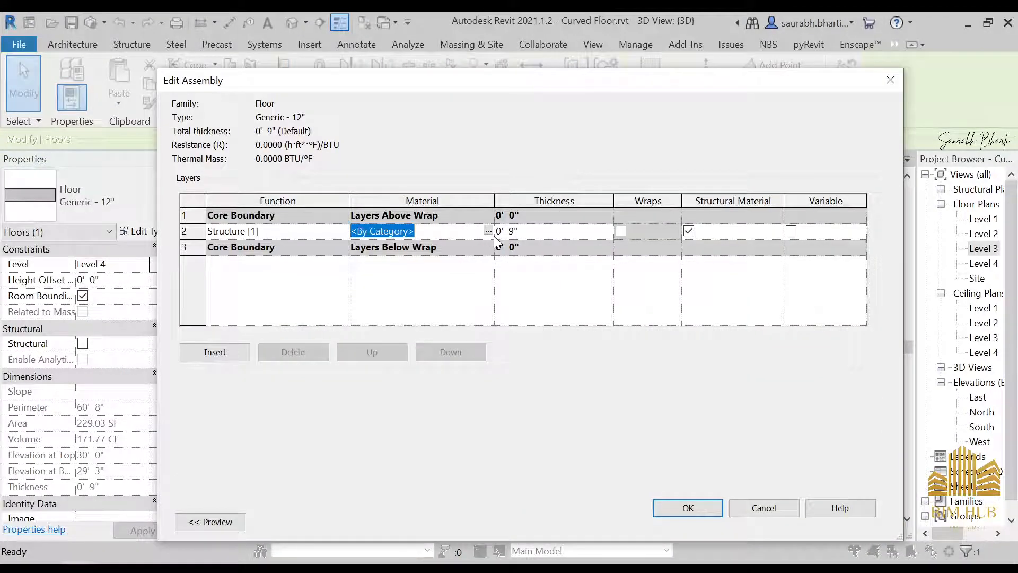
{"action": "left_click", "coordinate": [487, 230]}
{"action": "double_click", "coordinate": [137, 164]}
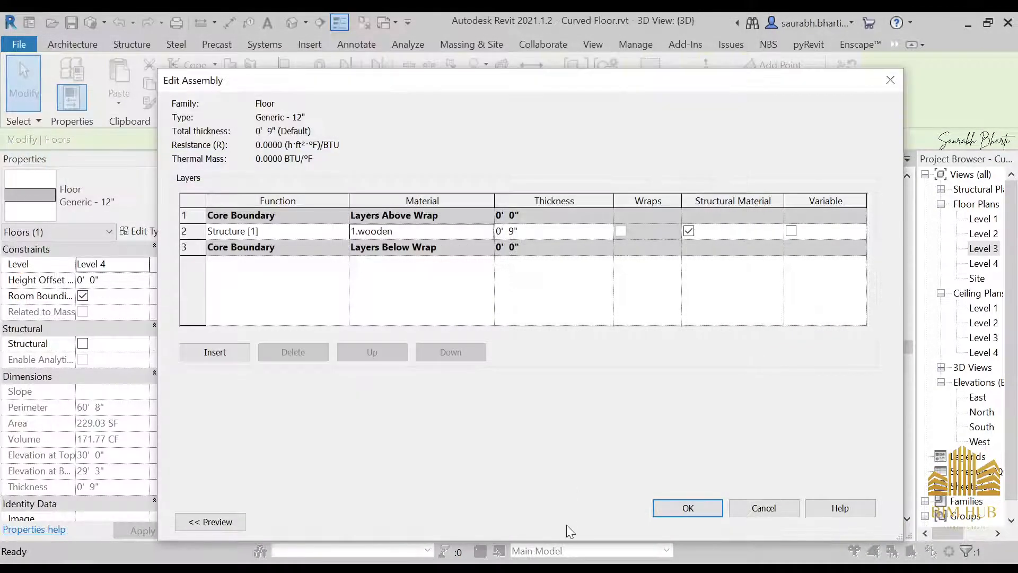
{"action": "left_click", "coordinate": [669, 508]}
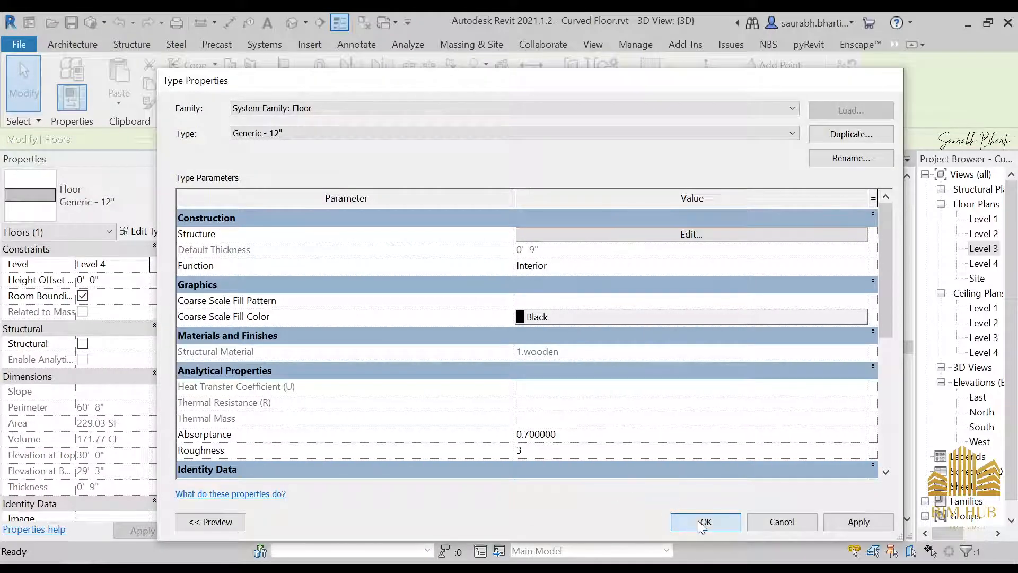
{"action": "left_click", "coordinate": [704, 522]}
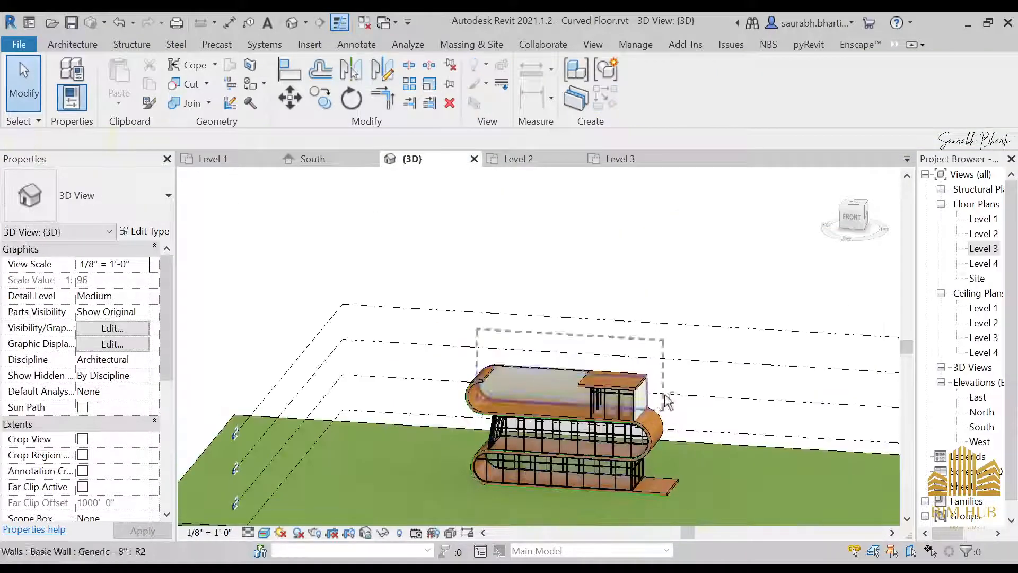
In the East elevation, copy the grass floor straight down about 14' 9" to the base of the side enclosure walls.
{"action": "scroll", "coordinate": [640, 431], "scroll_direction": "up", "scroll_amount": 3}
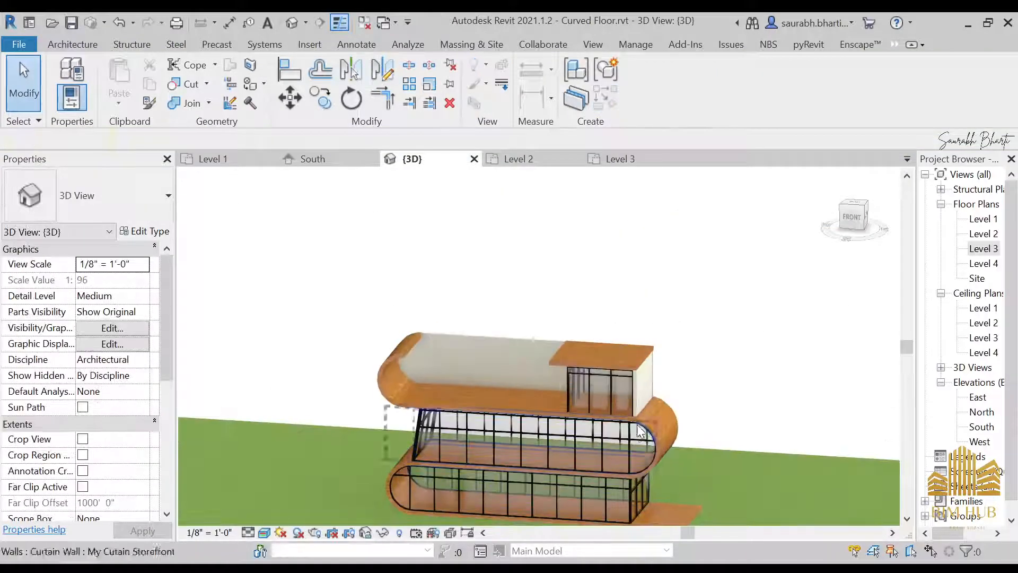
{"action": "middle_click_drag", "start_coordinate": [640, 430], "coordinate": [542, 414], "text": "shift"}
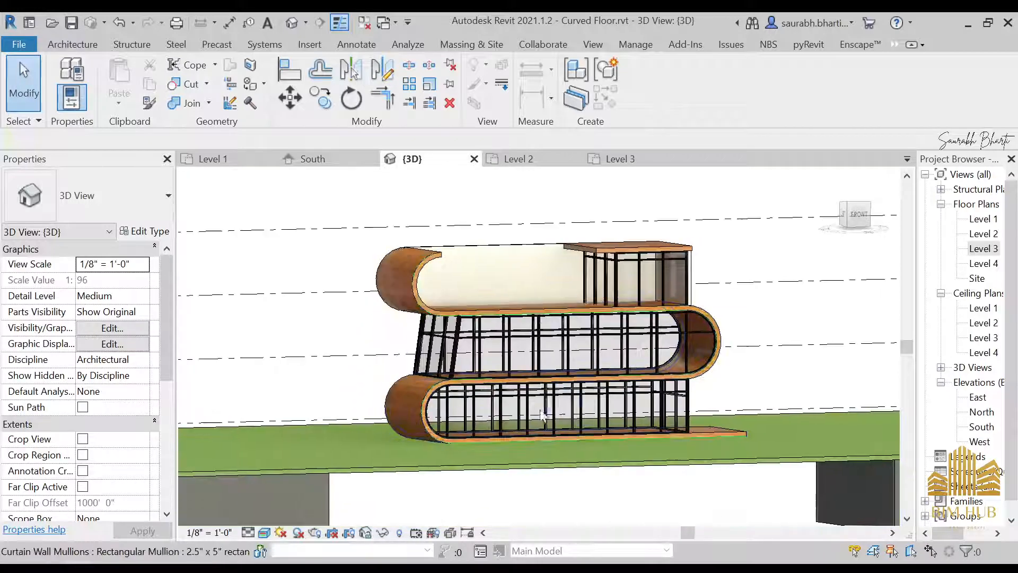
{"action": "scroll", "coordinate": [563, 448], "scroll_direction": "down", "scroll_amount": 5}
{"action": "middle_click_drag", "start_coordinate": [563, 448], "coordinate": [890, 330], "text": "shift"}
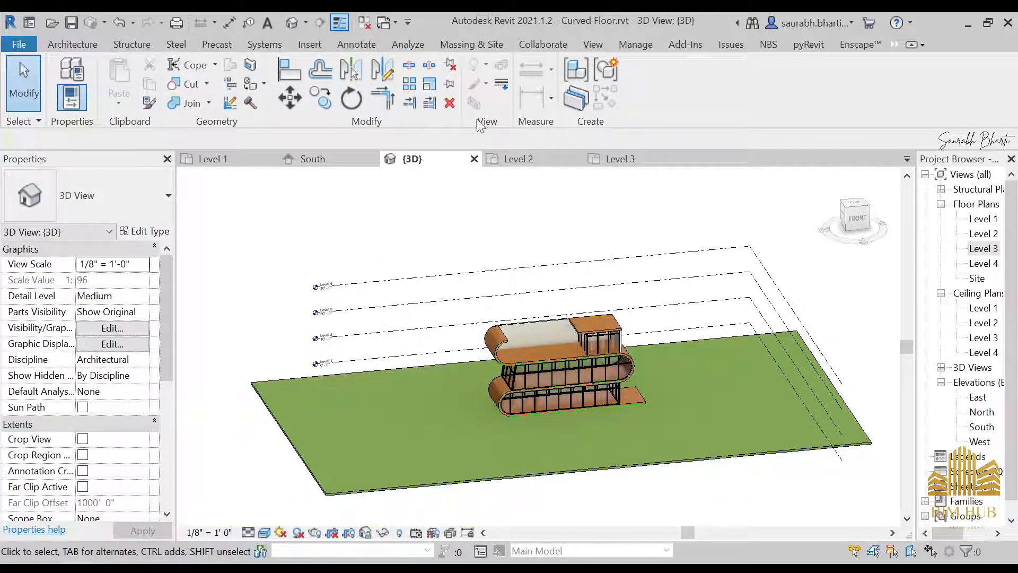
{"action": "double_click", "coordinate": [978, 397]}
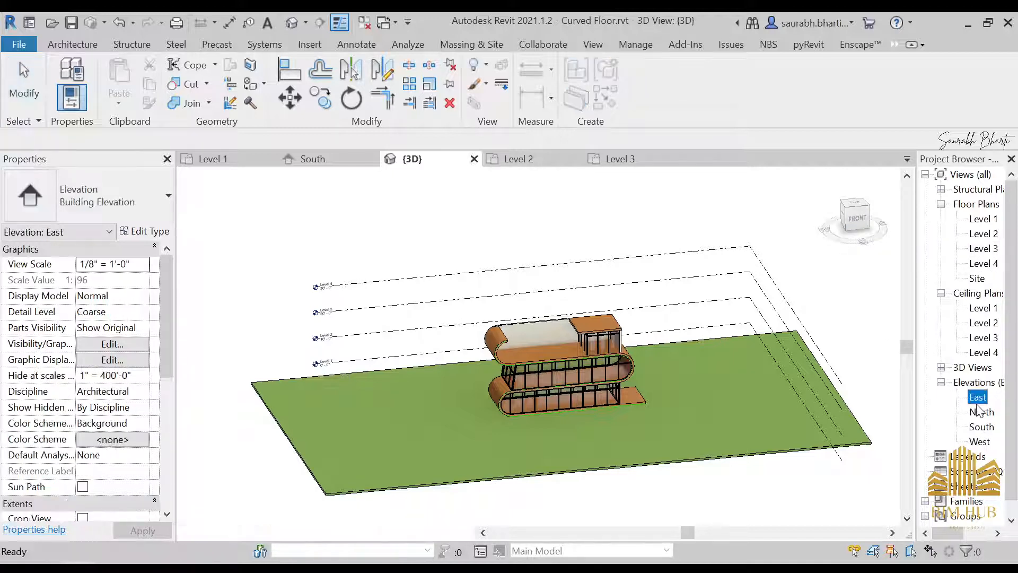
{"action": "left_click", "coordinate": [650, 406]}
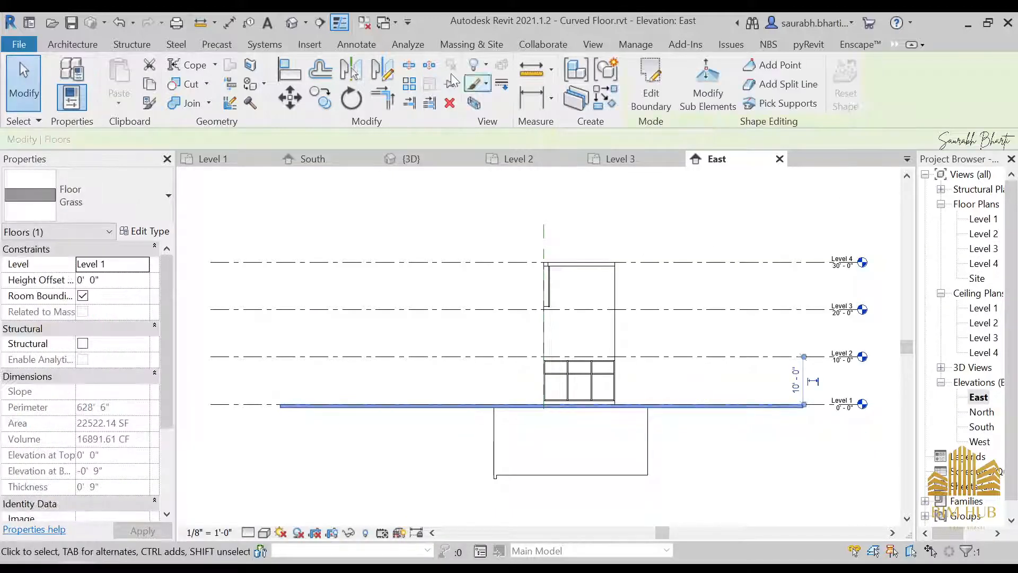
{"action": "left_click", "coordinate": [319, 98]}
{"action": "scroll", "coordinate": [808, 382], "scroll_direction": "up", "scroll_amount": 4}
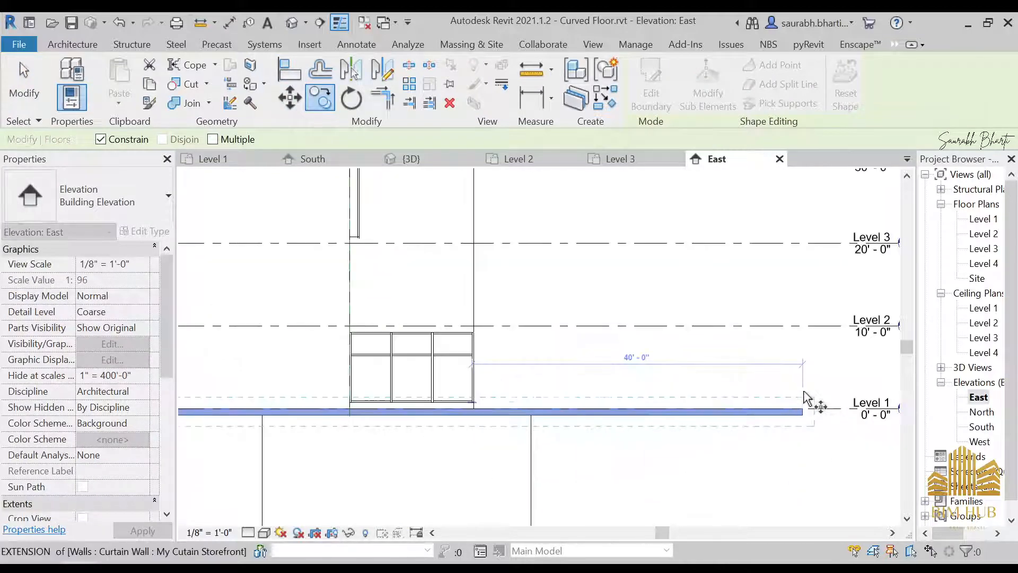
{"action": "left_click", "coordinate": [802, 428]}
{"action": "scroll", "coordinate": [802, 428], "scroll_direction": "down", "scroll_amount": 3}
{"action": "middle_click_drag", "start_coordinate": [800, 459], "coordinate": [835, 325]}
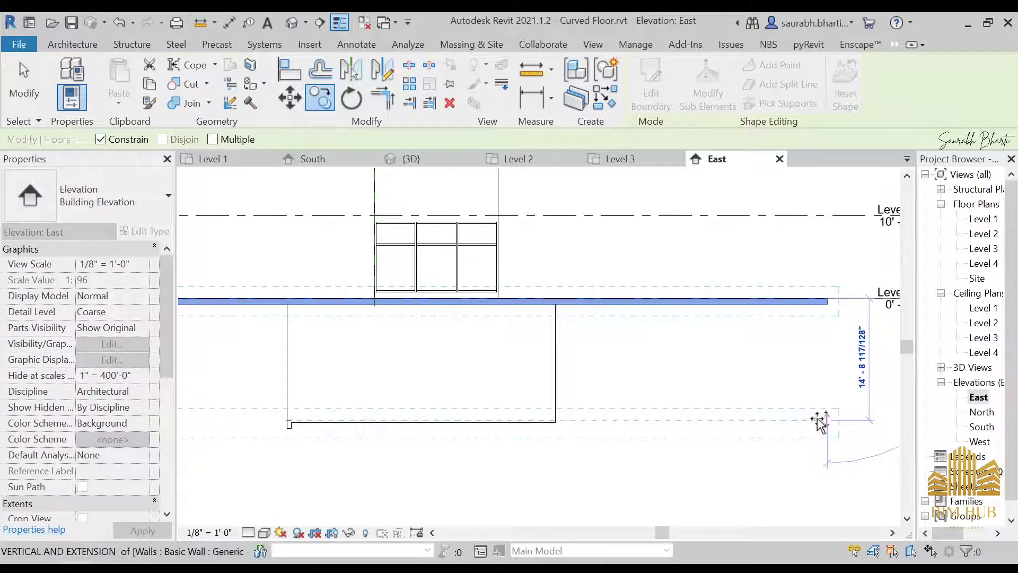
{"action": "left_click", "coordinate": [818, 421]}
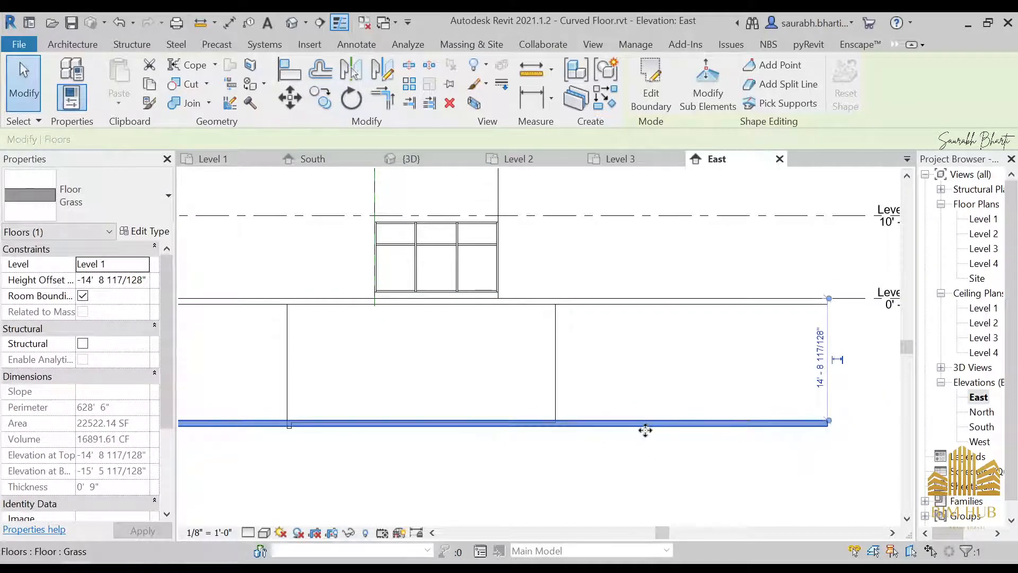
Lower the copied grass floor by about 5" so it sits just beneath the enclosure walls.
{"action": "left_click_drag", "start_coordinate": [646, 424], "coordinate": [645, 430]}
{"action": "scroll", "coordinate": [590, 424], "scroll_direction": "up", "scroll_amount": 5}
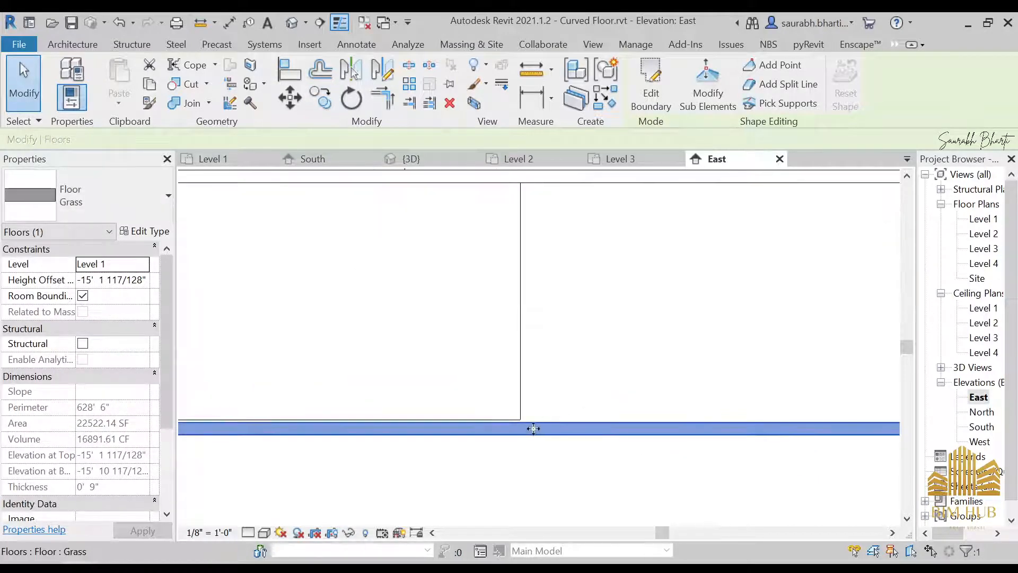
{"action": "key", "text": "Escape"}
{"action": "left_click", "coordinate": [572, 420]}
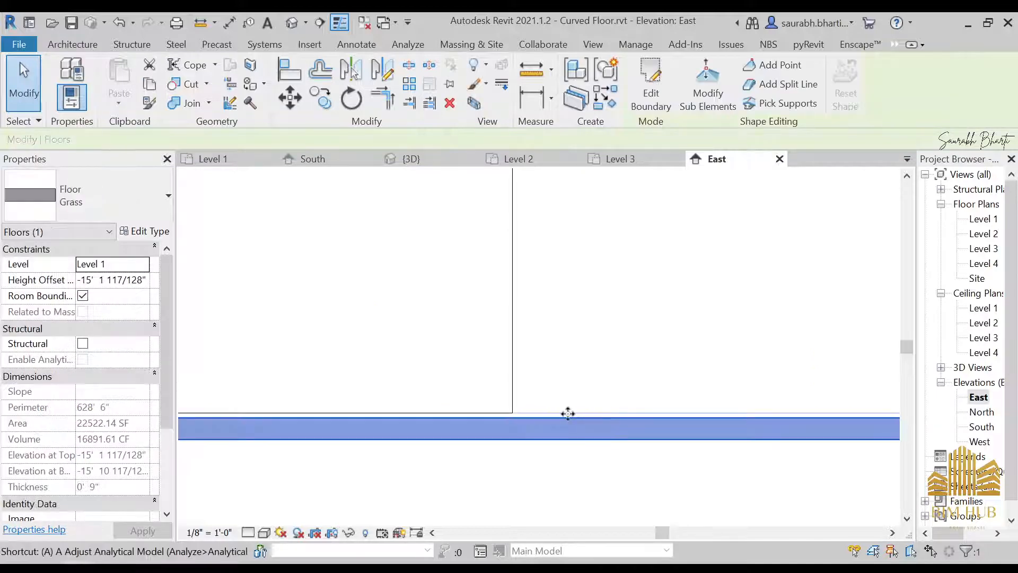
{"action": "key", "text": "a"}
{"action": "key", "text": "l"}
{"action": "key", "text": "Escape"}
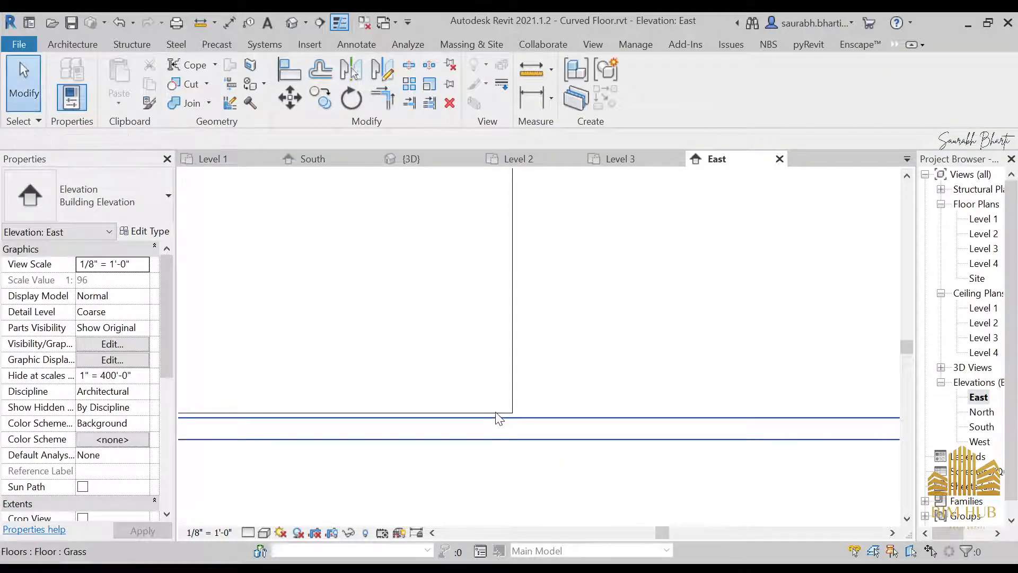
Align the top face of the copied grass floor with the bottom edge of the enclosure walls.
{"action": "left_click", "coordinate": [496, 414]}
{"action": "key", "text": "a"}
{"action": "key", "text": "l"}
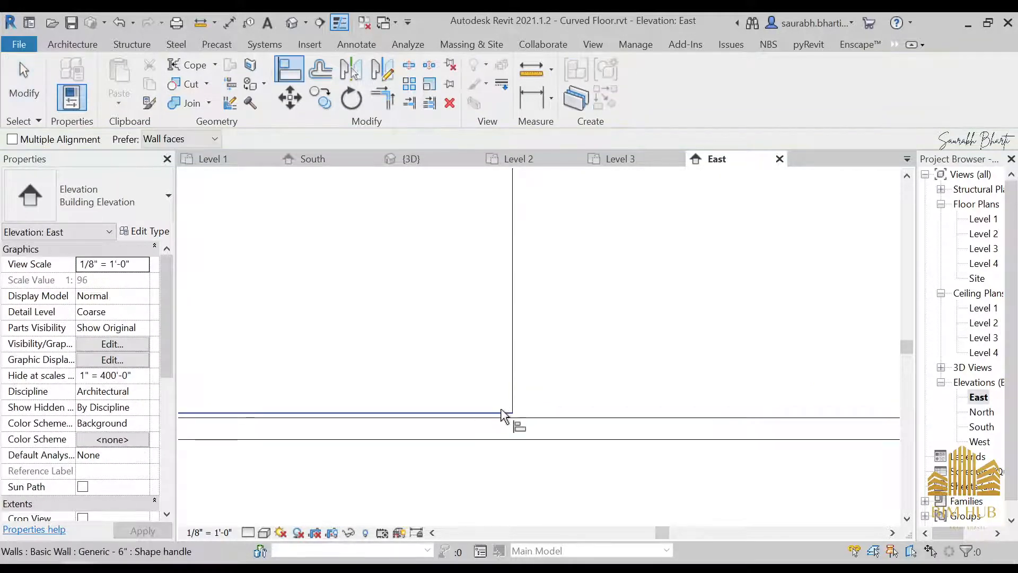
{"action": "left_click", "coordinate": [503, 412]}
{"action": "left_click", "coordinate": [506, 419]}
{"action": "scroll", "coordinate": [536, 417], "scroll_direction": "down", "scroll_amount": 2}
{"action": "scroll", "coordinate": [538, 397], "scroll_direction": "down", "scroll_amount": 5}
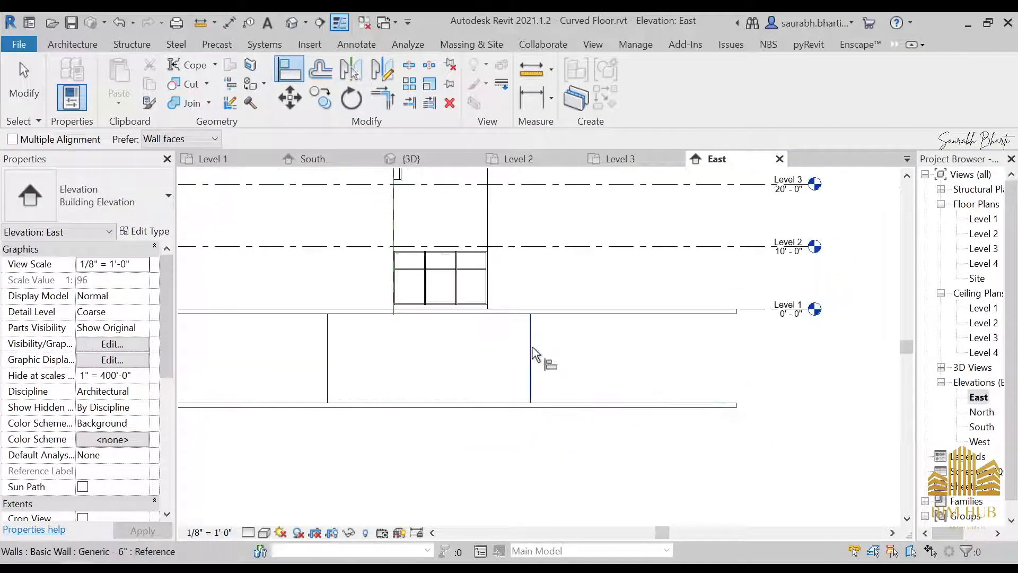
{"action": "key", "text": "Escape"}
Examine how the lower grass floor meets the enclosure walls in the East elevation and from behind in 3D.
{"action": "scroll", "coordinate": [404, 232], "scroll_direction": "down", "scroll_amount": 3}
{"action": "middle_click_drag", "start_coordinate": [425, 334], "coordinate": [486, 370]}
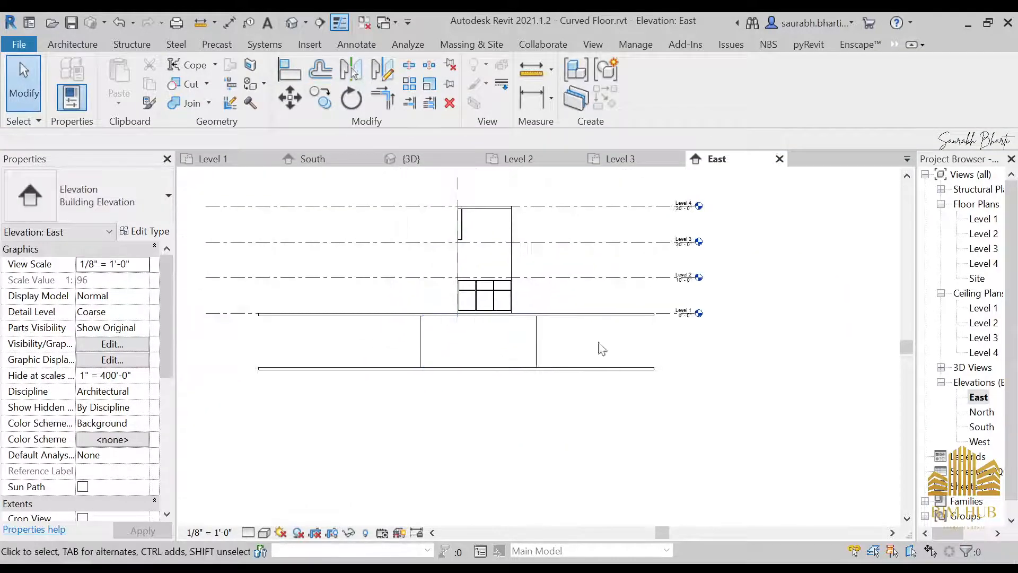
{"action": "left_click", "coordinate": [532, 348]}
{"action": "scroll", "coordinate": [471, 191], "scroll_direction": "up", "scroll_amount": 2}
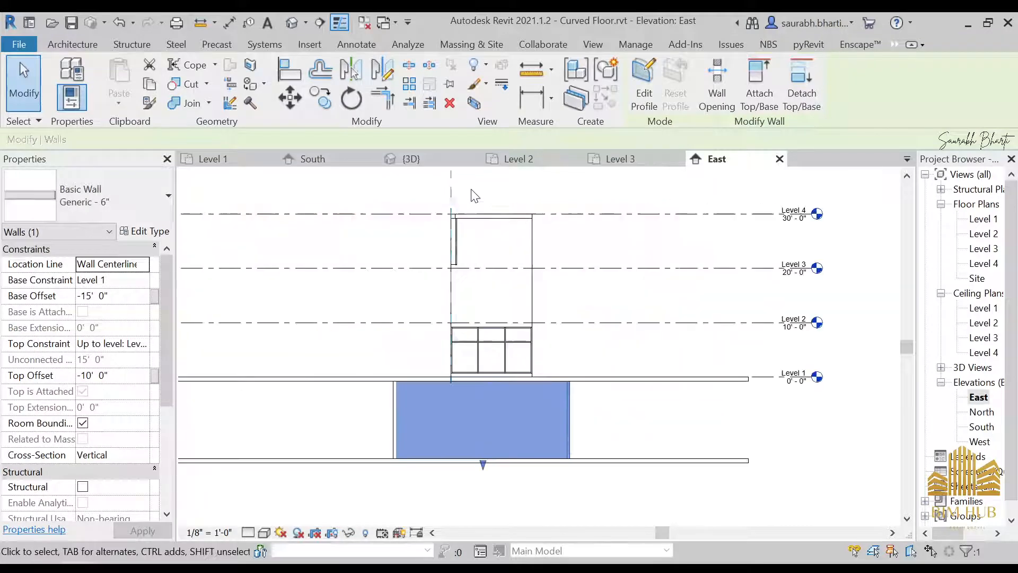
{"action": "left_click", "coordinate": [451, 185]}
{"action": "left_click", "coordinate": [571, 282]}
{"action": "scroll", "coordinate": [573, 286], "scroll_direction": "down", "scroll_amount": 2}
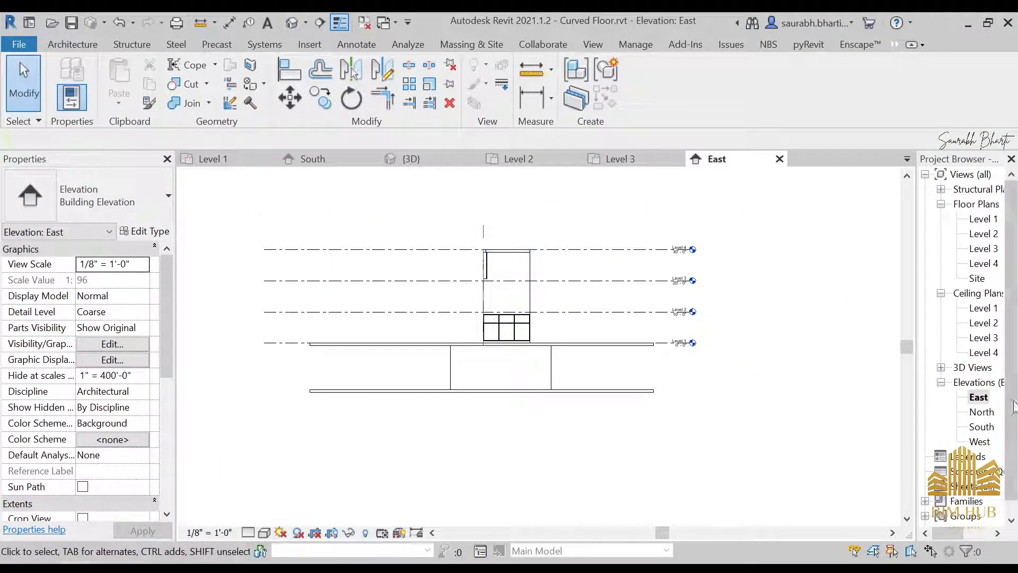
{"action": "left_click", "coordinate": [289, 25]}
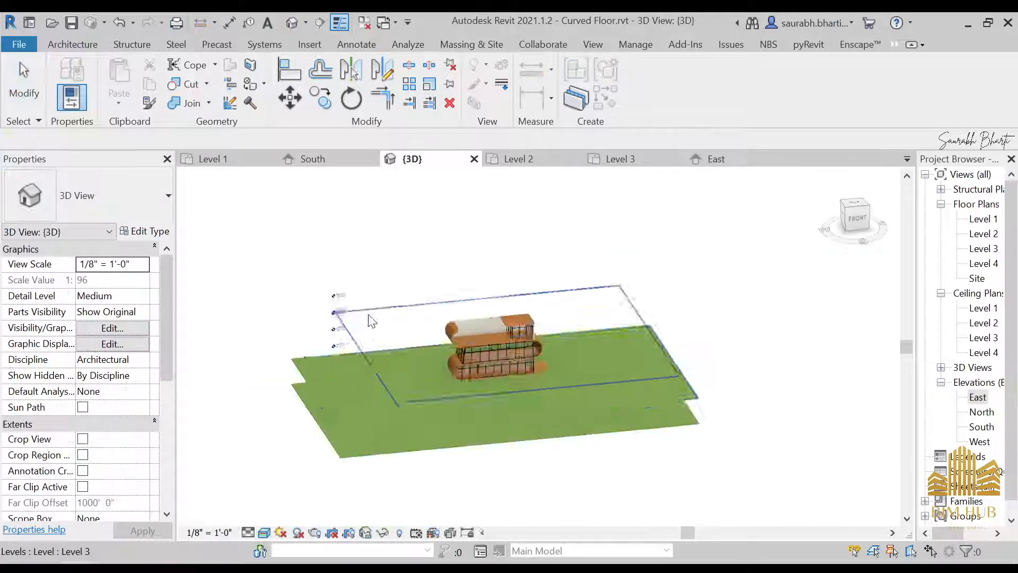
{"action": "middle_click_drag", "start_coordinate": [370, 319], "coordinate": [633, 374], "text": "shift"}
{"action": "scroll", "coordinate": [529, 420], "scroll_direction": "up", "scroll_amount": 4}
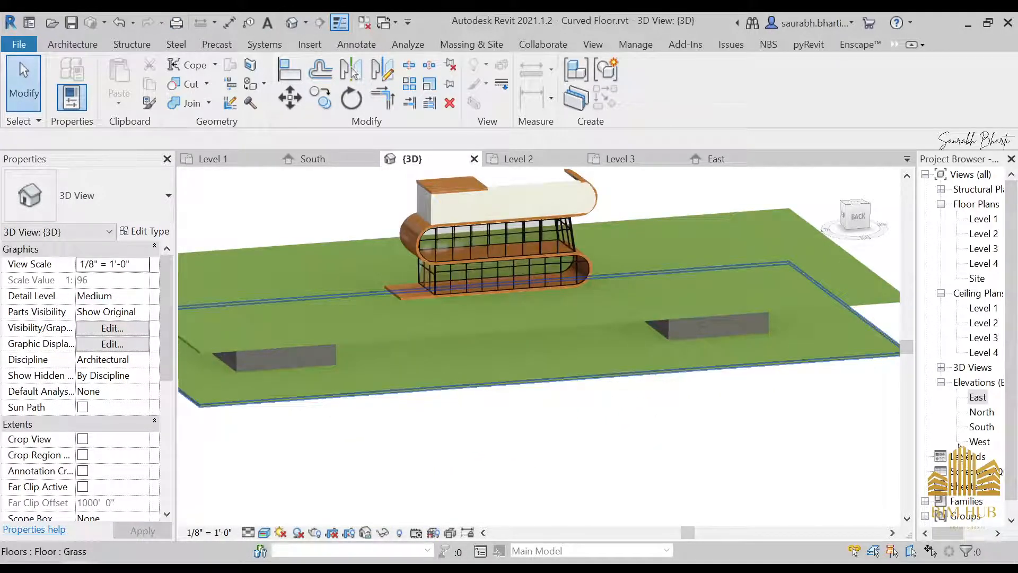
{"action": "double_click", "coordinate": [978, 399]}
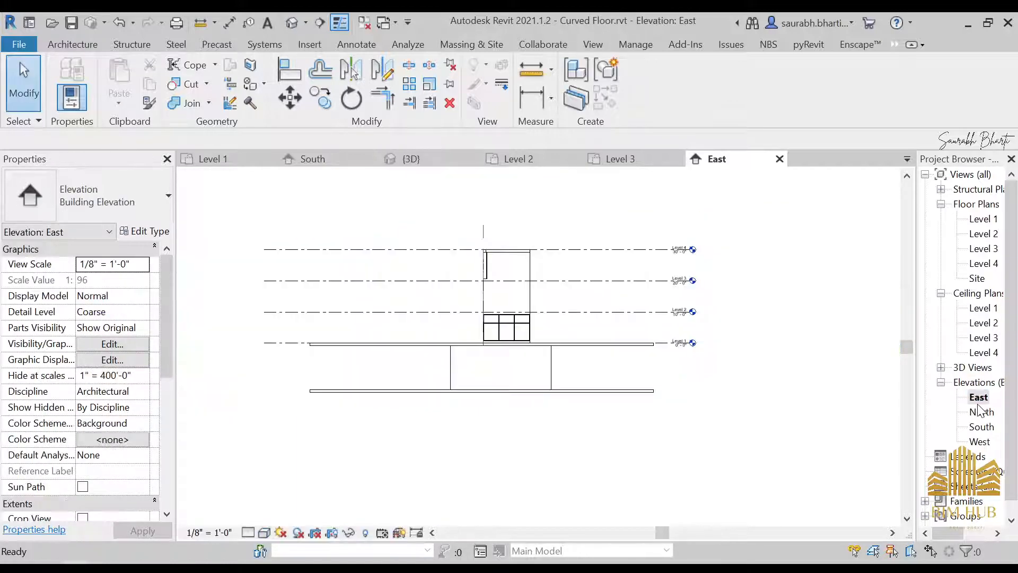
{"action": "scroll", "coordinate": [587, 426], "scroll_direction": "up", "scroll_amount": 3}
{"action": "left_click", "coordinate": [610, 369]}
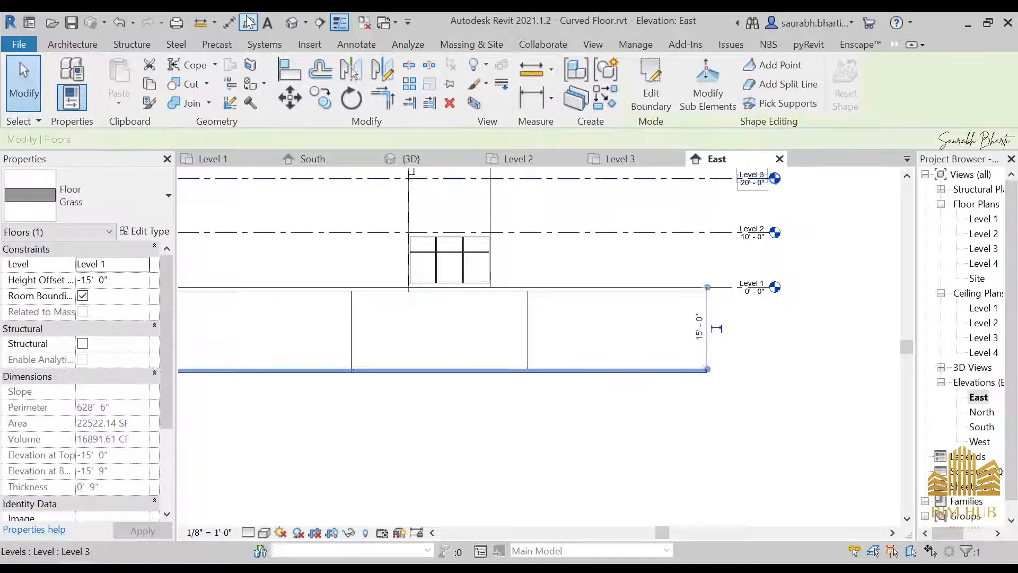
Temporarily hide the upper grass floor in the 3D view to expose the sunken enclosures.
{"action": "left_click", "coordinate": [292, 22]}
{"action": "scroll", "coordinate": [517, 320], "scroll_direction": "down", "scroll_amount": 3}
{"action": "left_click", "coordinate": [519, 325]}
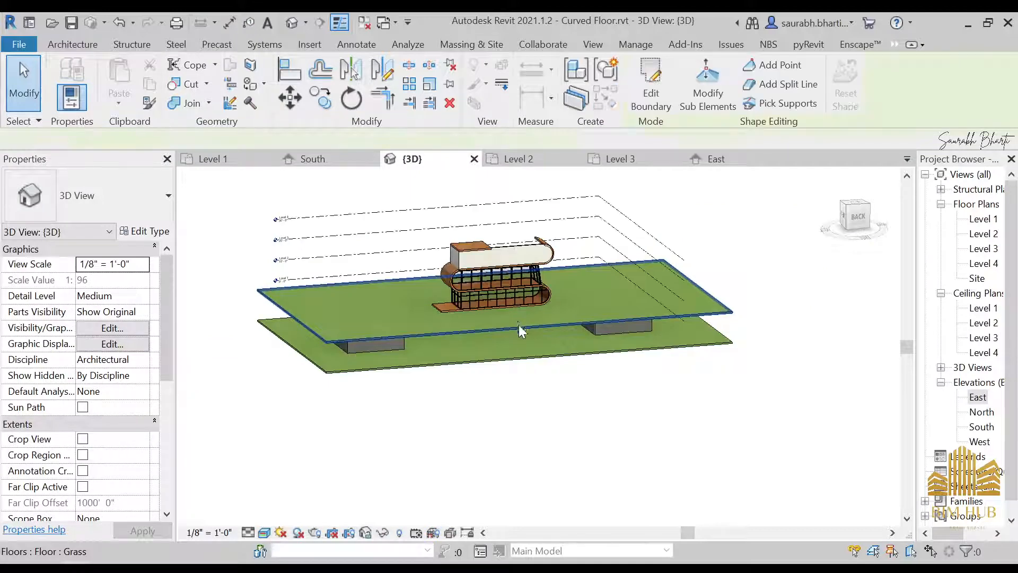
{"action": "key", "text": "h"}
{"action": "key", "text": "h"}
{"action": "middle_click_drag", "start_coordinate": [593, 383], "coordinate": [599, 419], "text": "shift"}
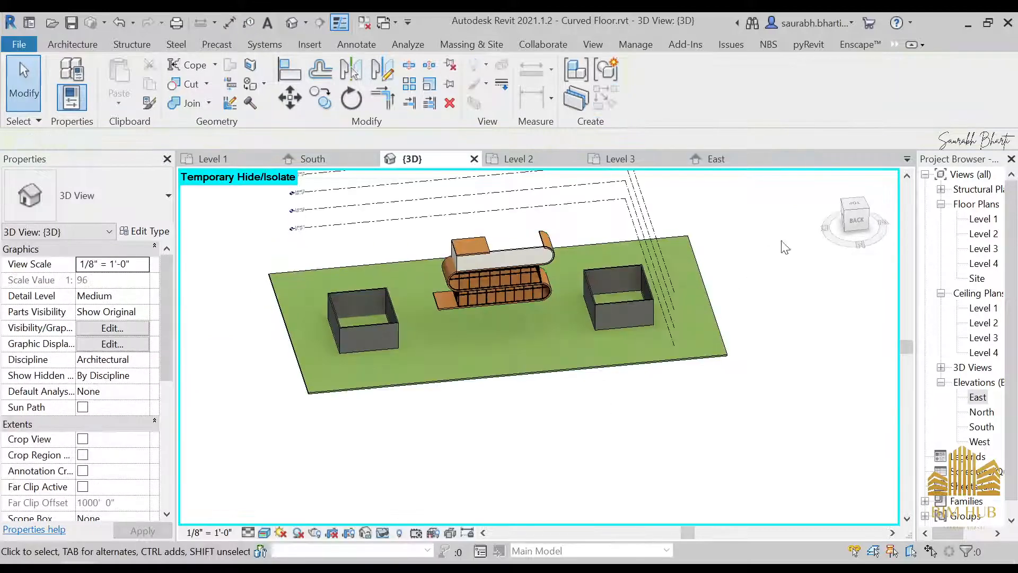
Create a rectangular Level 1 floor at -14' 0" offset, about 13' by 56', from the building's front to the grass floor's edge.
{"action": "left_click", "coordinate": [860, 208]}
{"action": "middle_click_drag", "start_coordinate": [545, 345], "coordinate": [551, 231], "text": "shift"}
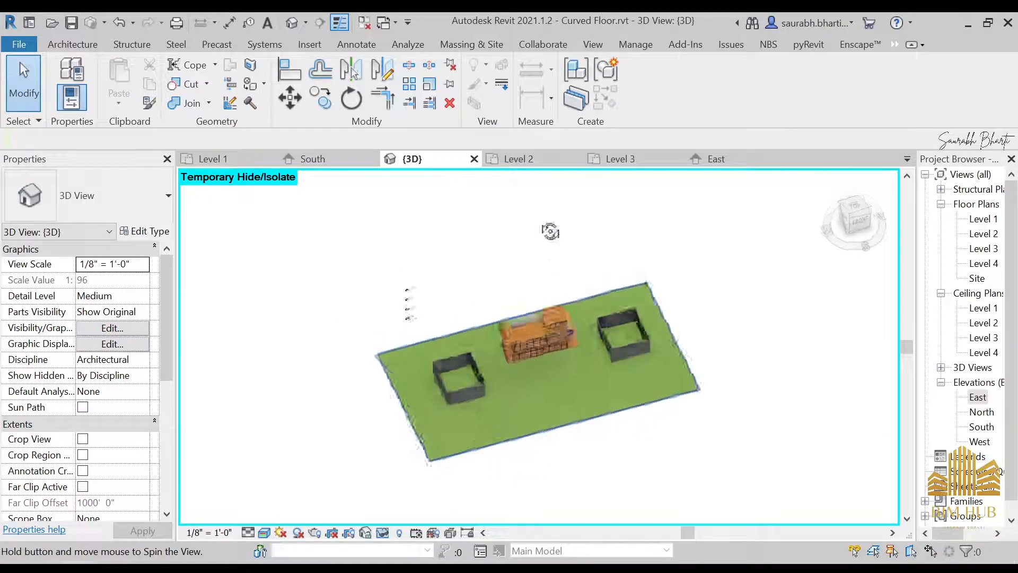
{"action": "left_click", "coordinate": [856, 205]}
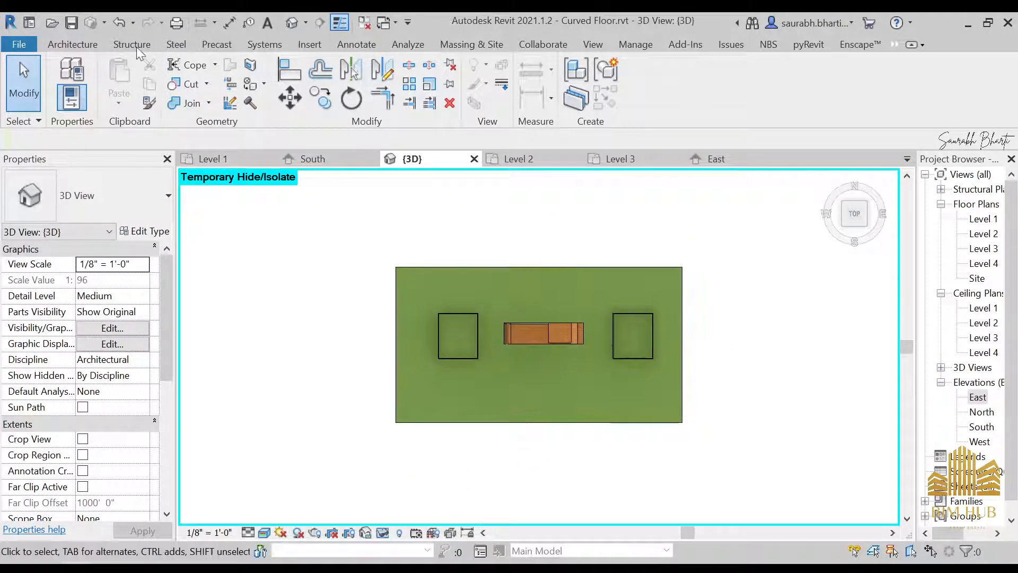
{"action": "left_click", "coordinate": [64, 44]}
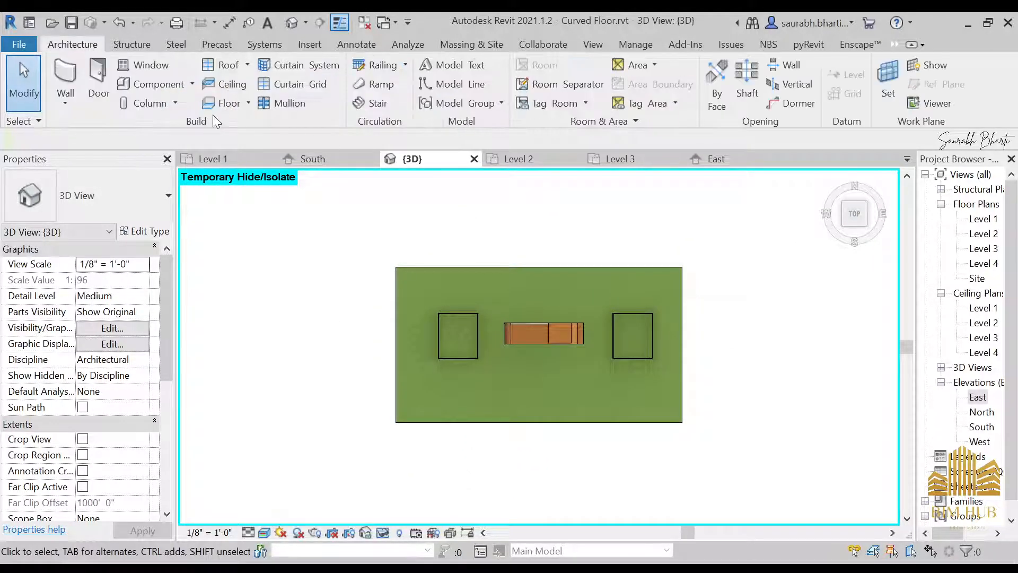
{"action": "left_click", "coordinate": [221, 104]}
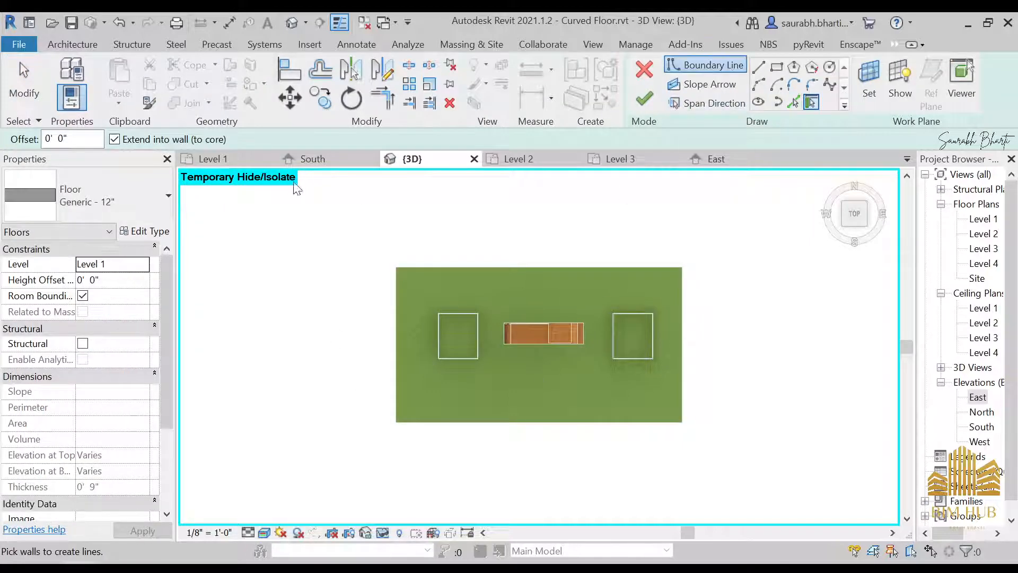
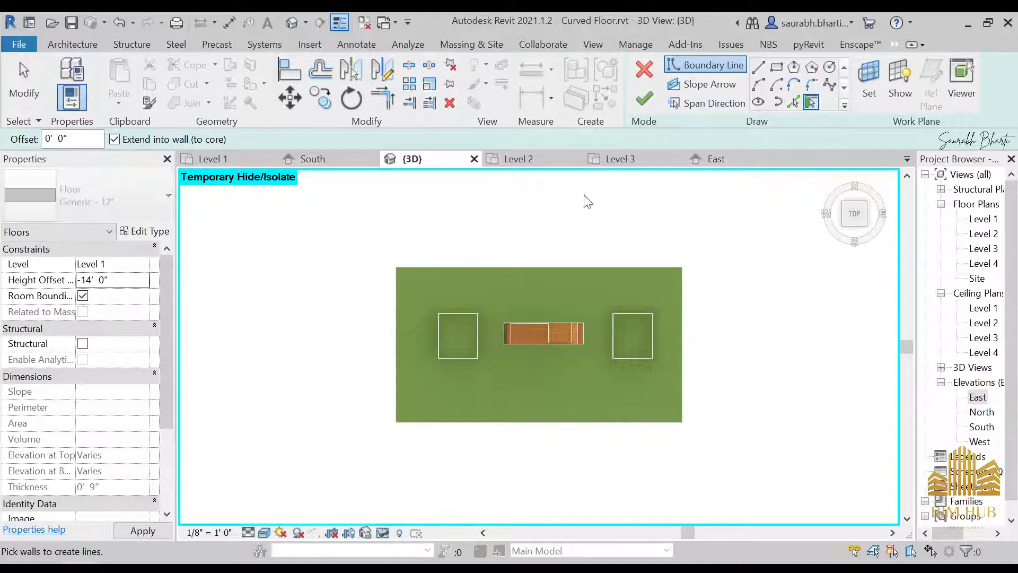
{"action": "left_click", "coordinate": [777, 67]}
{"action": "scroll", "coordinate": [525, 365], "scroll_direction": "up", "scroll_amount": 3}
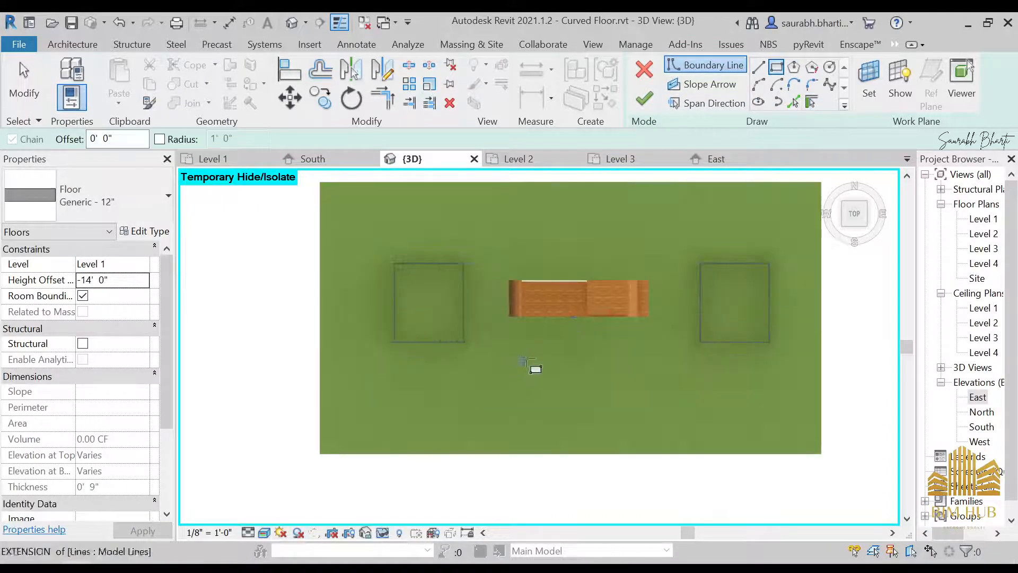
{"action": "left_click", "coordinate": [563, 317]}
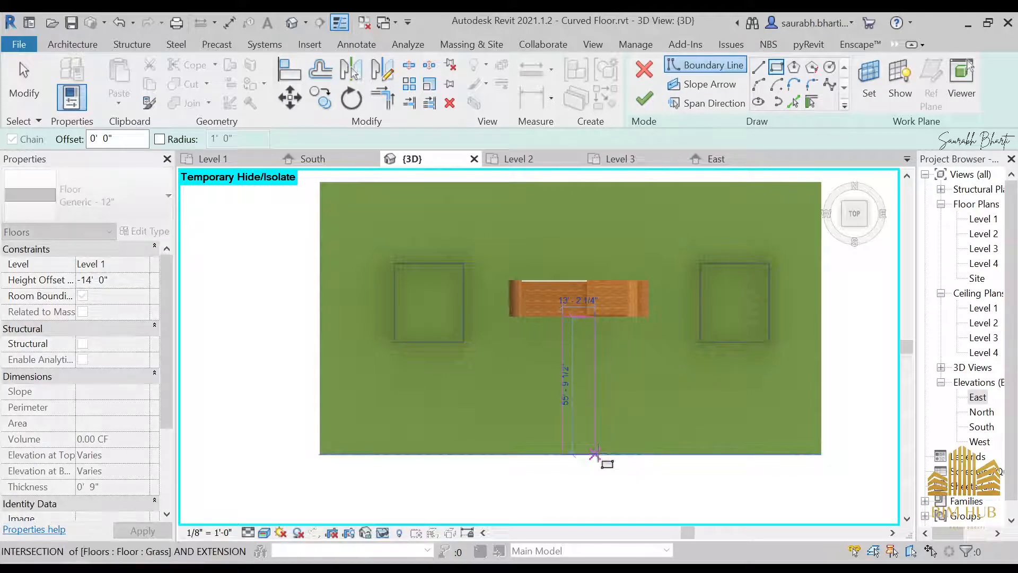
{"action": "left_click", "coordinate": [595, 453]}
{"action": "key", "text": "Escape"}
{"action": "left_click", "coordinate": [644, 99]}
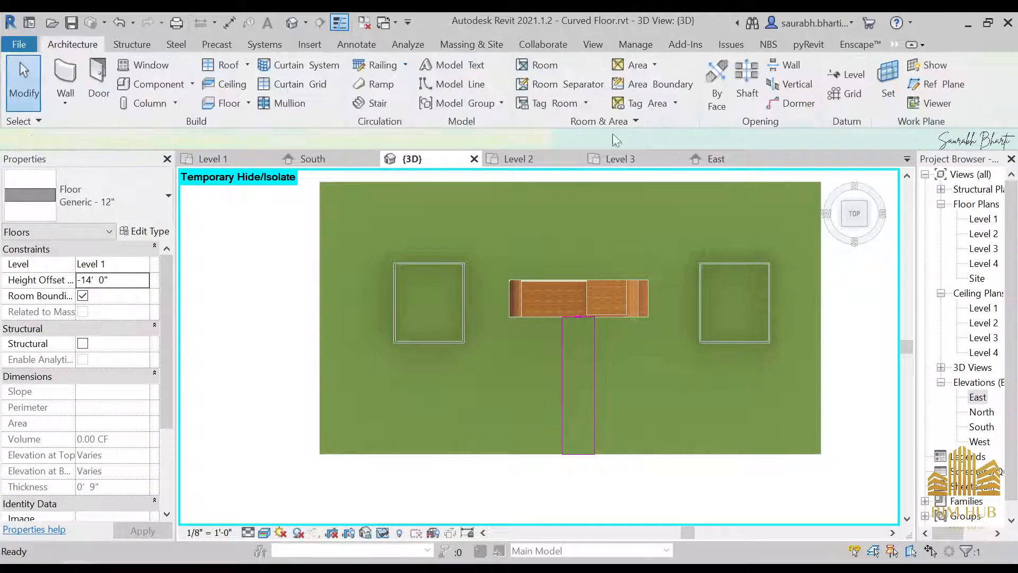
Duplicate the new strip floor's type as Road.
{"action": "left_click", "coordinate": [291, 22]}
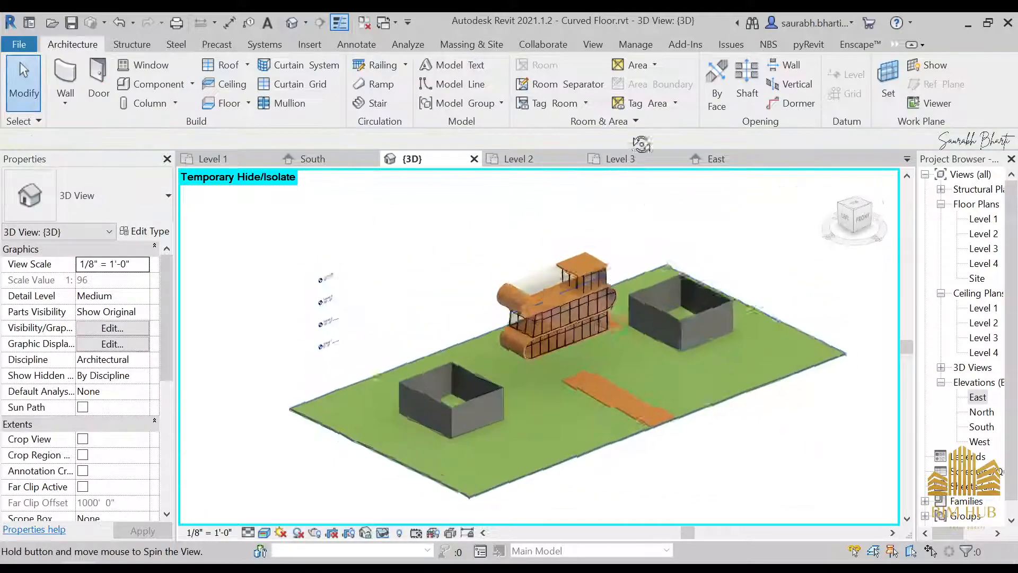
{"action": "middle_click_drag", "start_coordinate": [675, 391], "coordinate": [639, 396], "text": "shift"}
{"action": "left_click", "coordinate": [567, 364]}
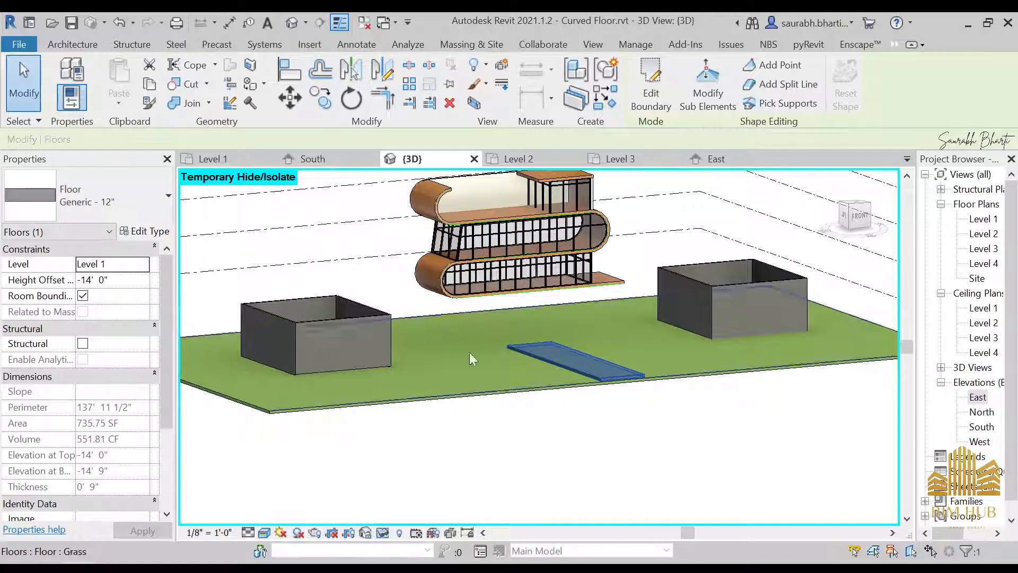
{"action": "left_click", "coordinate": [150, 232]}
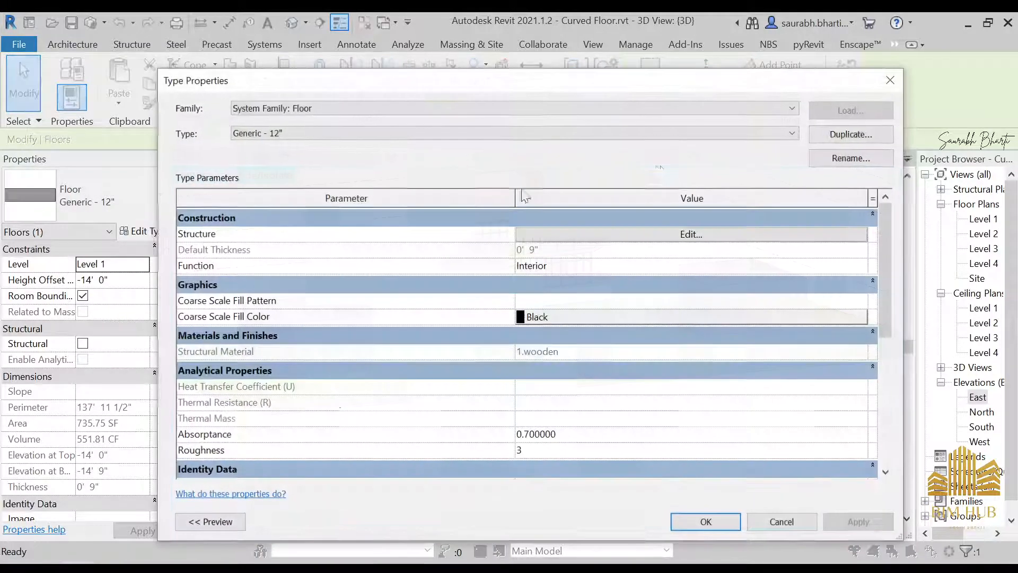
{"action": "left_click", "coordinate": [819, 134]}
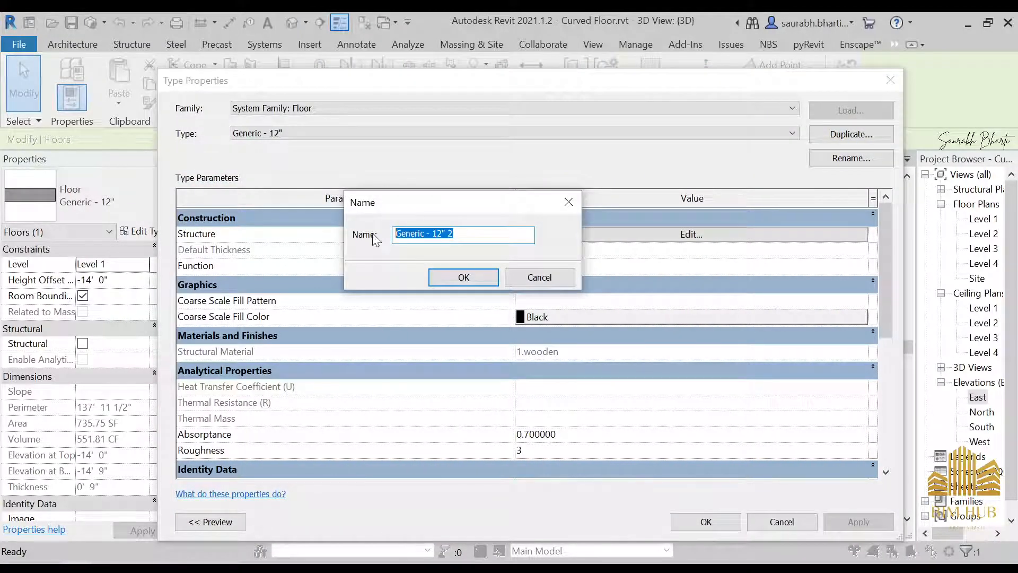
{"action": "type", "text": "Road"}
{"action": "key", "text": "Return"}
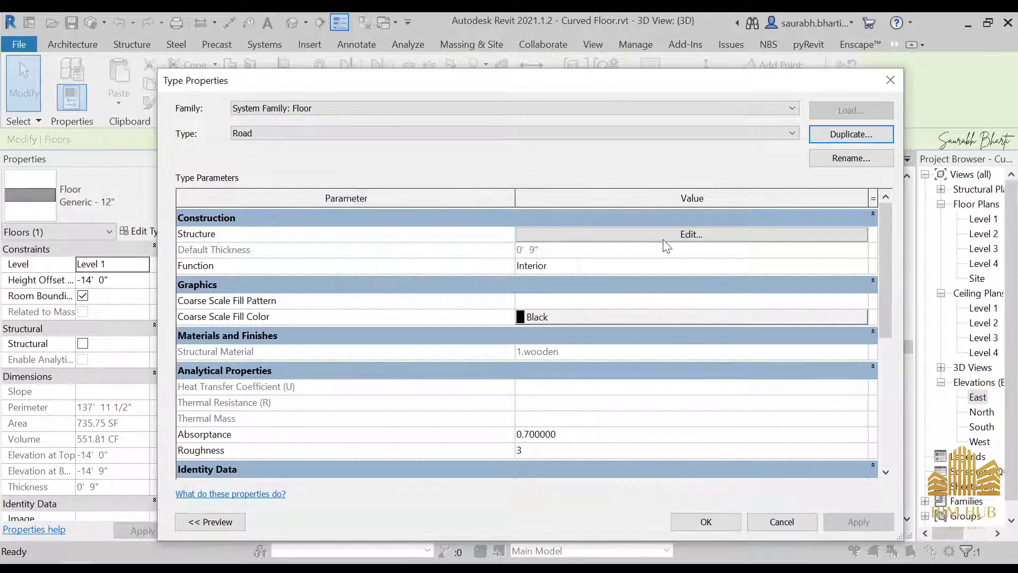
Search the materials for asphalt and assign Damp-proofing to the Road type's structure layer.
{"action": "left_click", "coordinate": [690, 234]}
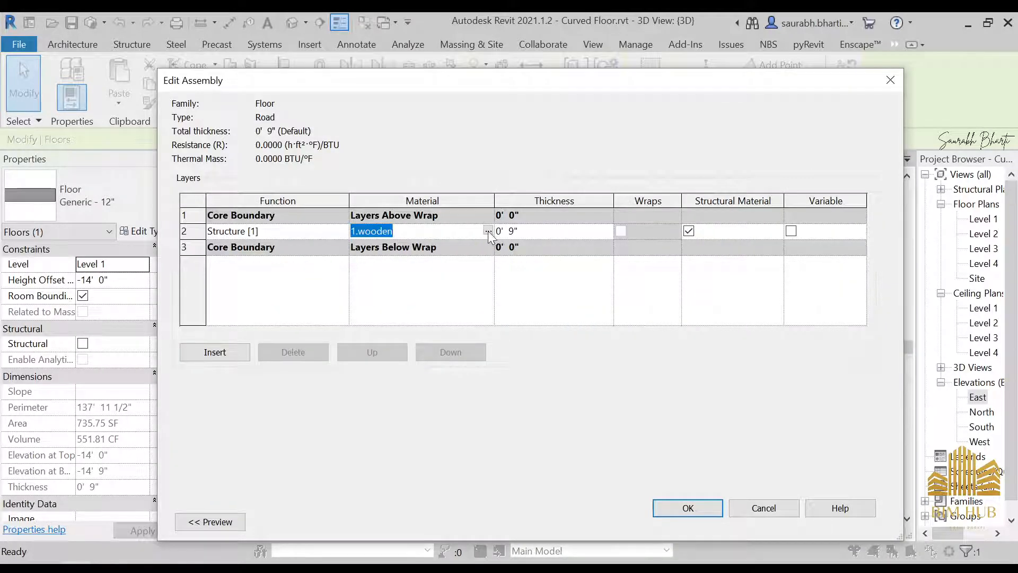
{"action": "left_click", "coordinate": [488, 231]}
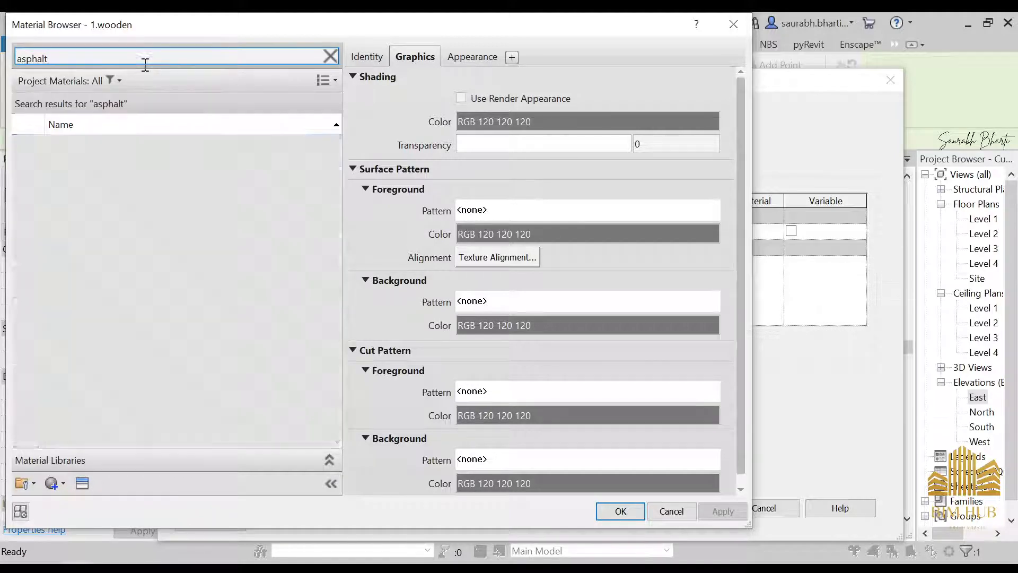
{"action": "double_click", "coordinate": [111, 186]}
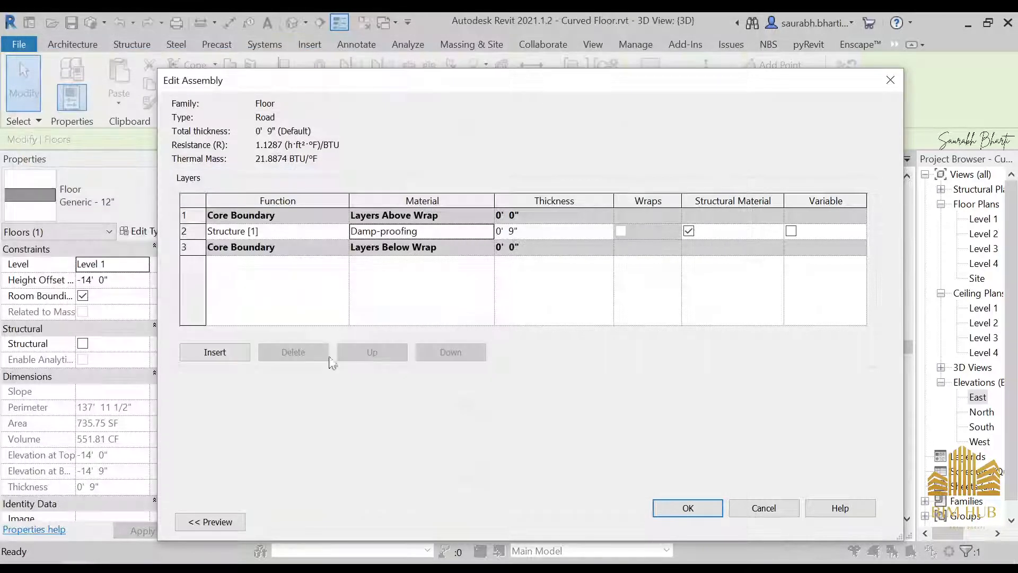
{"action": "left_click", "coordinate": [689, 508]}
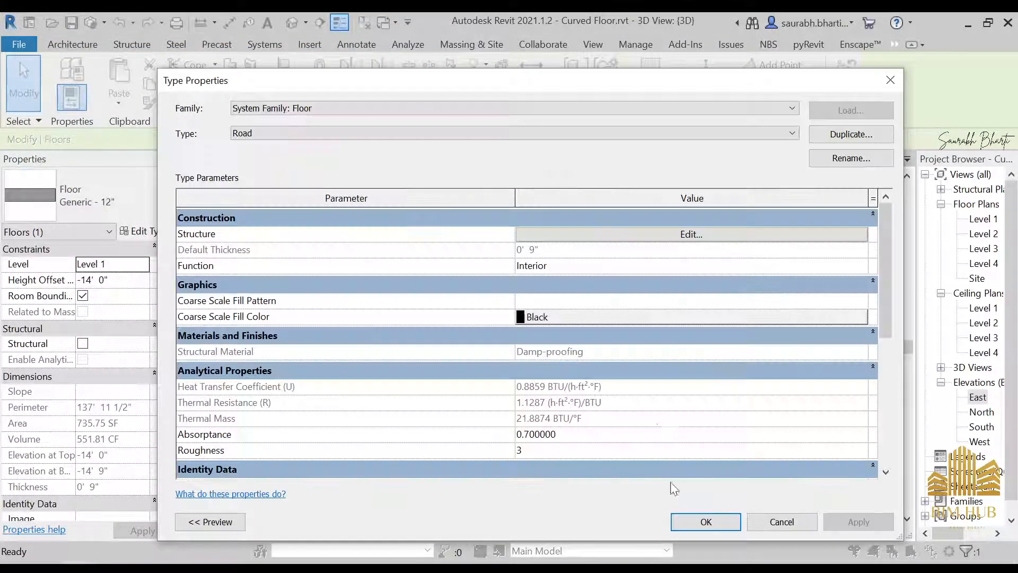
{"action": "left_click", "coordinate": [703, 523]}
Check the road floor's height relative to the lower grass floor in the East elevation.
{"action": "middle_click_drag", "start_coordinate": [574, 379], "coordinate": [626, 490], "text": "shift"}
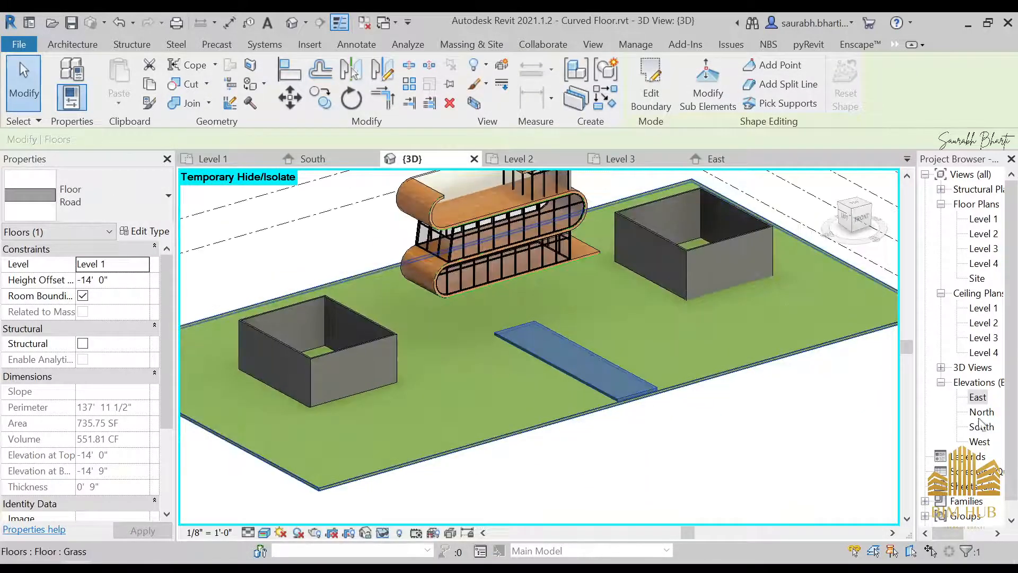
{"action": "double_click", "coordinate": [977, 397]}
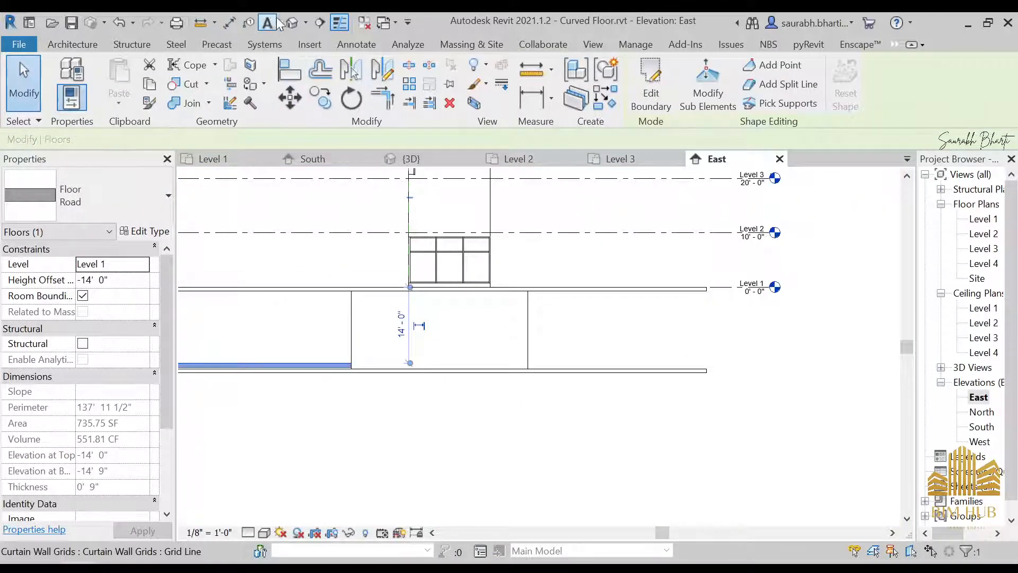
{"action": "left_click", "coordinate": [290, 23]}
Extend the road's boundary beneath the building to the opposite edge of the lower grass floor.
{"action": "scroll", "coordinate": [361, 220], "scroll_direction": "down", "scroll_amount": 3}
{"action": "middle_click_drag", "start_coordinate": [490, 380], "coordinate": [589, 457], "text": "shift"}
{"action": "left_click", "coordinate": [519, 317]}
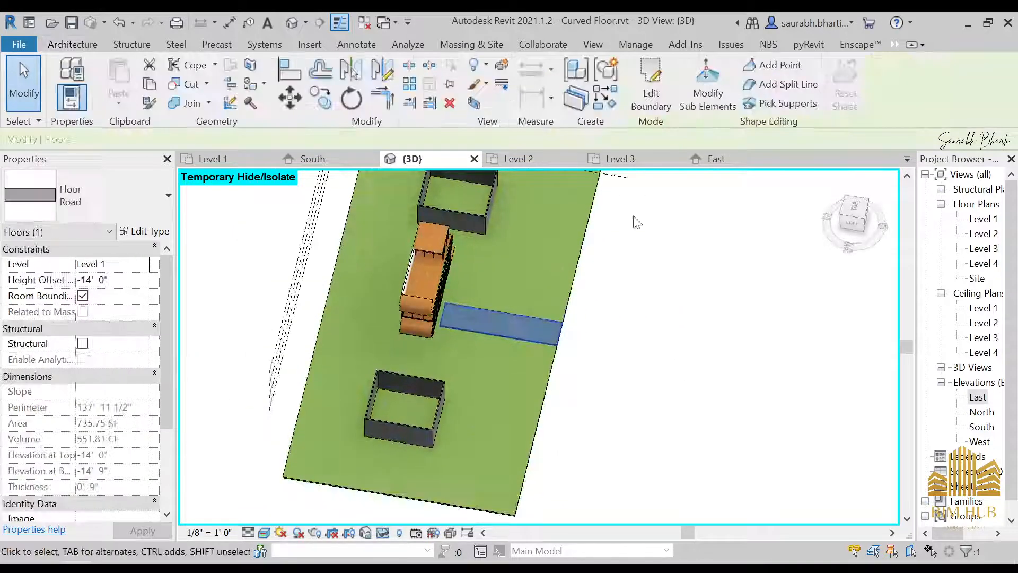
{"action": "left_click", "coordinate": [651, 87]}
{"action": "left_click", "coordinate": [853, 207]}
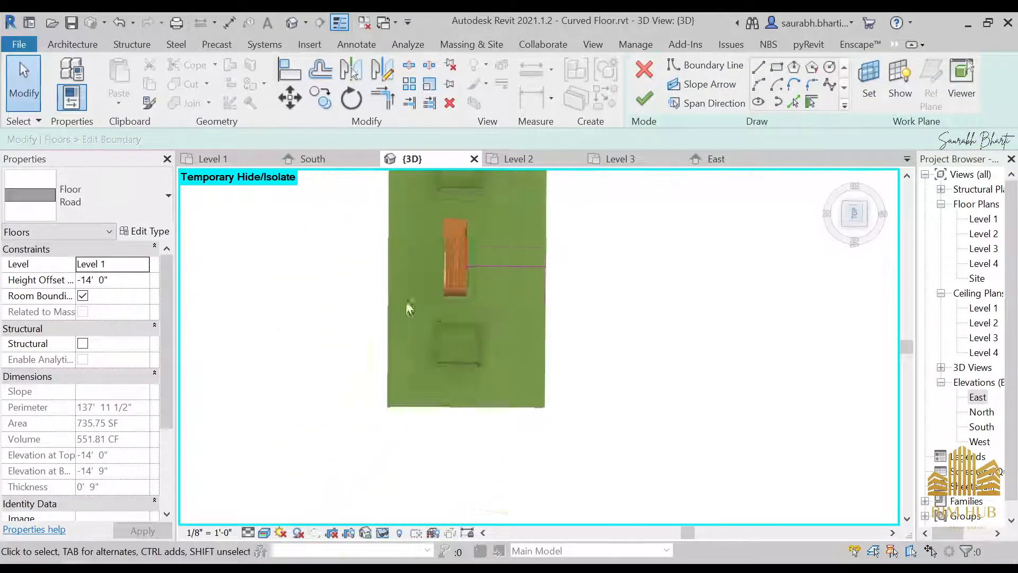
{"action": "scroll", "coordinate": [509, 312], "scroll_direction": "up", "scroll_amount": 8}
{"action": "left_click_drag", "start_coordinate": [522, 329], "coordinate": [255, 314]}
{"action": "scroll", "coordinate": [262, 311], "scroll_direction": "down", "scroll_amount": 4}
{"action": "middle_click_drag", "start_coordinate": [386, 321], "coordinate": [712, 289]}
{"action": "scroll", "coordinate": [711, 289], "scroll_direction": "down", "scroll_amount": 1}
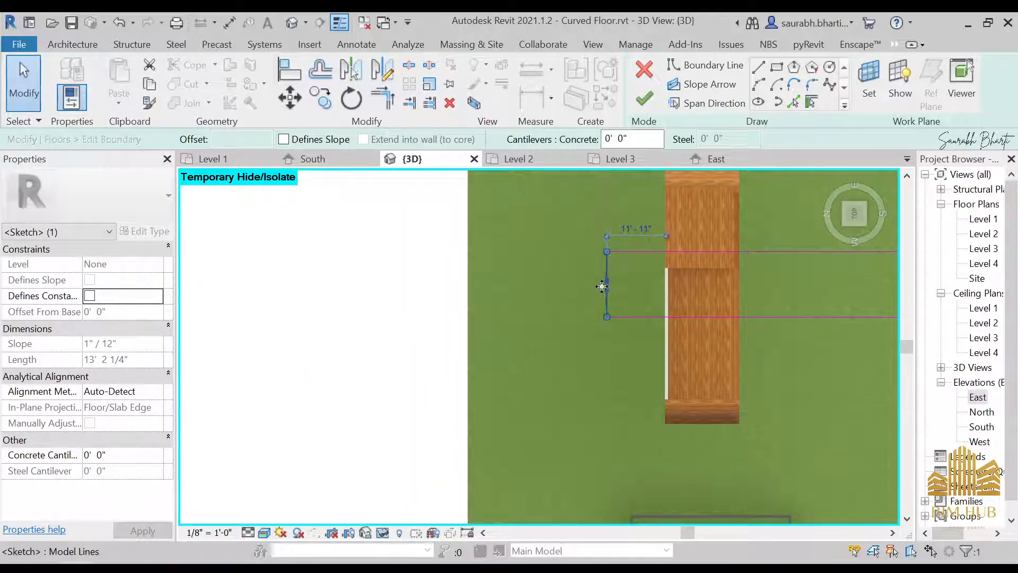
{"action": "left_click_drag", "start_coordinate": [599, 294], "coordinate": [467, 281]}
{"action": "scroll", "coordinate": [553, 281], "scroll_direction": "down", "scroll_amount": 1}
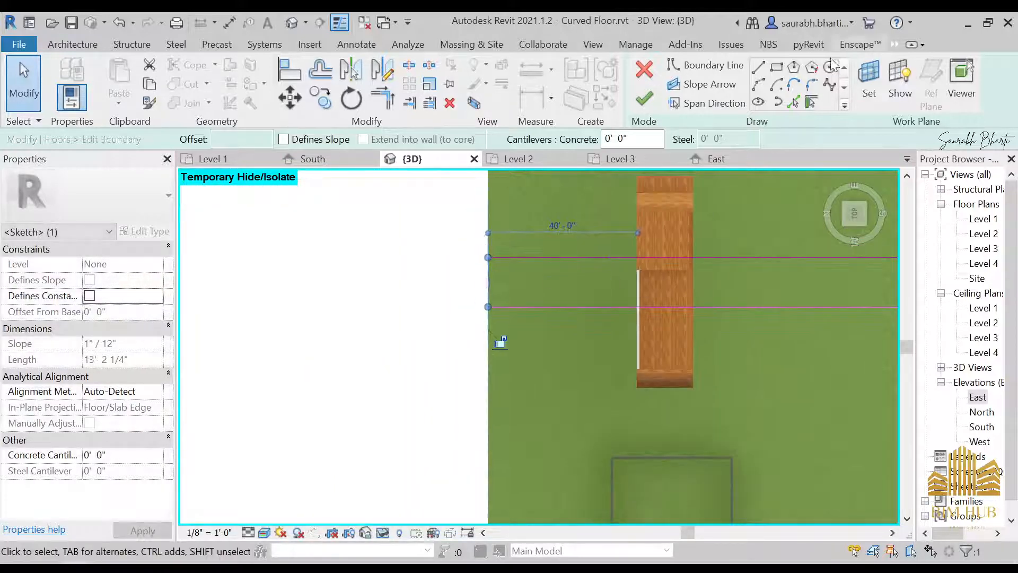
Replace one long straight edge of the road boundary with a shallow arc joining the same end corners.
{"action": "left_click", "coordinate": [759, 84]}
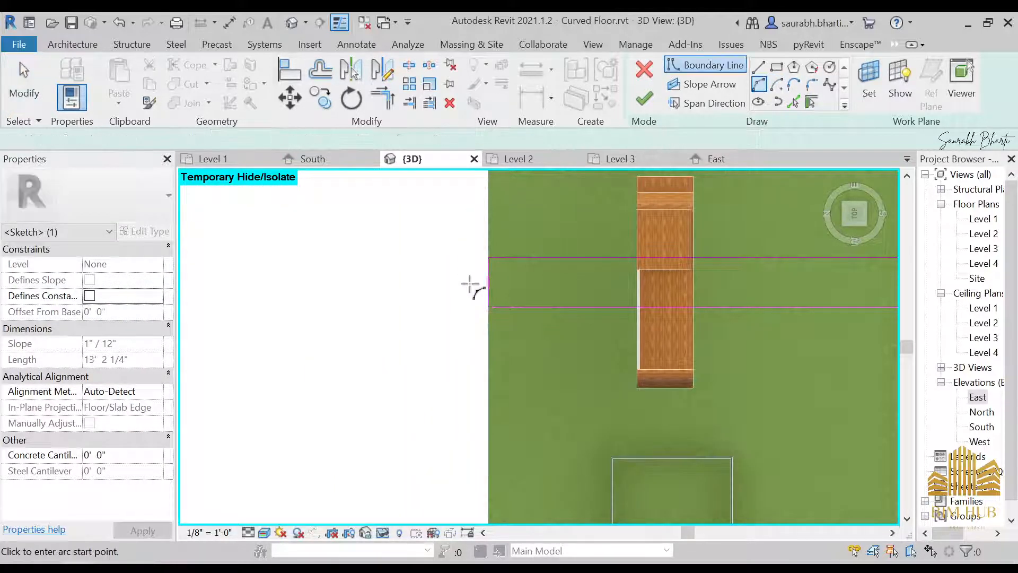
{"action": "left_click", "coordinate": [485, 258]}
{"action": "middle_click_drag", "start_coordinate": [746, 269], "coordinate": [500, 293]}
{"action": "left_click", "coordinate": [656, 281]}
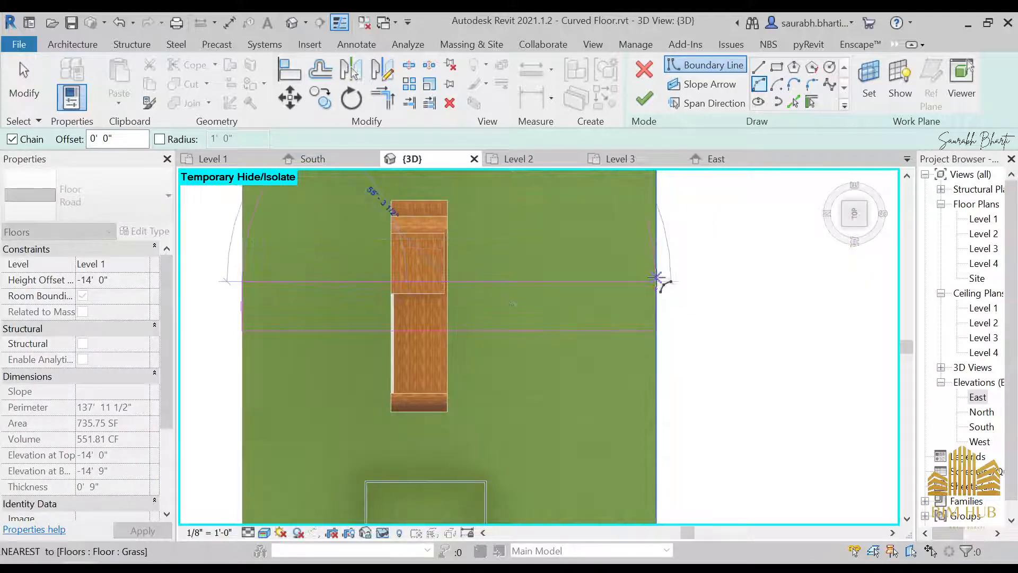
{"action": "left_click", "coordinate": [546, 268]}
{"action": "key", "text": "Escape"}
{"action": "key", "text": "Escape"}
{"action": "left_click", "coordinate": [539, 277]}
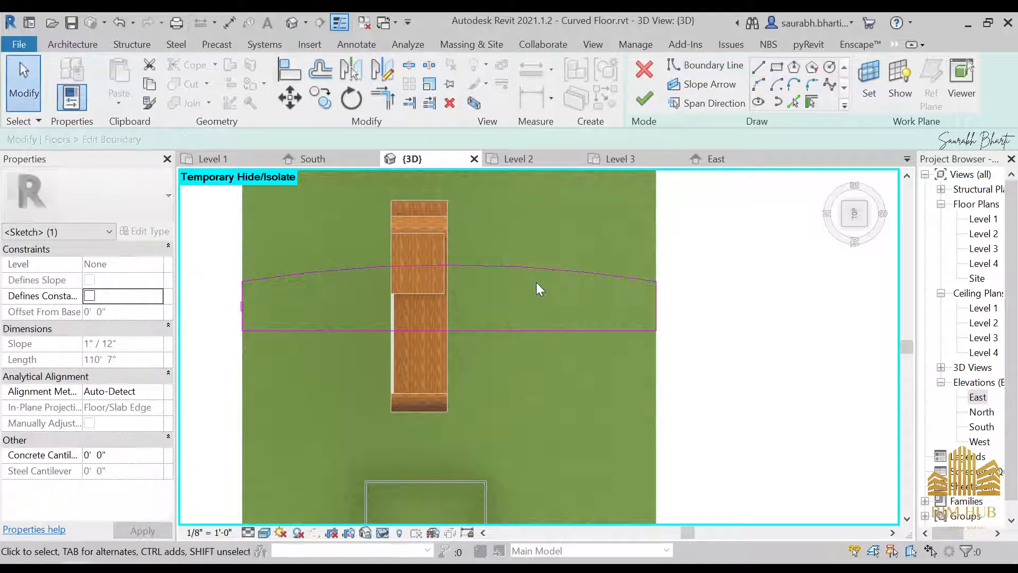
{"action": "left_click", "coordinate": [548, 291]}
Draw a matching arc along the road boundary's other long side and delete the straight edge there.
{"action": "left_click", "coordinate": [706, 64]}
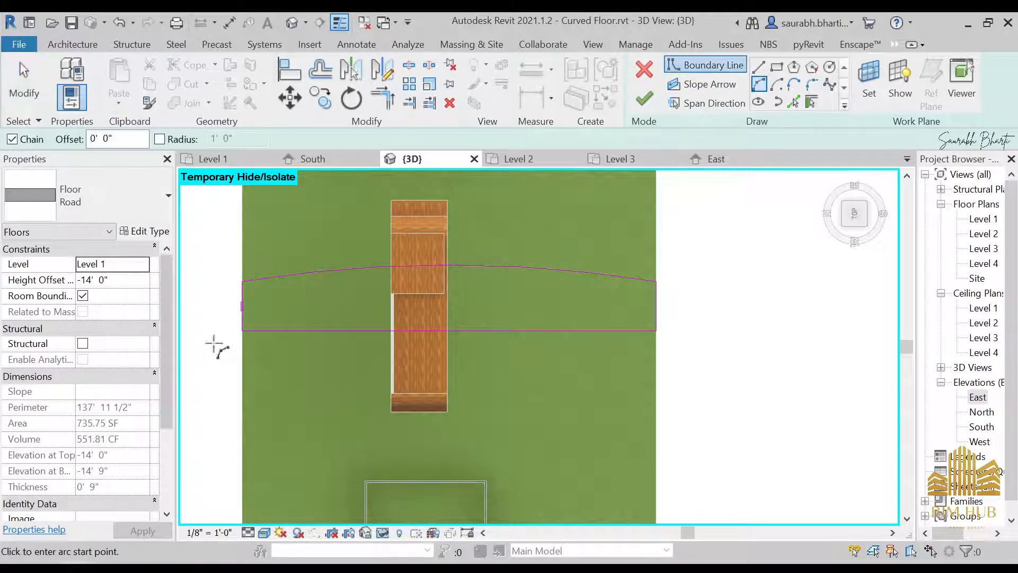
{"action": "left_click", "coordinate": [241, 332]}
{"action": "left_click", "coordinate": [658, 331]}
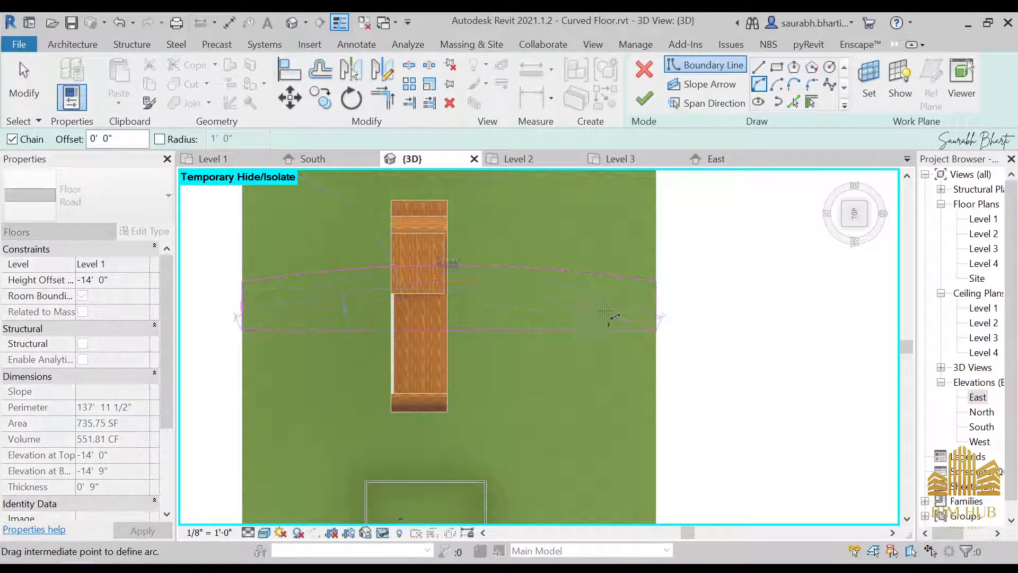
{"action": "left_click", "coordinate": [603, 317]}
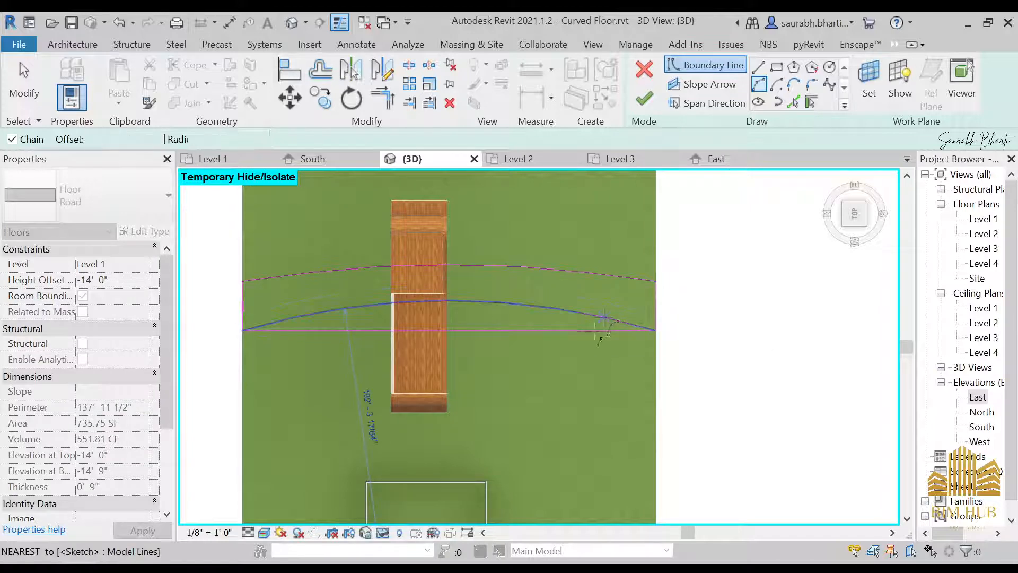
{"action": "key", "text": "Escape"}
{"action": "key", "text": "Escape"}
{"action": "left_click", "coordinate": [525, 329]}
{"action": "key", "text": "Delete"}
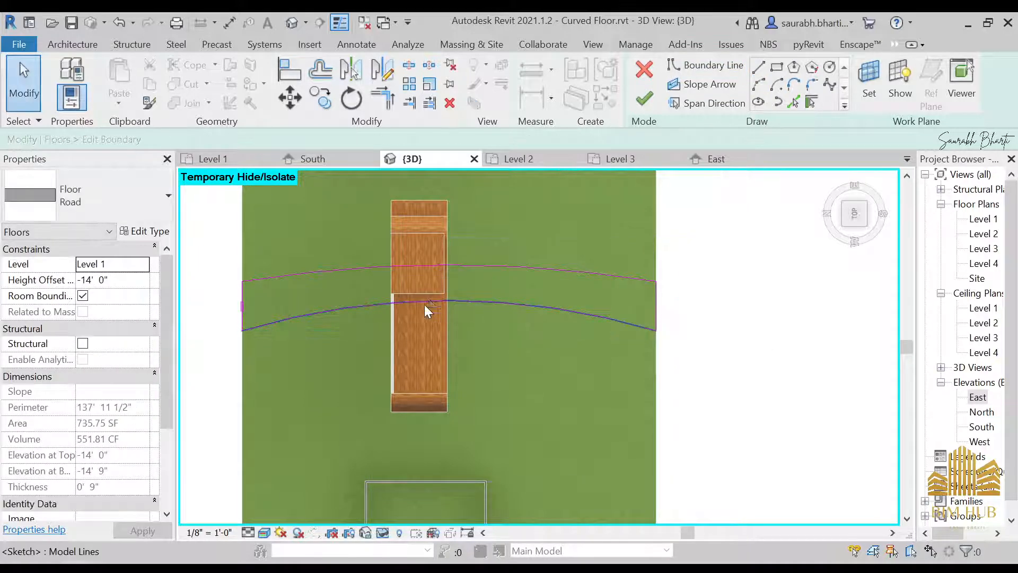
Flatten the second arc to a radius of about 225' and finish the road's boundary edit.
{"action": "left_click", "coordinate": [476, 304]}
{"action": "left_click_drag", "start_coordinate": [426, 305], "coordinate": [448, 307]}
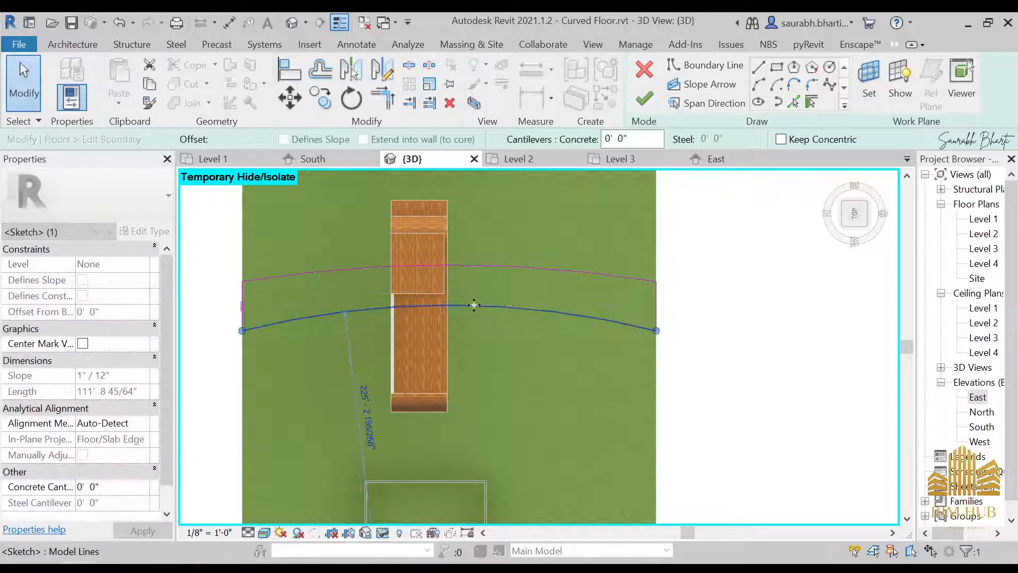
{"action": "mouse_move", "coordinate": [520, 411]}
{"action": "middle_mouse_down", "text": "shift"}
{"action": "mouse_move", "coordinate": [463, 238]}
{"action": "mouse_move", "coordinate": [500, 310]}
{"action": "mouse_move", "coordinate": [538, 281]}
{"action": "middle_mouse_up", "text": "shift"}
{"action": "left_click", "coordinate": [647, 105]}
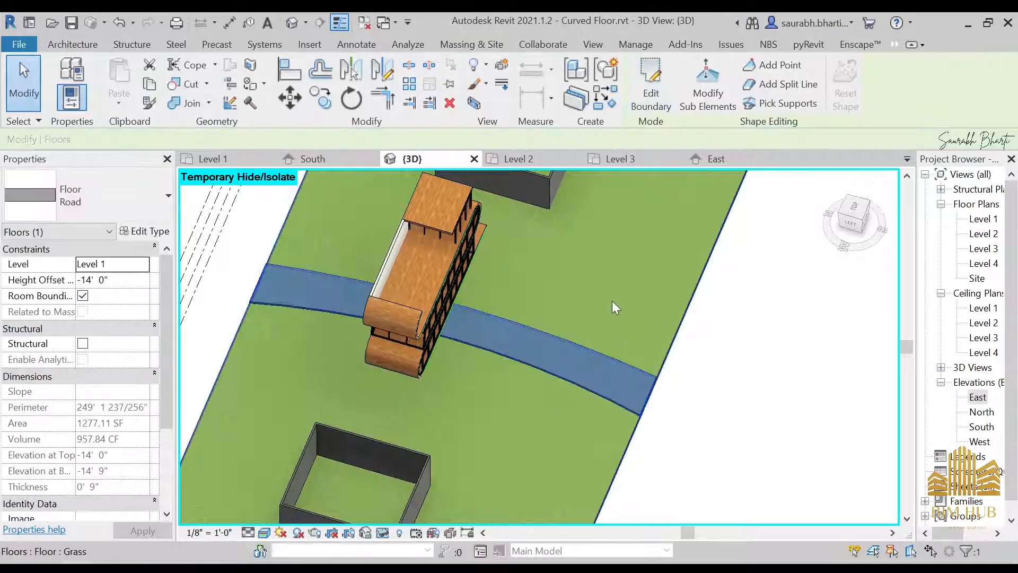
{"action": "key", "text": "Escape"}
Restore the temporarily hidden upper grass floor and inspect the curved road beneath it.
{"action": "middle_click_drag", "start_coordinate": [682, 421], "coordinate": [555, 340], "text": "shift"}
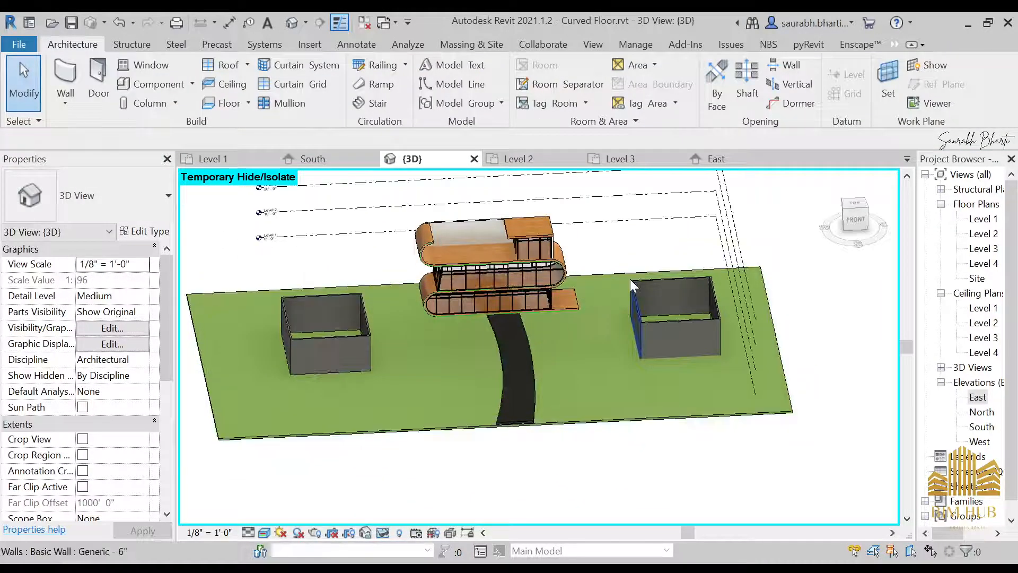
{"action": "key", "text": "h"}
{"action": "key", "text": "r"}
{"action": "scroll", "coordinate": [598, 366], "scroll_direction": "down", "scroll_amount": 3}
{"action": "middle_click_drag", "start_coordinate": [595, 405], "coordinate": [606, 378], "text": "shift"}
{"action": "scroll", "coordinate": [606, 378], "scroll_direction": "up", "scroll_amount": 5}
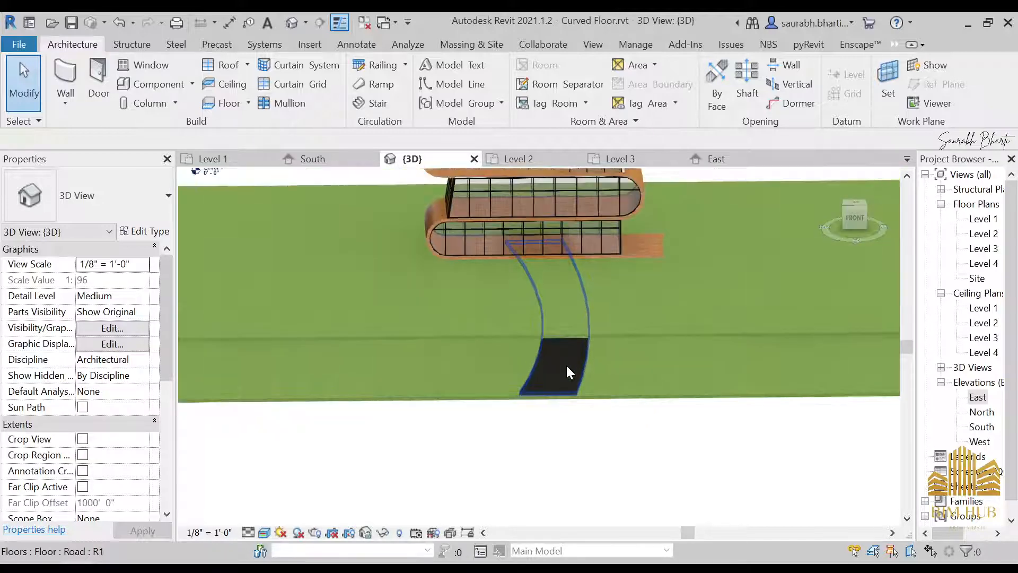
{"action": "left_click", "coordinate": [568, 371]}
{"action": "left_click", "coordinate": [614, 444]}
{"action": "scroll", "coordinate": [612, 429], "scroll_direction": "down", "scroll_amount": 5}
{"action": "middle_click_drag", "start_coordinate": [613, 429], "coordinate": [753, 340], "text": "shift"}
{"action": "left_click", "coordinate": [989, 220]}
{"action": "double_click", "coordinate": [990, 221]}
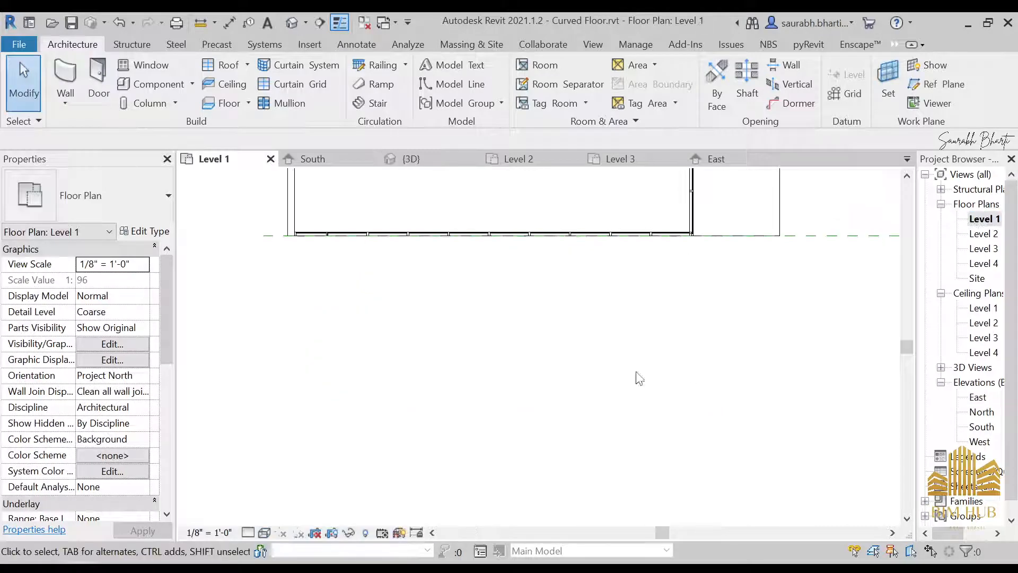
{"action": "scroll", "coordinate": [598, 317], "scroll_direction": "down", "scroll_amount": 2}
{"action": "middle_click_drag", "start_coordinate": [598, 317], "coordinate": [582, 359]}
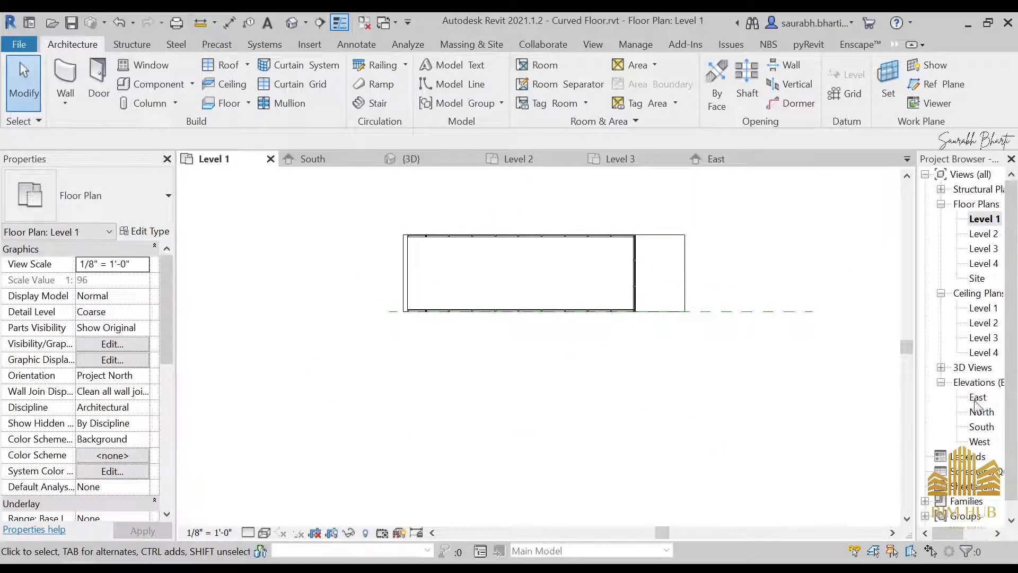
In the 3D view, temporarily hide the upper grass floor and look at the site from the top.
{"action": "left_click", "coordinate": [290, 23]}
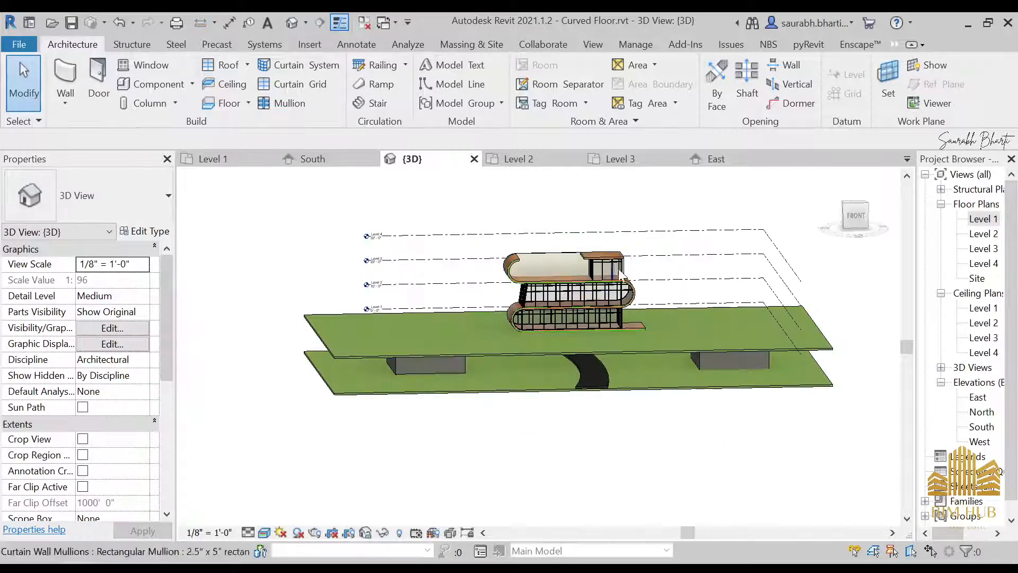
{"action": "left_click", "coordinate": [673, 339]}
{"action": "key", "text": "h"}
{"action": "key", "text": "h"}
{"action": "key", "text": "Escape"}
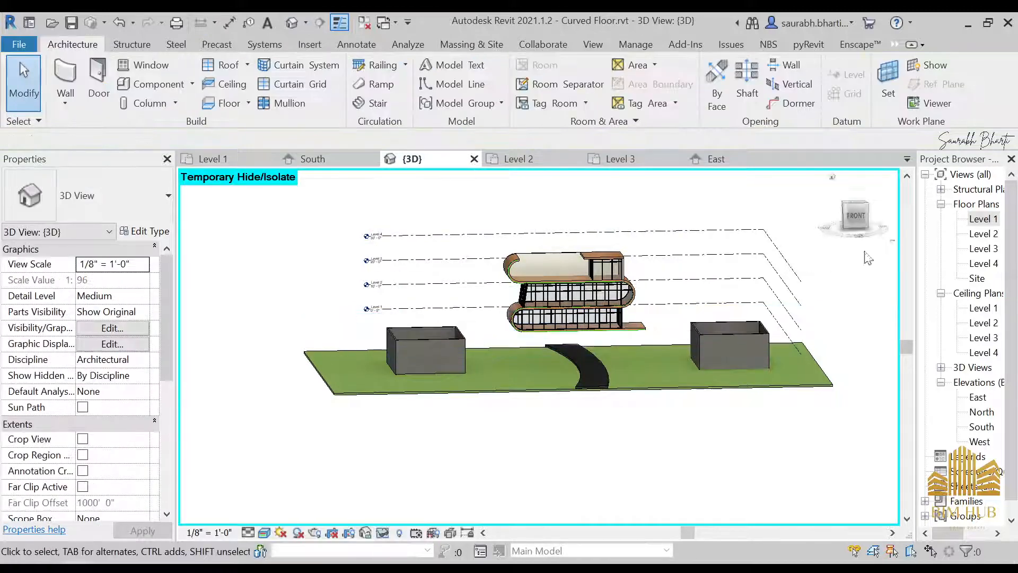
{"action": "middle_click_drag", "start_coordinate": [806, 255], "coordinate": [828, 207], "text": "shift"}
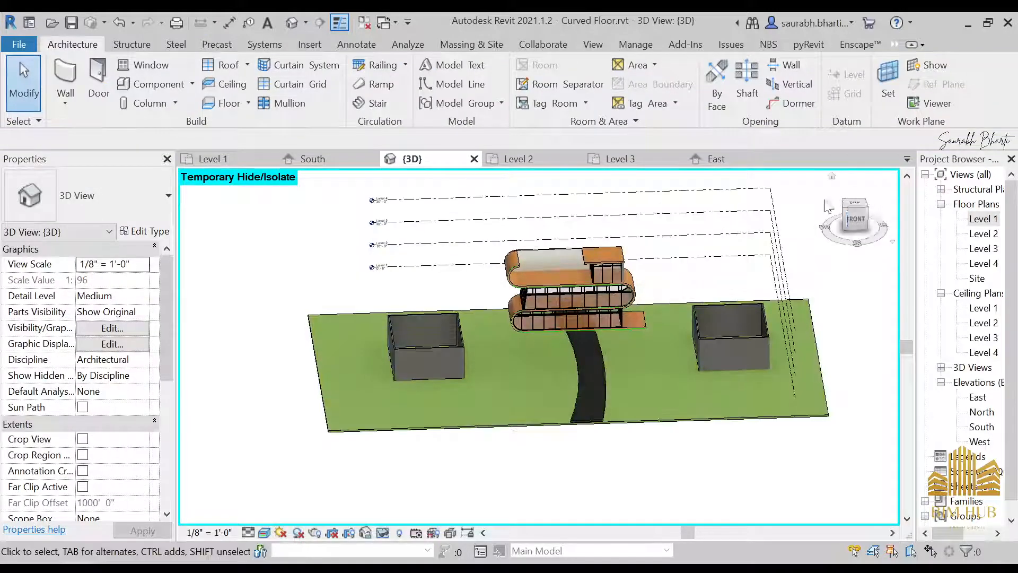
{"action": "left_click", "coordinate": [859, 212]}
Open the Enscape Asset Library, set the operating mode to Turbo in Armoury Crate, and return to Revit.
{"action": "left_click", "coordinate": [861, 44]}
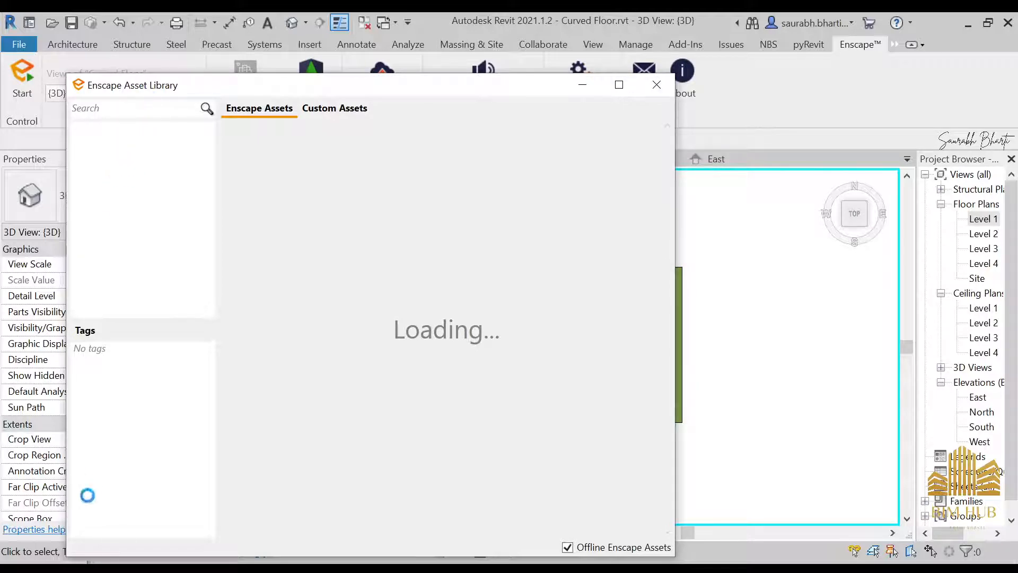
{"action": "key", "text": "alt+Tab"}
{"action": "key", "text": "alt+Tab"}
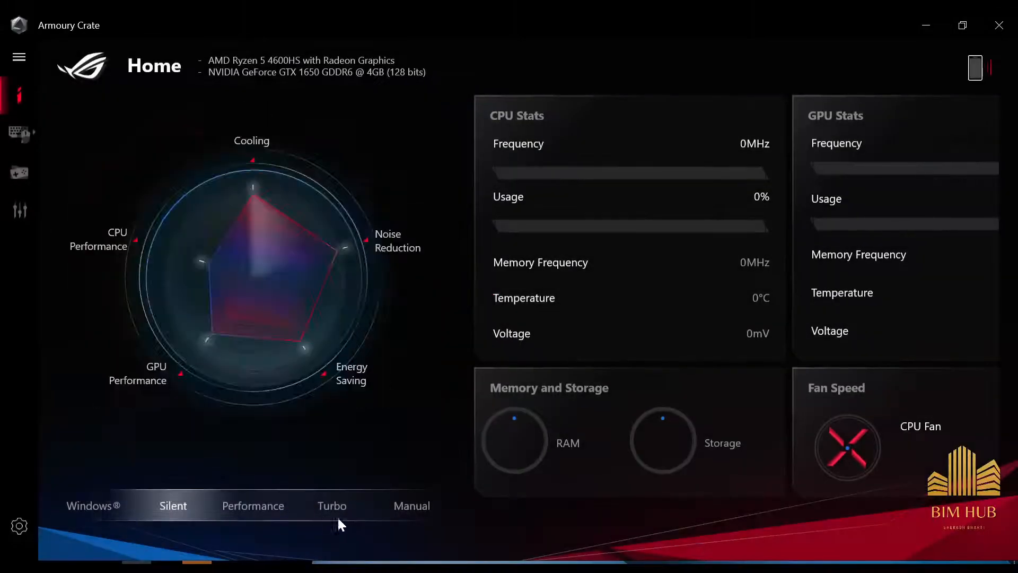
{"action": "left_click", "coordinate": [336, 516]}
{"action": "left_click", "coordinate": [1003, 35]}
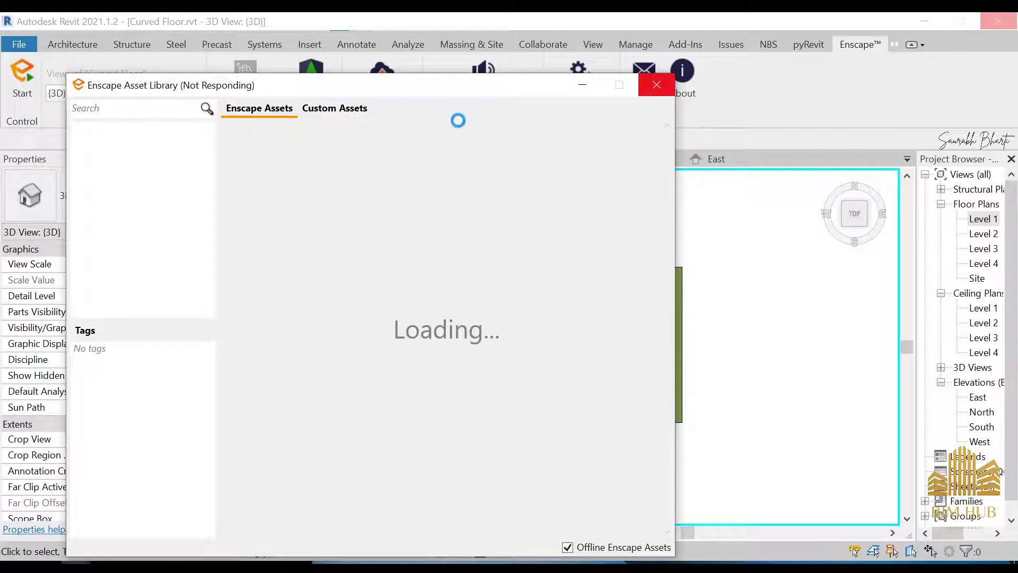
{"action": "key", "text": "XF86MonBrightnessUp"}
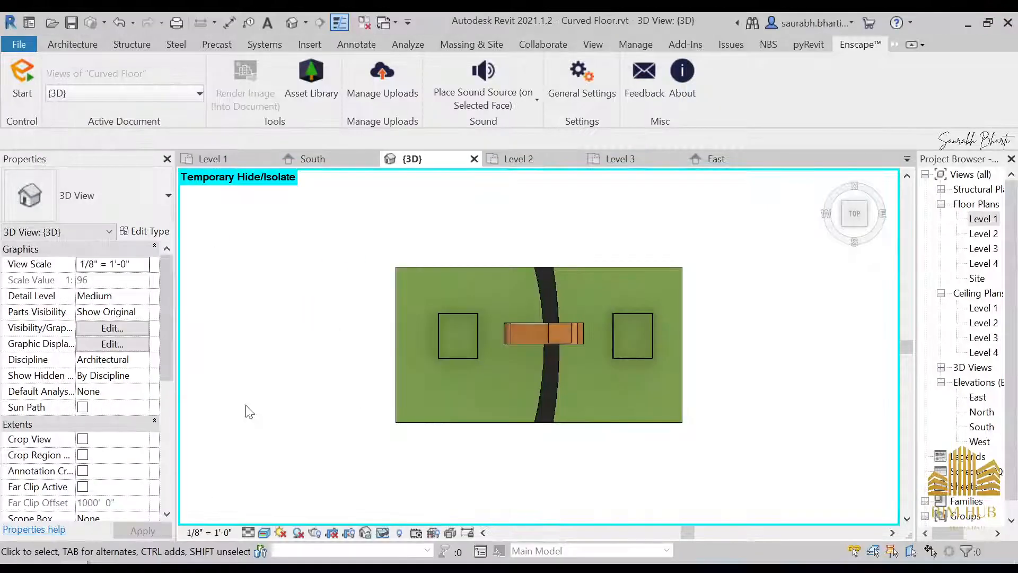
Filter the Enscape assets to Vehicles and place Car 16 on the road near its front end.
{"action": "left_click", "coordinate": [66, 507]}
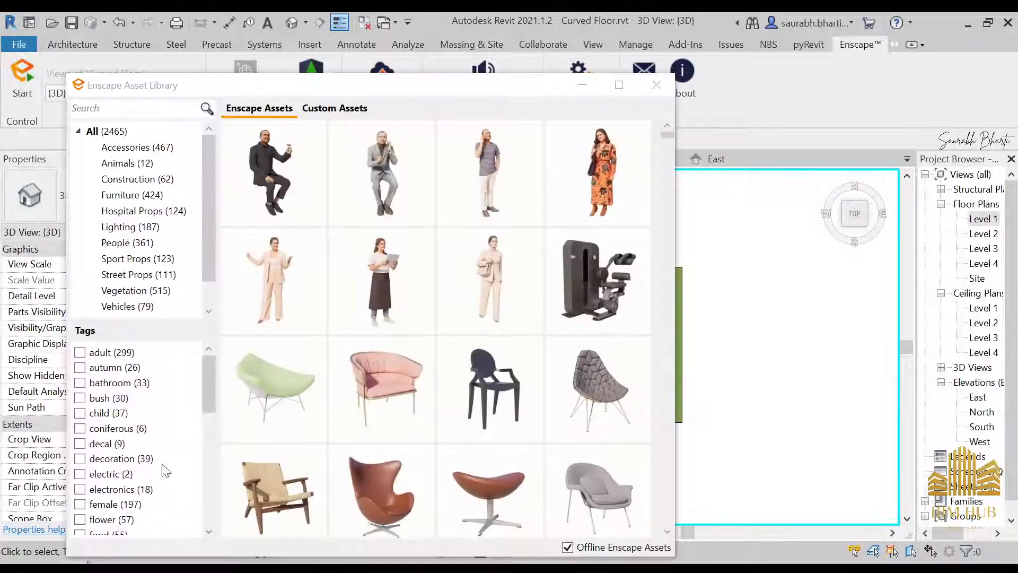
{"action": "type", "text": "cars"}
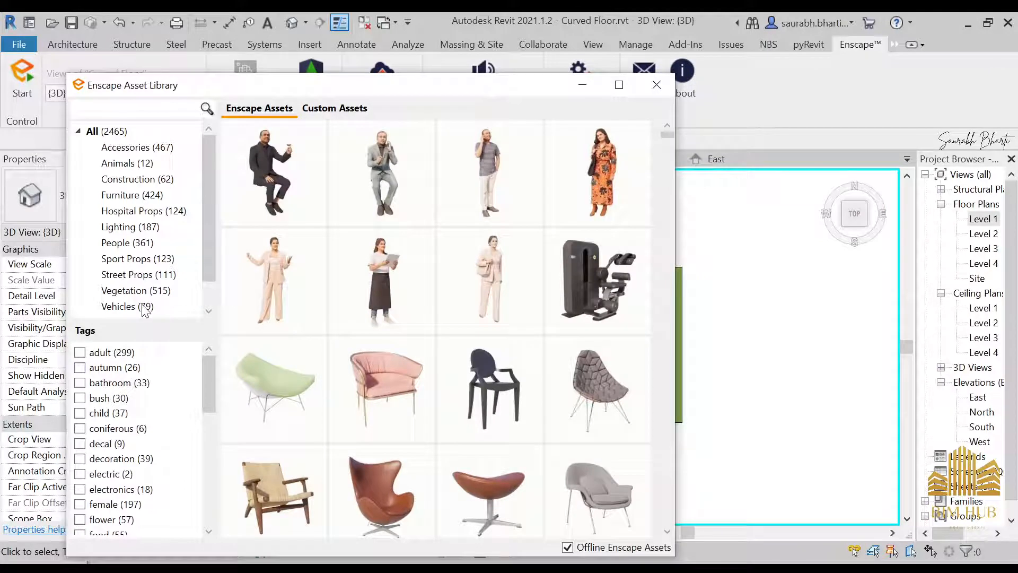
{"action": "left_click", "coordinate": [144, 307]}
{"action": "mouse_move", "coordinate": [495, 389]}
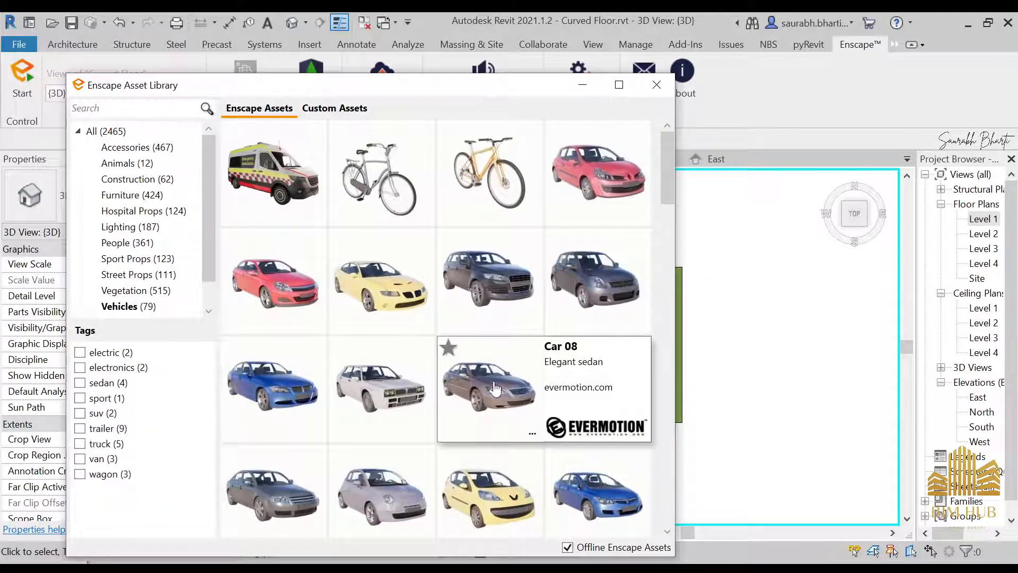
{"action": "scroll", "coordinate": [495, 389], "scroll_direction": "down", "scroll_amount": 3}
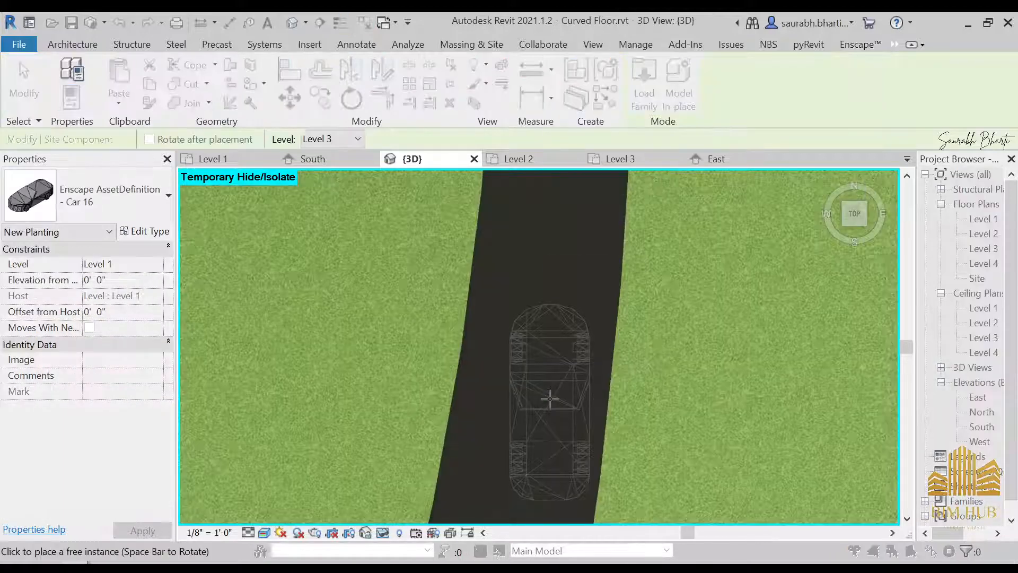
{"action": "scroll", "coordinate": [549, 409], "scroll_direction": "down", "scroll_amount": 3}
{"action": "left_click", "coordinate": [553, 353]}
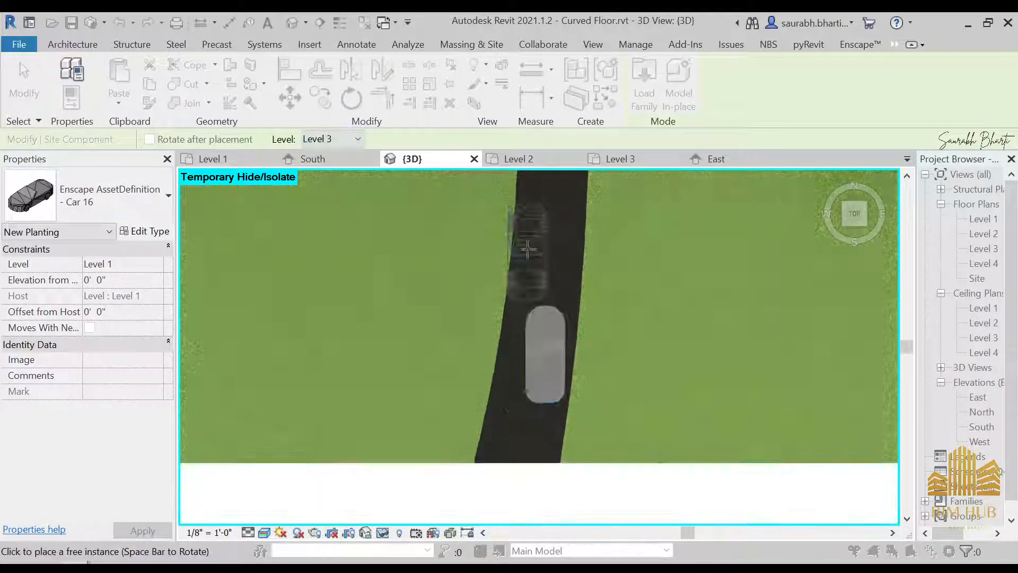
Place a second Car 16 on the road behind the building, rotated to follow the road's direction.
{"action": "scroll", "coordinate": [528, 249], "scroll_direction": "down", "scroll_amount": 5}
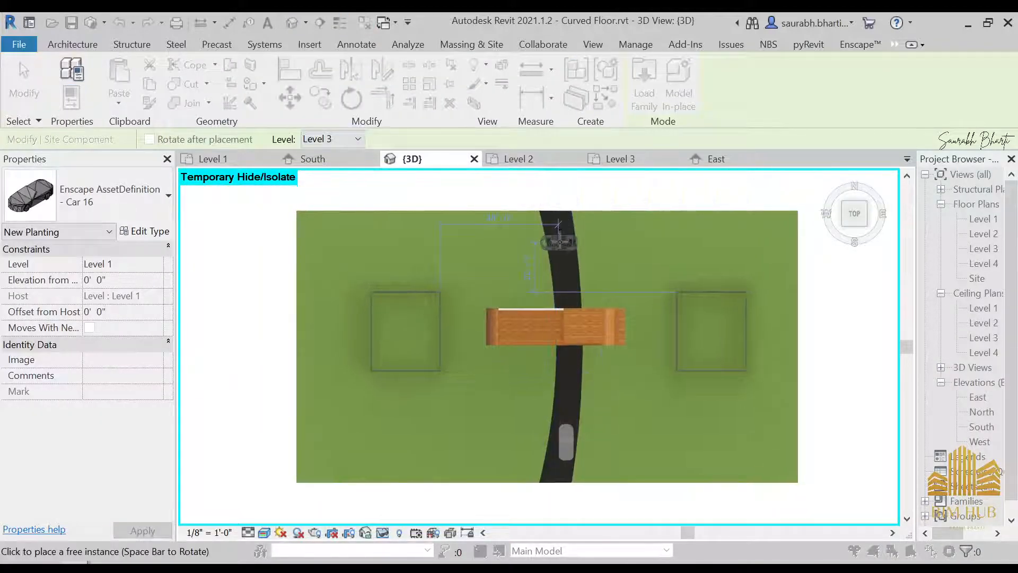
{"action": "scroll", "coordinate": [559, 242], "scroll_direction": "up", "scroll_amount": 1}
{"action": "scroll", "coordinate": [562, 260], "scroll_direction": "up", "scroll_amount": 2}
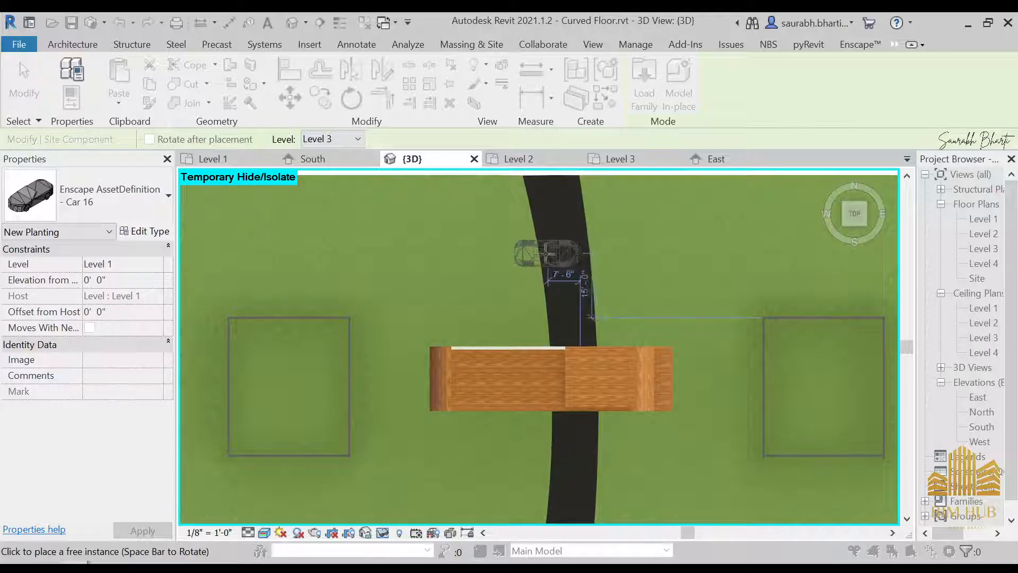
{"action": "left_click", "coordinate": [539, 254]}
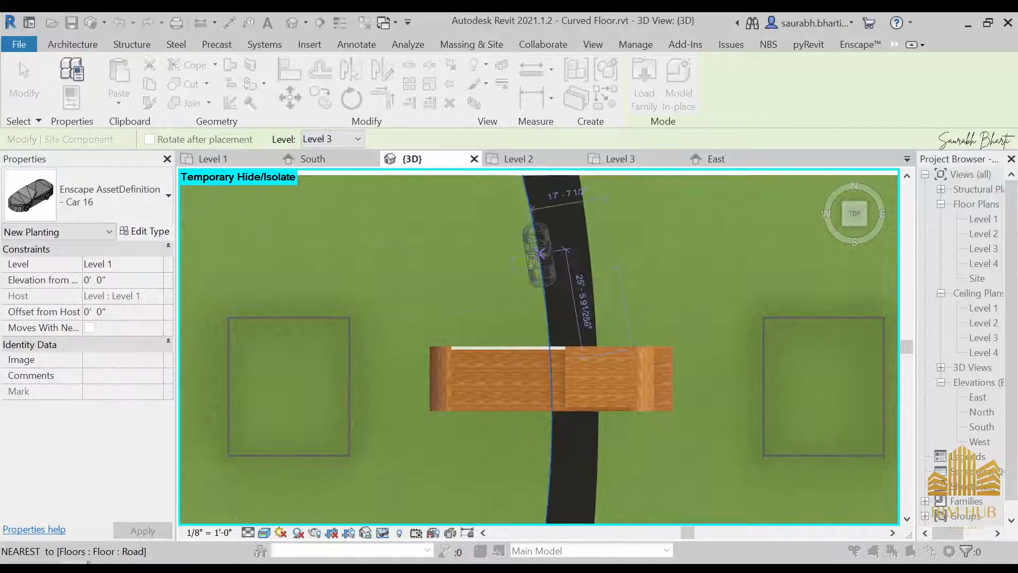
{"action": "left_click", "coordinate": [564, 249]}
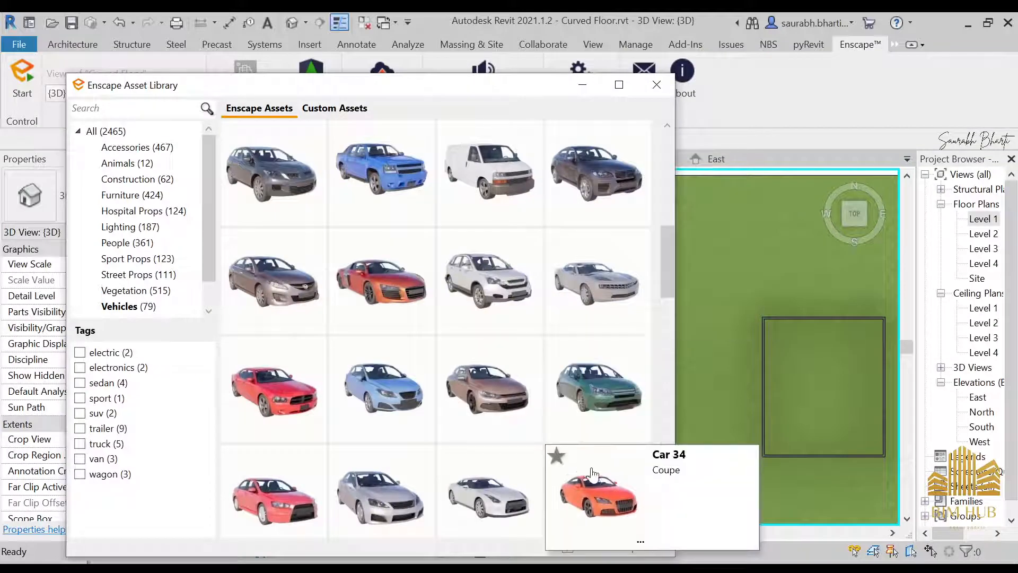
Place Car 34 from the asset library on the road just in front of the building and minimize the library.
{"action": "left_click", "coordinate": [599, 496]}
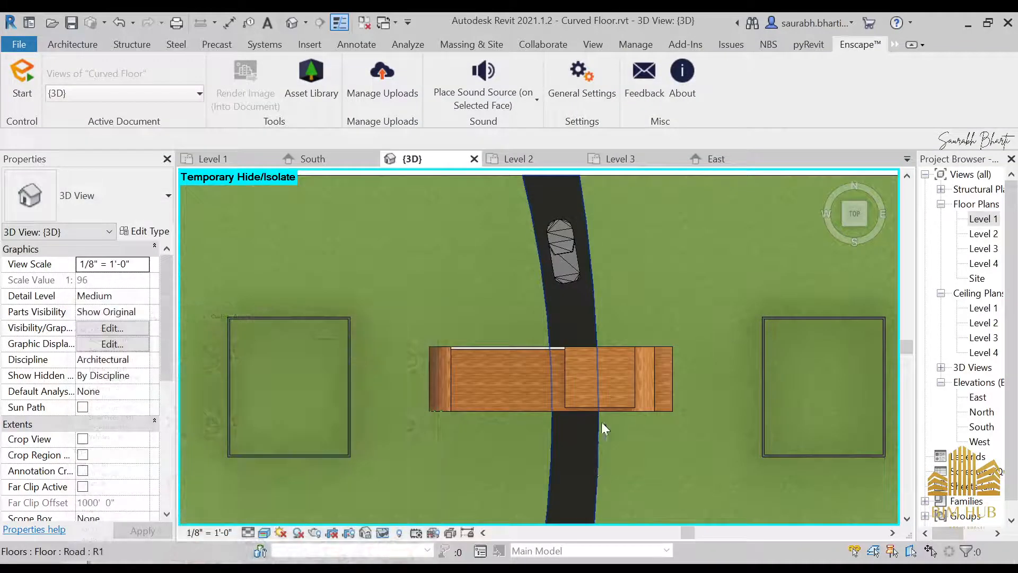
{"action": "scroll", "coordinate": [576, 437], "scroll_direction": "up", "scroll_amount": 5}
{"action": "left_click", "coordinate": [575, 437]}
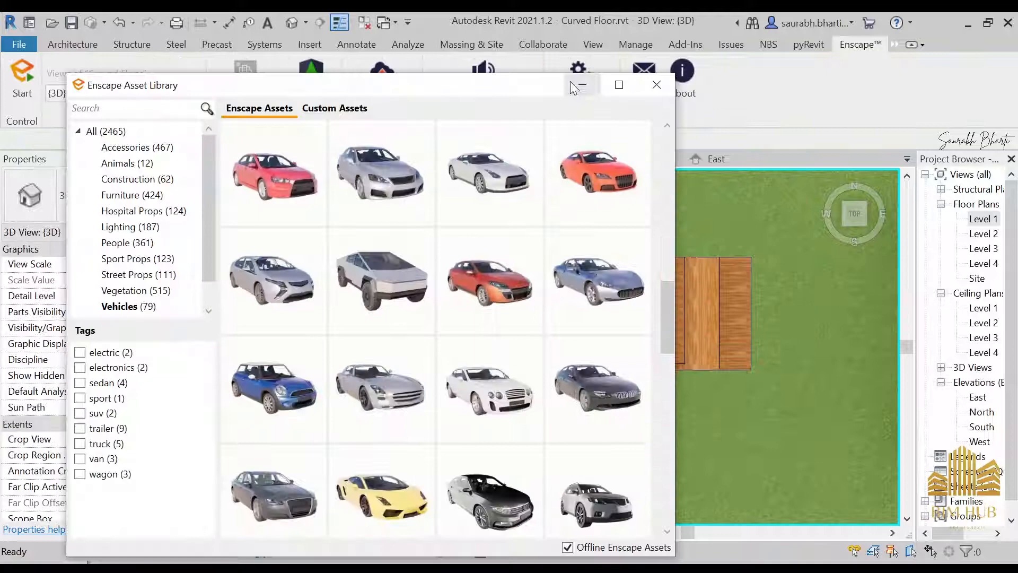
{"action": "left_click", "coordinate": [570, 81]}
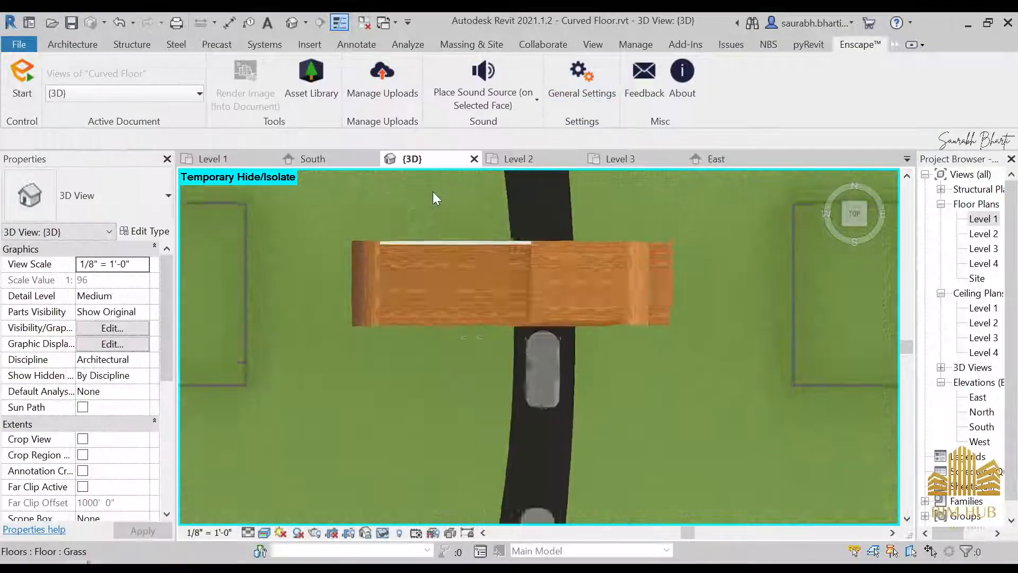
{"action": "middle_click_drag", "start_coordinate": [432, 192], "coordinate": [641, 341], "text": "shift"}
{"action": "scroll", "coordinate": [641, 340], "scroll_direction": "up", "scroll_amount": 3}
{"action": "left_click", "coordinate": [642, 340]}
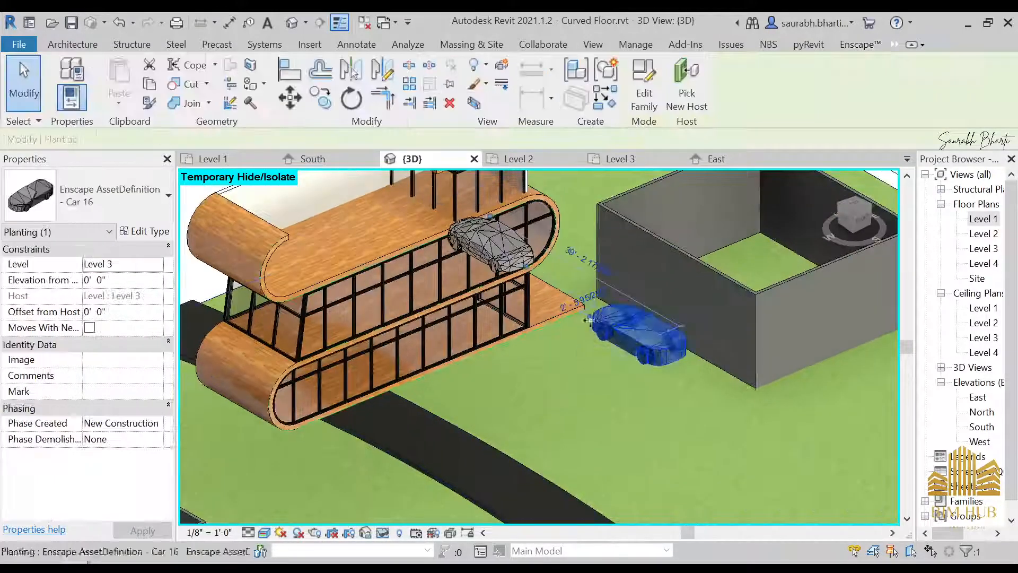
{"action": "left_click", "coordinate": [486, 256]}
{"action": "middle_click_drag", "start_coordinate": [507, 299], "coordinate": [700, 335]}
{"action": "scroll", "coordinate": [701, 335], "scroll_direction": "down", "scroll_amount": 2}
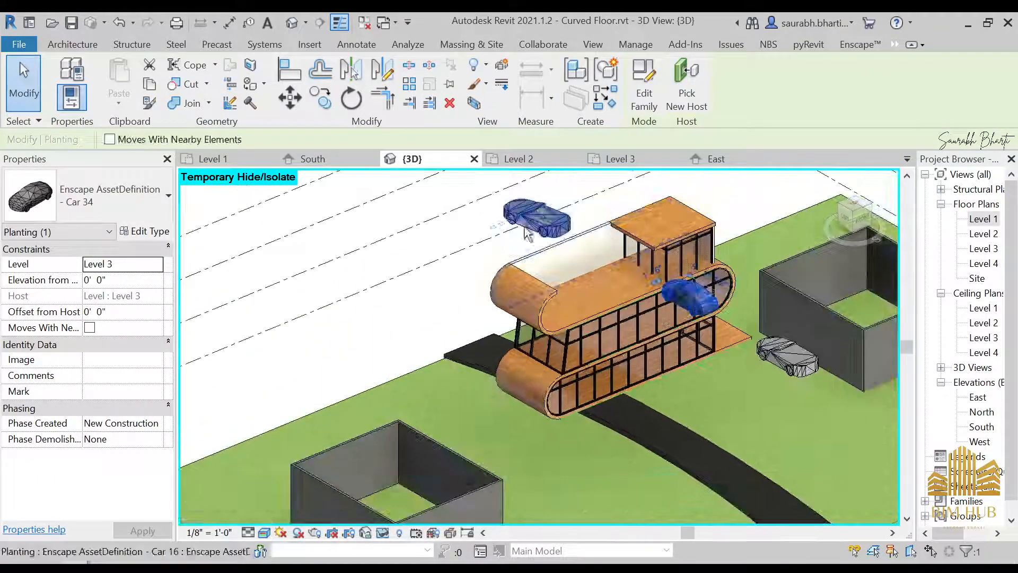
{"action": "left_click", "coordinate": [513, 225], "text": "ctrl"}
{"action": "key", "text": "Escape"}
Assign all three cars to Level 1 and set their elevation from the level to -14'.
{"action": "left_click", "coordinate": [785, 354]}
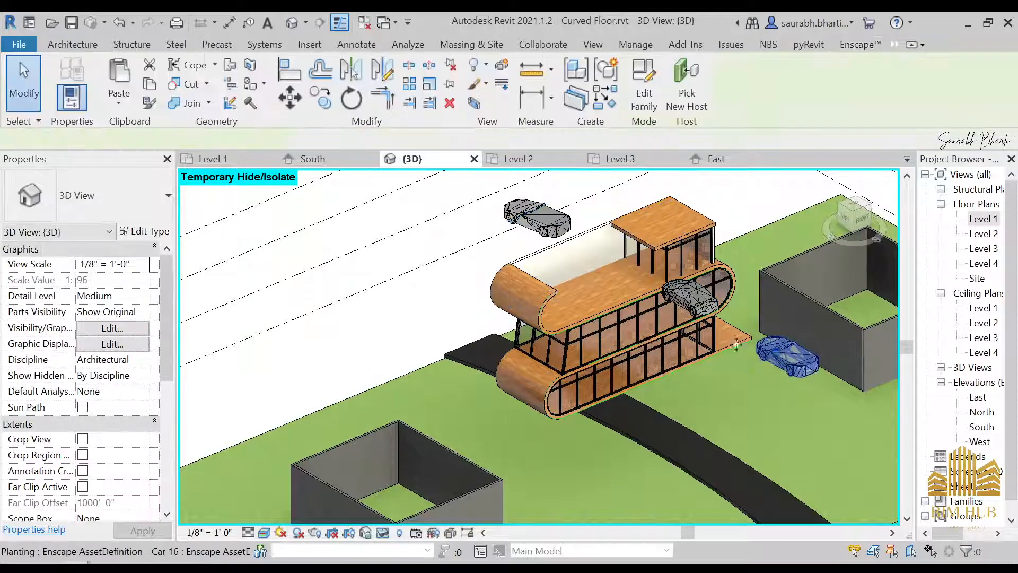
{"action": "left_click", "coordinate": [683, 307], "text": "ctrl"}
{"action": "left_click", "coordinate": [536, 217], "text": "ctrl"}
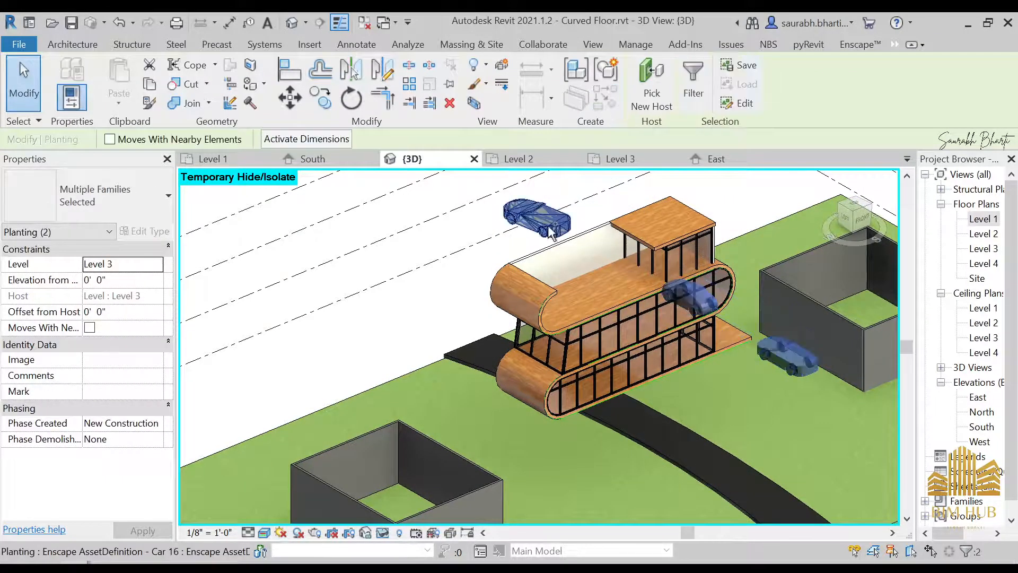
{"action": "left_click", "coordinate": [159, 266]}
{"action": "left_click", "coordinate": [101, 277]}
{"action": "middle_click_drag", "start_coordinate": [625, 431], "coordinate": [795, 409], "text": "shift"}
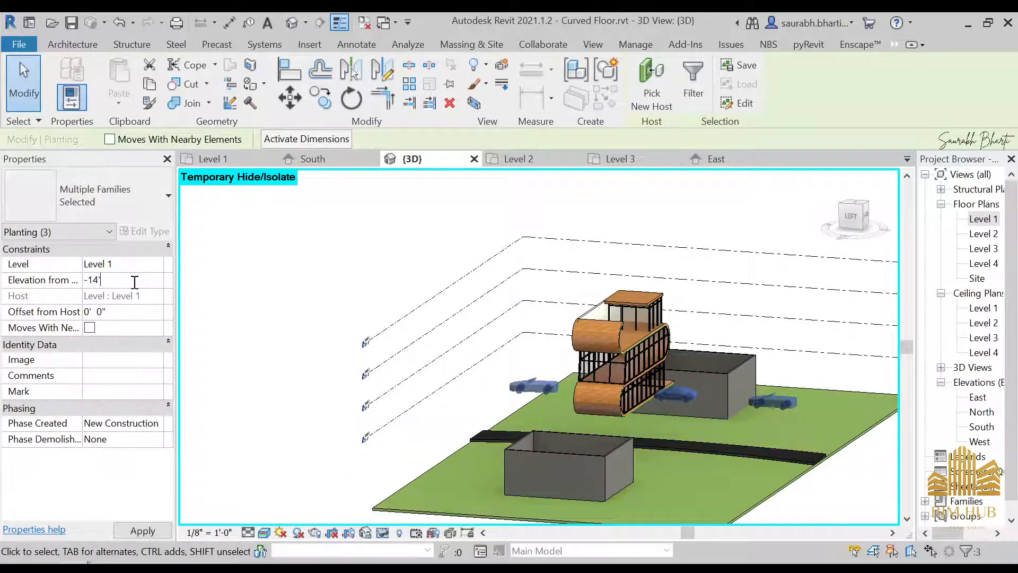
{"action": "key", "text": "Return"}
Check how the cars sit on the road and bring back the temporarily hidden upper grass floor.
{"action": "scroll", "coordinate": [772, 481], "scroll_direction": "up", "scroll_amount": 10}
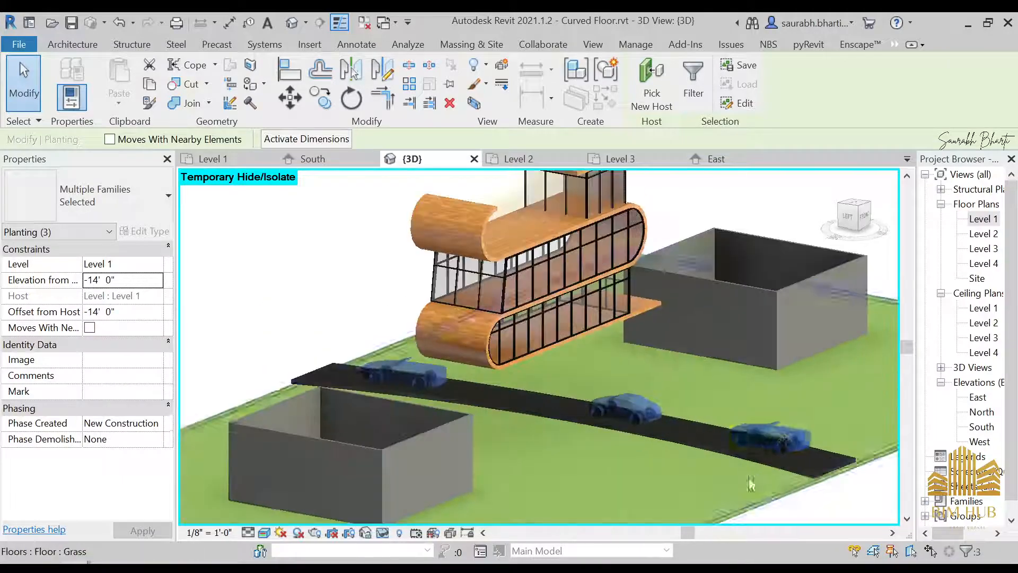
{"action": "scroll", "coordinate": [618, 456], "scroll_direction": "down", "scroll_amount": 3}
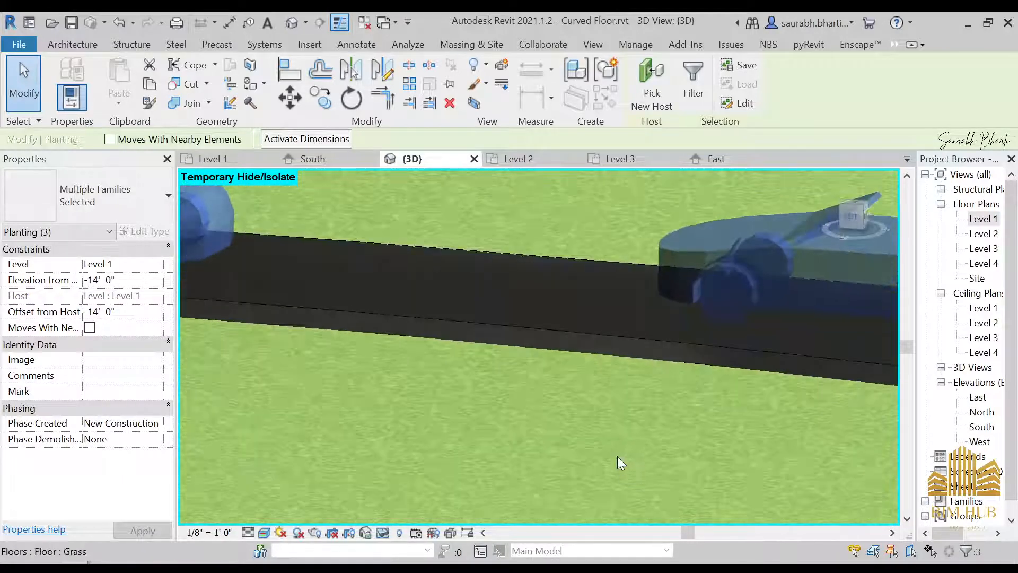
{"action": "key", "text": "Escape"}
{"action": "scroll", "coordinate": [689, 355], "scroll_direction": "down", "scroll_amount": 6}
{"action": "scroll", "coordinate": [470, 359], "scroll_direction": "down", "scroll_amount": 5}
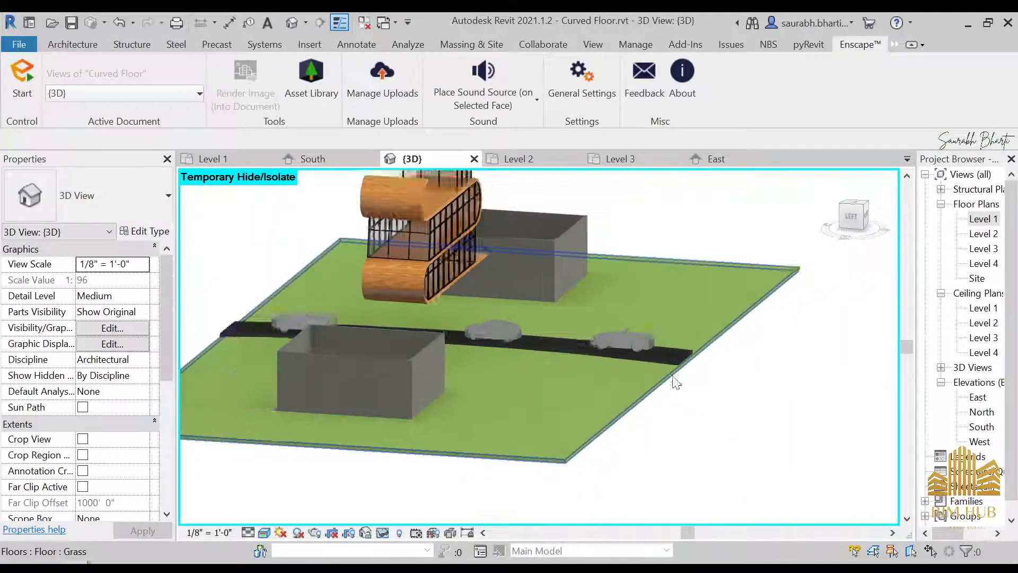
{"action": "middle_click_drag", "start_coordinate": [675, 379], "coordinate": [533, 420], "text": "shift"}
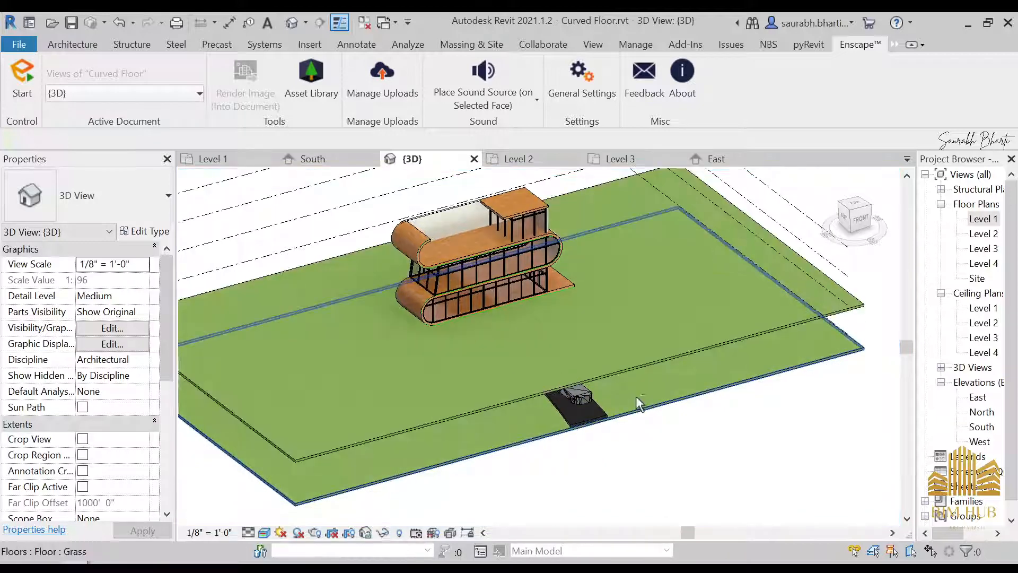
{"action": "middle_click_drag", "start_coordinate": [636, 400], "coordinate": [550, 370], "text": "shift"}
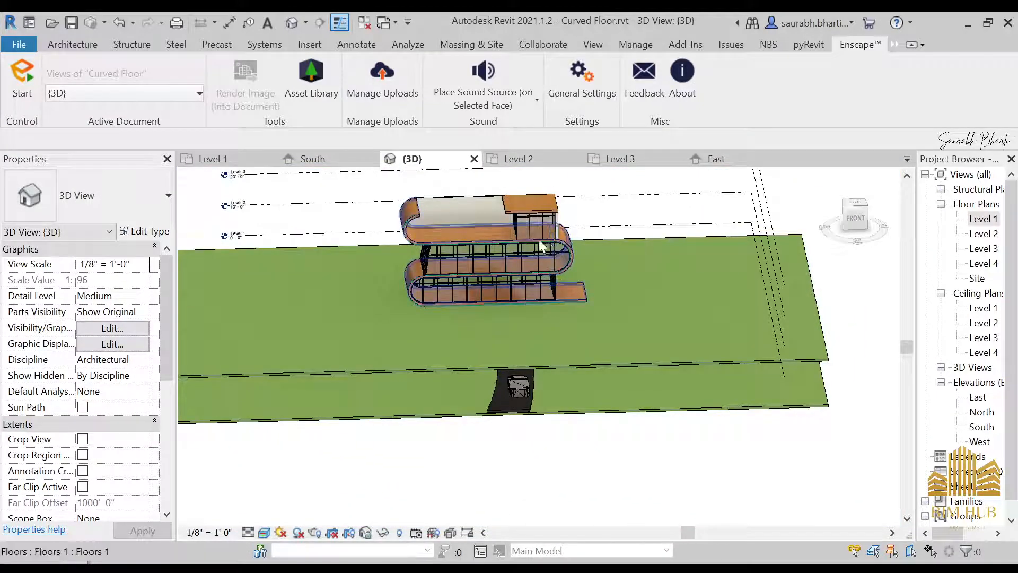
{"action": "middle_click_drag", "start_coordinate": [542, 246], "coordinate": [514, 239], "text": "shift"}
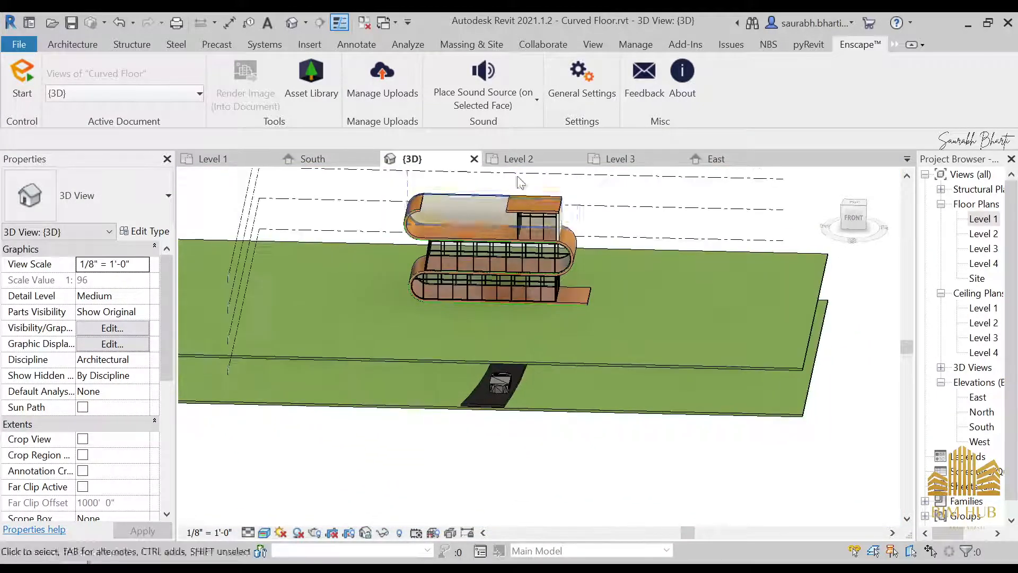
Start the Enscape live rendering of the {3D} view and switch back to the Revit model.
{"action": "left_click", "coordinate": [21, 80]}
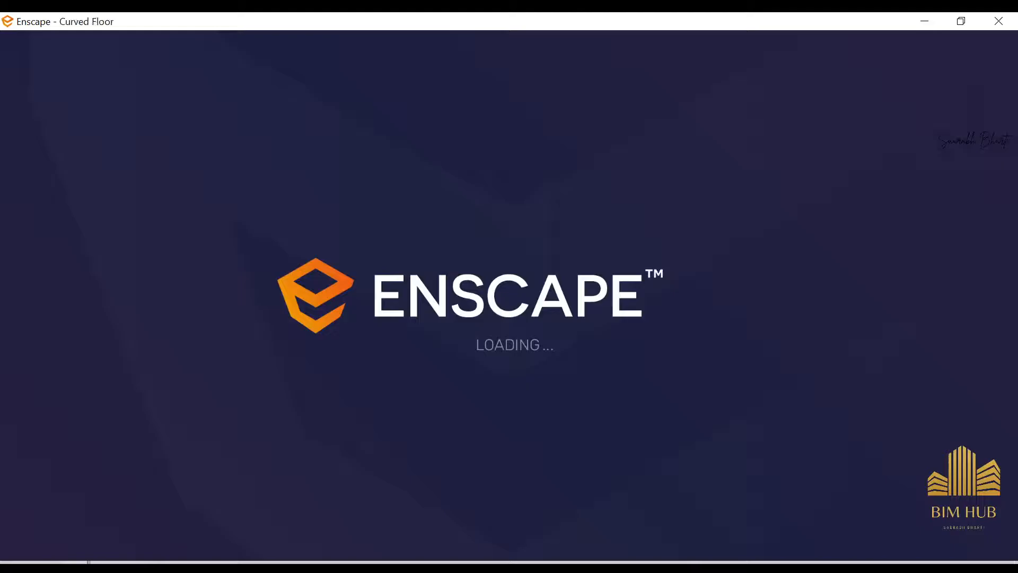
{"action": "mouse_move", "coordinate": [88, 562]}
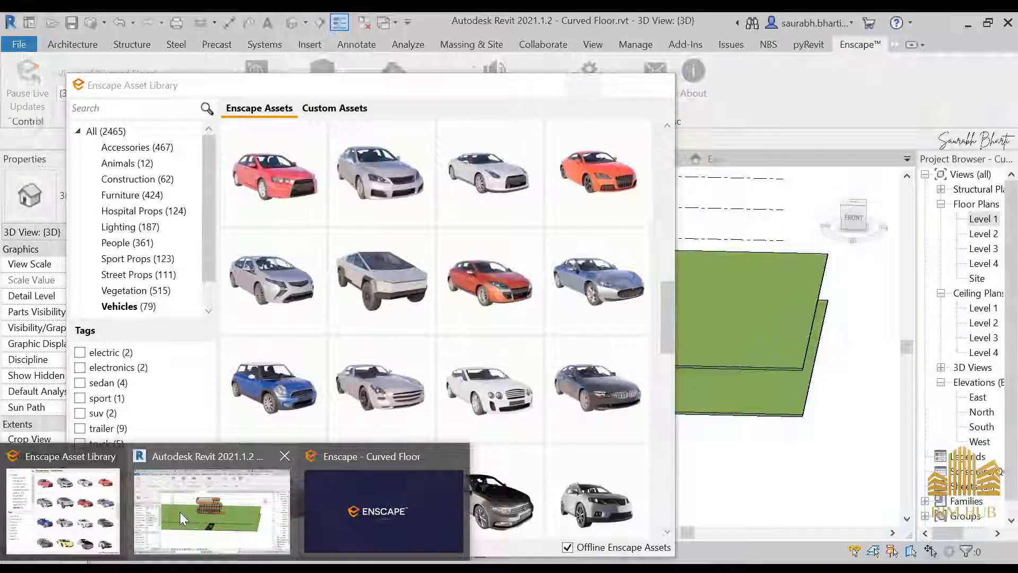
{"action": "left_click", "coordinate": [82, 504]}
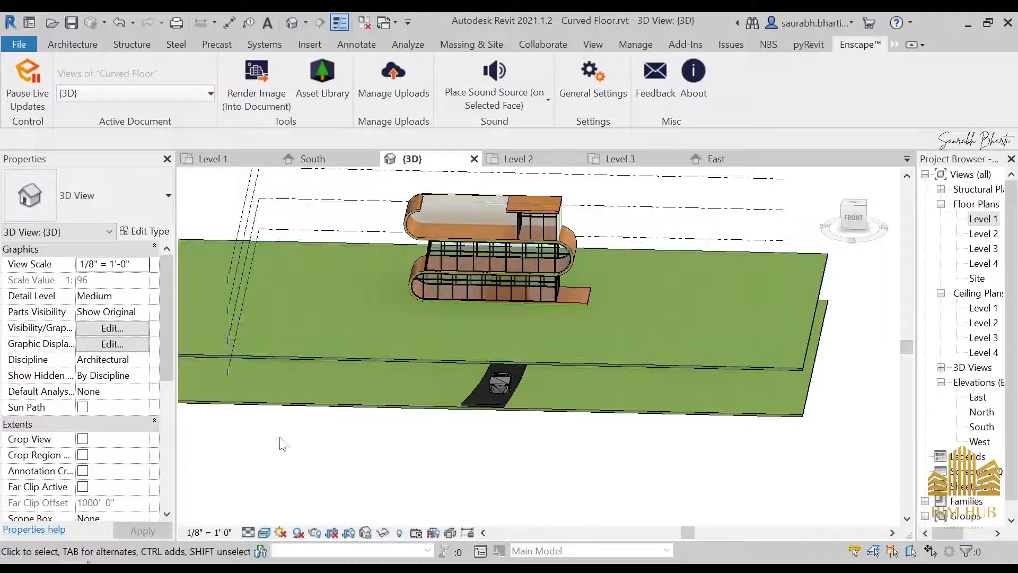
Walk up to the building in the Enscape rendering, inspect its glazed front at ground level, and return to Revit.
{"action": "mouse_move", "coordinate": [185, 564]}
{"action": "left_click", "coordinate": [71, 504]}
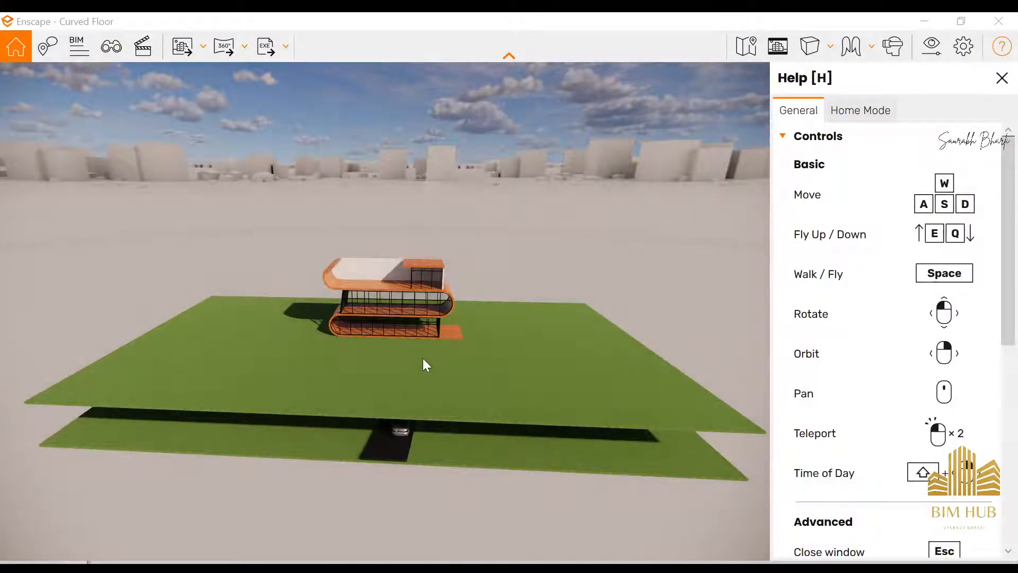
{"action": "key", "text": "w"}
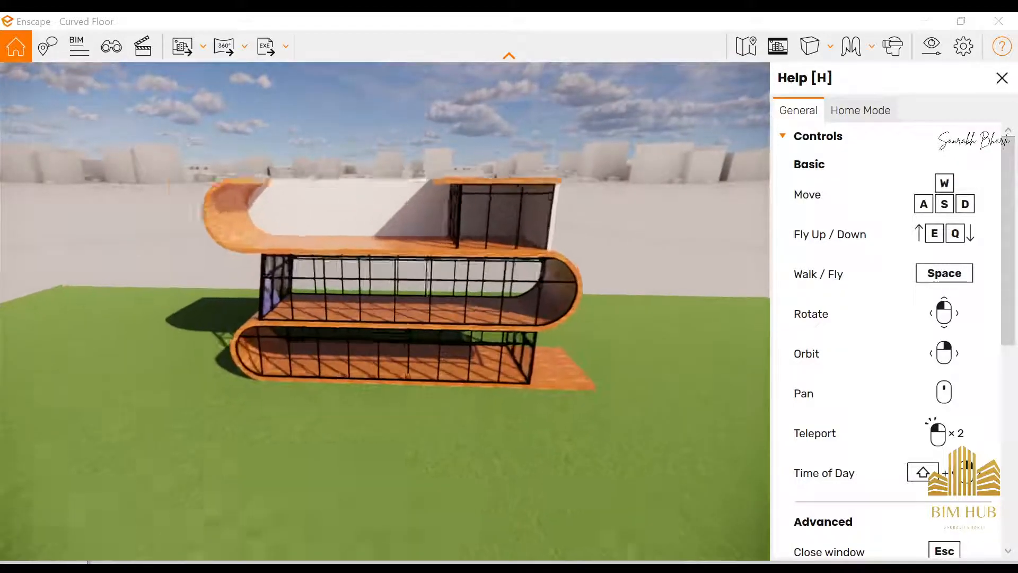
{"action": "key", "text": "space"}
{"action": "key", "text": "w"}
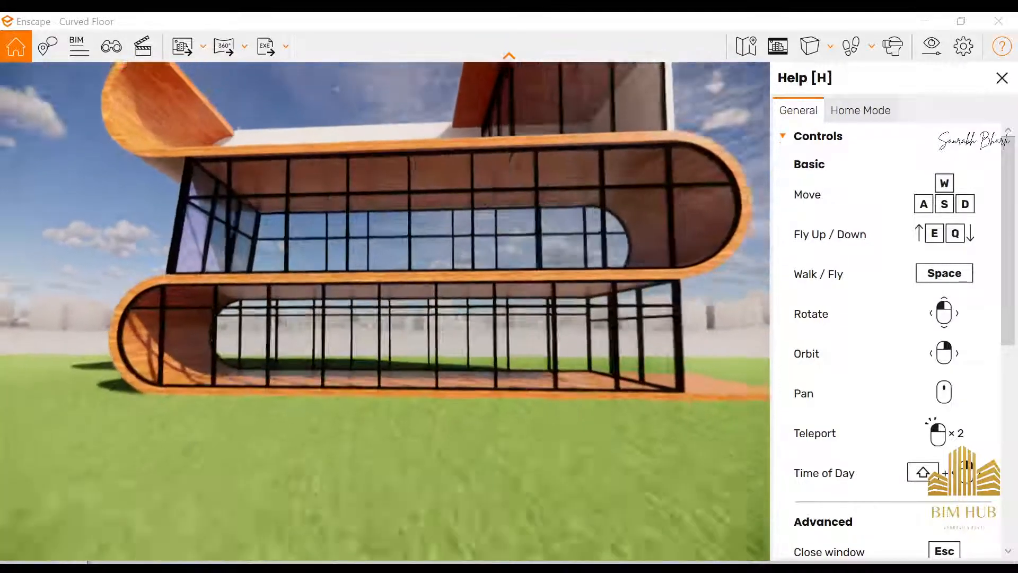
{"action": "key", "text": "s"}
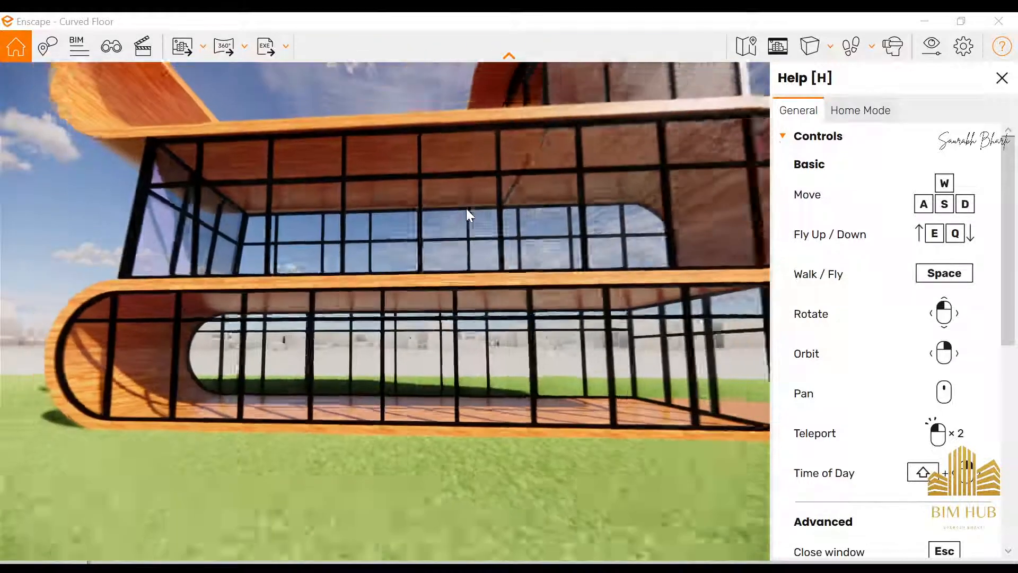
{"action": "left_click", "coordinate": [924, 20]}
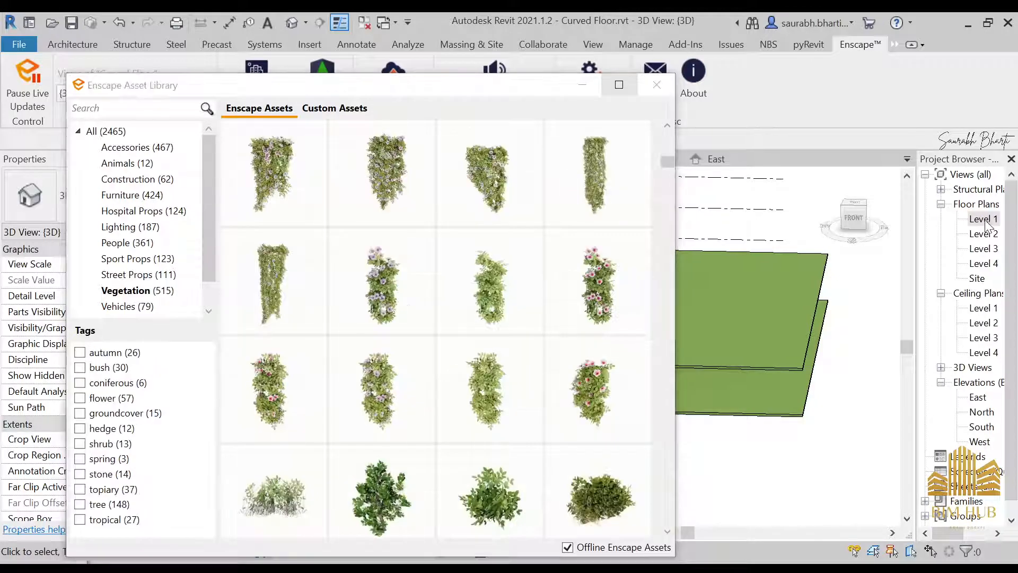
Open the Level 1 floor plan and choose the Cutleaf European Beech tree from the Vegetation assets.
{"action": "double_click", "coordinate": [984, 218]}
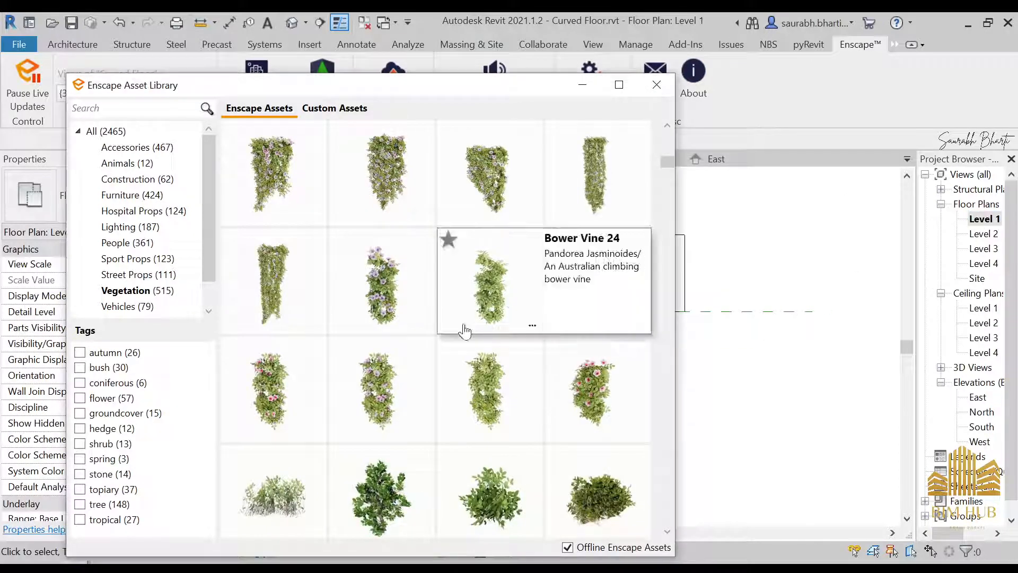
{"action": "scroll", "coordinate": [454, 359], "scroll_direction": "down", "scroll_amount": 10}
{"action": "scroll", "coordinate": [522, 302], "scroll_direction": "down", "scroll_amount": 1}
{"action": "scroll", "coordinate": [541, 289], "scroll_direction": "up", "scroll_amount": 3}
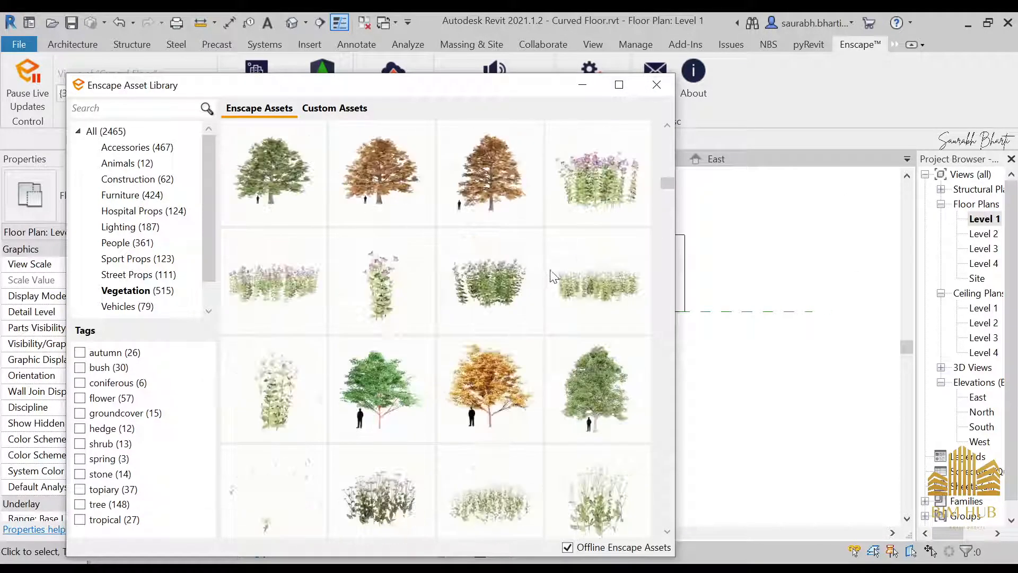
{"action": "left_click", "coordinate": [598, 413]}
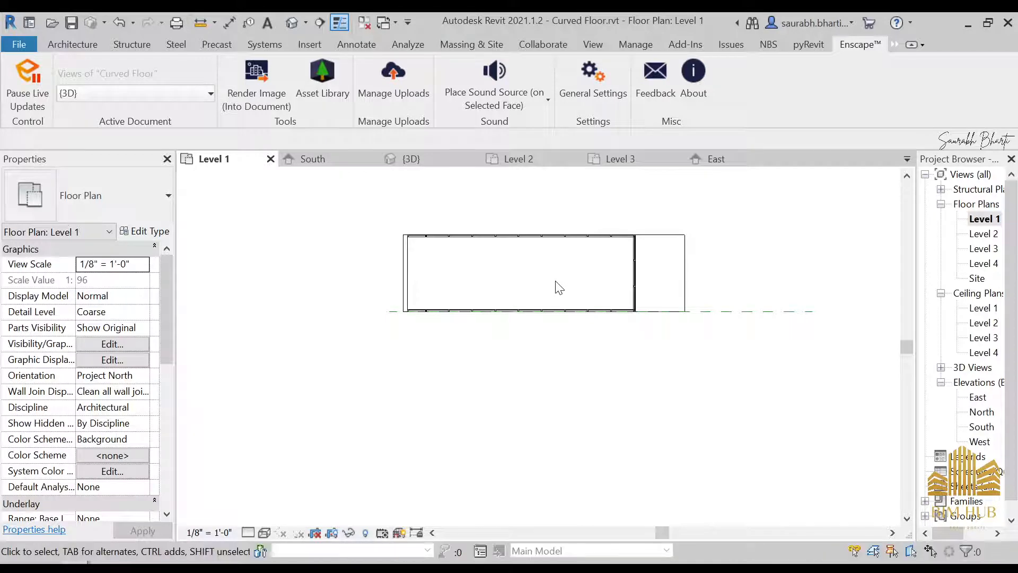
Place Cutleaf European Beech trees along the rear part of the grass floor and on both sides of the building.
{"action": "scroll", "coordinate": [568, 290], "scroll_direction": "down", "scroll_amount": 7}
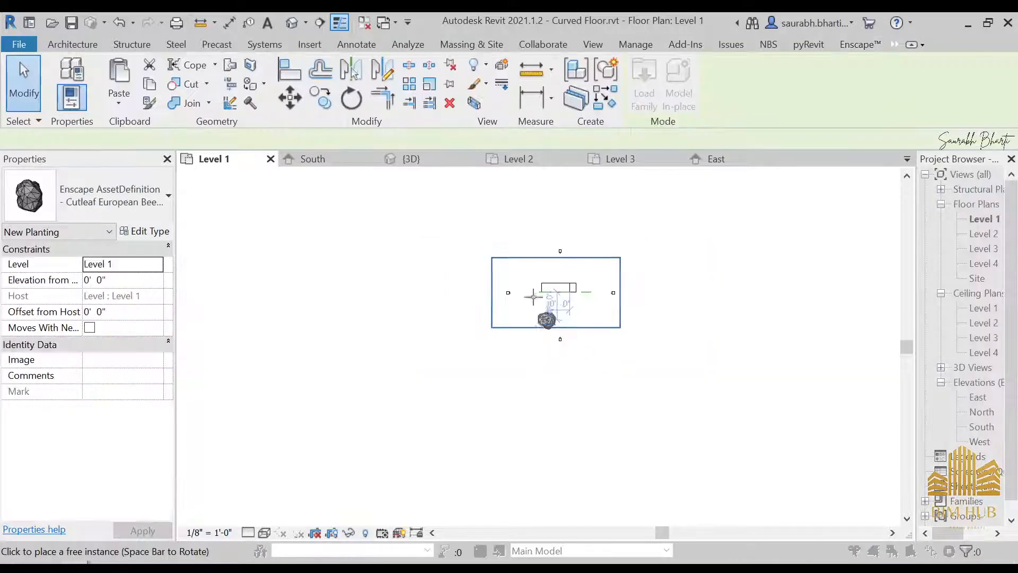
{"action": "scroll", "coordinate": [508, 265], "scroll_direction": "up", "scroll_amount": 5}
{"action": "left_click", "coordinate": [483, 255]}
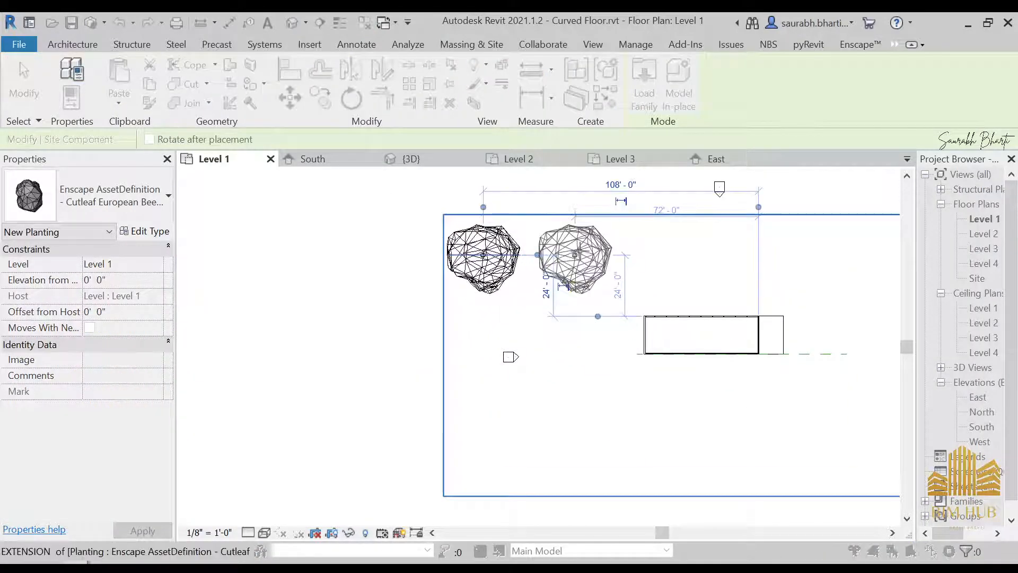
{"action": "left_click", "coordinate": [575, 255]}
{"action": "left_click", "coordinate": [698, 254]}
{"action": "left_click", "coordinate": [820, 245]}
{"action": "middle_click_drag", "start_coordinate": [864, 258], "coordinate": [621, 245]}
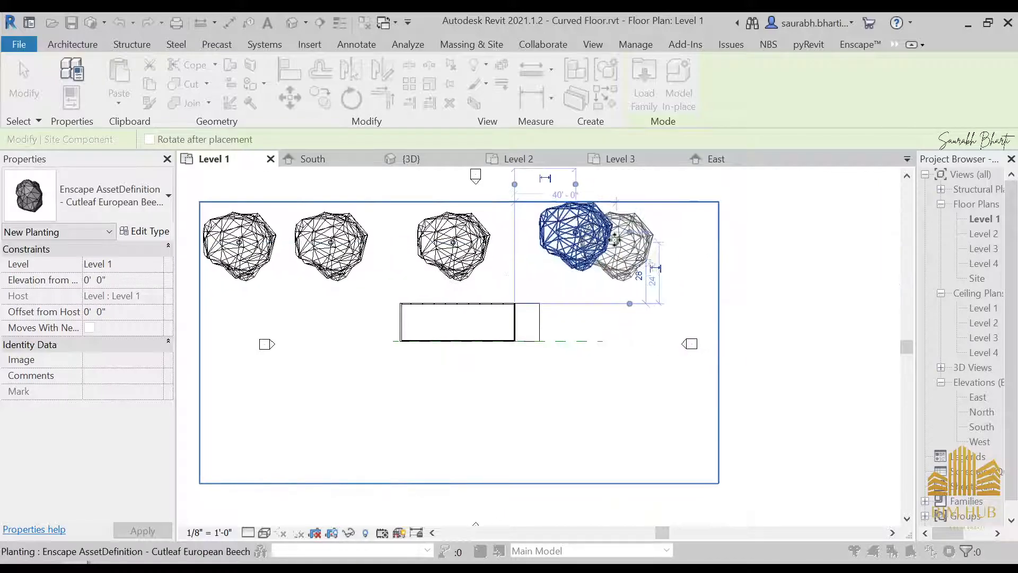
{"action": "left_click", "coordinate": [657, 233]}
{"action": "left_click", "coordinate": [668, 293]}
{"action": "left_click", "coordinate": [617, 313]}
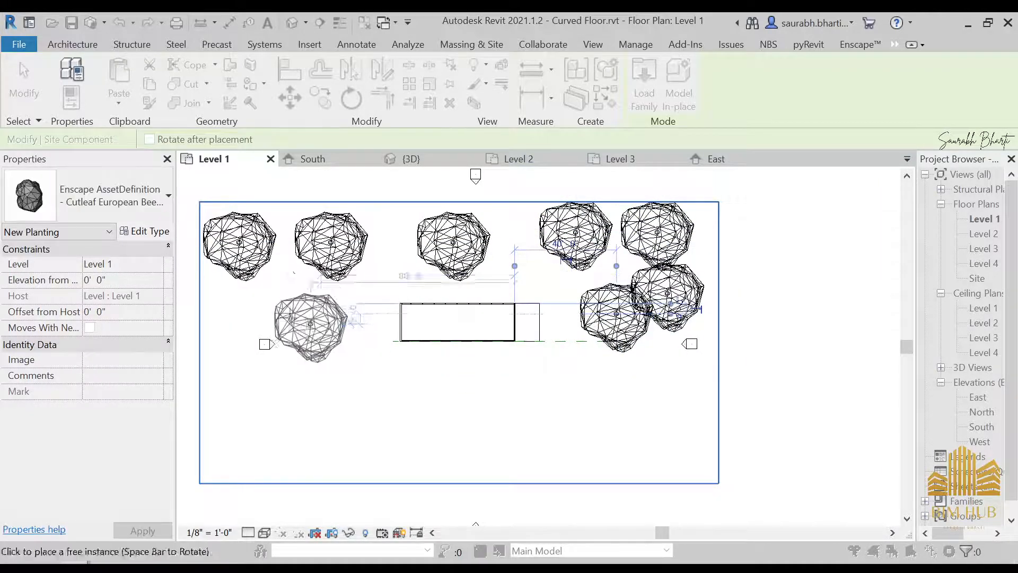
{"action": "left_click", "coordinate": [371, 238]}
{"action": "middle_click_drag", "start_coordinate": [374, 238], "coordinate": [405, 280]}
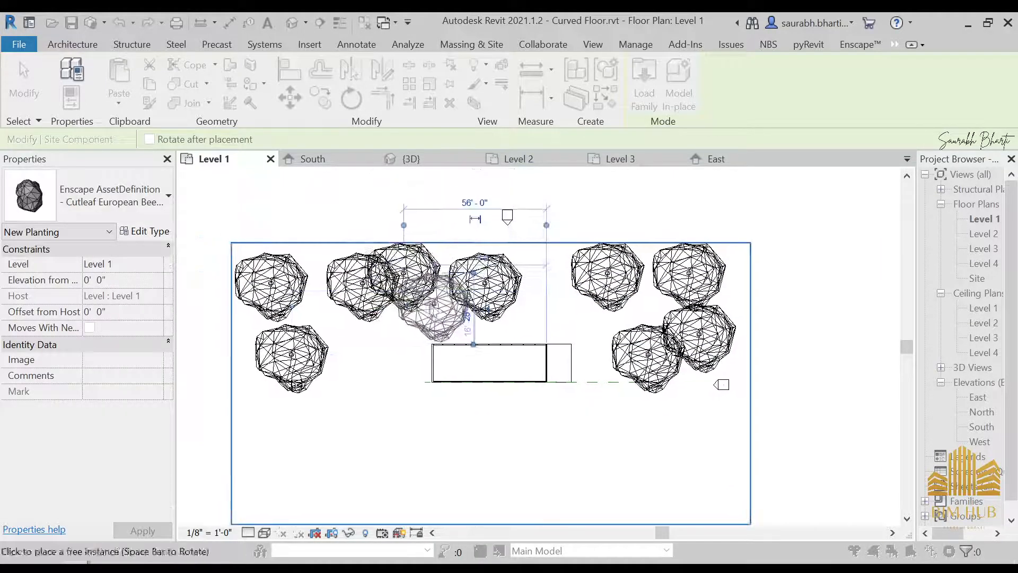
Place another row of Cutleaf European Beech trees behind the rear edge of the grass floor and fill gaps near its rear corner.
{"action": "scroll", "coordinate": [405, 288], "scroll_direction": "down", "scroll_amount": 3}
{"action": "left_click", "coordinate": [387, 232]}
{"action": "left_click", "coordinate": [488, 226]}
{"action": "left_click", "coordinate": [591, 232]}
{"action": "left_click", "coordinate": [644, 232]}
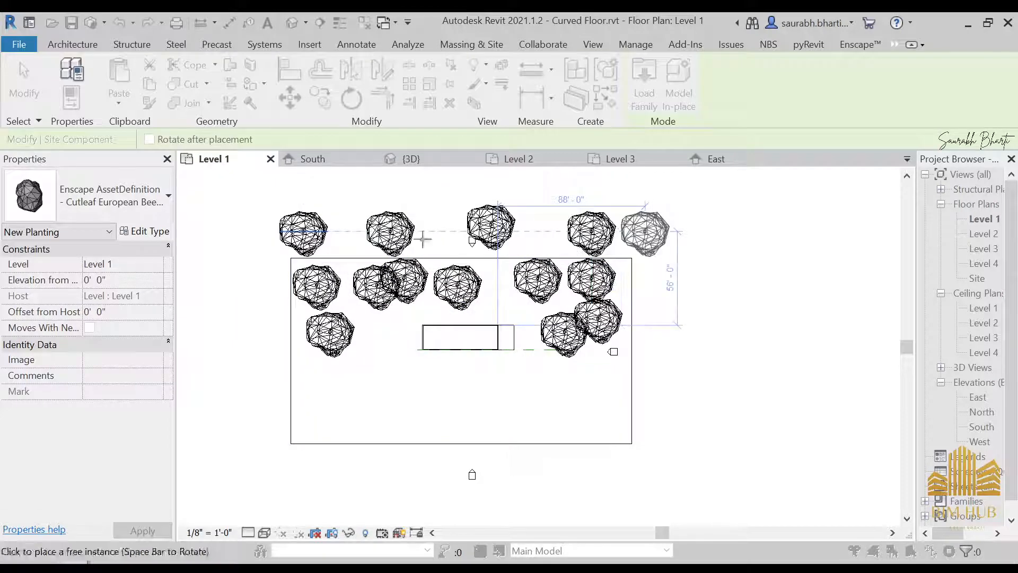
{"action": "left_click", "coordinate": [345, 231]}
{"action": "left_click", "coordinate": [501, 231]}
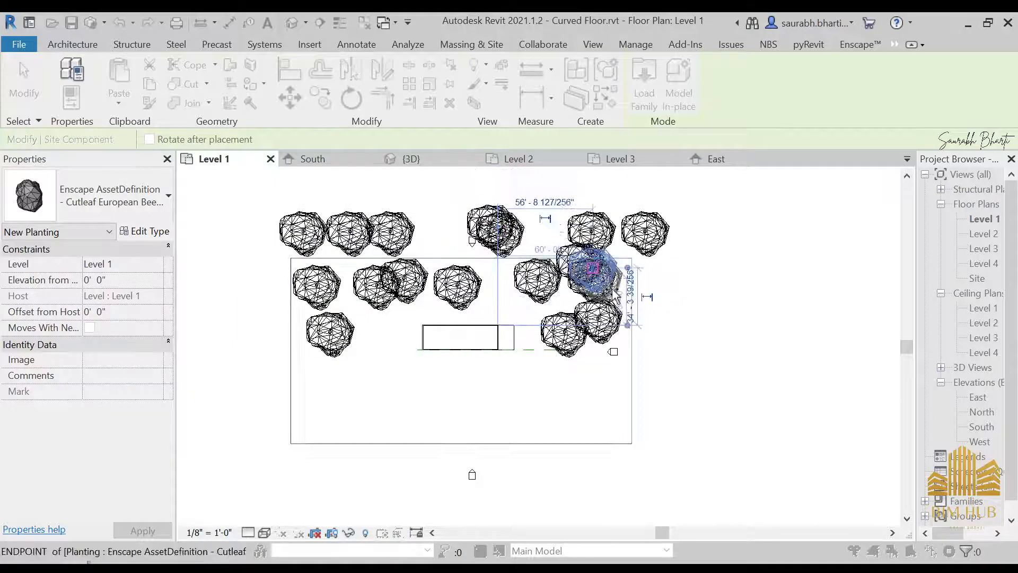
{"action": "left_click", "coordinate": [613, 291]}
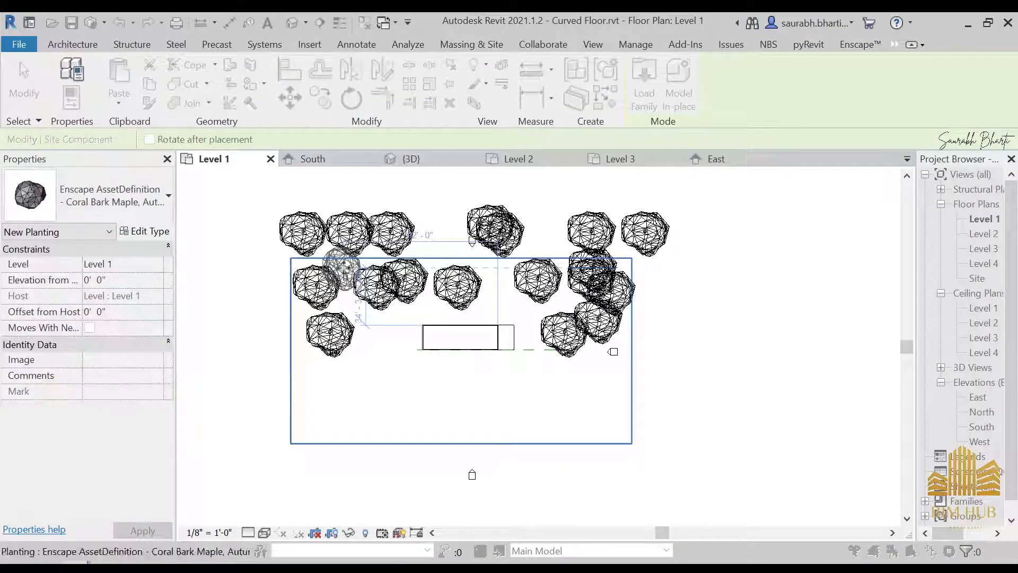
Place Coral Bark Maple autumn trees among the beeches and on both sides of the building, and minimize the asset library.
{"action": "left_click", "coordinate": [302, 272]}
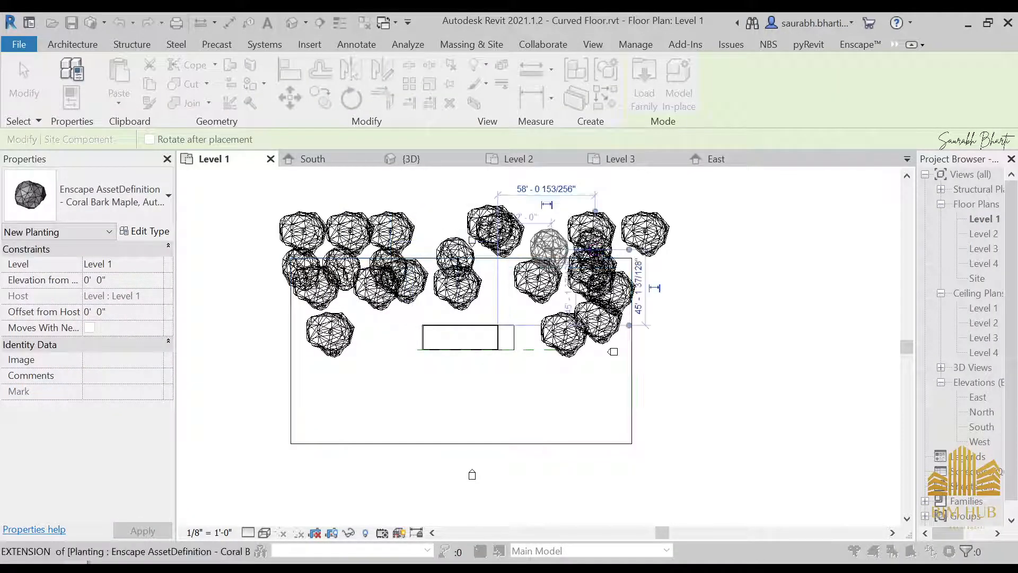
{"action": "left_click", "coordinate": [566, 290]}
{"action": "left_click", "coordinate": [632, 269]}
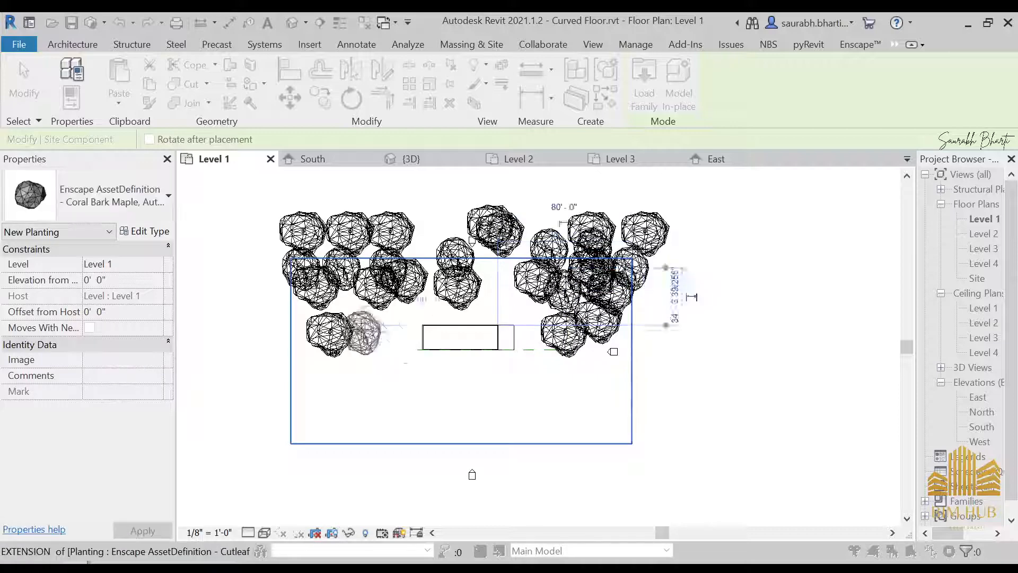
{"action": "left_click", "coordinate": [377, 318]}
{"action": "left_click", "coordinate": [377, 351]}
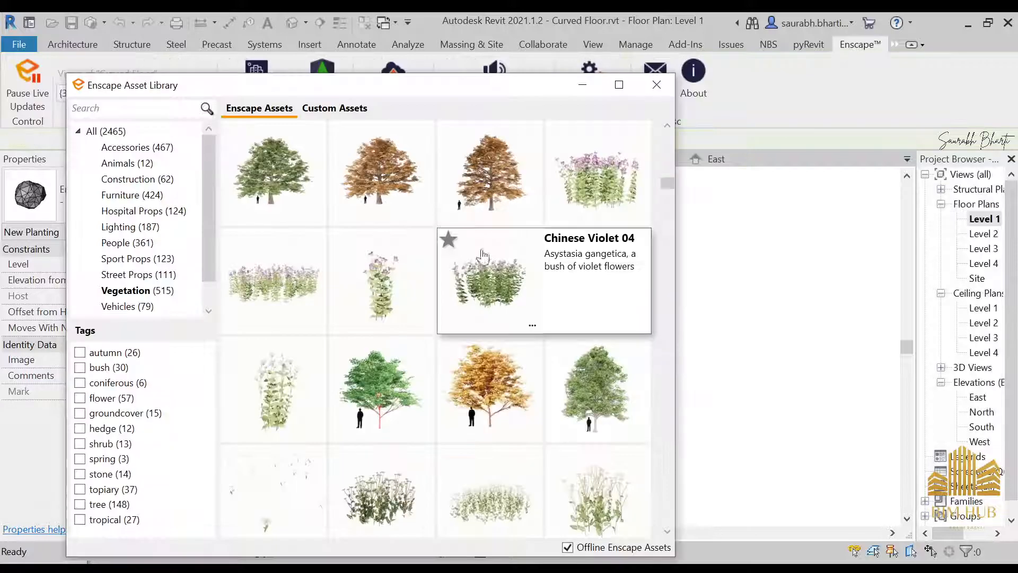
{"action": "left_click", "coordinate": [582, 86]}
Move the beech and the maple standing directly behind the building apart to opposite sides, opening up the view behind it.
{"action": "left_click", "coordinate": [461, 289]}
{"action": "left_click_drag", "start_coordinate": [462, 295], "coordinate": [515, 307]}
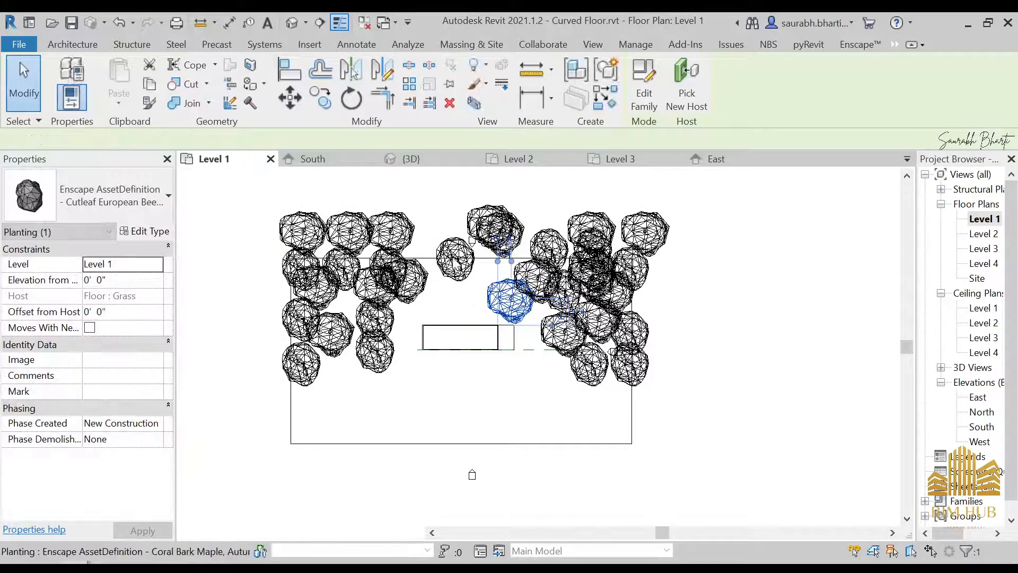
{"action": "left_click", "coordinate": [457, 255]}
{"action": "left_click_drag", "start_coordinate": [457, 254], "coordinate": [425, 286]}
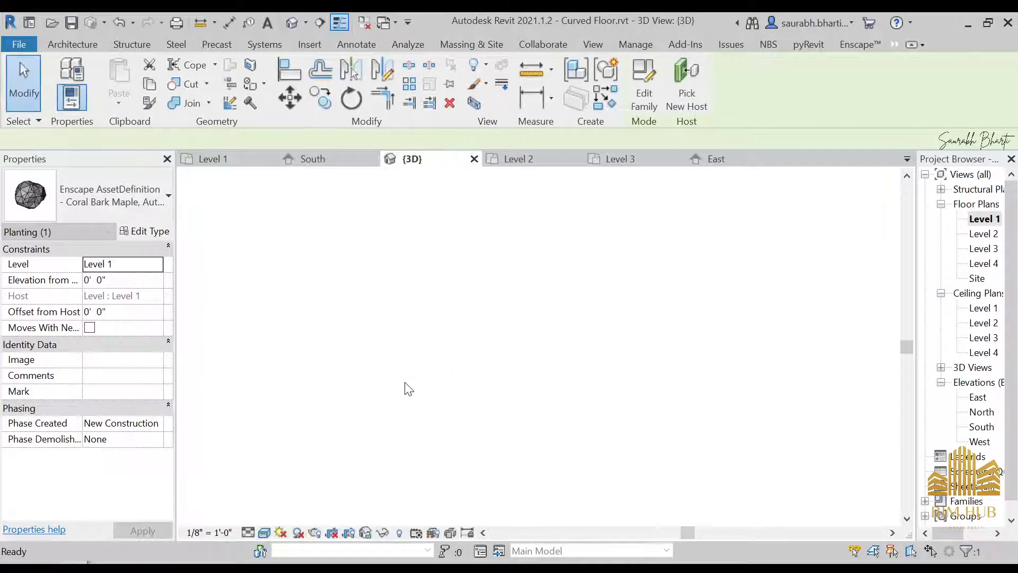
Check the planted trees around the building in the 3D view and in the Enscape rendering, and return to Revit.
{"action": "mouse_move", "coordinate": [431, 371]}
{"action": "middle_mouse_down", "text": "shift"}
{"action": "mouse_move", "coordinate": [502, 323]}
{"action": "mouse_move", "coordinate": [451, 358]}
{"action": "mouse_move", "coordinate": [448, 325]}
{"action": "mouse_move", "coordinate": [439, 354]}
{"action": "middle_mouse_up", "text": "shift"}
{"action": "scroll", "coordinate": [438, 353], "scroll_direction": "up", "scroll_amount": 3}
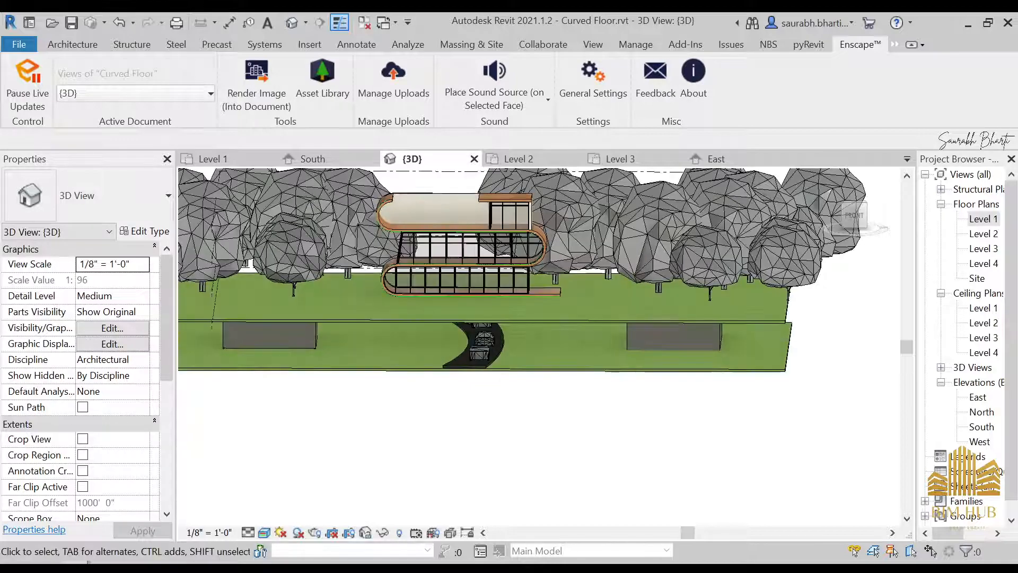
{"action": "mouse_move", "coordinate": [195, 535]}
{"action": "left_click", "coordinate": [419, 505]}
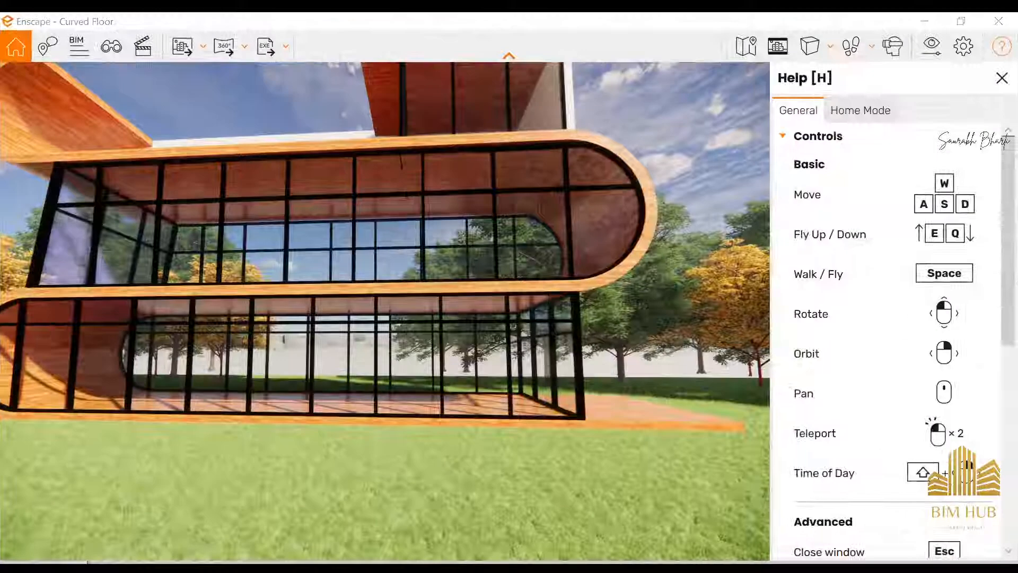
{"action": "key", "text": "s"}
{"action": "left_click_drag", "start_coordinate": [404, 297], "coordinate": [350, 302]}
{"action": "scroll", "coordinate": [434, 213], "scroll_direction": "up", "scroll_amount": 5}
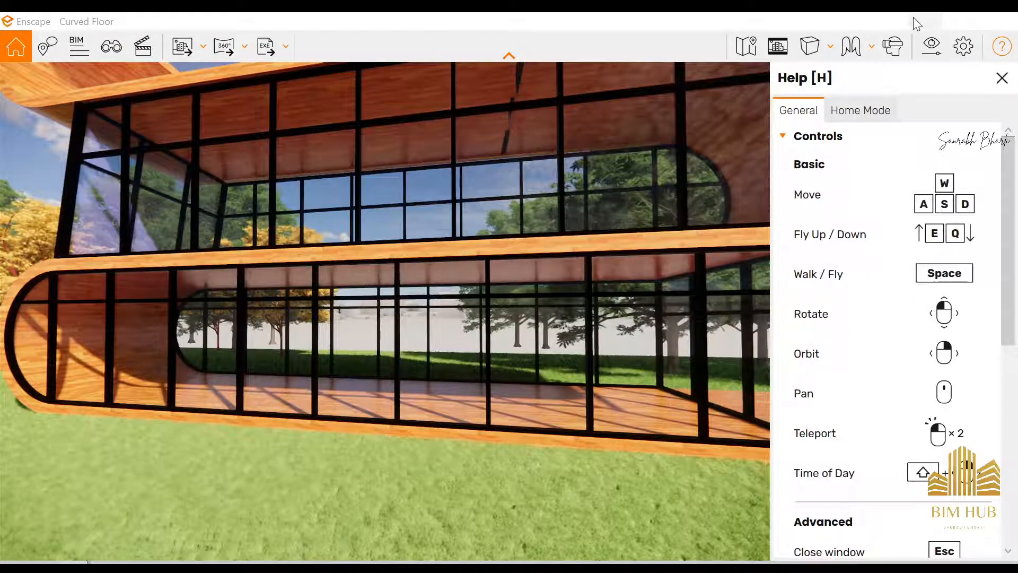
{"action": "left_click", "coordinate": [923, 21]}
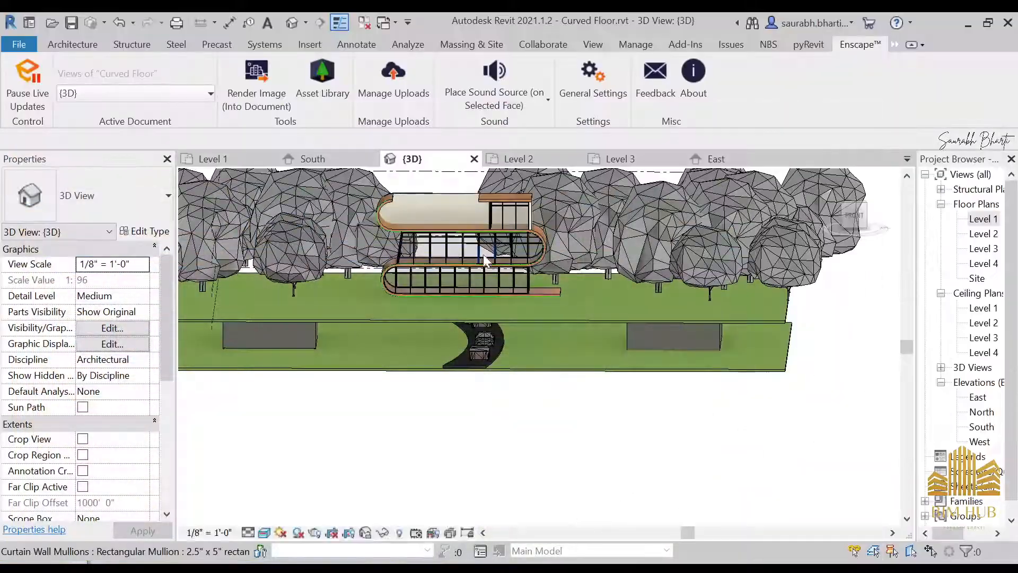
Open the profile of the side storefront curtain wall of the small top-floor room for editing.
{"action": "scroll", "coordinate": [485, 258], "scroll_direction": "up", "scroll_amount": 2}
{"action": "scroll", "coordinate": [507, 207], "scroll_direction": "up", "scroll_amount": 4}
{"action": "middle_click_drag", "start_coordinate": [447, 242], "coordinate": [446, 281], "text": "shift"}
{"action": "left_click", "coordinate": [363, 202]}
{"action": "scroll", "coordinate": [427, 244], "scroll_direction": "down", "scroll_amount": 2}
{"action": "middle_click_drag", "start_coordinate": [427, 244], "coordinate": [520, 405]}
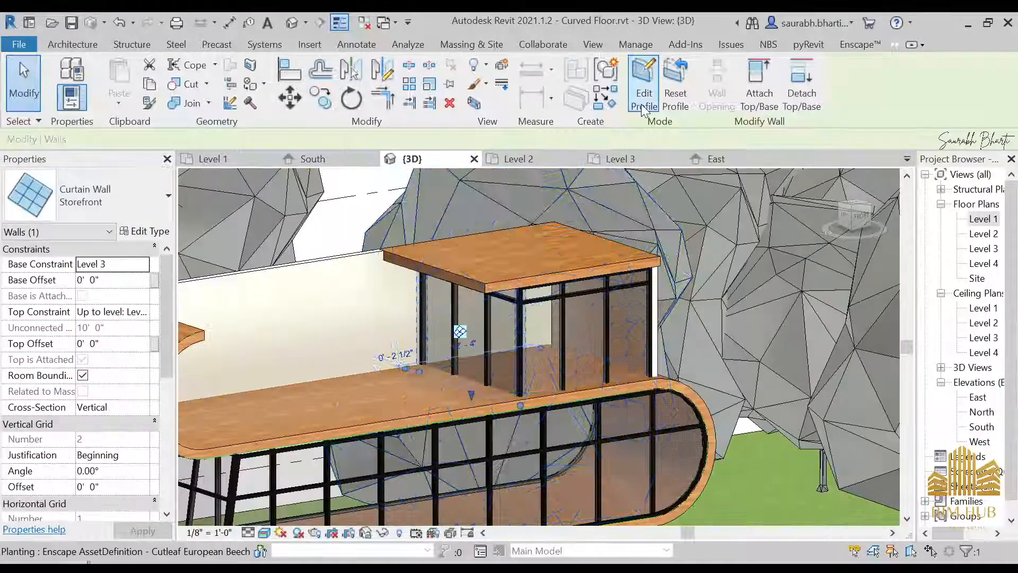
{"action": "left_click", "coordinate": [644, 109]}
{"action": "left_click", "coordinate": [606, 305]}
Raise the bottom sketch line of the side curtain wall's profile to the floor surface and finish the profile edit.
{"action": "scroll", "coordinate": [451, 367], "scroll_direction": "up", "scroll_amount": 4}
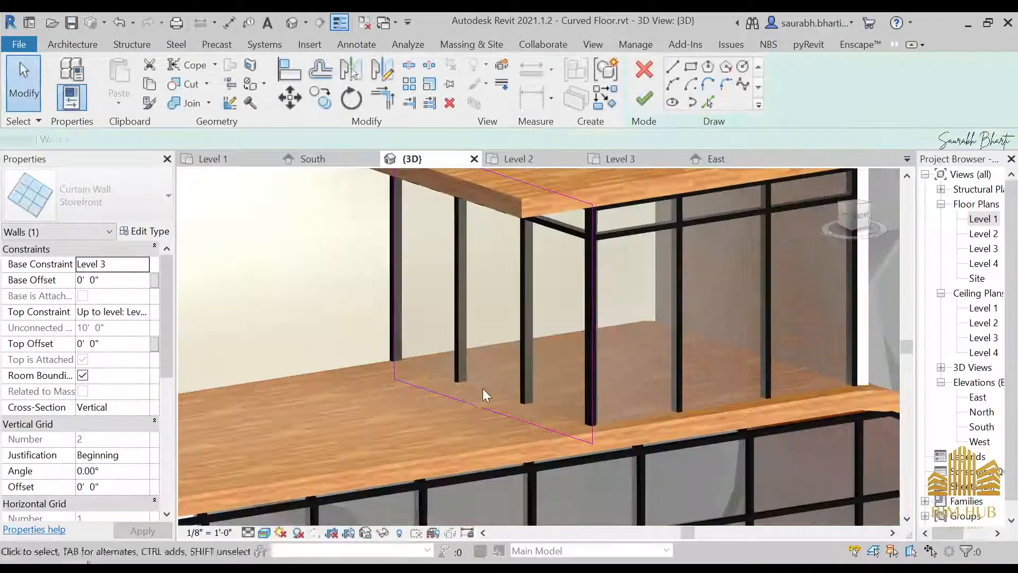
{"action": "left_click", "coordinate": [850, 222]}
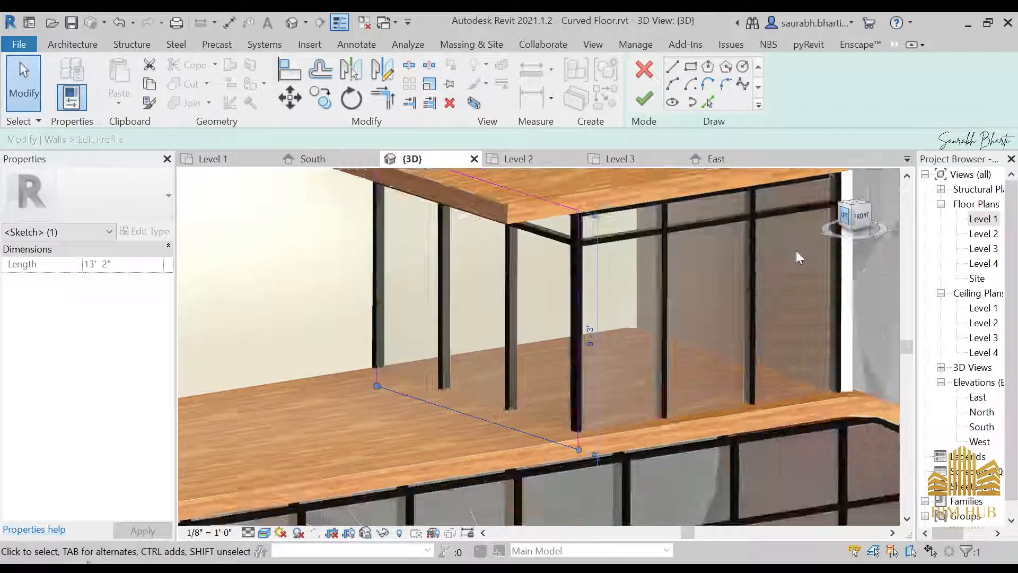
{"action": "scroll", "coordinate": [628, 418], "scroll_direction": "down", "scroll_amount": 3}
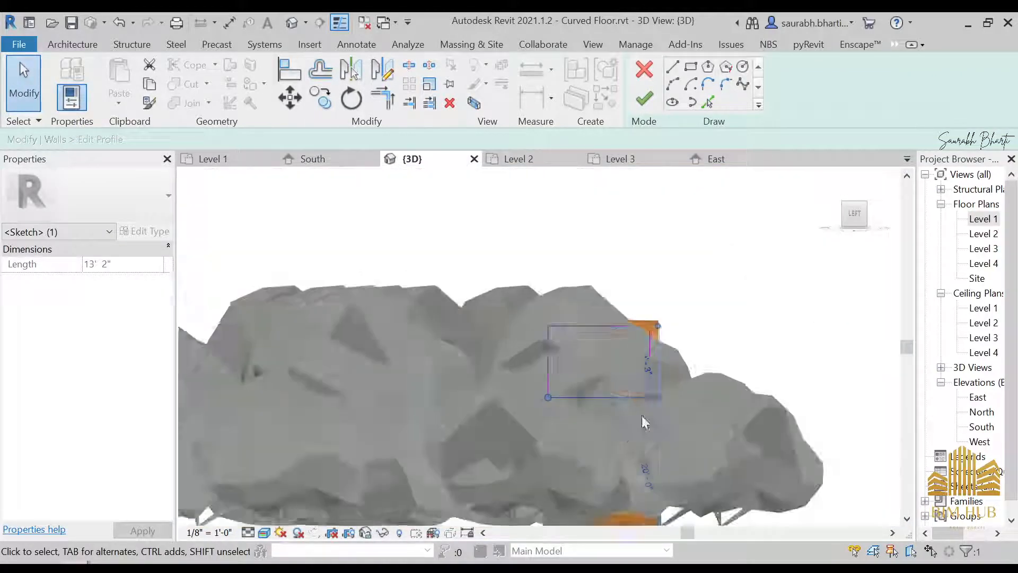
{"action": "middle_click_drag", "start_coordinate": [641, 417], "coordinate": [613, 452], "text": "shift"}
{"action": "scroll", "coordinate": [620, 408], "scroll_direction": "up", "scroll_amount": 6}
{"action": "scroll", "coordinate": [602, 366], "scroll_direction": "up", "scroll_amount": 4}
{"action": "middle_click_drag", "start_coordinate": [643, 386], "coordinate": [626, 380]}
{"action": "scroll", "coordinate": [626, 380], "scroll_direction": "down", "scroll_amount": 4}
{"action": "scroll", "coordinate": [704, 371], "scroll_direction": "down", "scroll_amount": 1}
{"action": "middle_click_drag", "start_coordinate": [728, 386], "coordinate": [691, 413]}
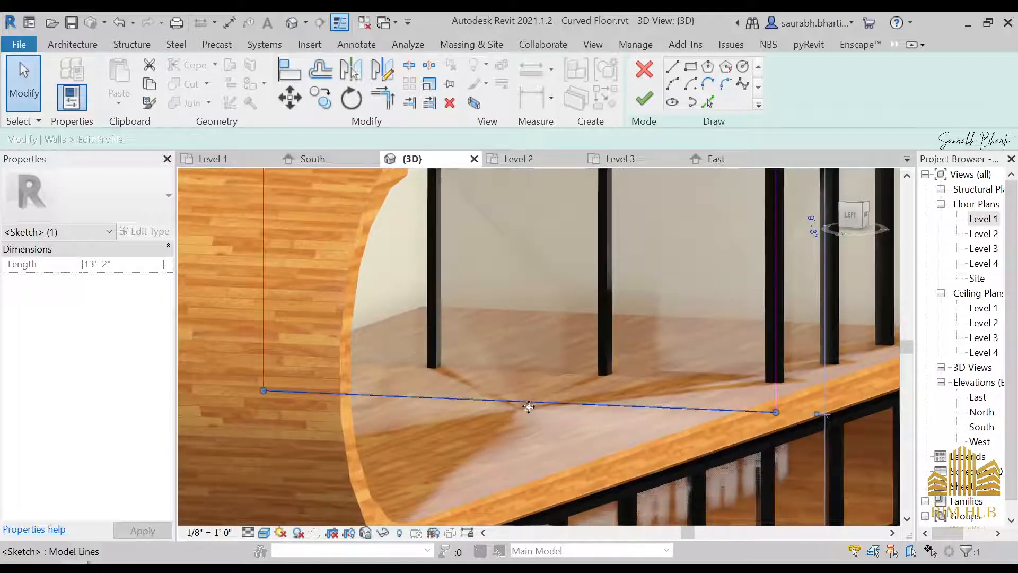
{"action": "mouse_move", "coordinate": [528, 407]}
{"action": "left_mouse_down"}
{"action": "mouse_move", "coordinate": [527, 359]}
{"action": "mouse_move", "coordinate": [535, 371]}
{"action": "left_mouse_up"}
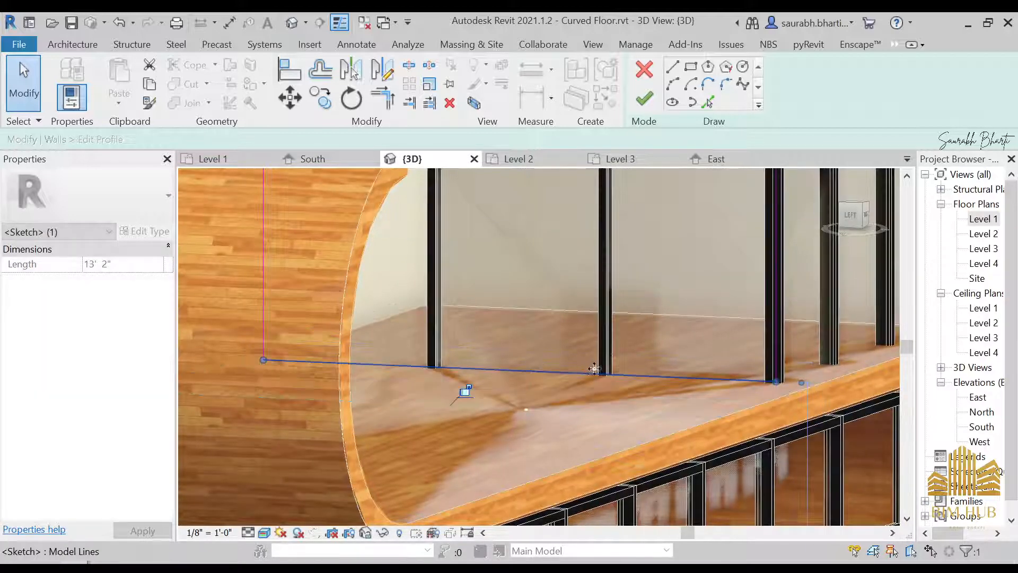
{"action": "left_click", "coordinate": [646, 103]}
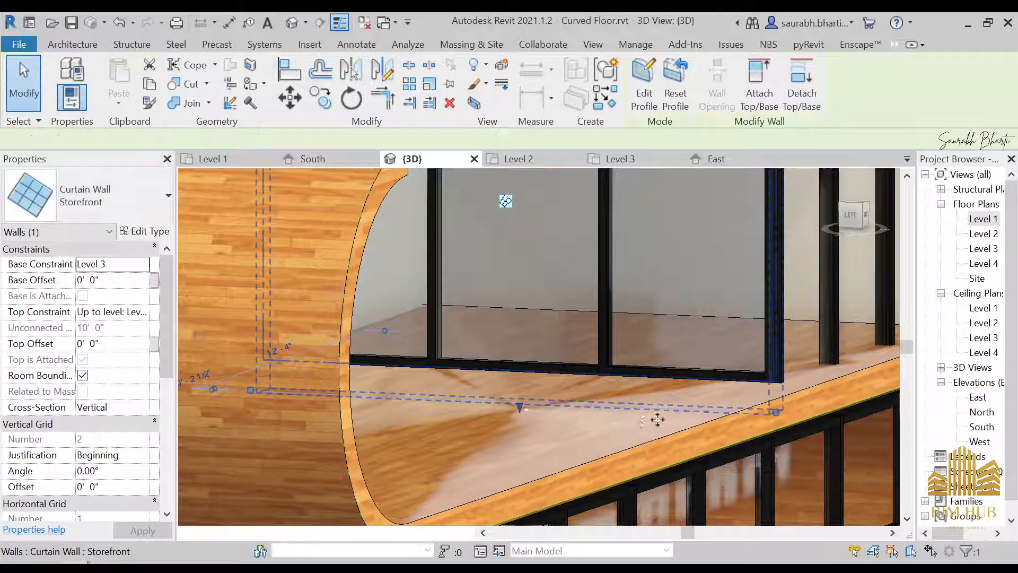
Edit the profile of the top-floor room's front storefront curtain wall, raising its bottom sketch line to the floor surface, and finish the edit.
{"action": "scroll", "coordinate": [759, 401], "scroll_direction": "down", "scroll_amount": 8}
{"action": "middle_click_drag", "start_coordinate": [669, 365], "coordinate": [640, 390], "text": "shift"}
{"action": "scroll", "coordinate": [651, 390], "scroll_direction": "up", "scroll_amount": 5}
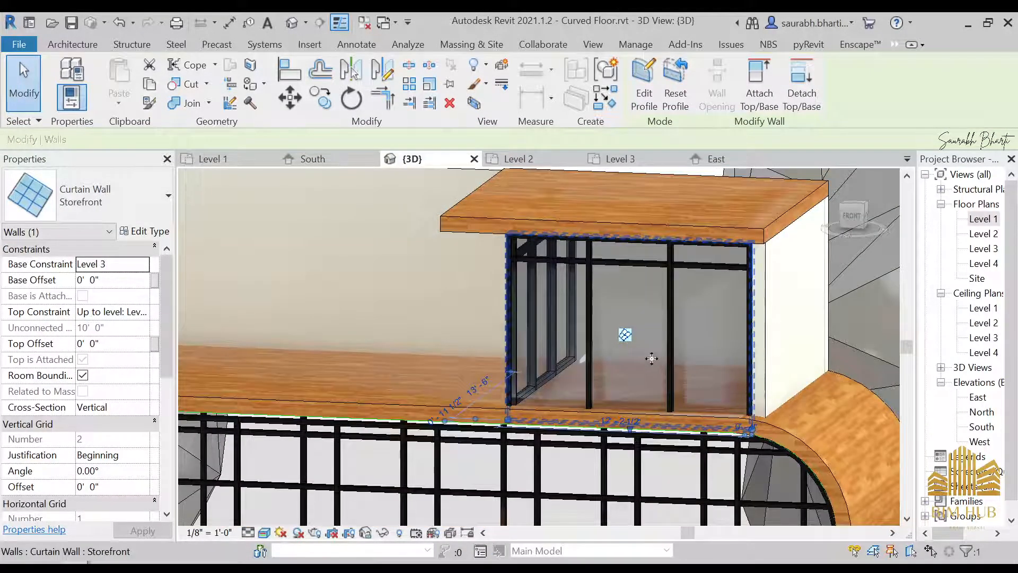
{"action": "left_click", "coordinate": [644, 85]}
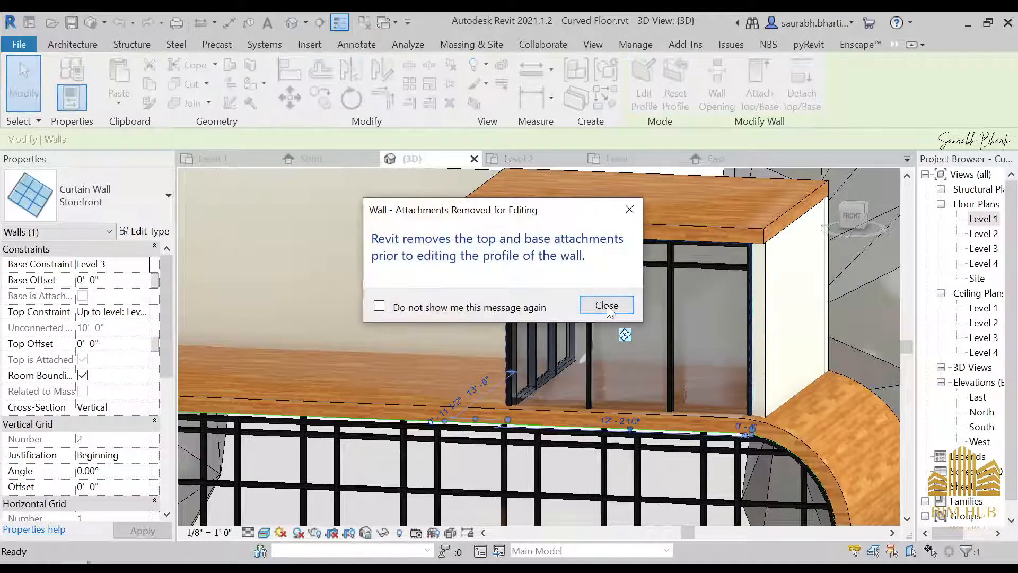
{"action": "left_click", "coordinate": [607, 306]}
{"action": "left_click", "coordinate": [855, 227]}
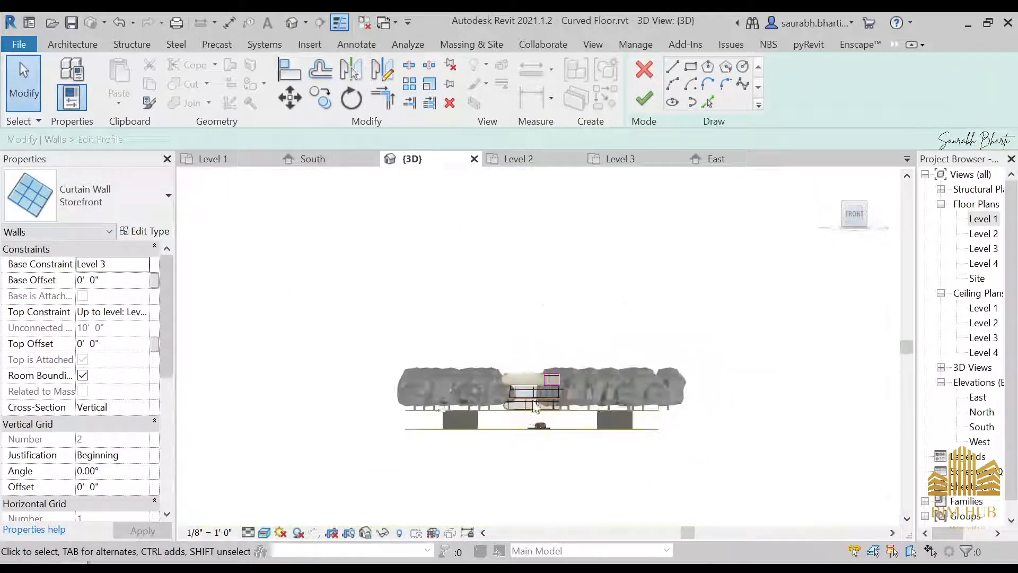
{"action": "scroll", "coordinate": [563, 333], "scroll_direction": "up", "scroll_amount": 2}
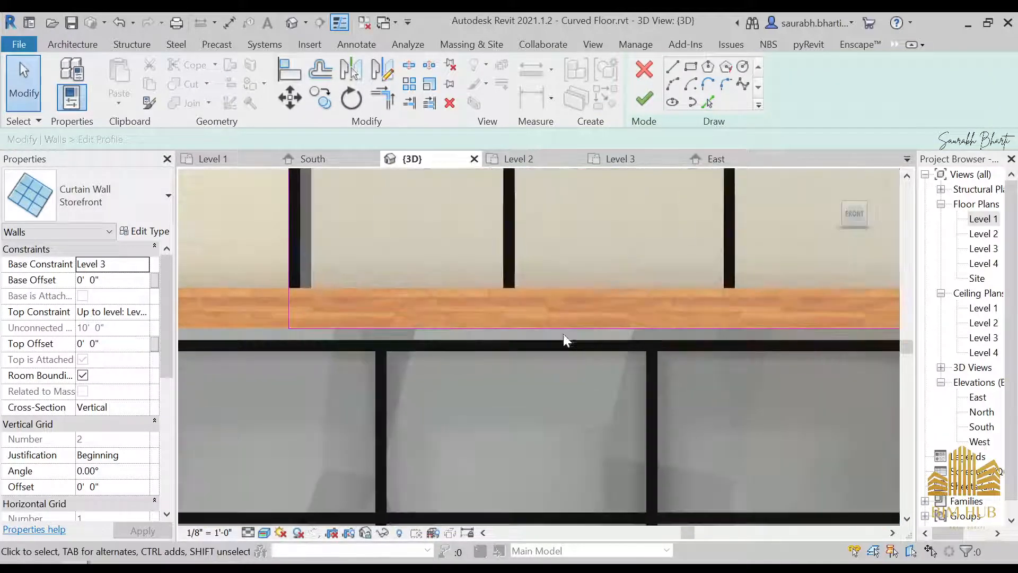
{"action": "left_click", "coordinate": [571, 277]}
{"action": "left_click_drag", "start_coordinate": [571, 277], "coordinate": [571, 288]}
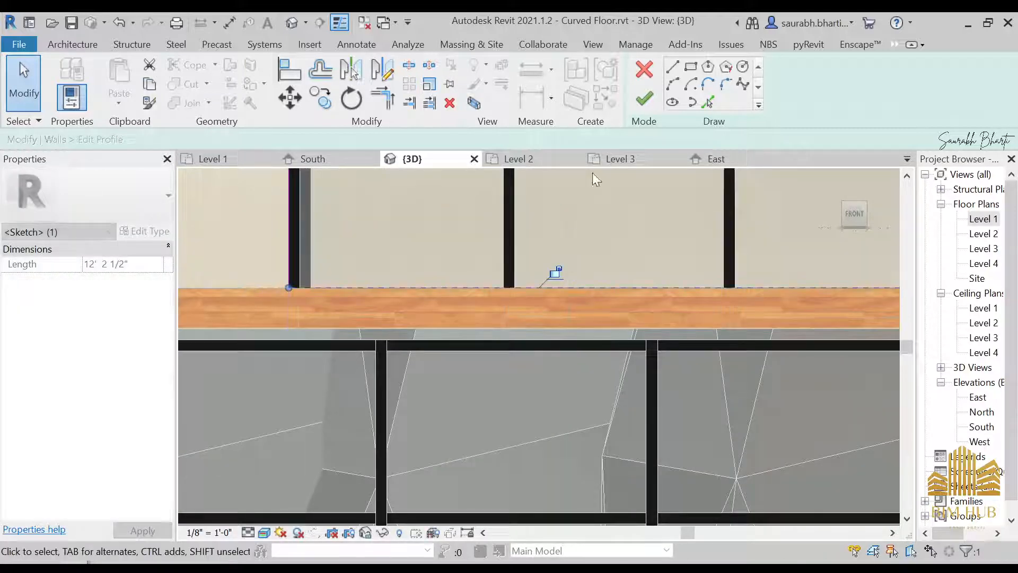
{"action": "left_click", "coordinate": [643, 98]}
Change the structure layer material of the white top-floor wall's type, Generic - 8", to 1.wooden.
{"action": "scroll", "coordinate": [541, 309], "scroll_direction": "down", "scroll_amount": 5}
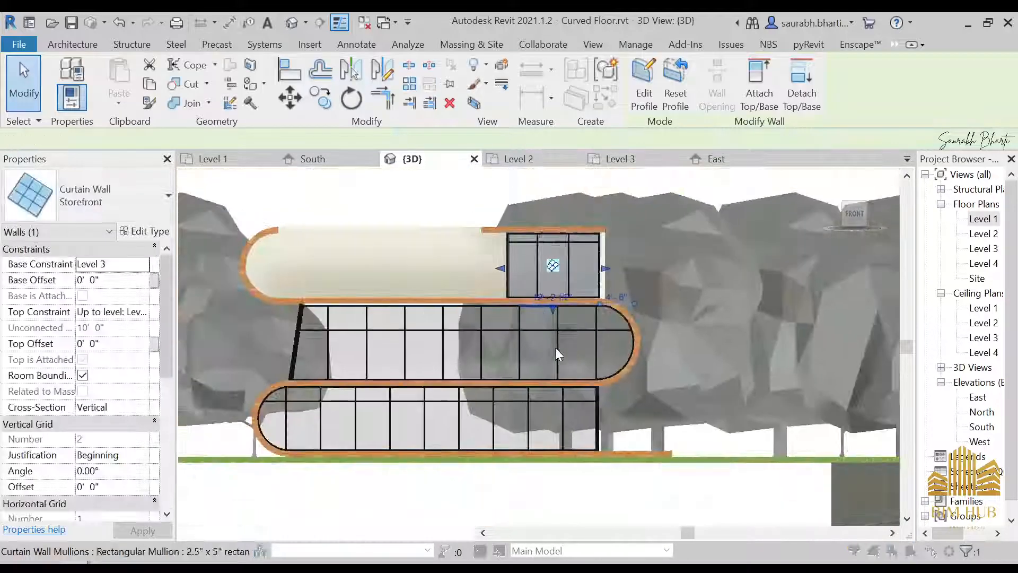
{"action": "middle_click_drag", "start_coordinate": [604, 368], "coordinate": [684, 416], "text": "shift"}
{"action": "scroll", "coordinate": [472, 327], "scroll_direction": "up", "scroll_amount": 3}
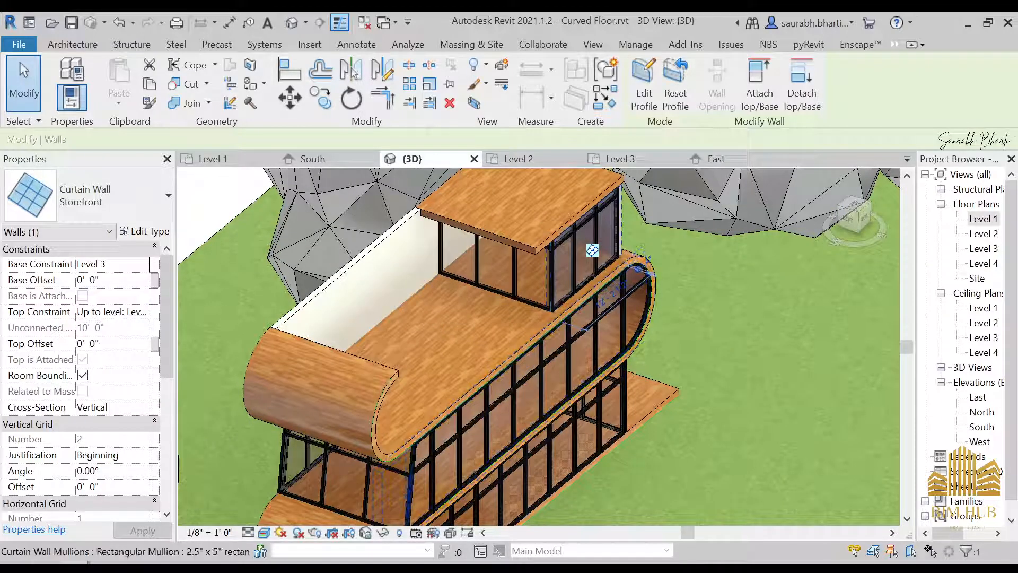
{"action": "left_click", "coordinate": [378, 279]}
{"action": "left_click", "coordinate": [141, 232]}
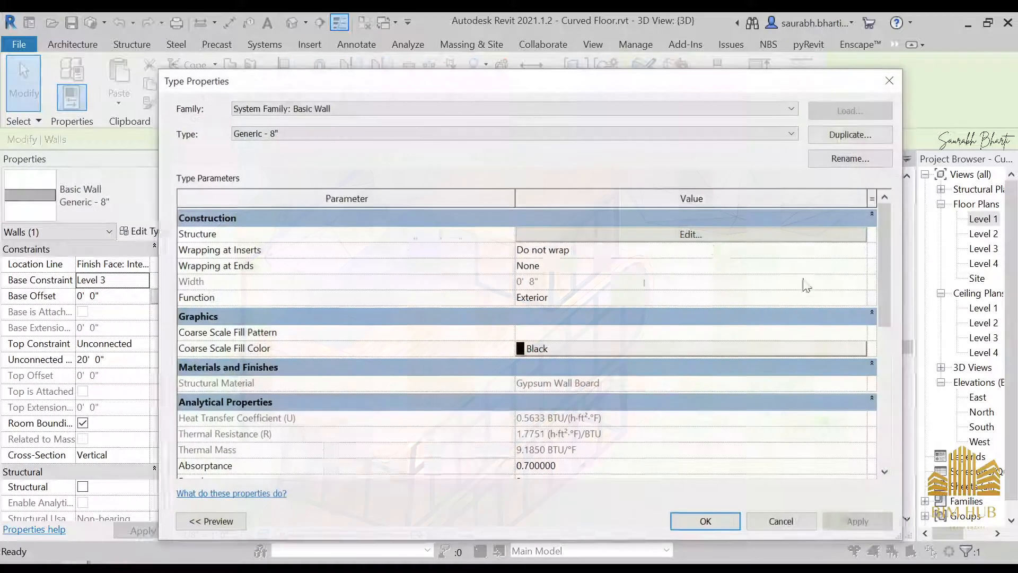
{"action": "left_click", "coordinate": [687, 231]}
{"action": "left_click", "coordinate": [521, 232]}
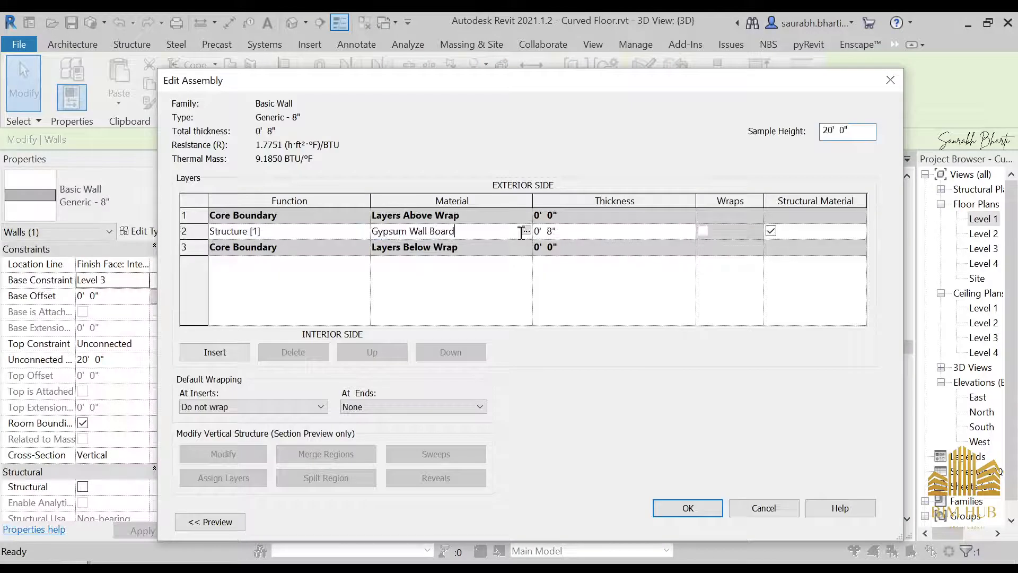
{"action": "left_click", "coordinate": [526, 231]}
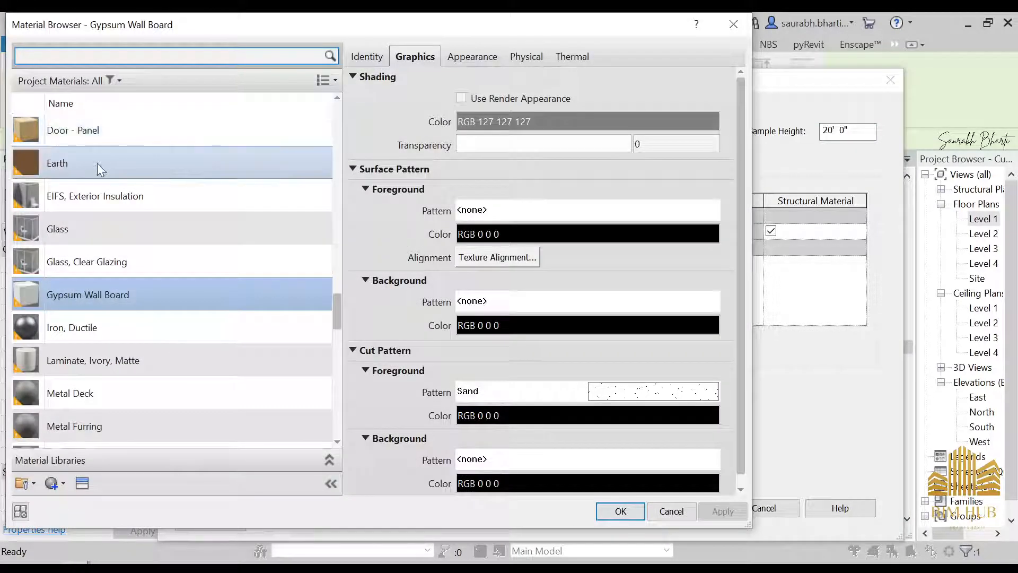
{"action": "scroll", "coordinate": [97, 163], "scroll_direction": "up", "scroll_amount": 3}
{"action": "scroll", "coordinate": [97, 163], "scroll_direction": "up", "scroll_amount": 10}
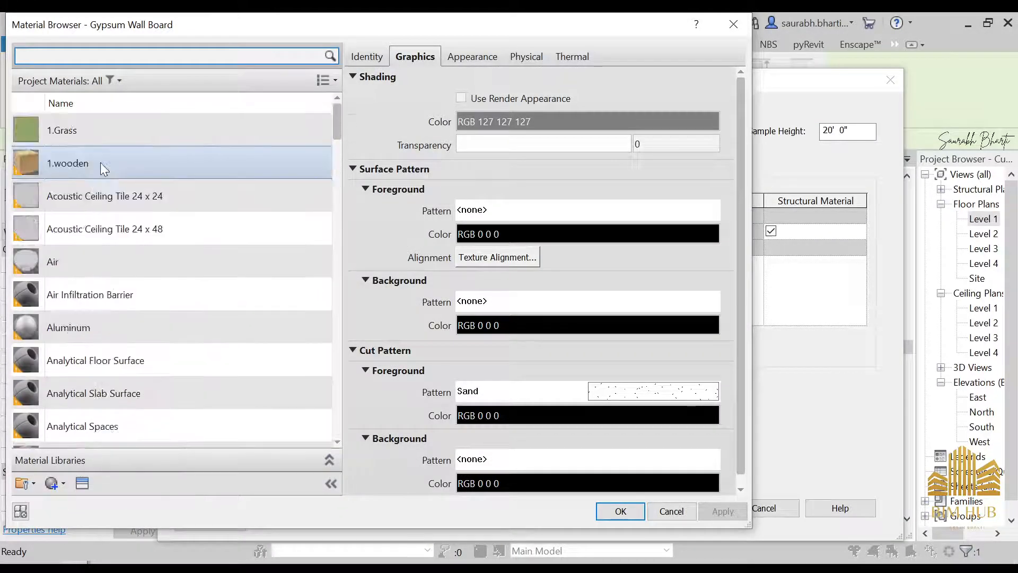
{"action": "left_click", "coordinate": [100, 163]}
{"action": "left_click", "coordinate": [619, 511]}
{"action": "left_click", "coordinate": [687, 504]}
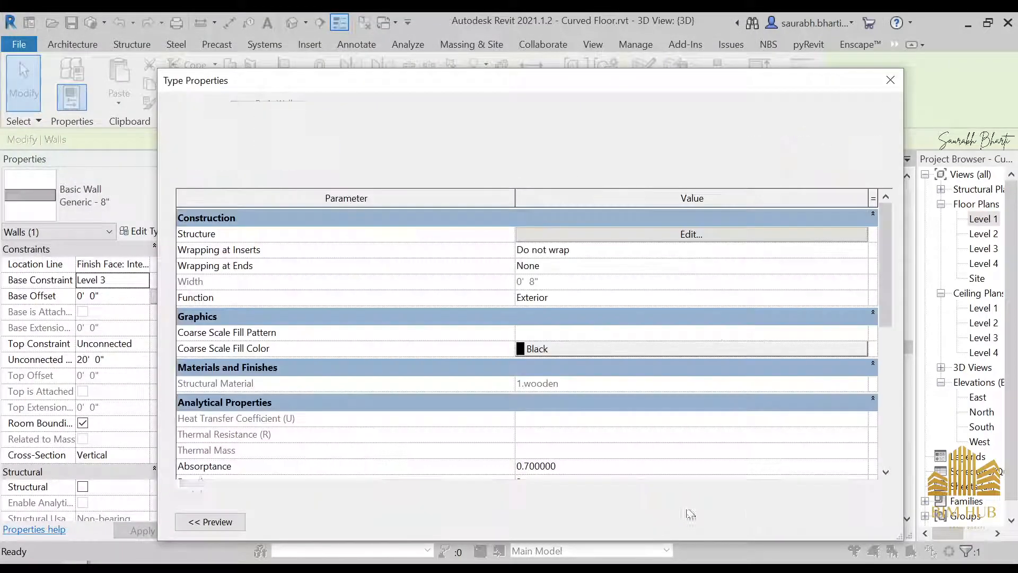
{"action": "left_click", "coordinate": [707, 520]}
Check the wooden top-floor wall in the 3D view, then switch to Enscape and back away to view the whole building.
{"action": "scroll", "coordinate": [631, 466], "scroll_direction": "down", "scroll_amount": 3}
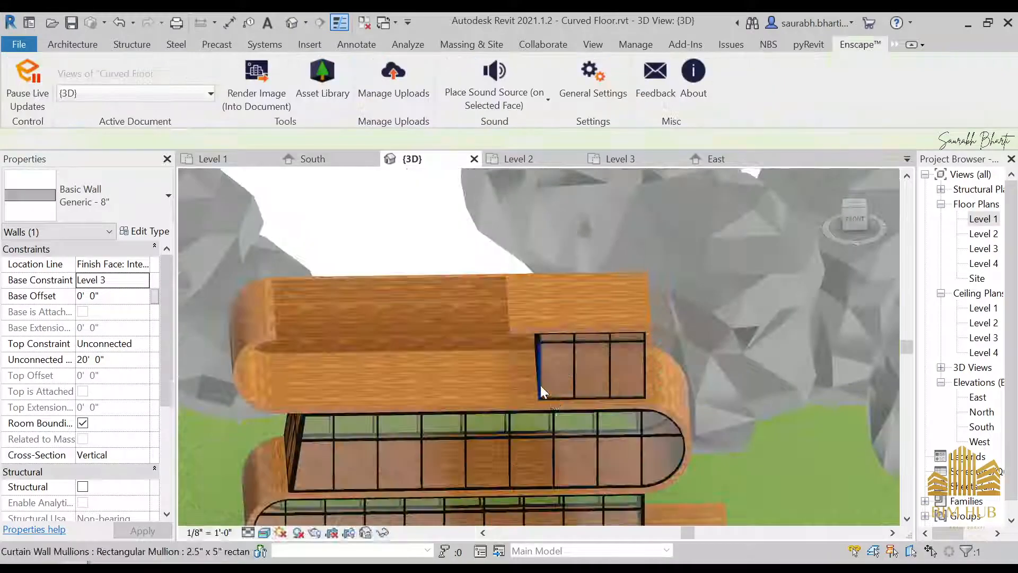
{"action": "middle_click_drag", "start_coordinate": [559, 373], "coordinate": [590, 244]}
{"action": "middle_click_drag", "start_coordinate": [618, 389], "coordinate": [572, 445]}
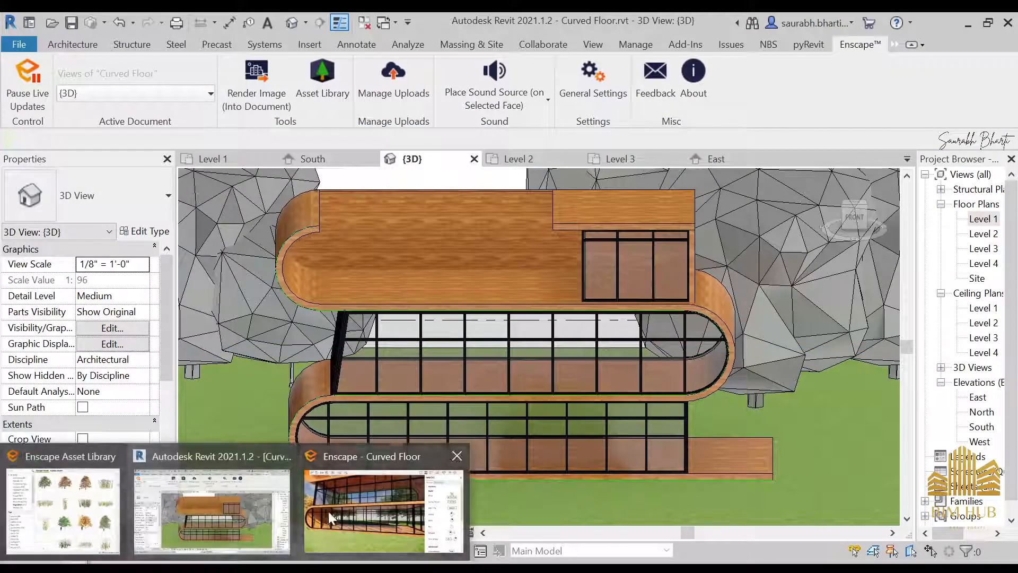
{"action": "left_click", "coordinate": [329, 511]}
{"action": "key", "text": "space"}
{"action": "key", "text": "s"}
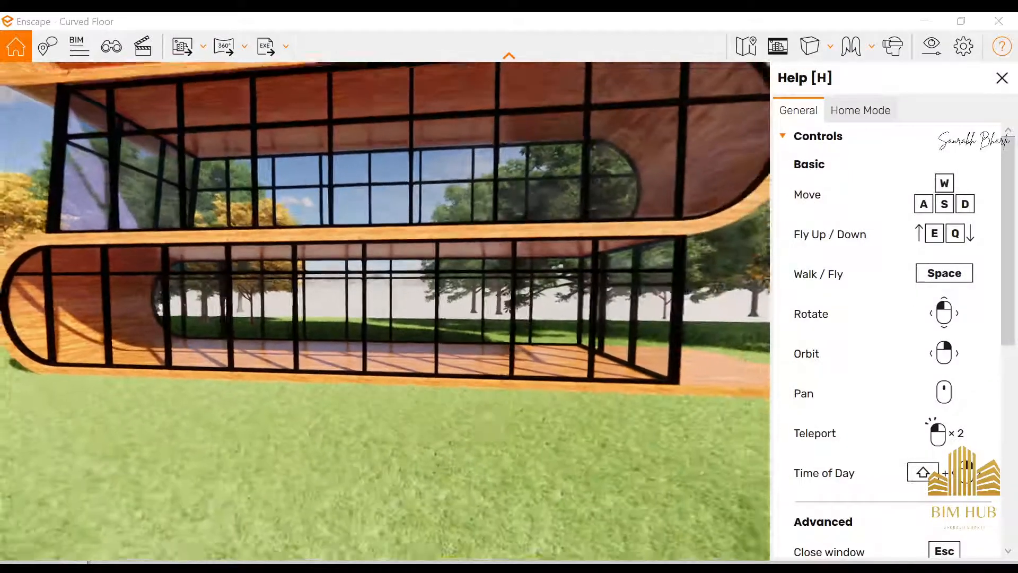
{"action": "key", "text": "s"}
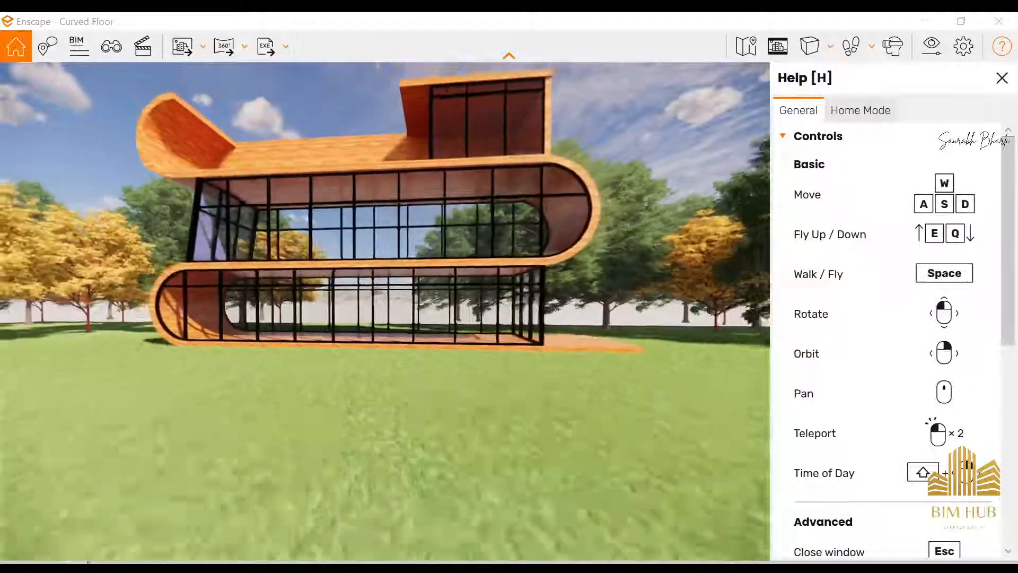
{"action": "key", "text": "s"}
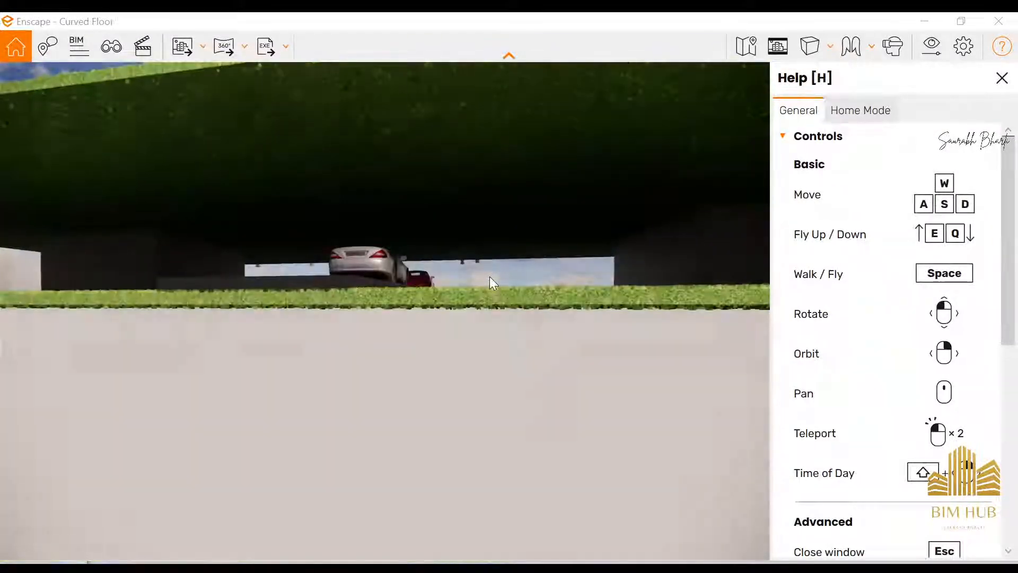
Move through the parking space beneath the site to examine the cars, and come back up to the building and trees.
{"action": "key", "text": "space"}
{"action": "key", "text": "e"}
{"action": "key", "text": "w"}
{"action": "left_click_drag", "start_coordinate": [470, 348], "coordinate": [520, 417]}
{"action": "key", "text": "w"}
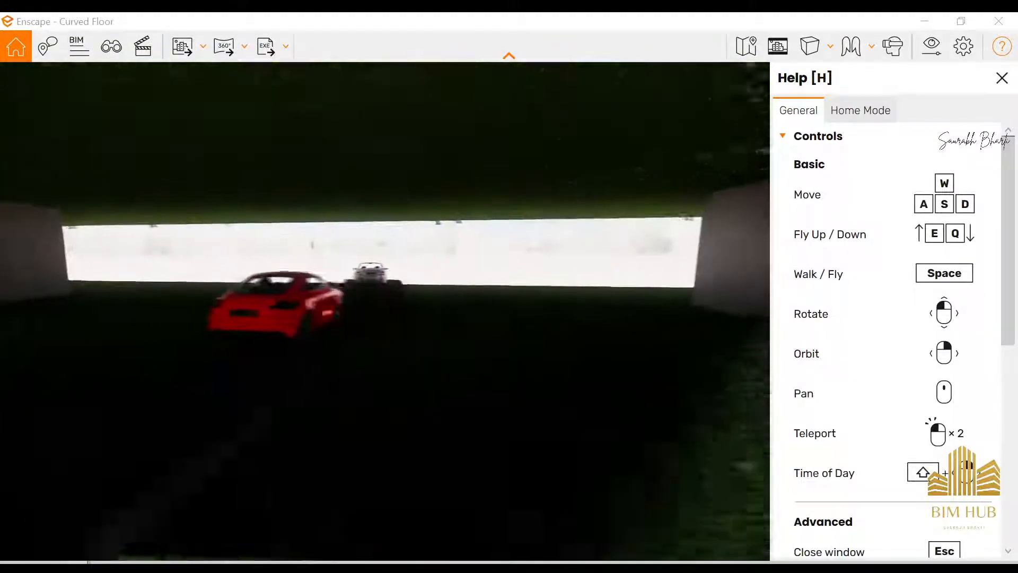
{"action": "key", "text": "w"}
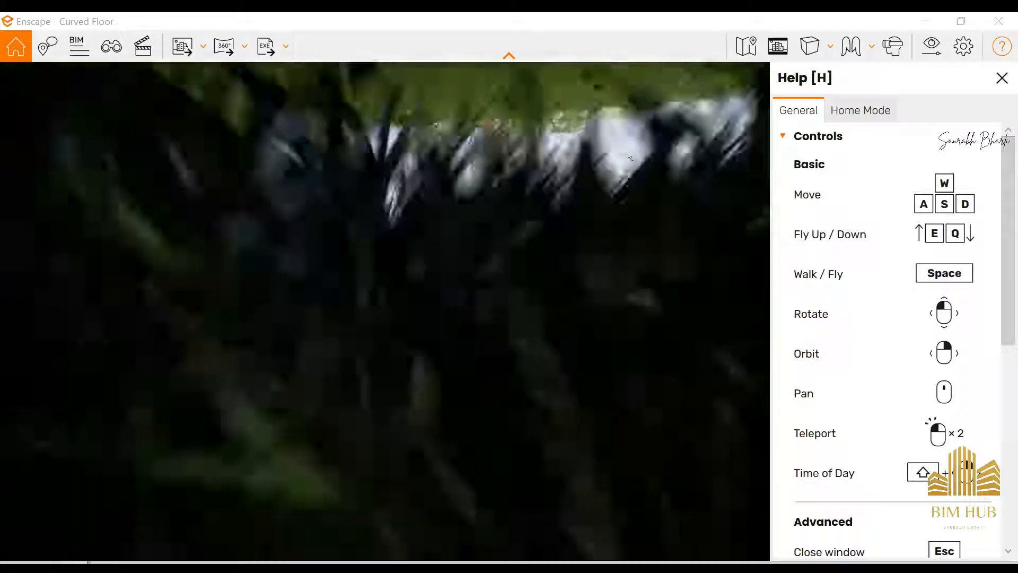
{"action": "key", "text": "w"}
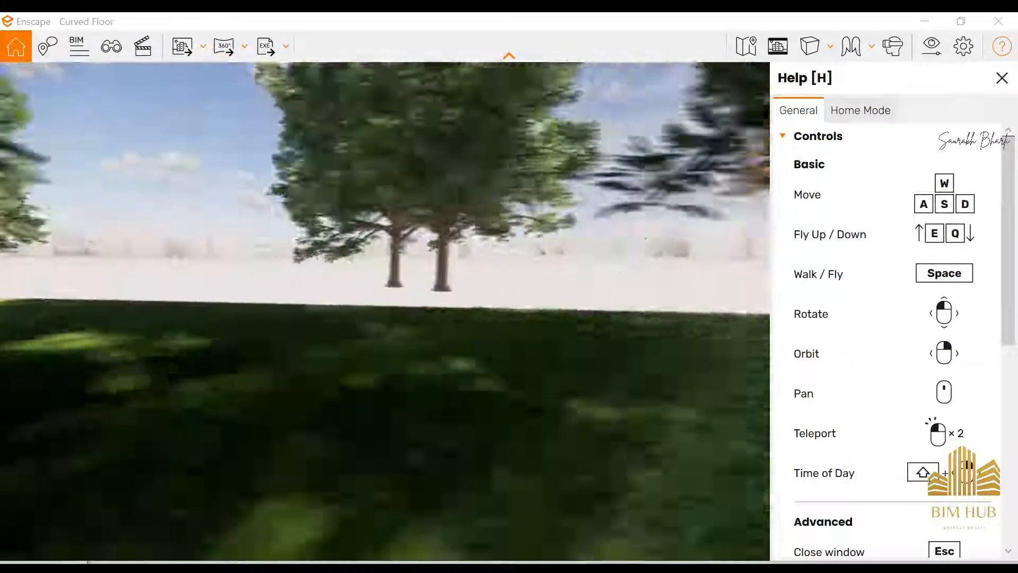
{"action": "key", "text": "s"}
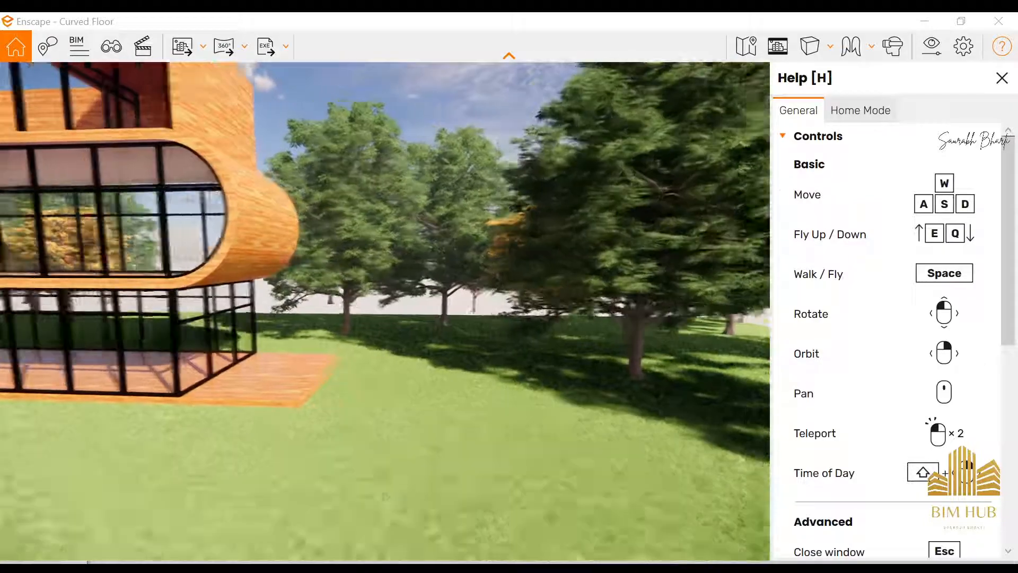
Frame the building's front at a slight angle with trees on both sides and adjust the time of day for the rendering.
{"action": "key", "text": "a"}
{"action": "key", "text": "space"}
{"action": "key", "text": "s"}
{"action": "left_click_drag", "start_coordinate": [425, 302], "coordinate": [492, 407]}
{"action": "key", "text": "w"}
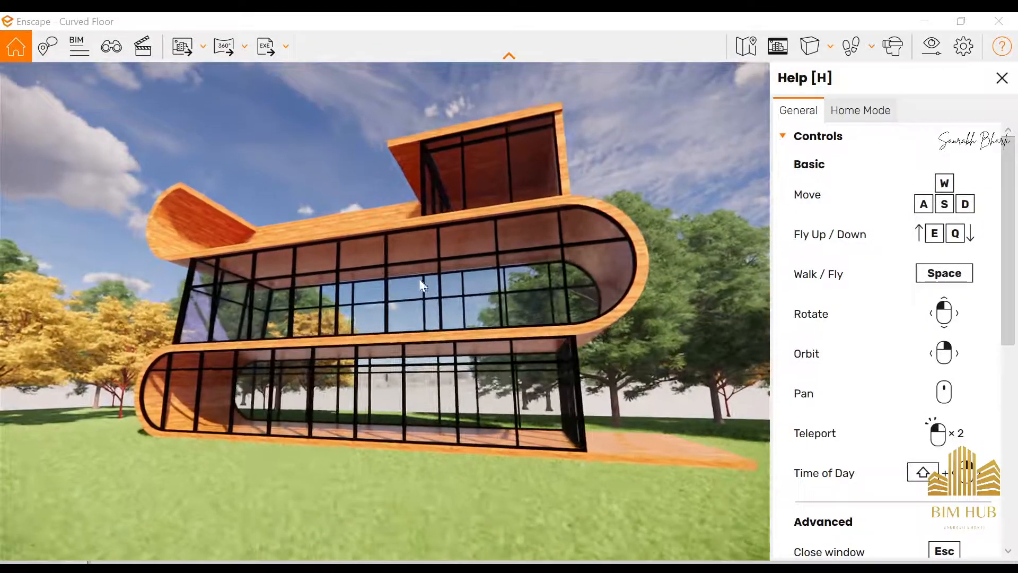
{"action": "key", "text": "s"}
{"action": "key", "text": "d"}
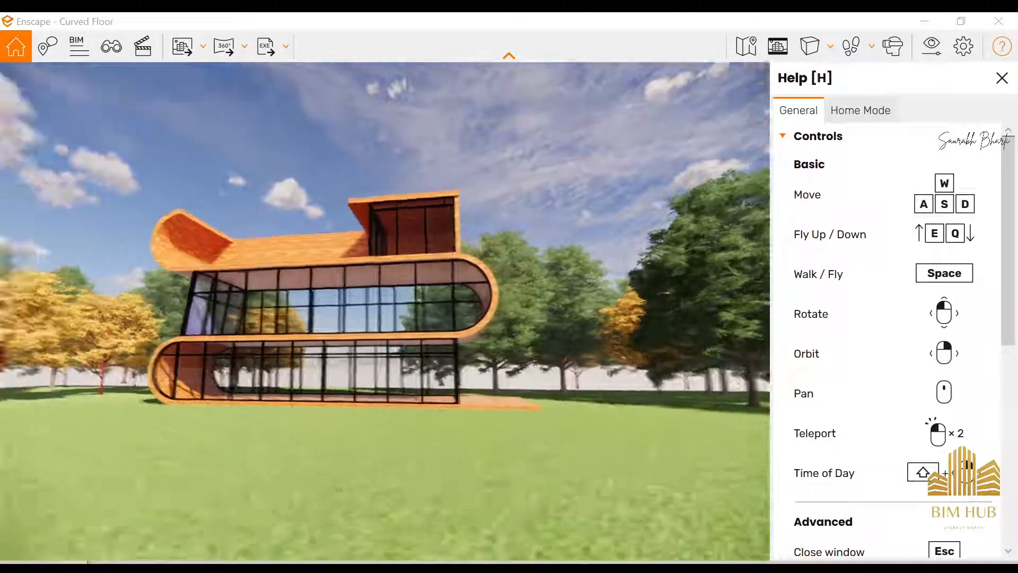
{"action": "left_click_drag", "start_coordinate": [372, 302], "coordinate": [457, 295]}
{"action": "key", "text": "w"}
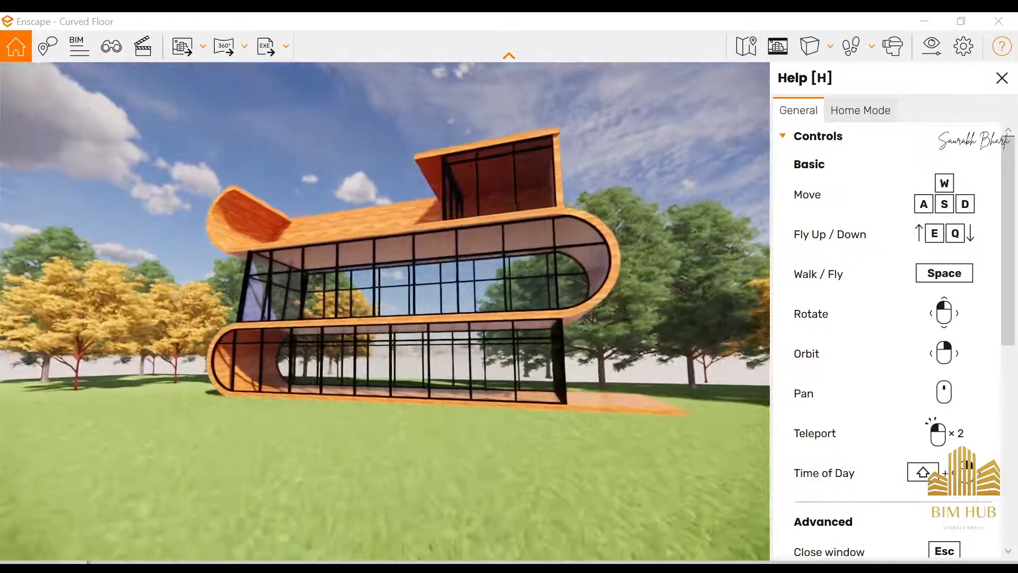
{"action": "right_click_drag", "start_coordinate": [453, 292], "coordinate": [392, 293], "text": "shift"}
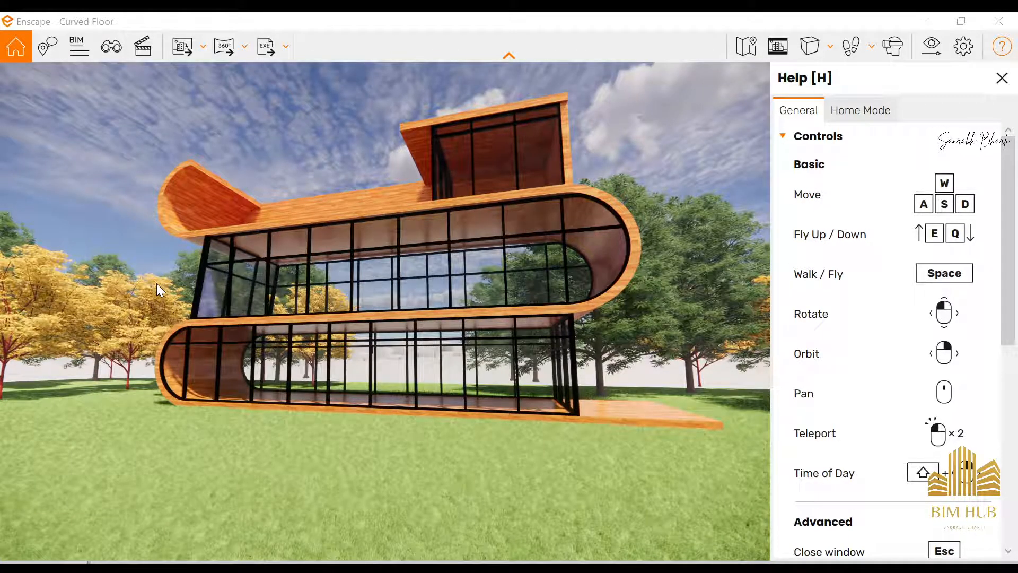
{"action": "key", "text": "shift+F11"}
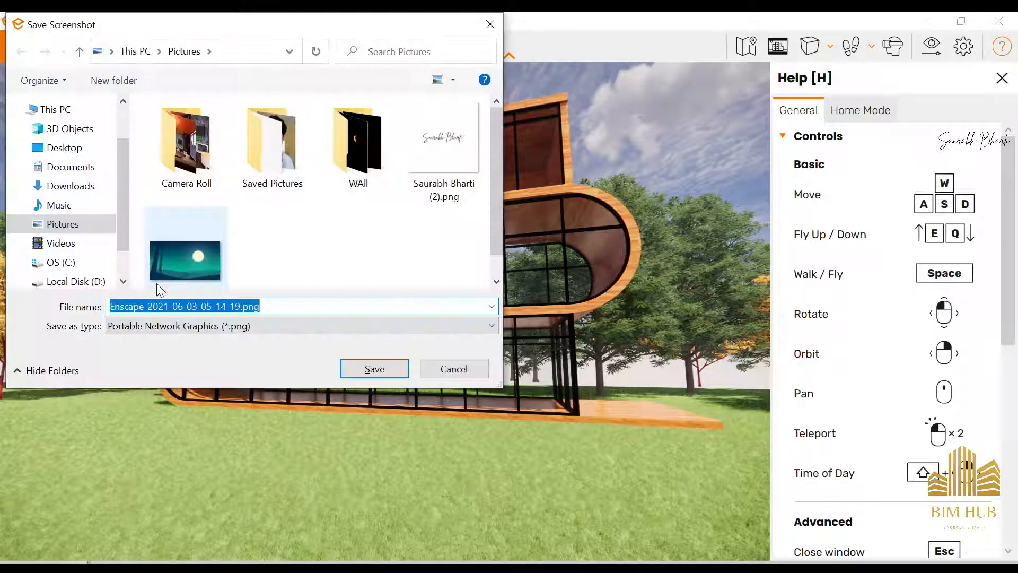
{"action": "left_click", "coordinate": [64, 147]}
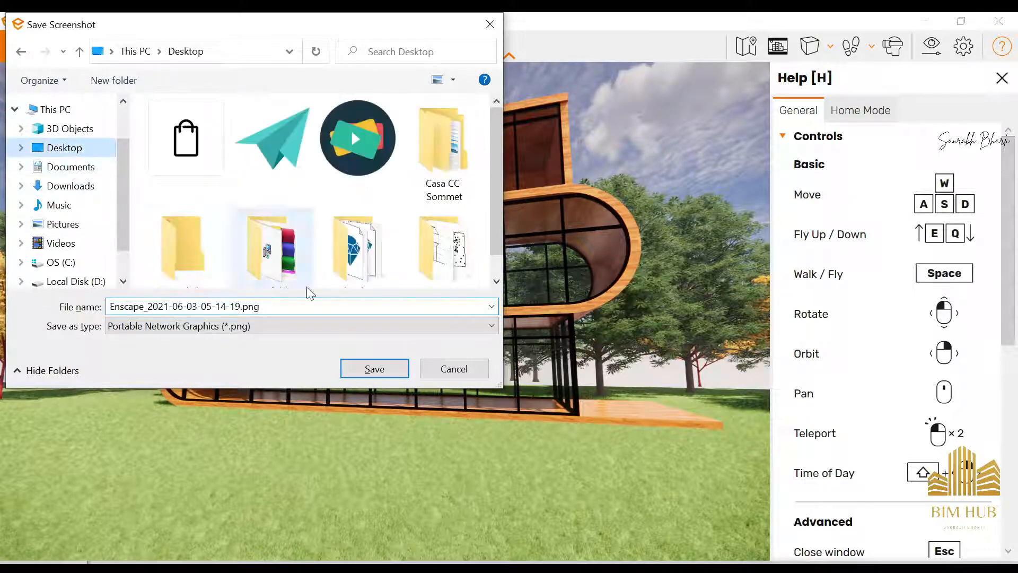
{"action": "left_click", "coordinate": [377, 368]}
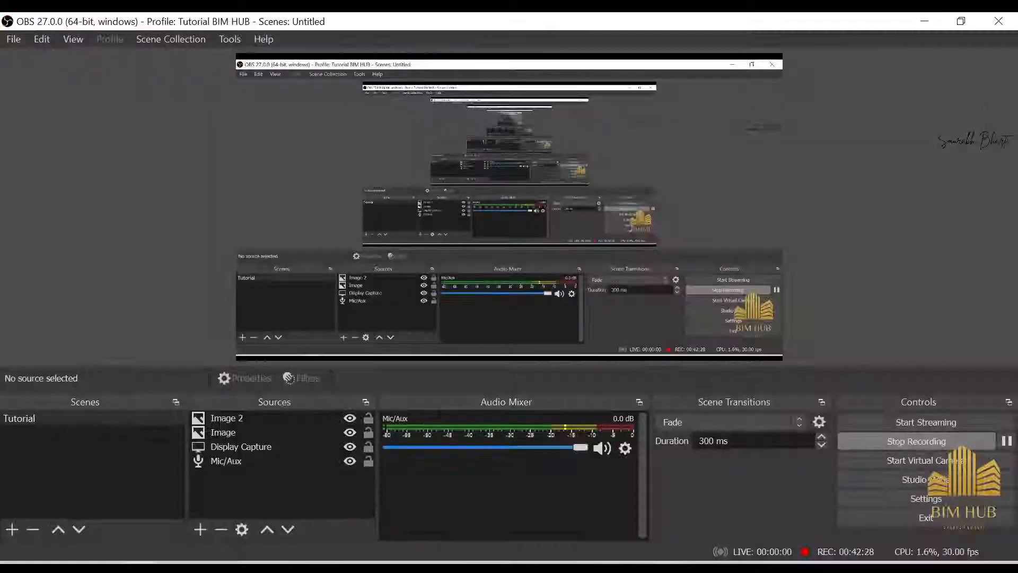